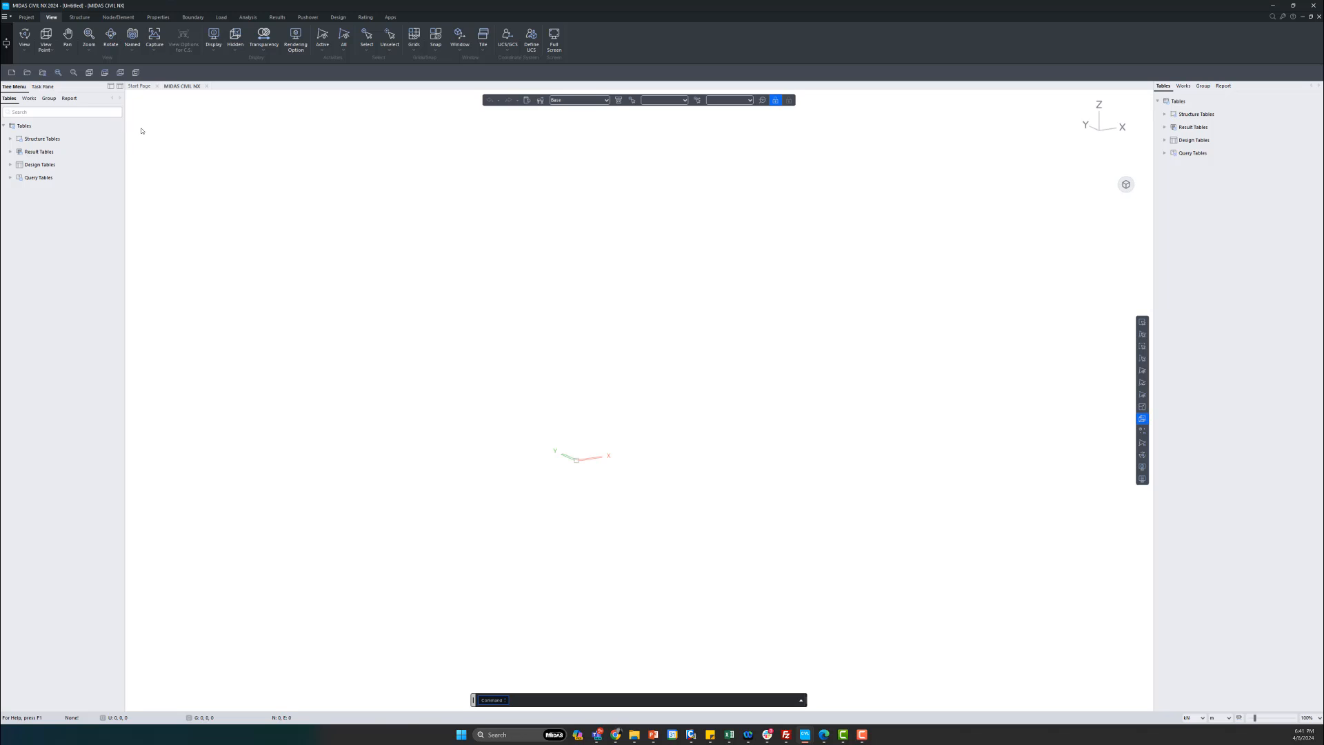
left_click(28, 18)
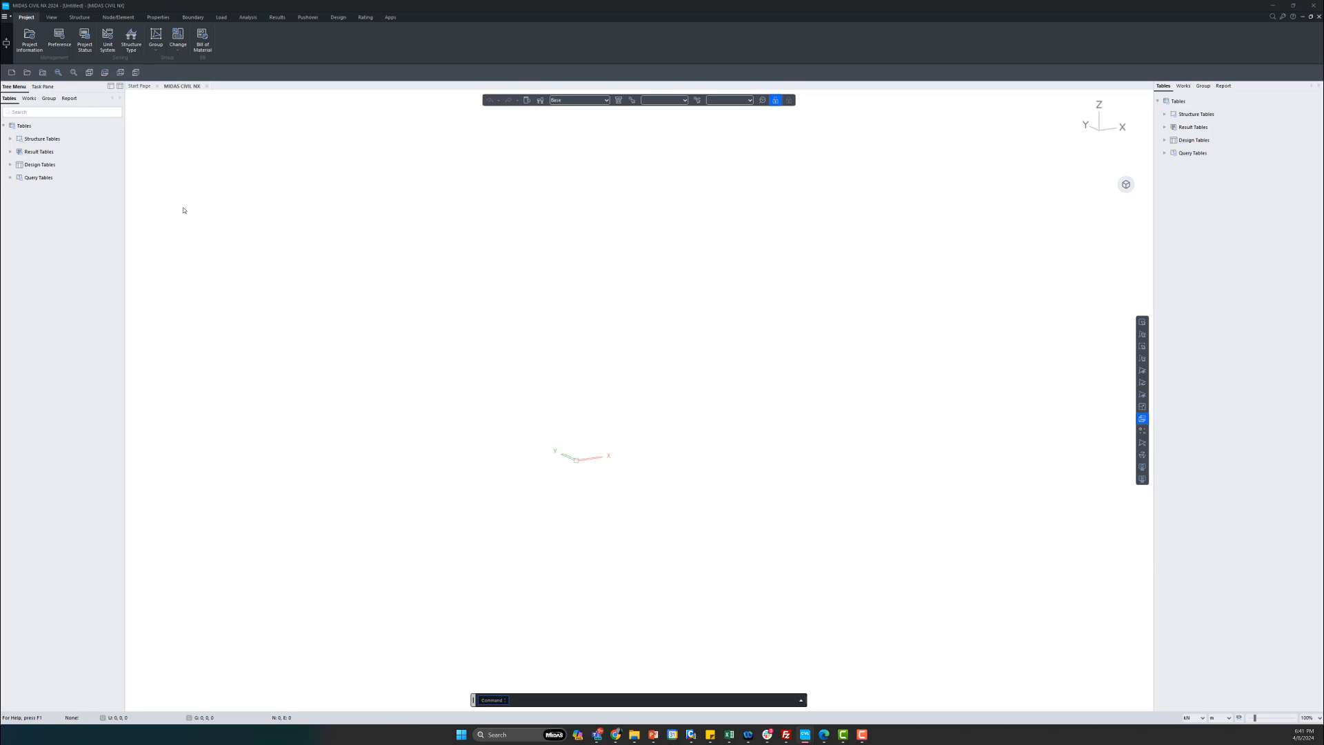
key("alt+Tab")
key("Right")
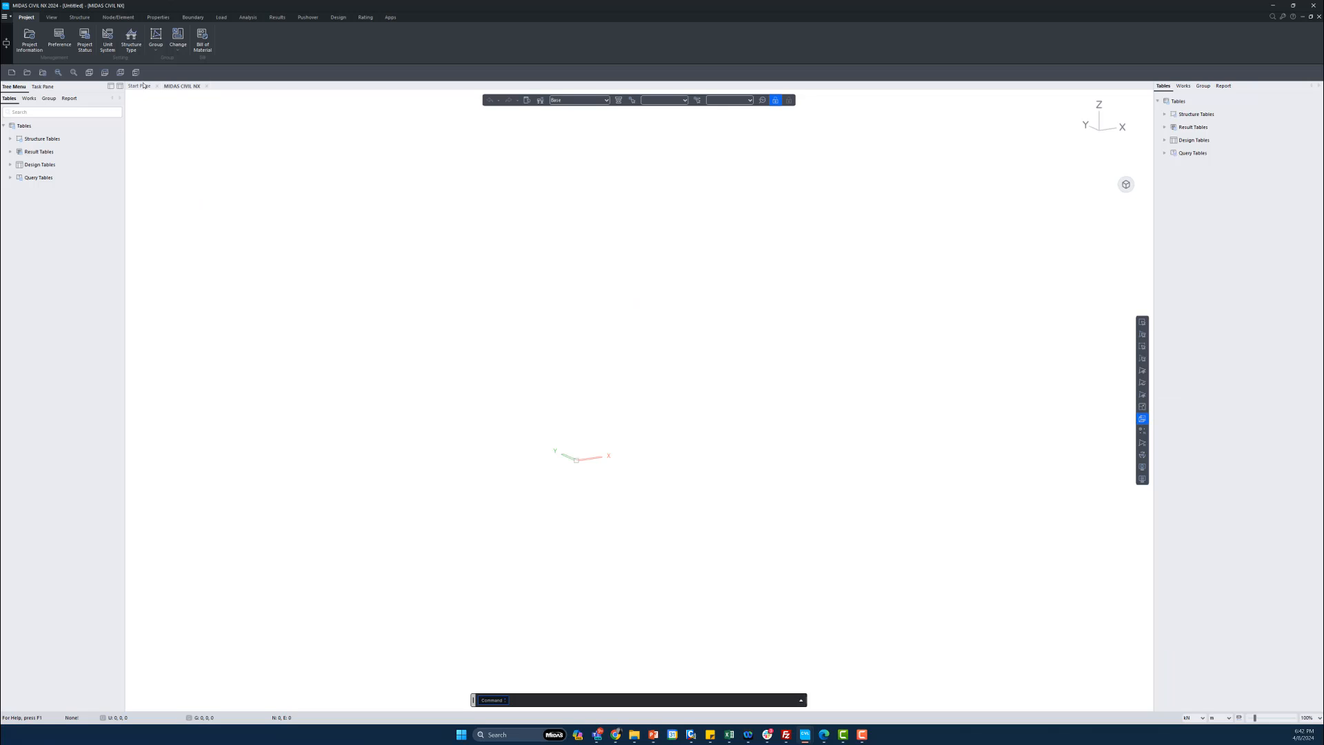
- Open the material properties manager and move its dialog into the open model area
left_click(157, 18)
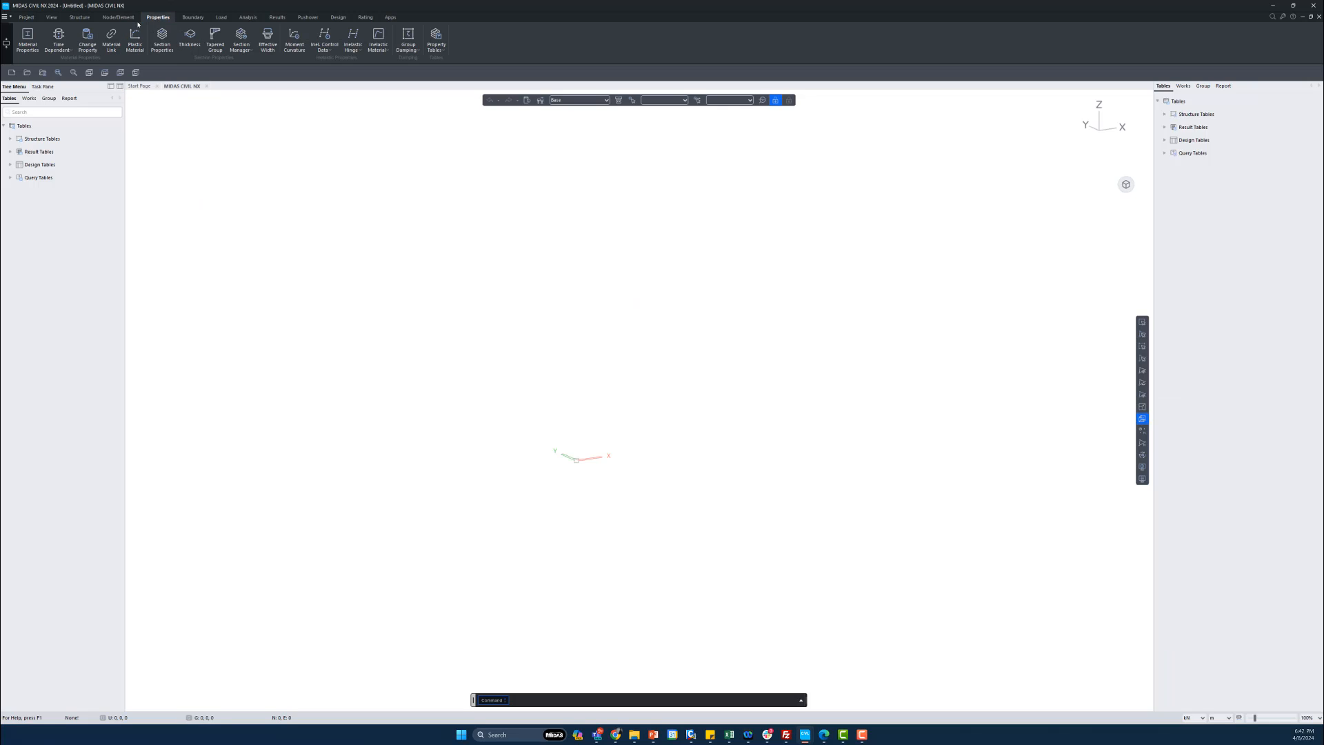
left_click(31, 48)
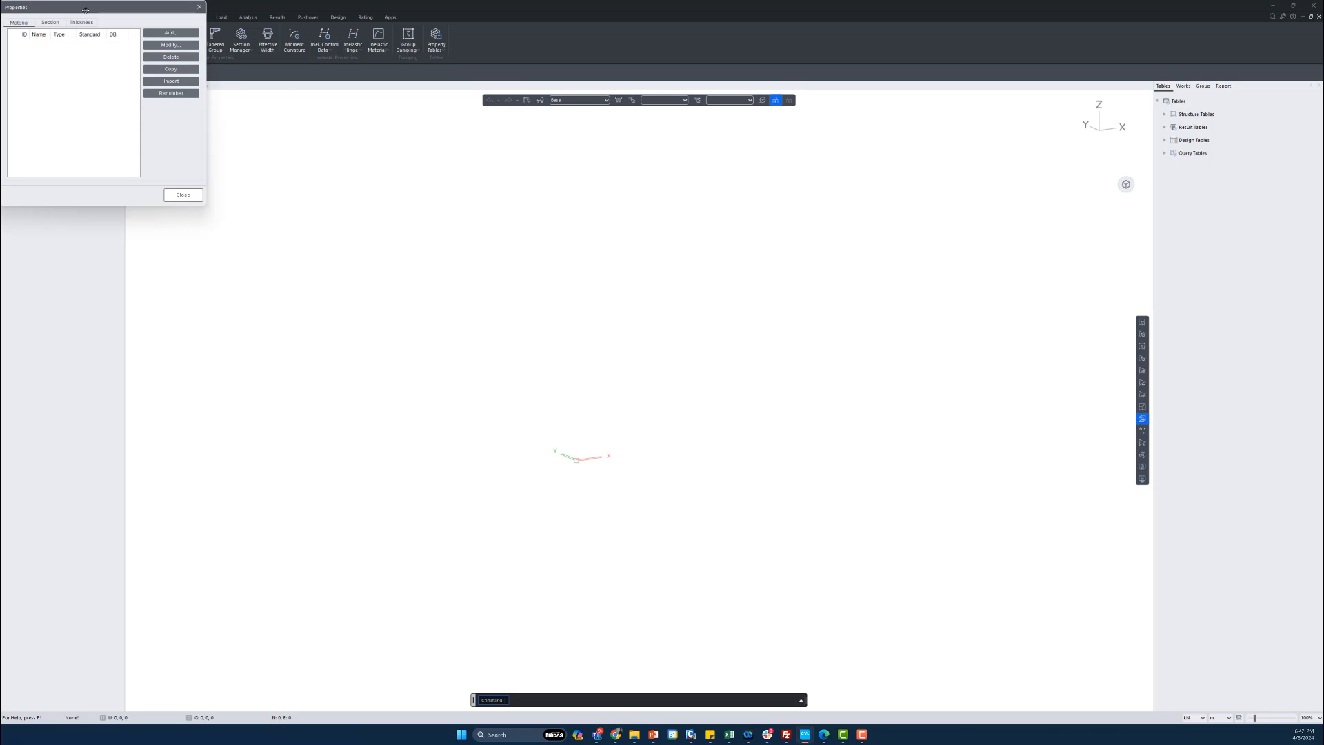
left_click_drag(86, 10, 407, 264)
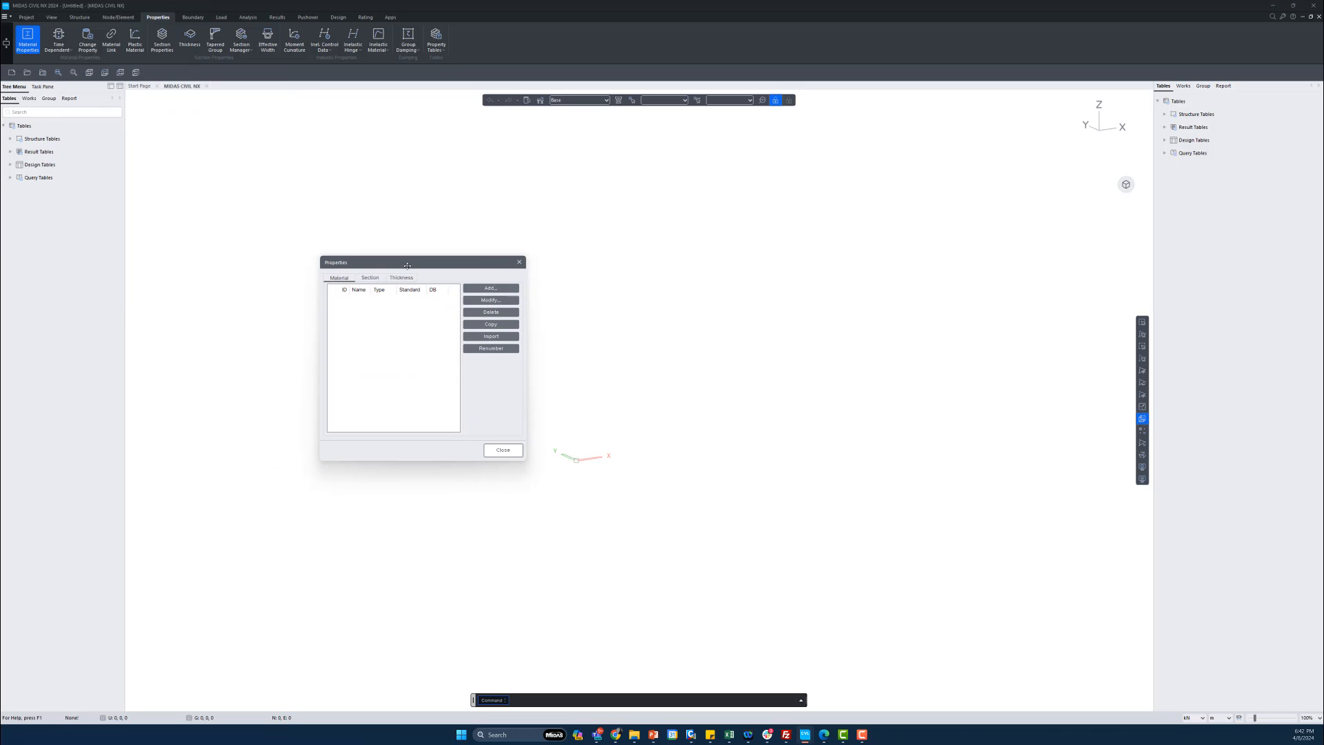
left_click(492, 288)
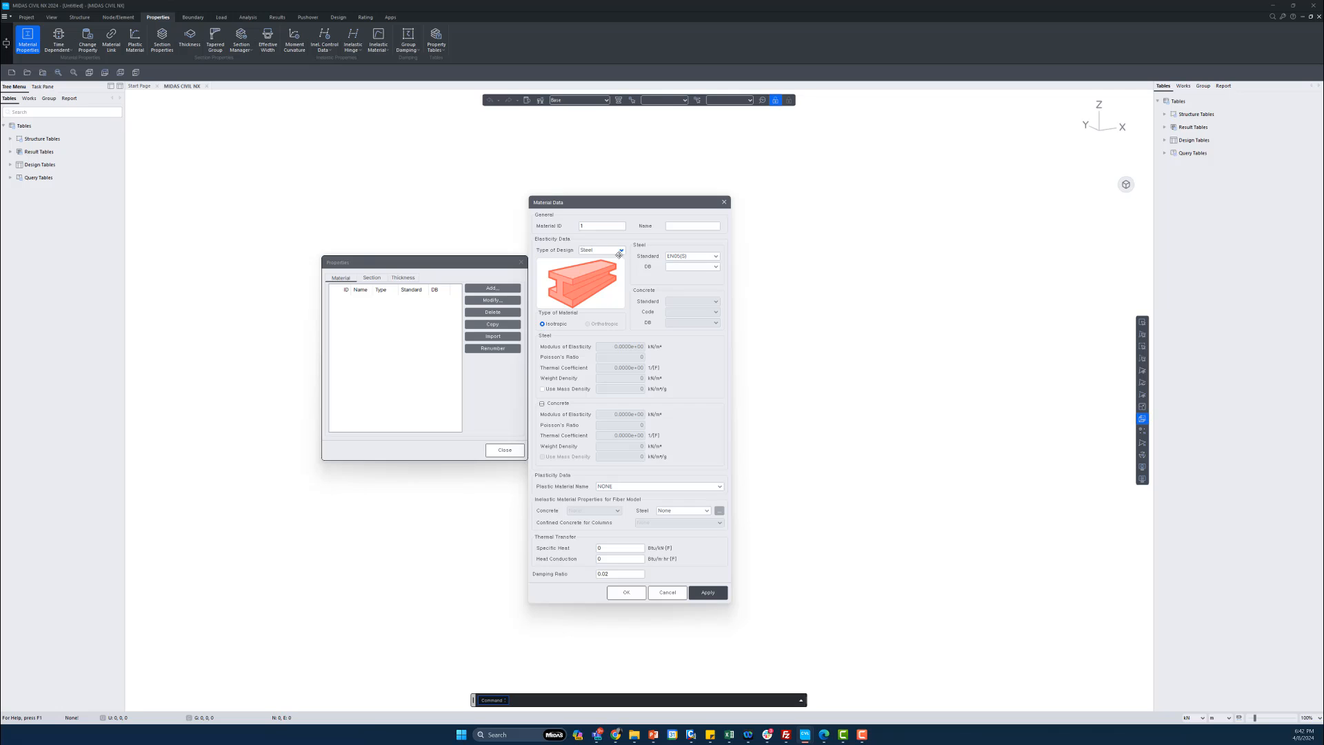
left_click(704, 257)
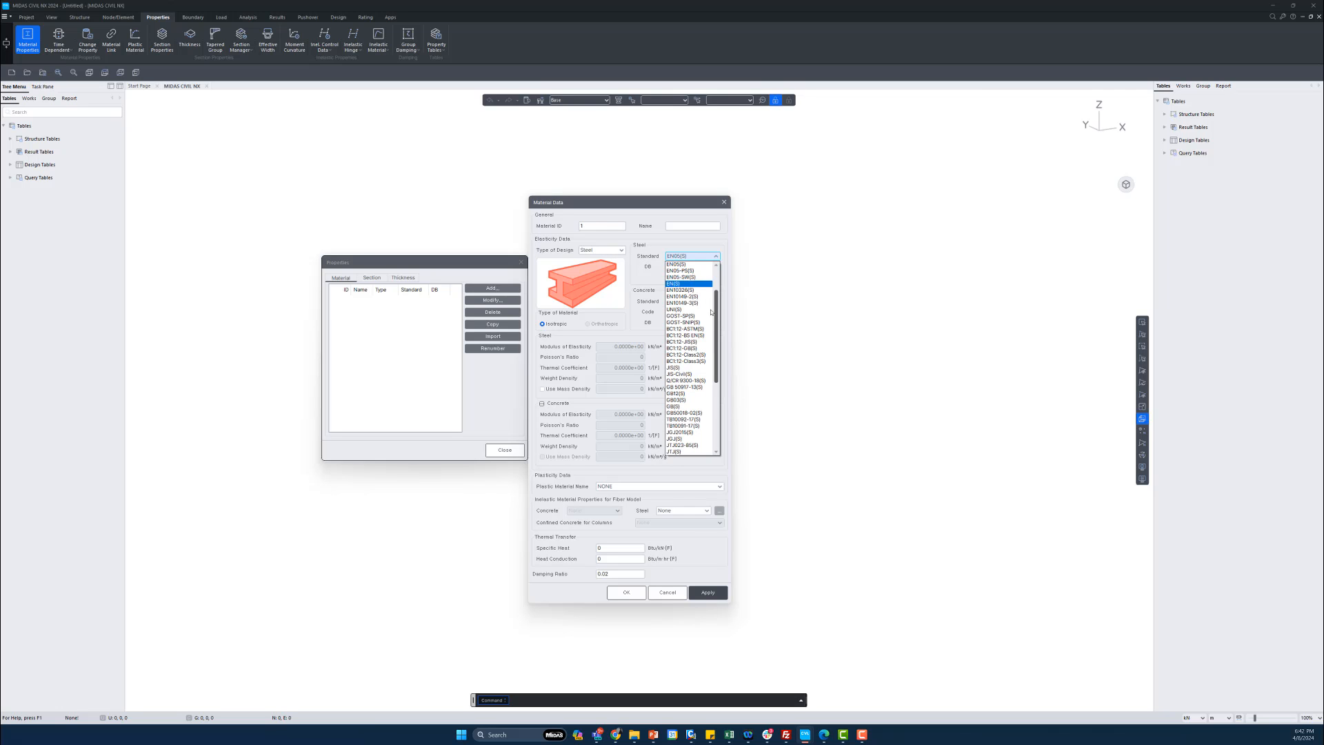
scroll(716, 318, "up", 3)
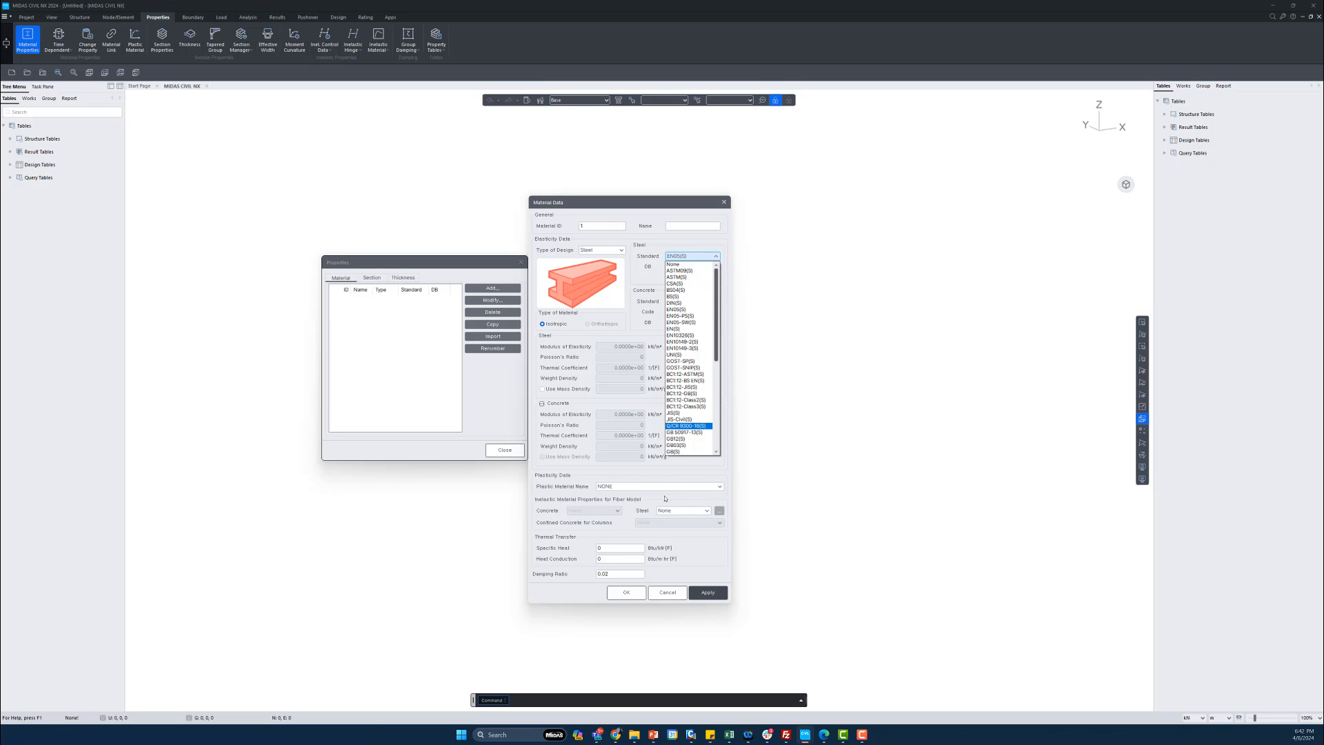
left_click(662, 593)
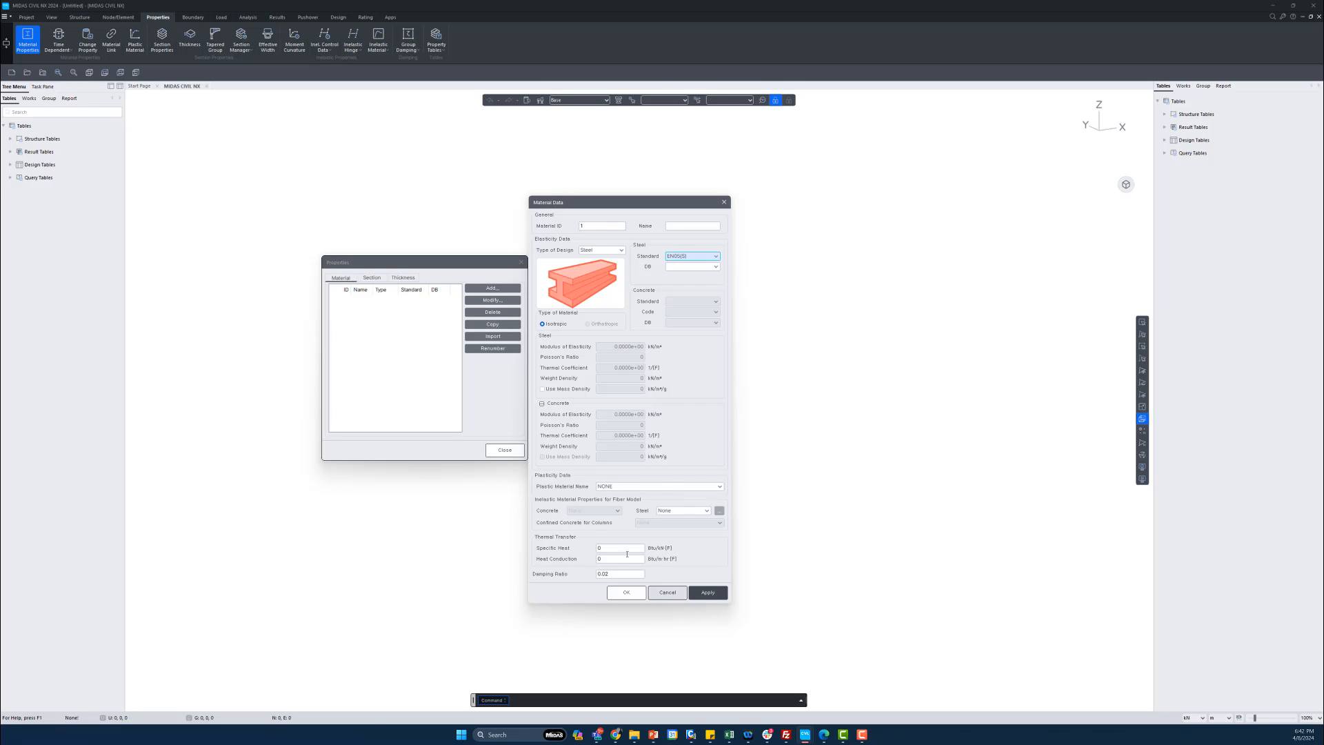
left_click(668, 593)
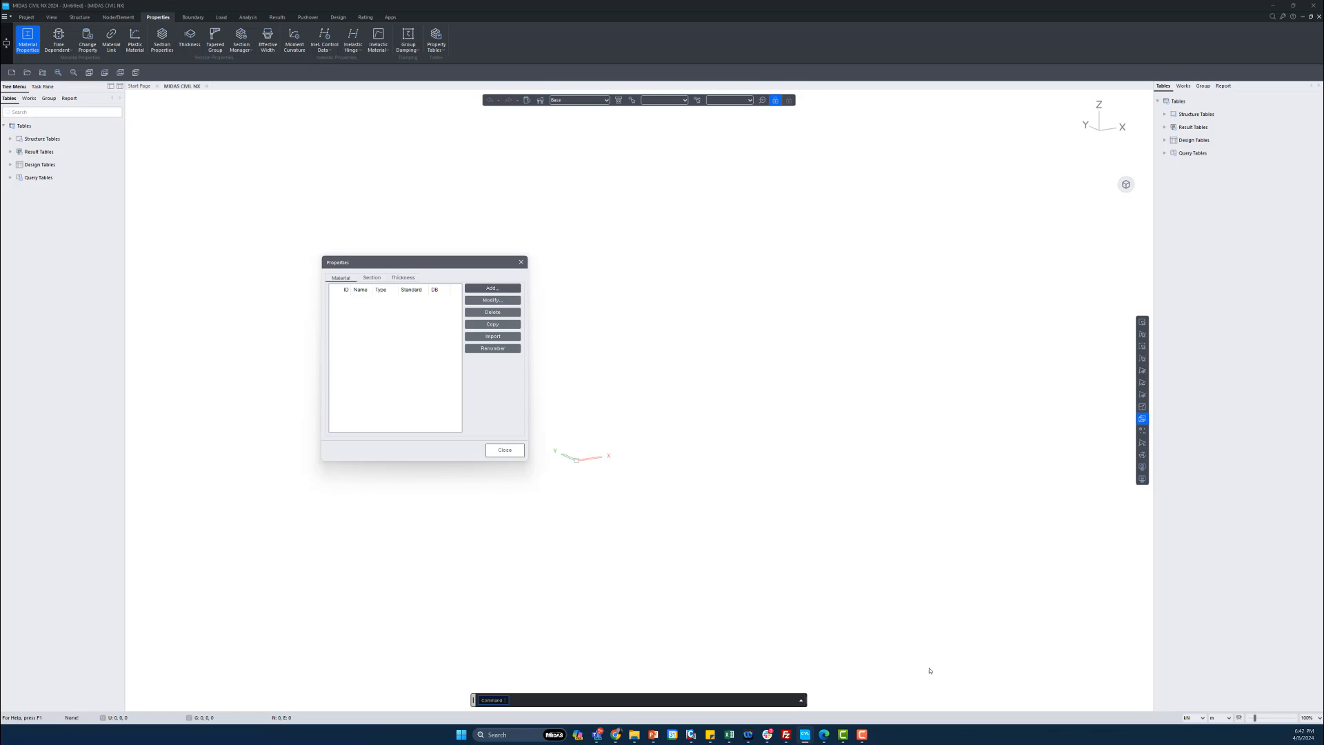
- Set the force unit to lbf and the length unit to in, and check them in the Unit System settings
left_click(1202, 718)
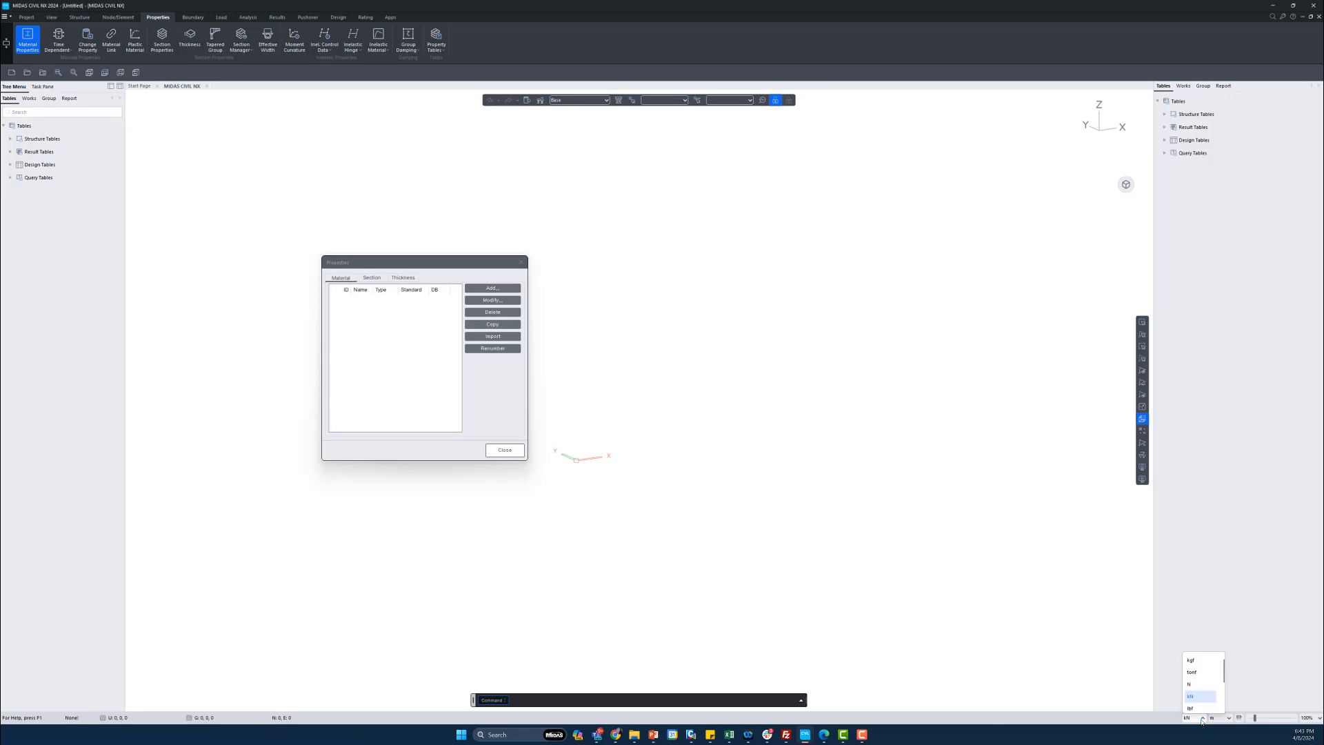
scroll(1200, 698, "down", 1)
left_click(1226, 726)
left_click(1193, 718)
left_click(1220, 714)
left_click(1221, 718)
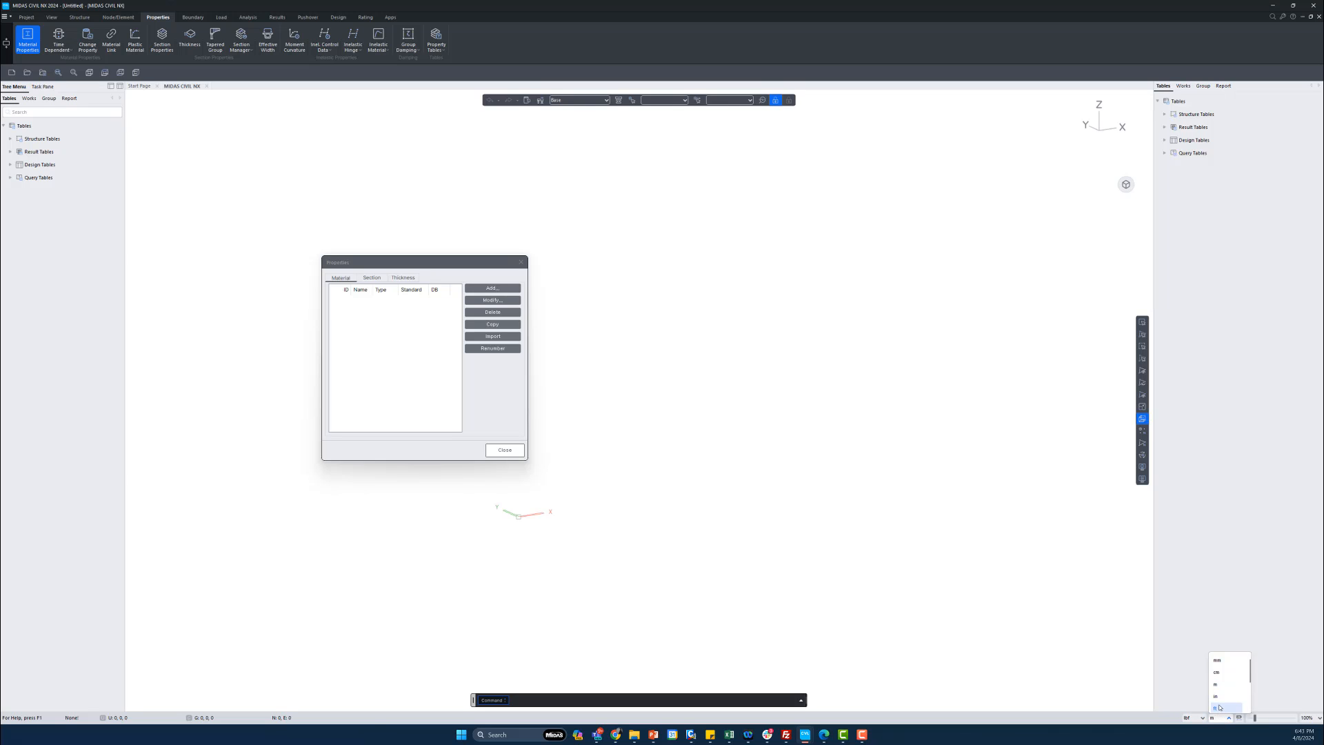
left_click(1221, 698)
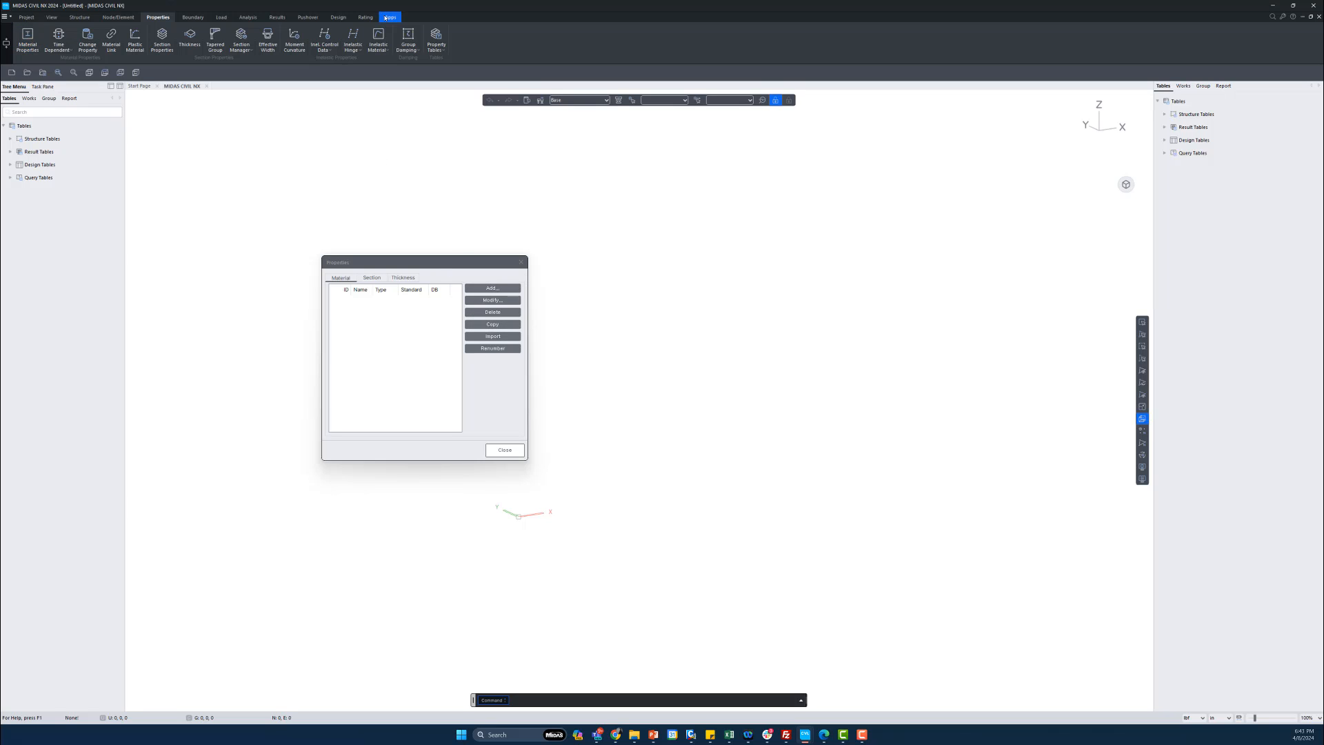
left_click(29, 18)
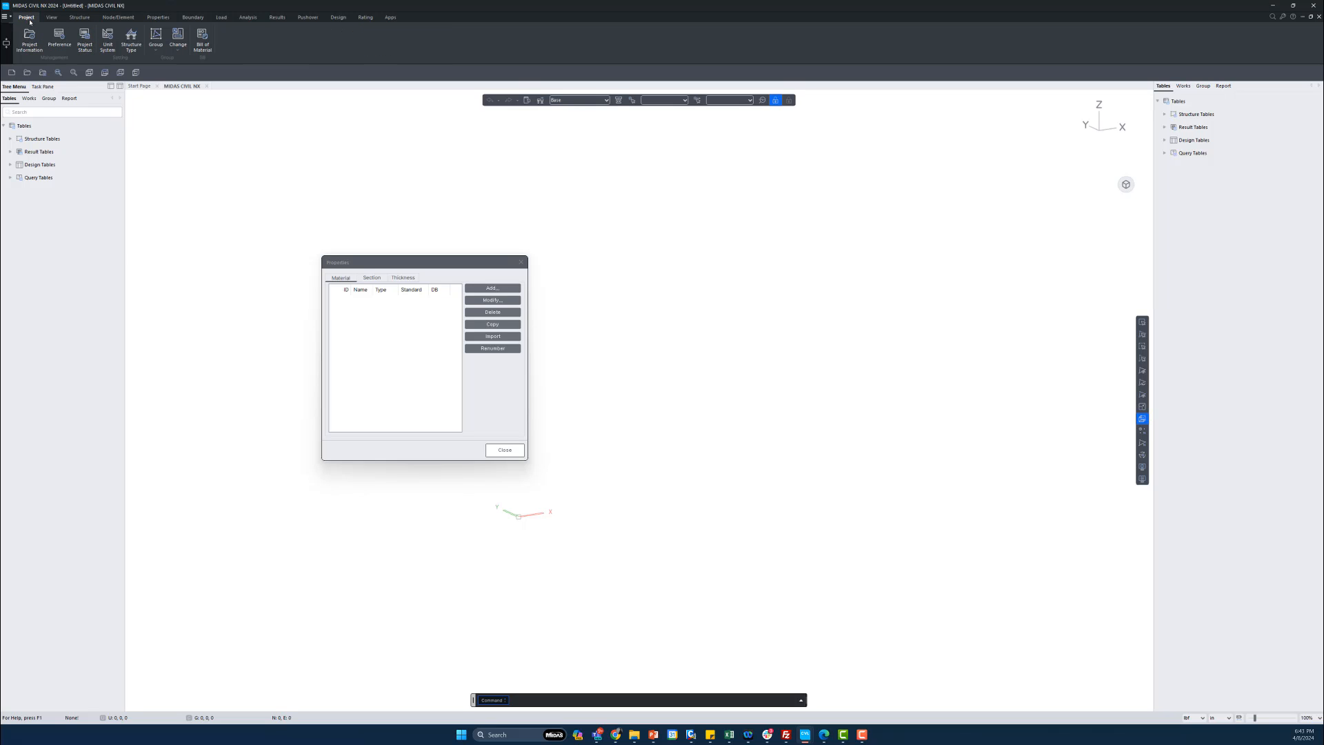
left_click(107, 38)
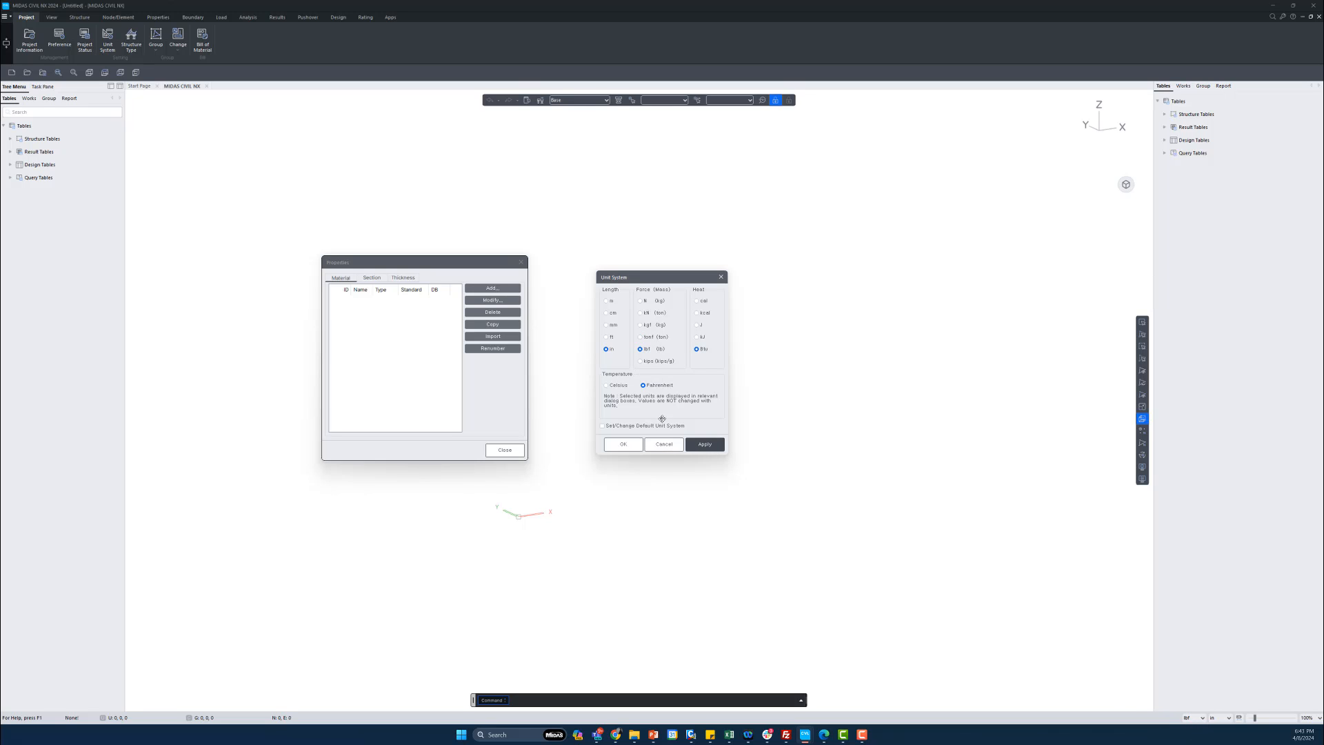
- Add a steel material using the ASTM(S) standard and the A36 grade from the database
left_click(489, 325)
left_click(489, 291)
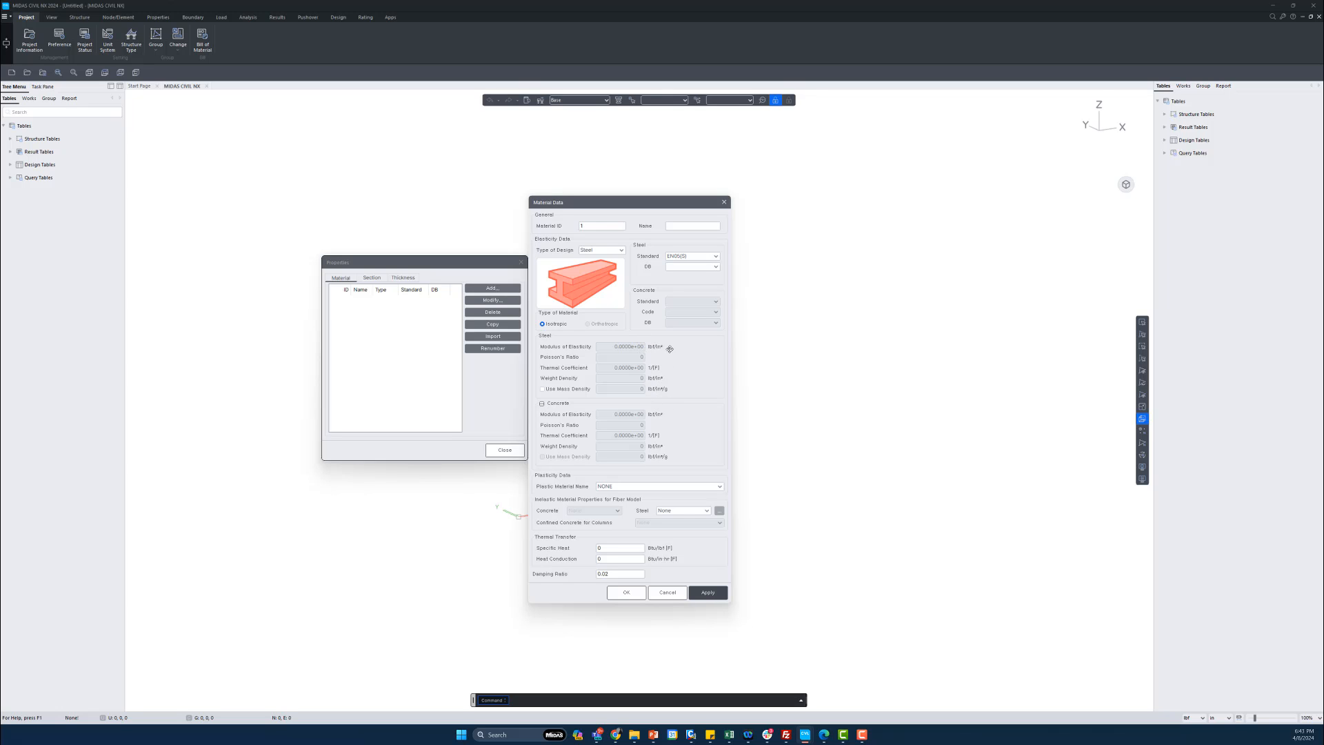
left_click(697, 256)
scroll(694, 280, "up", 2)
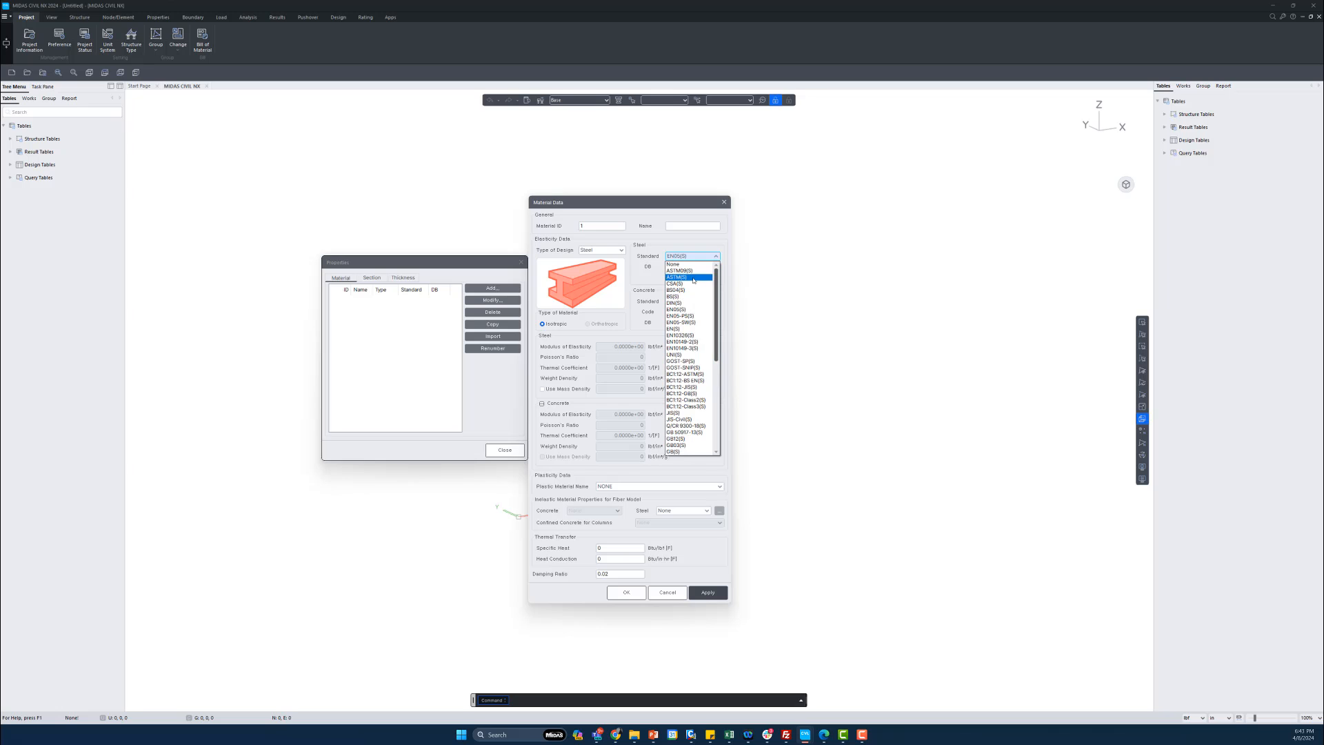
left_click(694, 280)
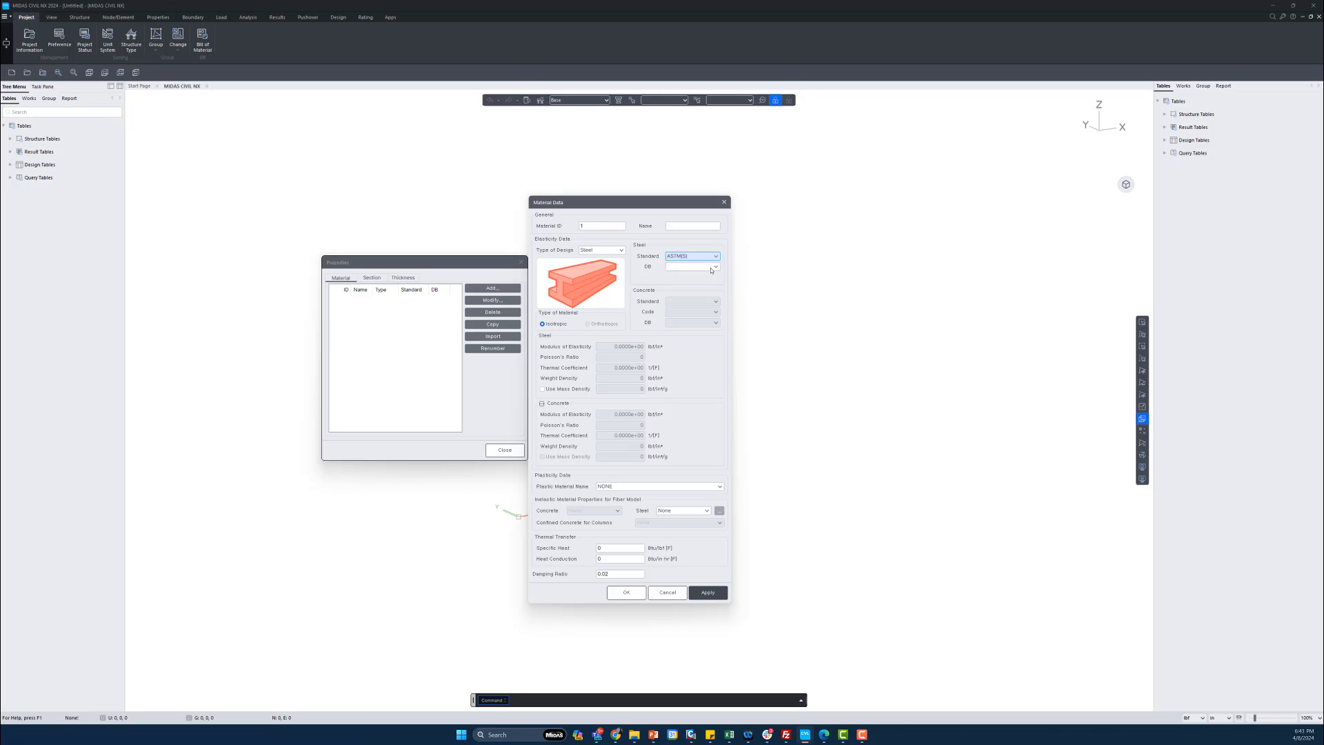
left_click(711, 267)
left_click(717, 268)
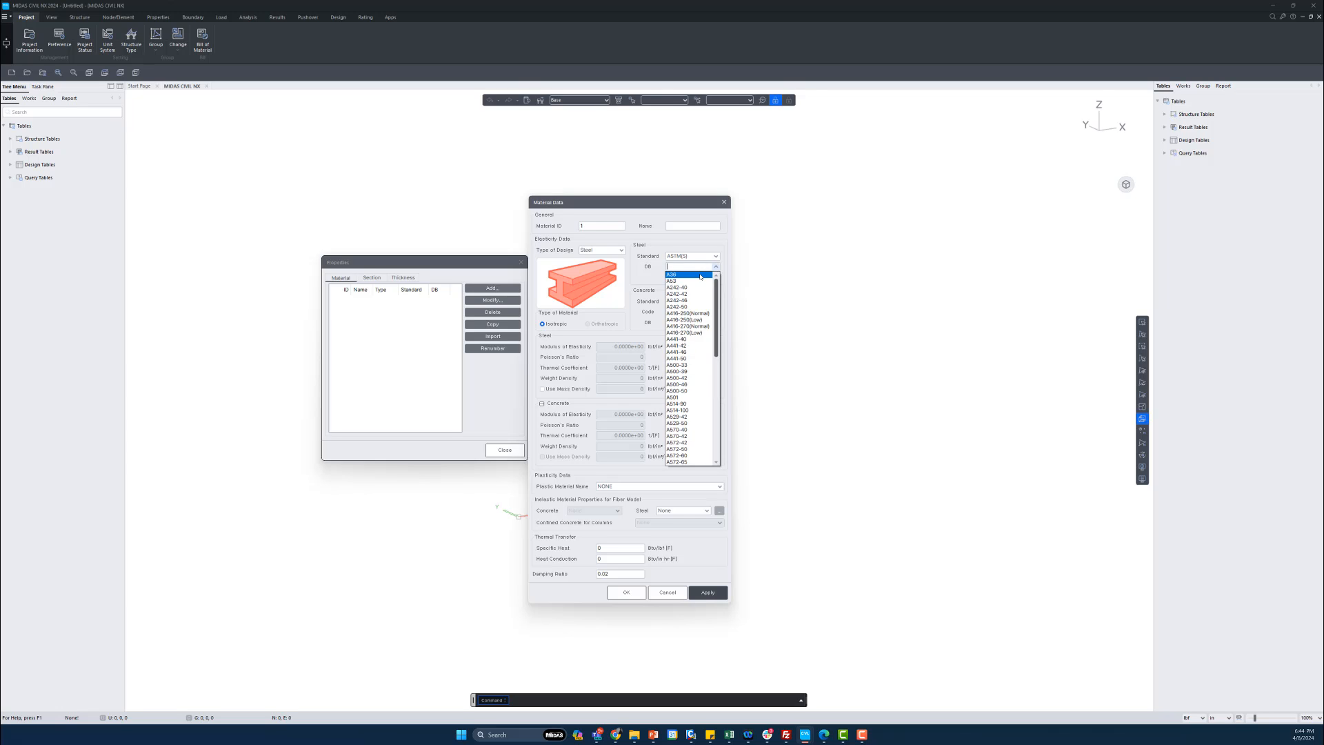
left_click(701, 277)
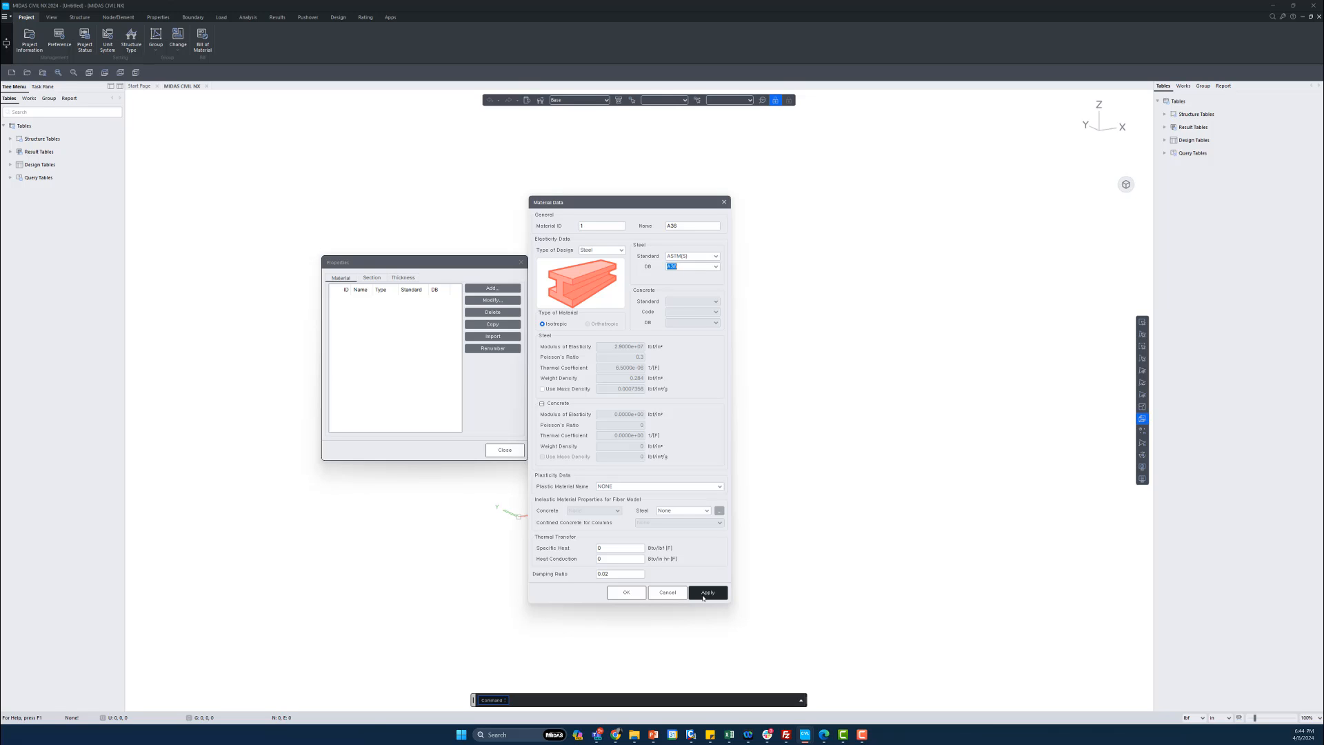
left_click(703, 598)
- Define a second, user-defined isotropic material with its modulus of elasticity, Poisson's ratio 0.2 and thermal coefficient 6e-6, dismissing the file save request
left_click_drag(619, 205, 622, 193)
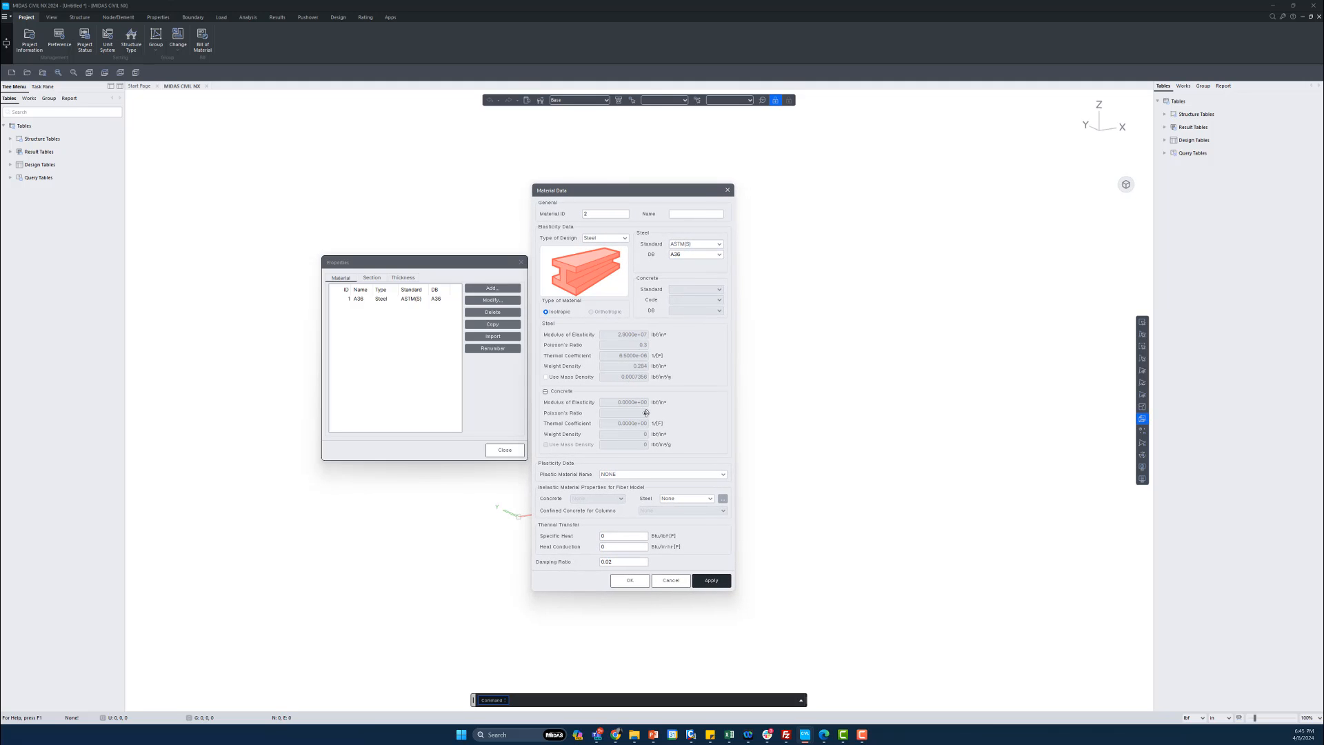
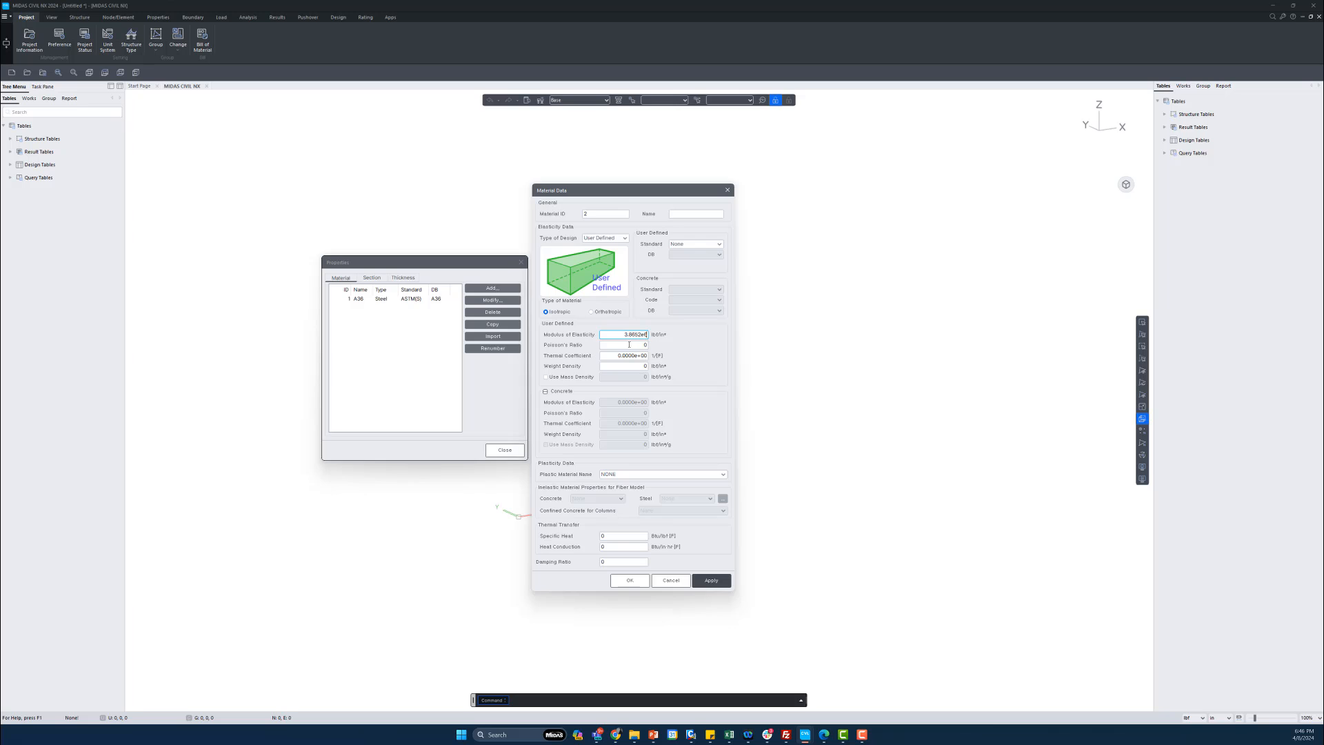
key("Tab")
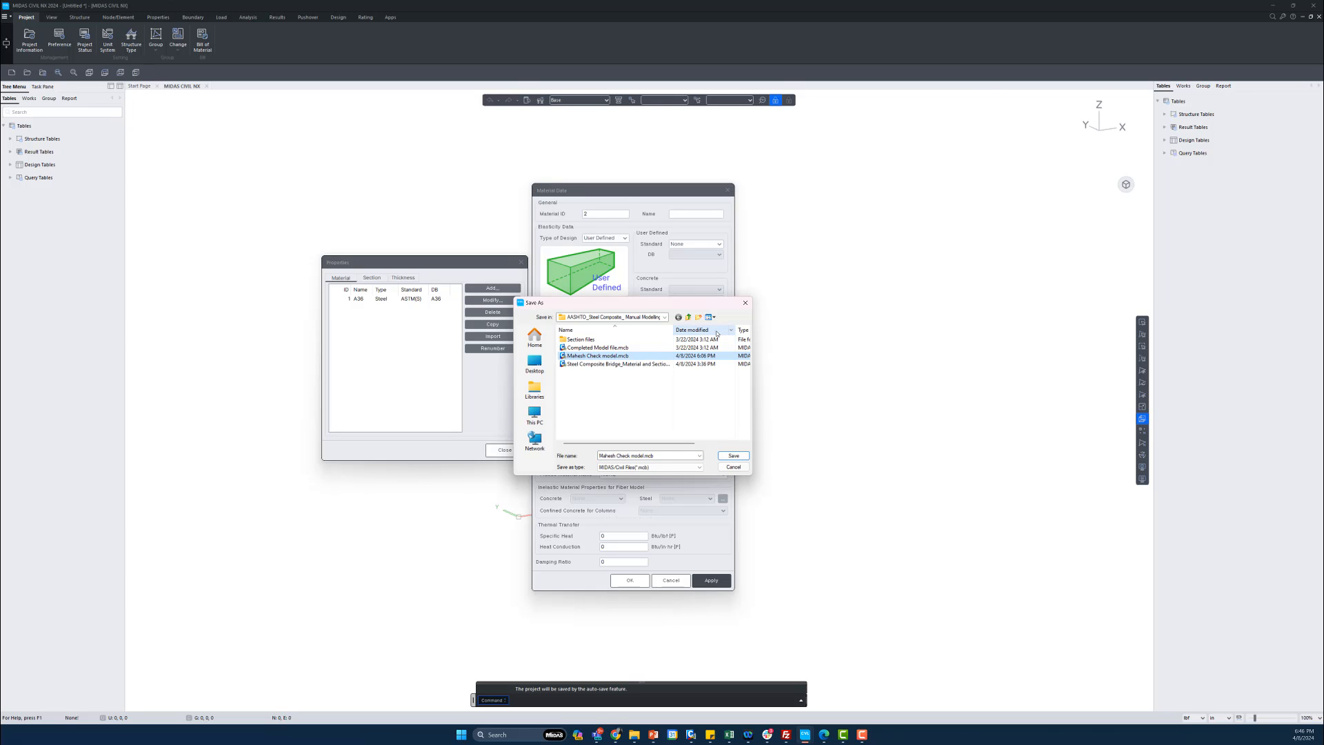
left_click_drag(700, 306, 863, 403)
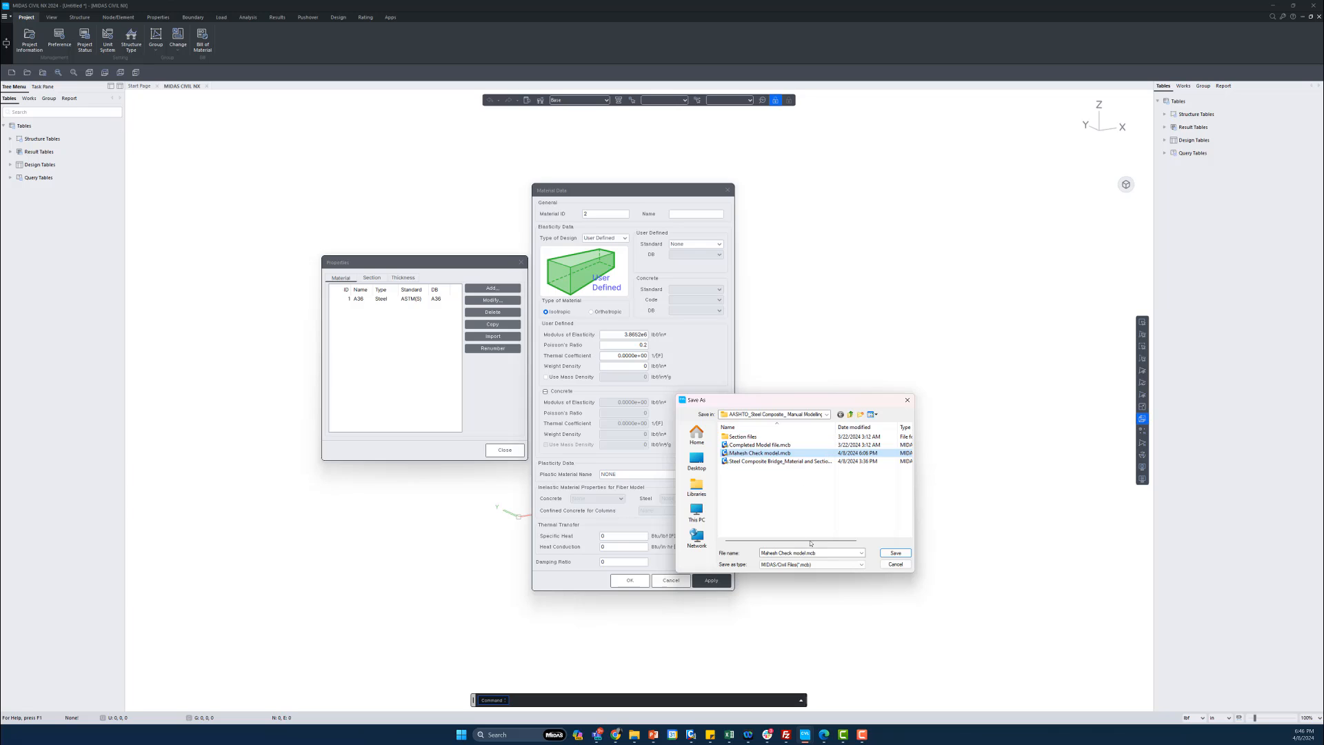
left_click(908, 400)
left_click(625, 356)
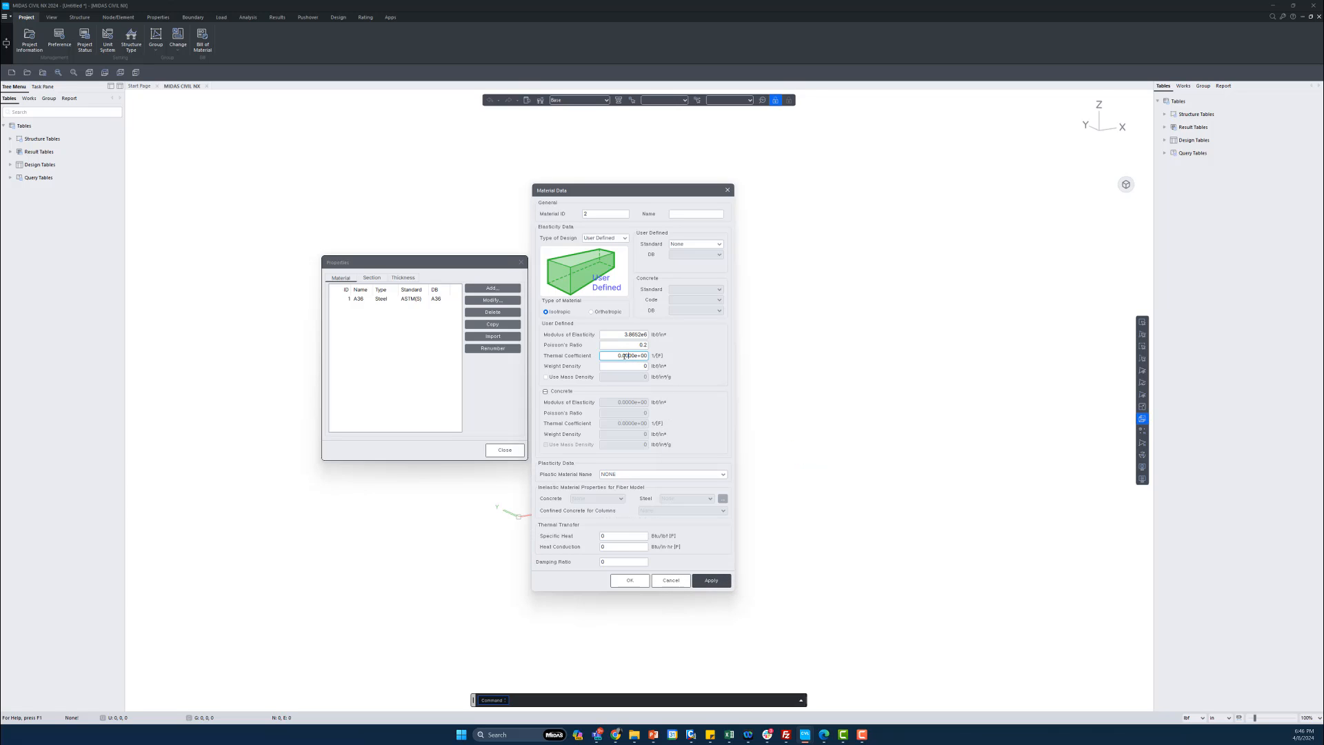
left_click_drag(621, 356, 658, 353)
type("6e-6")
- Name the user-defined material "Dummy Material" and add it to the material list
left_click(635, 586)
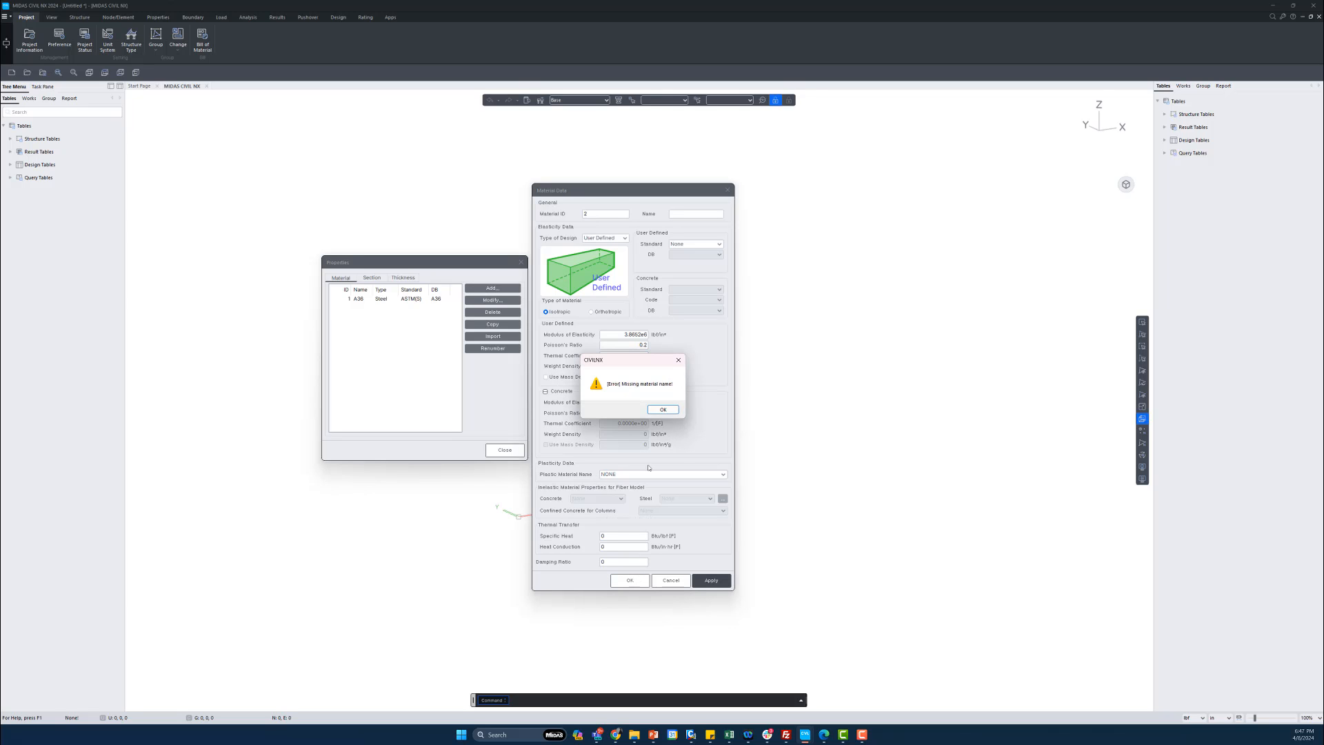
left_click(663, 410)
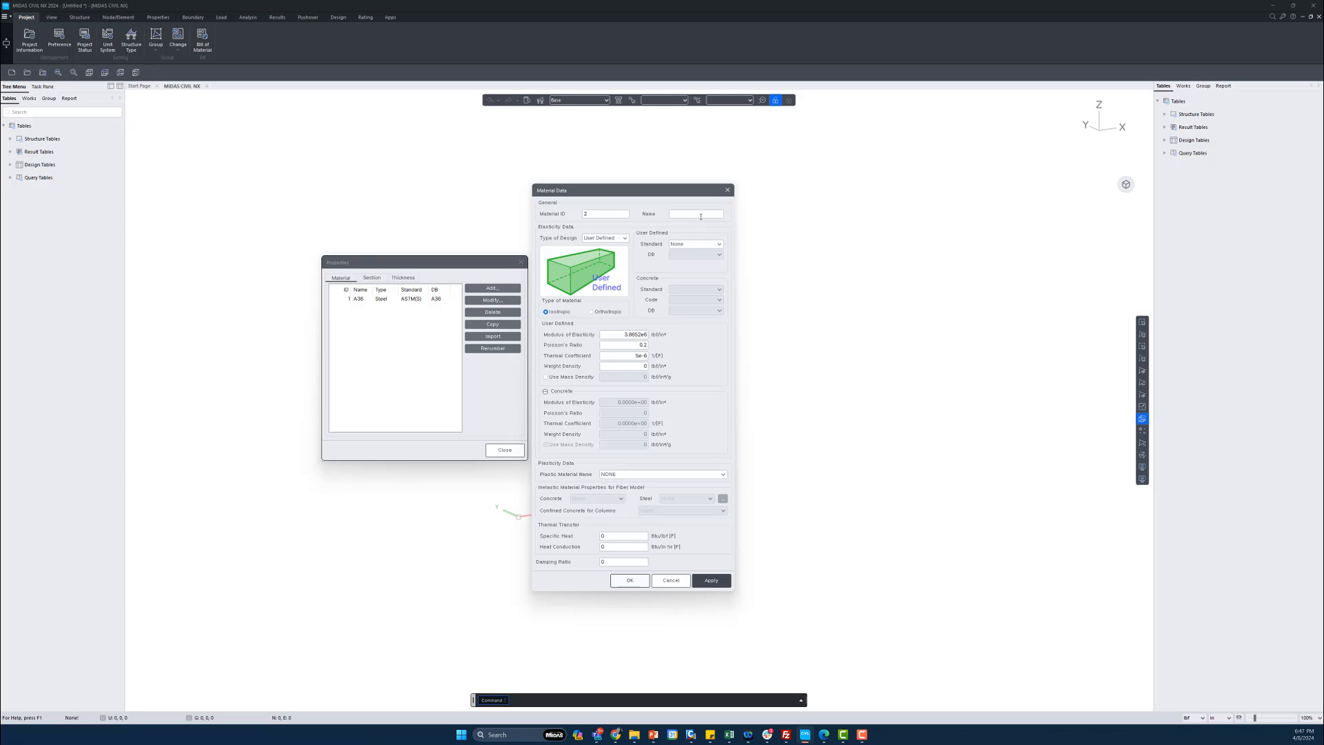
left_click(701, 216)
type("Dummy Material")
left_click(627, 581)
left_click(629, 581)
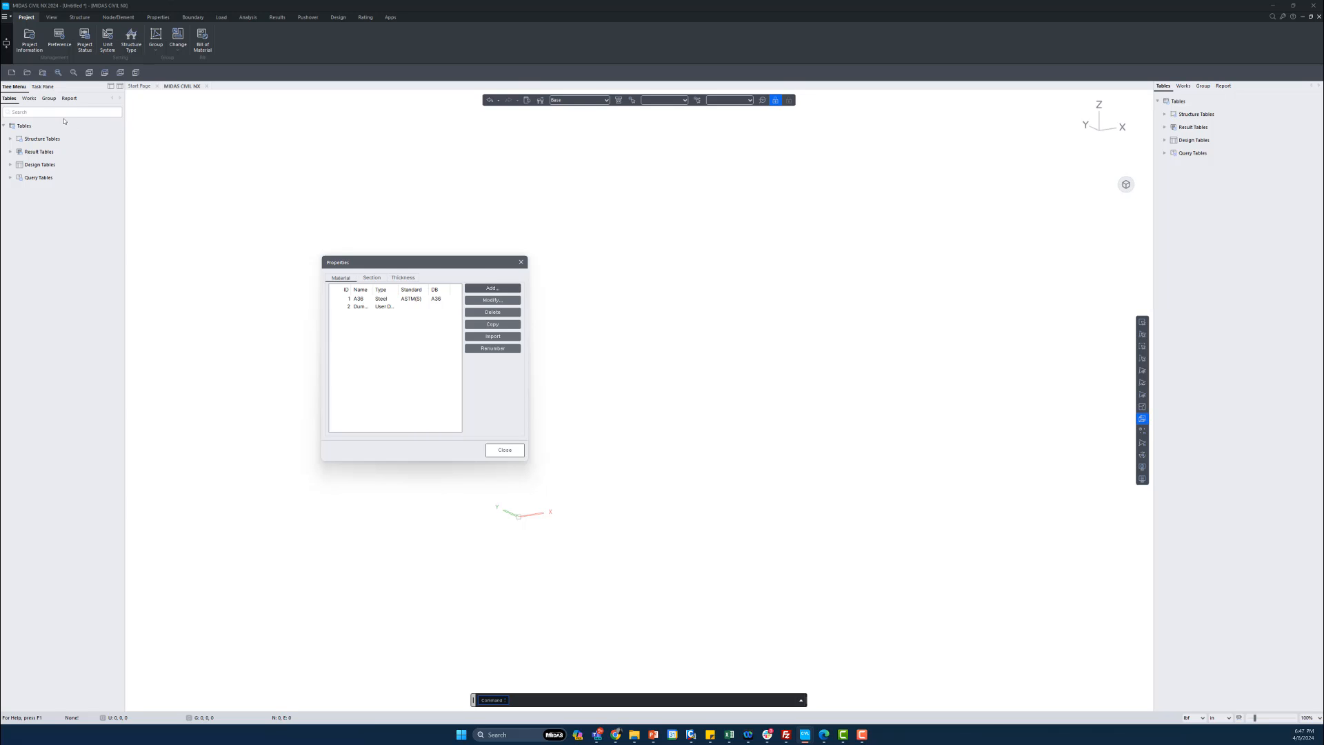
- Display the defined materials in the Works tree and widen the tree area
left_click(28, 99)
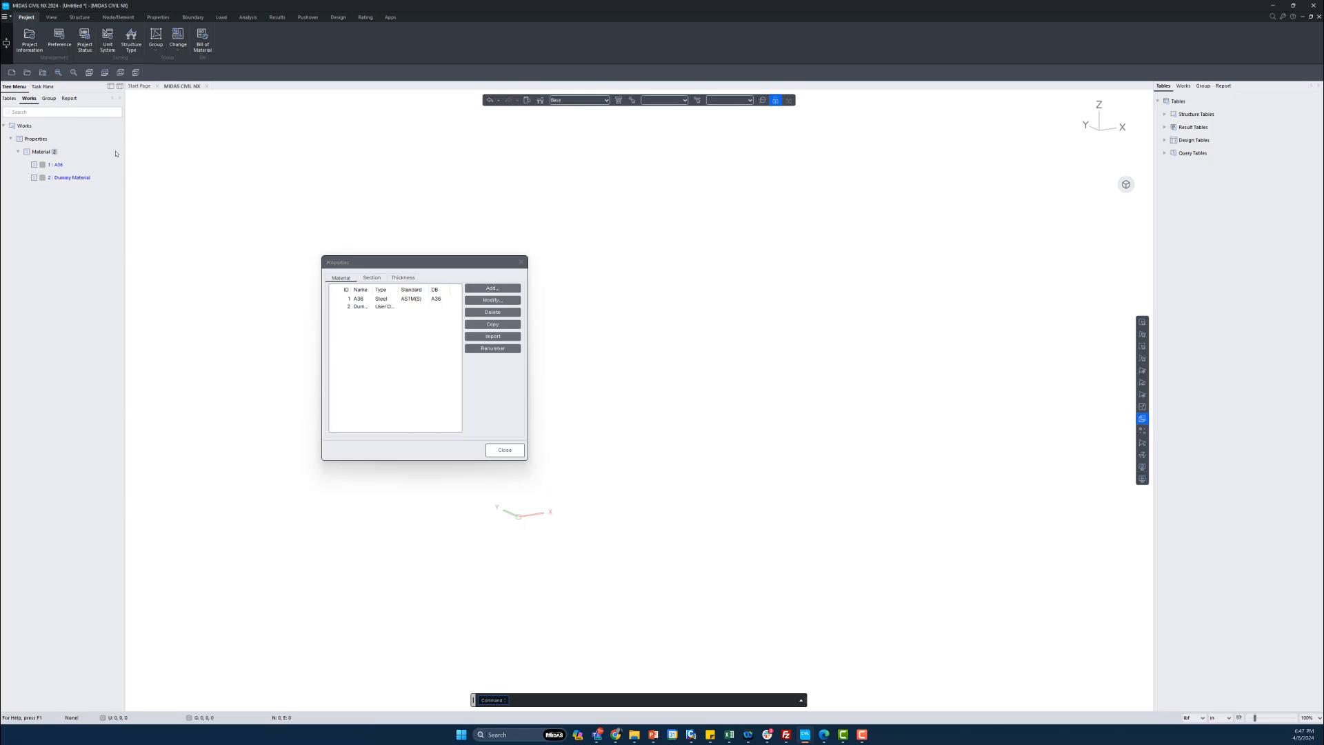
left_click_drag(126, 155, 147, 156)
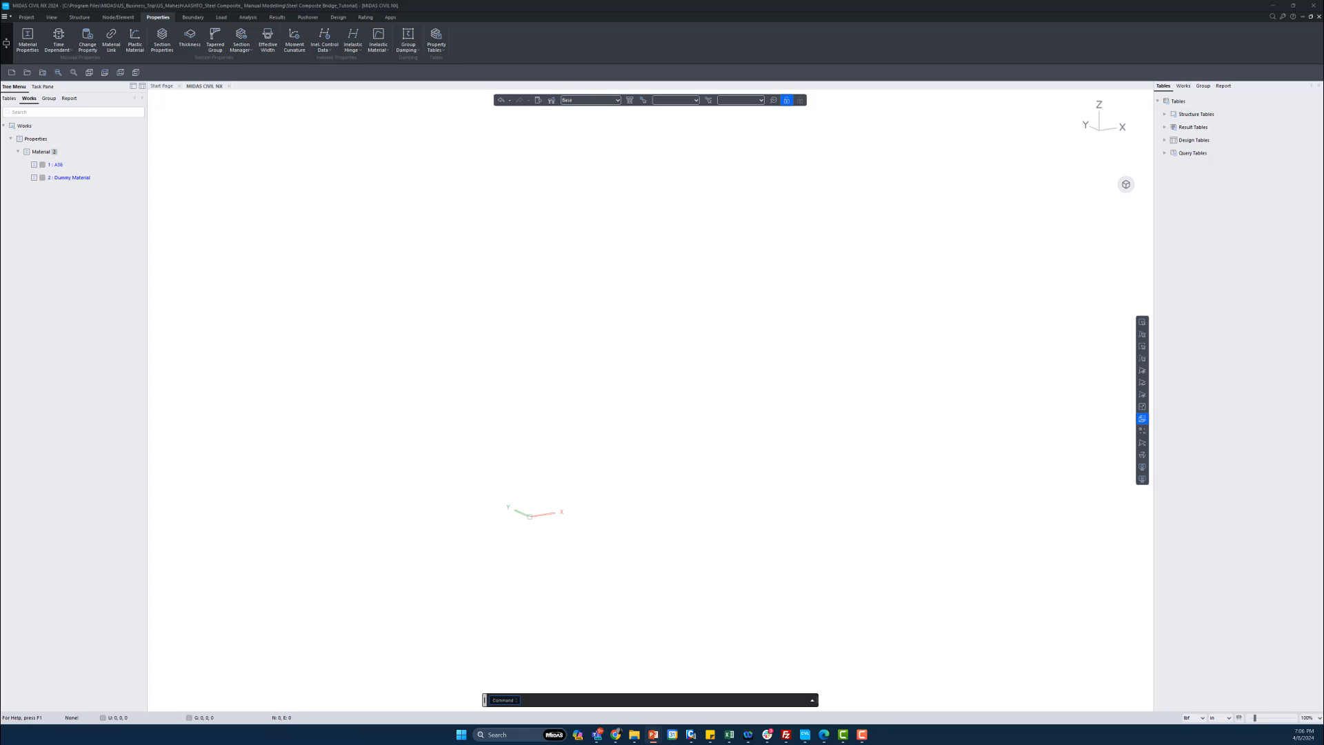
left_click(653, 734)
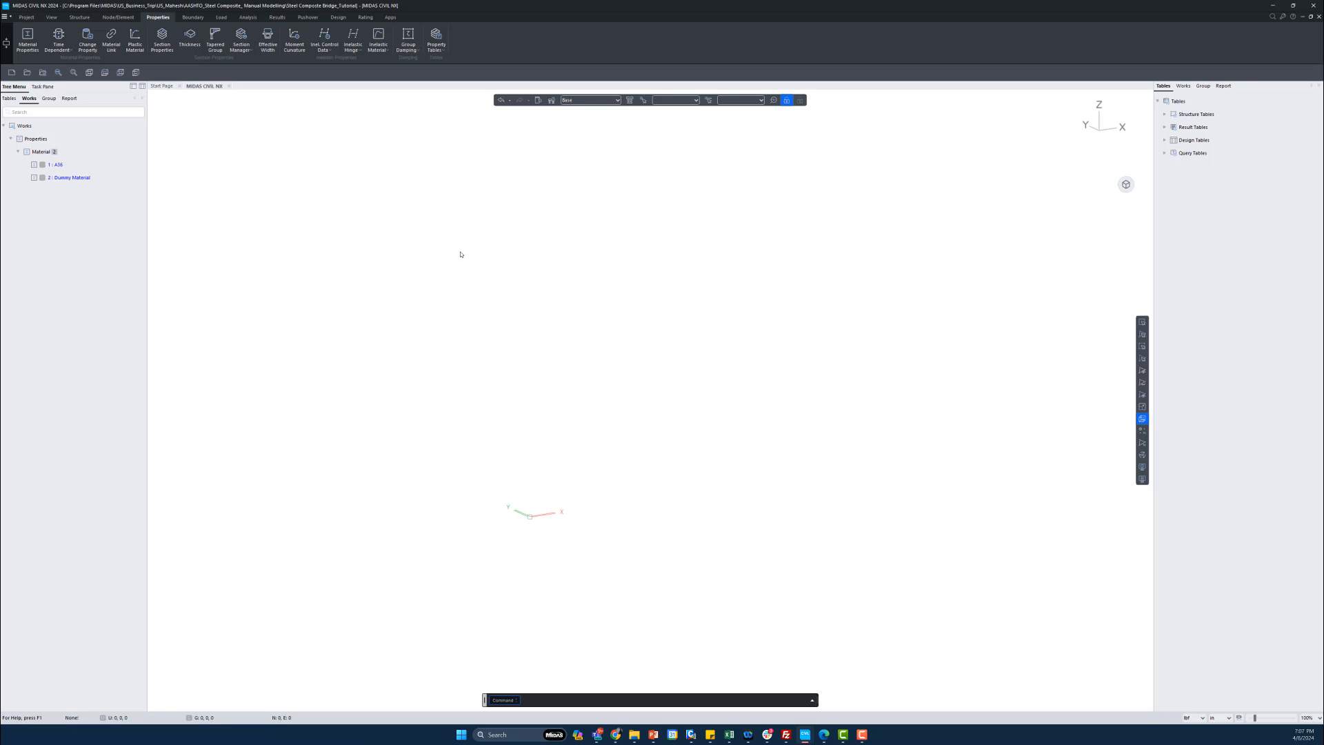
- Start a new composite section of type Steel-I (Type1), name it "Section pos" and check its dimension diagram
left_click(163, 38)
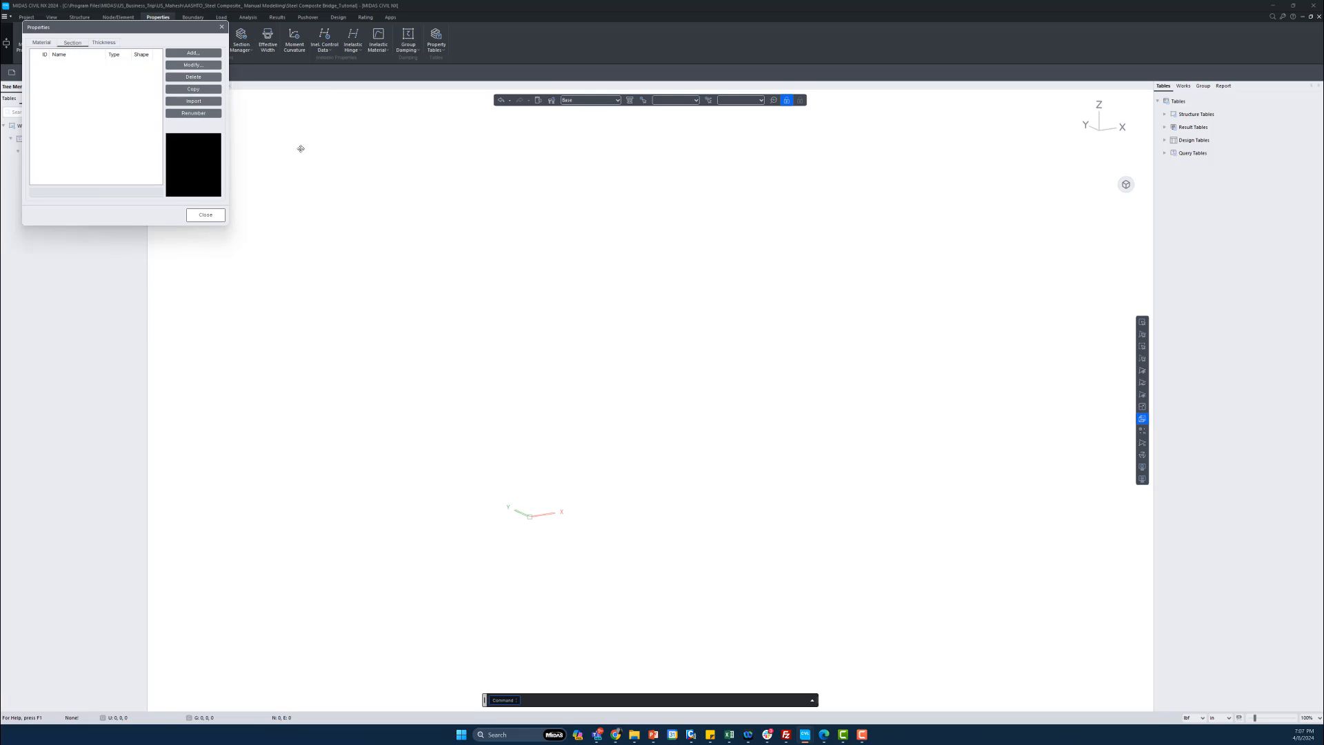
left_click(507, 335)
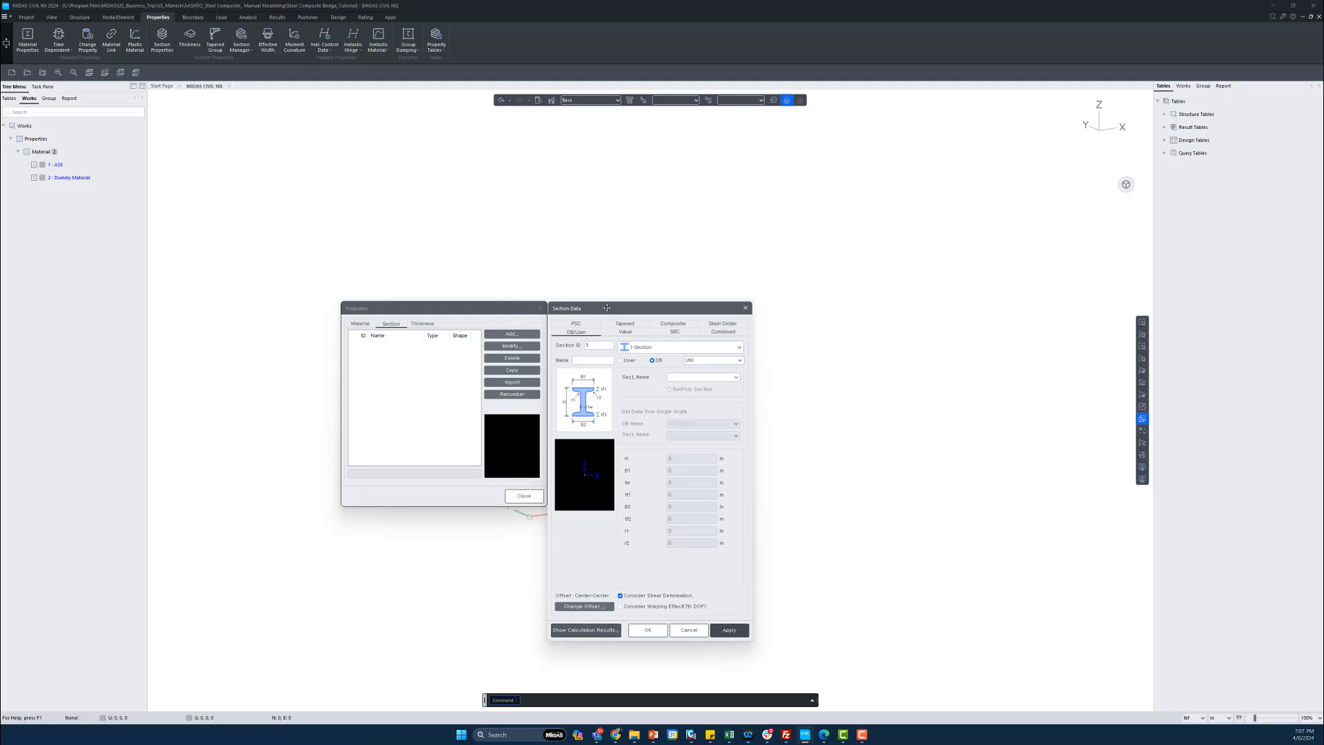
left_click_drag(607, 304, 610, 275)
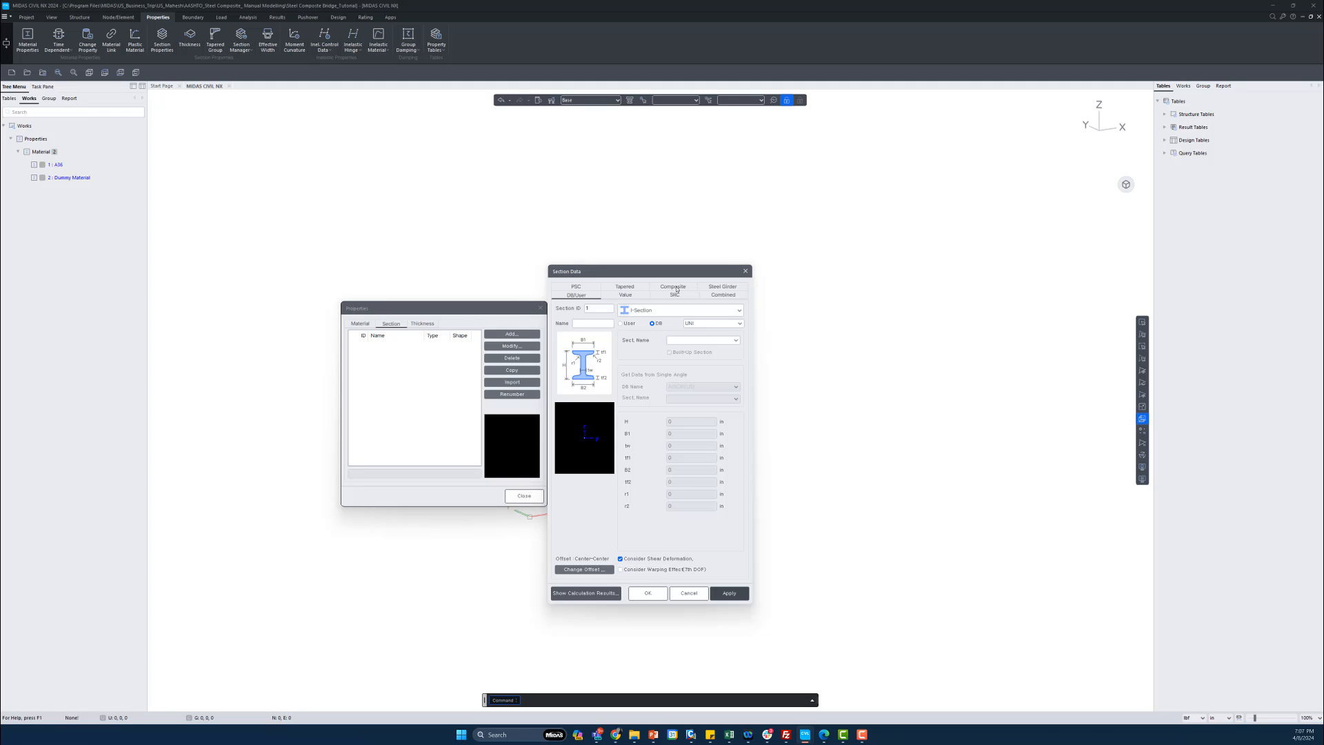
left_click(674, 287)
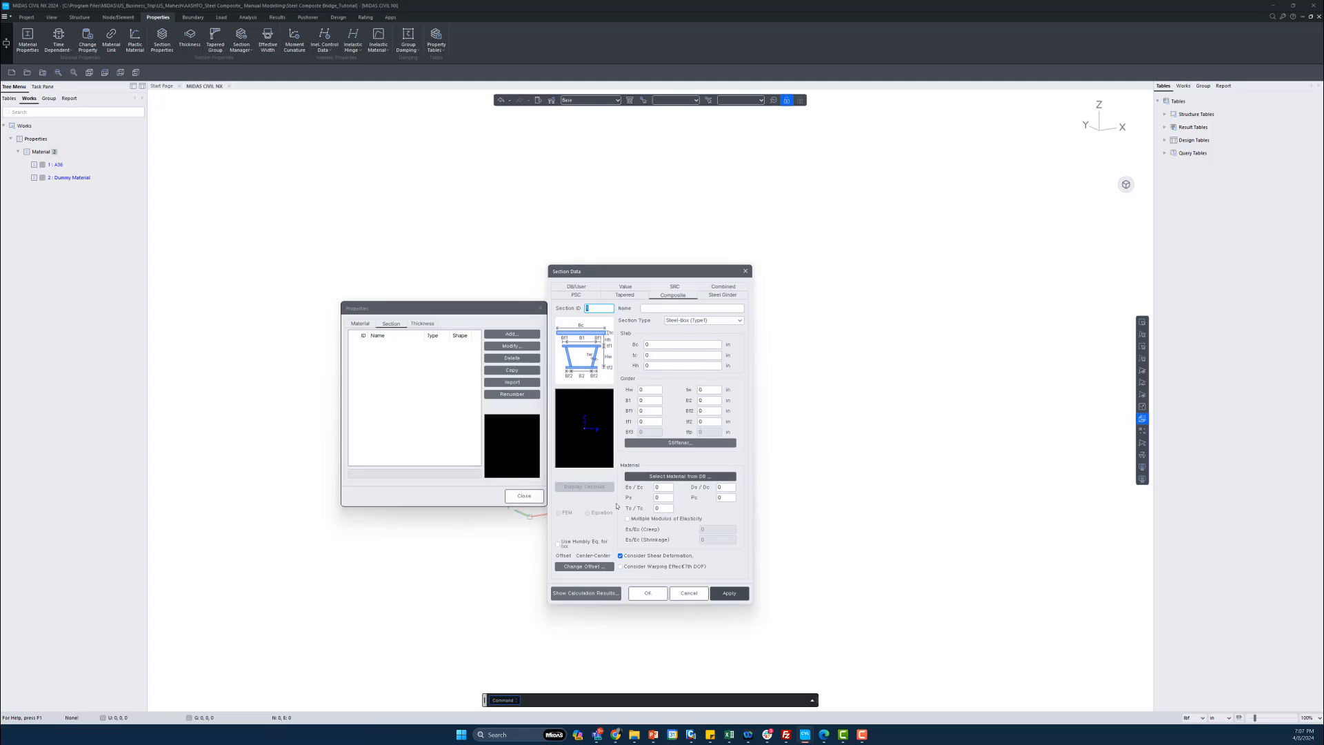
left_click(726, 322)
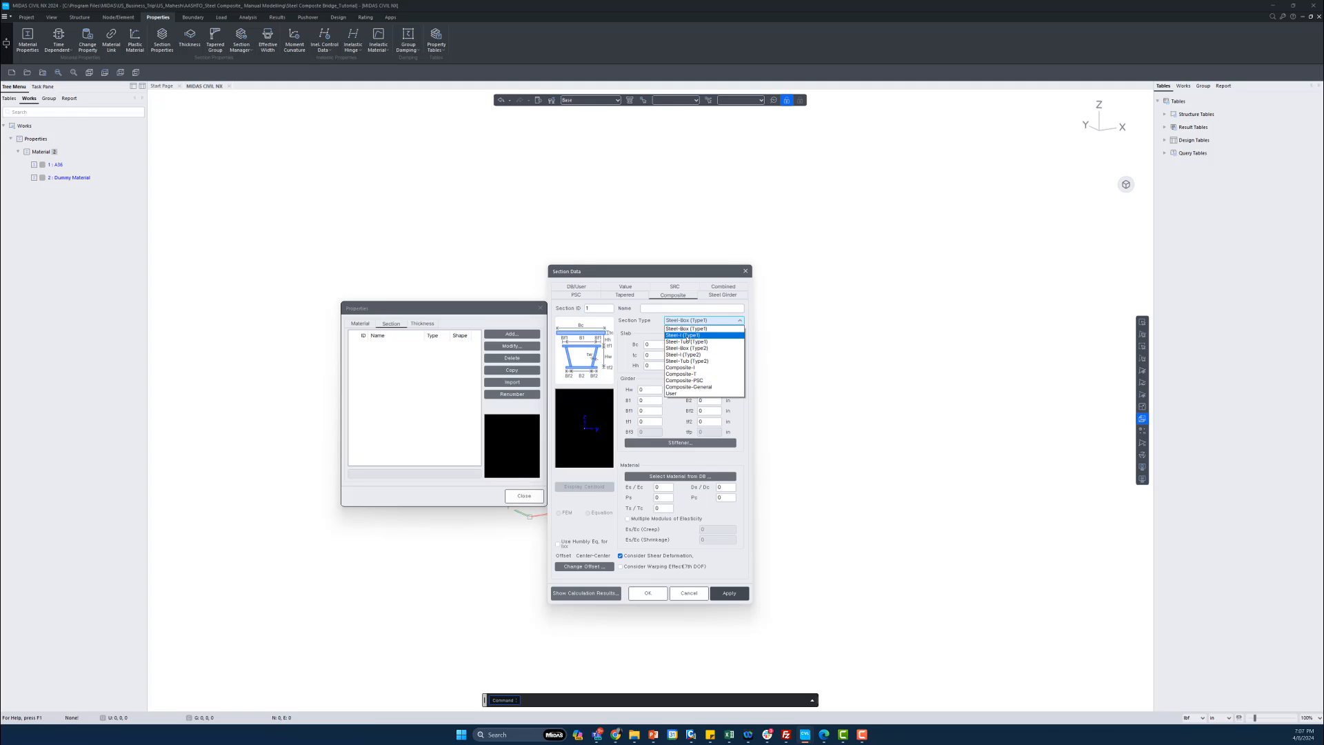
left_click(686, 335)
left_click(659, 309)
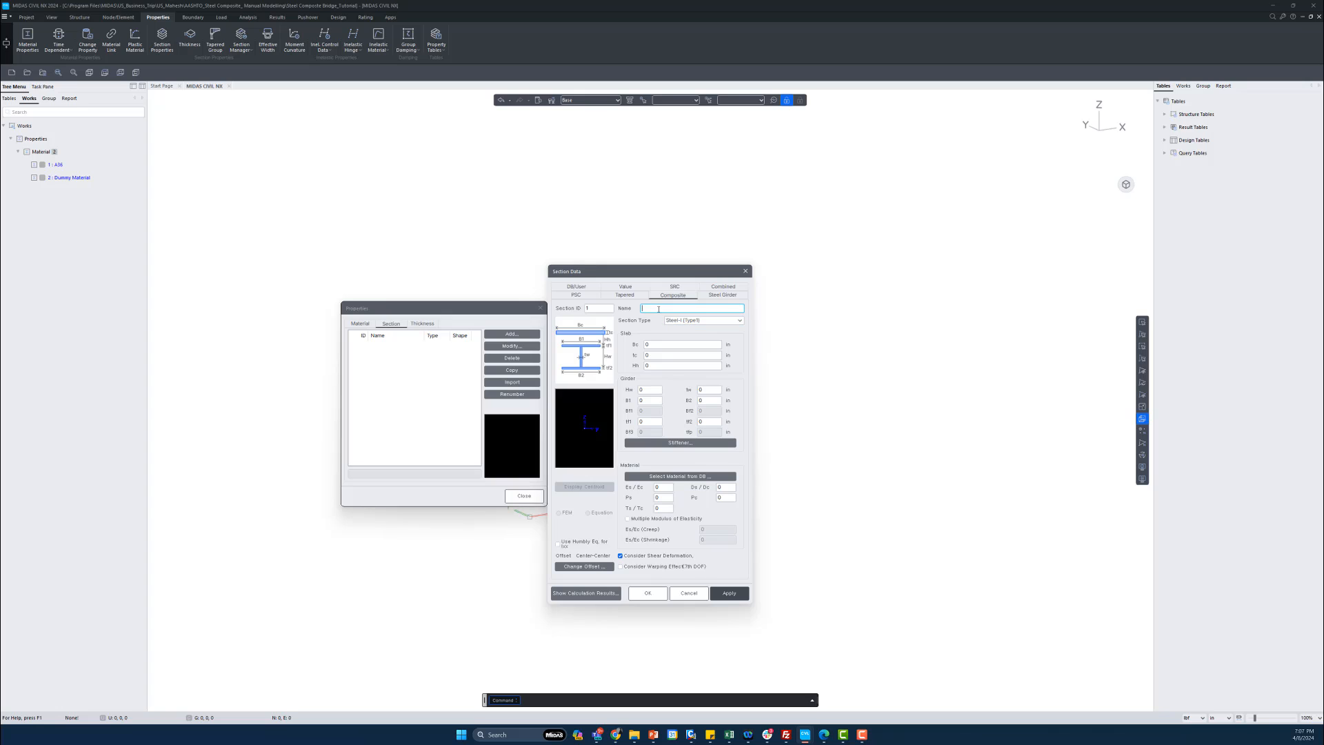
type("Section pos")
mouse_move(586, 352)
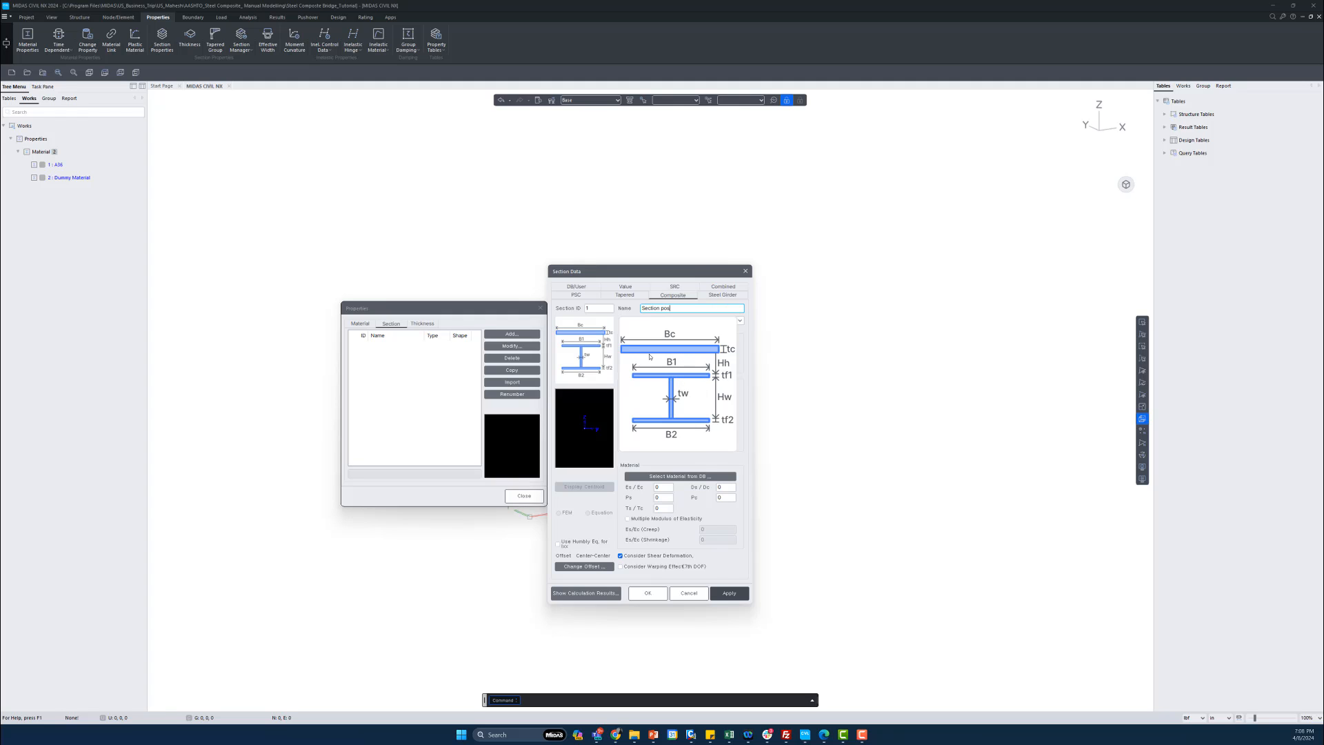
left_click(697, 364)
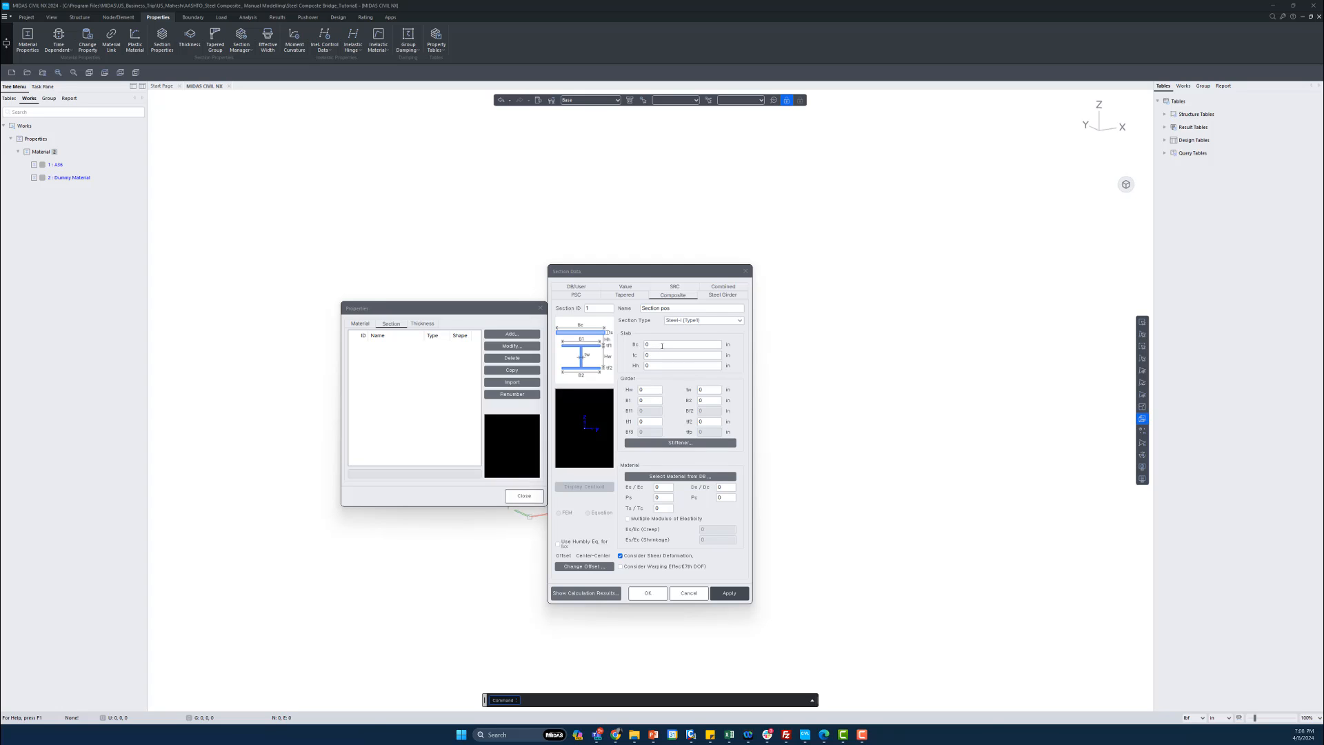
- Set the slab dimensions of Section pos to Bc 120, tc 8.5 and Hh 2 in
left_click(663, 346)
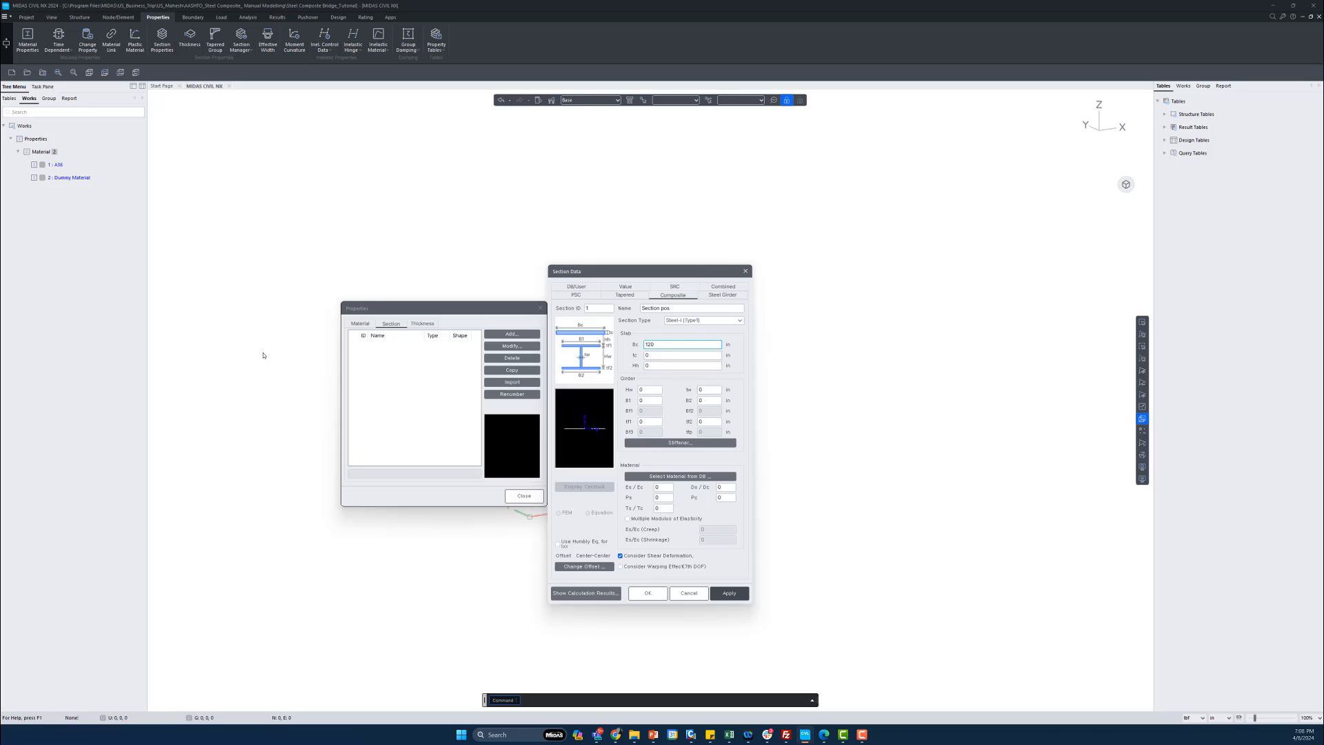
key("Tab")
type("8")
key("Tab")
type("2")
- Set the girder dimensions to Hw 42, tw 0.4375, B1 14, B2 16, tf1 0.75 and tf2 1.25 in
key("Tab")
type("42")
key("Tab")
key("Tab")
key("Tab")
type("0.4375")
key("Tab")
type("16")
key("Tab")
type("1")
- Set Es/Ec to 8 and Ts/Tc to 1, and enable Multiple Modulus of Elasticity with a creep Es/Ec of 24
left_click(669, 488)
key("BackSpace")
double_click(661, 507)
key("alt+Tab")
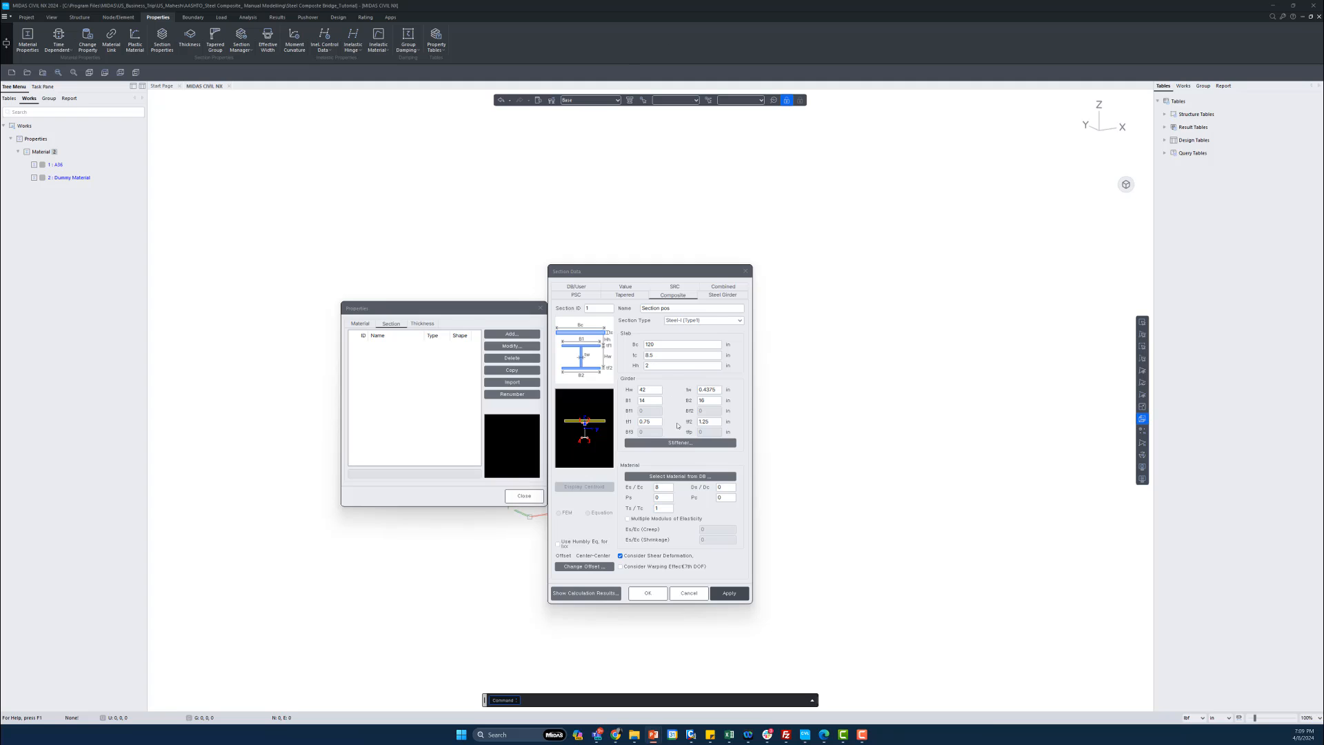
left_click(628, 519)
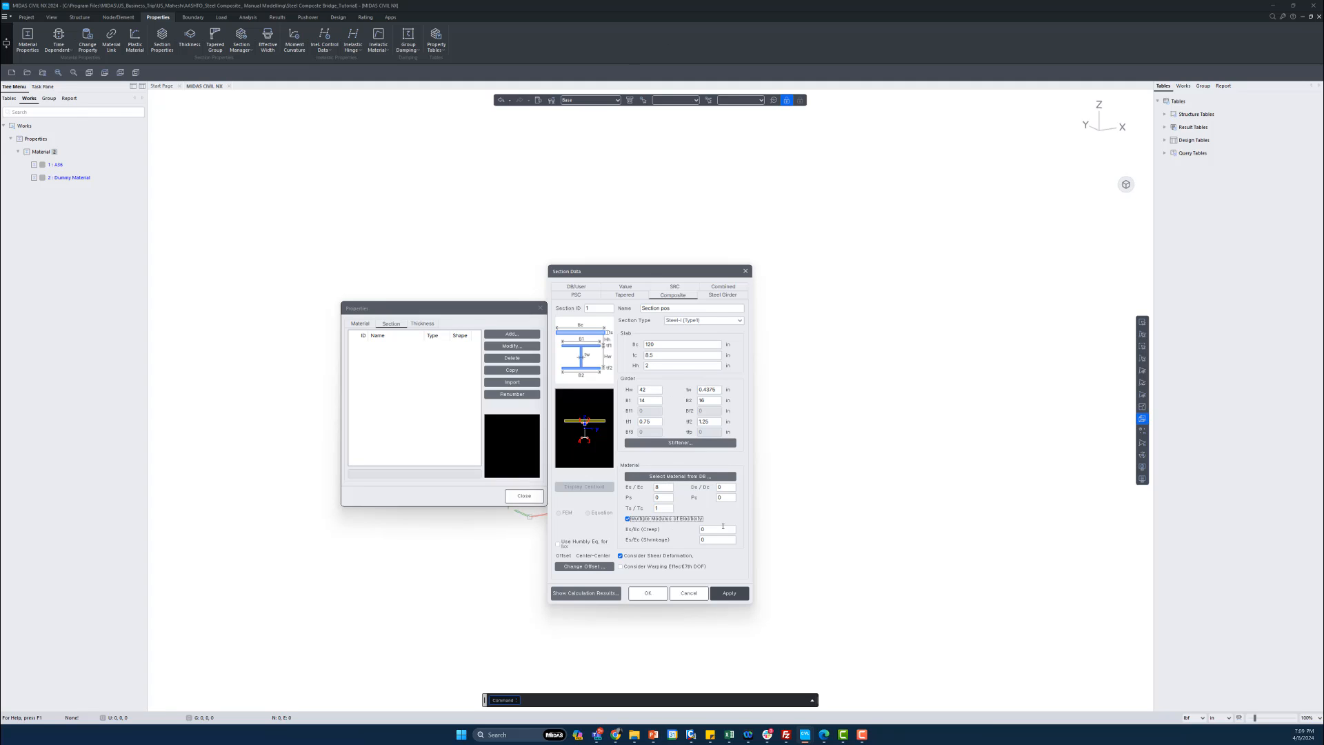
double_click(717, 529)
type("24")
- Change the section offset of Section pos to Center-Top
left_click(599, 568)
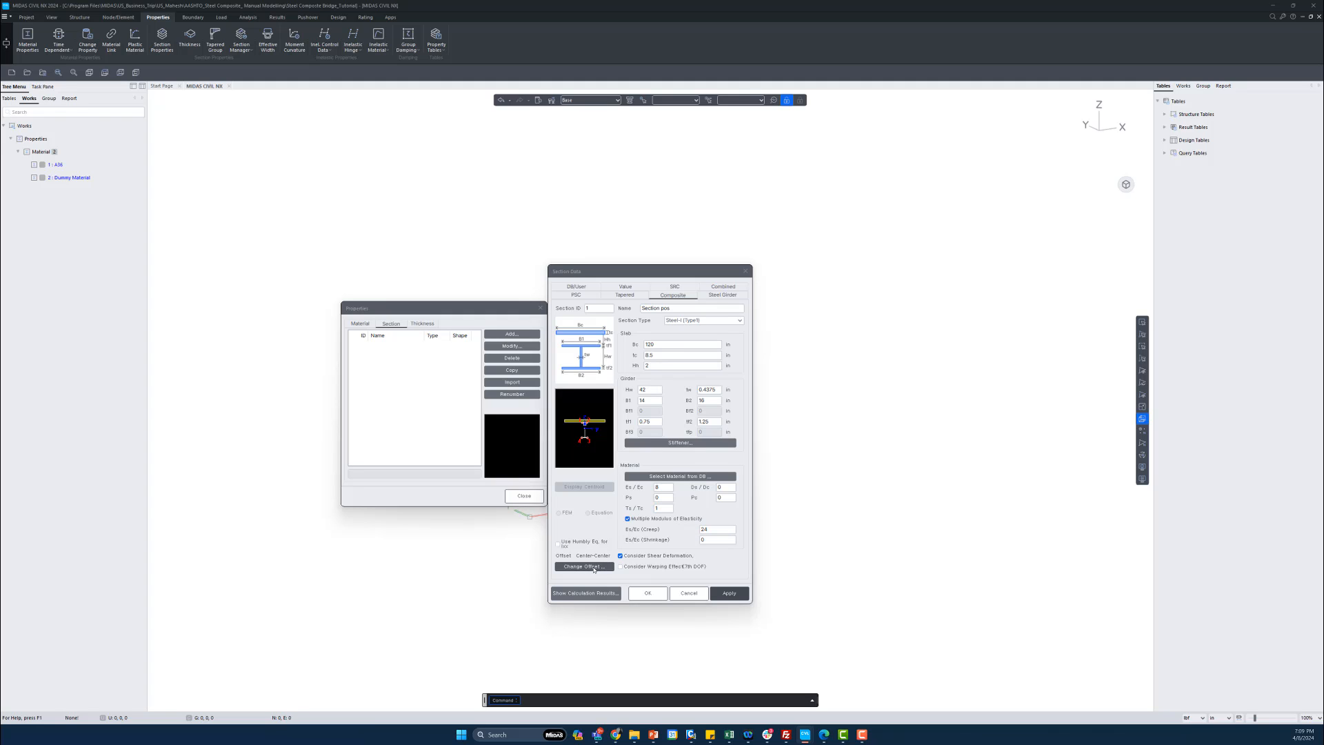
left_click(629, 409)
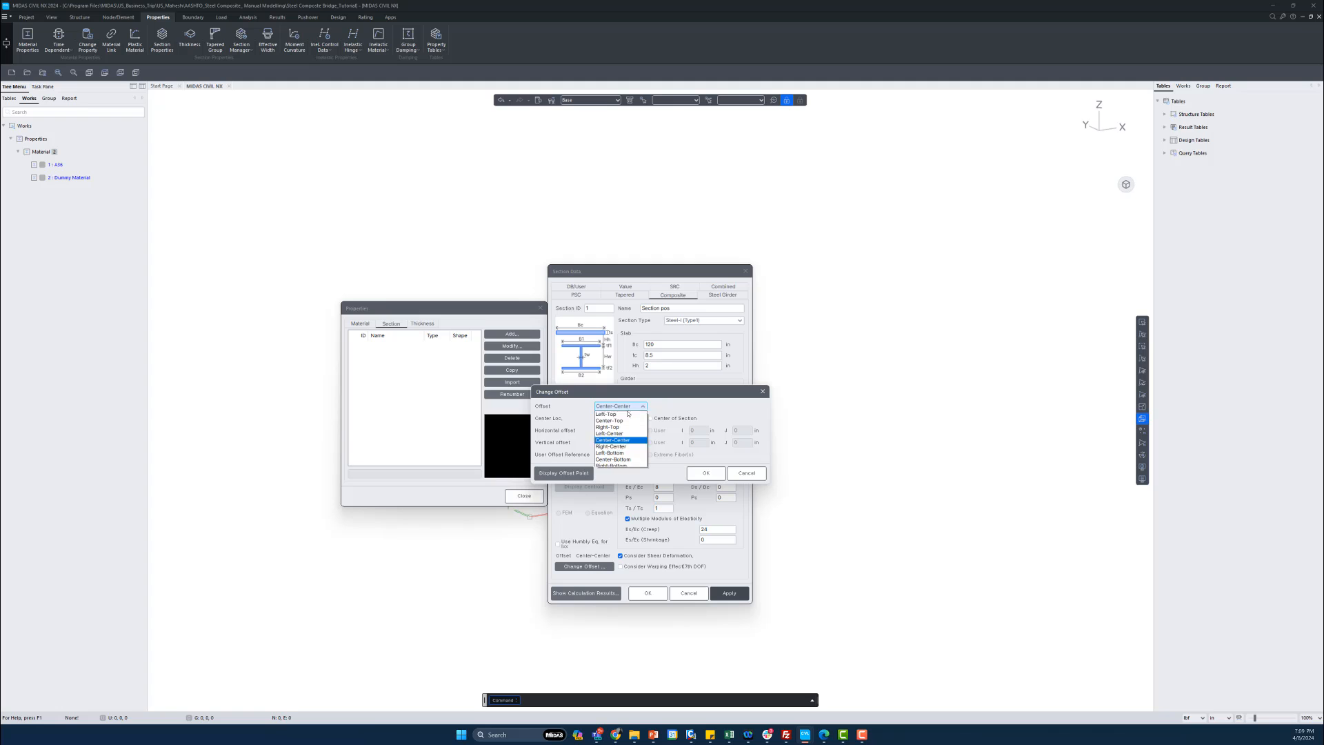
left_click(624, 422)
left_click(706, 474)
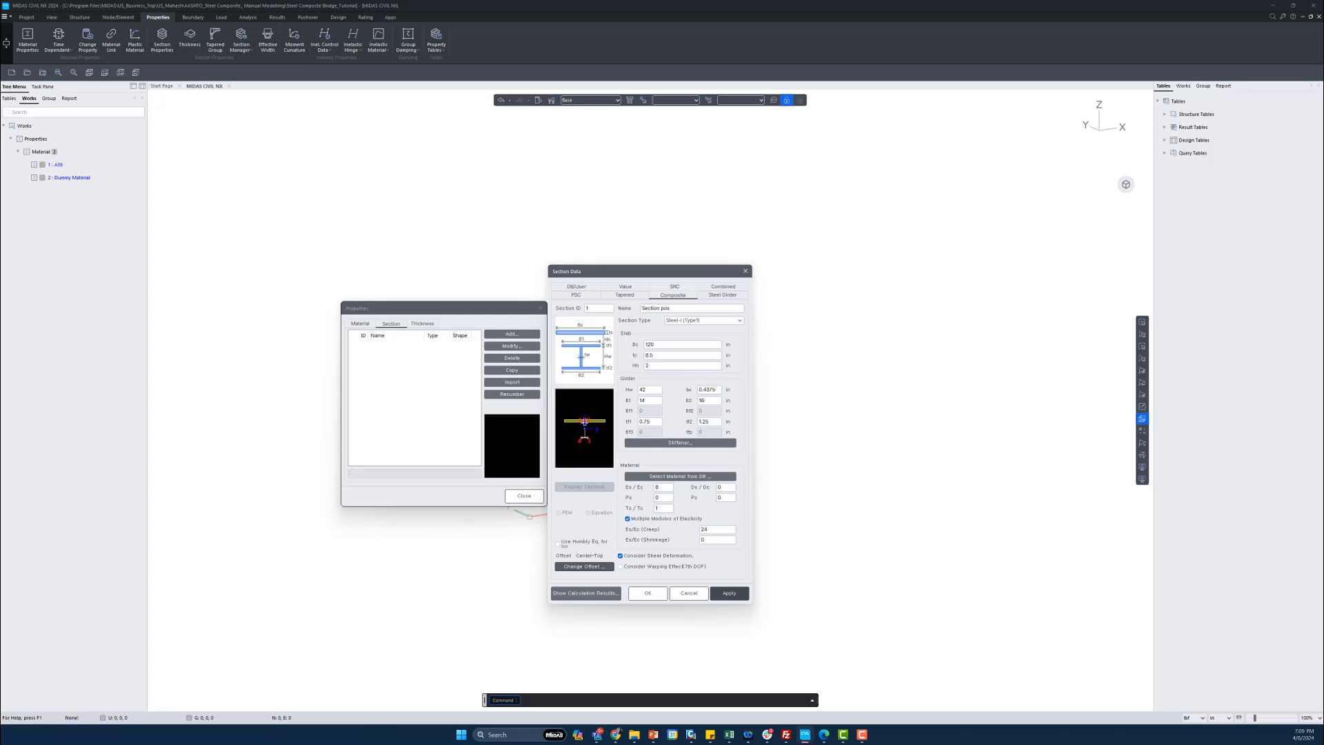
left_click(584, 566)
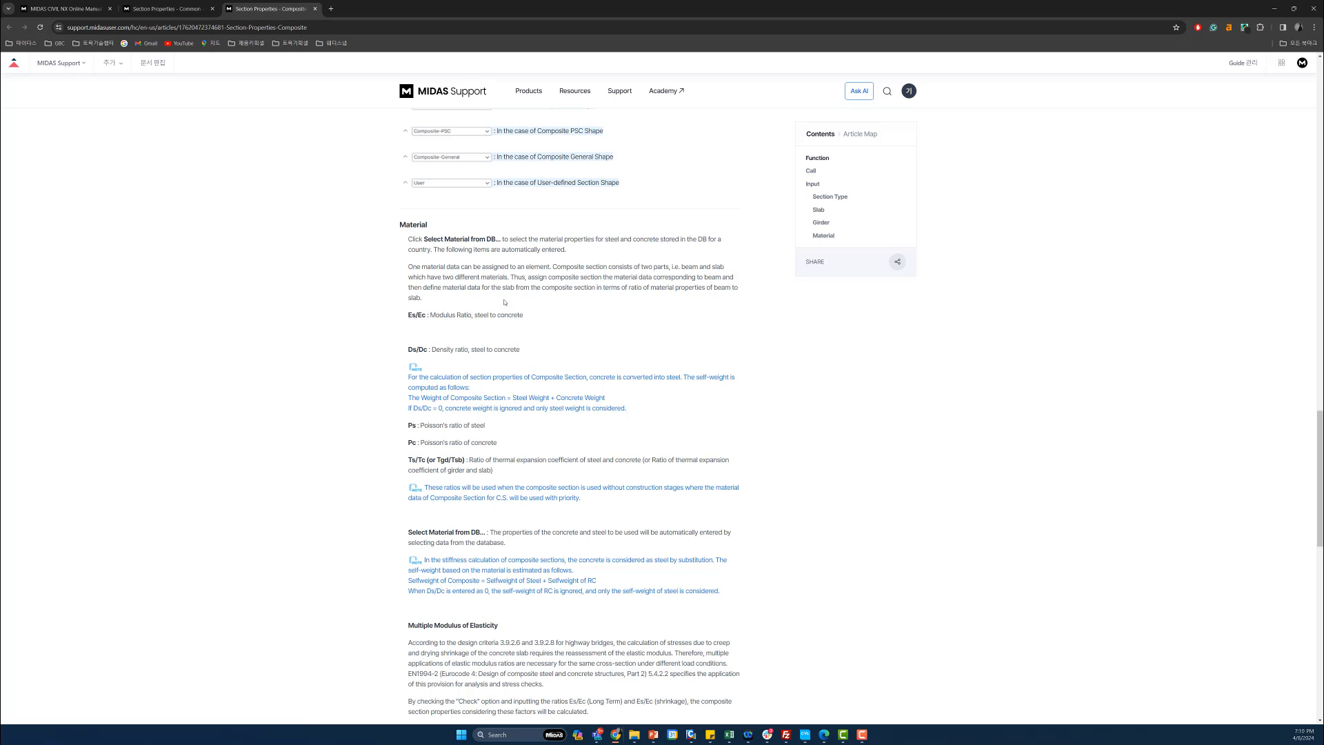
- Review the section type and slab input descriptions on the Section Properties - Composite page of the online manual in the browser
scroll(524, 324, "up", 15)
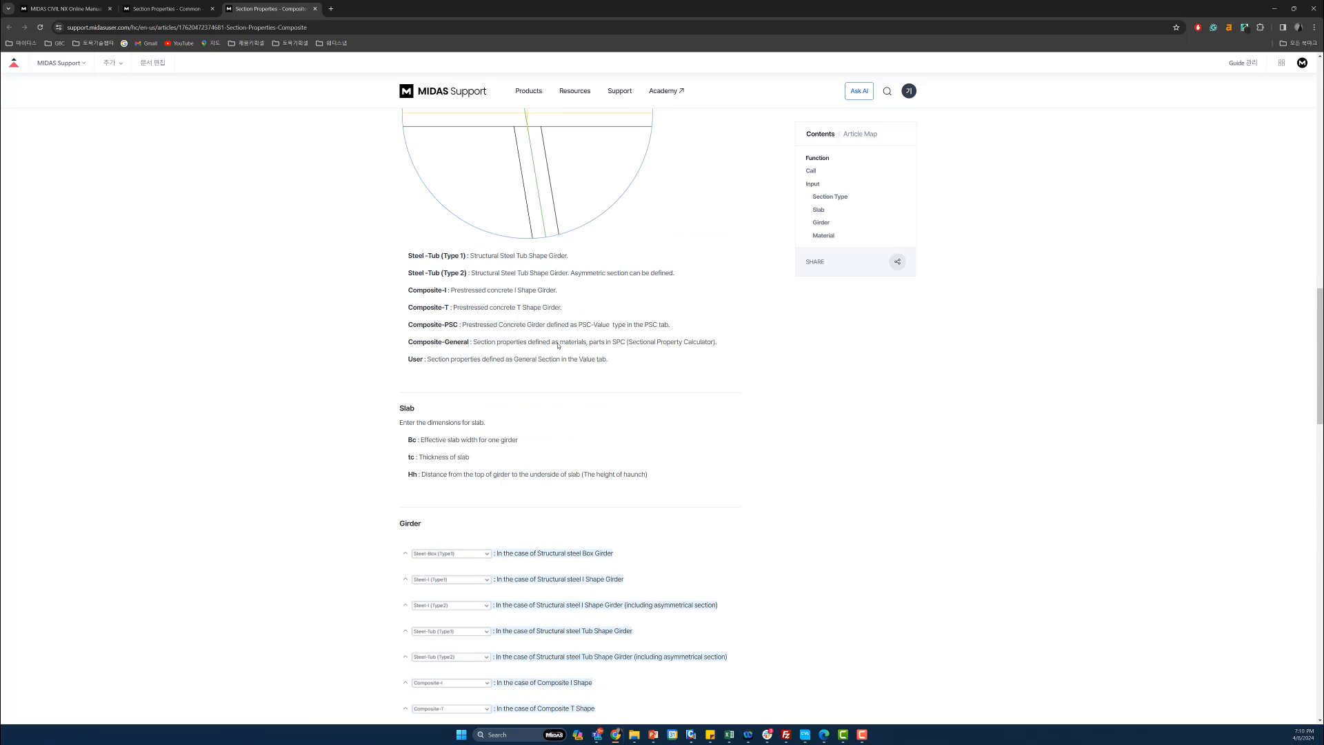
scroll(512, 277, "up", 13)
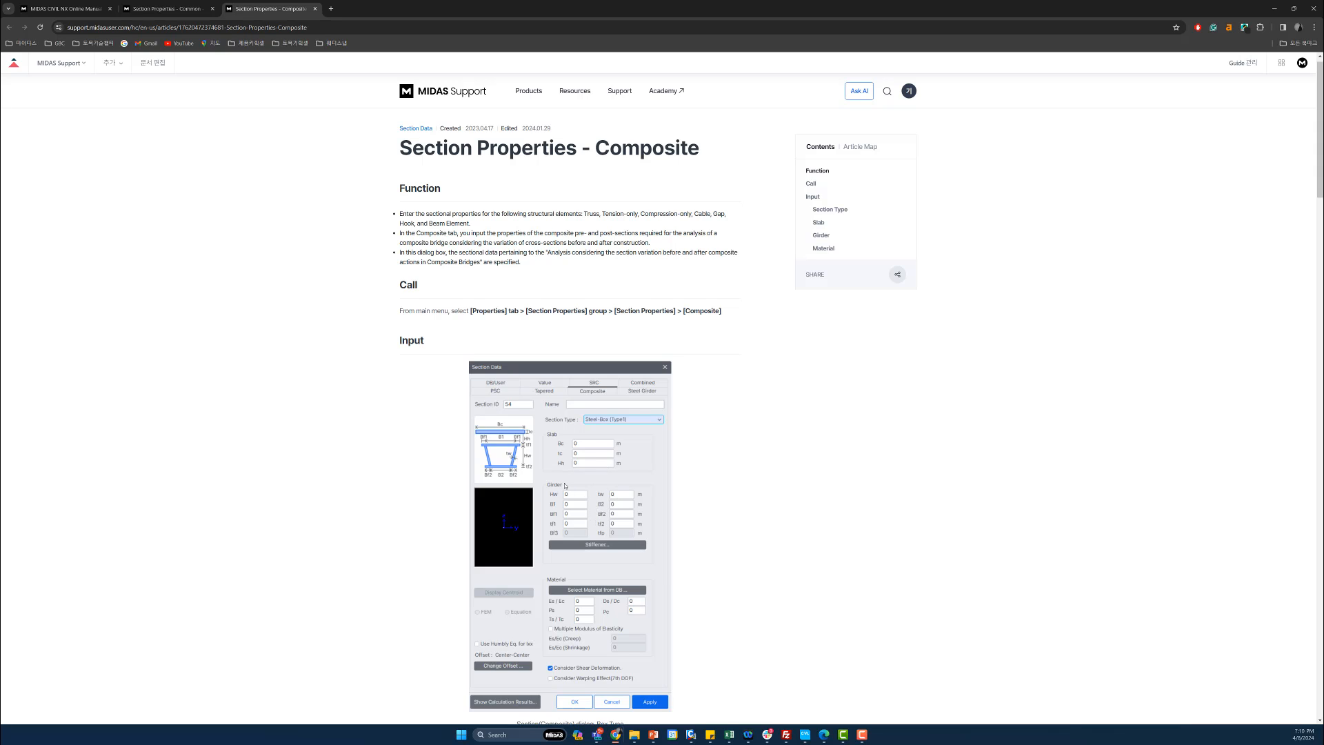
scroll(565, 486, "down", 10)
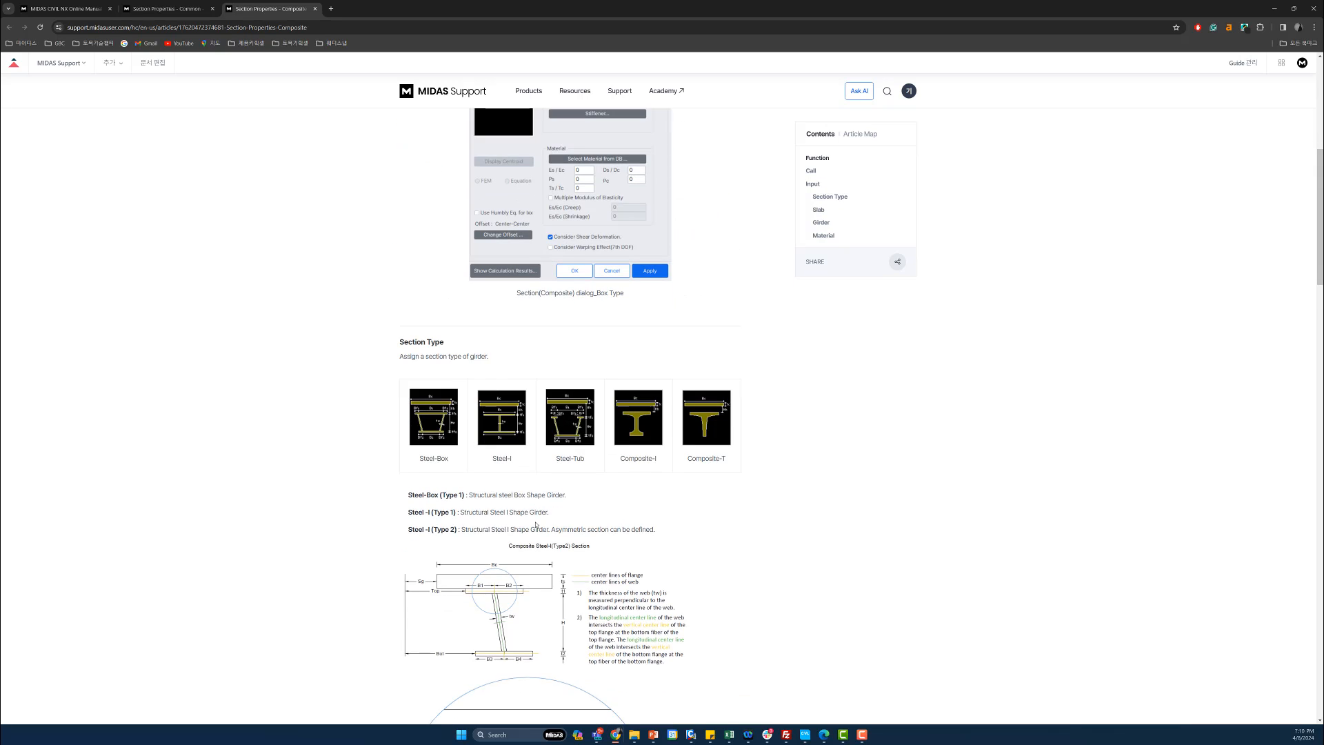
scroll(528, 527, "down", 3)
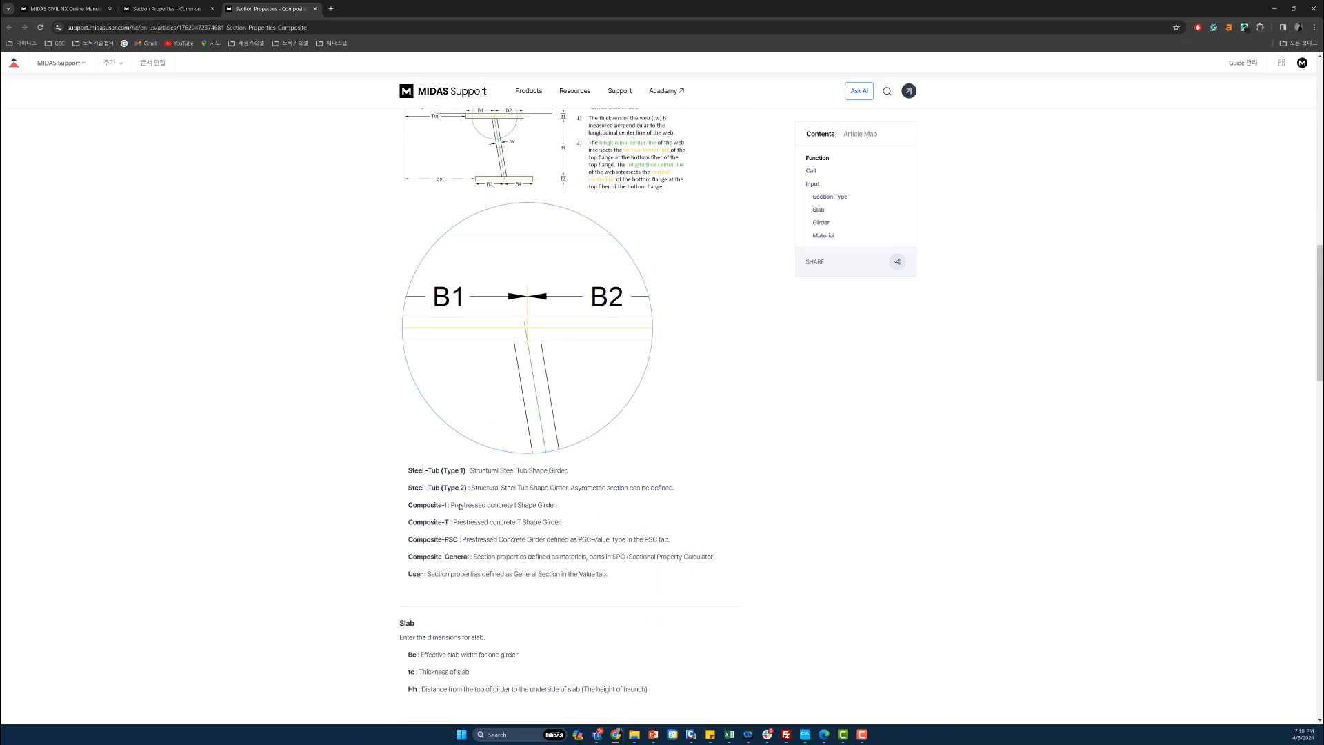
scroll(442, 488, "down", 2)
scroll(482, 391, "up", 5)
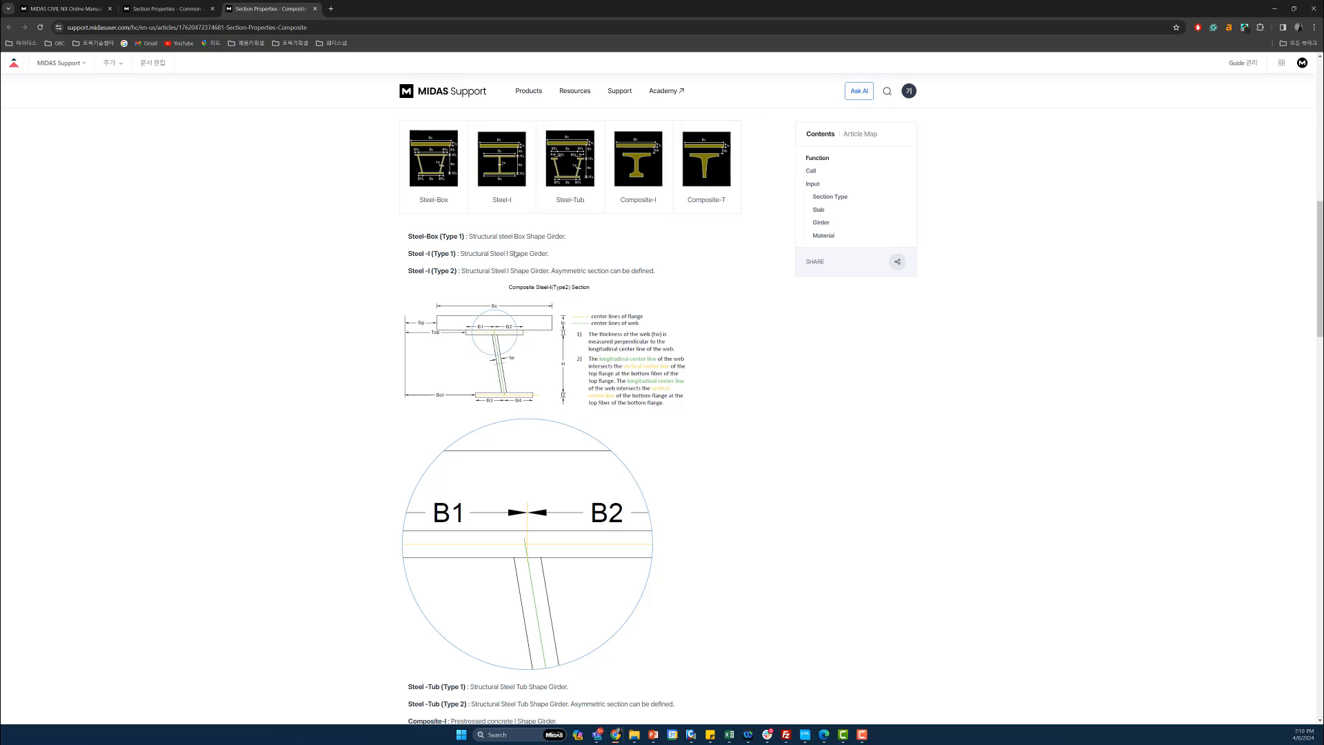
scroll(483, 407, "down", 7)
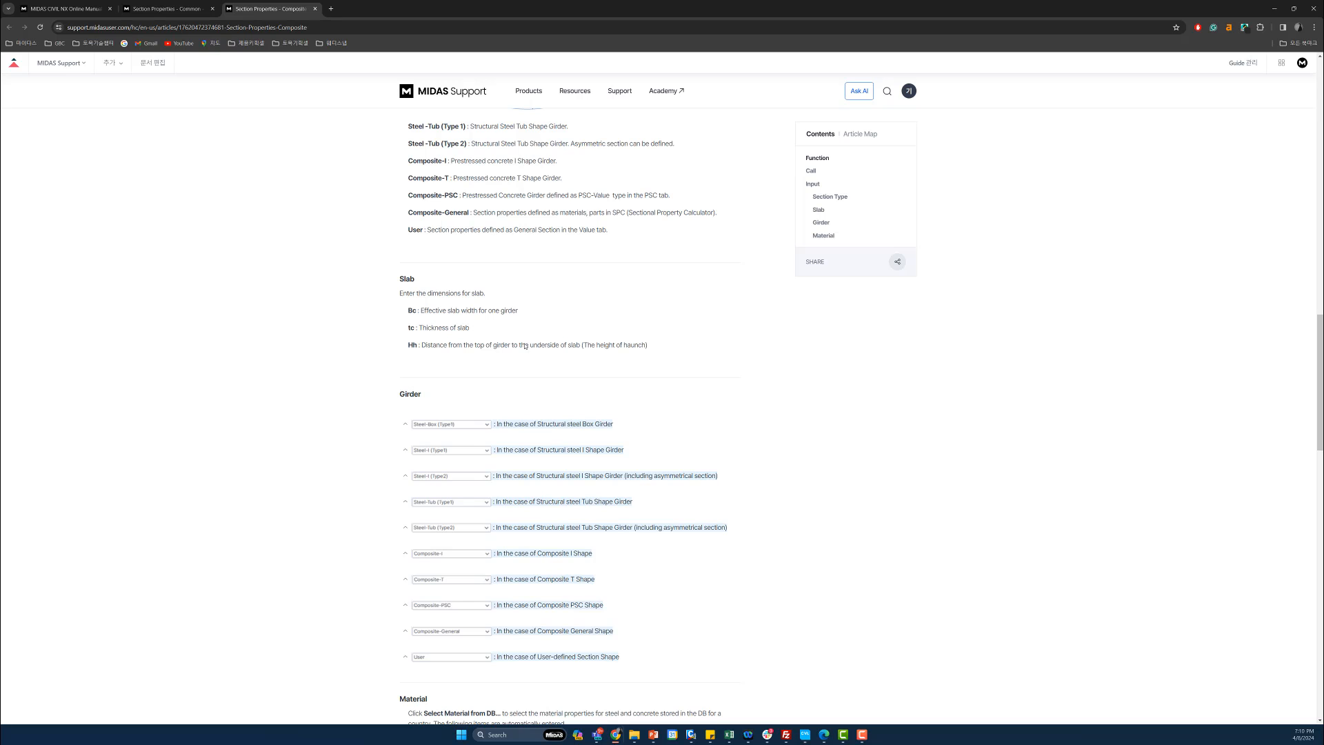
- Read the online manual's explanation of the material ratios and the Multiple Modulus of Elasticity option for composite sections
scroll(563, 362, "down", 8)
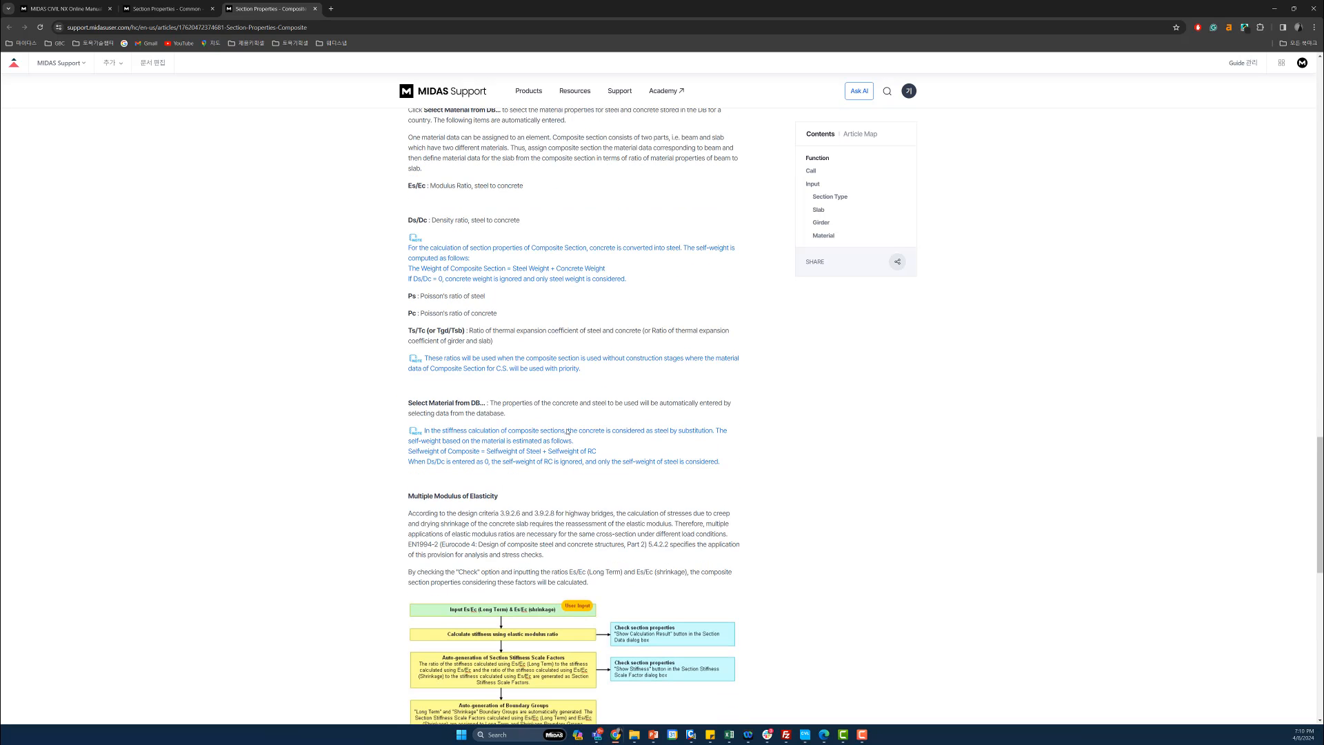
scroll(497, 421, "up", 1)
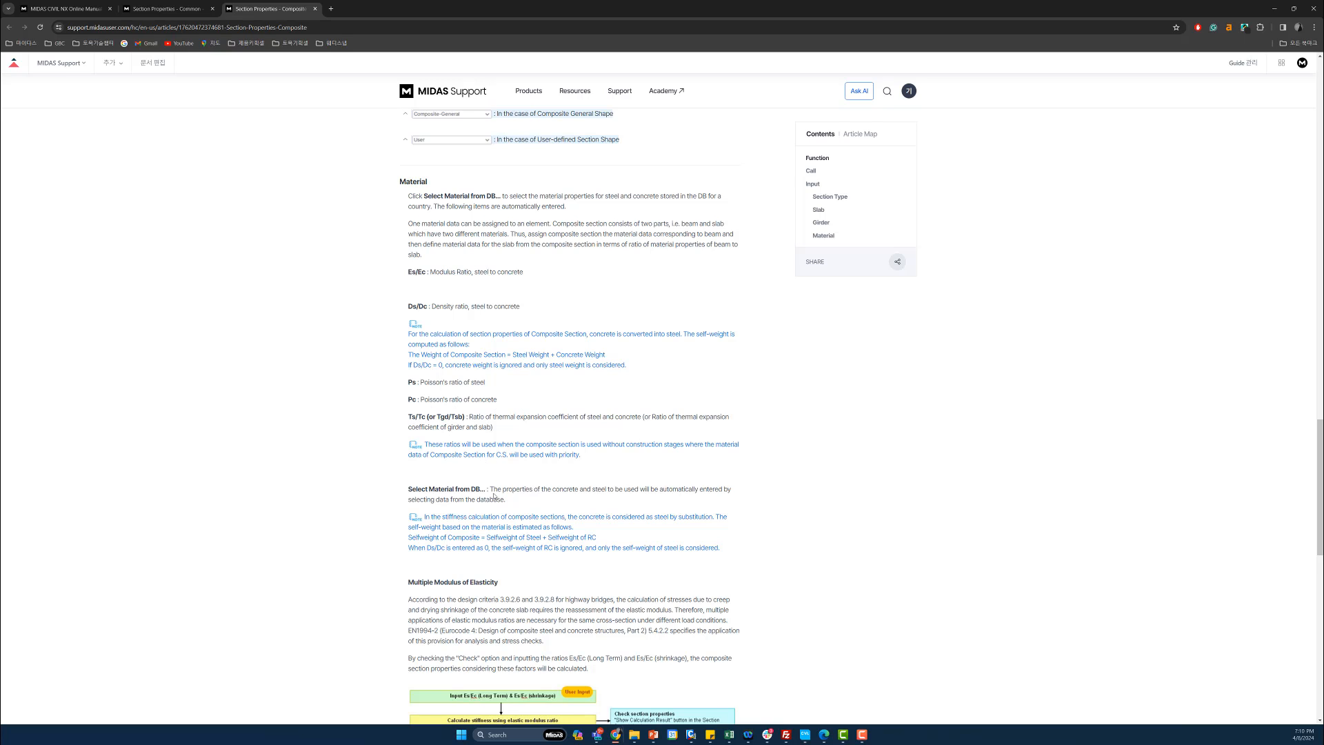
scroll(489, 564, "down", 1)
scroll(441, 538, "down", 2)
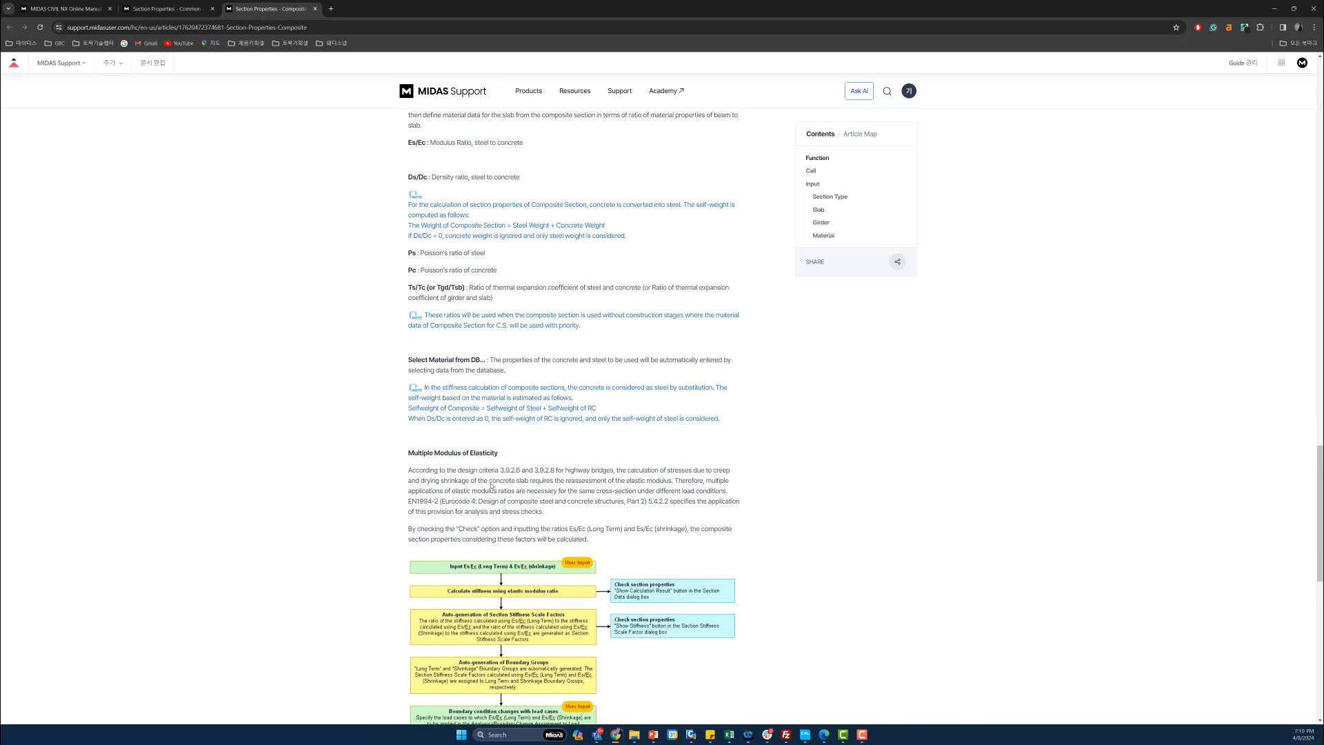
scroll(489, 482, "down", 1)
scroll(464, 457, "down", 3)
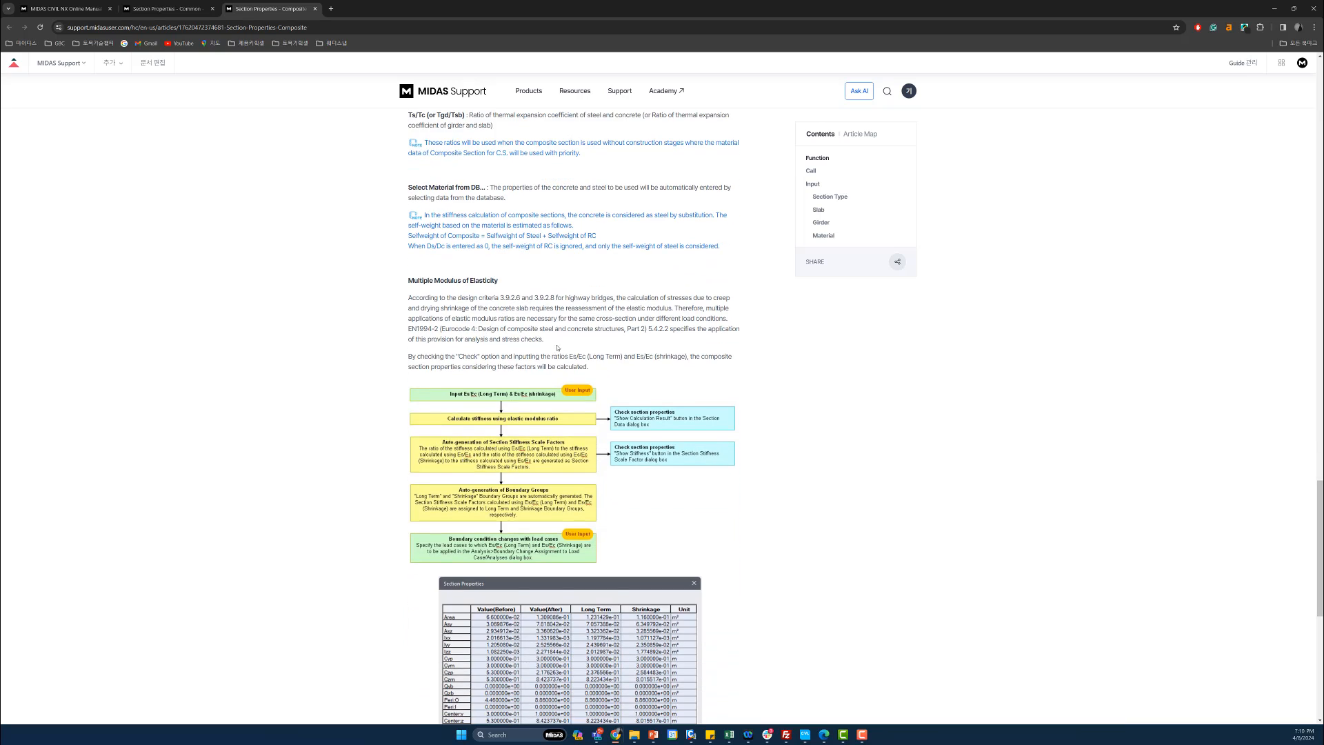
scroll(578, 384, "down", 1)
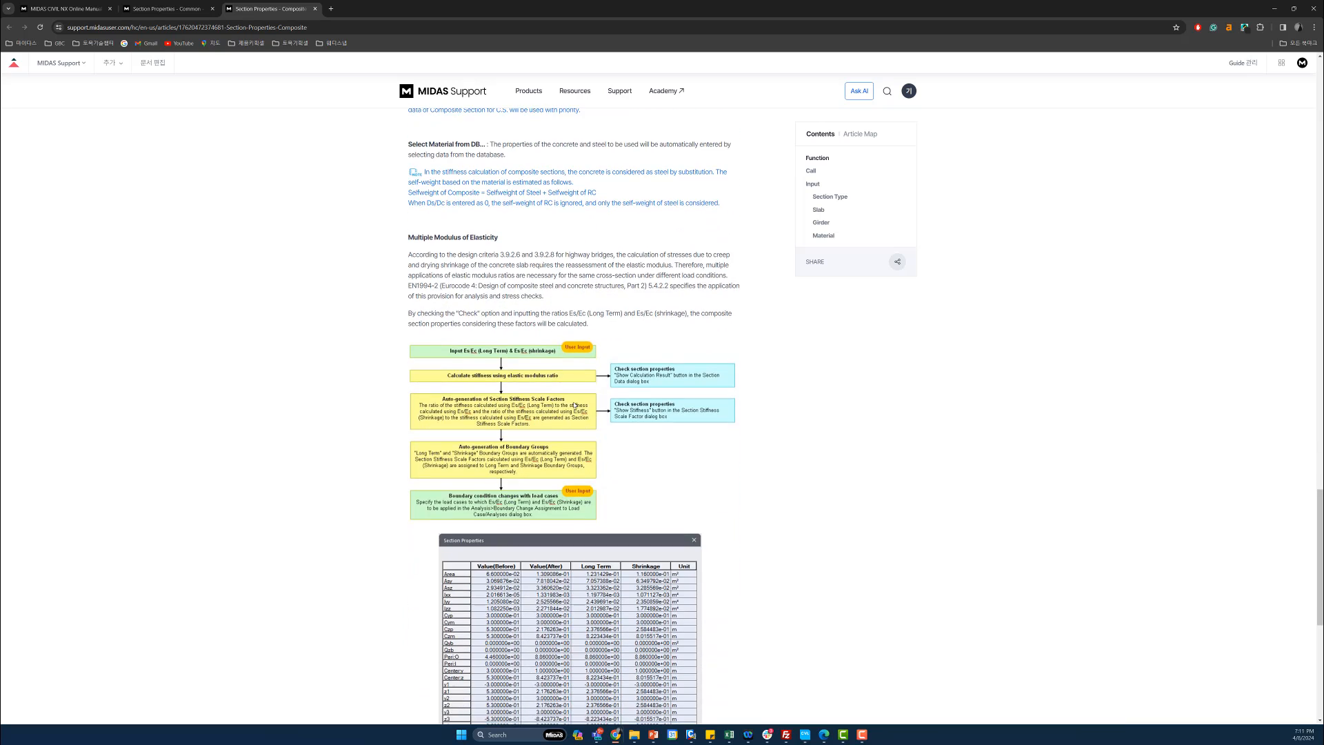
scroll(576, 405, "down", 4)
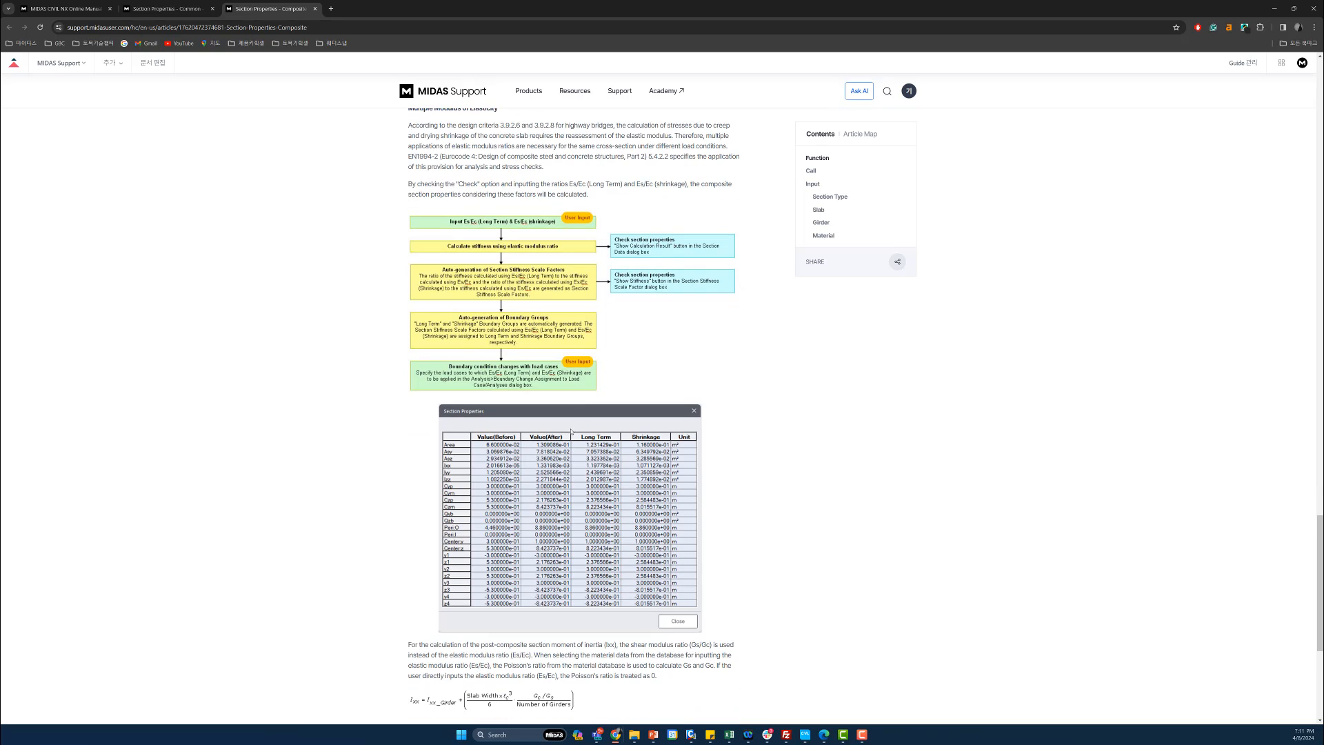
scroll(523, 295, "up", 2)
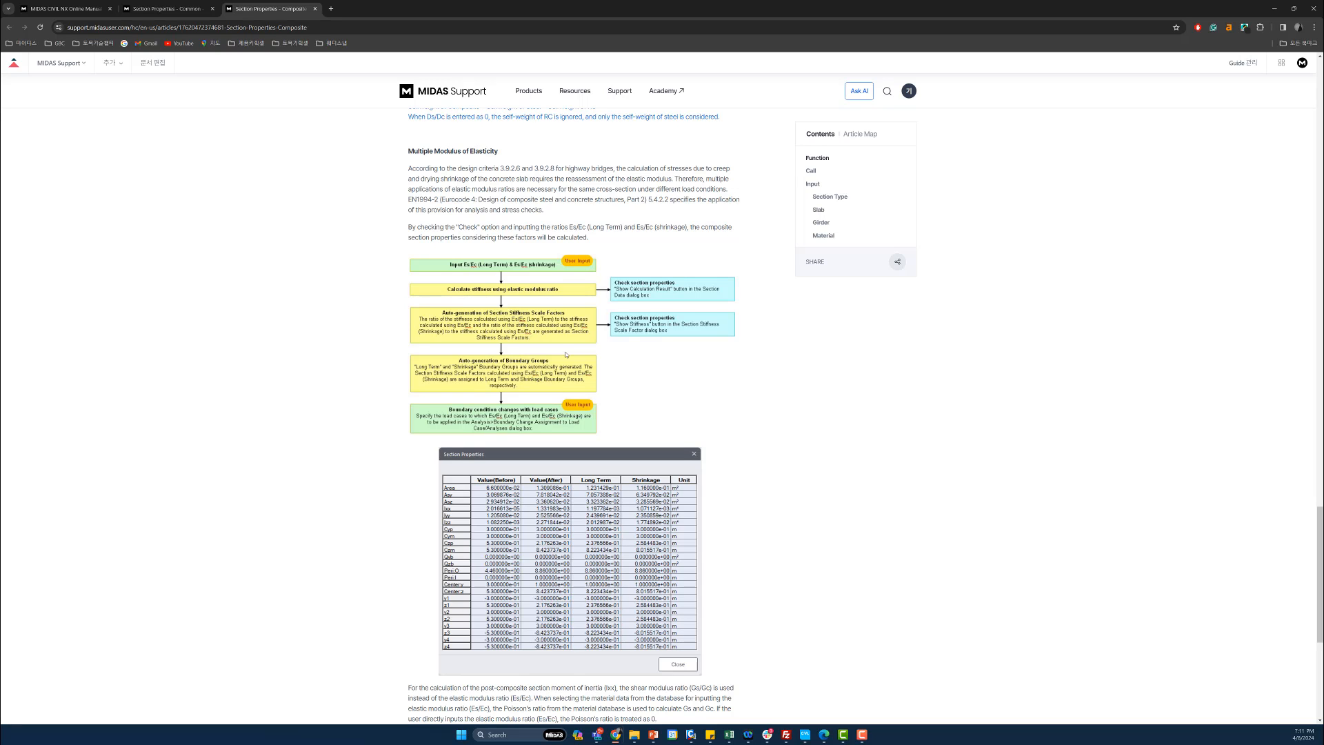
scroll(567, 360, "up", 5)
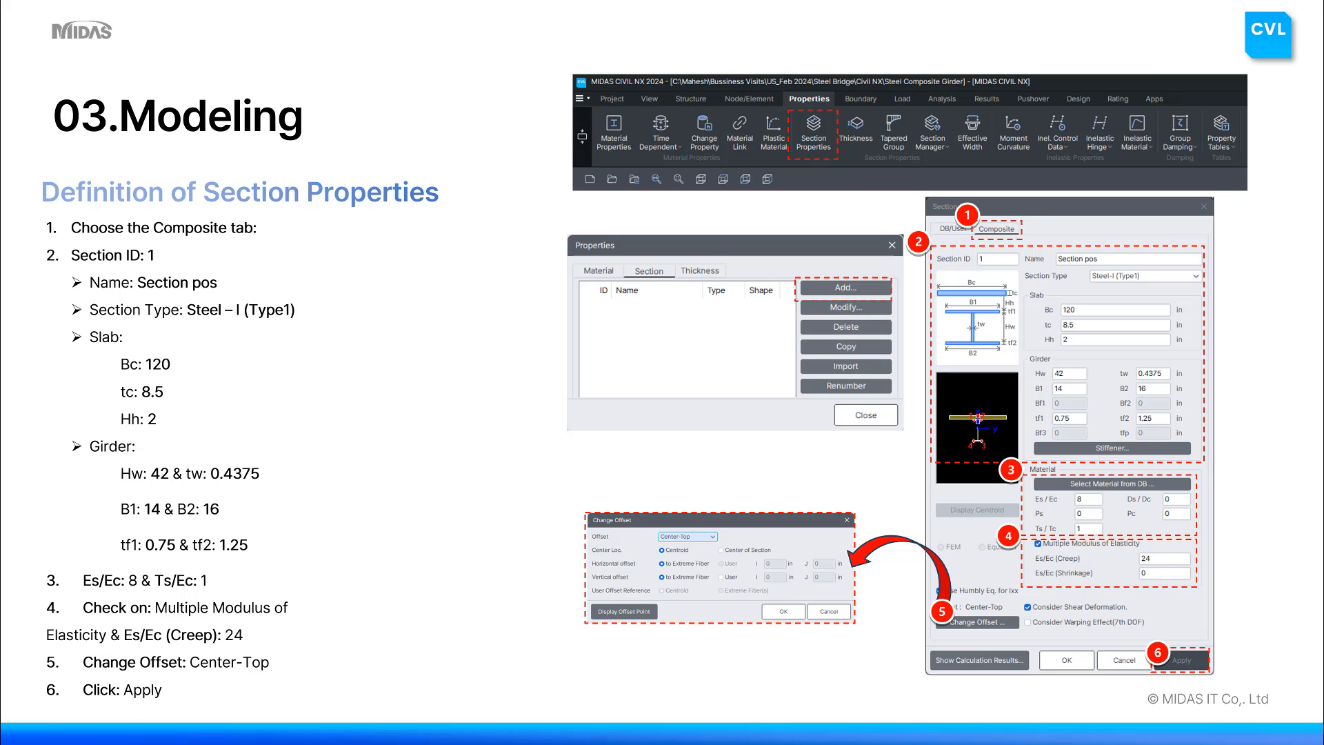
- Add Section pos to the model in MIDAS CIVIL NX and name the next section, ID 2, "Section neg"
key("Right")
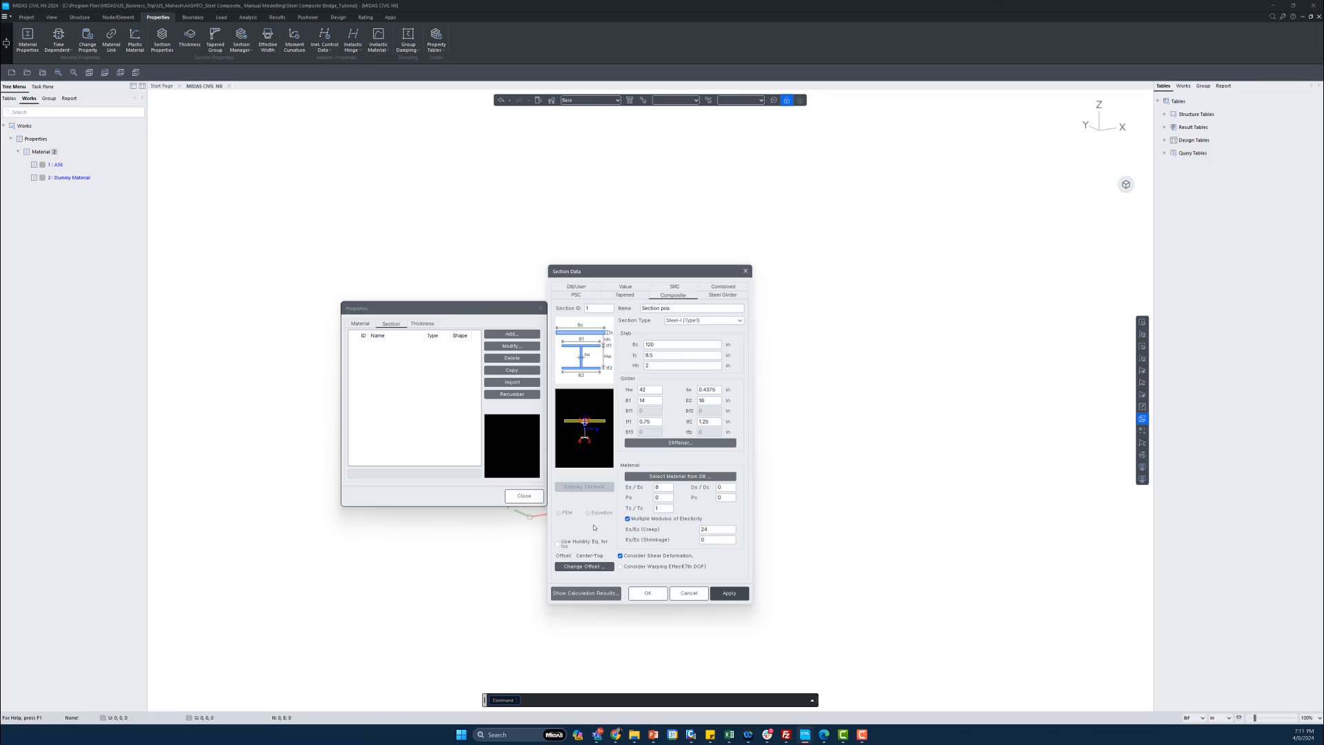
left_click(729, 593)
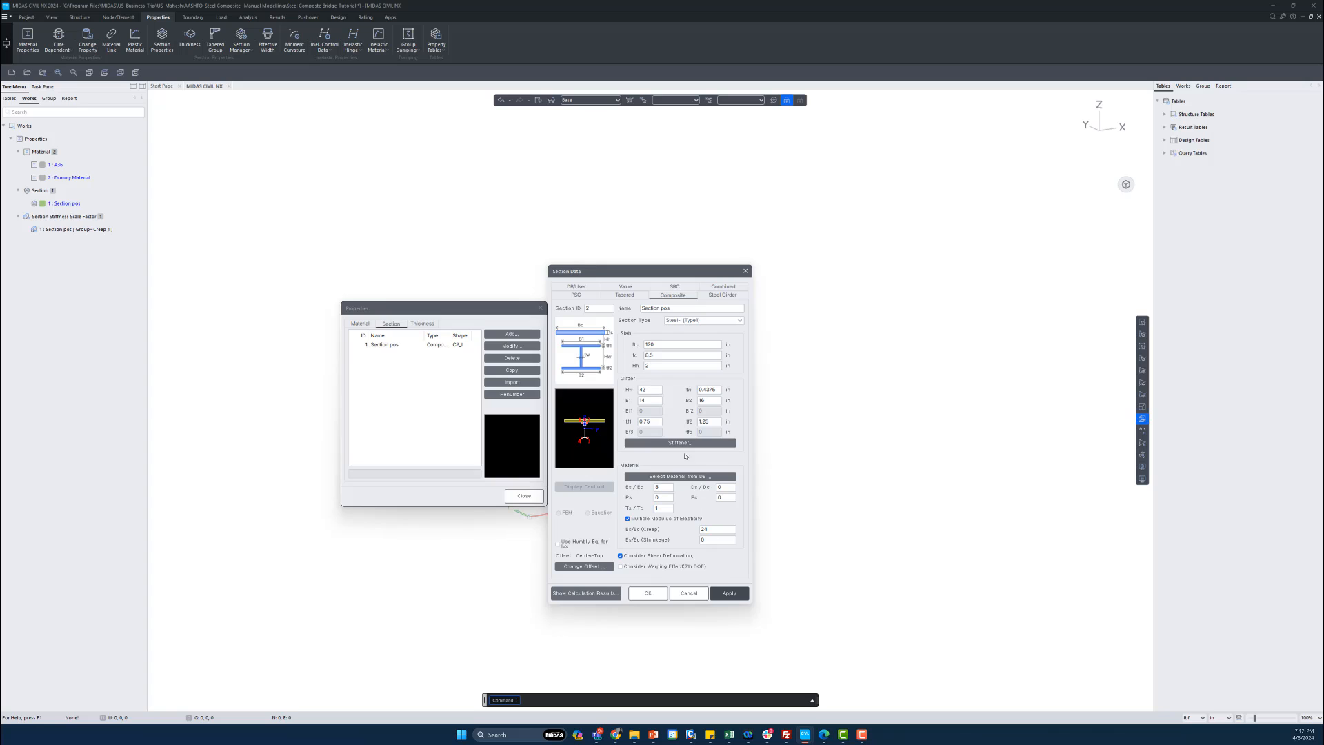
double_click(672, 308)
type("neg")
- Set the tf1 flange thickness of Section neg to 1.125 in and add it to the section list
double_click(651, 422)
key("alt+Tab")
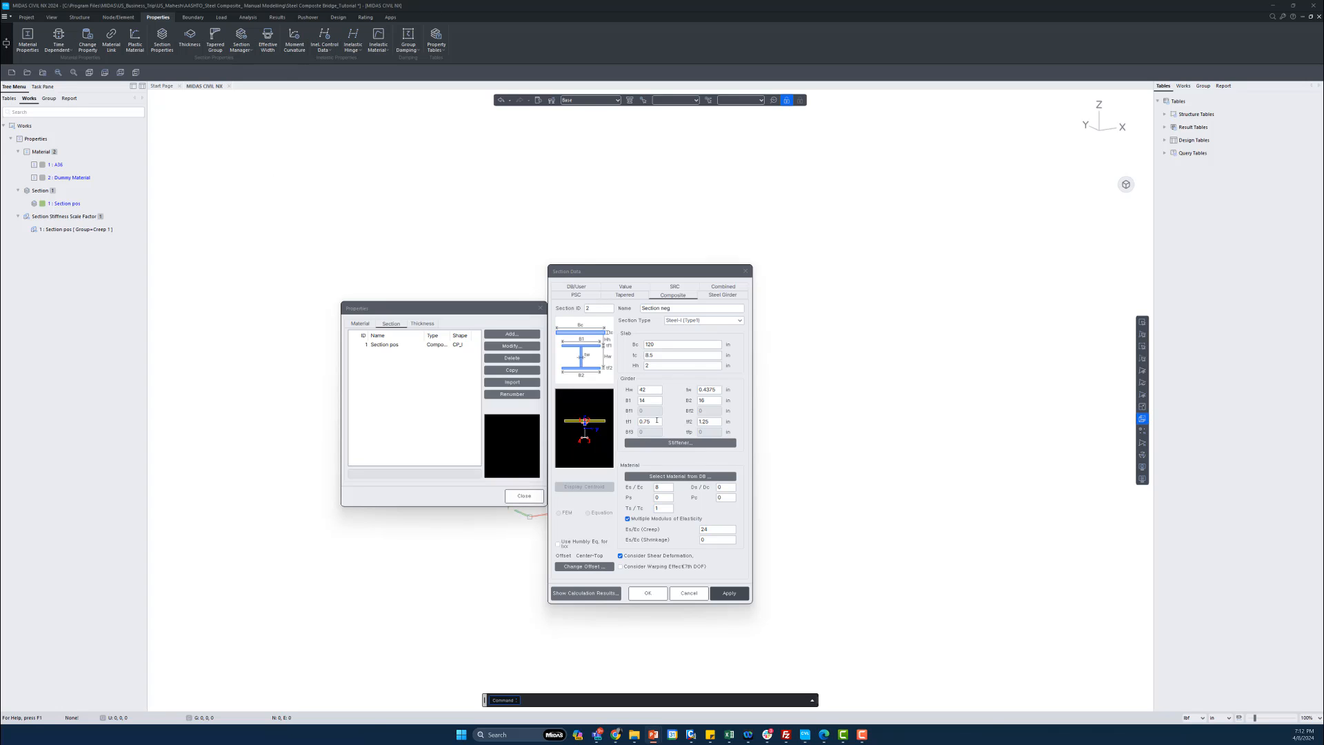
key("alt+Tab")
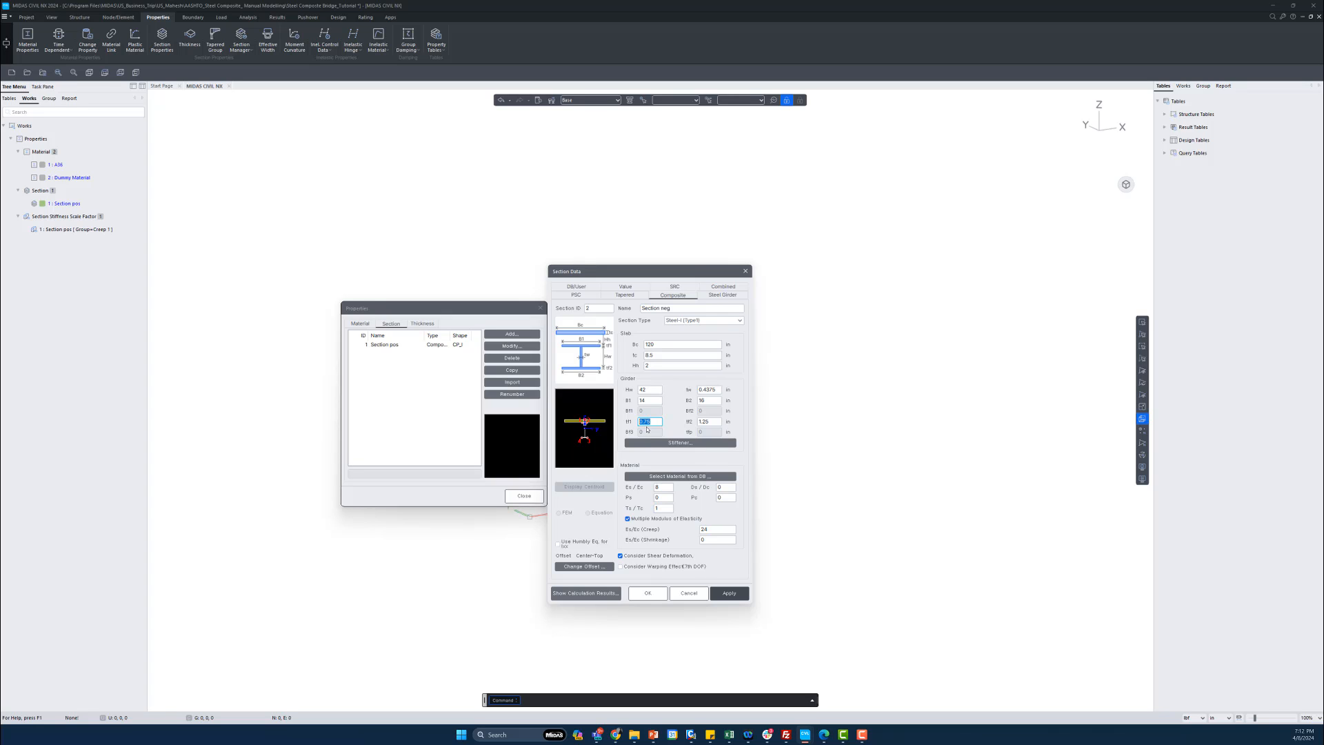
type("1.12")
left_click(735, 596)
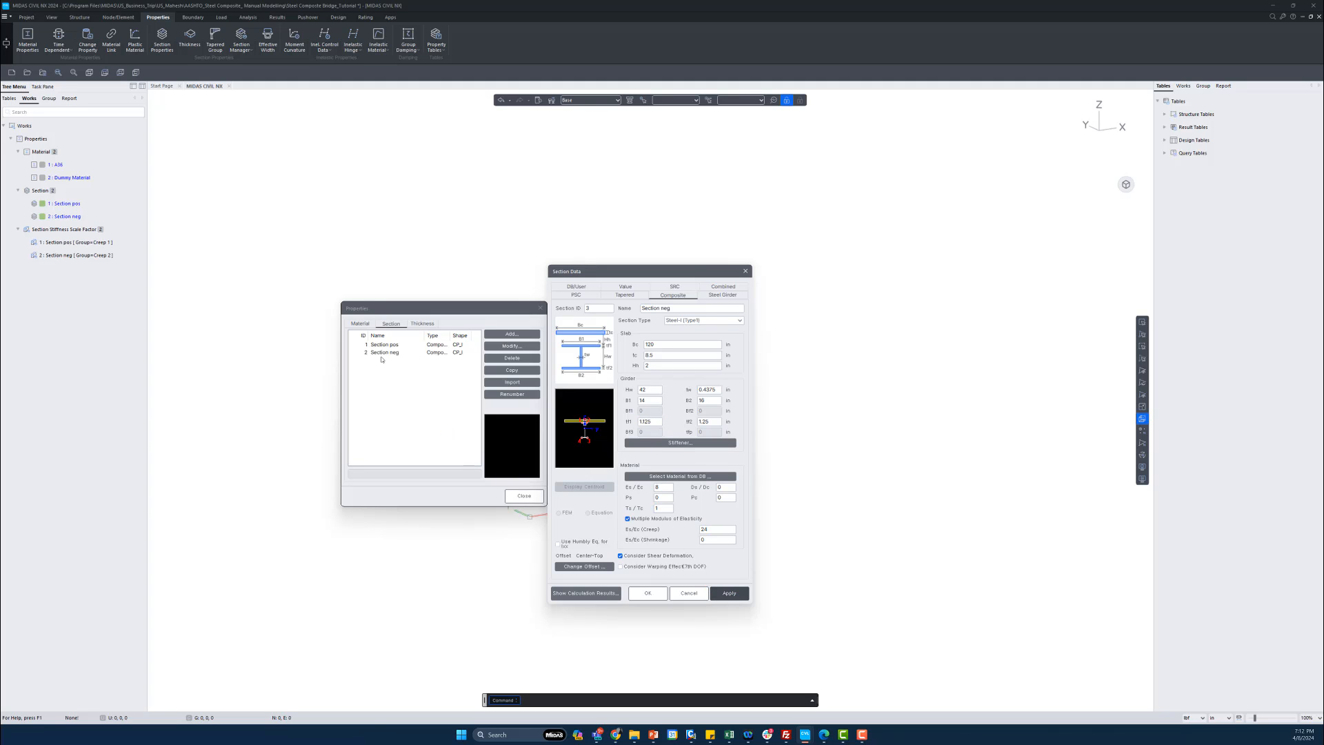
left_click(101, 423)
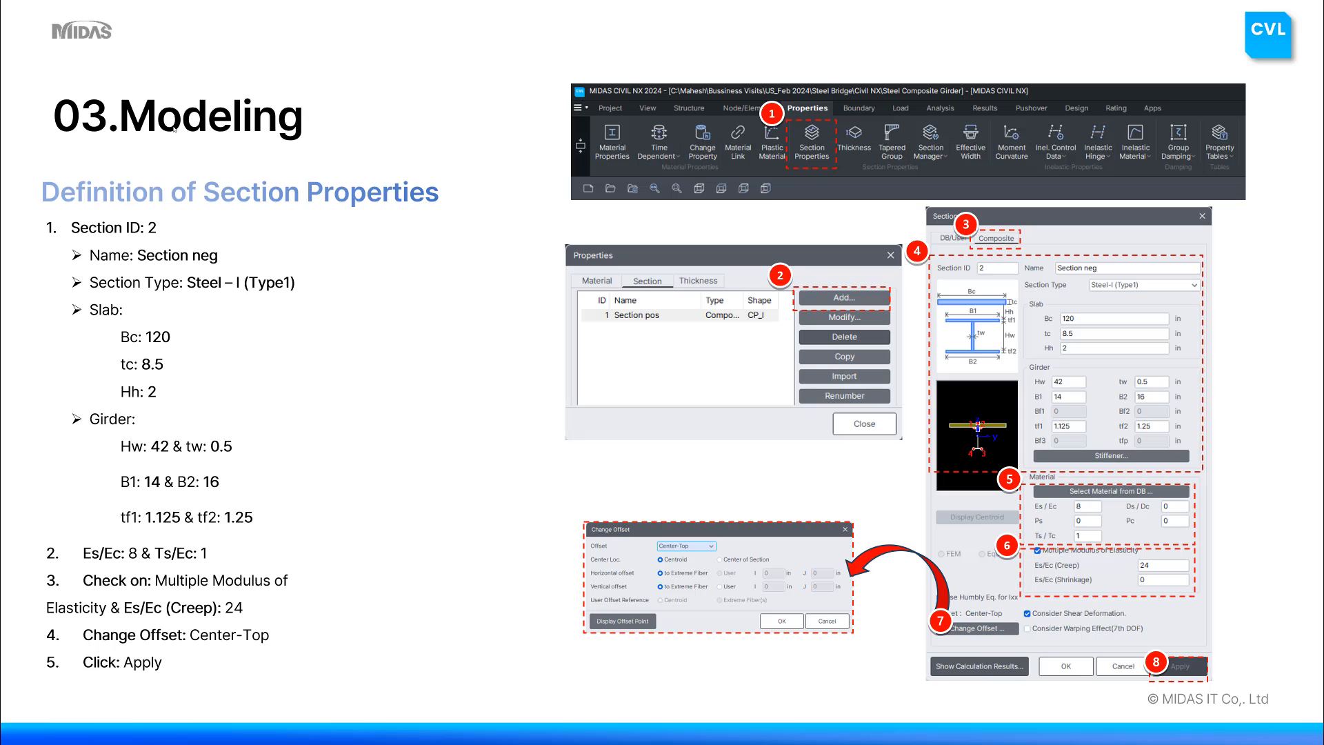
- Start section ID 3 as a DB/User Angle section and name it L4X4X5/16
left_click(505, 198)
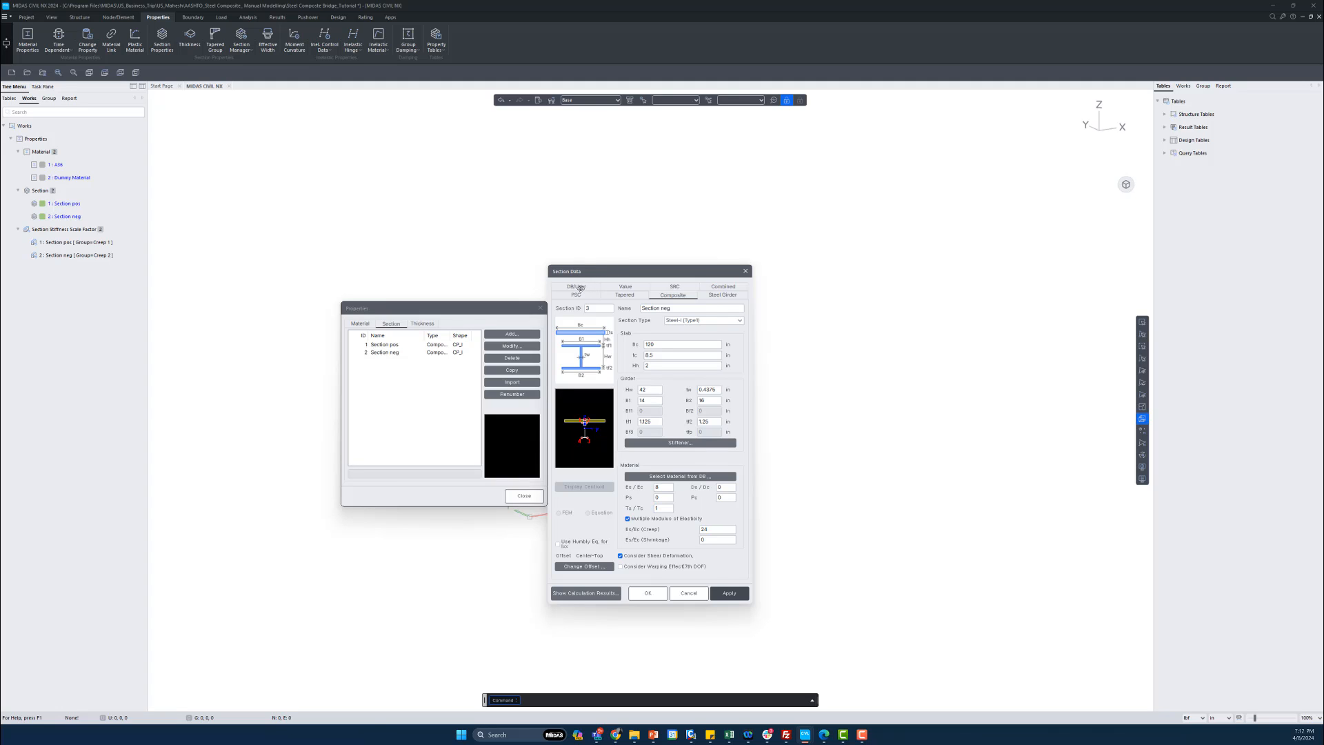
left_click(576, 287)
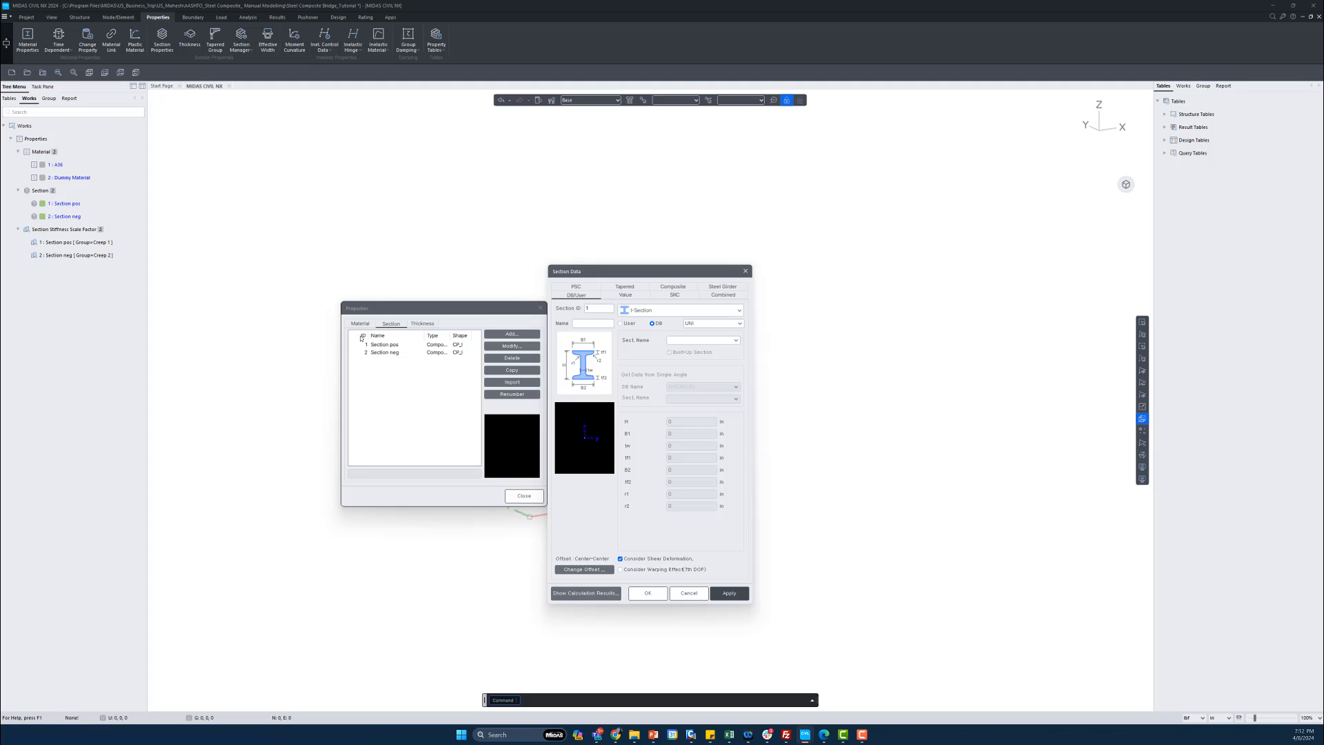
double_click(595, 308)
left_click(658, 310)
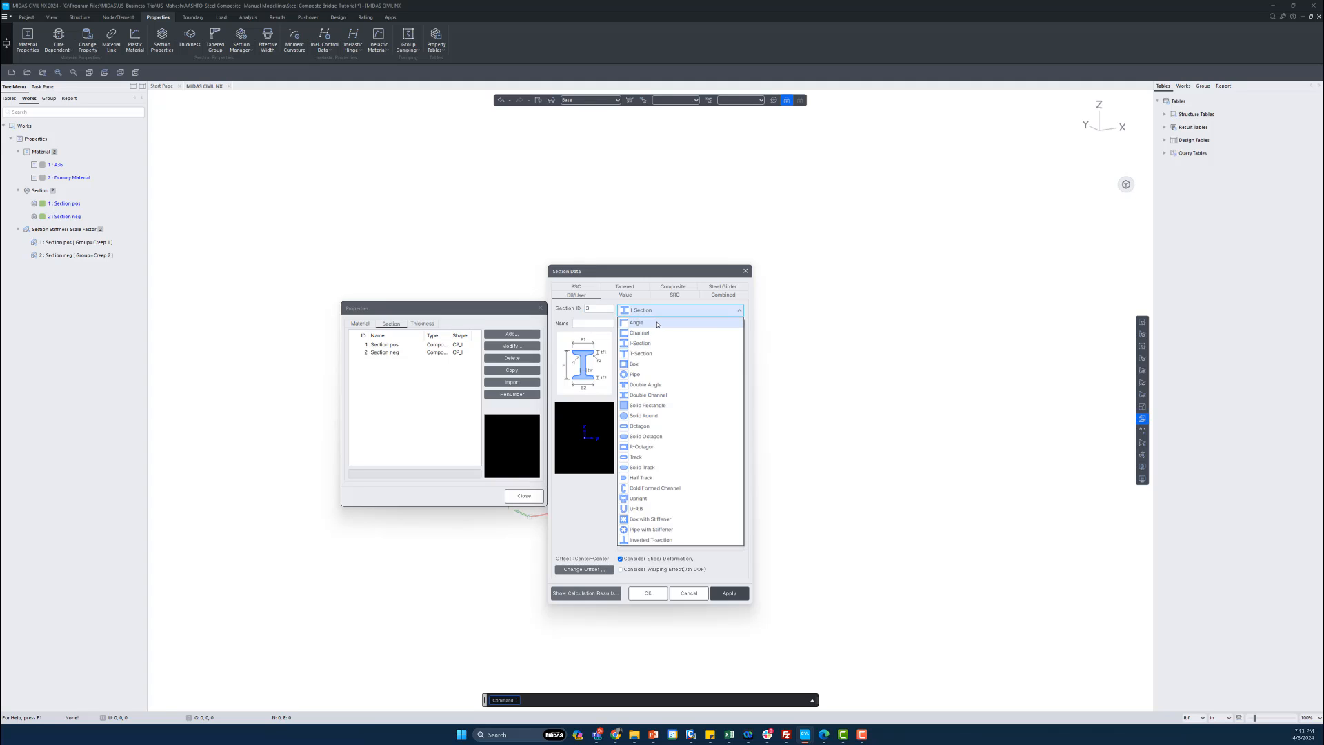
left_click(635, 323)
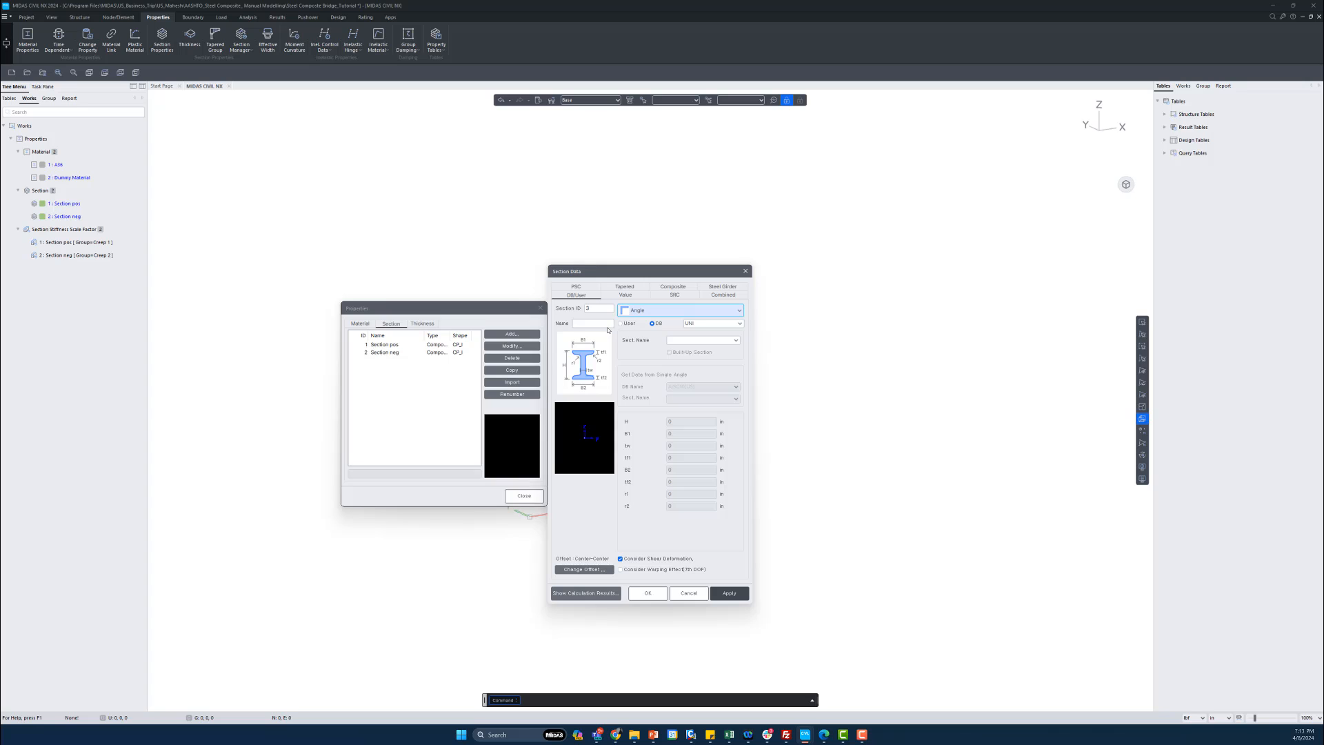
left_click(594, 324)
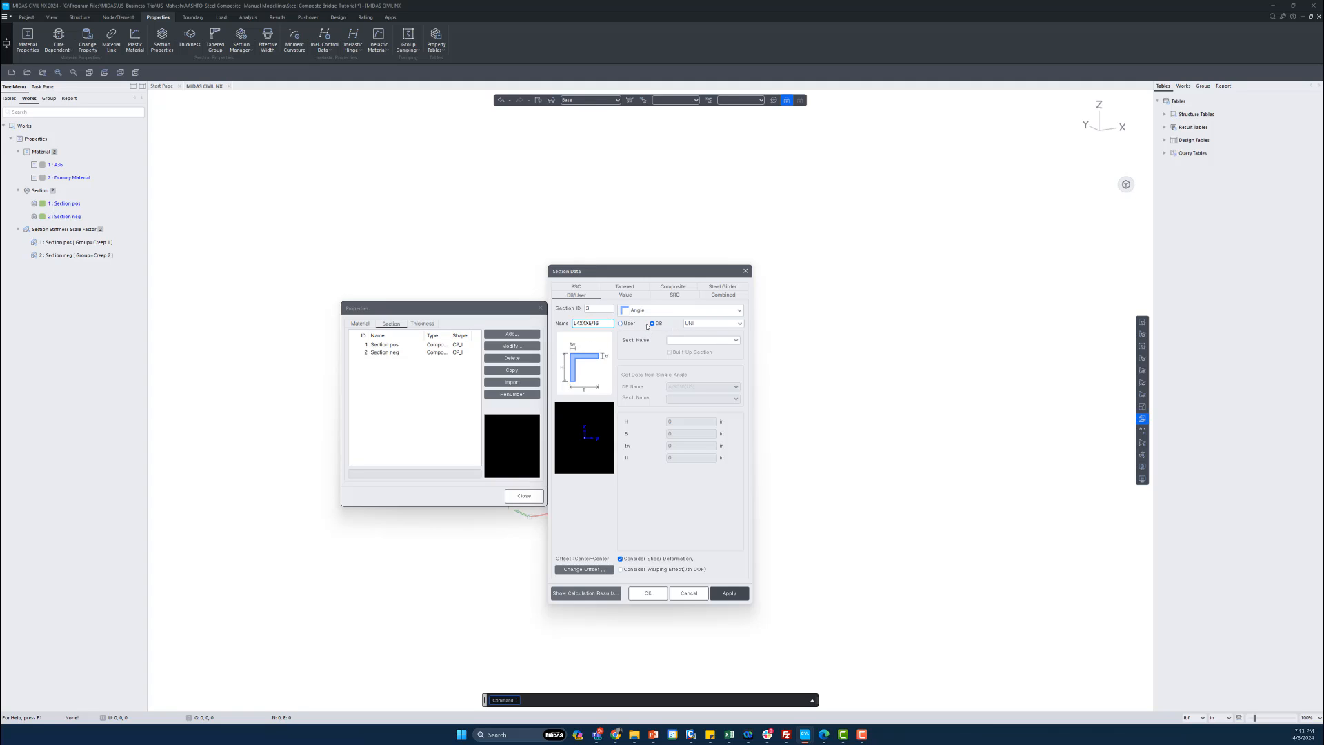
- Choose L4x4x5/16 from the AISC database for the angle section and add it to the section list
left_click(730, 324)
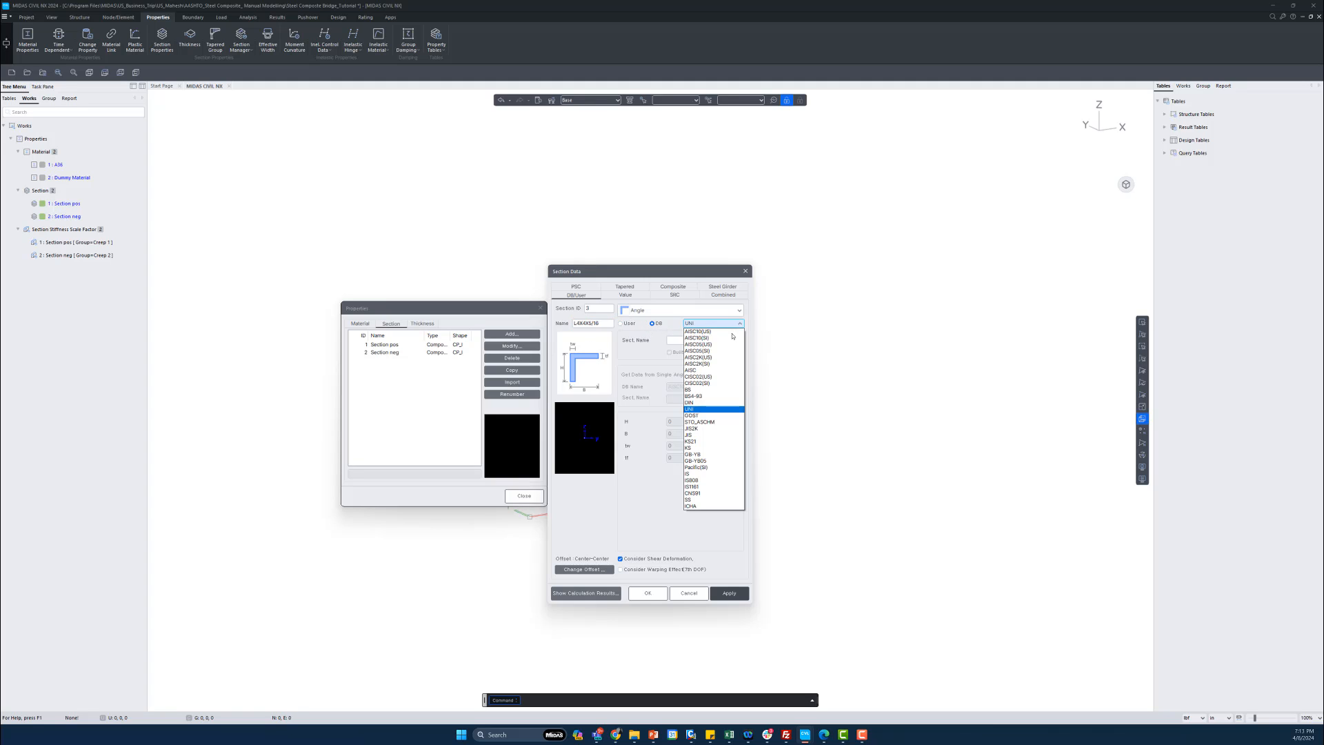
left_click(710, 372)
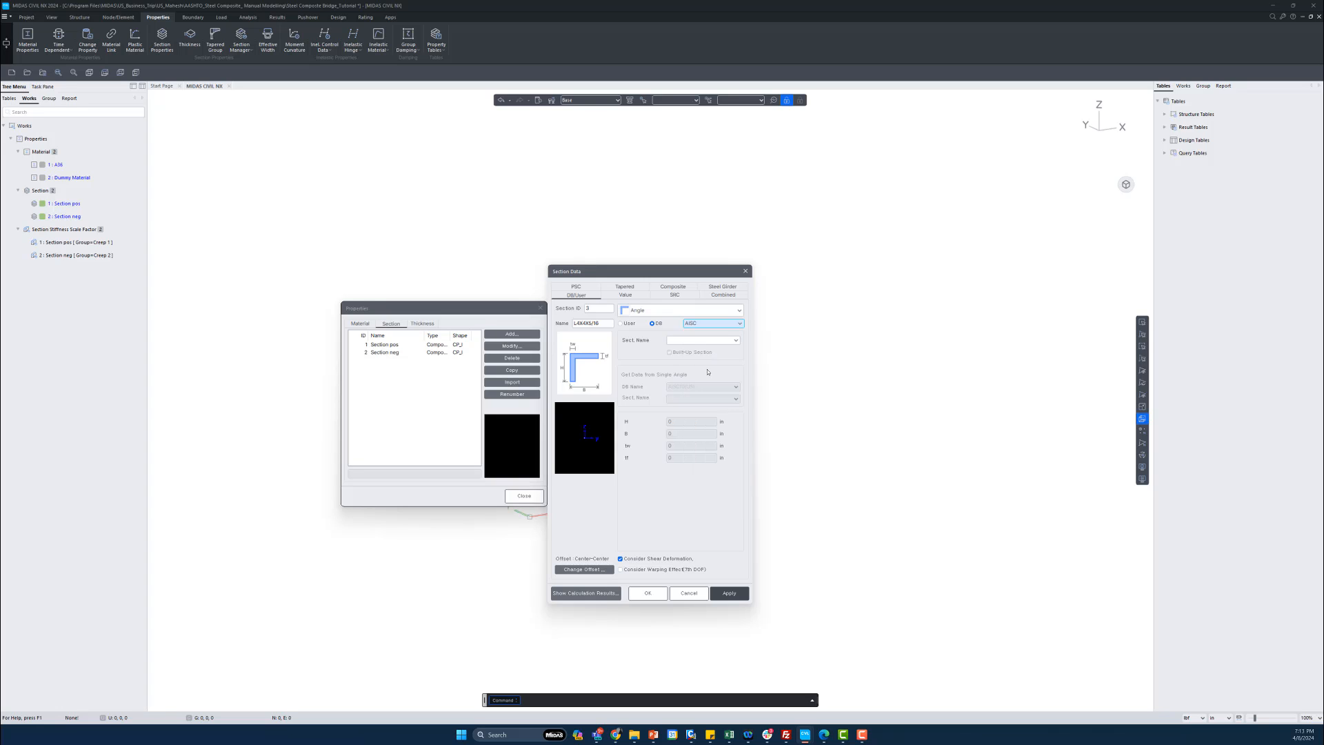
left_click(732, 341)
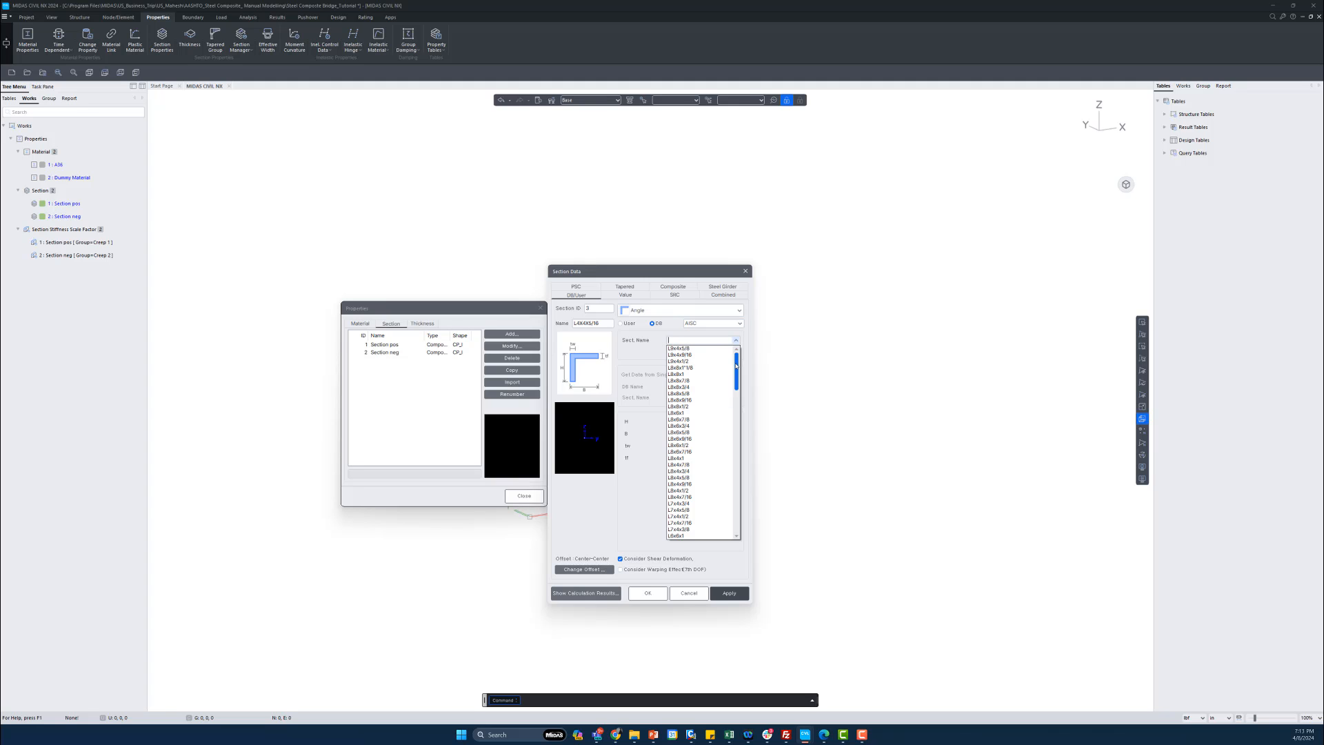
left_click_drag(736, 367, 731, 435)
scroll(732, 436, "down", 1)
scroll(732, 442, "down", 3)
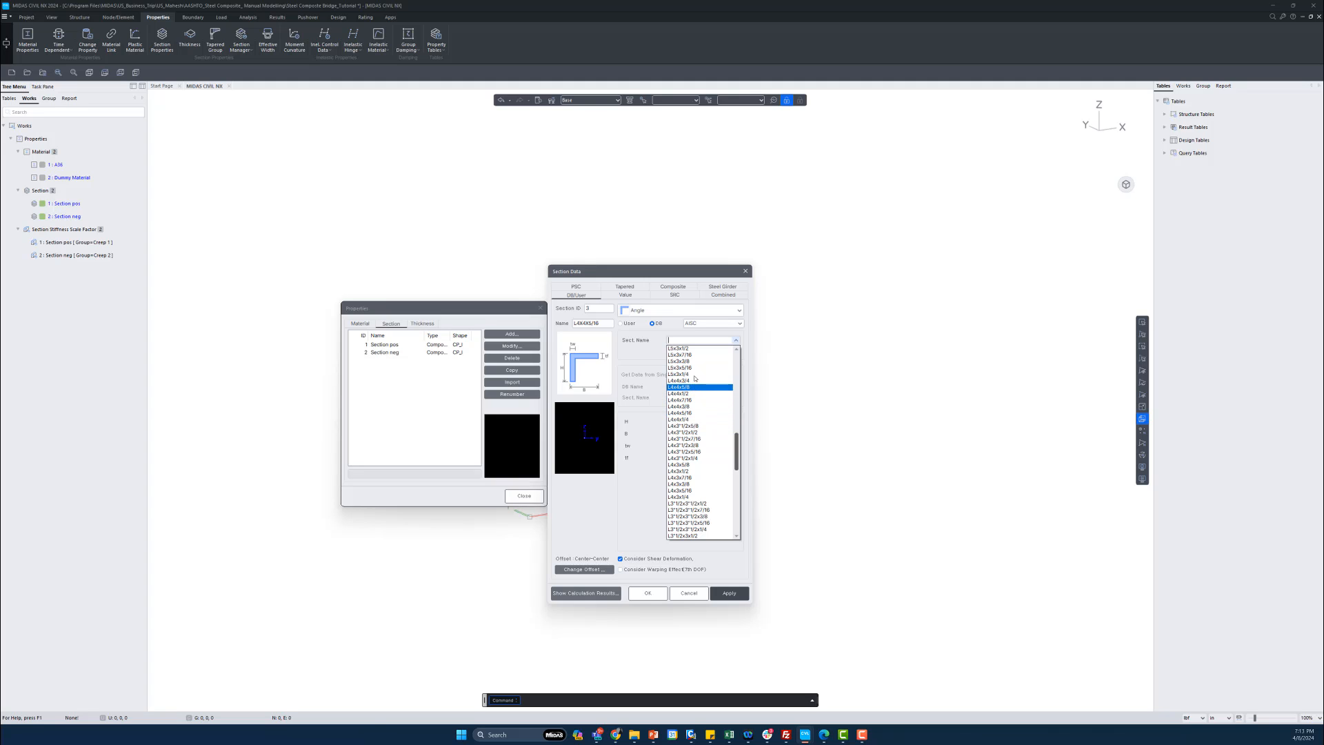
left_click(691, 413)
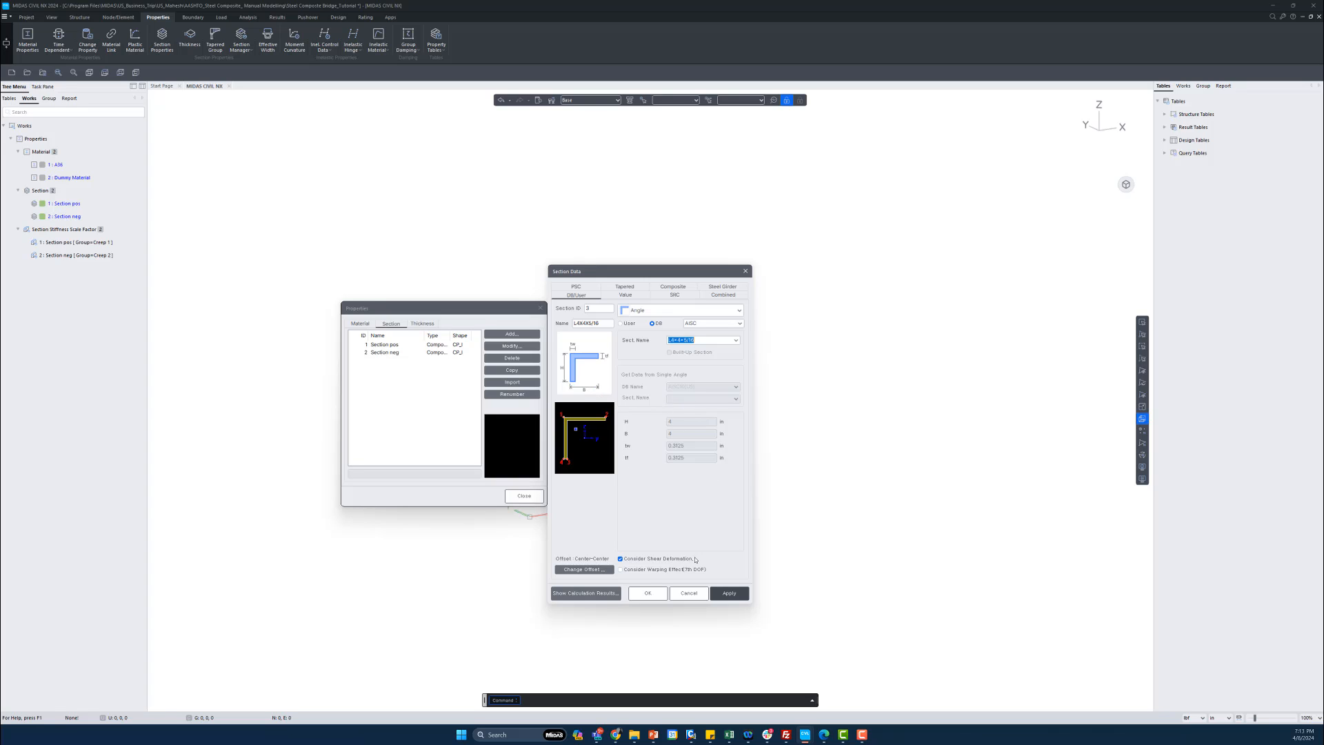
left_click(729, 595)
left_click(434, 391)
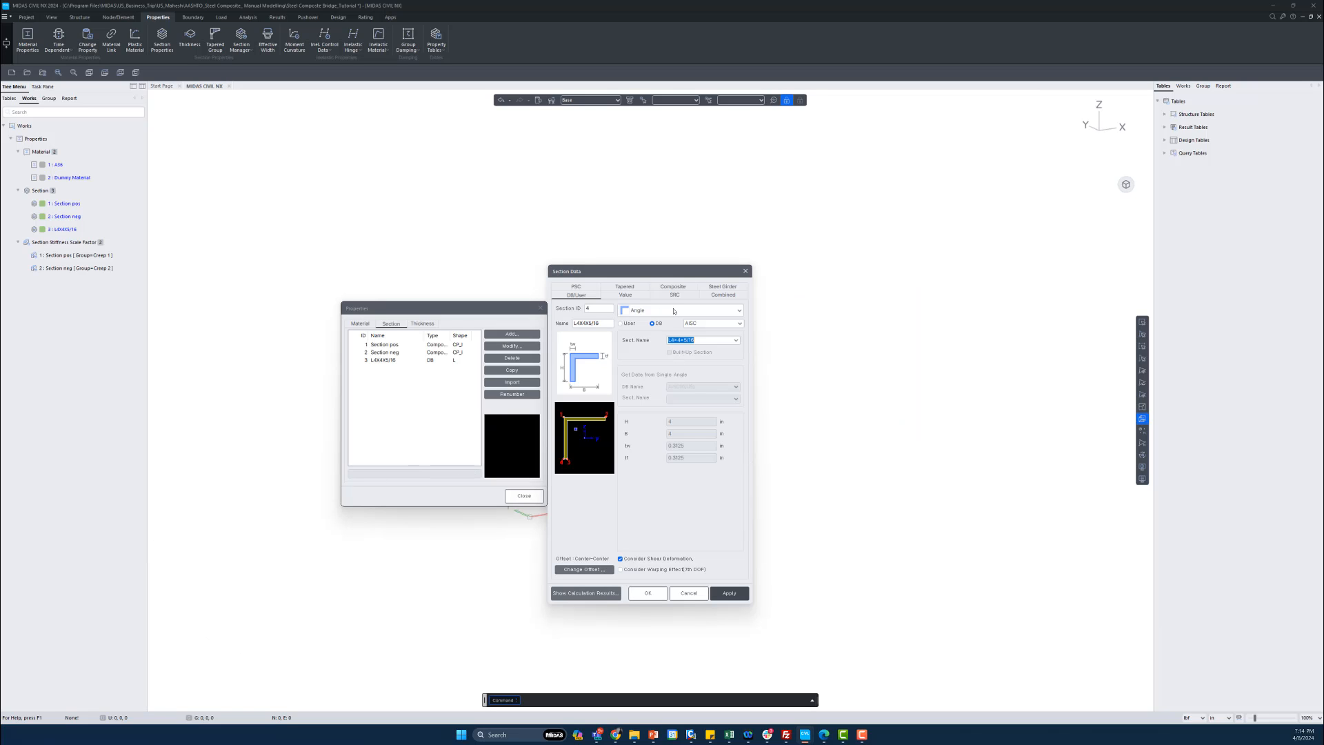
- Change the shape of section ID 4 to I-Section and name it W10X19
left_click(674, 311)
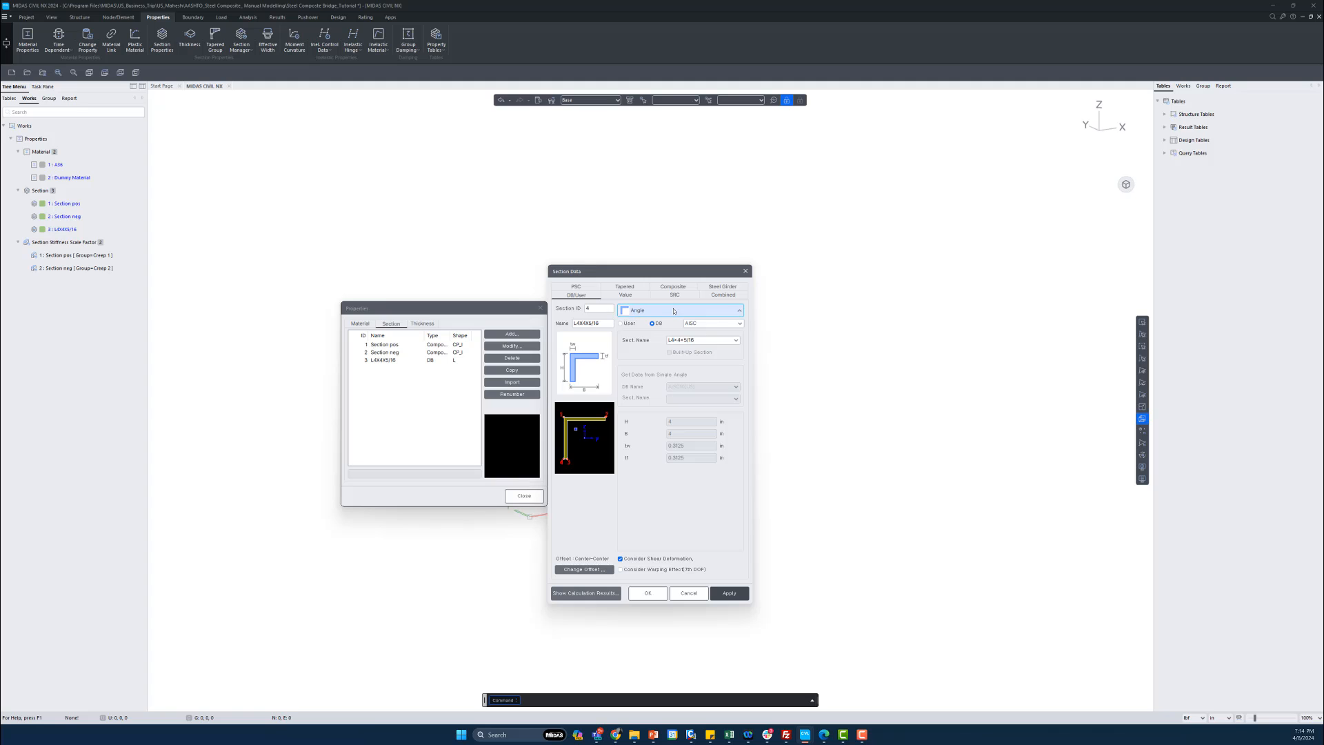
left_click(654, 344)
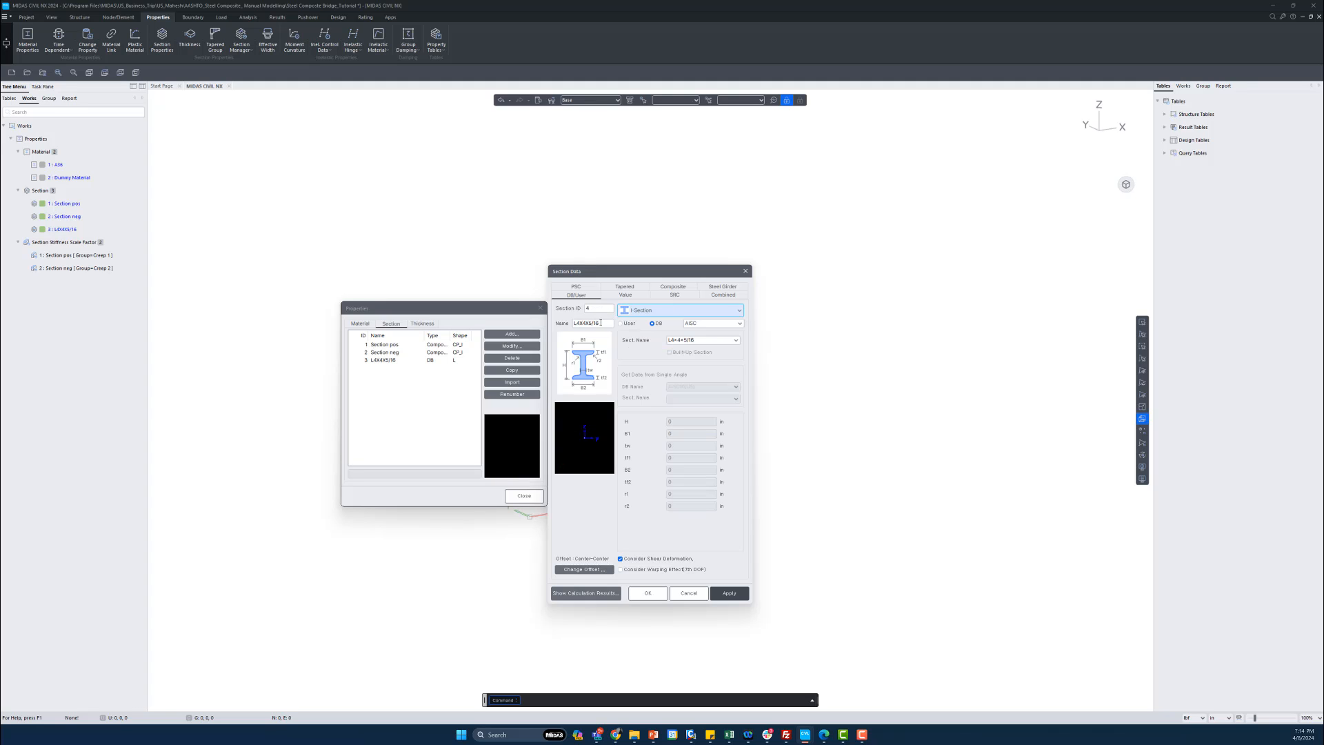
left_click(590, 323)
double_click(608, 323)
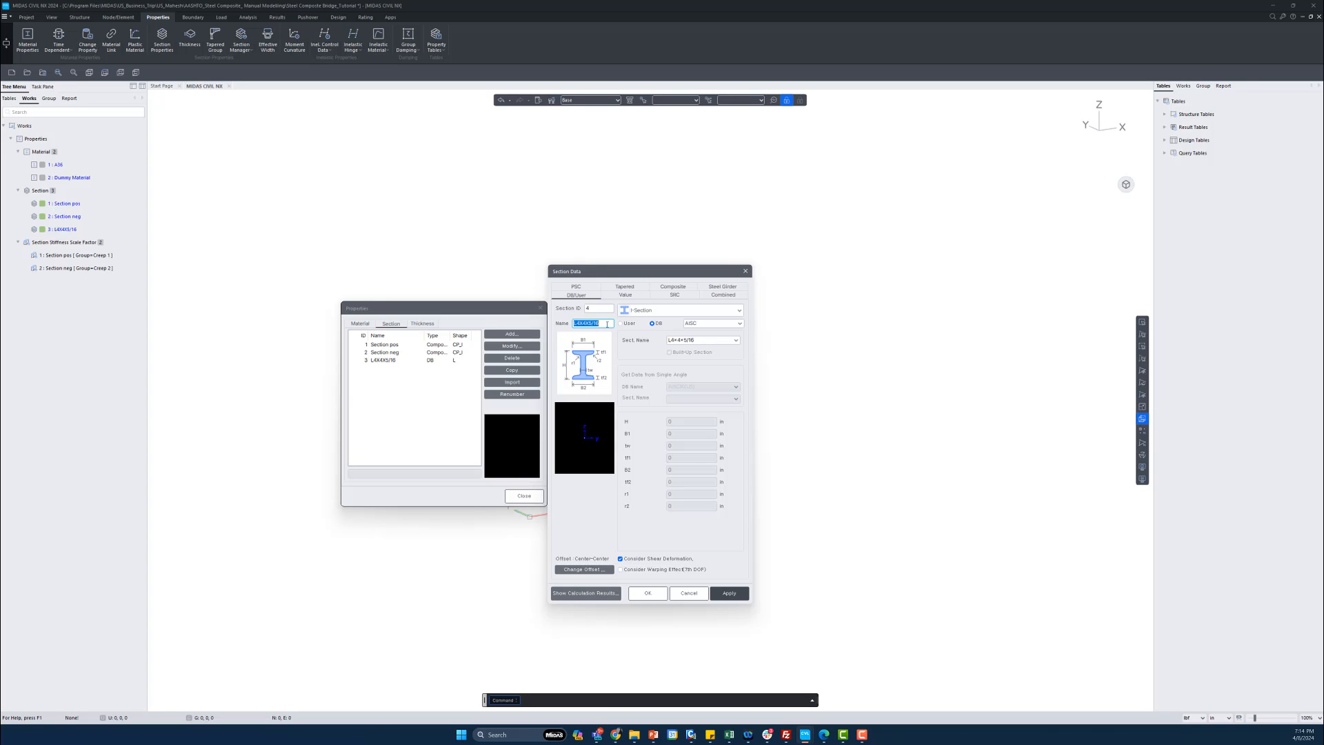
type("W10X19")
- Choose the AISC database section W10x19 for the I-Section and add it to the section list
left_click(736, 341)
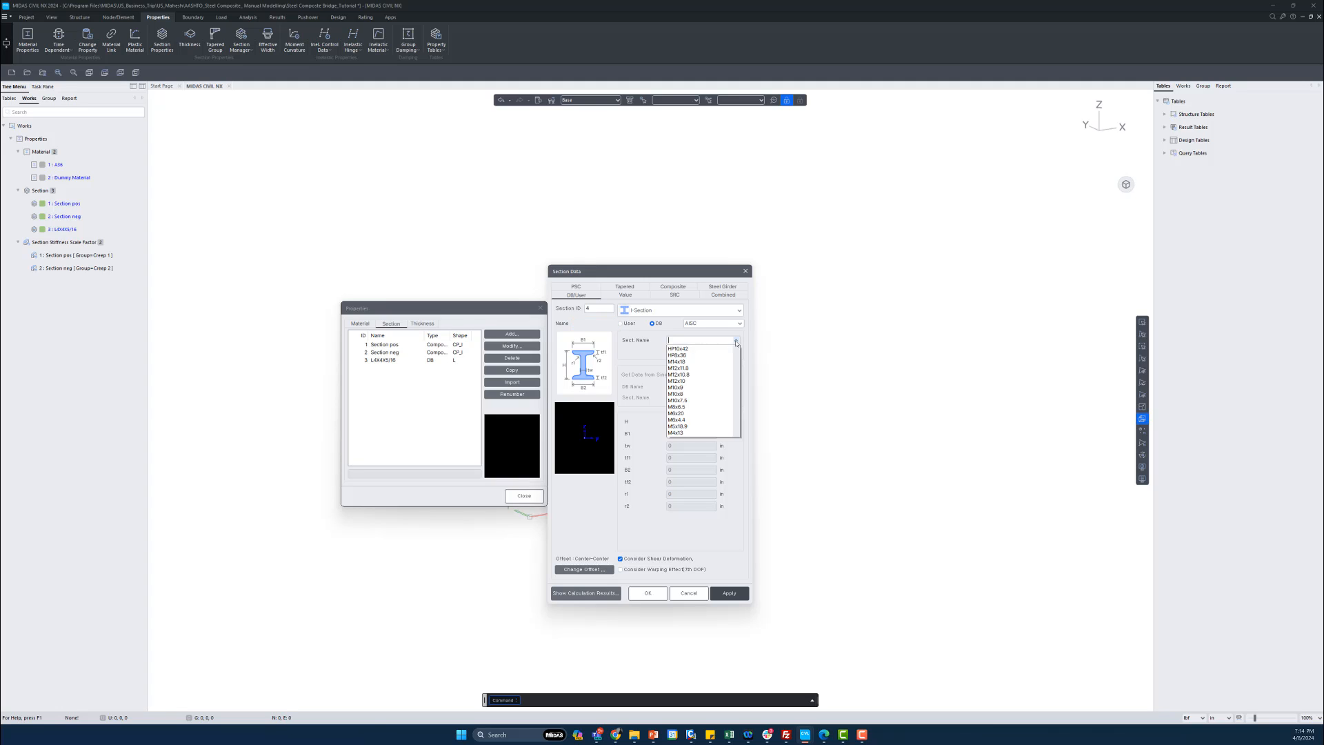
key("Down")
key("Down")
key("Down")
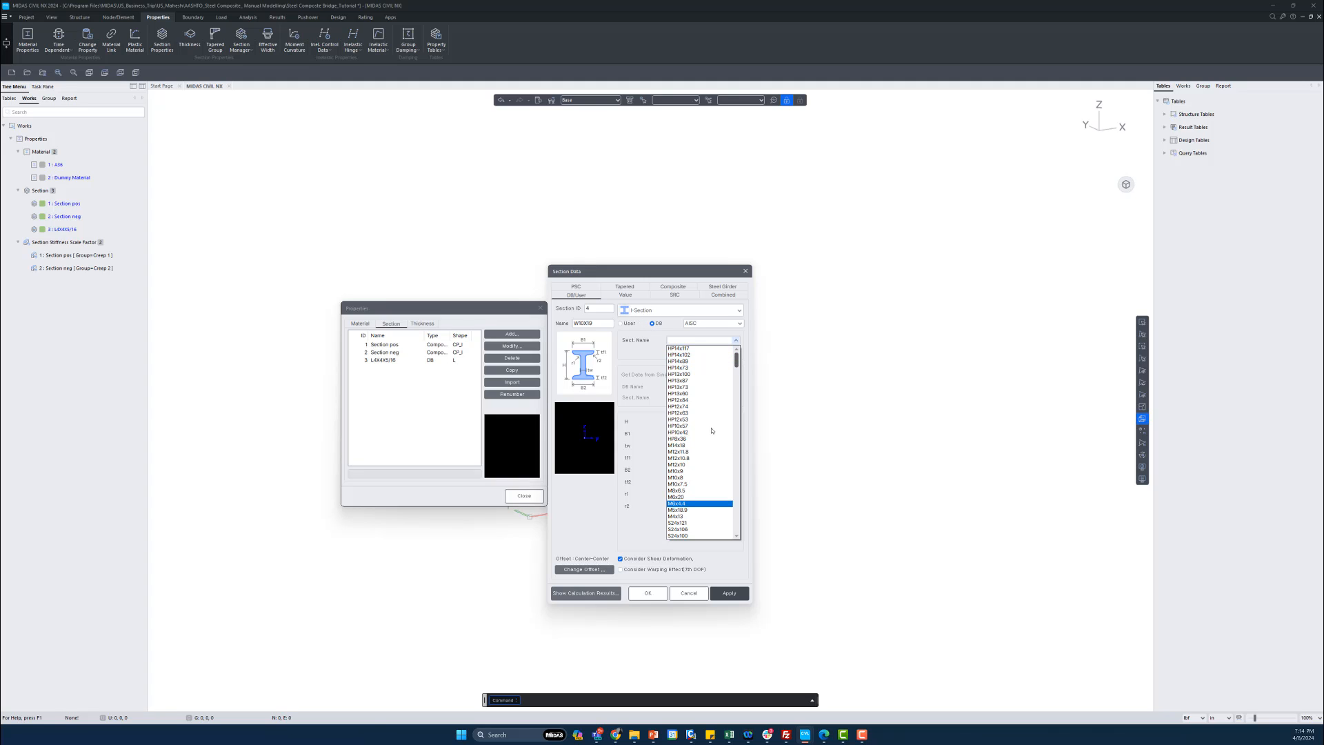
left_click_drag(736, 365, 730, 527)
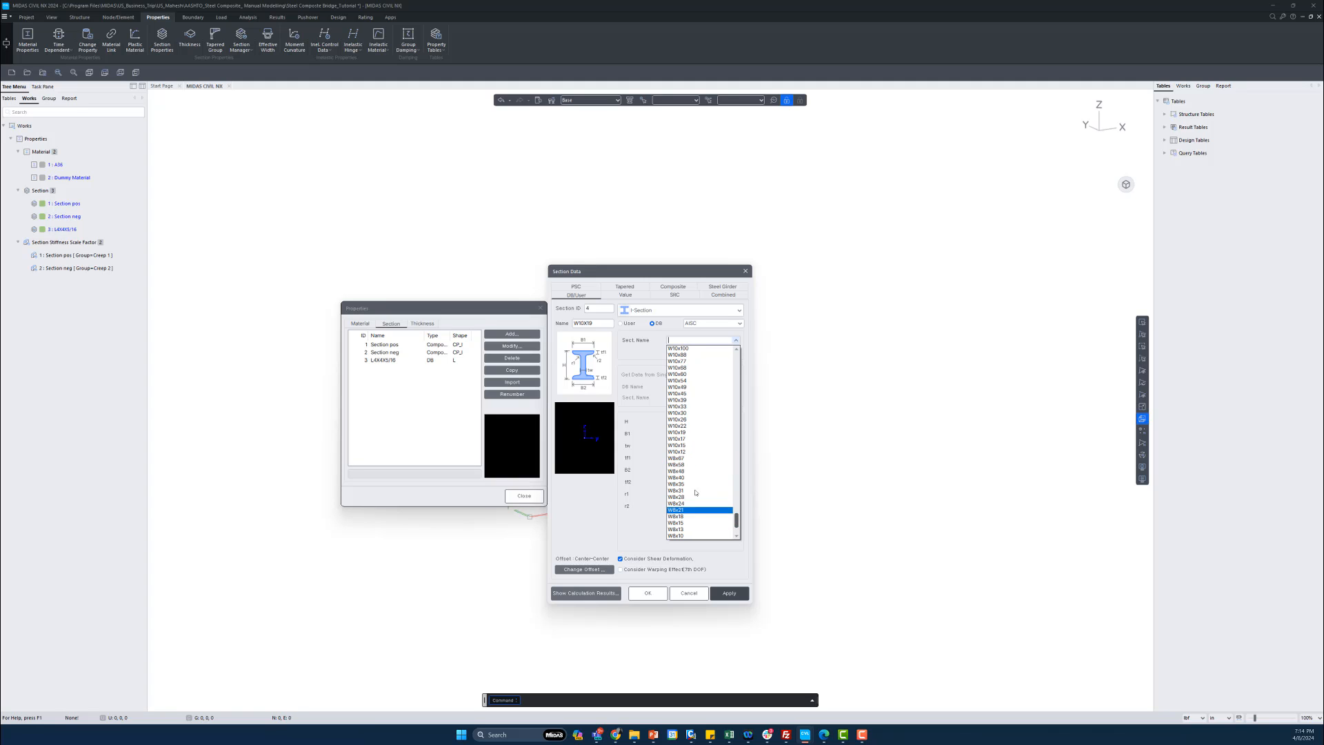
left_click(687, 432)
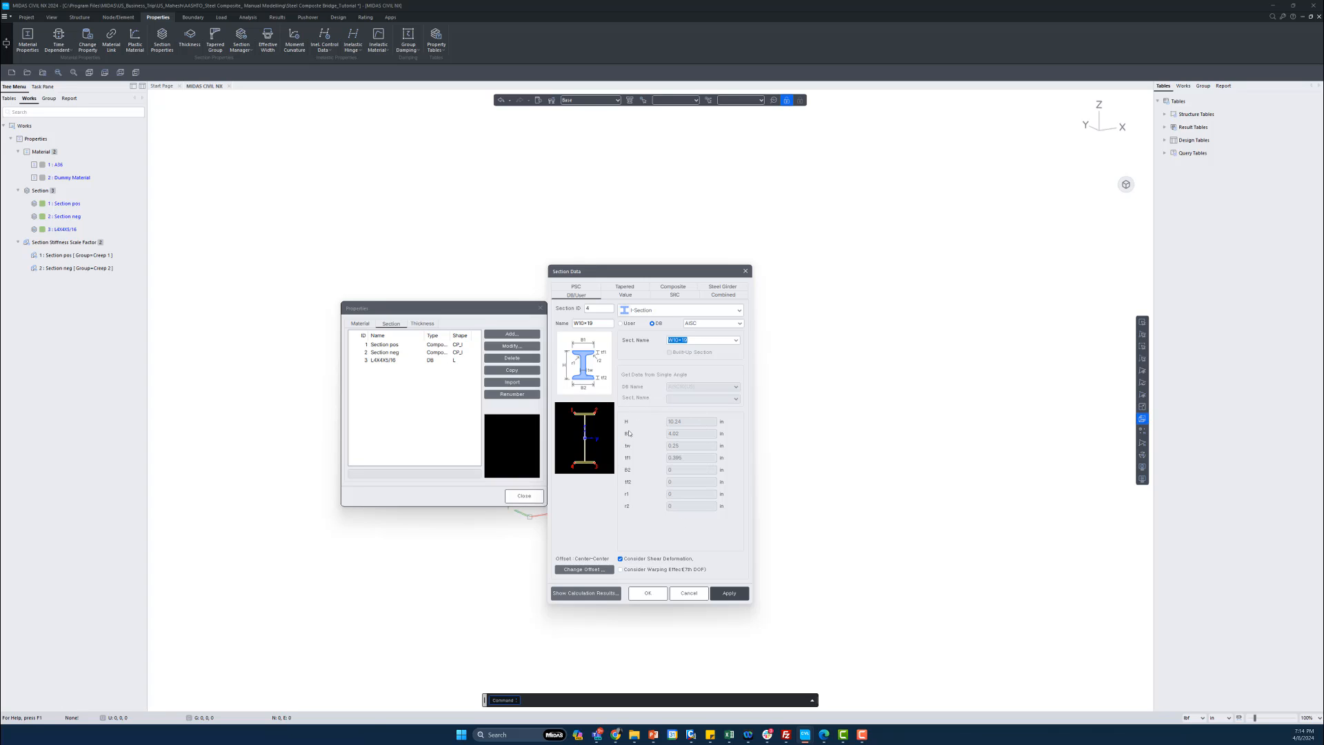
left_click(727, 594)
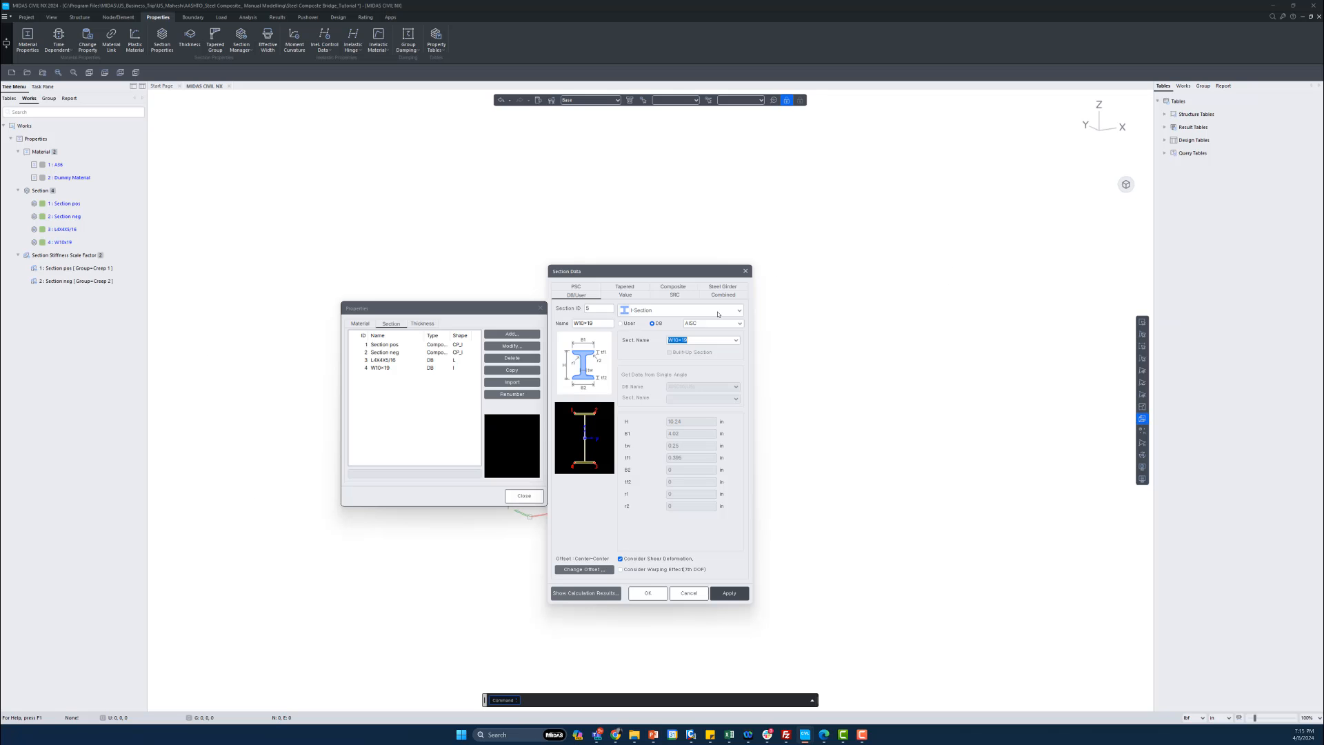
- Change the shape of section ID 5 to Solid Rectangle and name it Cross Beam
left_click(718, 311)
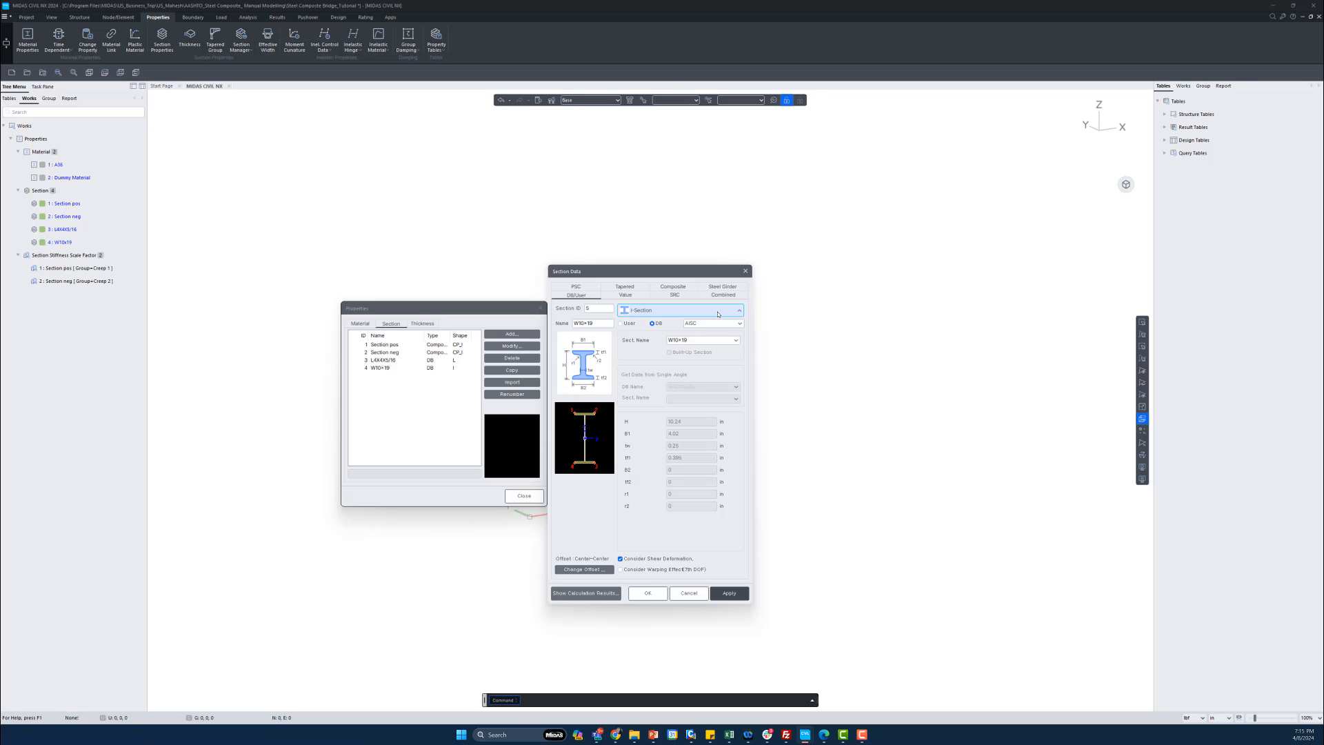
left_click(654, 406)
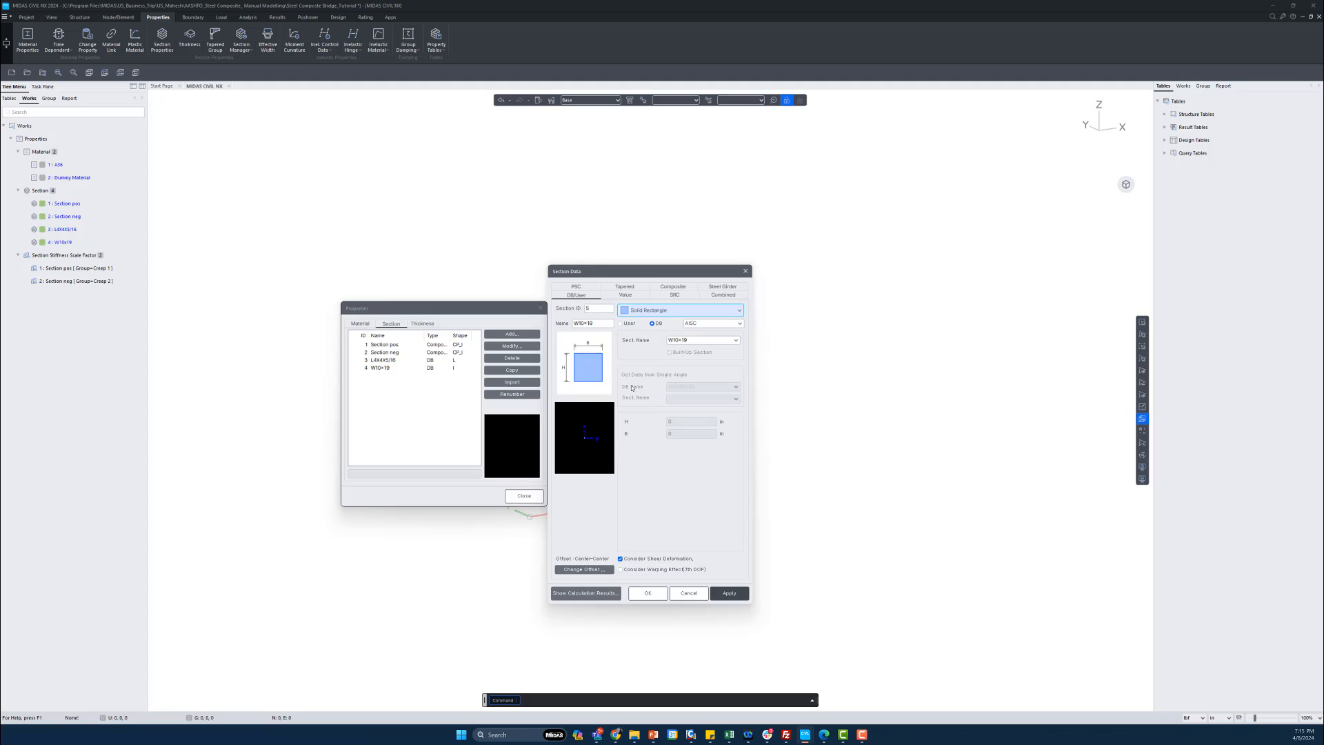
left_click(594, 323)
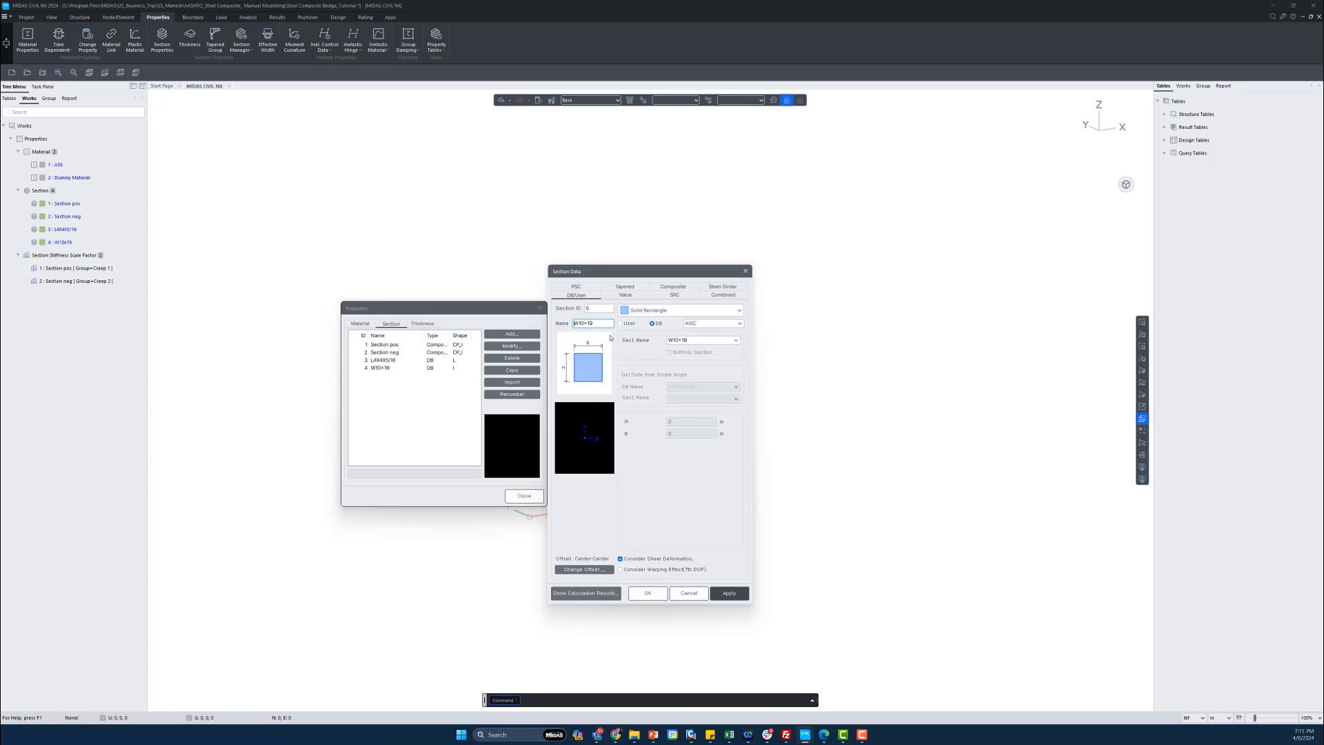
left_click_drag(600, 325, 565, 322)
type("CP")
key("BackSpace")
key("BackSpace")
key("BackSpace")
key("BackSpace")
- Make Cross Beam a User section with H 8 in and B 60 in, and add it to the section list
left_click(622, 323)
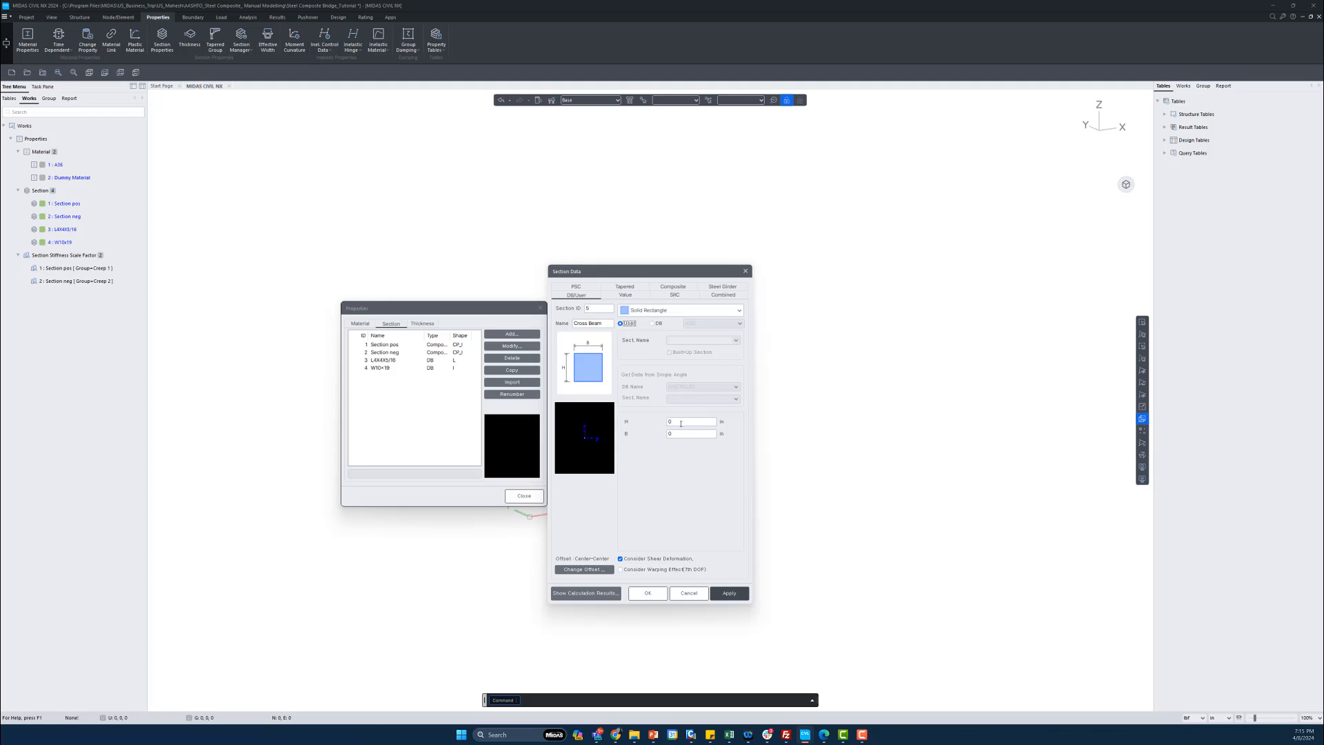
left_click(686, 422)
left_click(682, 433)
type("60")
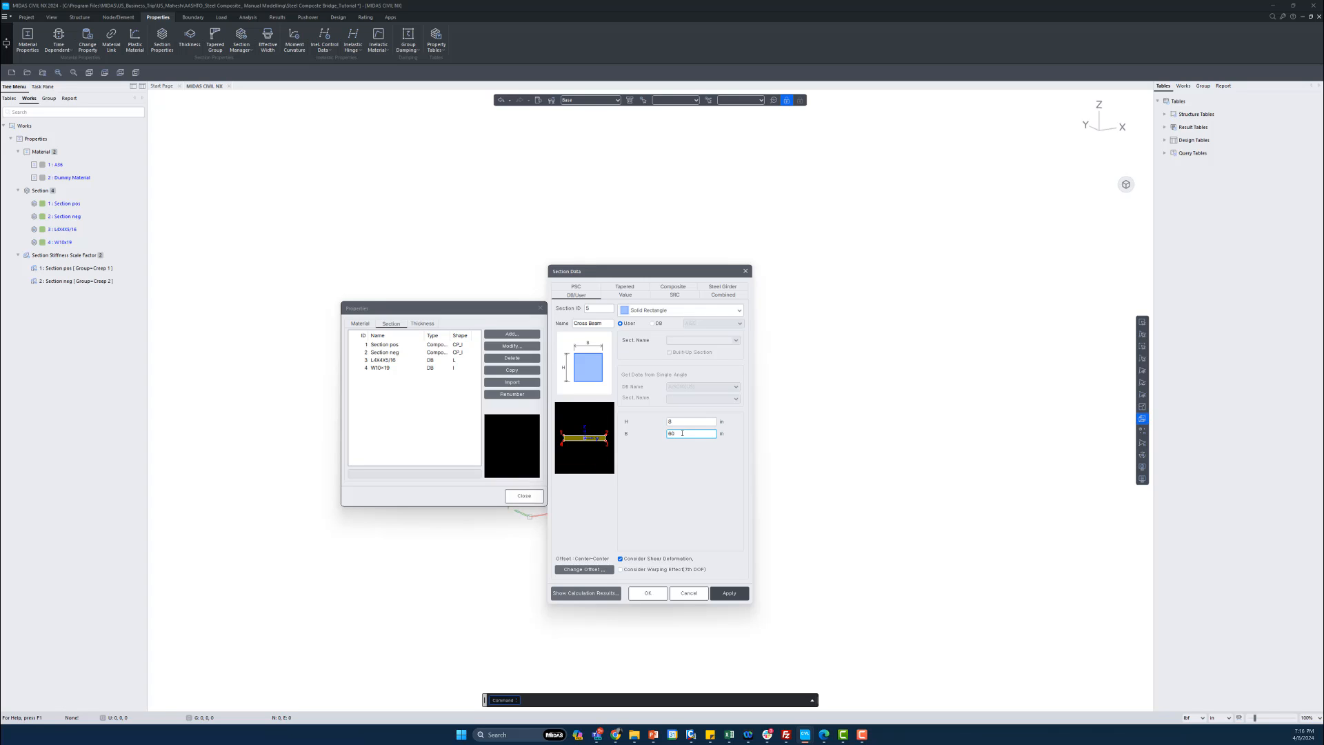
left_click(721, 595)
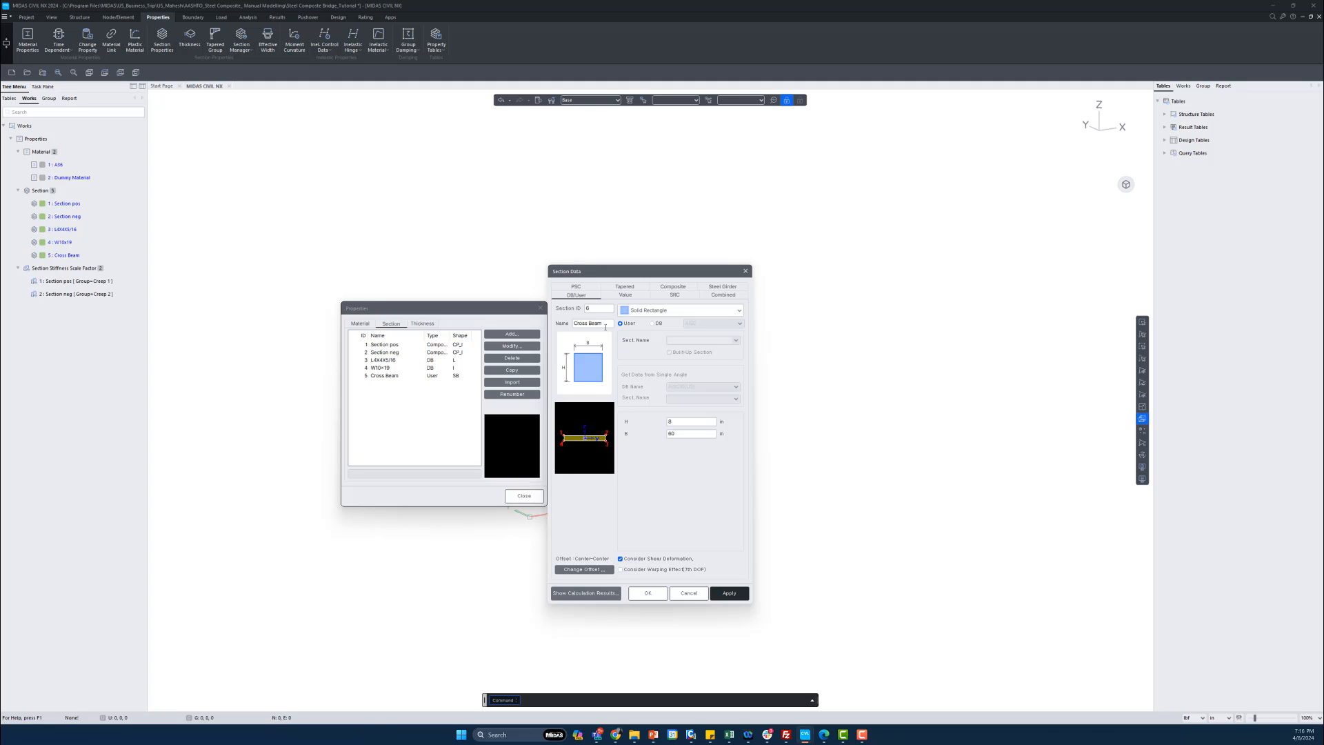
- Add a Solid Rectangle section named Edge Beam with H and B of 0.04 in and finish entering section data
left_click(605, 324)
left_click_drag(605, 324, 570, 324)
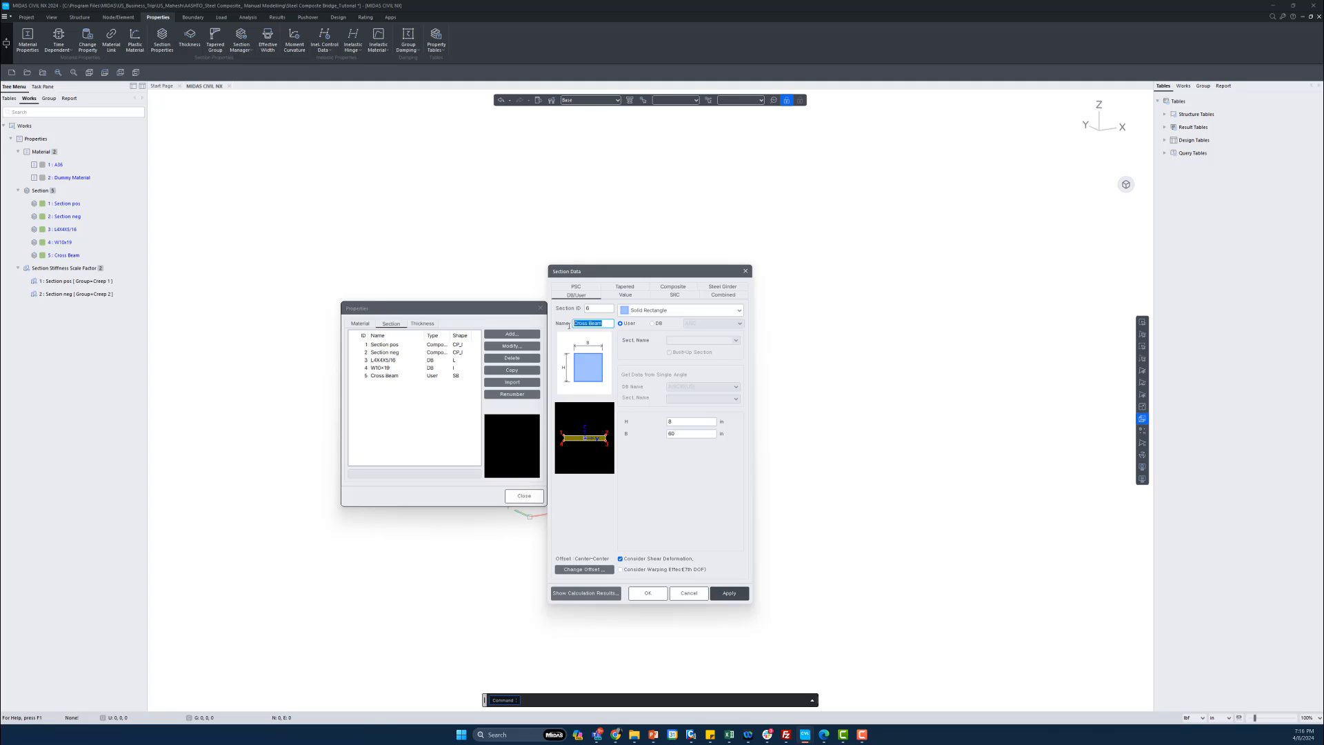
type("Edge")
left_click_drag(690, 419, 655, 423)
type("0.04")
key("Tab")
type("0.04")
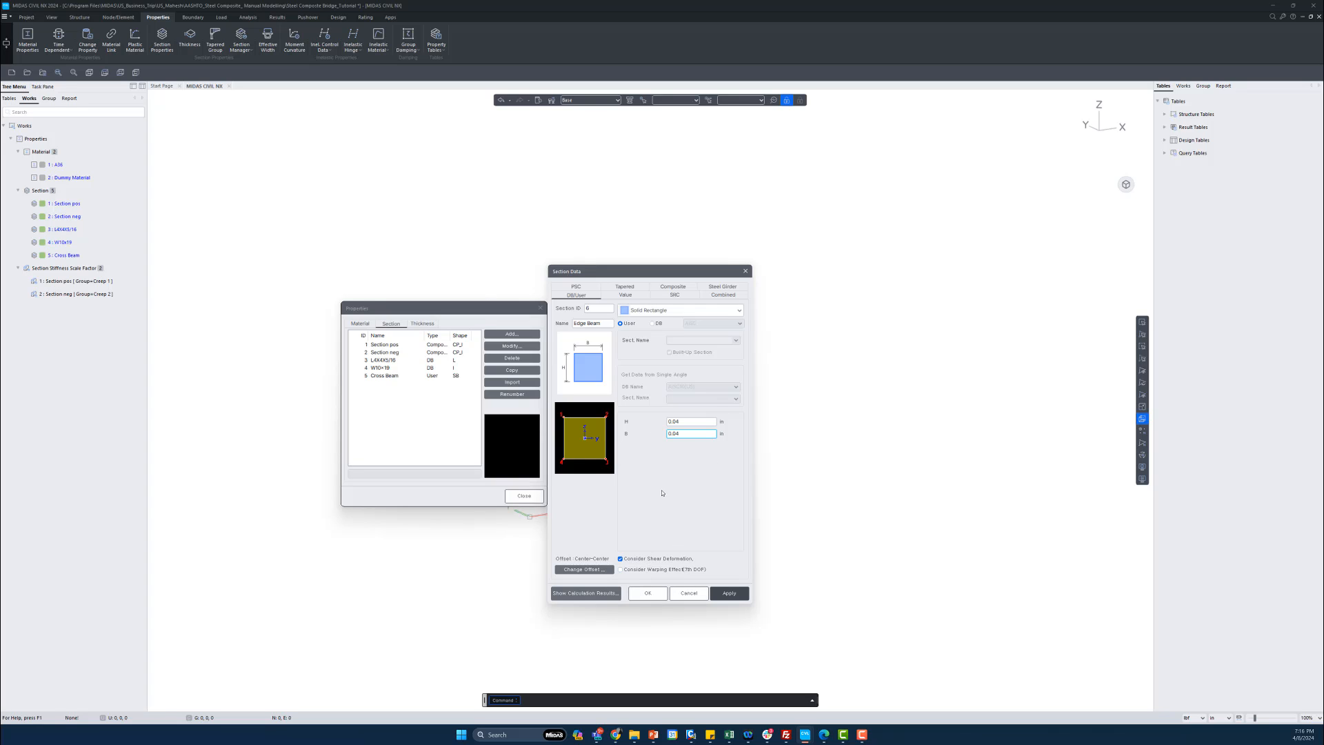
left_click(647, 594)
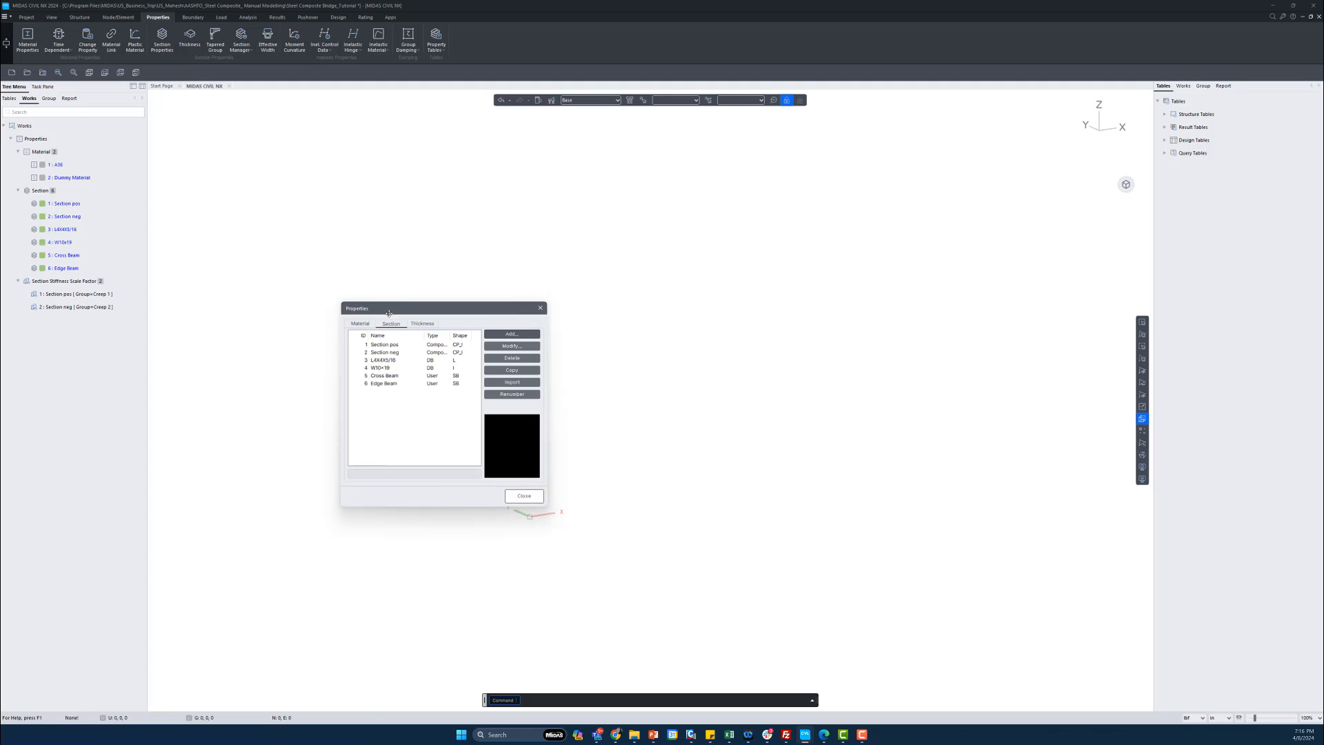
left_click_drag(411, 306, 402, 231)
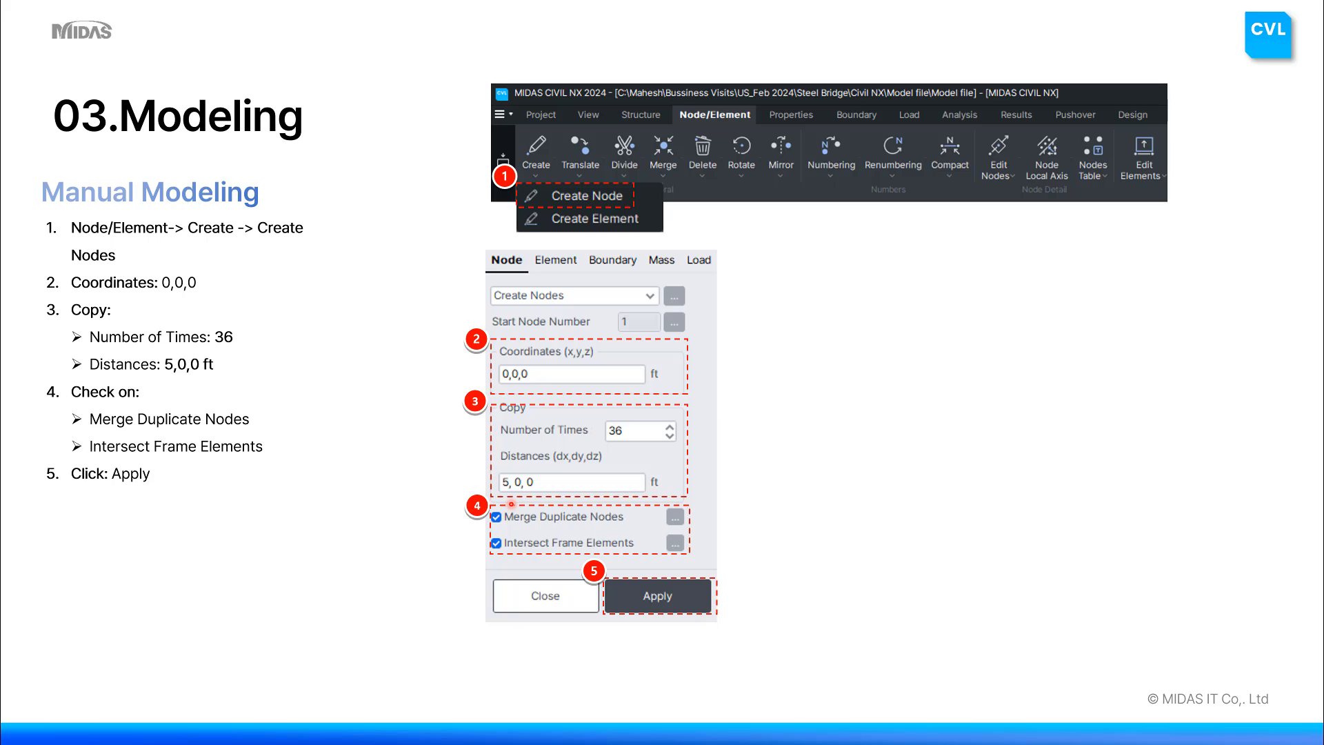
- Switch to MIDAS CIVIL NX and set the length unit to ft and the force unit to kips
key("alt+Tab")
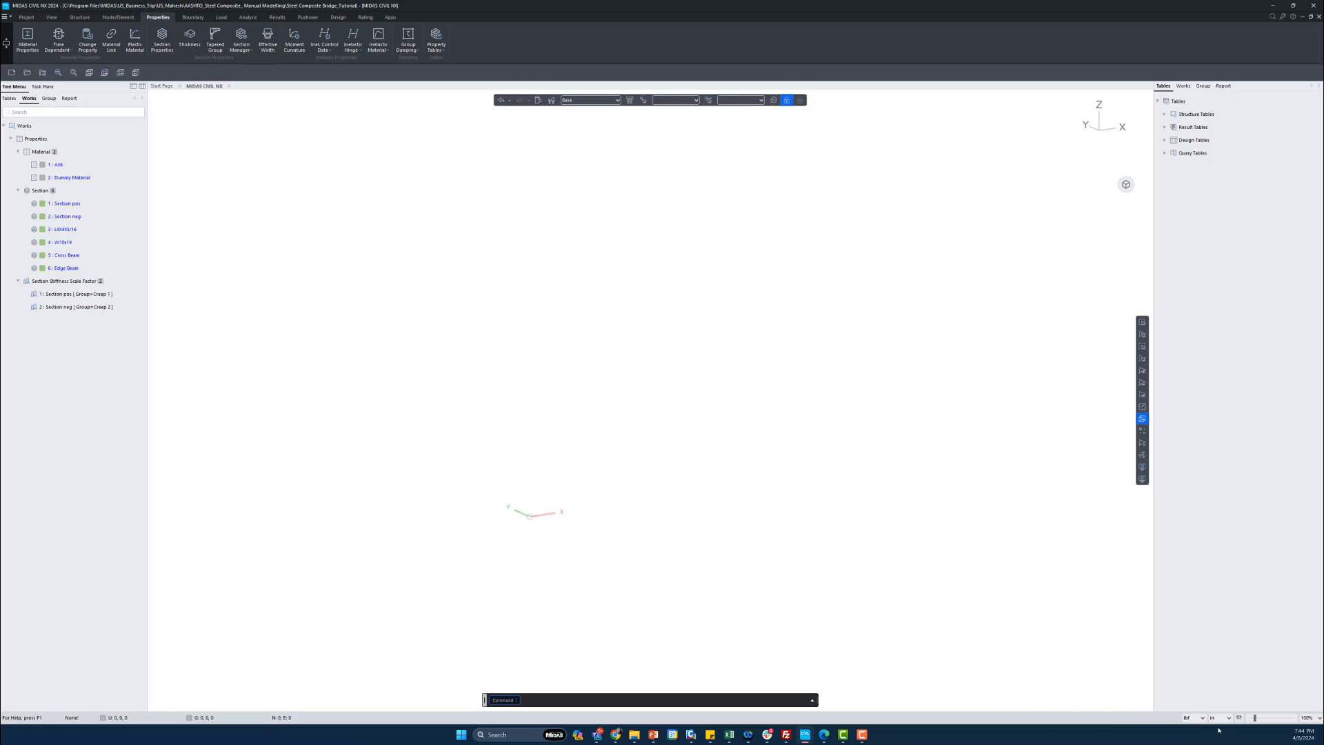
left_click(1221, 718)
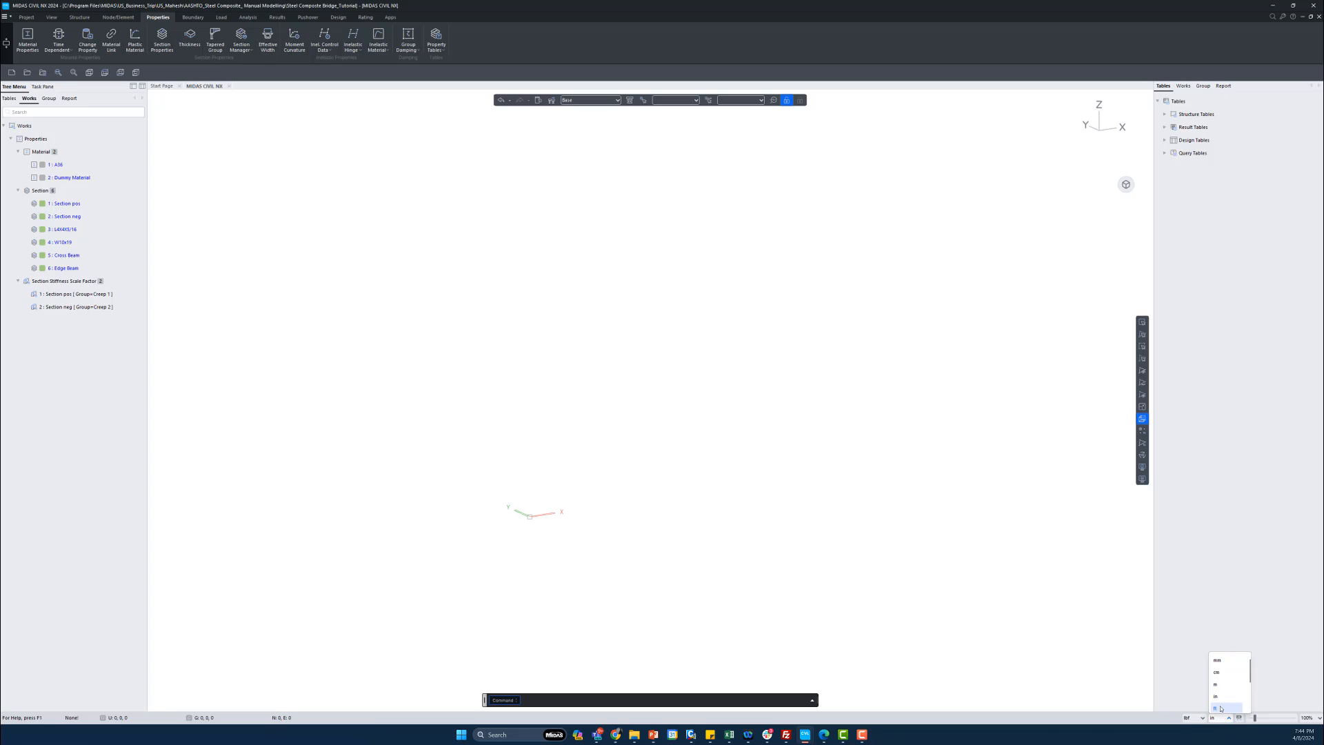
left_click(1204, 720)
left_click(1200, 718)
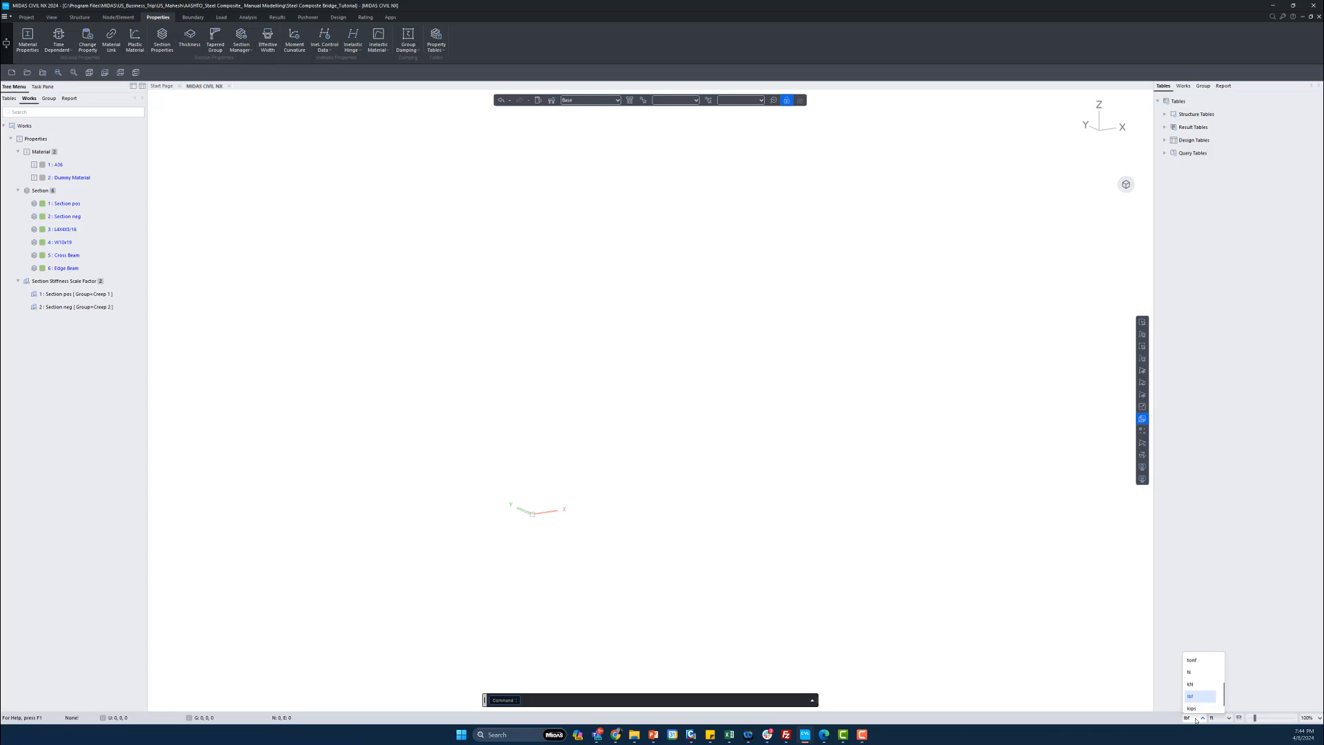
left_click(1196, 709)
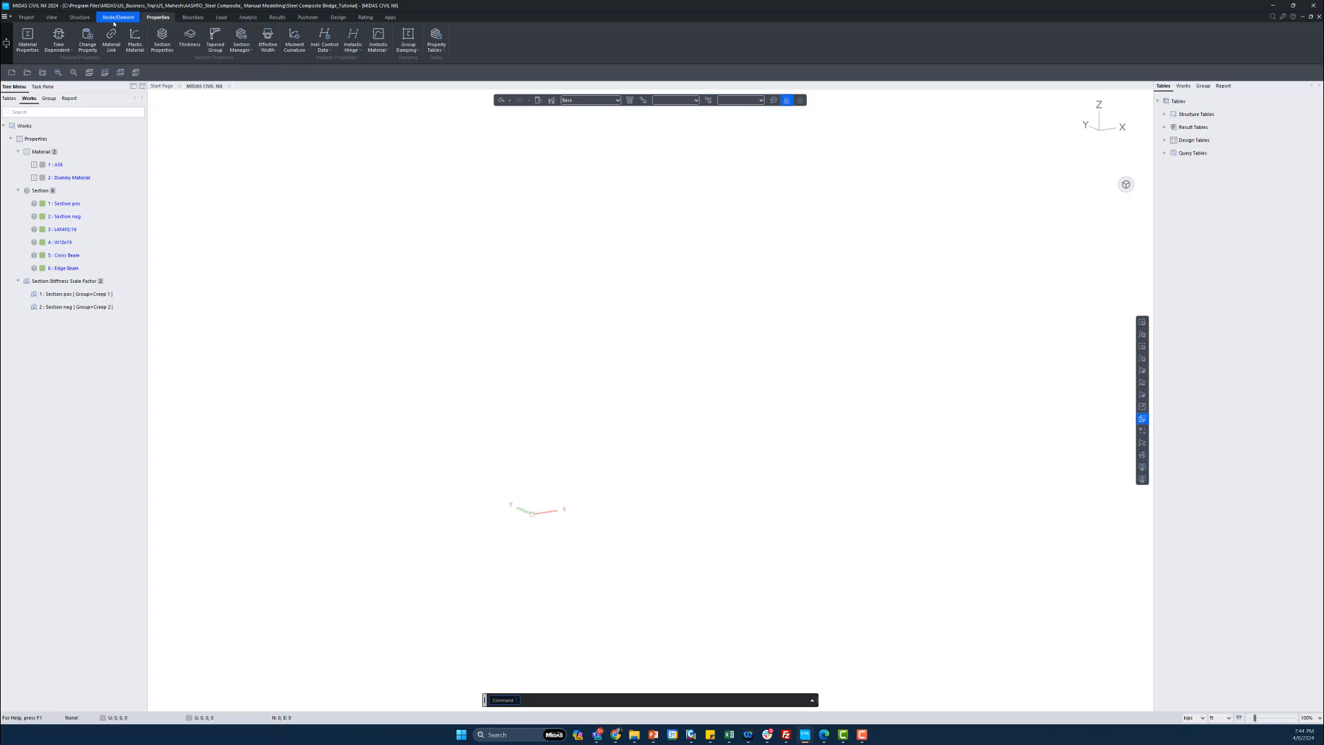
- Create a node at 0,0,0 and copy it 36 times at a distance of 5,0,0 ft
left_click(114, 20)
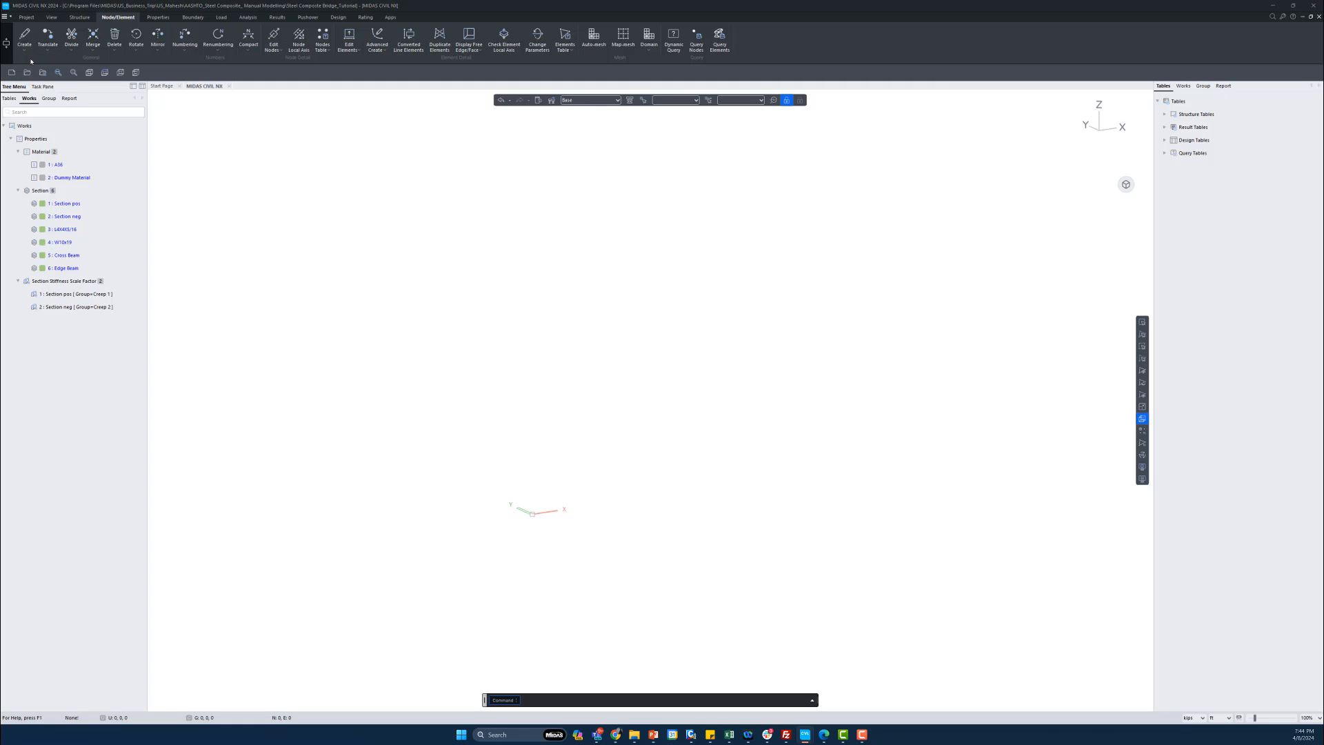
left_click(25, 39)
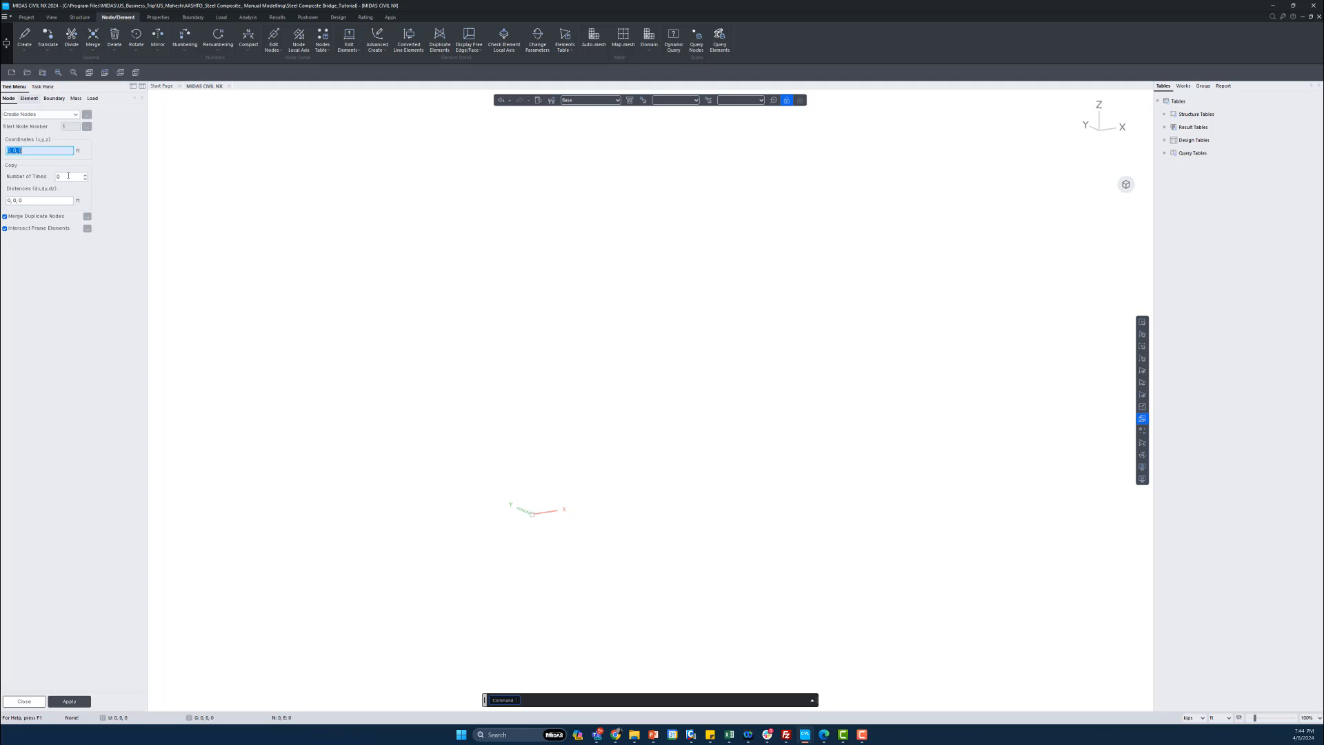
left_click(69, 176)
left_click(9, 200)
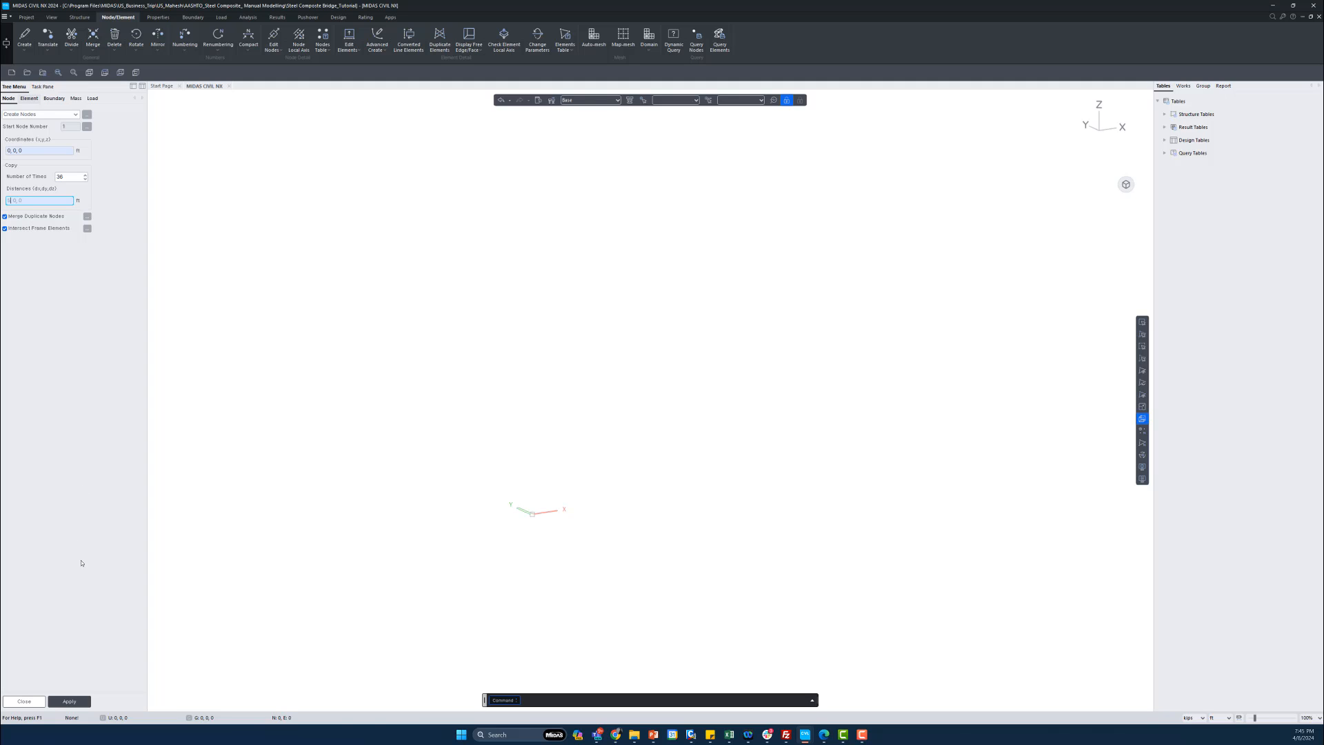
left_click(69, 701)
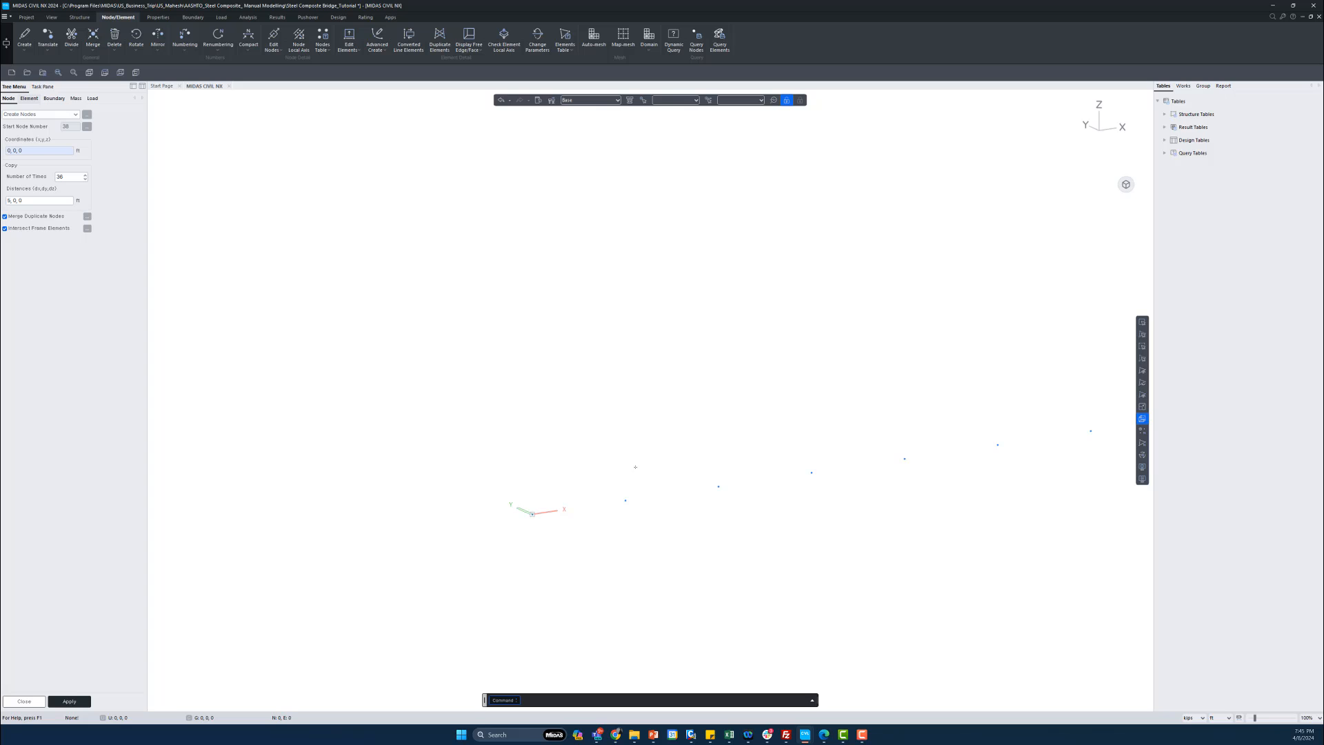
- Display the node numbers along the full row of nodes in the isometric view
scroll(765, 447, "down", 3)
middle_click_drag(706, 450, 580, 484)
left_click(1126, 184)
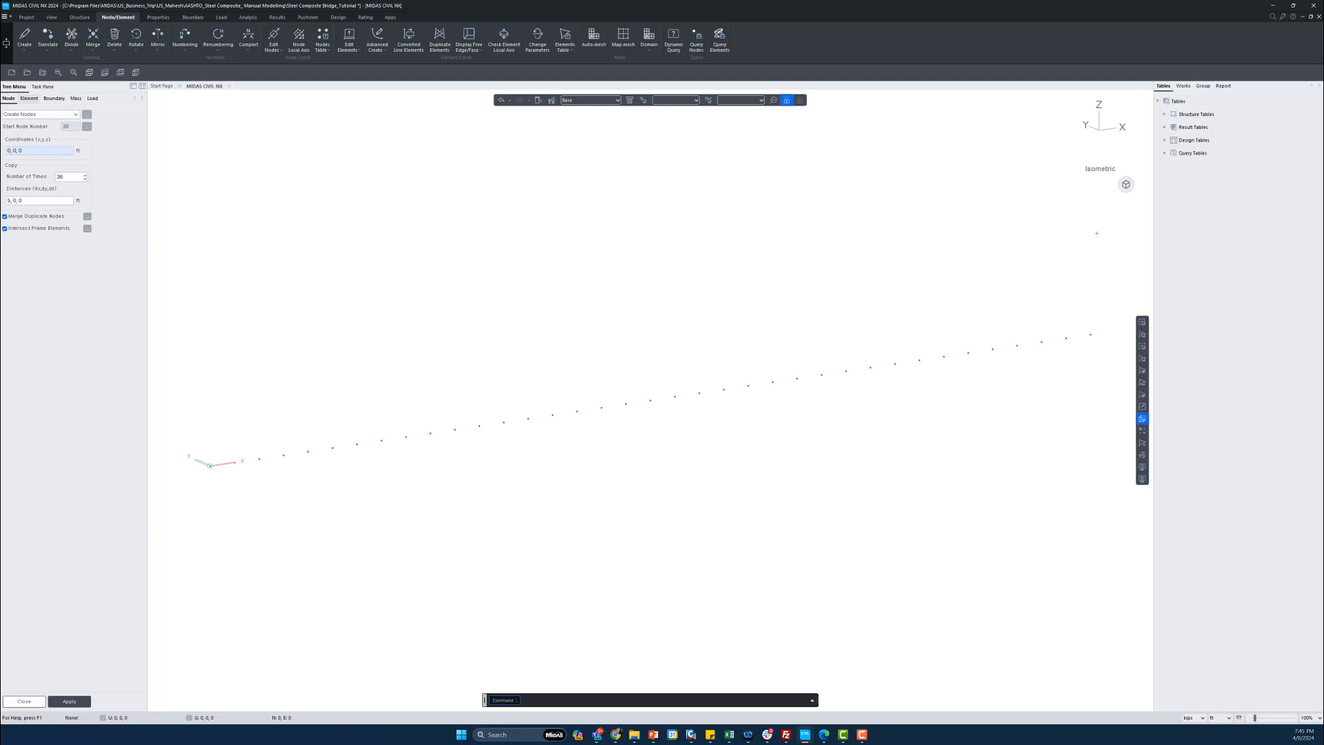
left_click(1143, 430)
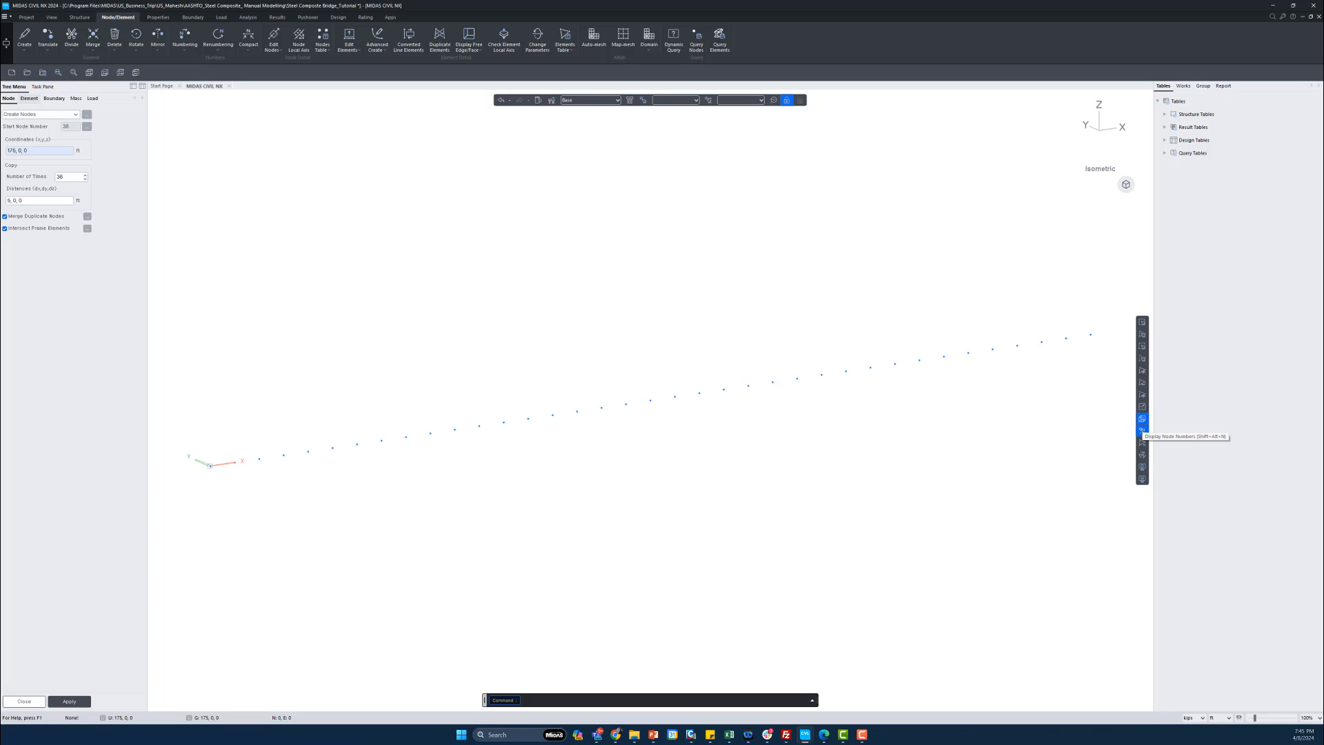
left_click(1142, 431)
- Query nodes 1 and 2 in the top view to check their coordinates and spacing
left_click(695, 43)
key("F4")
left_click_drag(207, 97, 421, 243)
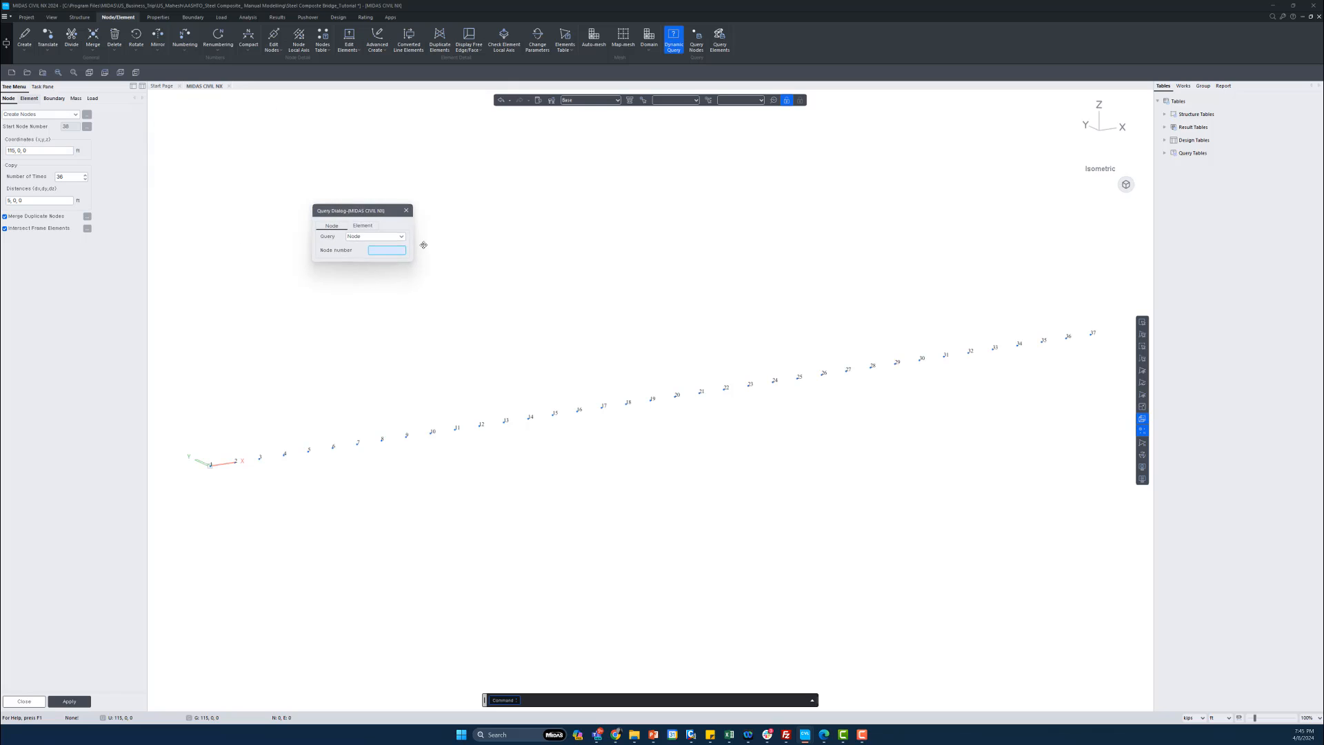
left_click(1099, 104)
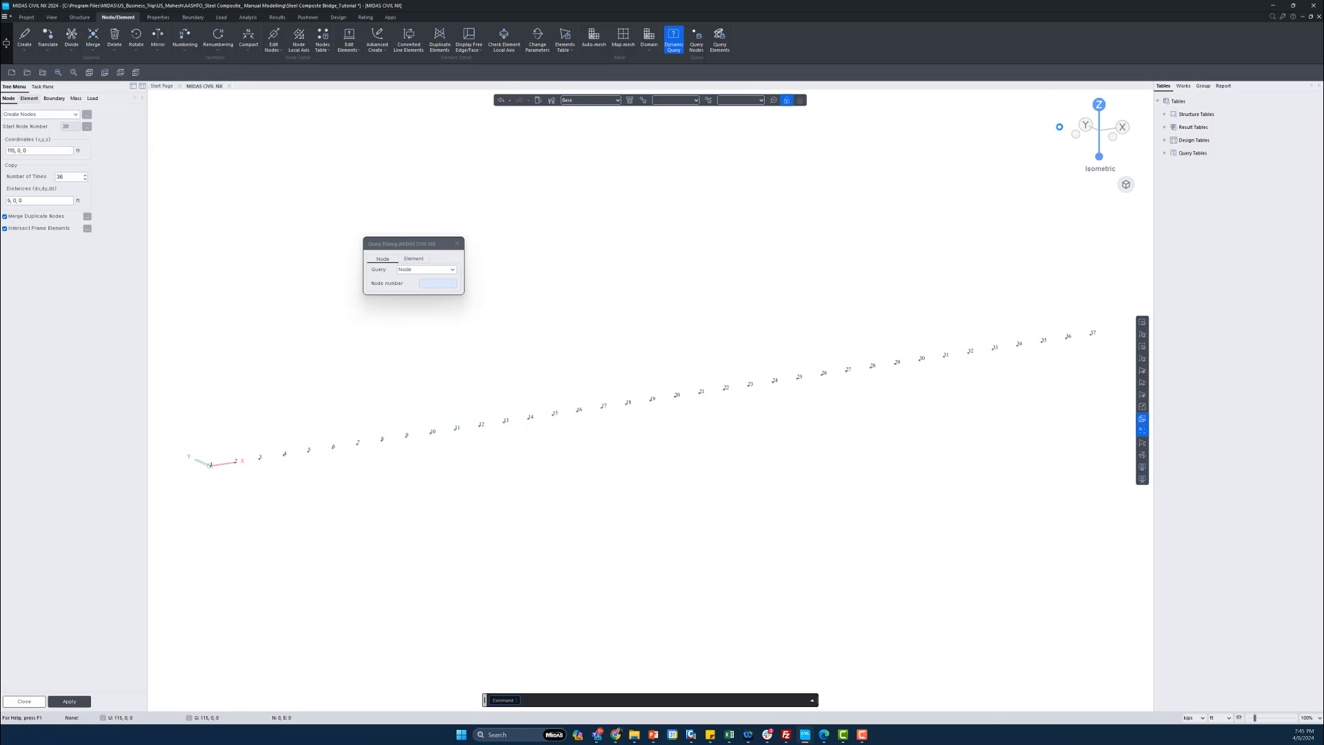
left_click(422, 285)
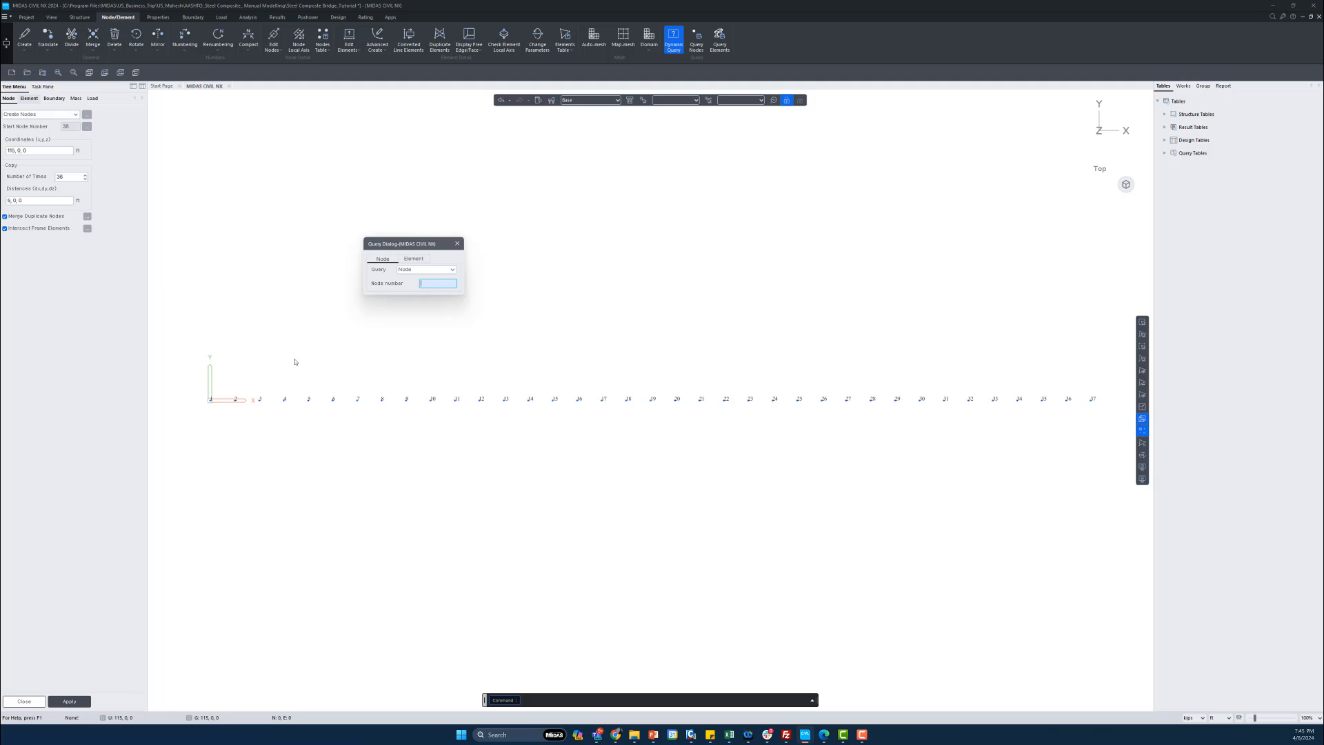
left_click(211, 400)
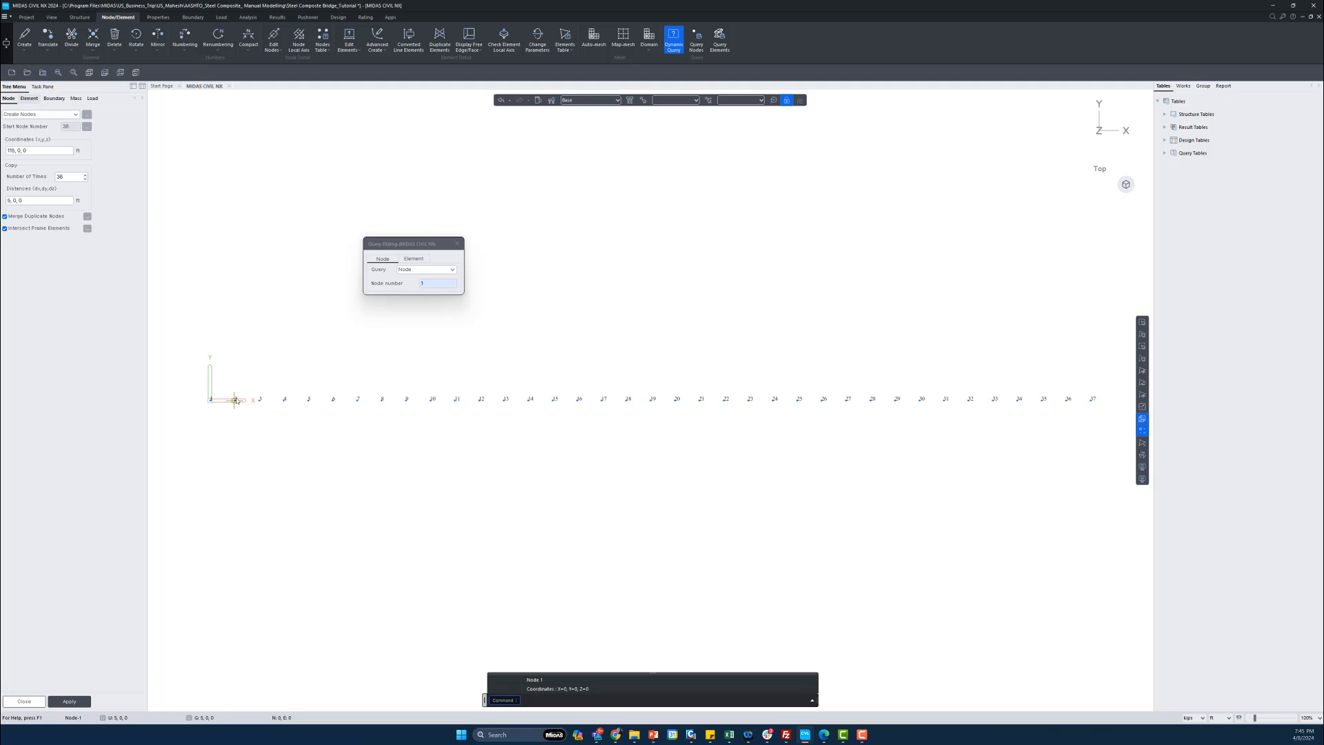
left_click(235, 401)
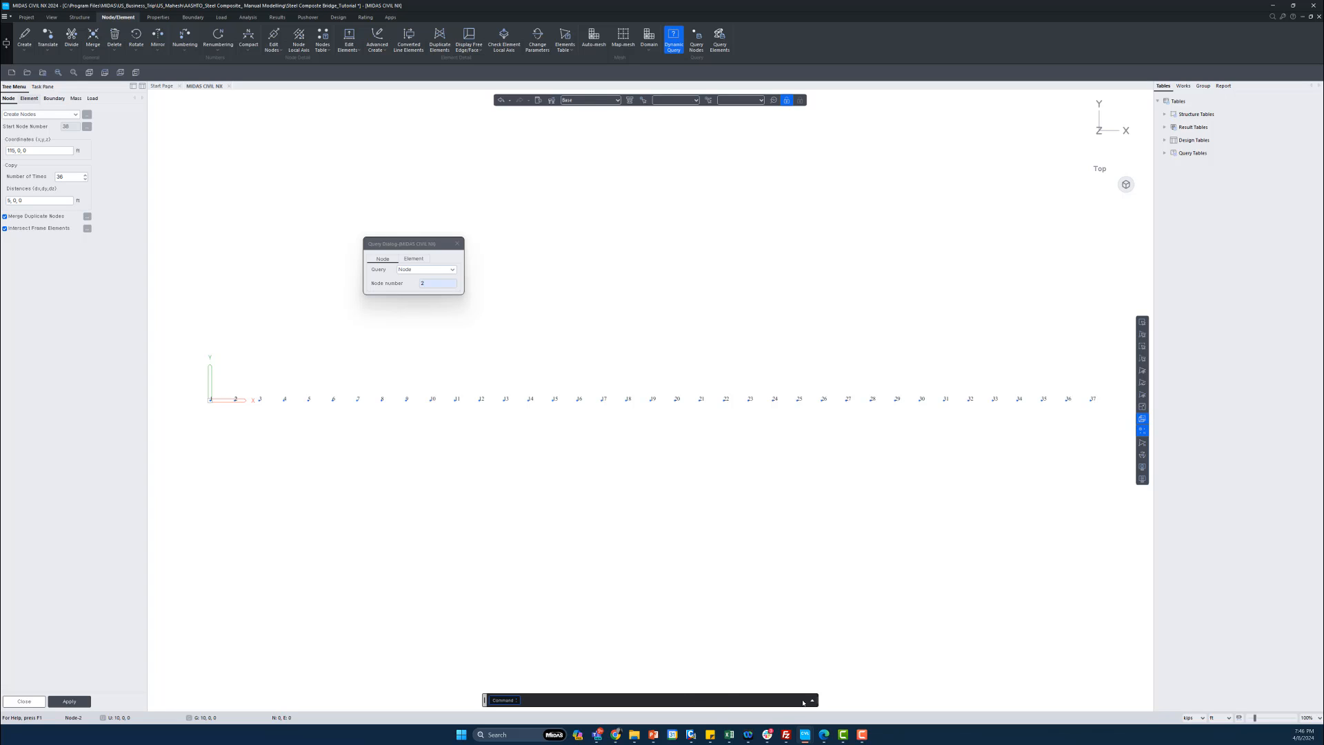
- Enlarge the message area to read the distance between the queried nodes, then end the query and return to the isometric view
left_click(812, 702)
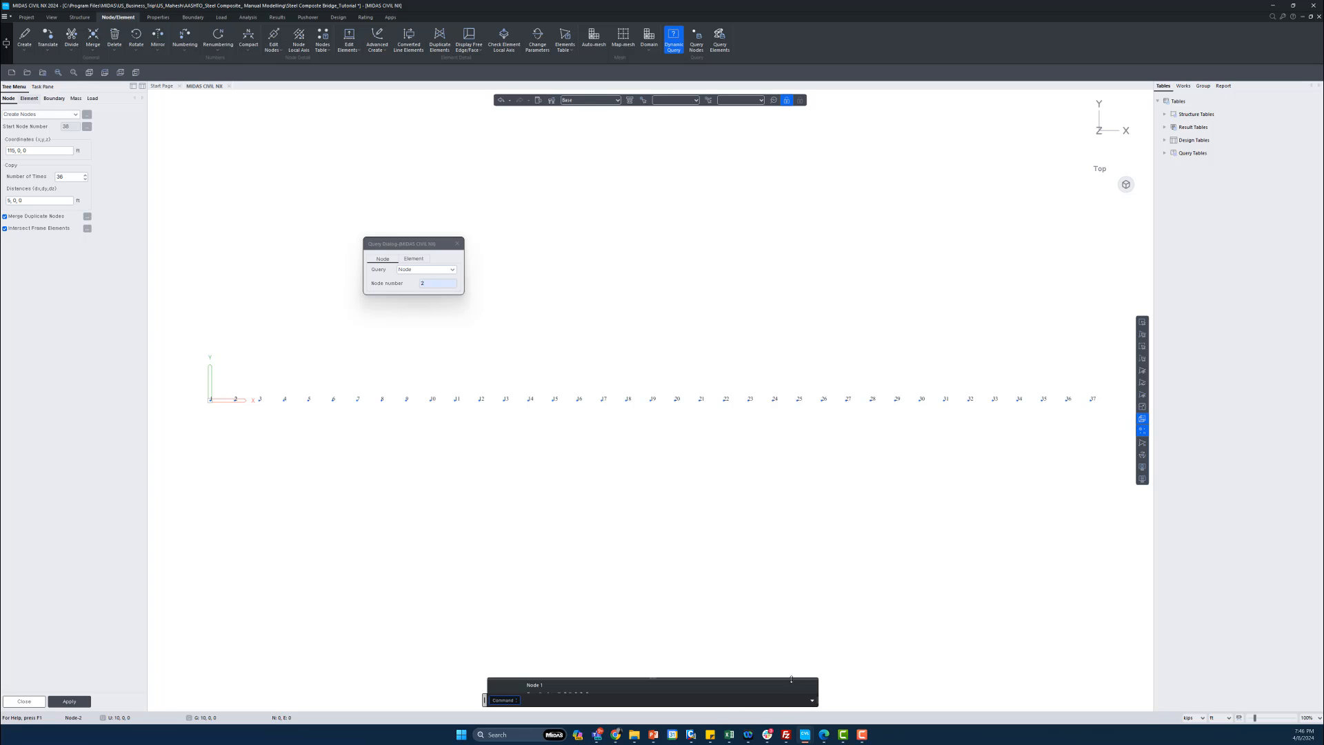
left_click_drag(793, 678, 796, 615)
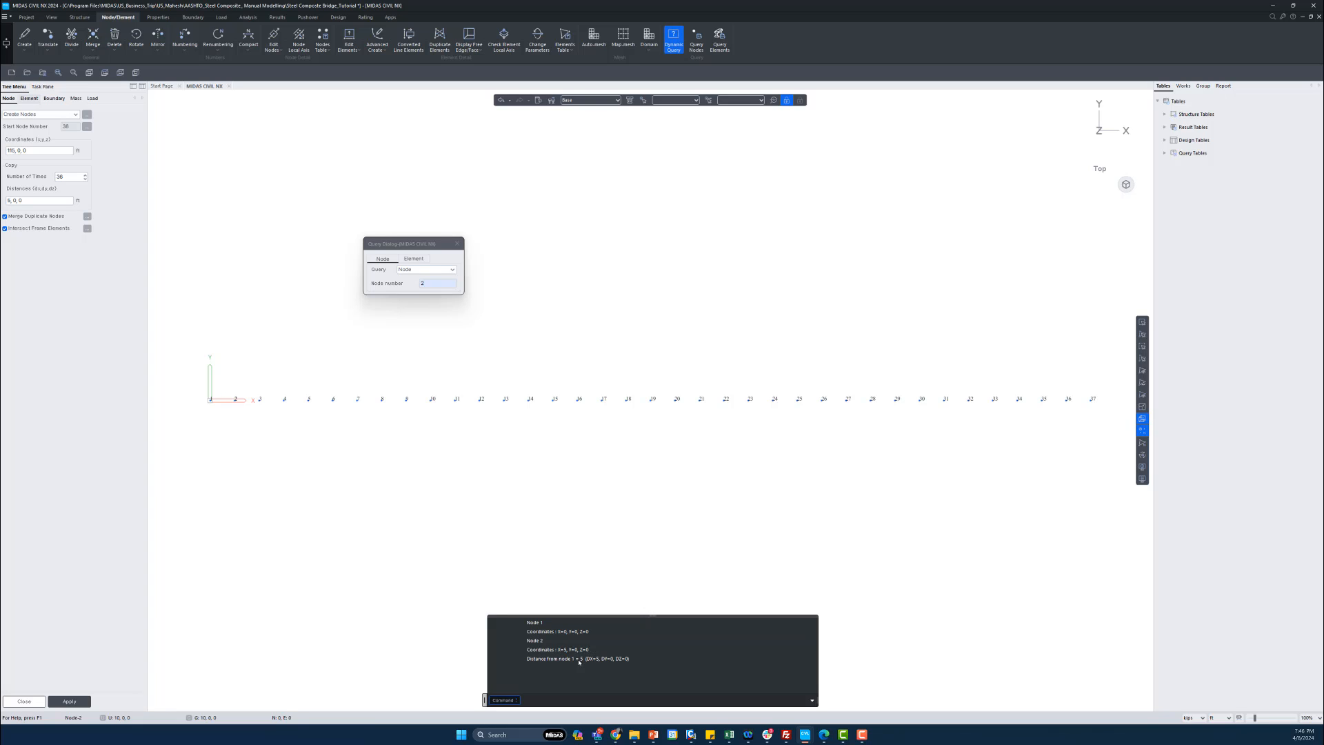
left_click_drag(647, 614, 620, 670)
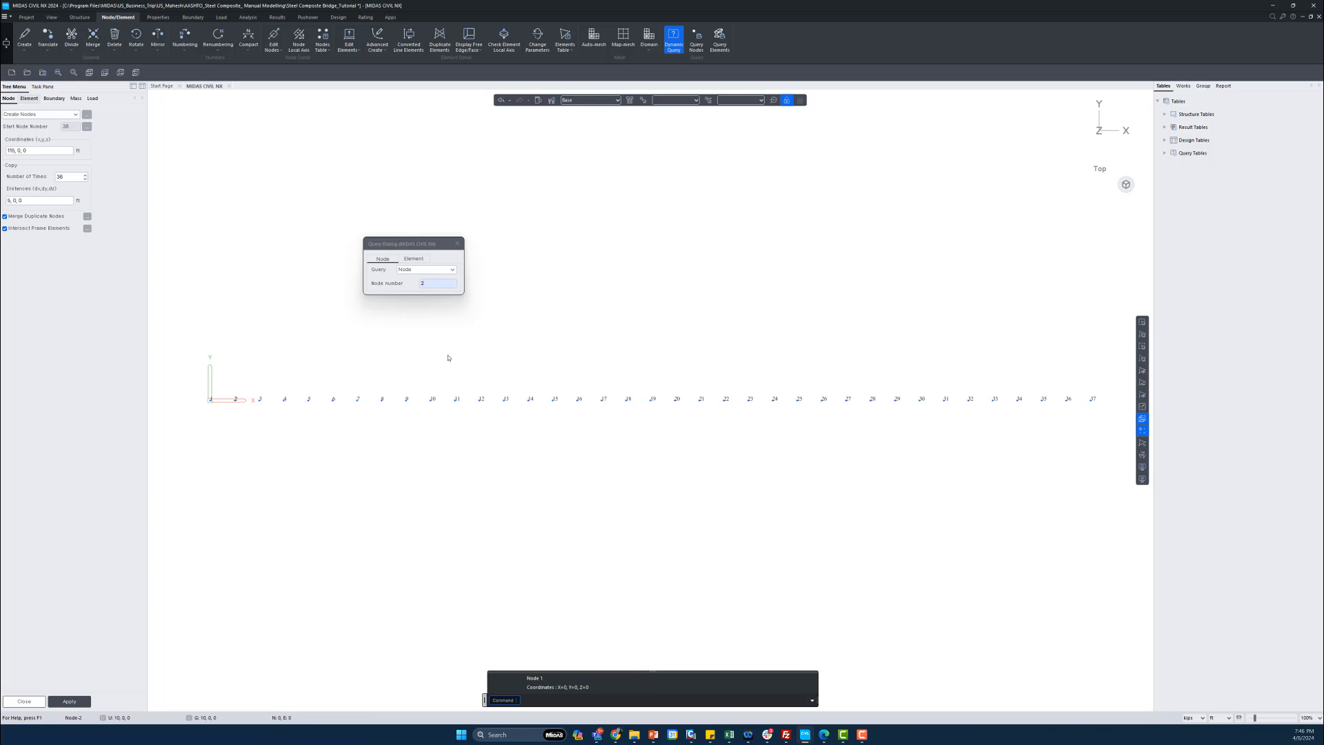
left_click(458, 245)
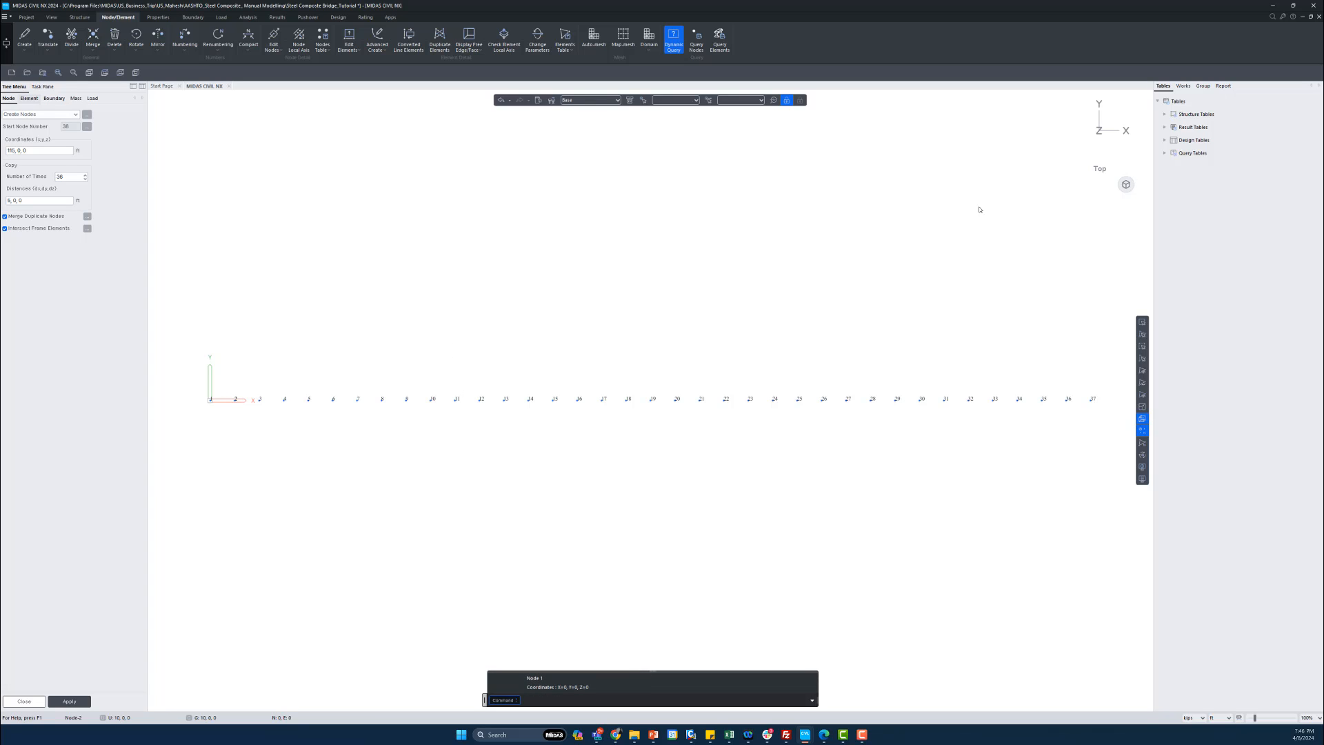
left_click(1126, 184)
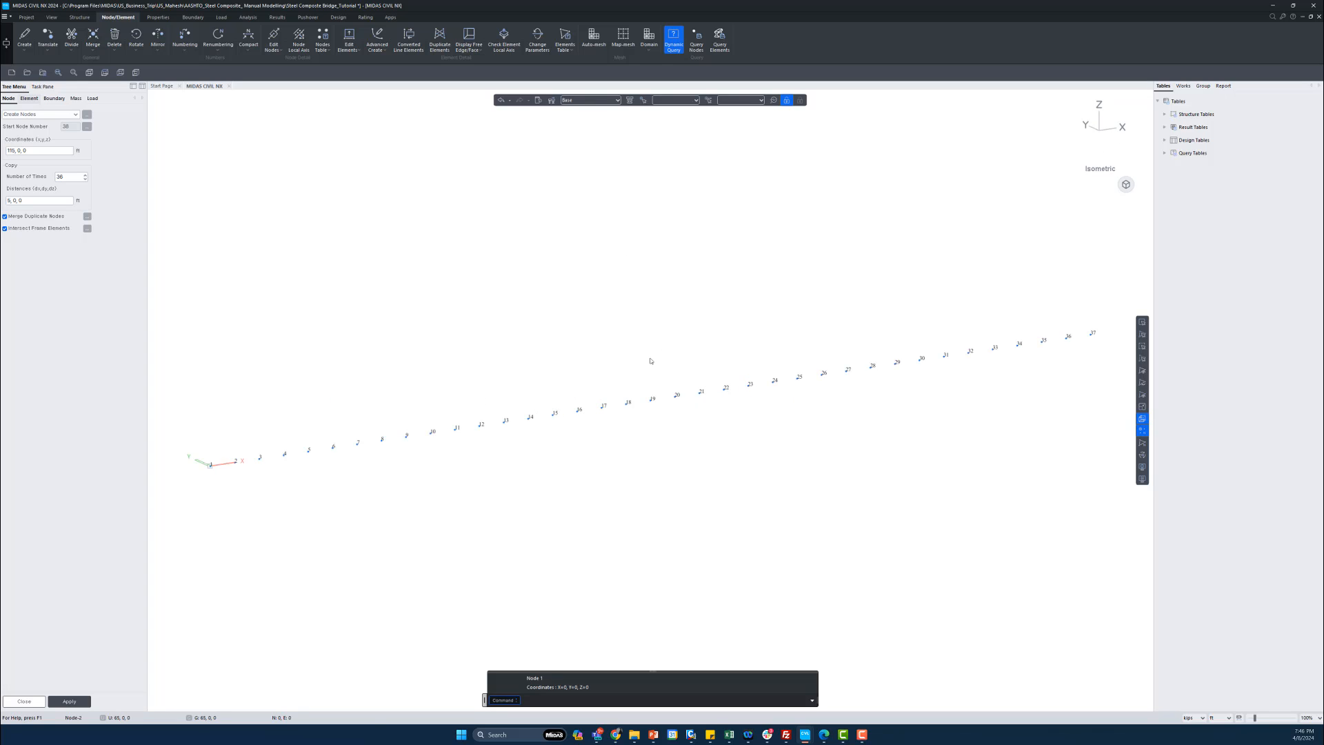
key("Escape")
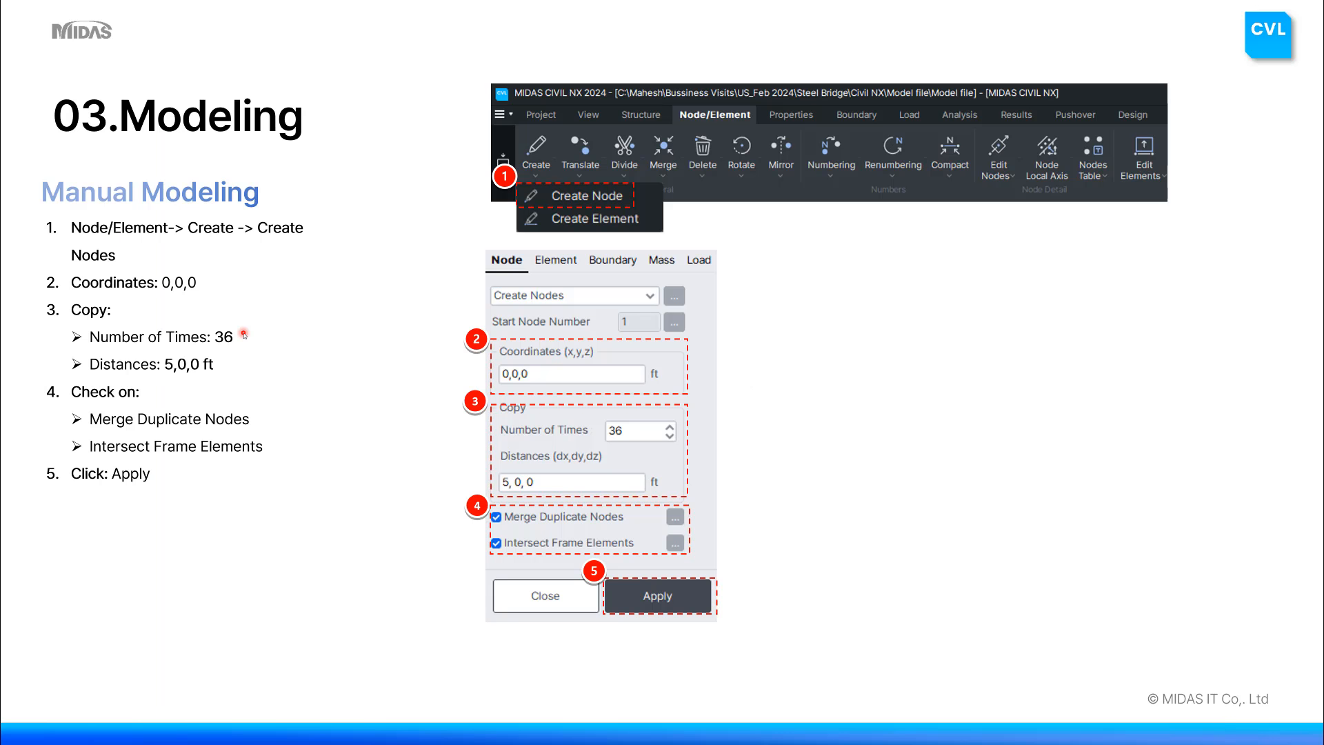
- Create the first girder line from node 1 to node 37 as general beam elements with material A36 and section Section pos
key("Right")
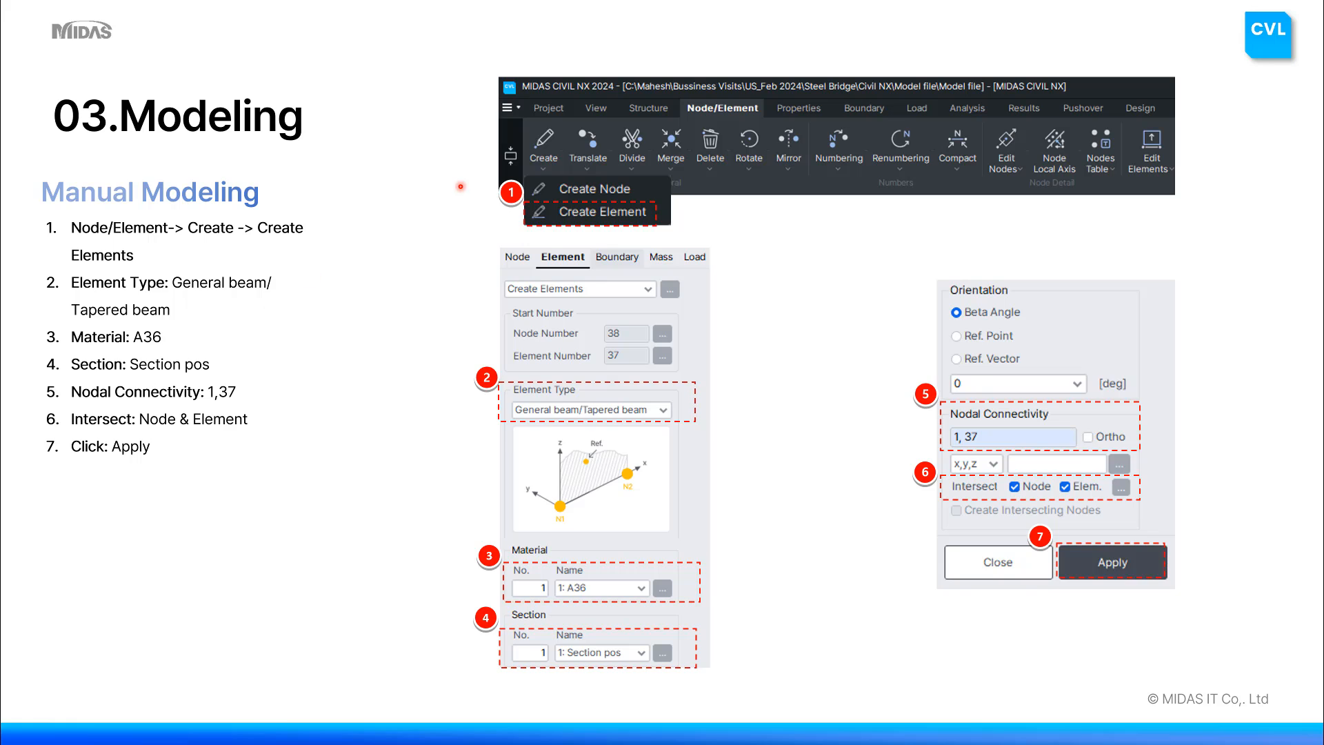
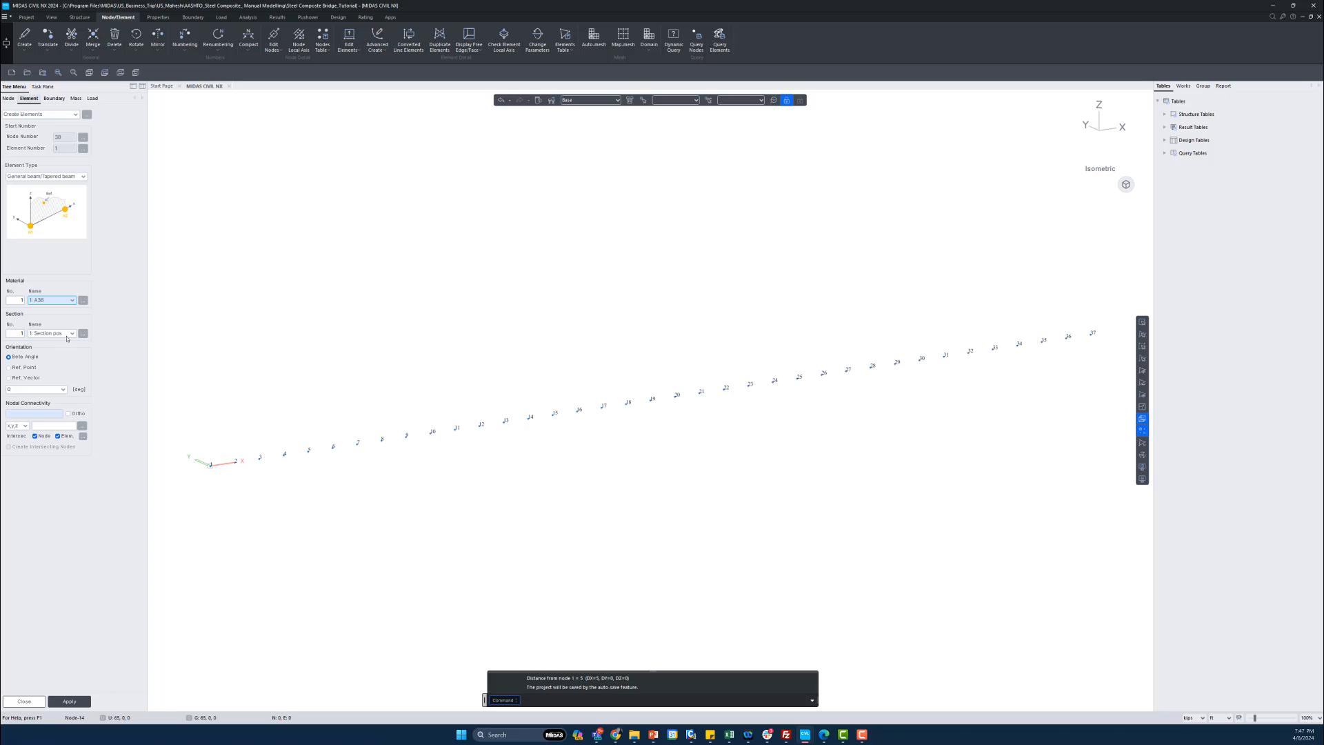
left_click(41, 333)
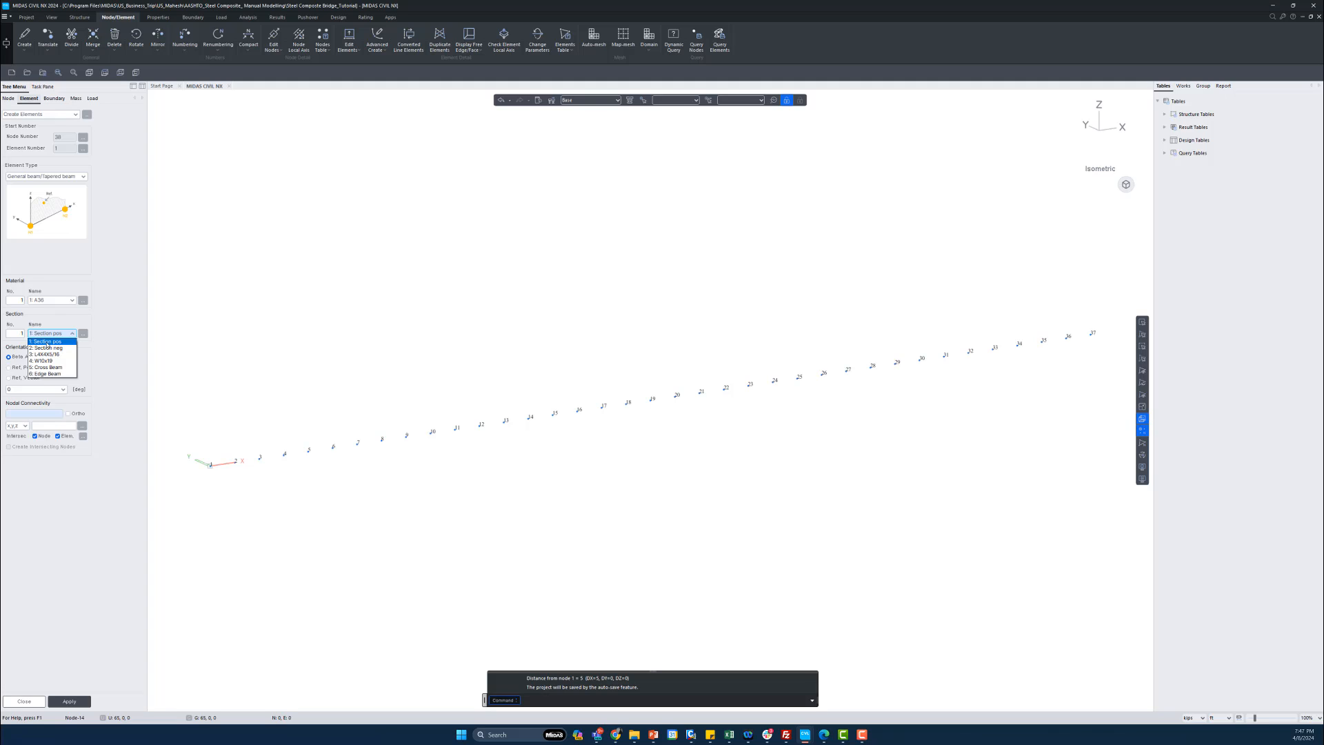
left_click(57, 341)
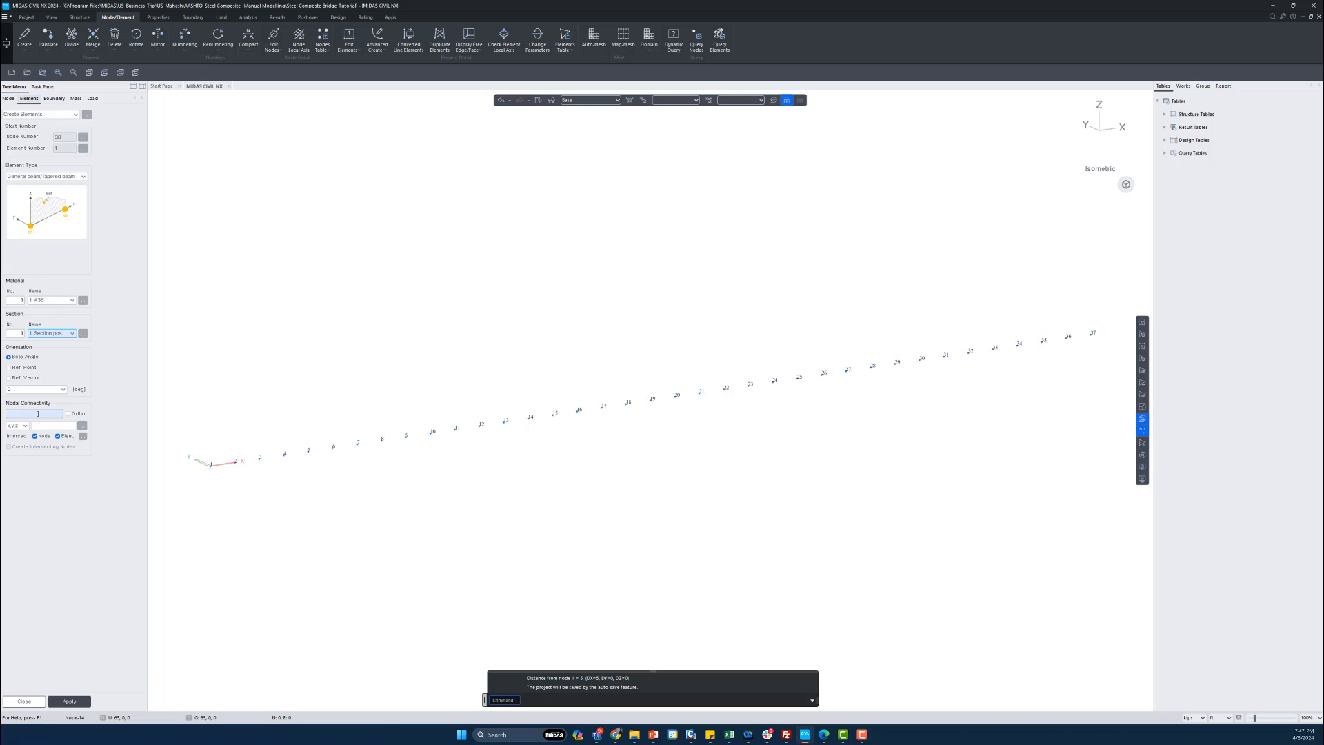
left_click(38, 414)
left_click(210, 466)
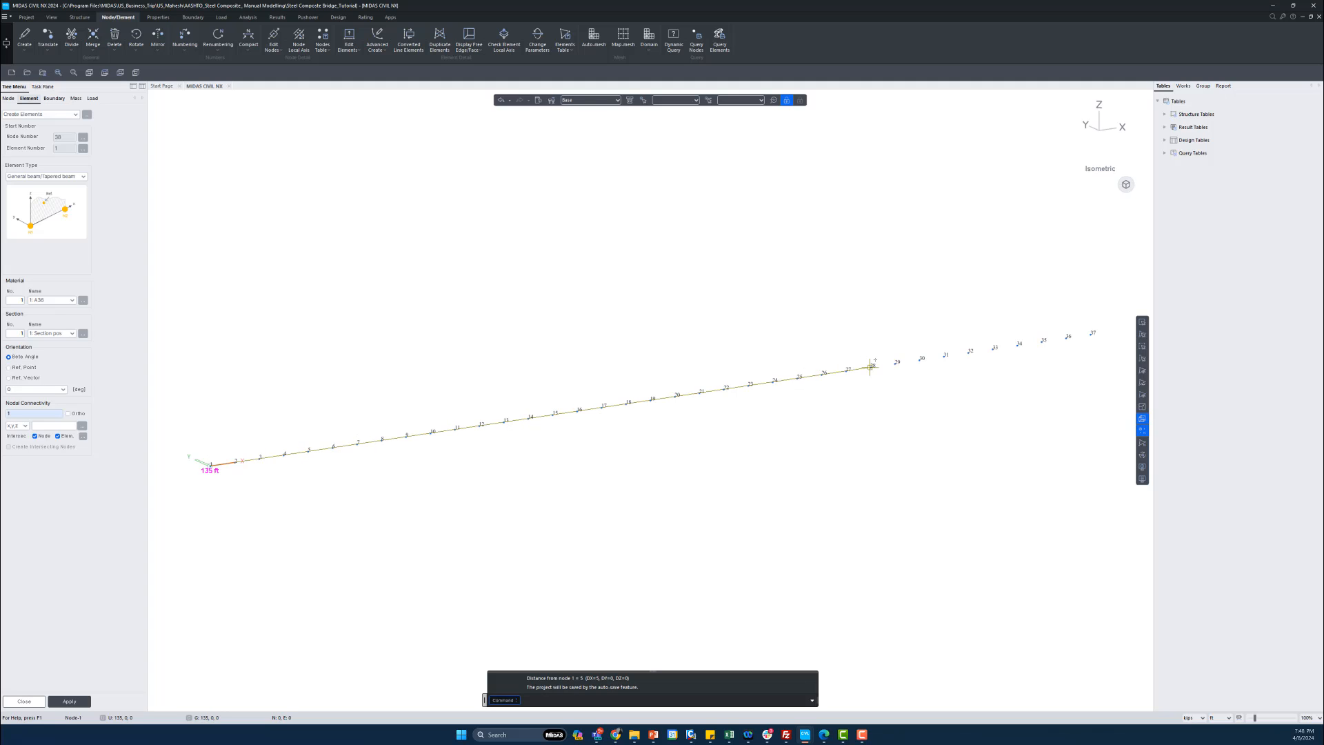
left_click(1091, 334)
left_click(1091, 335)
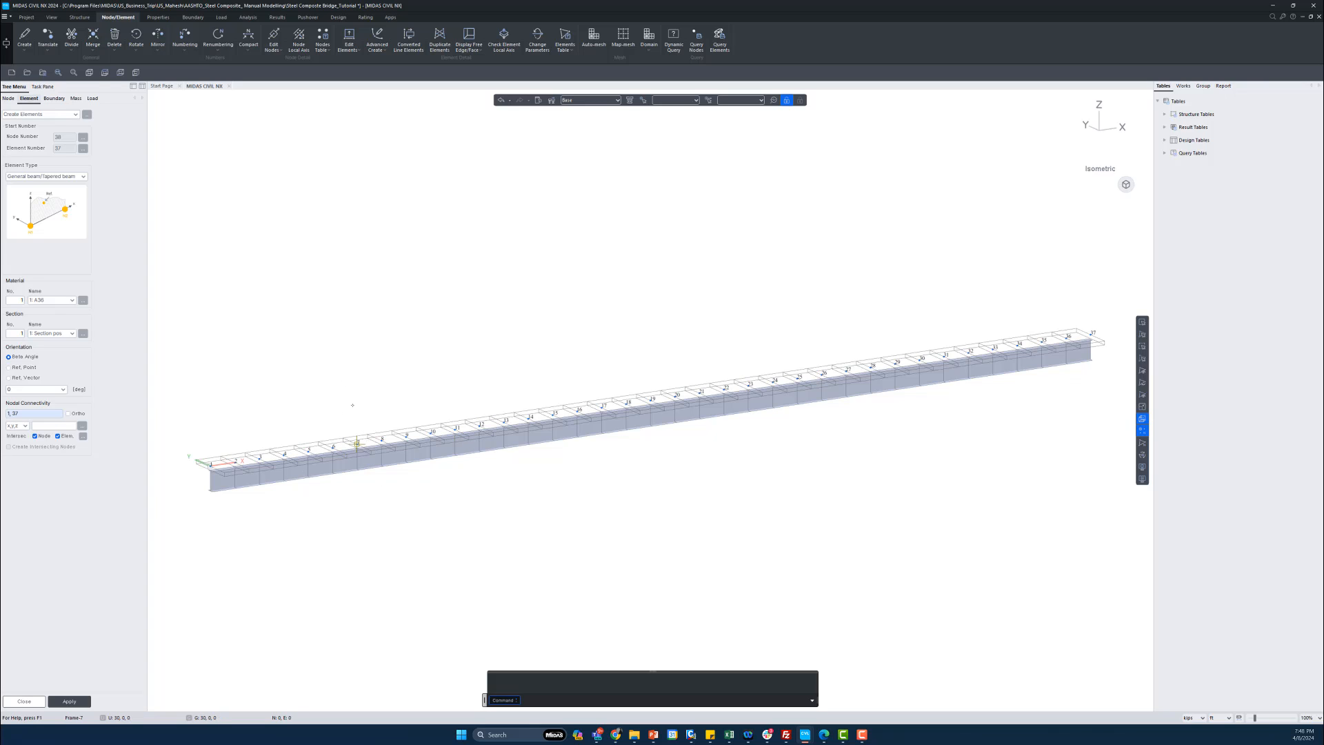
- Inspect the girder's solid section shape against its wireframe, leaving the model displayed as wireframe lines
middle_click_drag(635, 480, 642, 487, "ctrl")
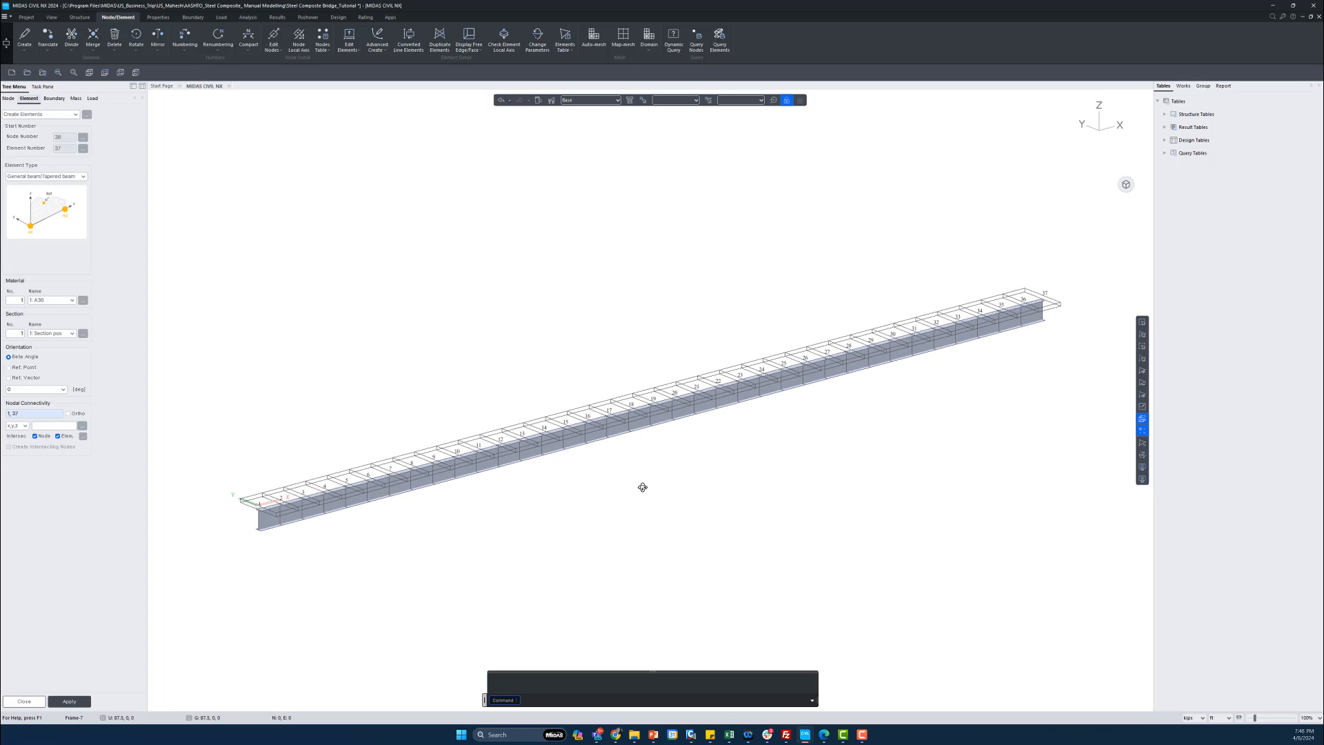
left_click(1143, 419)
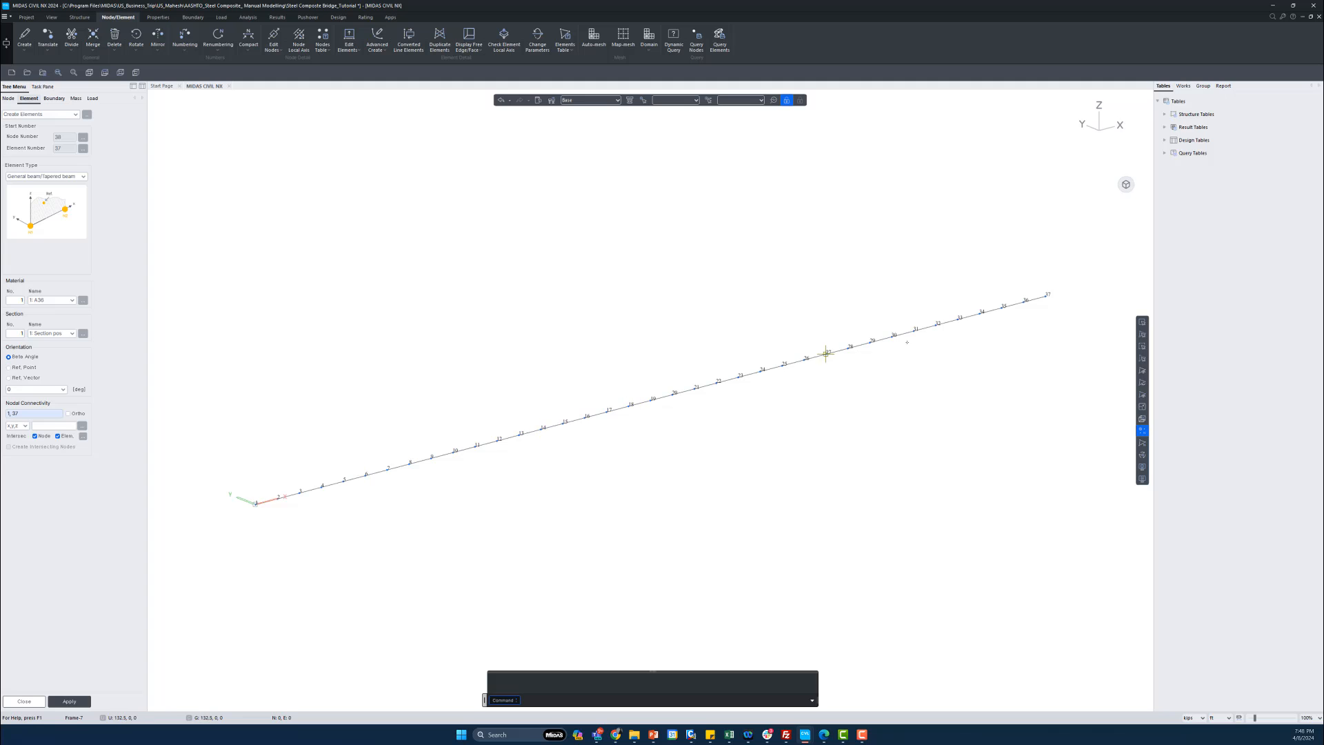
left_click(1142, 418)
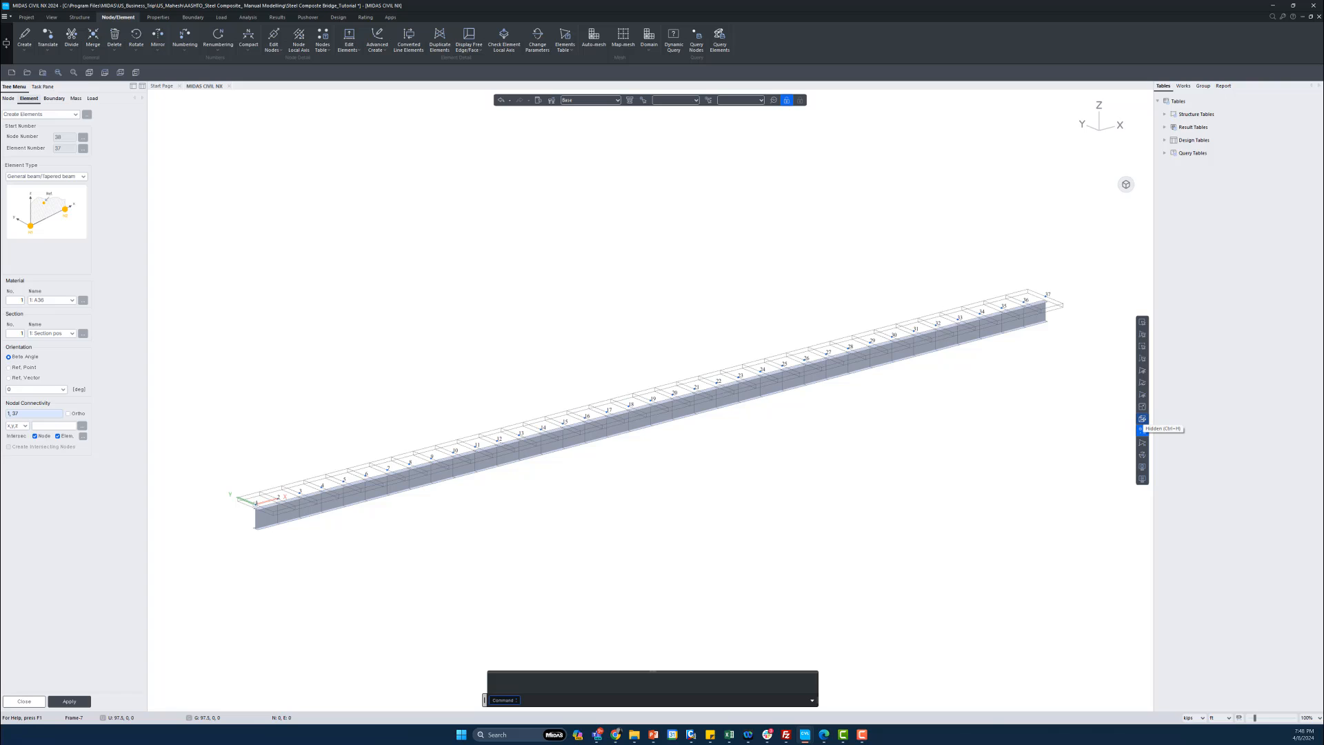
left_click(1142, 419)
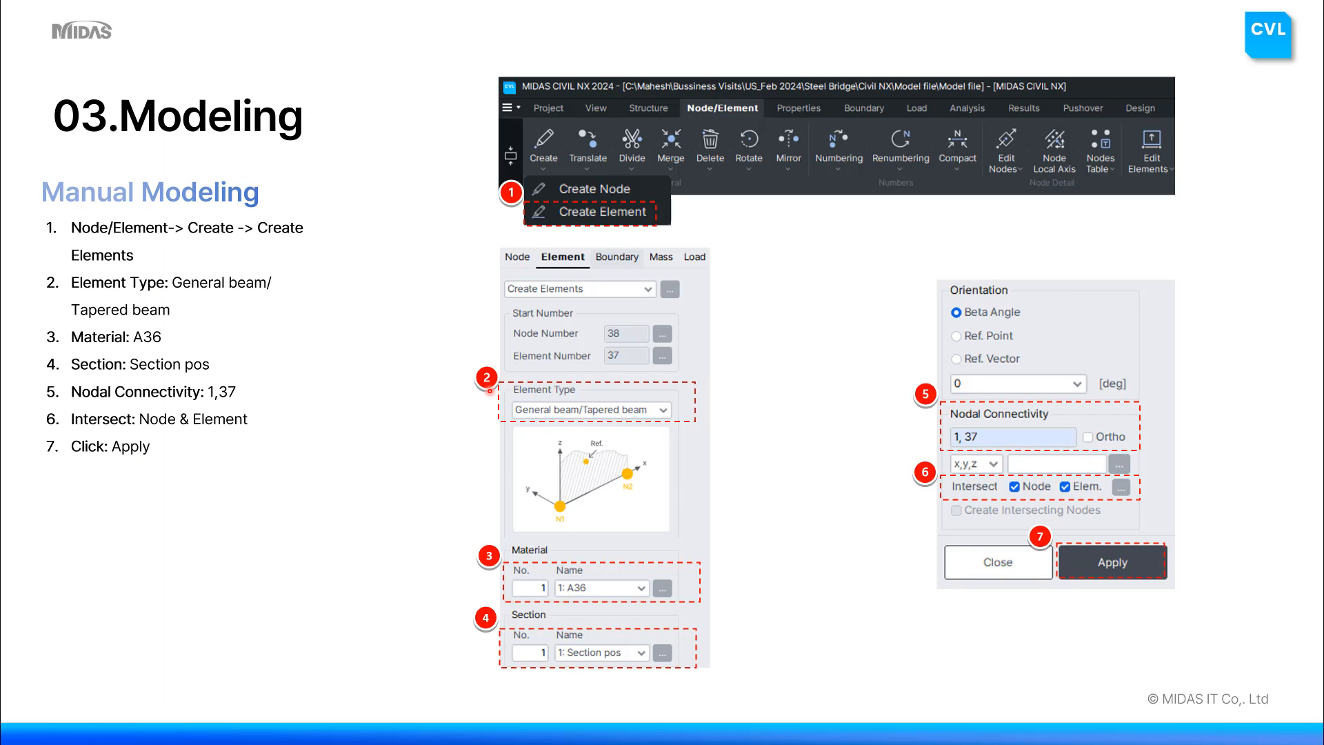
- Set up Translate Elements in copy mode with an equal distance of 0,10,0 ft and 3 repetitions
key("Right")
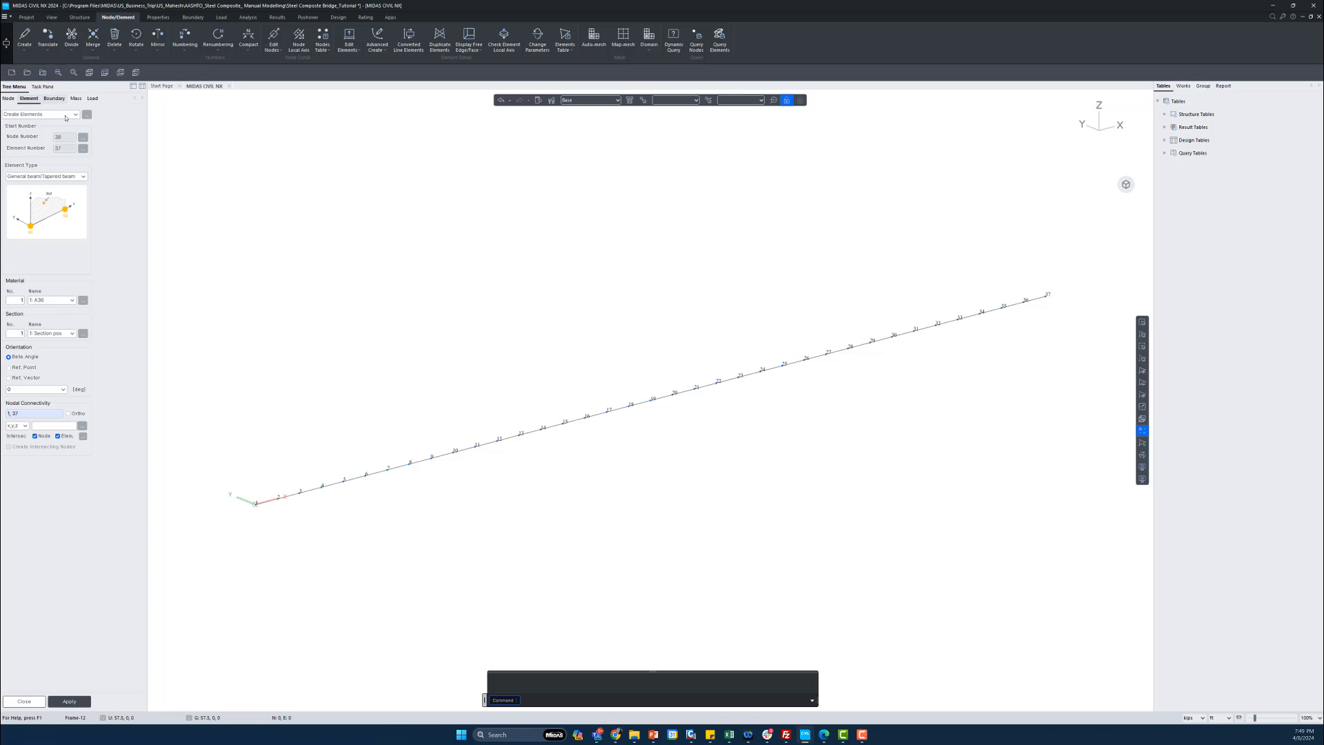
left_click(48, 53)
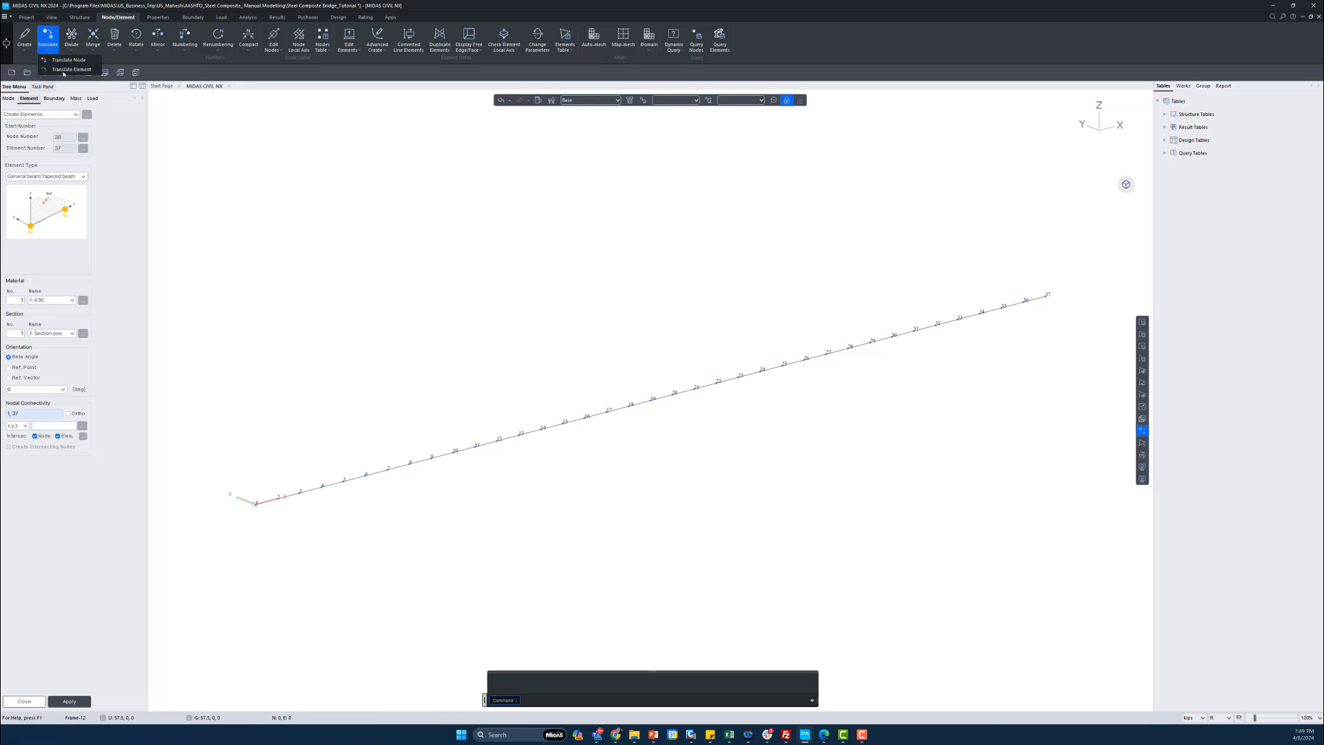
left_click(60, 115)
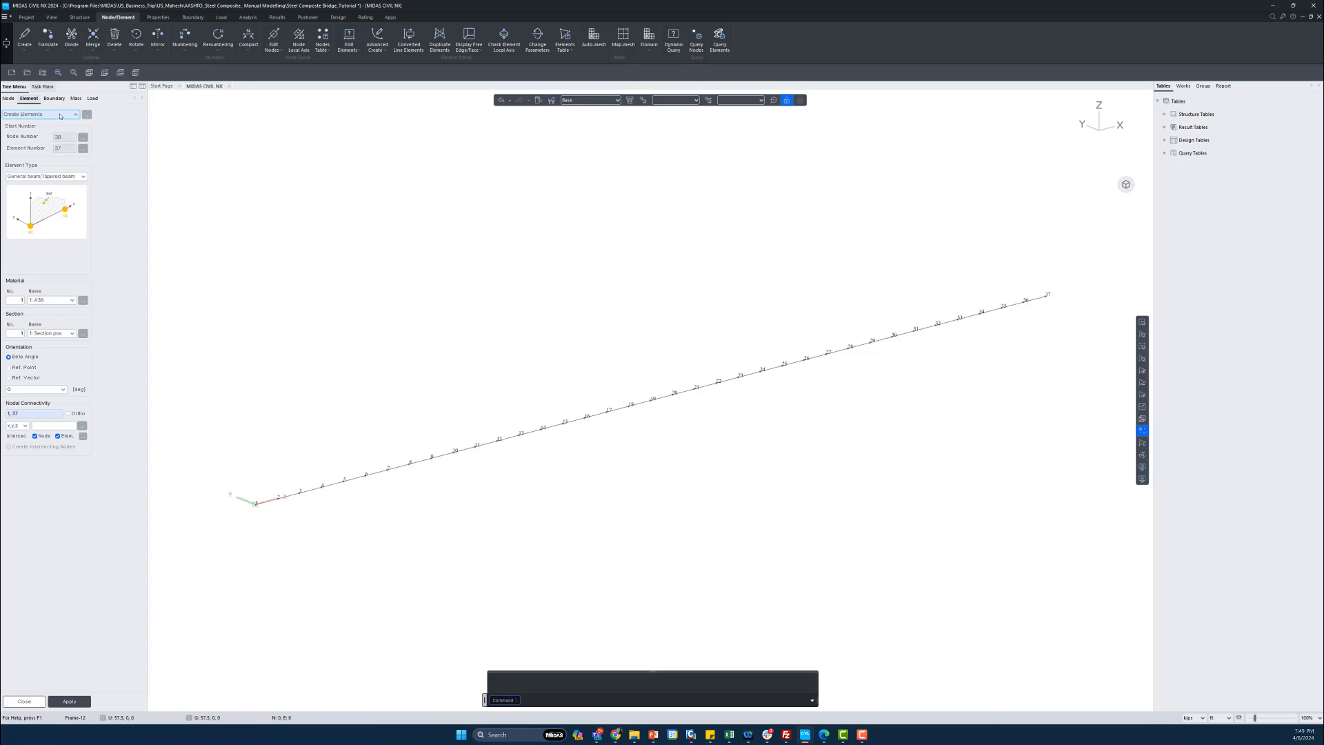
left_click(60, 115)
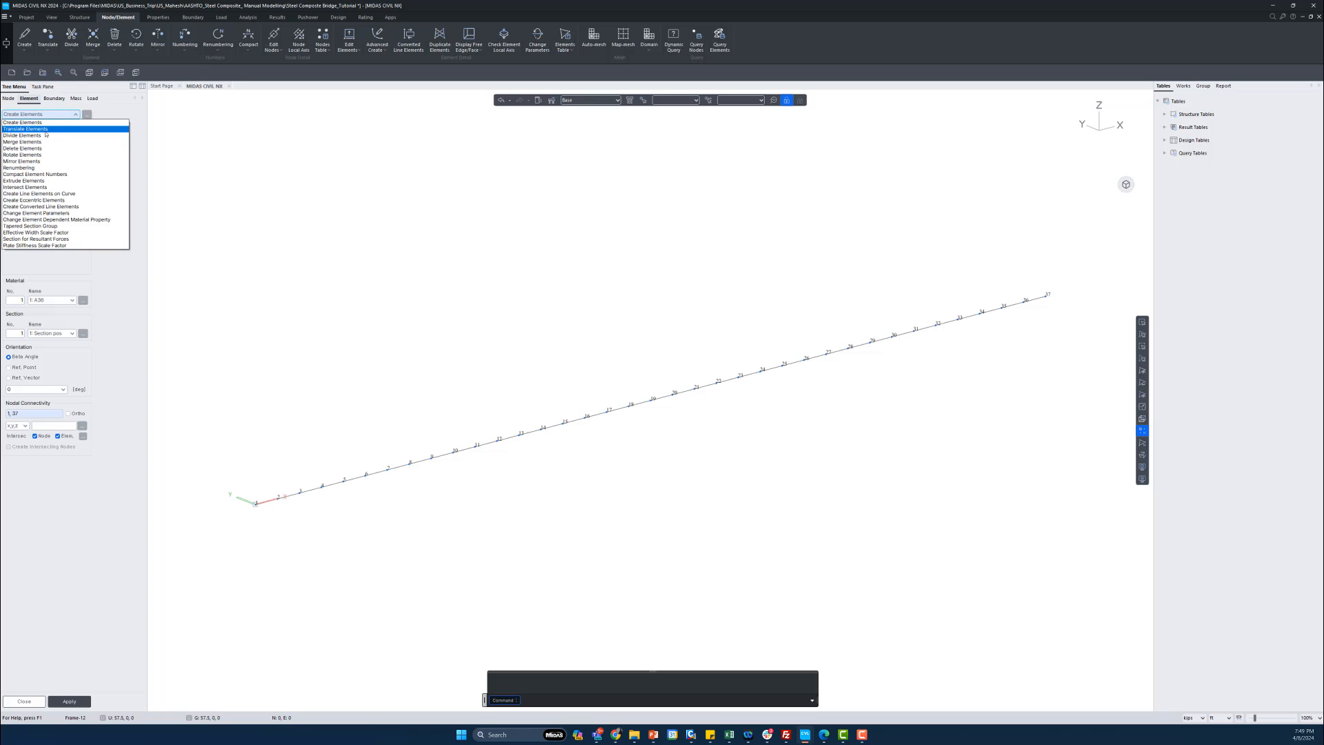
left_click(46, 130)
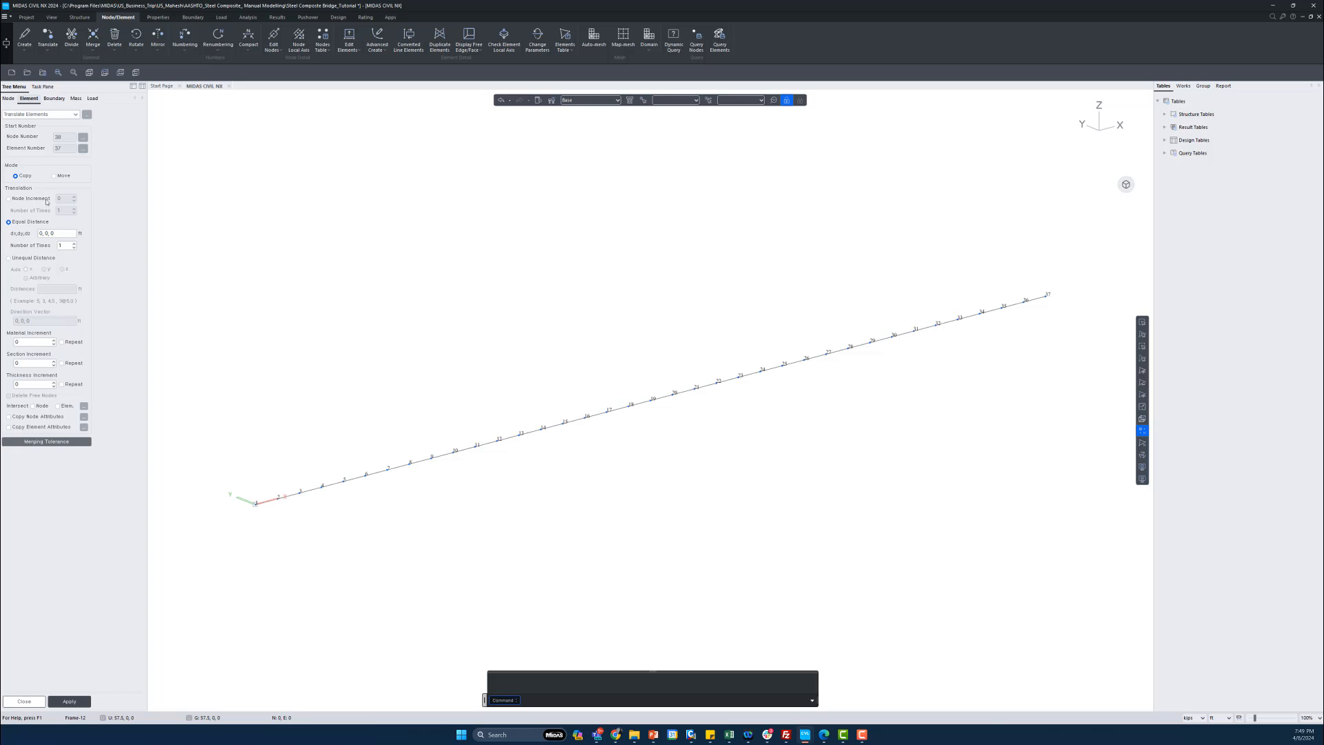
double_click(46, 234)
double_click(48, 235)
type("10")
double_click(67, 245)
left_click(42, 233)
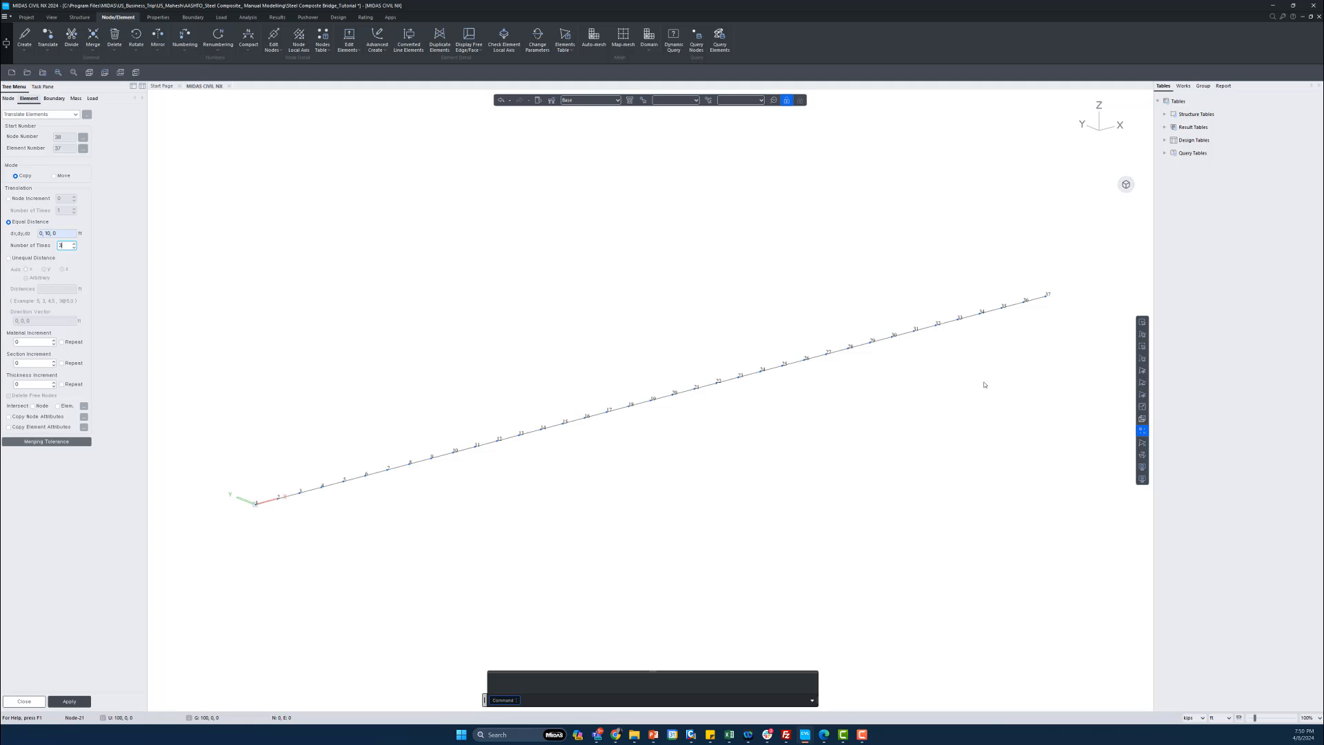
- Select the entire girder line and apply the translation to generate the parallel girders
left_click(1143, 335)
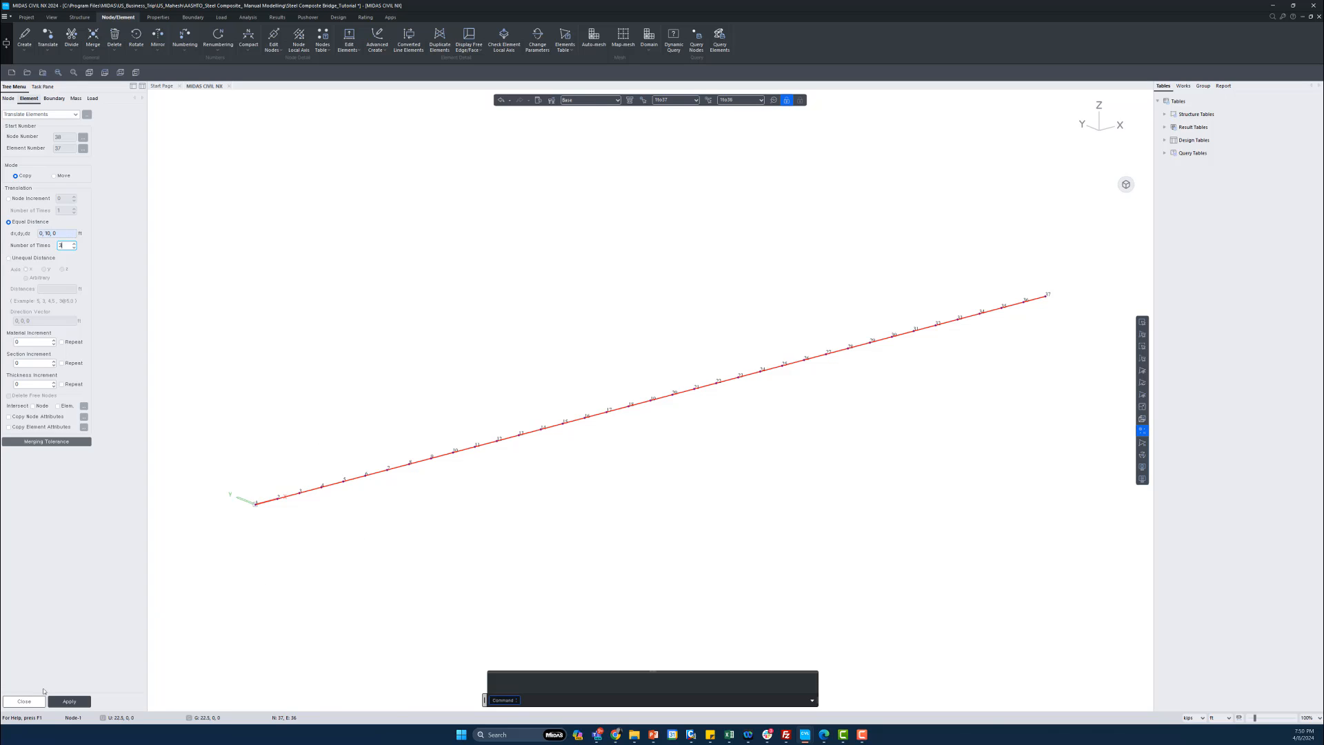
left_click(70, 702)
key("Escape")
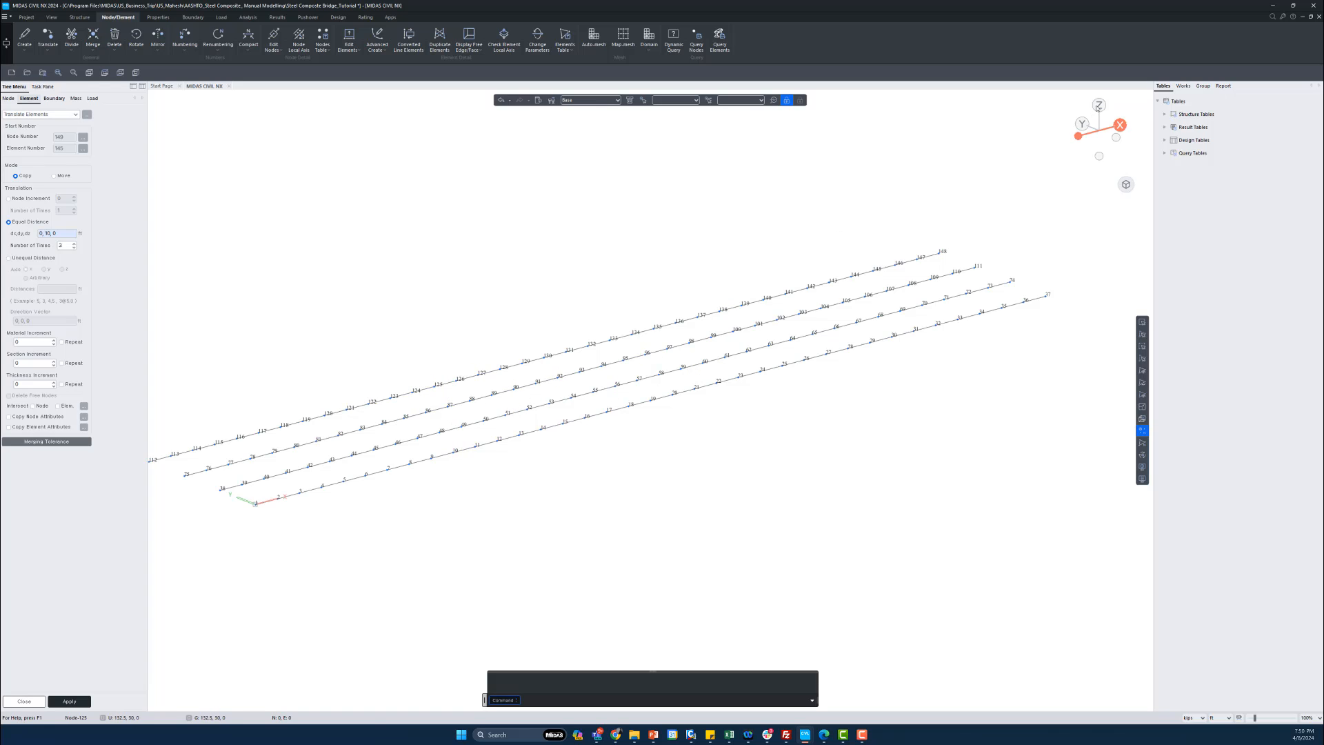
- Show the Works tree and inspect the four parallel girders as solid sections, leaving the model displayed as wireframe lines
left_click(1184, 87)
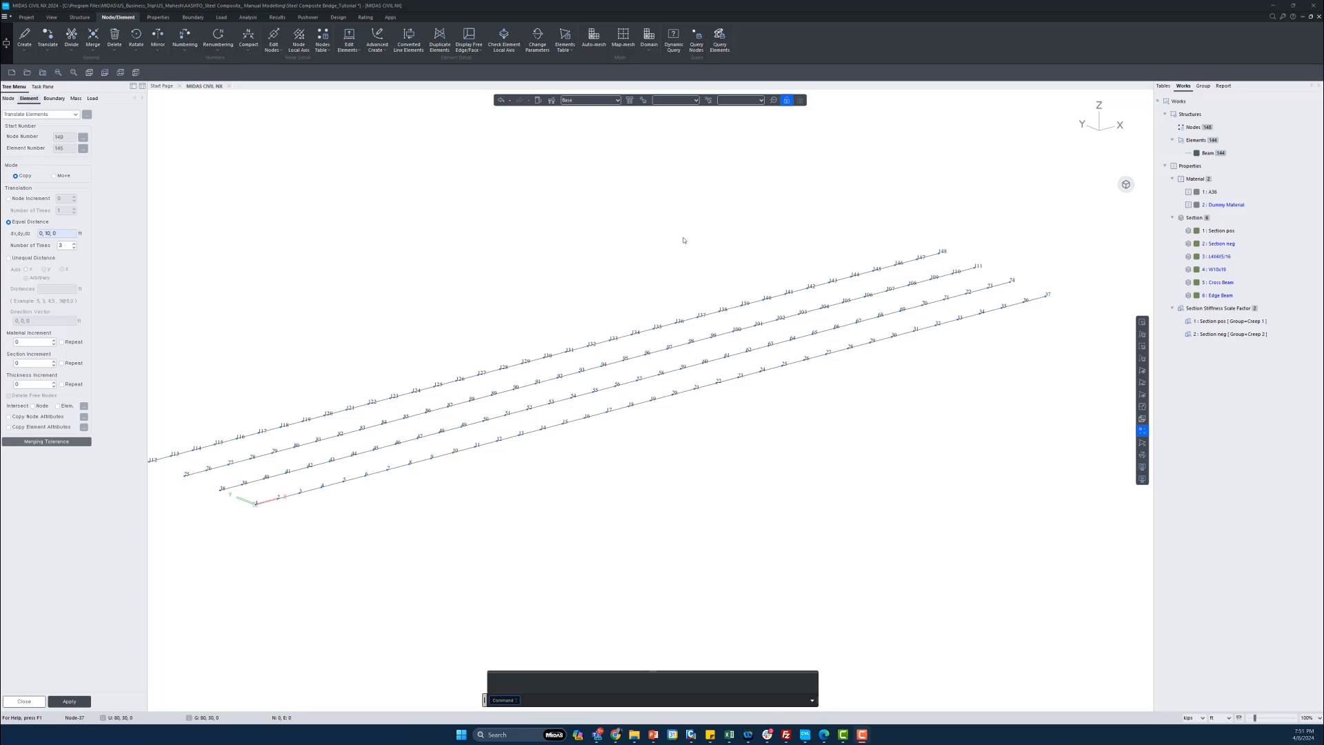
left_click(1143, 419)
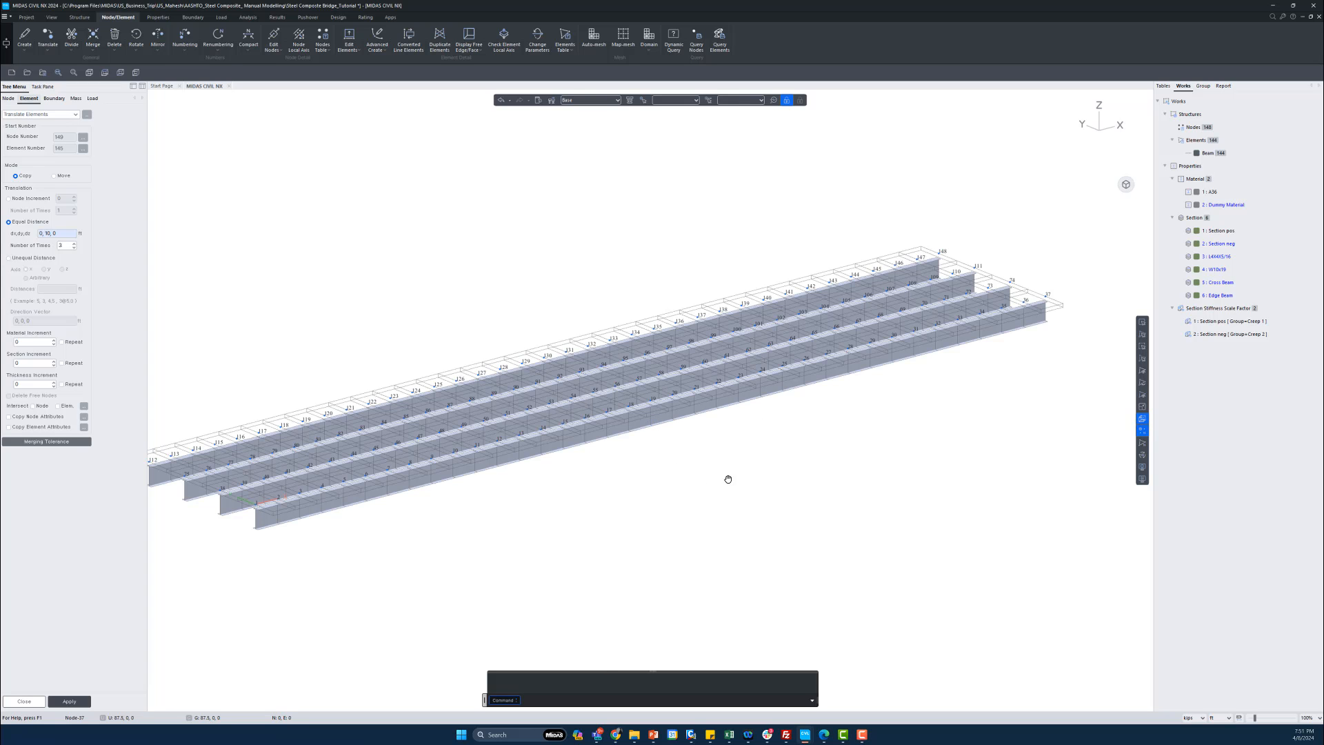
mouse_move(728, 479)
middle_mouse_down()
mouse_move(745, 491)
mouse_move(719, 497)
middle_mouse_up()
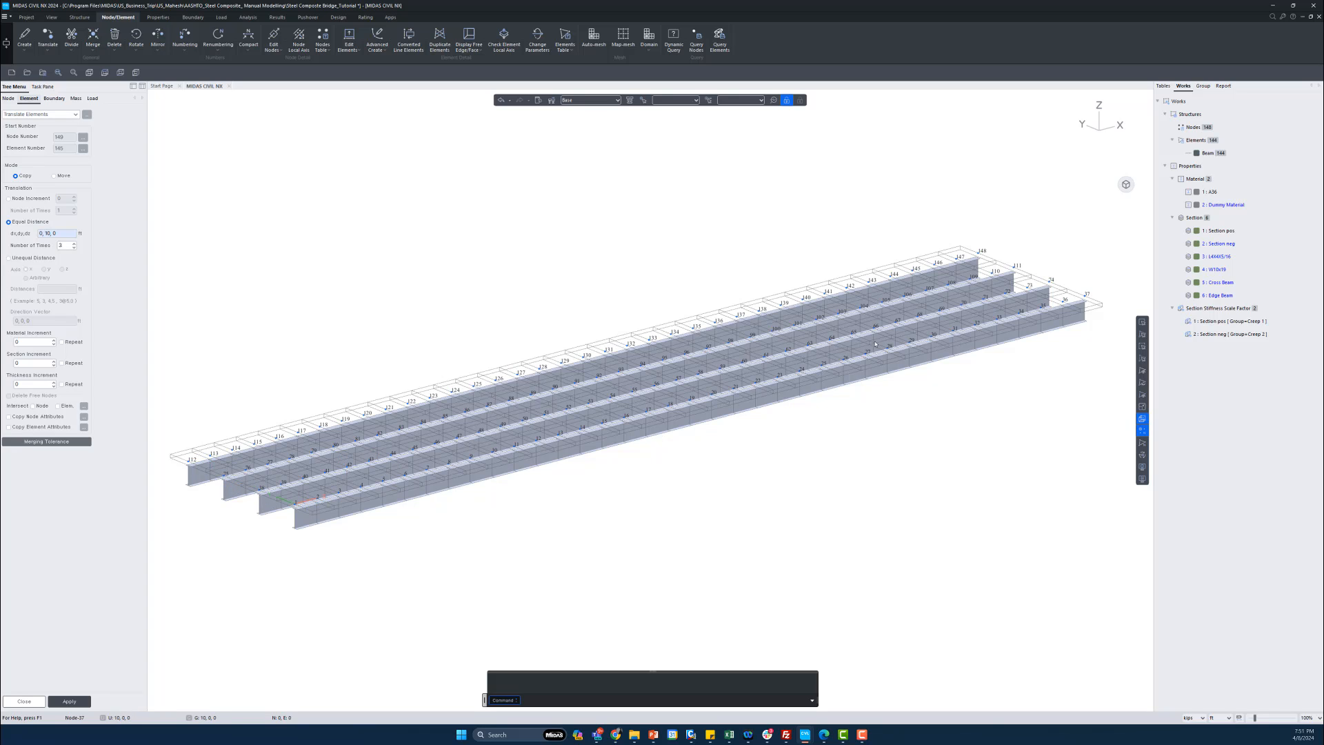
left_click(1143, 419)
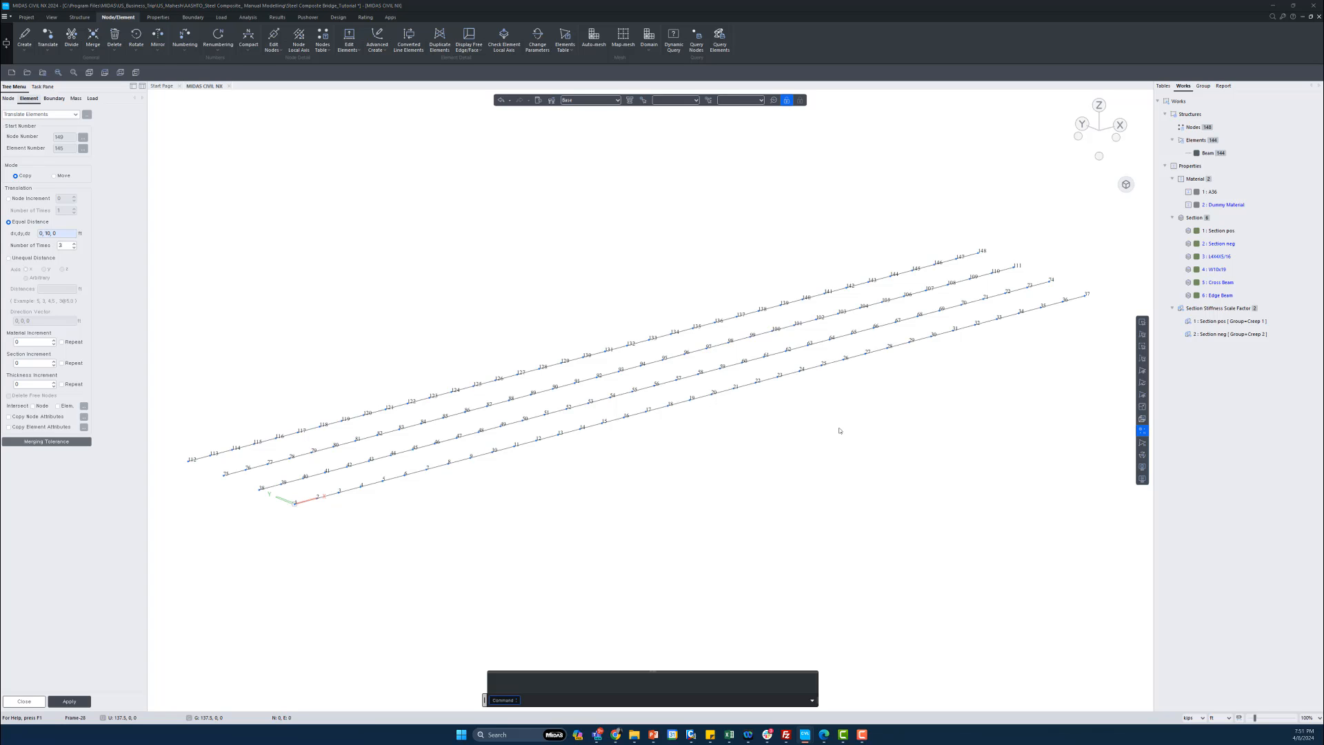
- Switch to the tutorial slides, review the Translate Nodes instructions, and return to the bridge model
key("alt+Tab")
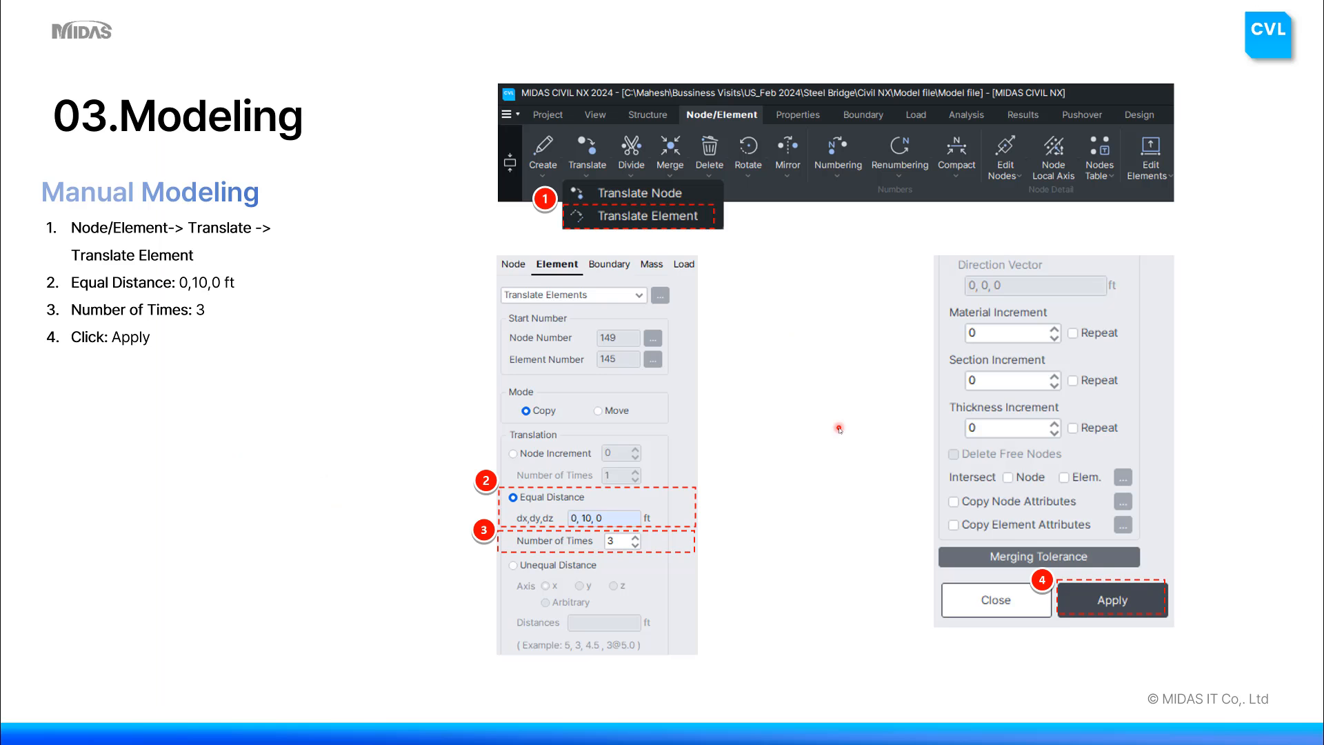
key("Right")
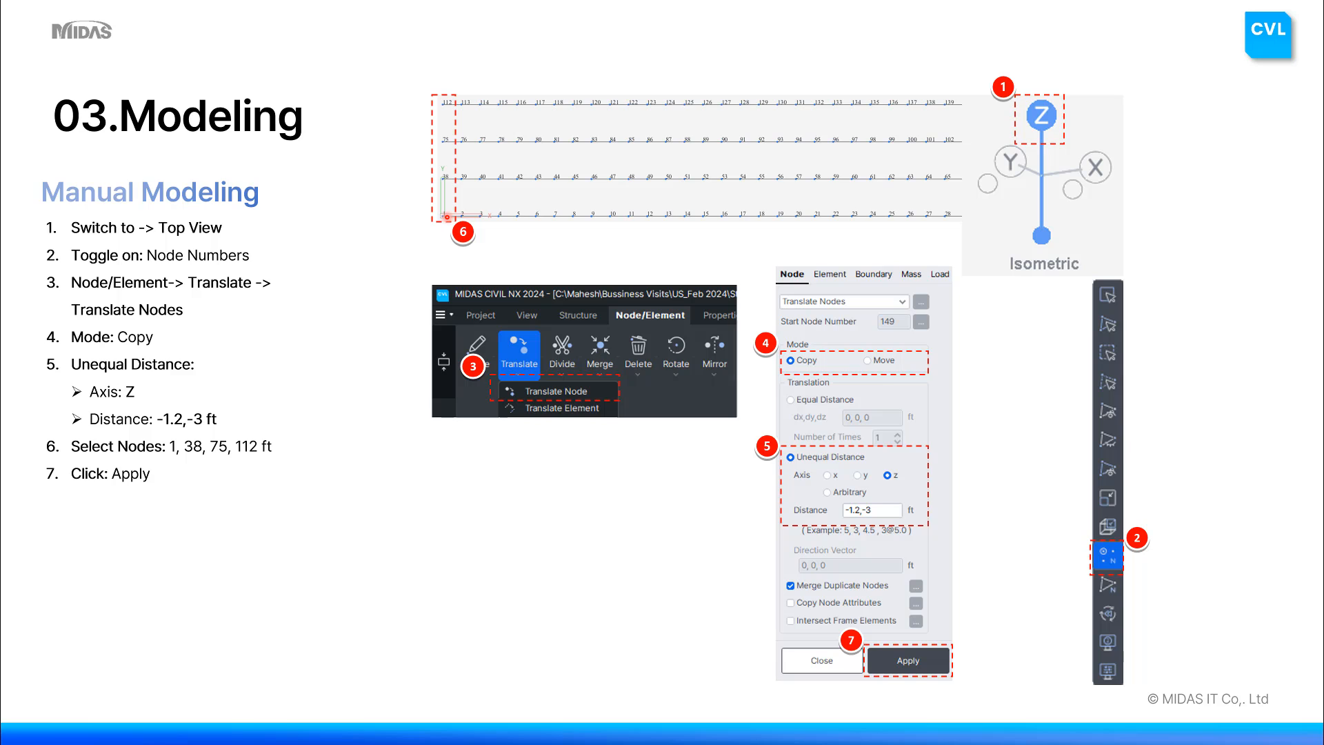
key("alt+Tab")
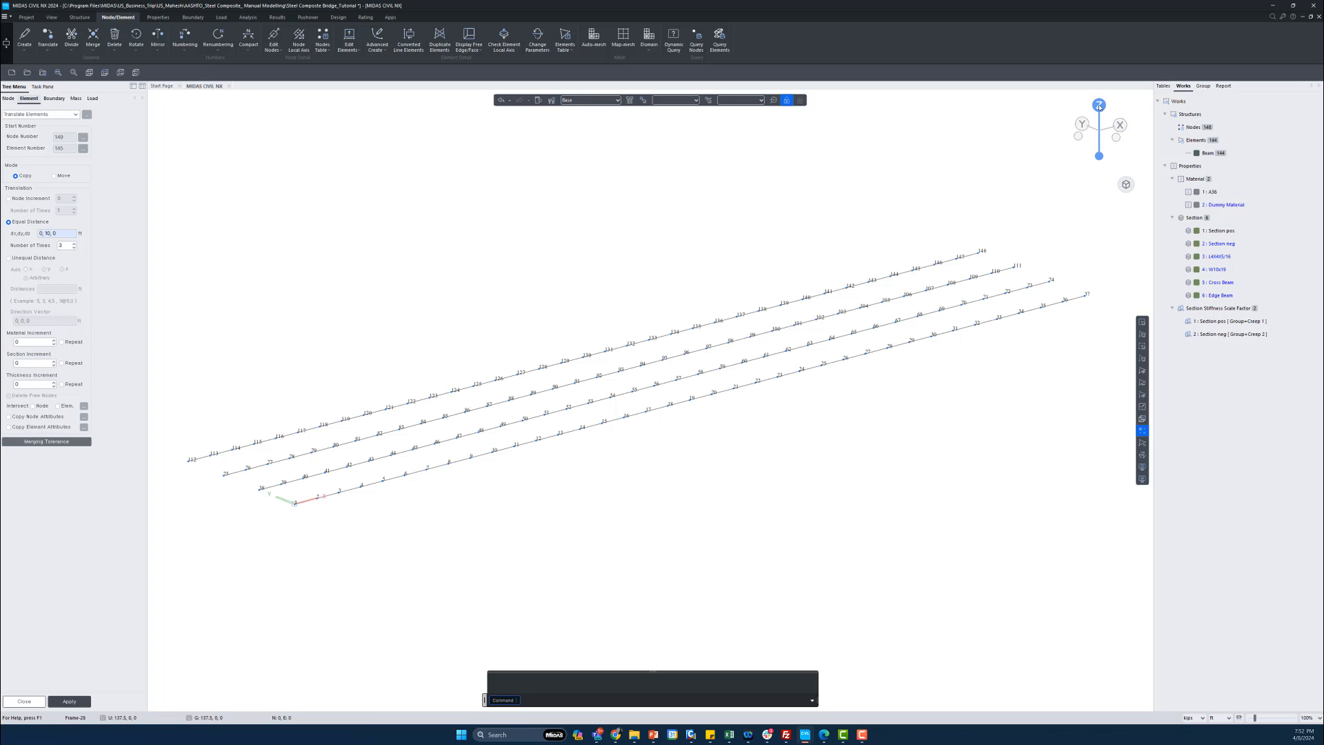
- In top view, set up Translate Nodes in copy mode with unequal distances of -1.2, -3 ft along the z axis
left_click(1099, 105)
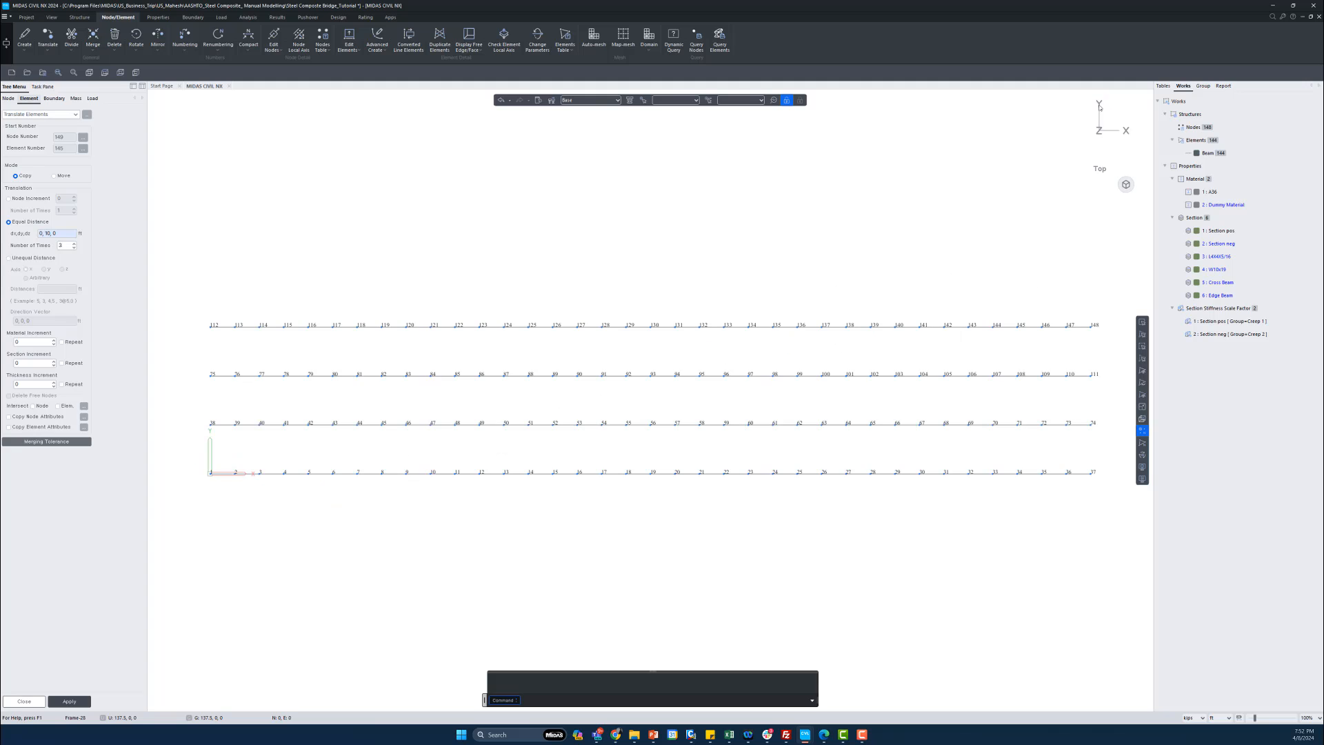
left_click(9, 100)
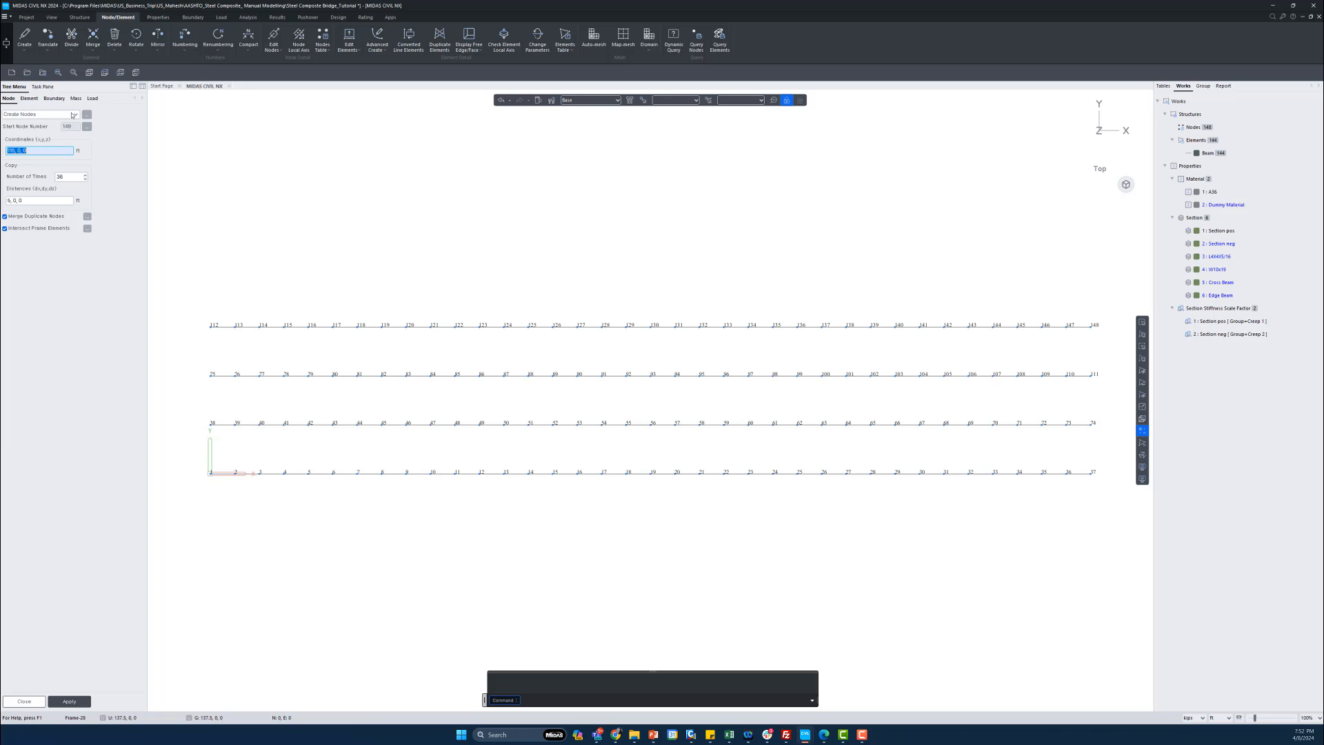
left_click(47, 40)
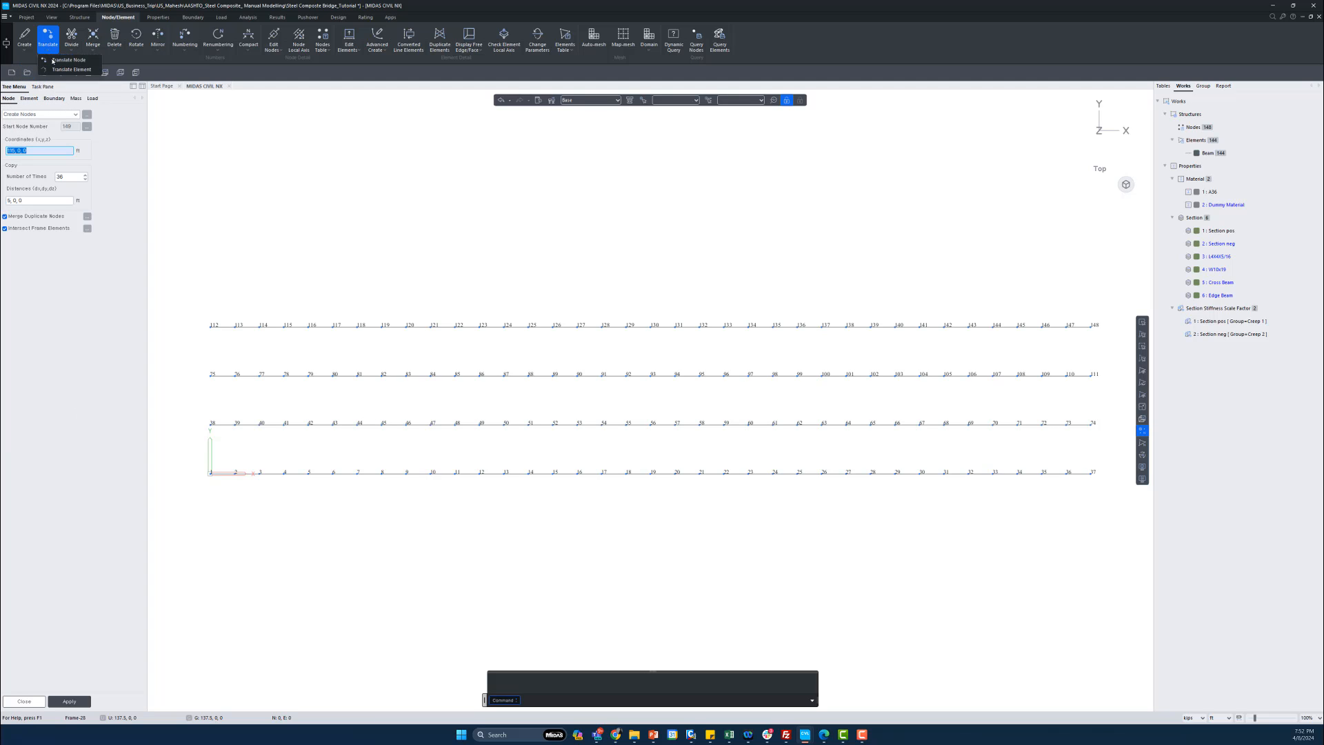
left_click(67, 115)
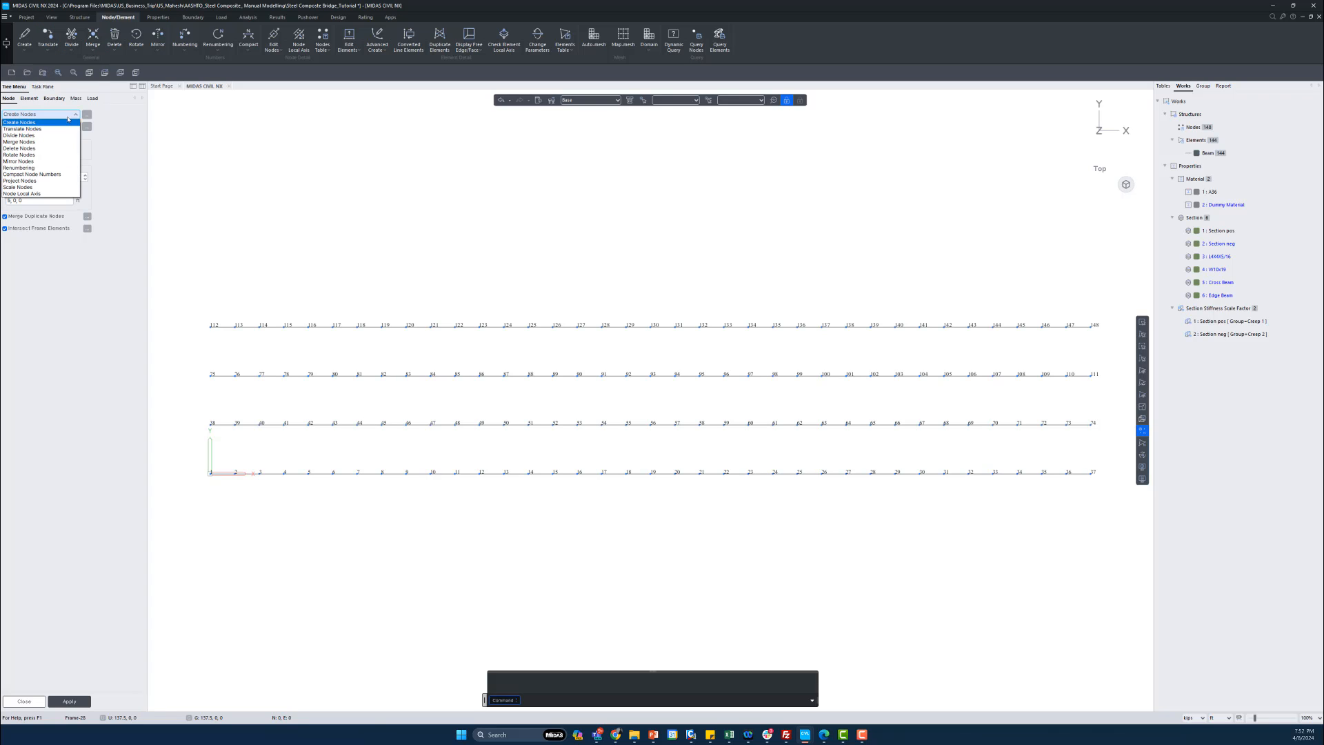
left_click(51, 134)
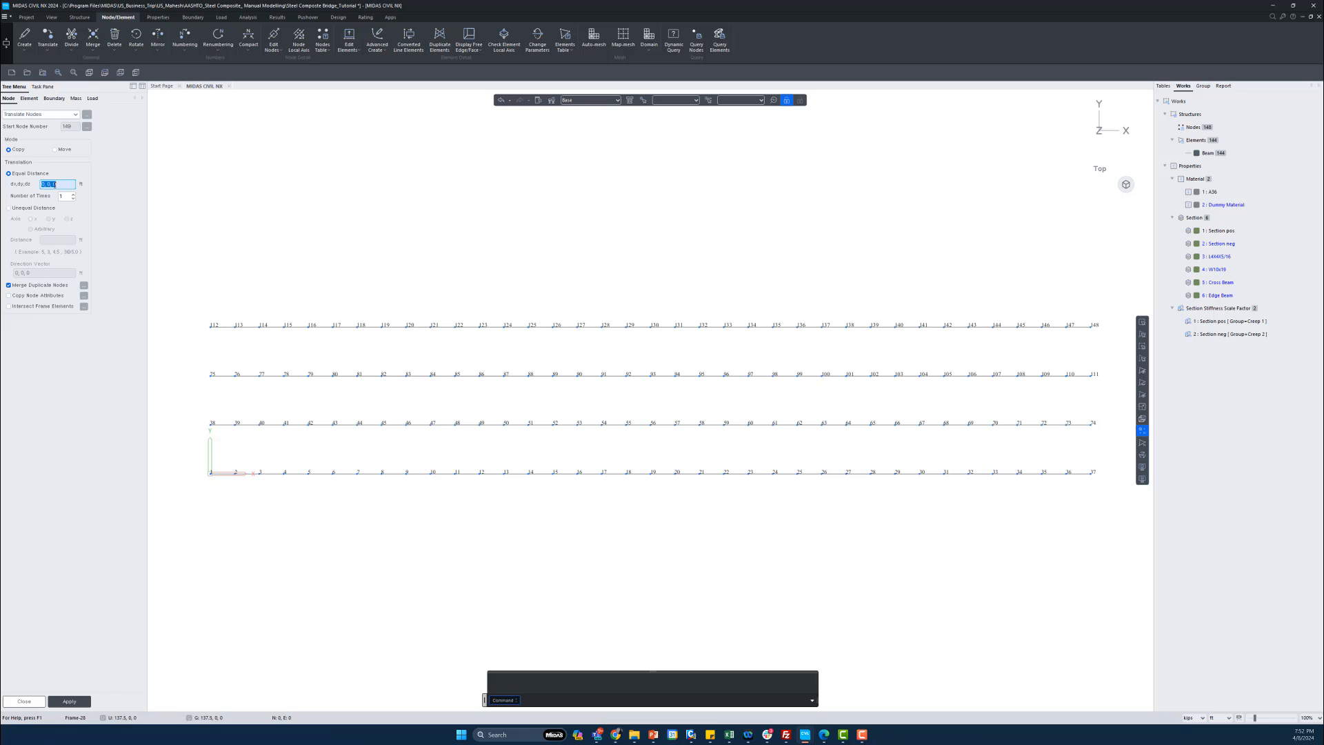
left_click(17, 209)
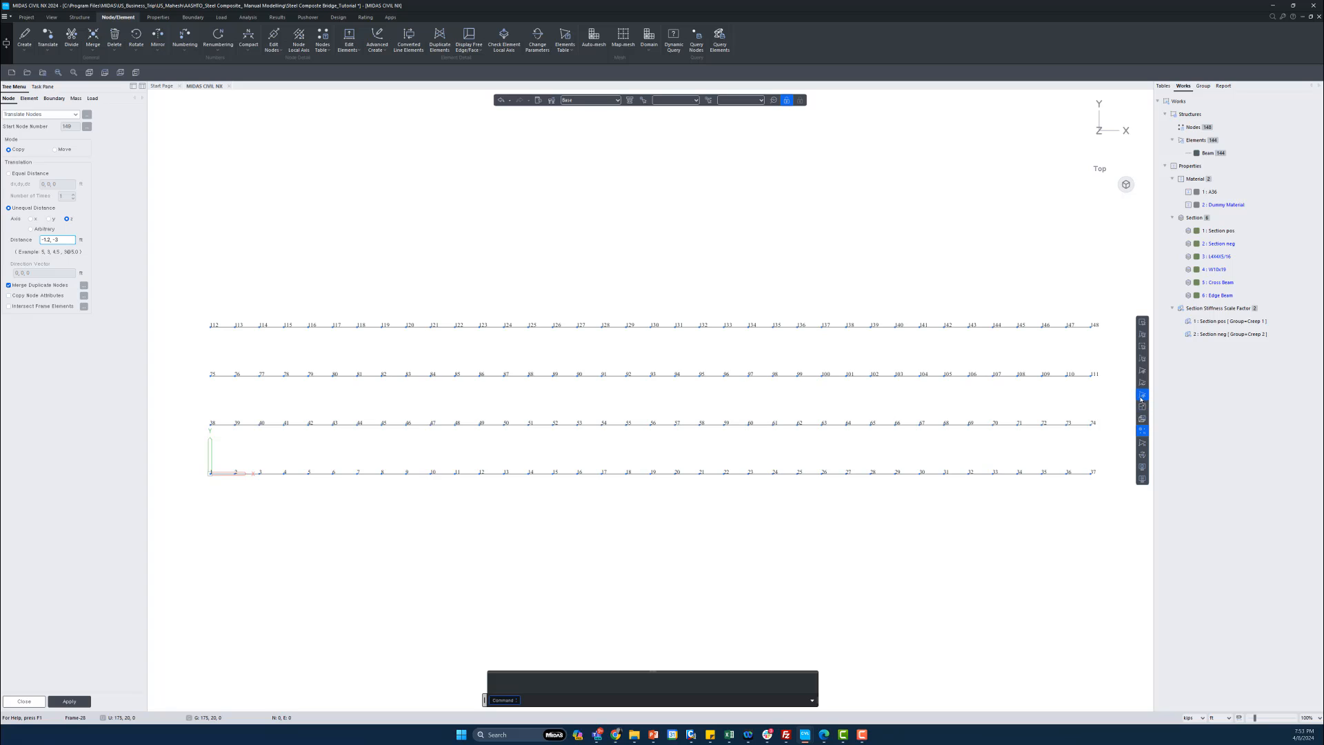
- Select the girder start nodes 1, 38, 75 and 112 and apply the translation to copy them downward
left_click(1143, 325)
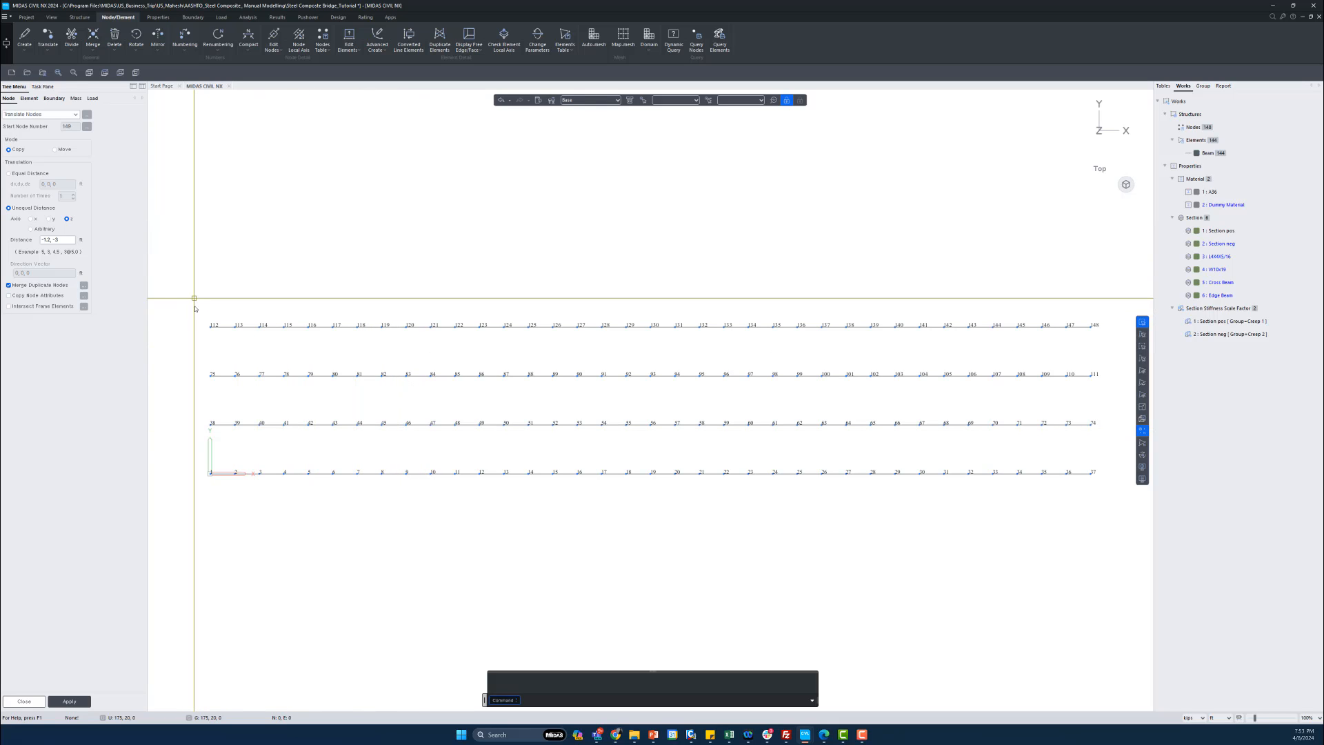
left_click_drag(201, 337, 220, 494)
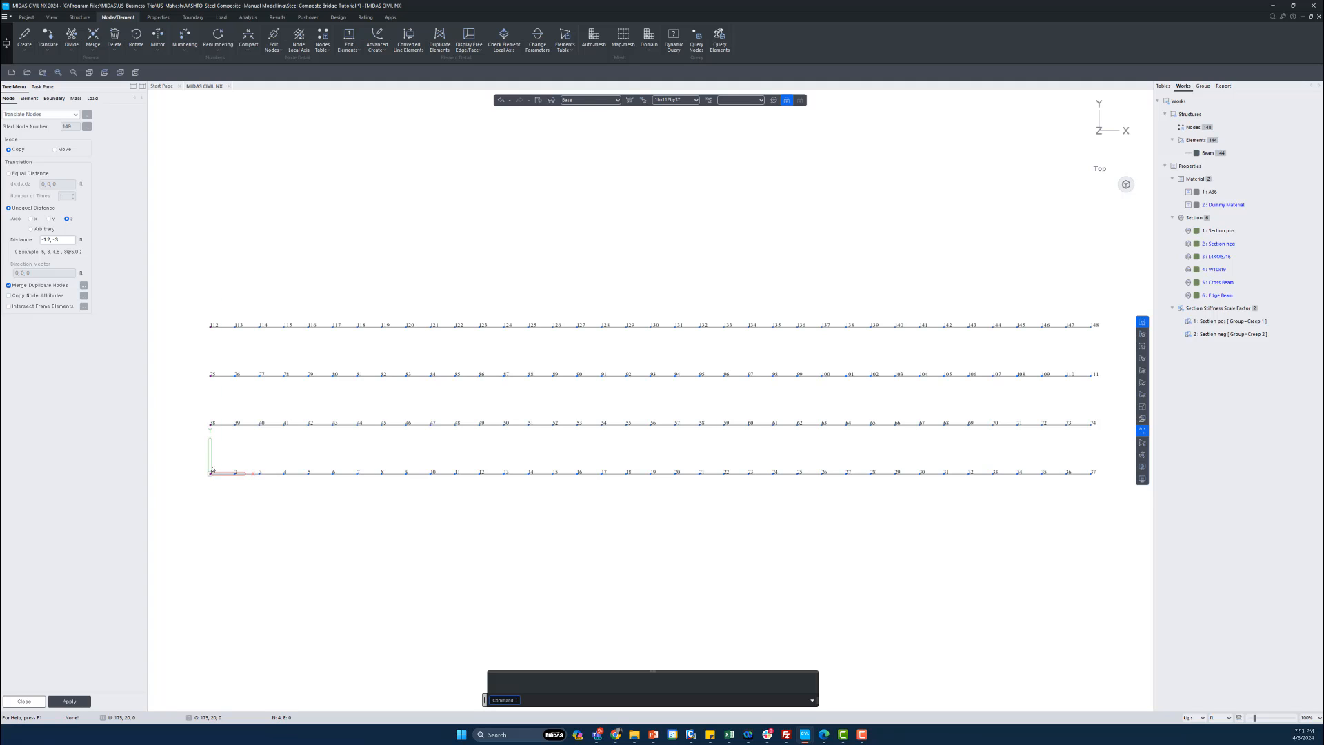
scroll(208, 434, "up", 5)
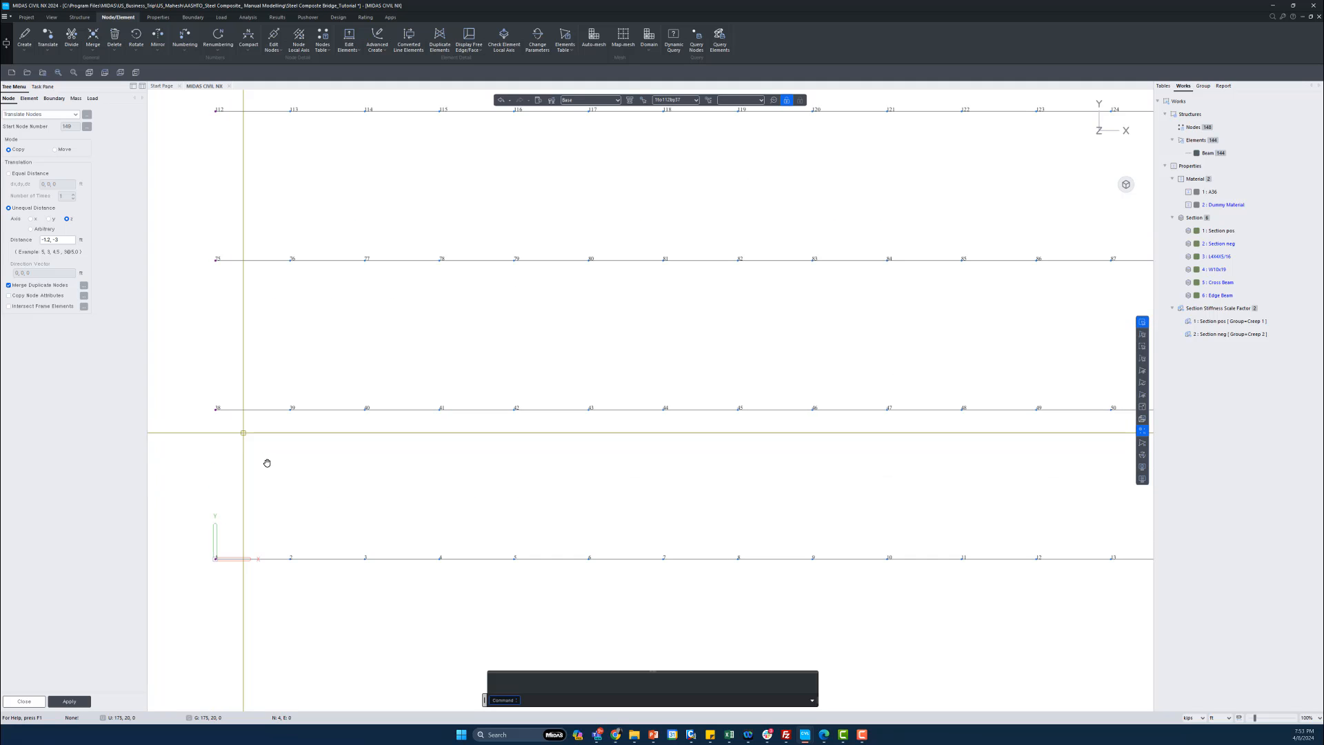
middle_click_drag(267, 463, 291, 494)
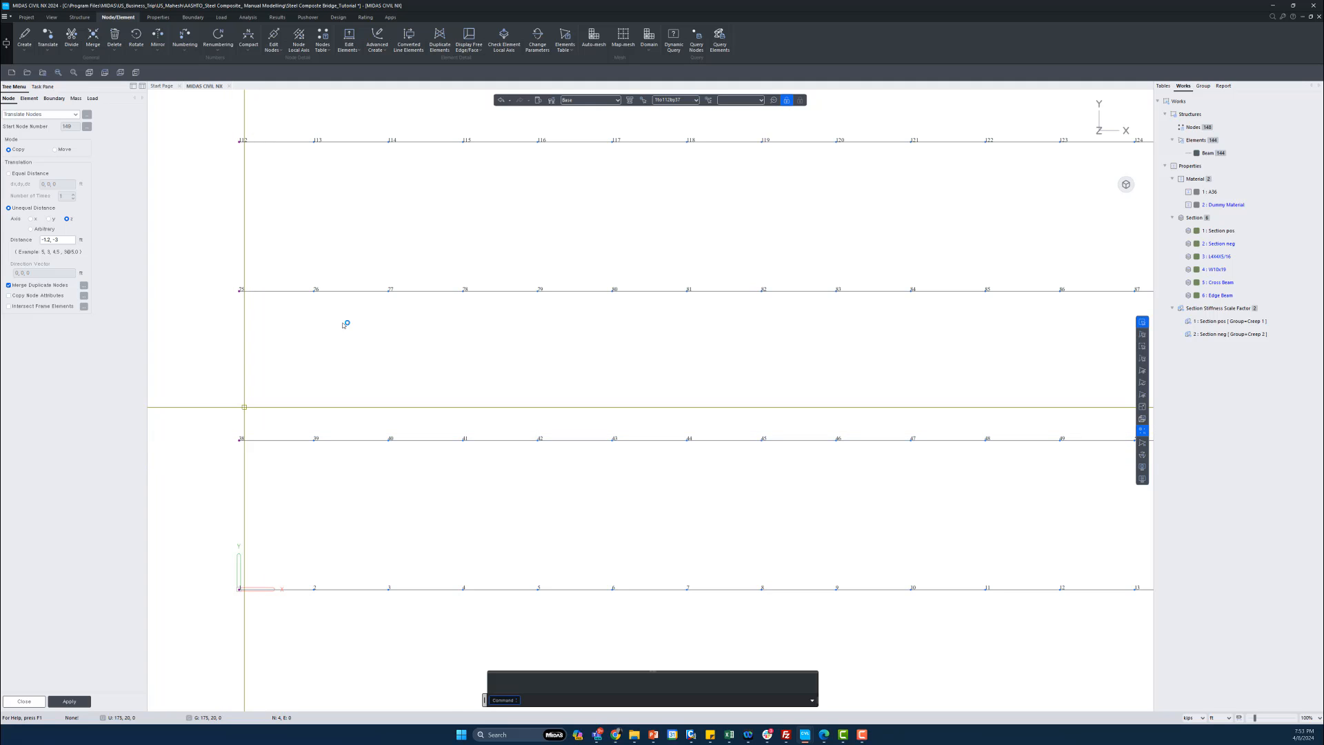
left_click(683, 103)
type("1 38 75 112")
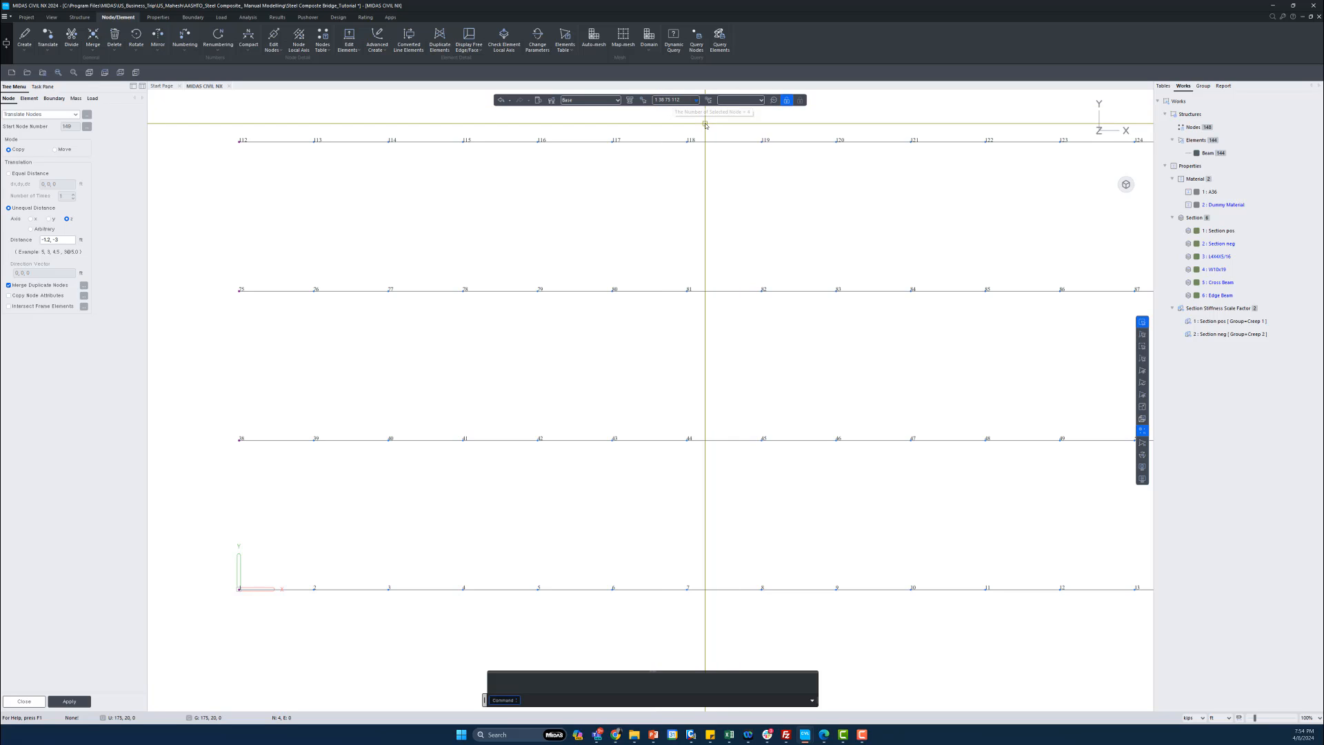
key("Return")
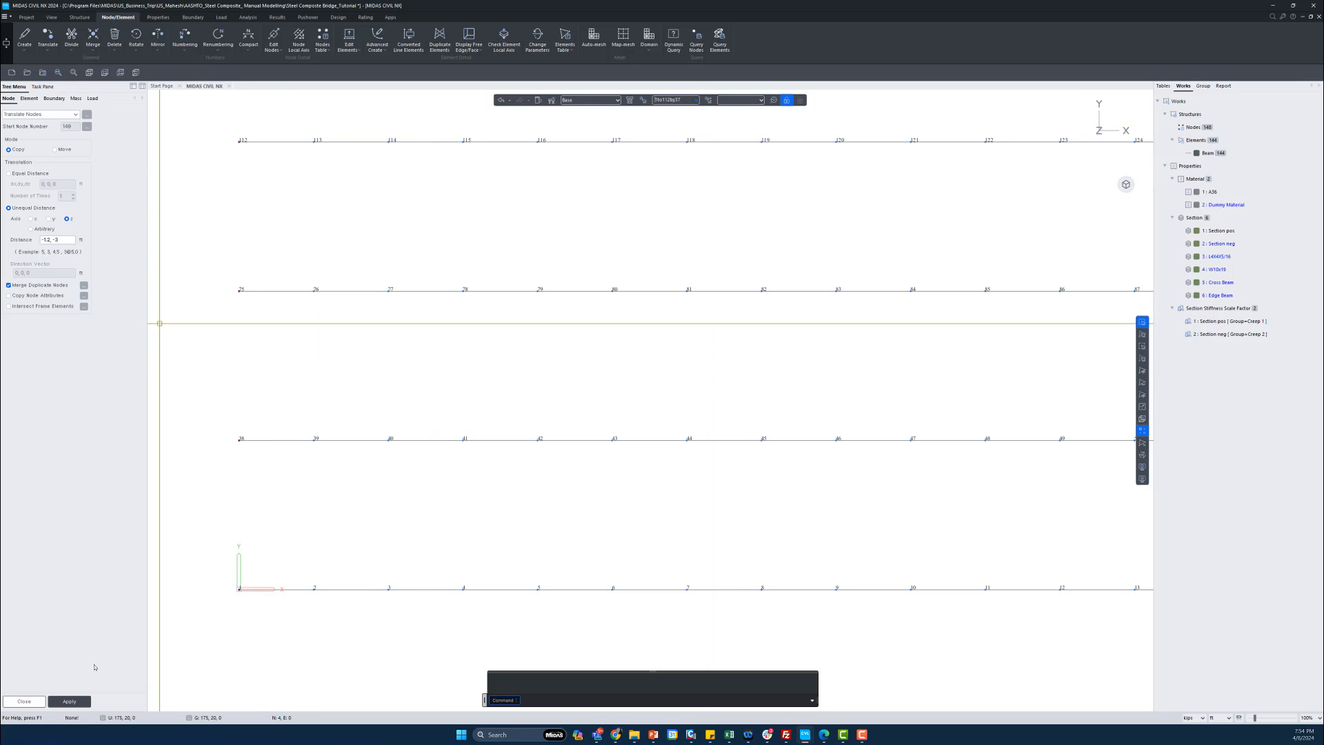
left_click(73, 702)
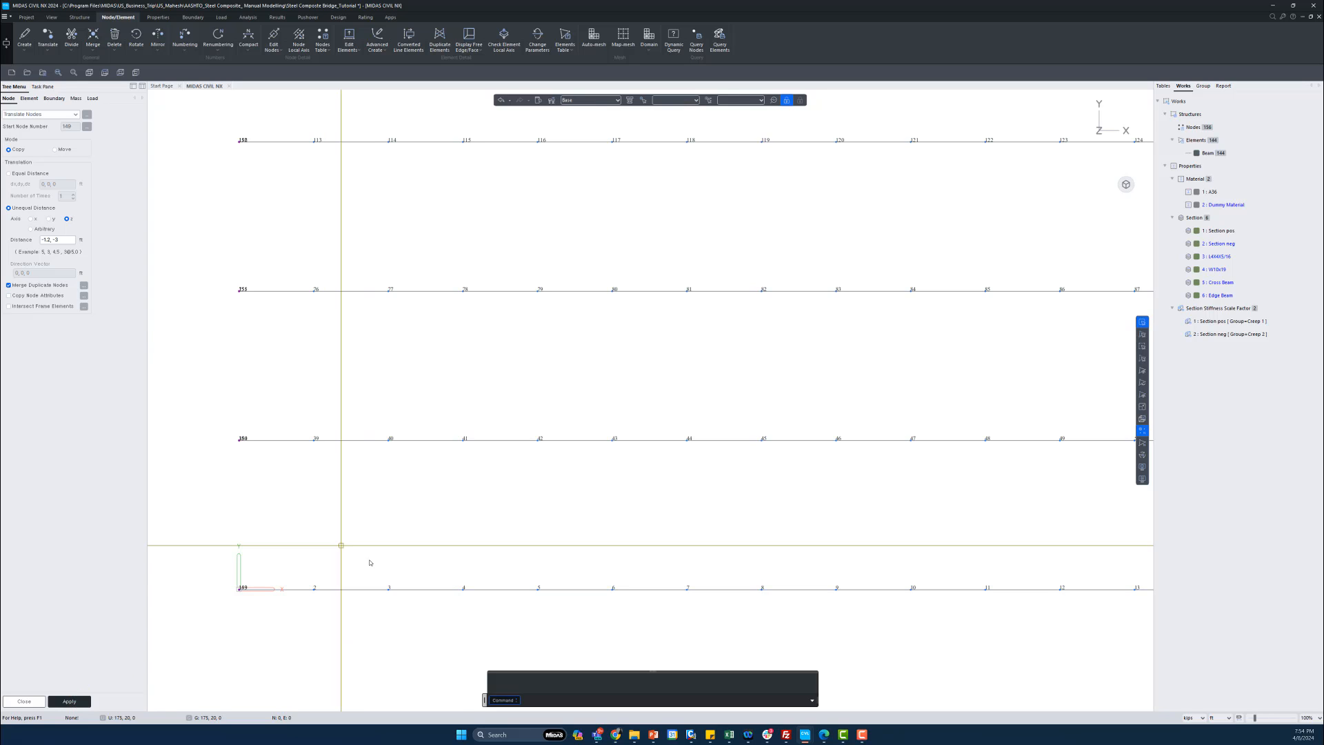
- Inspect the copied nodes below the girder ends in isometric view and query the lowest node under node 112
left_click(1126, 185)
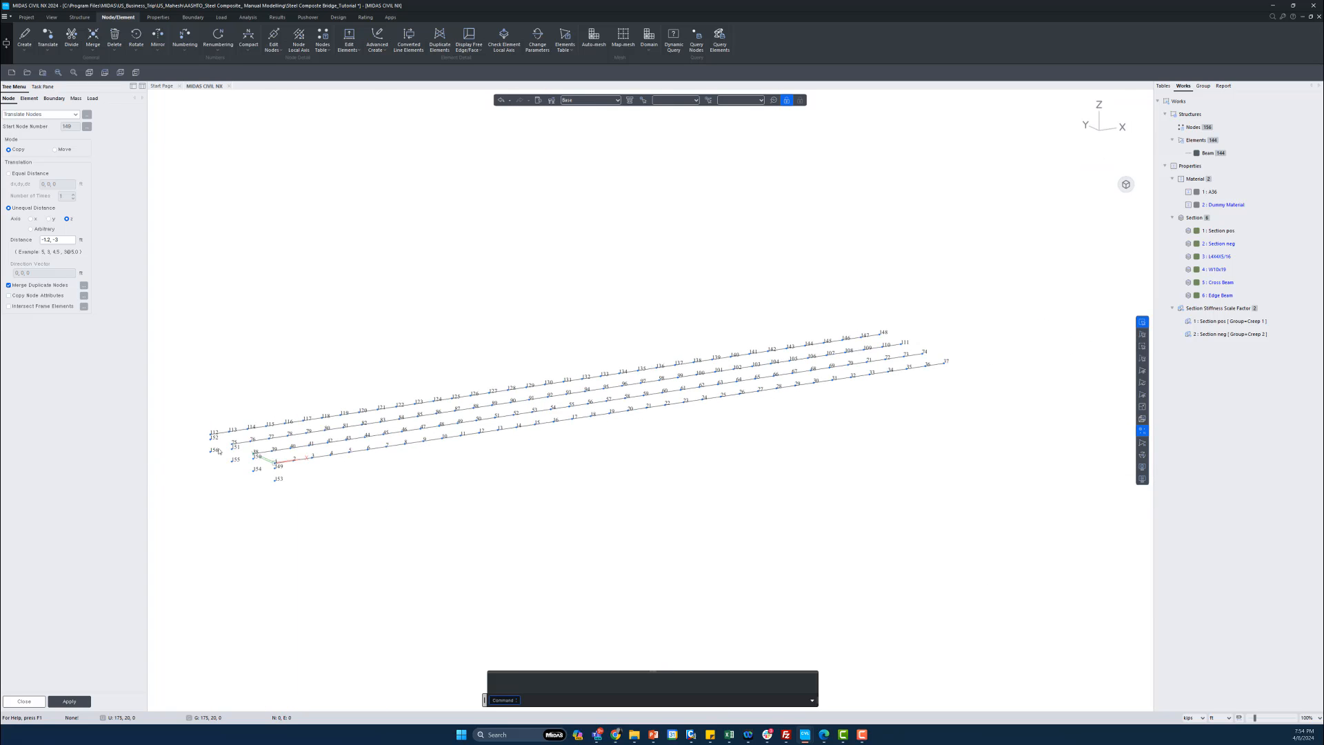
scroll(219, 452, "up", 3)
scroll(218, 451, "up", 1)
scroll(222, 431, "up", 1)
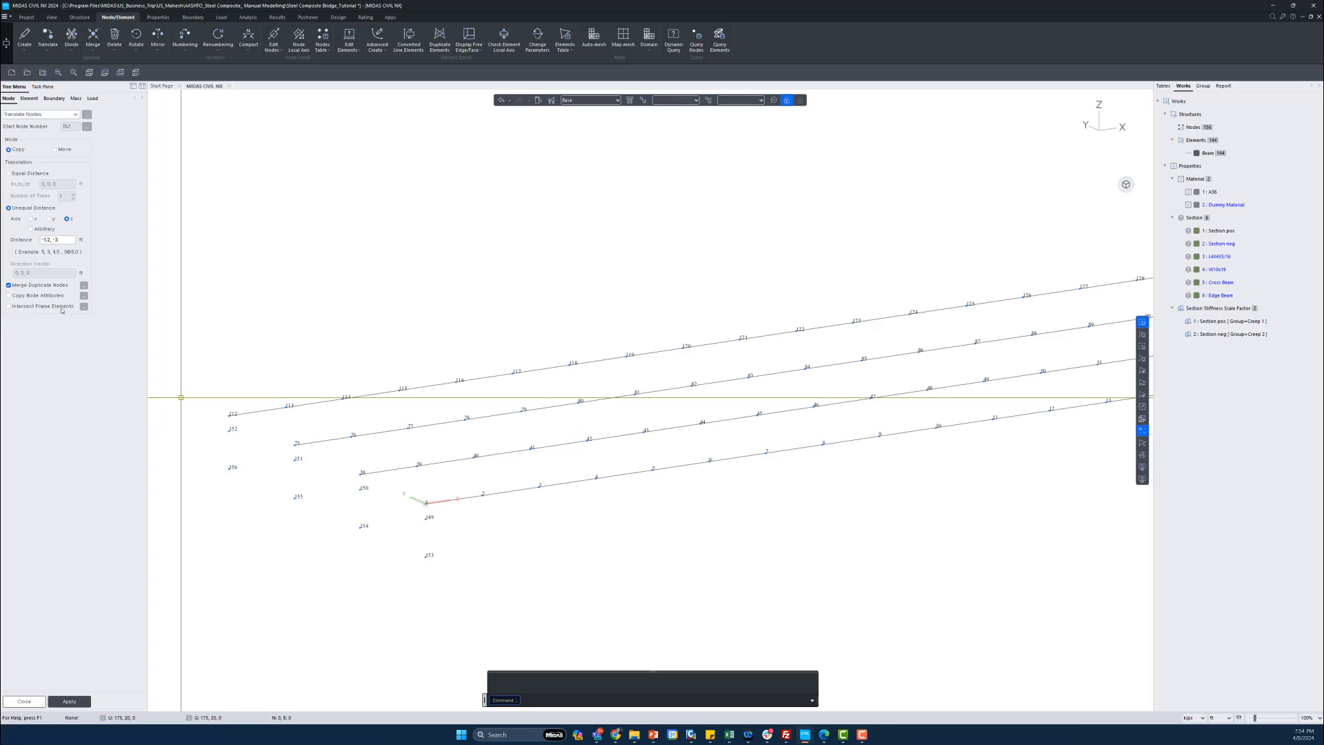
left_click(226, 474)
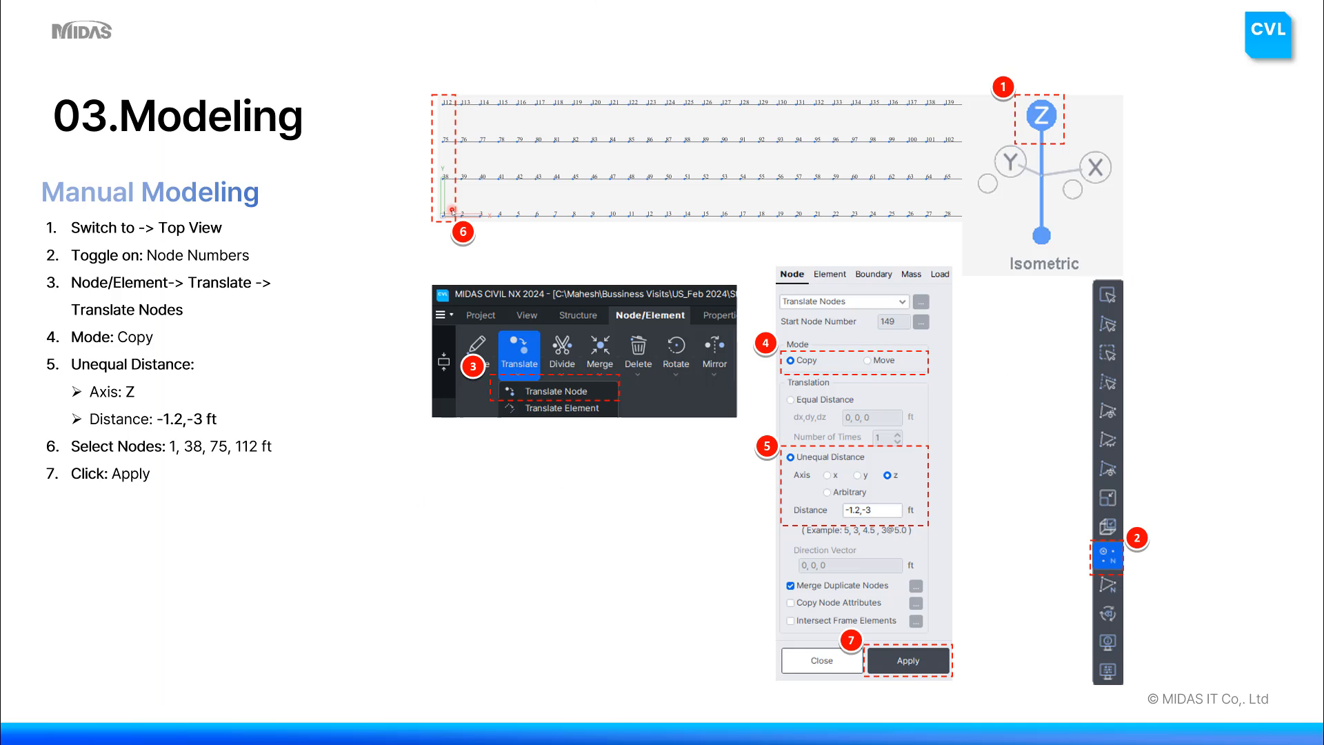
- Review the next tutorial slide and create the upper cross-frame beam from node 152 to node 149 with material A36 and section W10x19
key("Right")
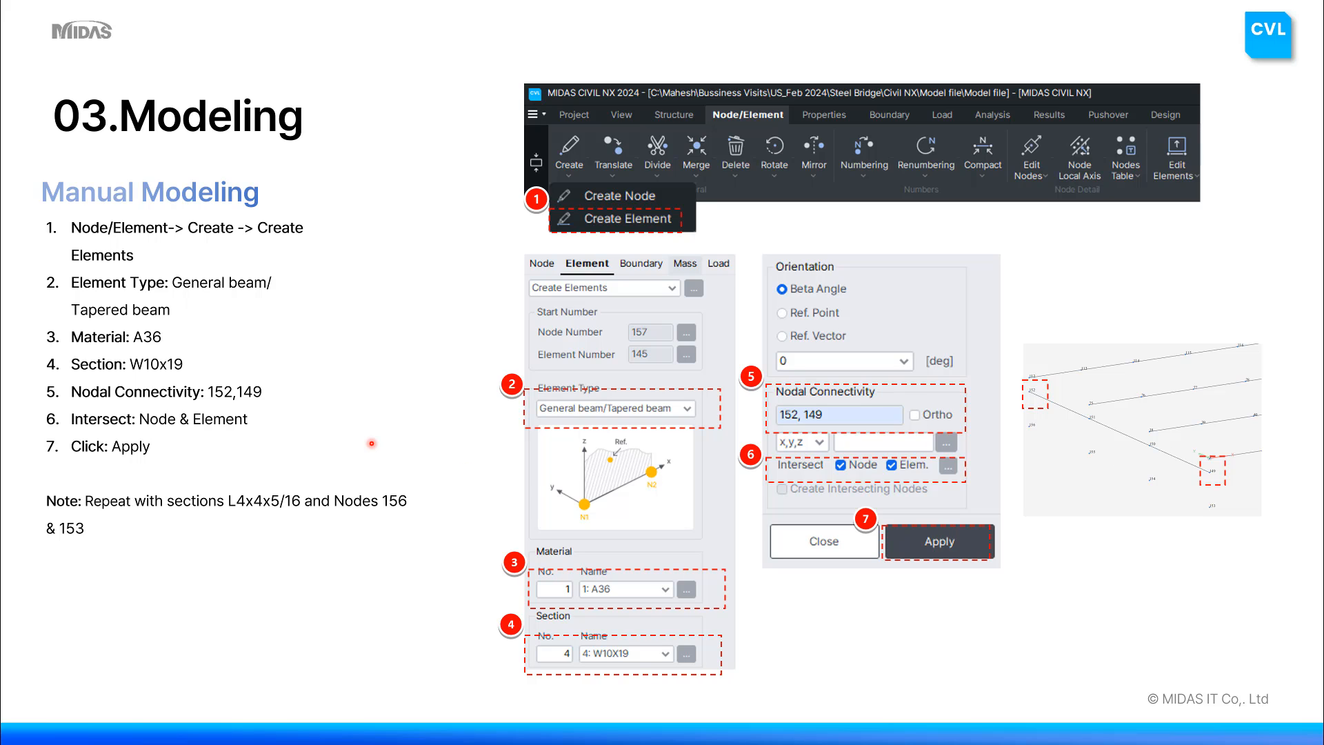
key("alt+Tab")
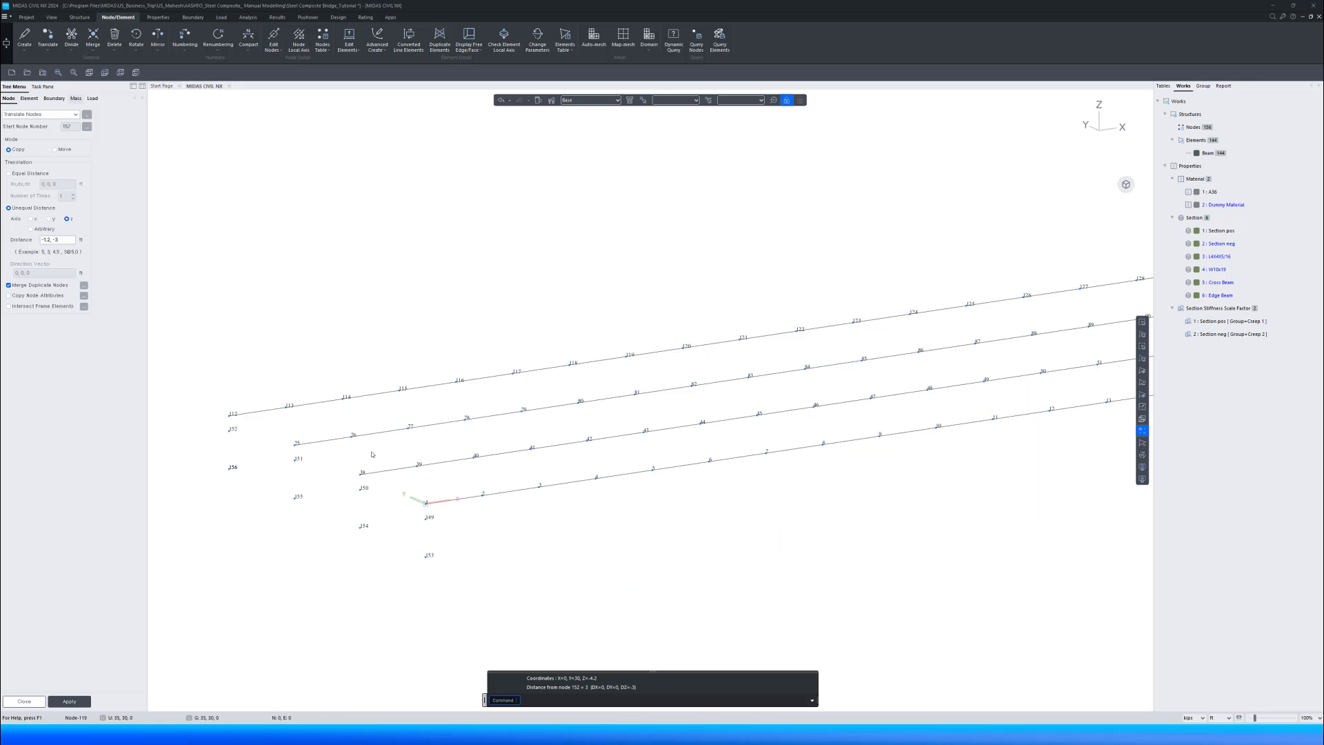
left_click(29, 98)
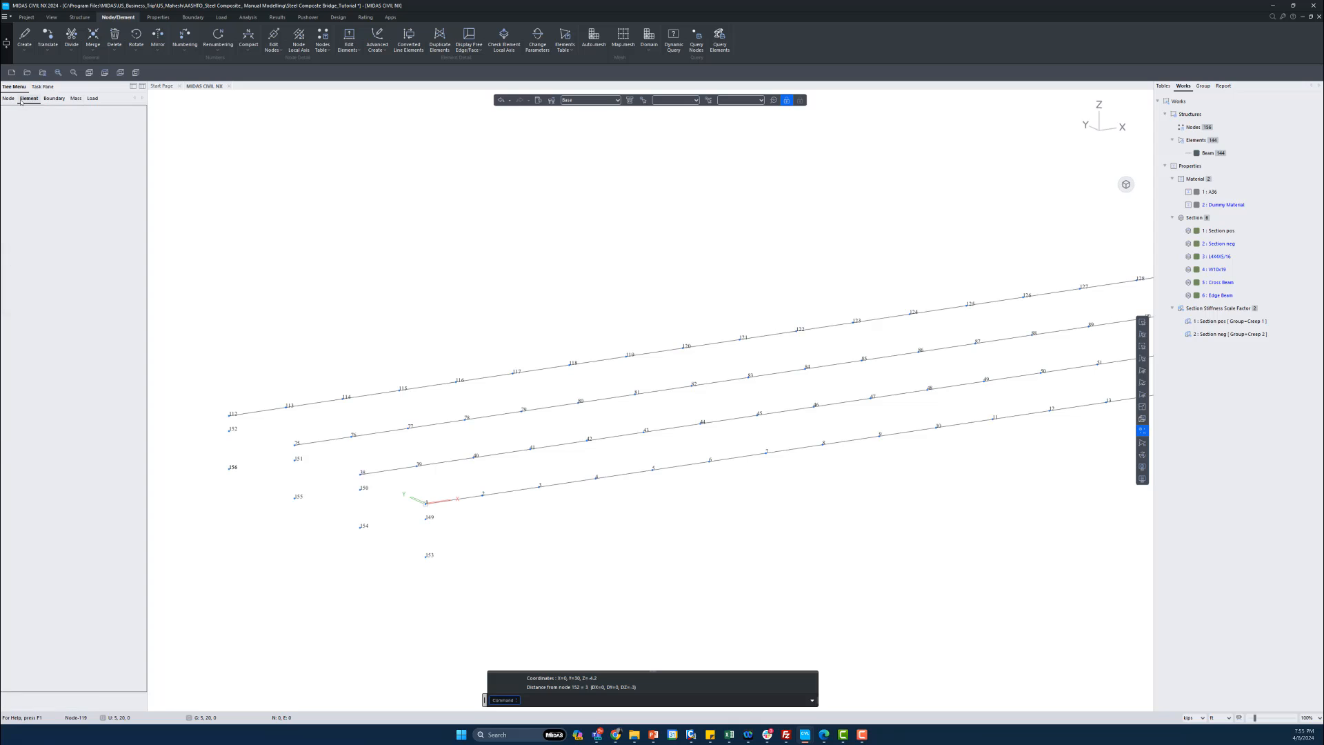
left_click(52, 114)
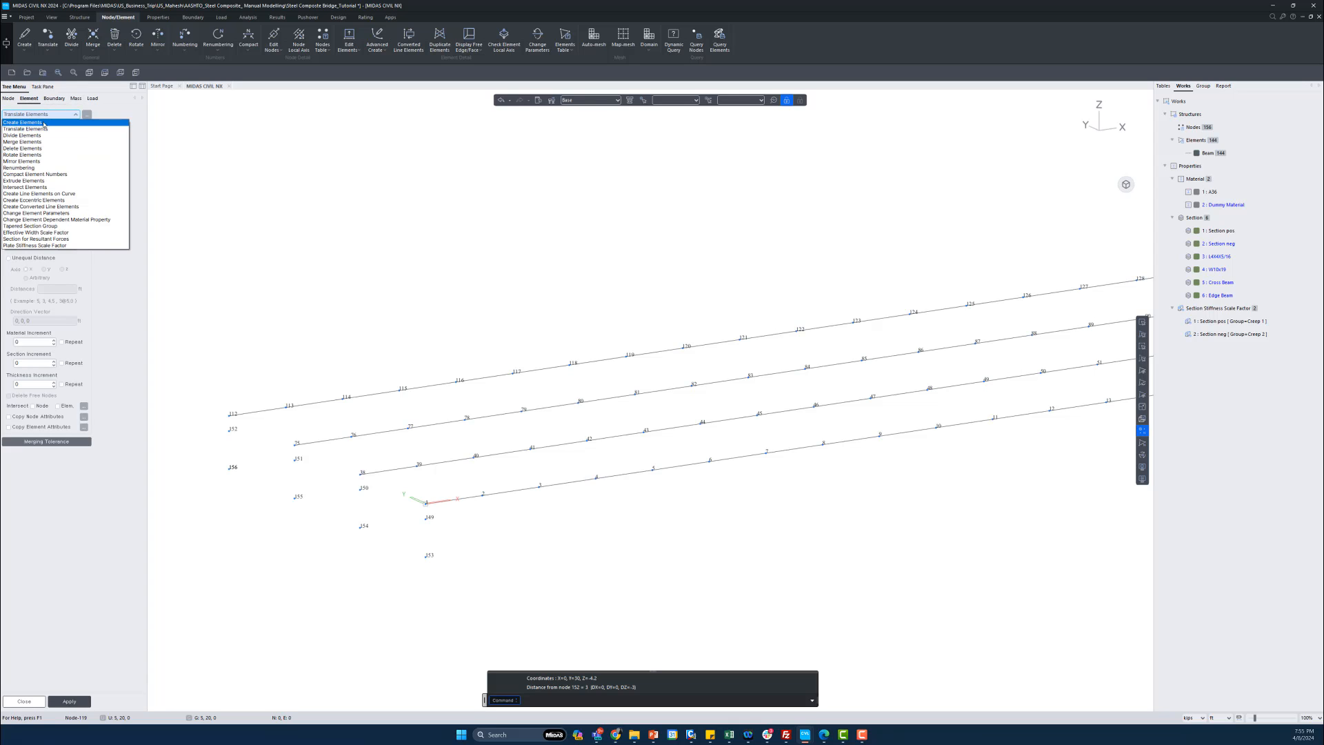
left_click(44, 125)
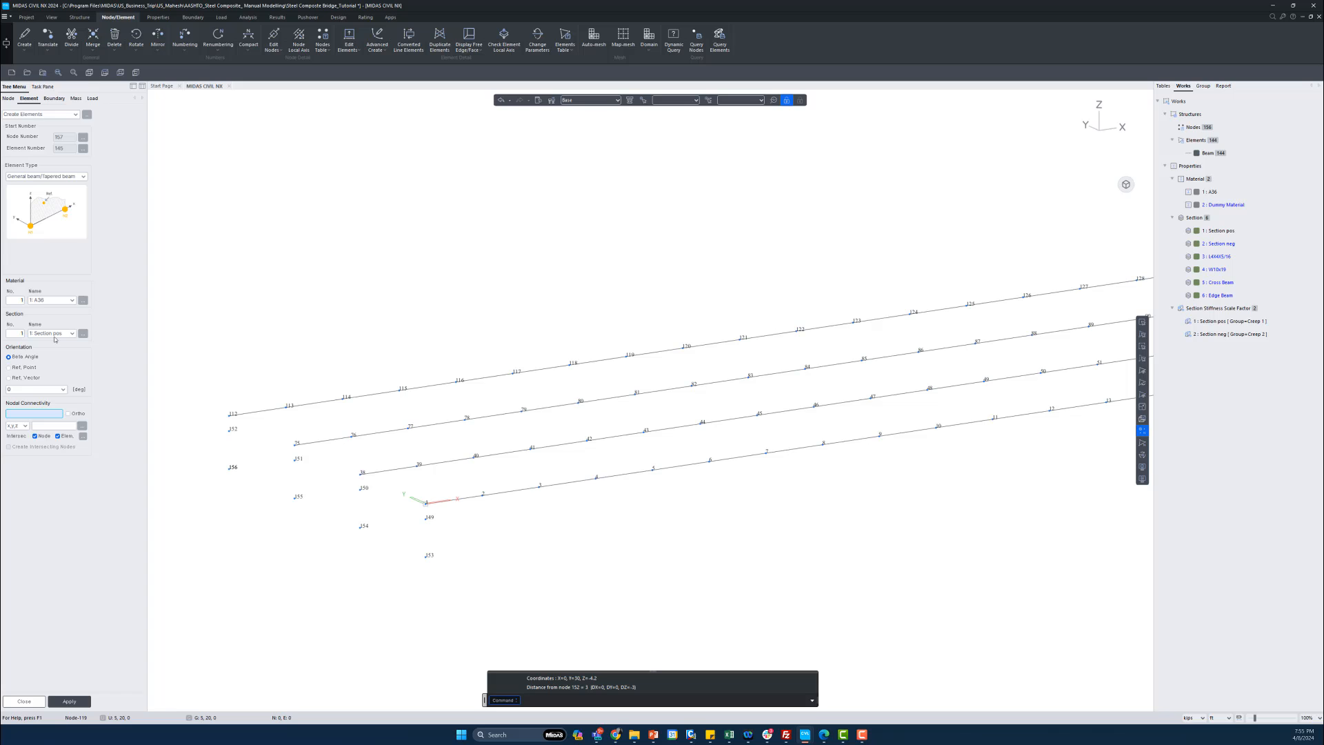
left_click(54, 337)
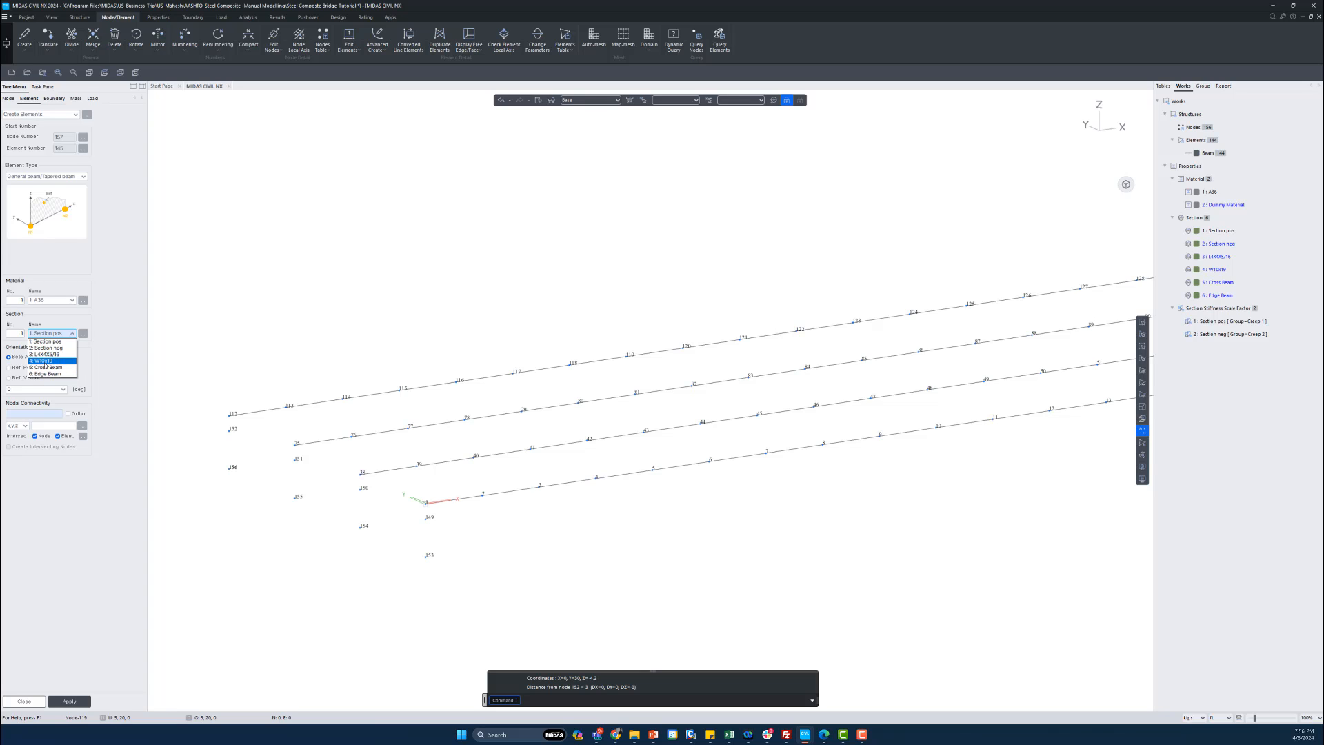
left_click(45, 362)
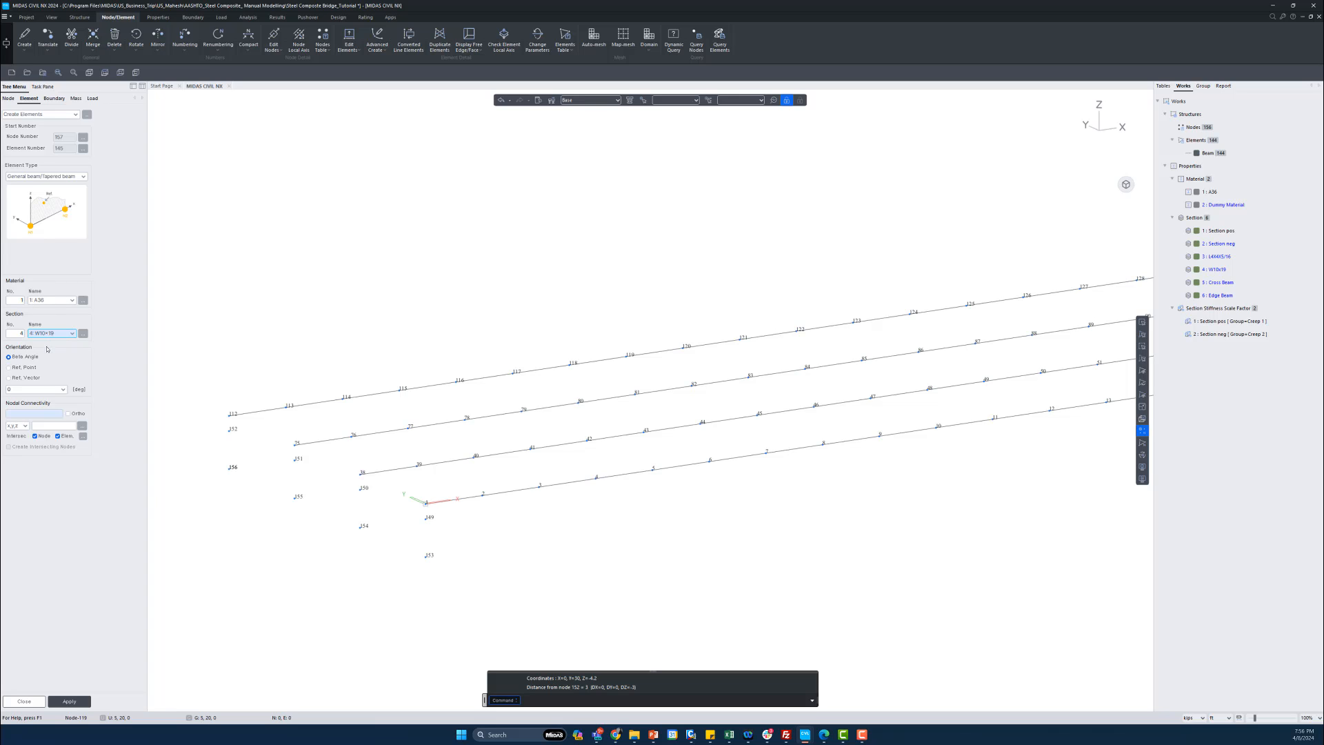
left_click(35, 414)
left_click(229, 430)
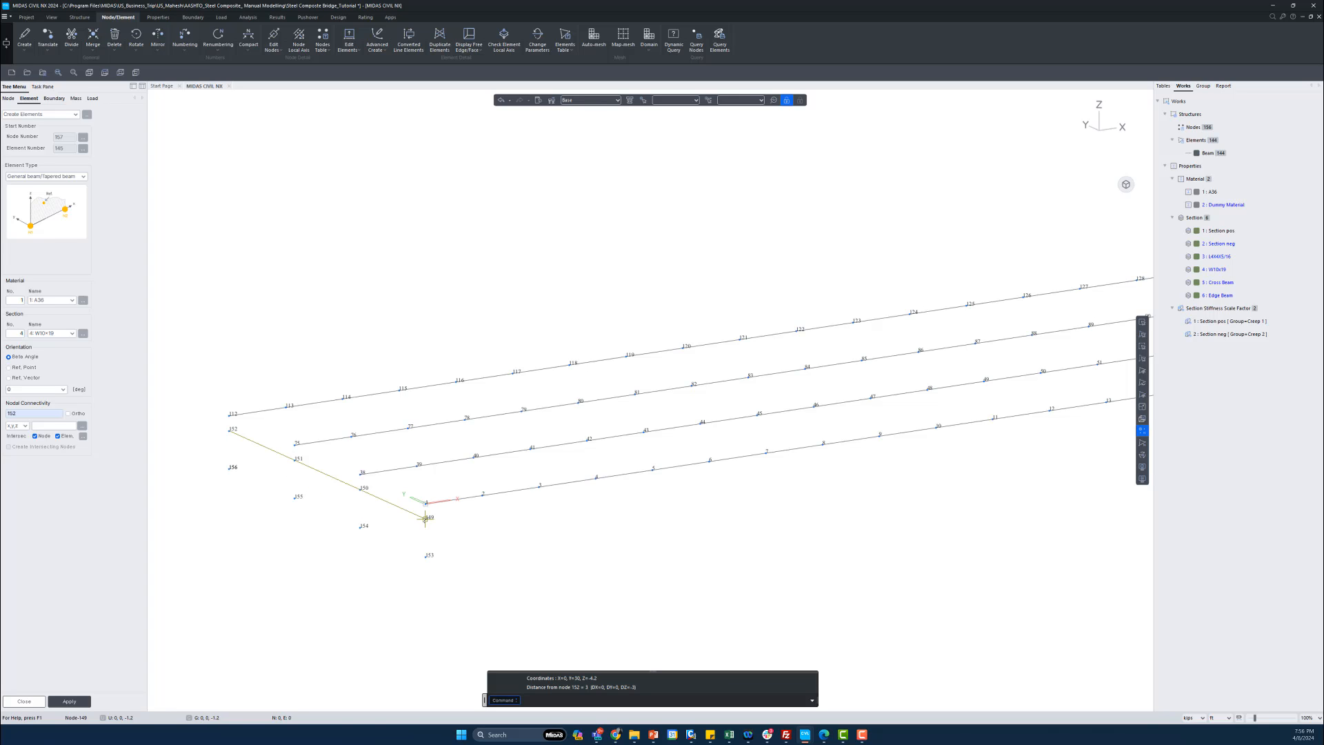
left_click(426, 517)
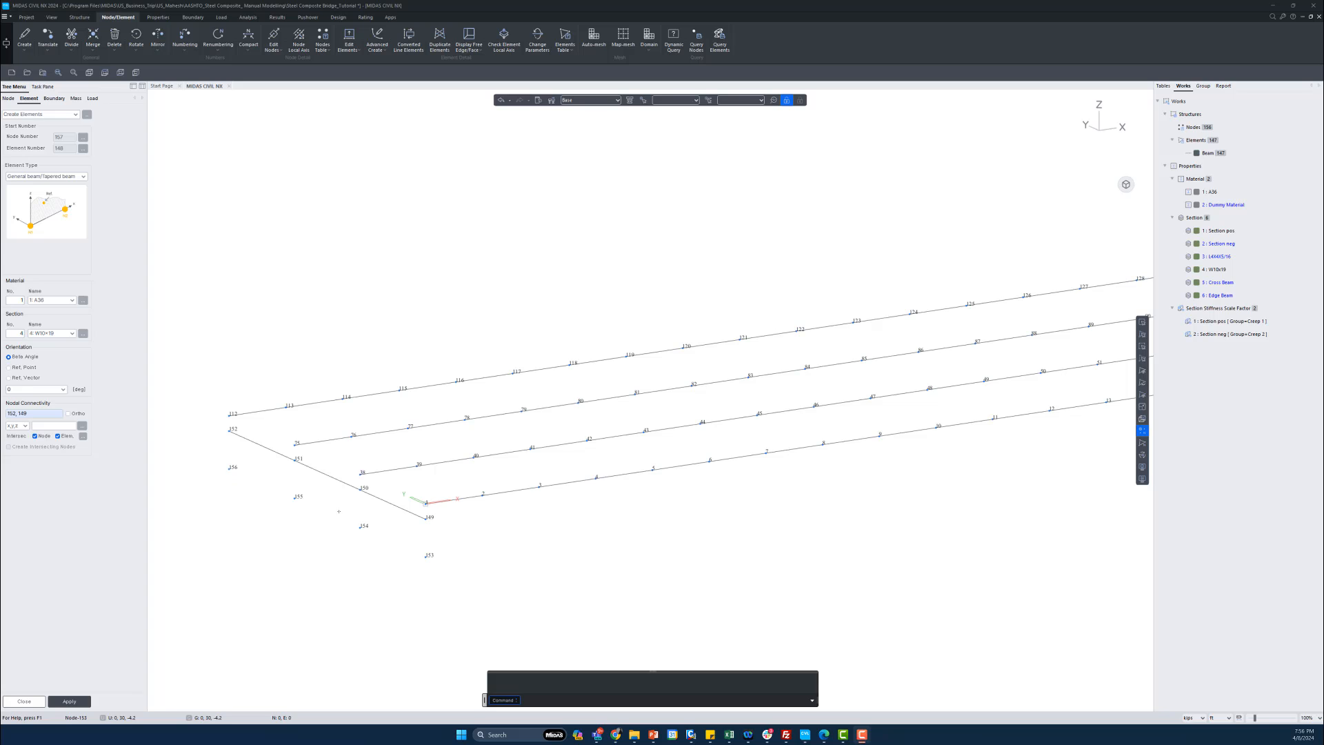
- Create the lower cross-frame beam from node 156 to node 153 with section L4X4X5/16
left_click(55, 333)
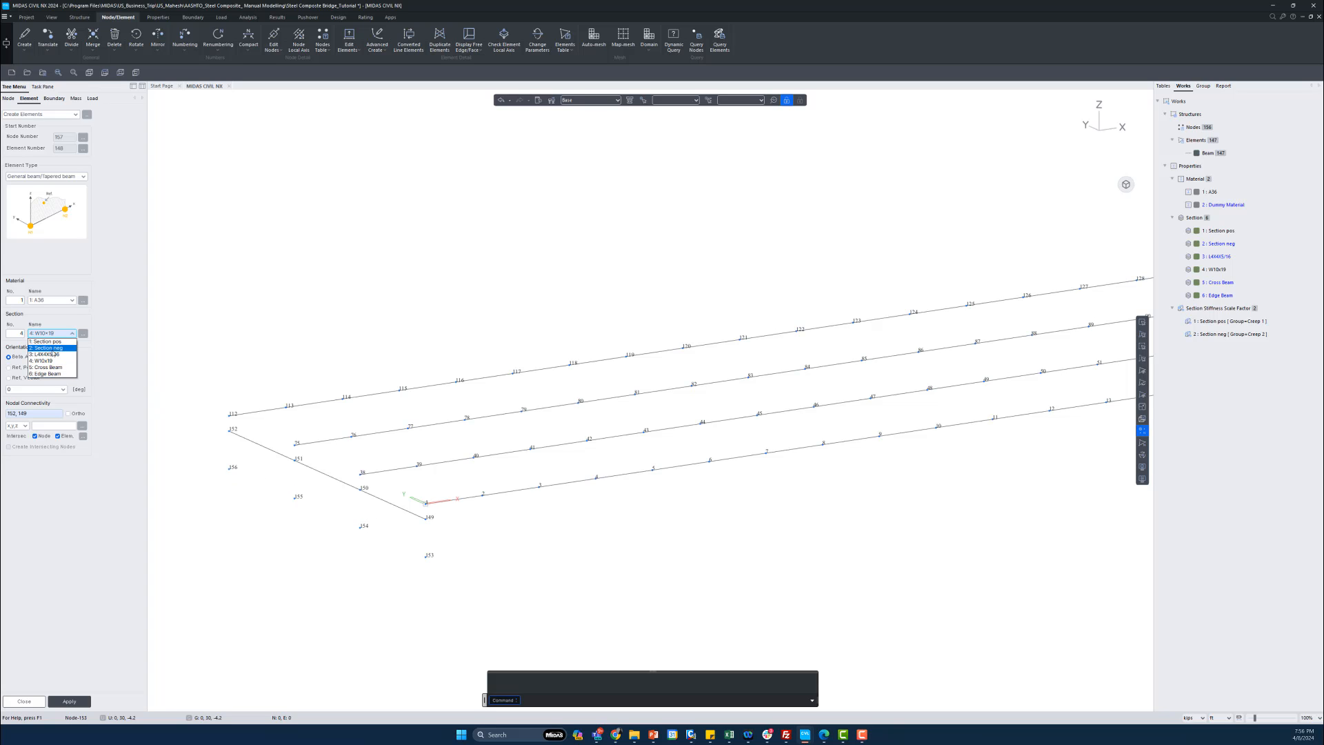
left_click(42, 354)
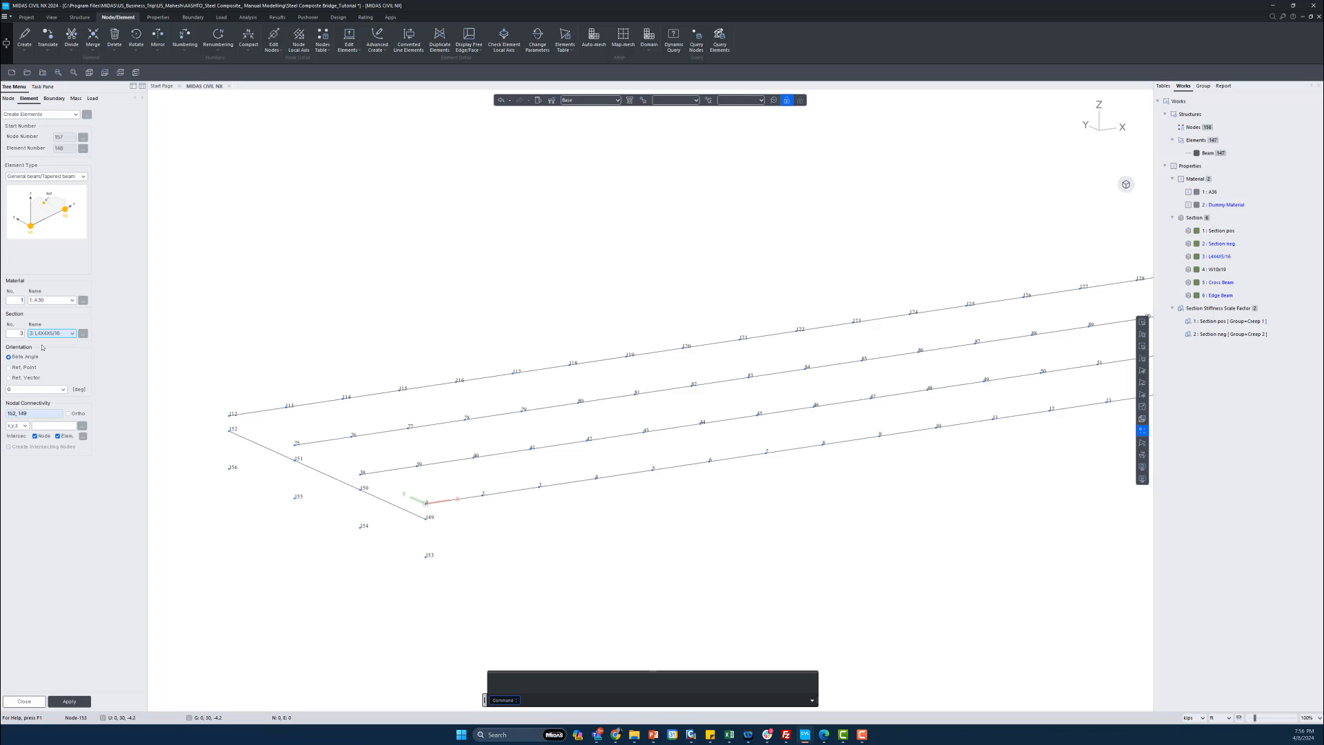
left_click(31, 415)
left_click(229, 469)
left_click(426, 556)
key("Escape")
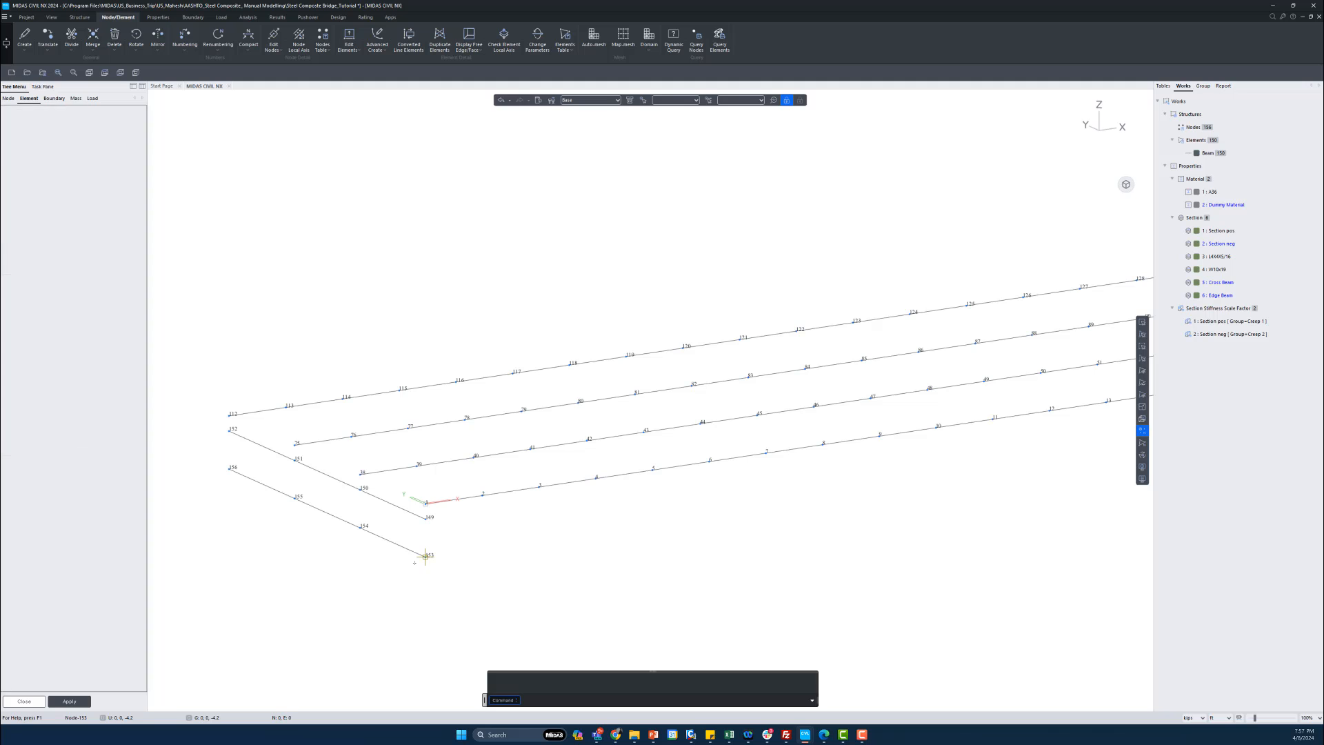
- Check the upper and lower end cross-frame beams against the girders with the section shapes rendered
key("ctrl+h")
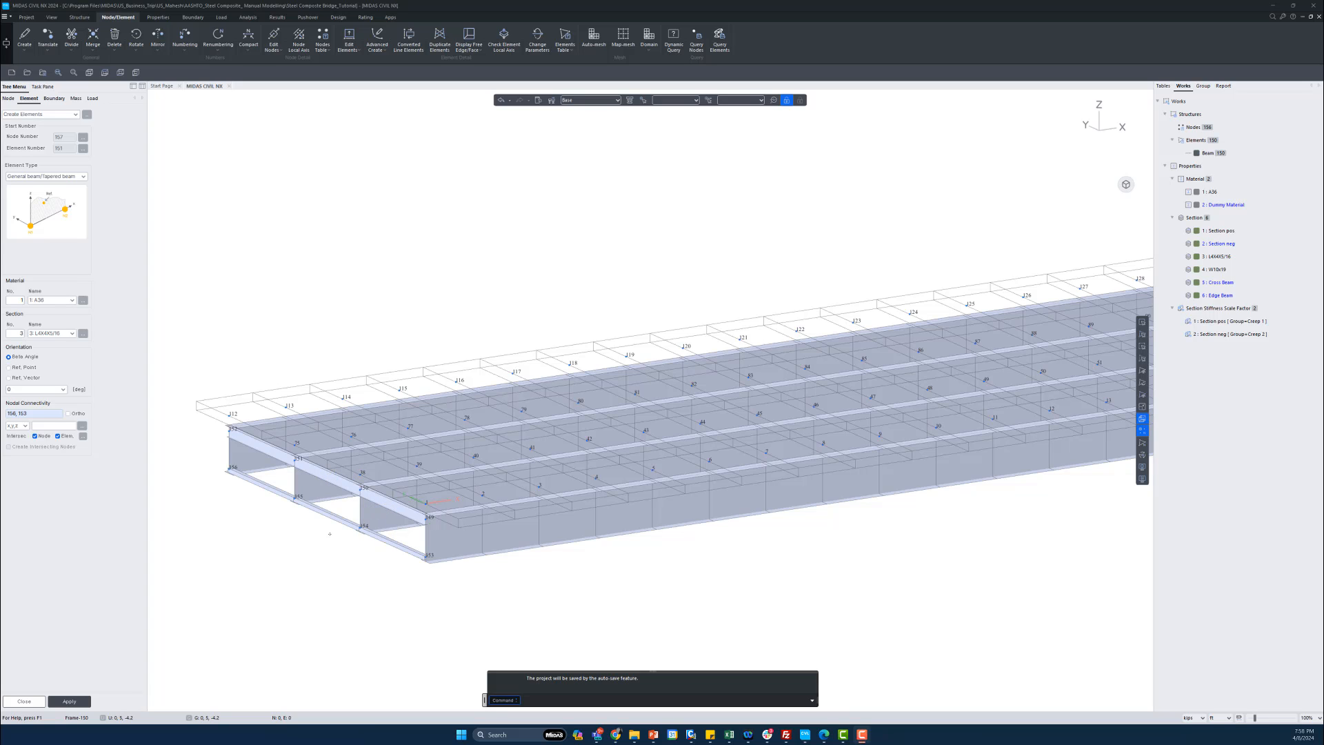
left_click(432, 305)
key("ctrl+h")
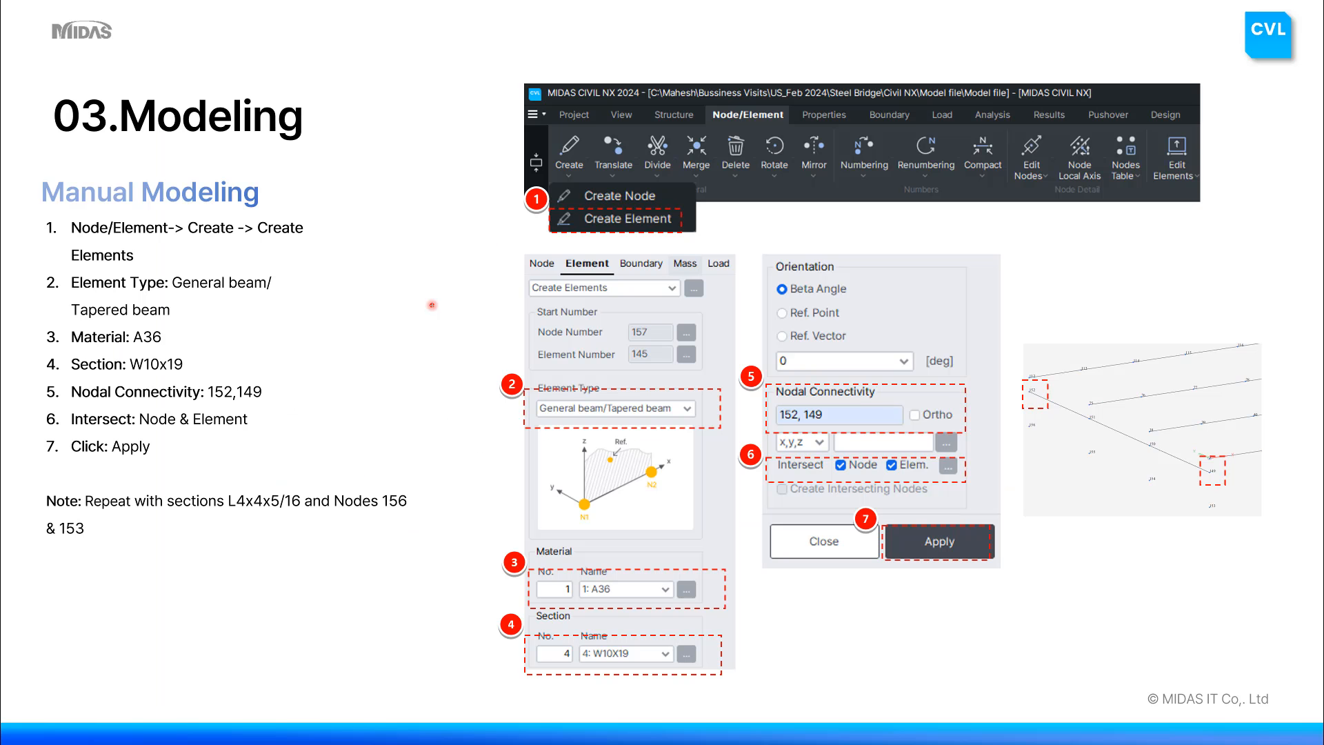
- Copy the six upper and lower end cross-frame elements once along the girders with an equal distance of 20,0,0 ft
key("Right")
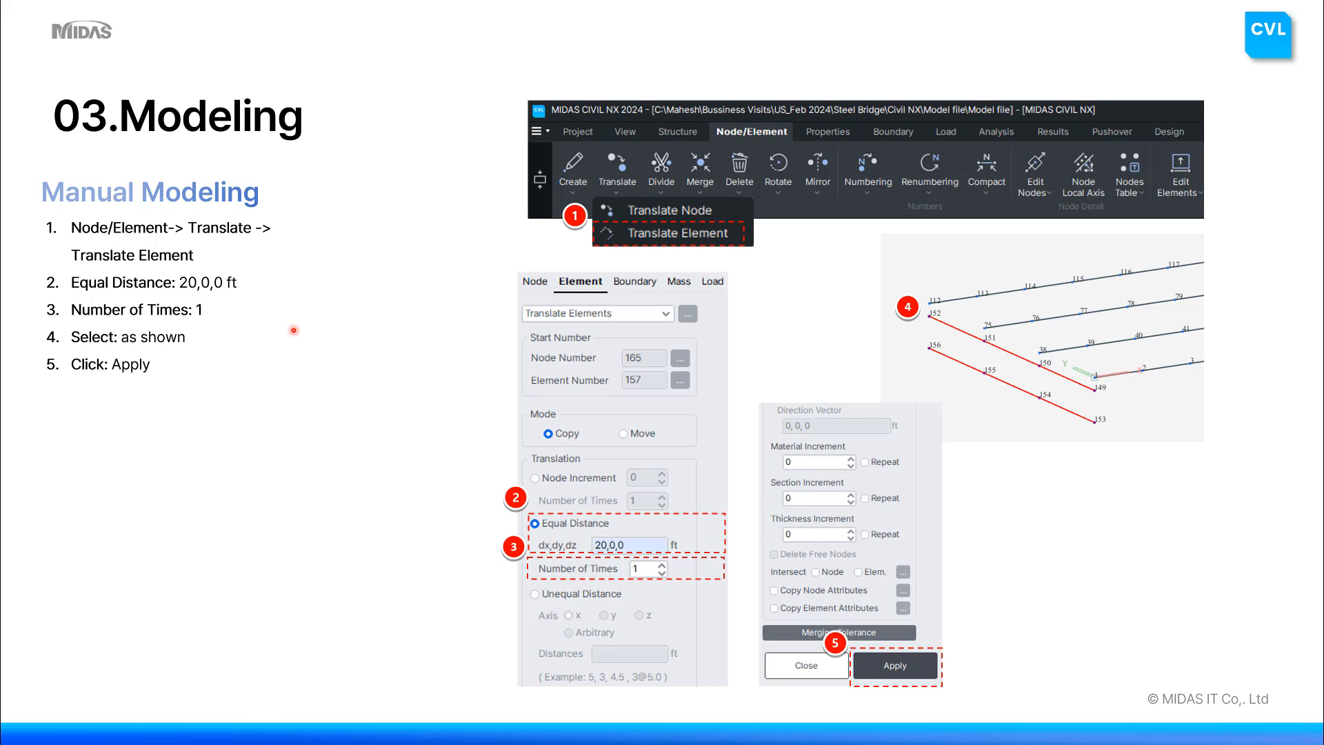
key("alt+Tab")
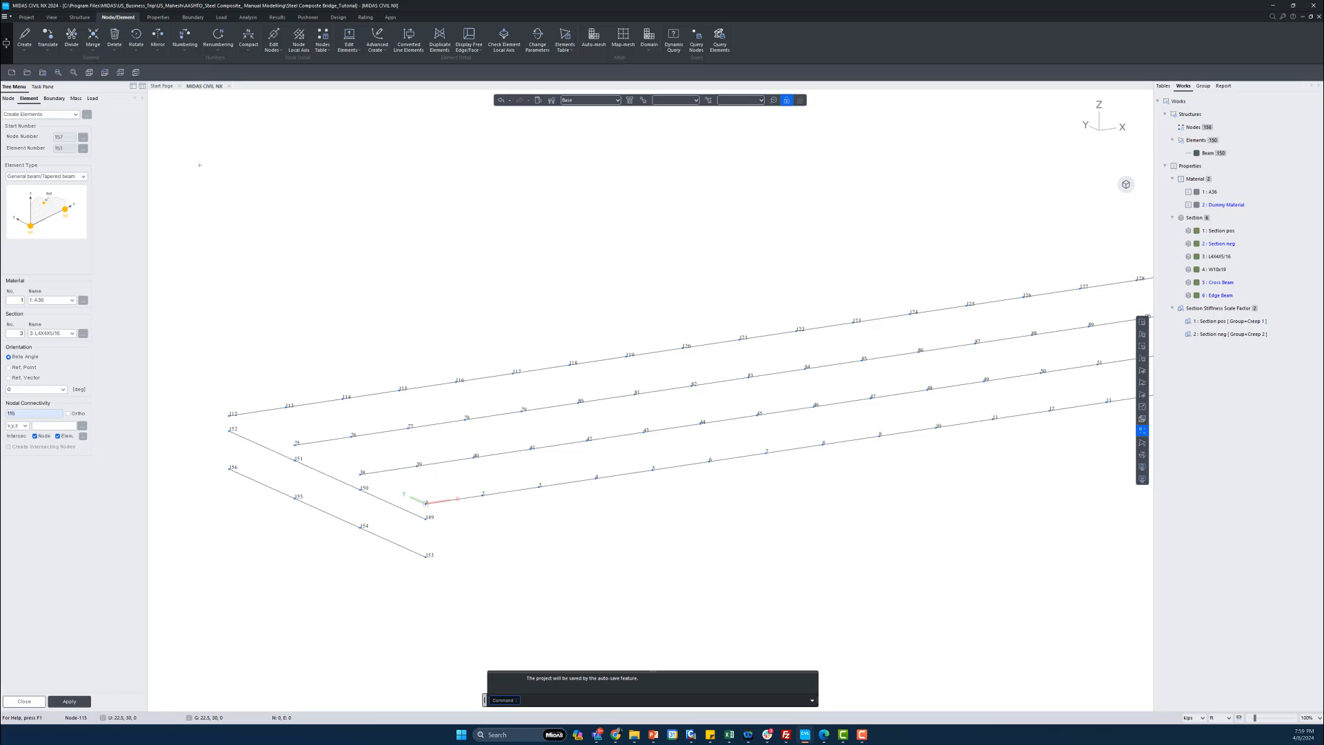
left_click(76, 114)
left_click(60, 130)
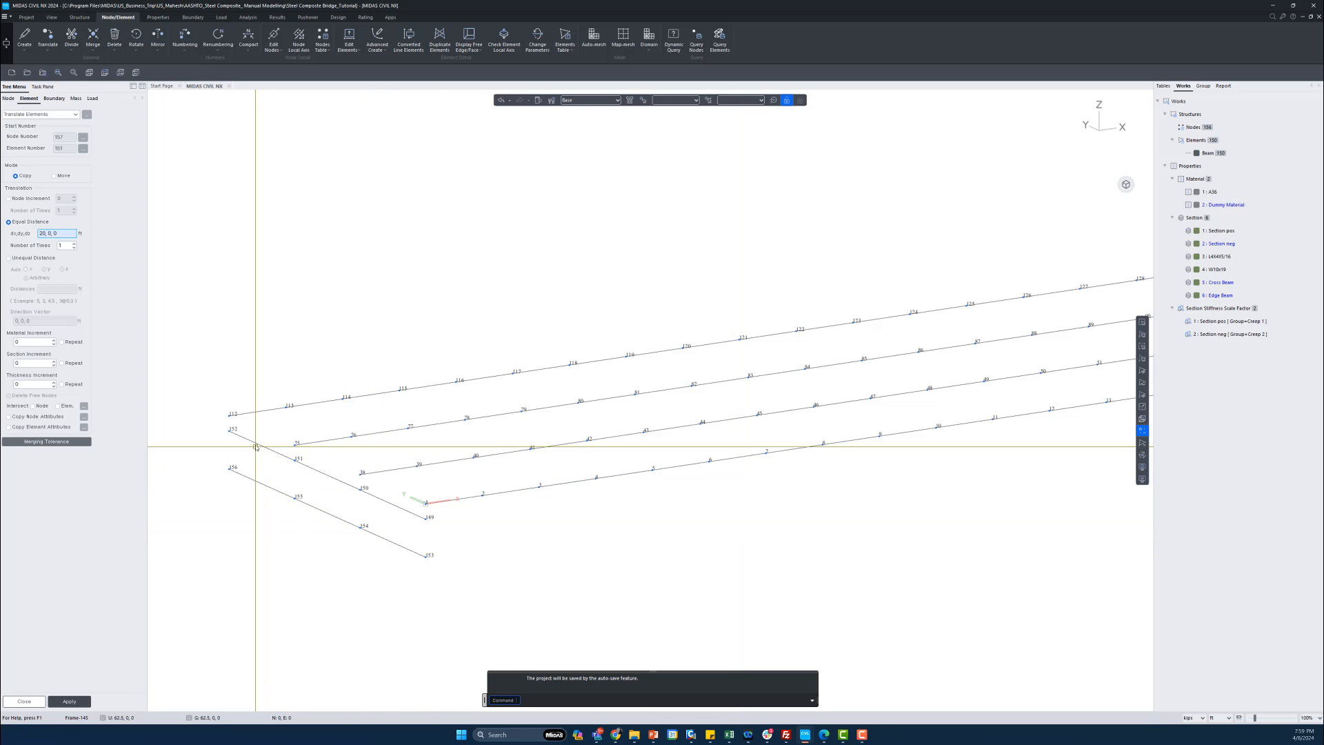
left_click(294, 455)
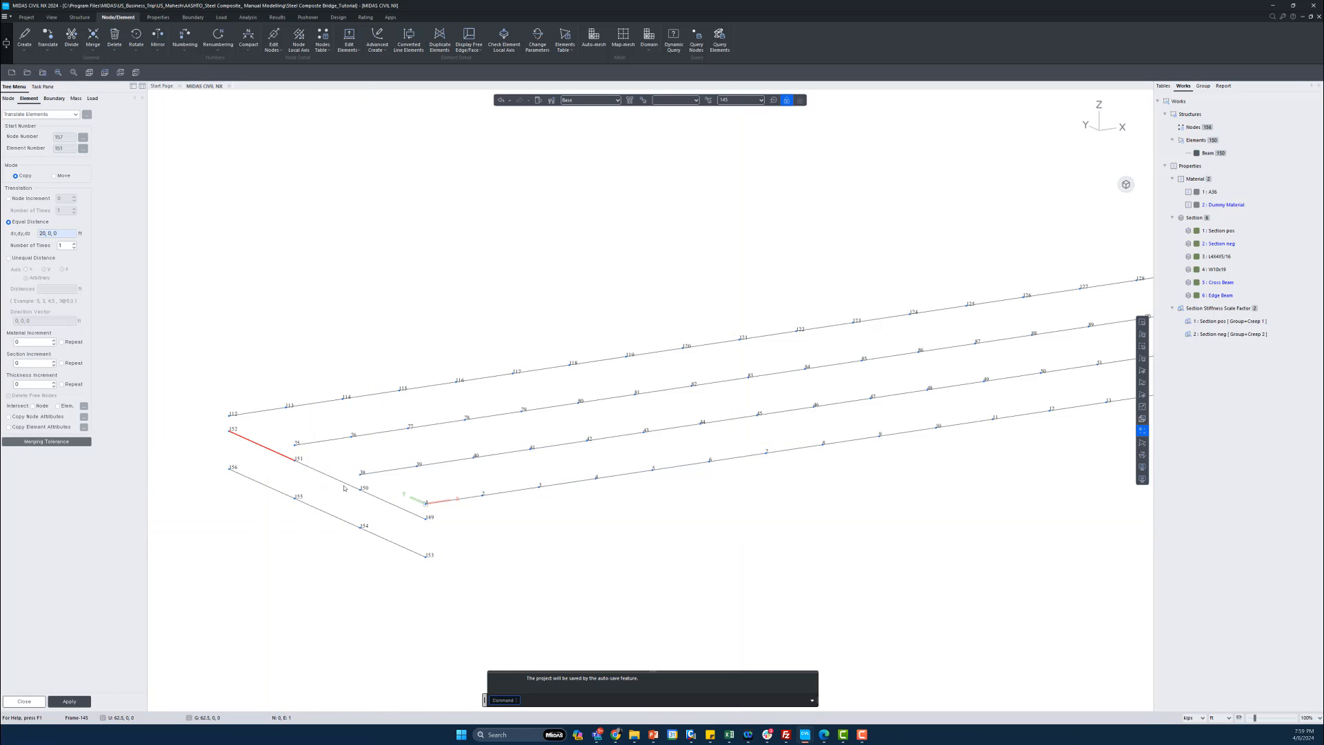
left_click(344, 487)
left_click(393, 502)
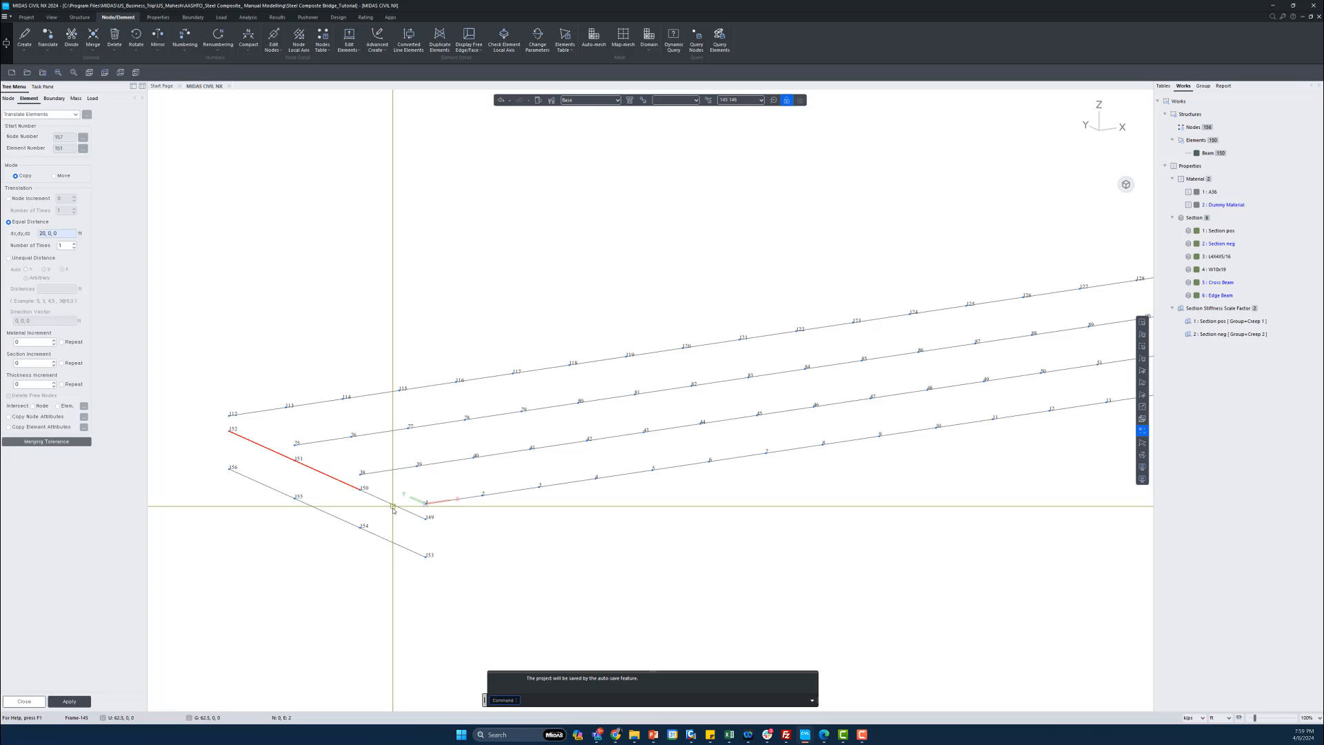
left_click(394, 542)
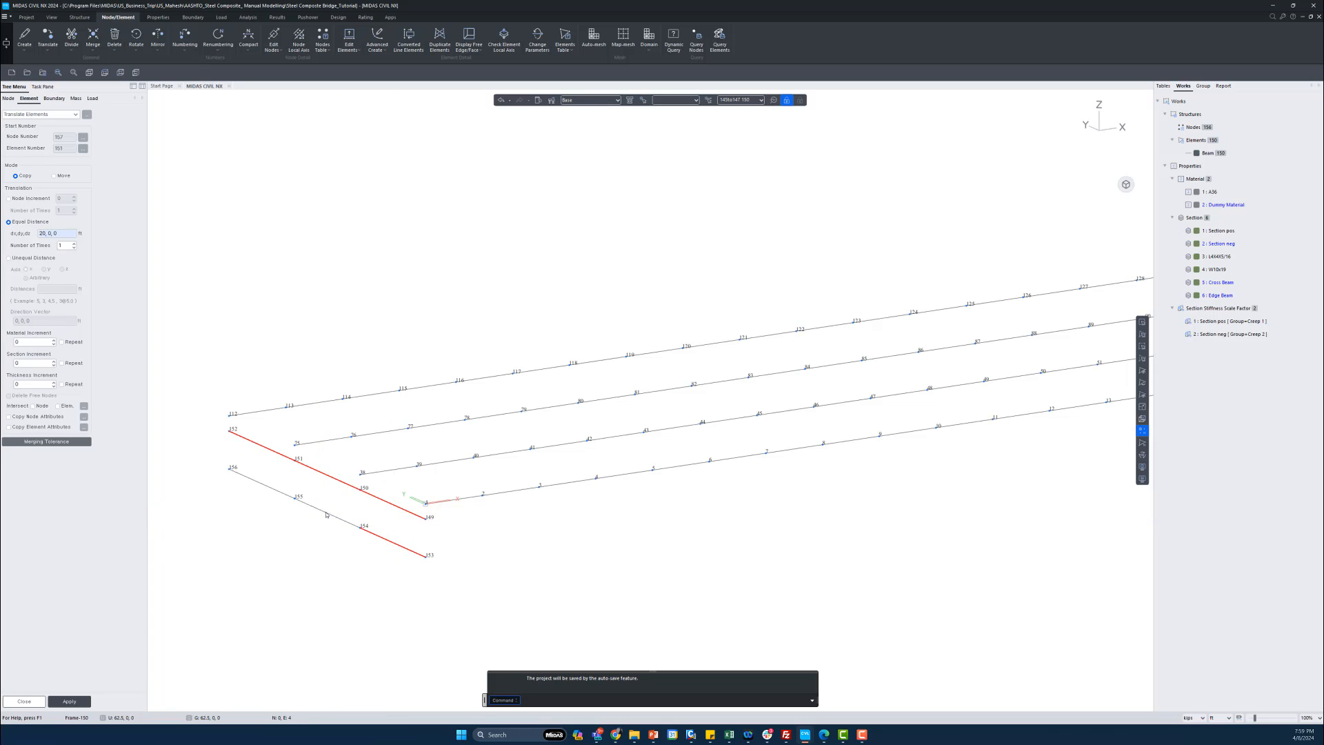
left_click(326, 512)
left_click(261, 482)
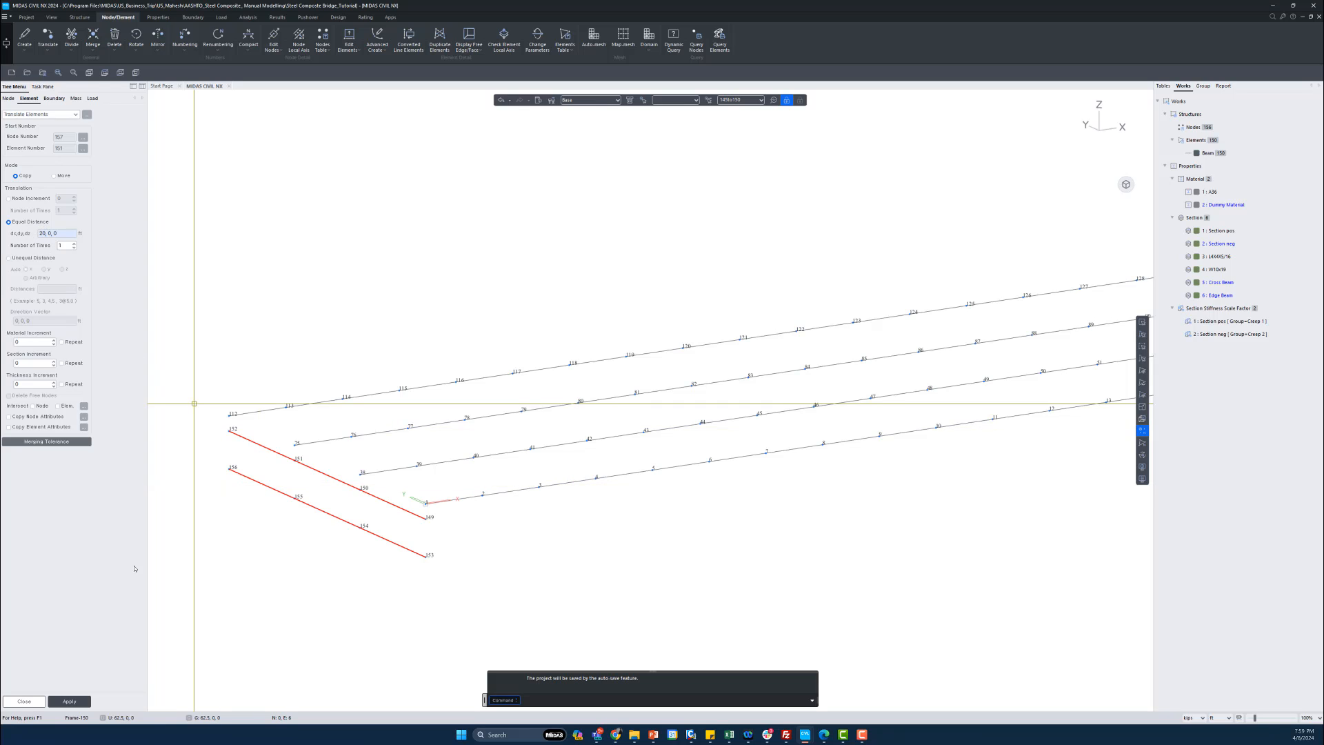
left_click(72, 701)
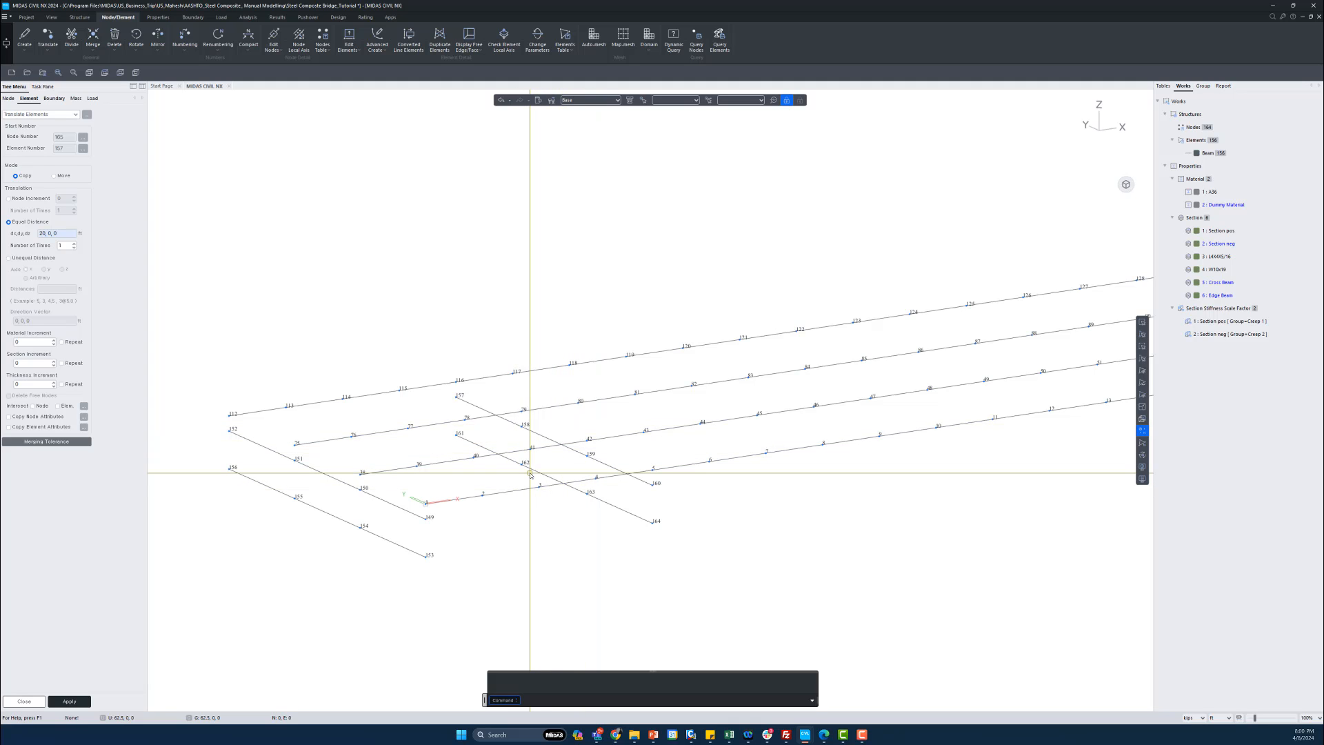
left_click(1126, 184)
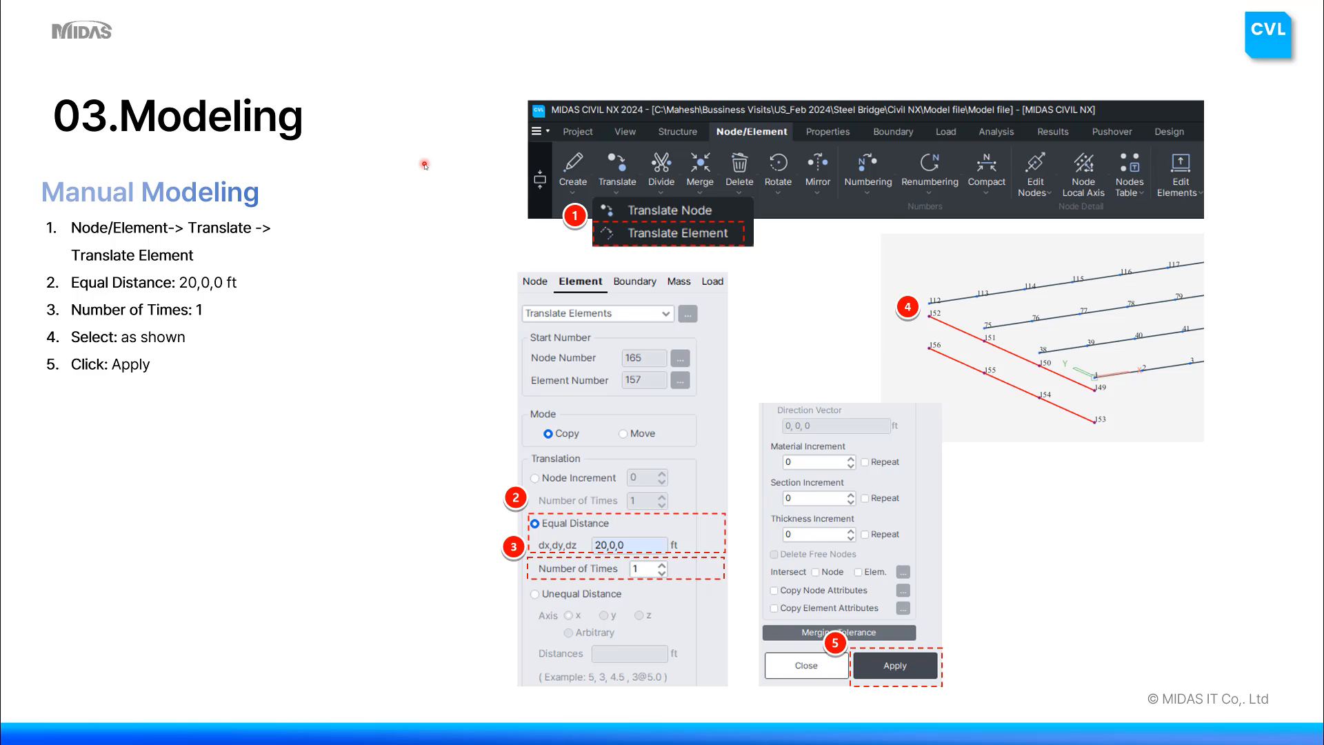
- Divide the upper end-frame elements between nodes 152 and 149 and the lower copied elements between 161 and 164 into 2 equal parts each
key("Right")
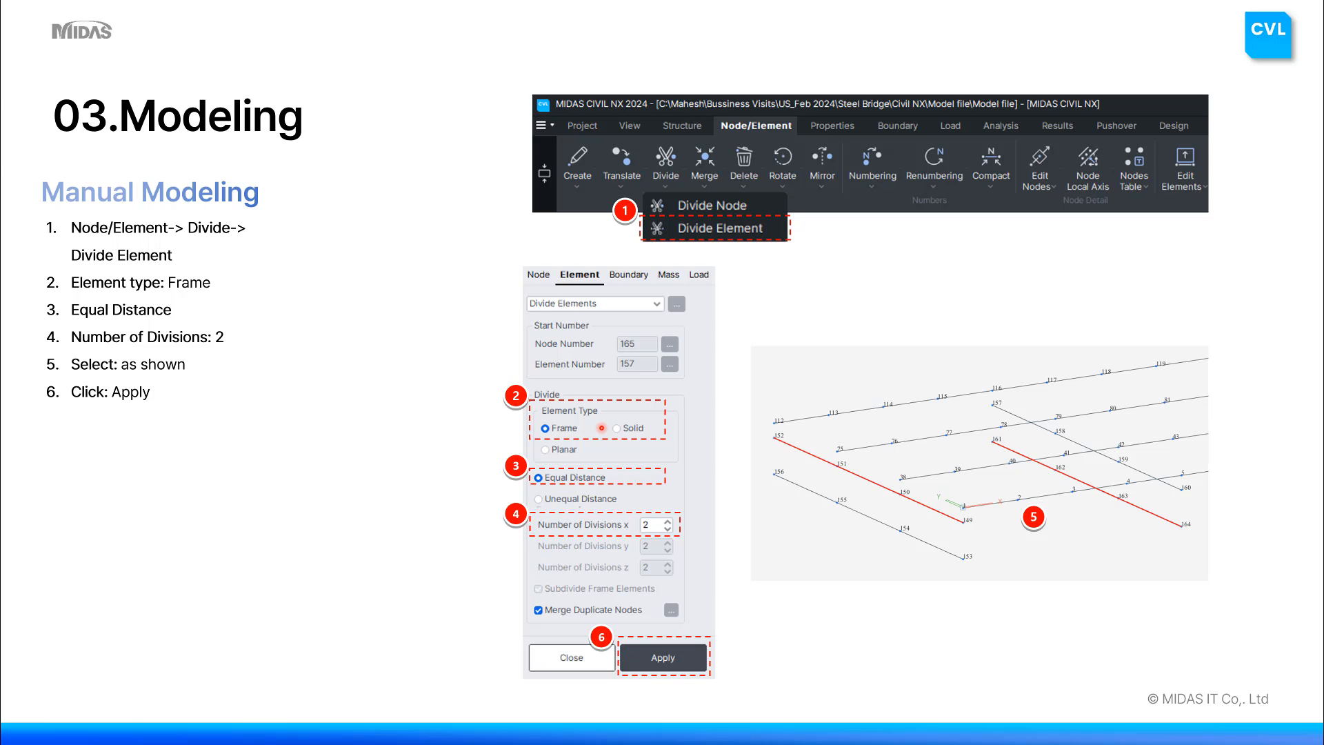
key("alt+Tab")
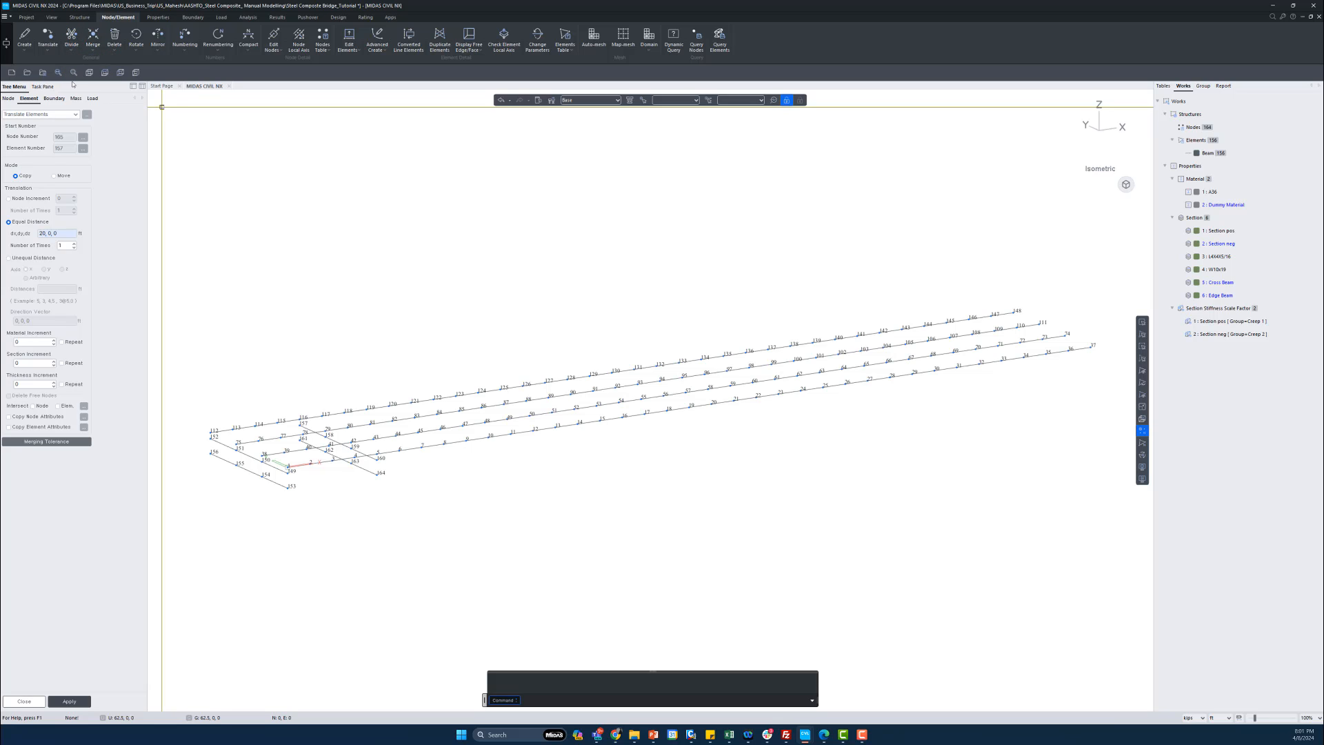
left_click(72, 39)
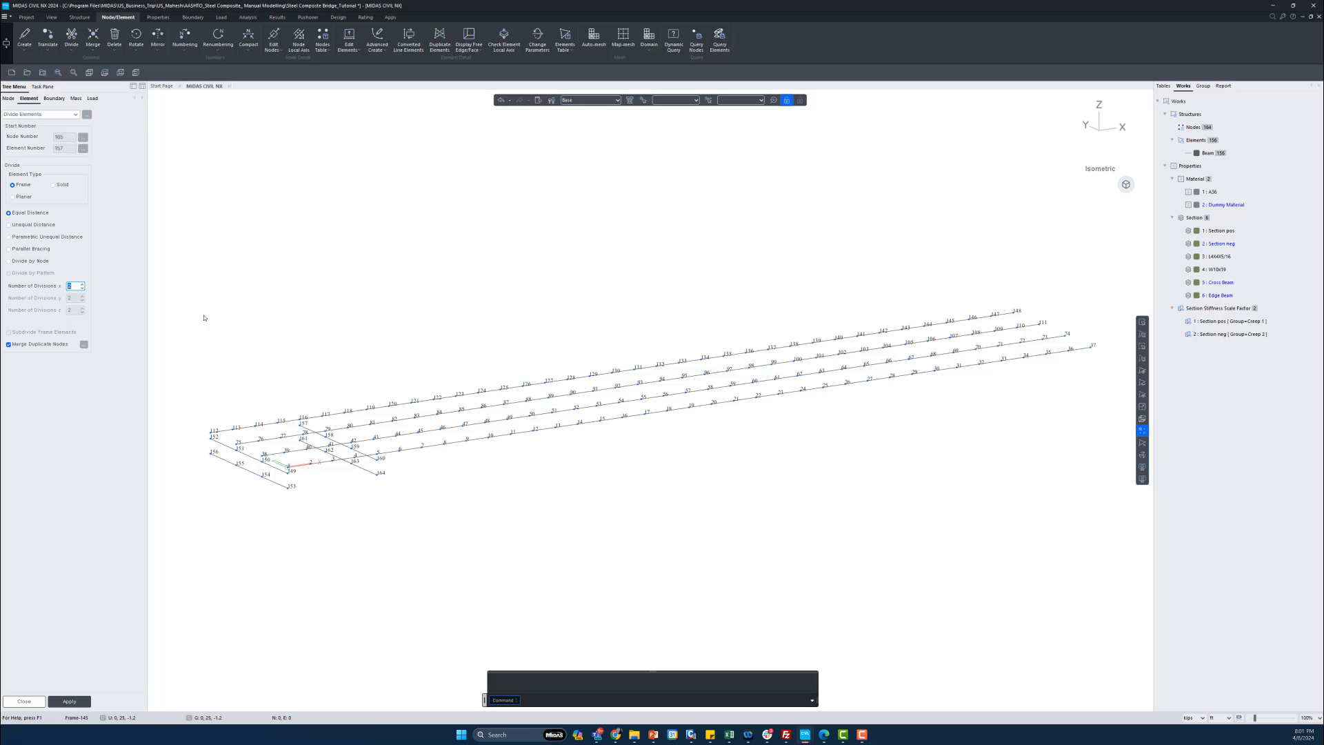
middle_click_drag(241, 303, 300, 359)
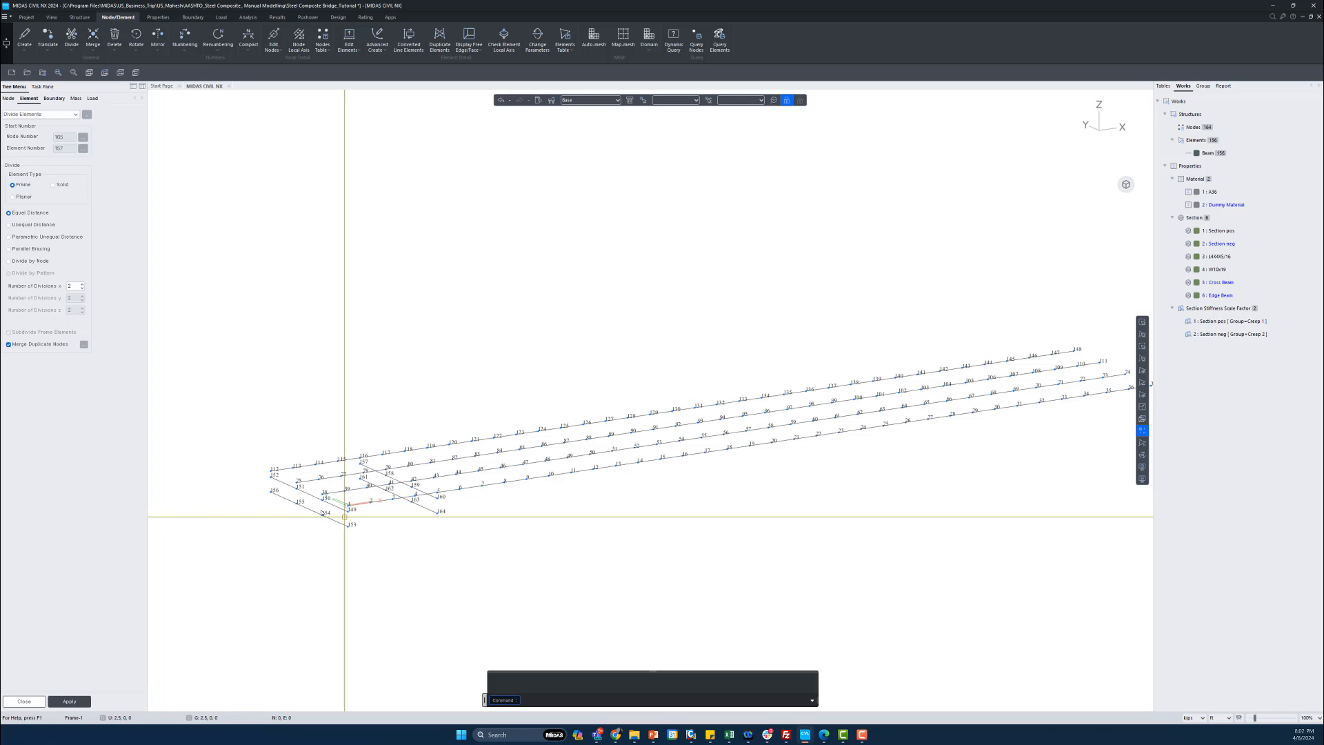
left_click(284, 482)
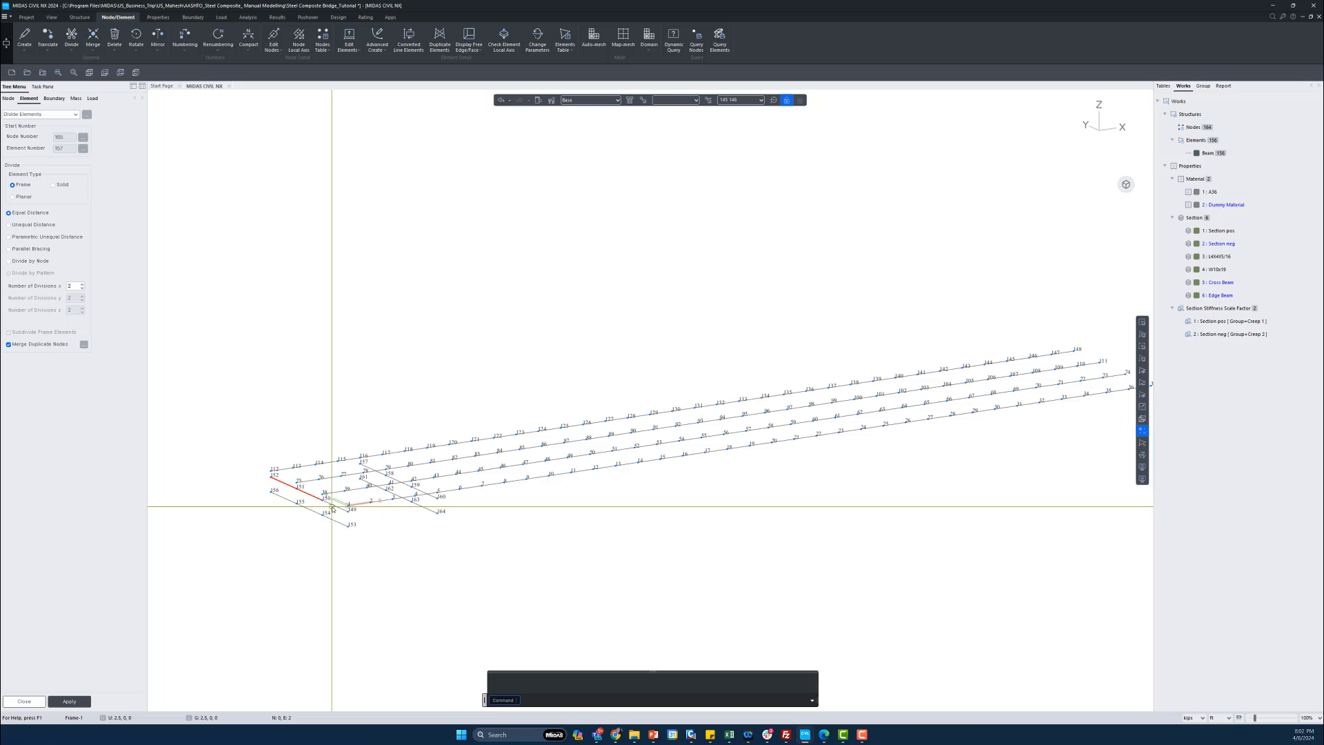
left_click(427, 507)
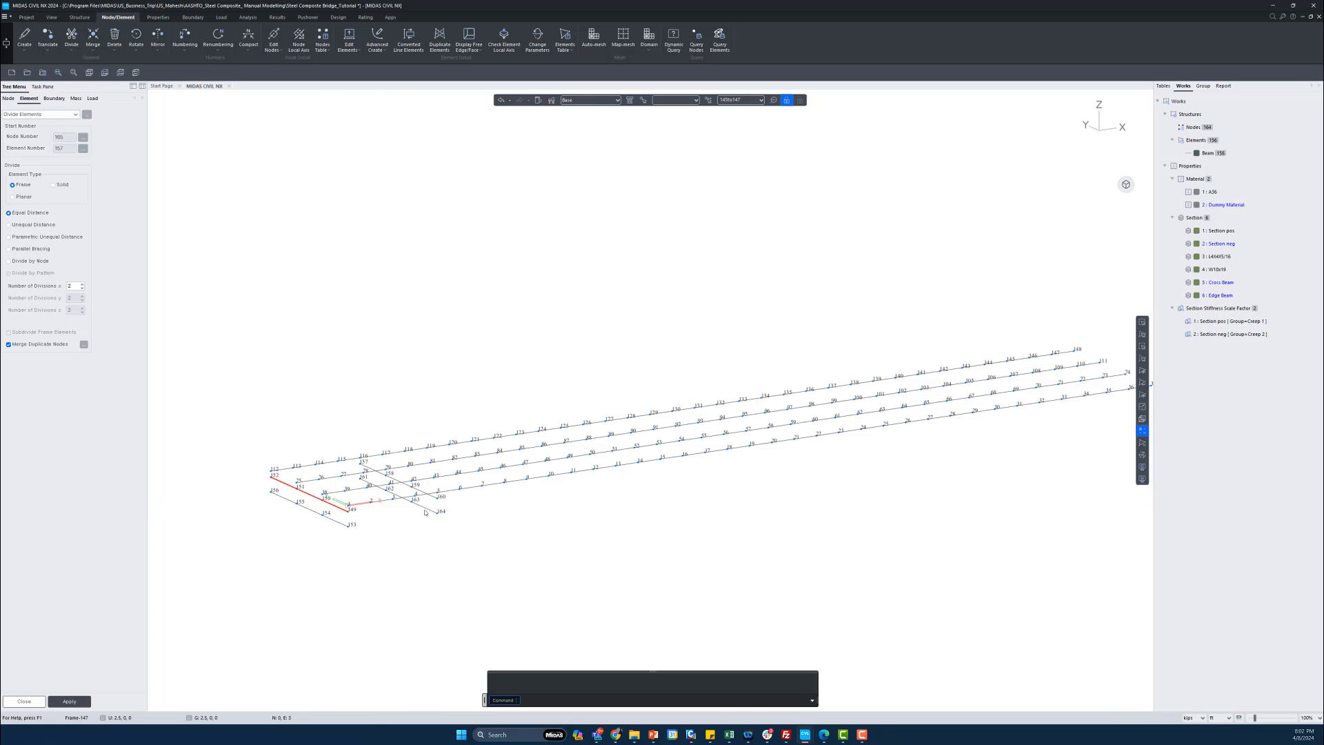
left_click(427, 507)
scroll(414, 493, "up", 5)
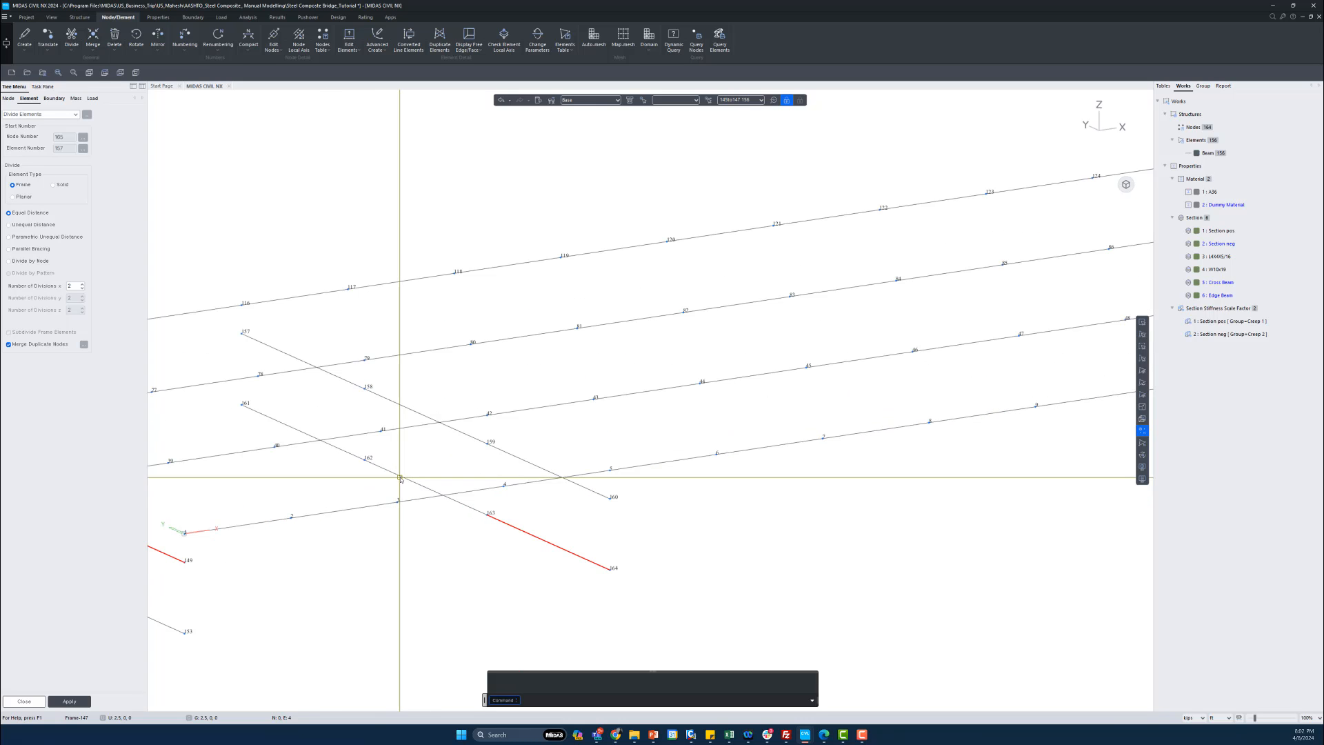
left_click(399, 474)
left_click(290, 429)
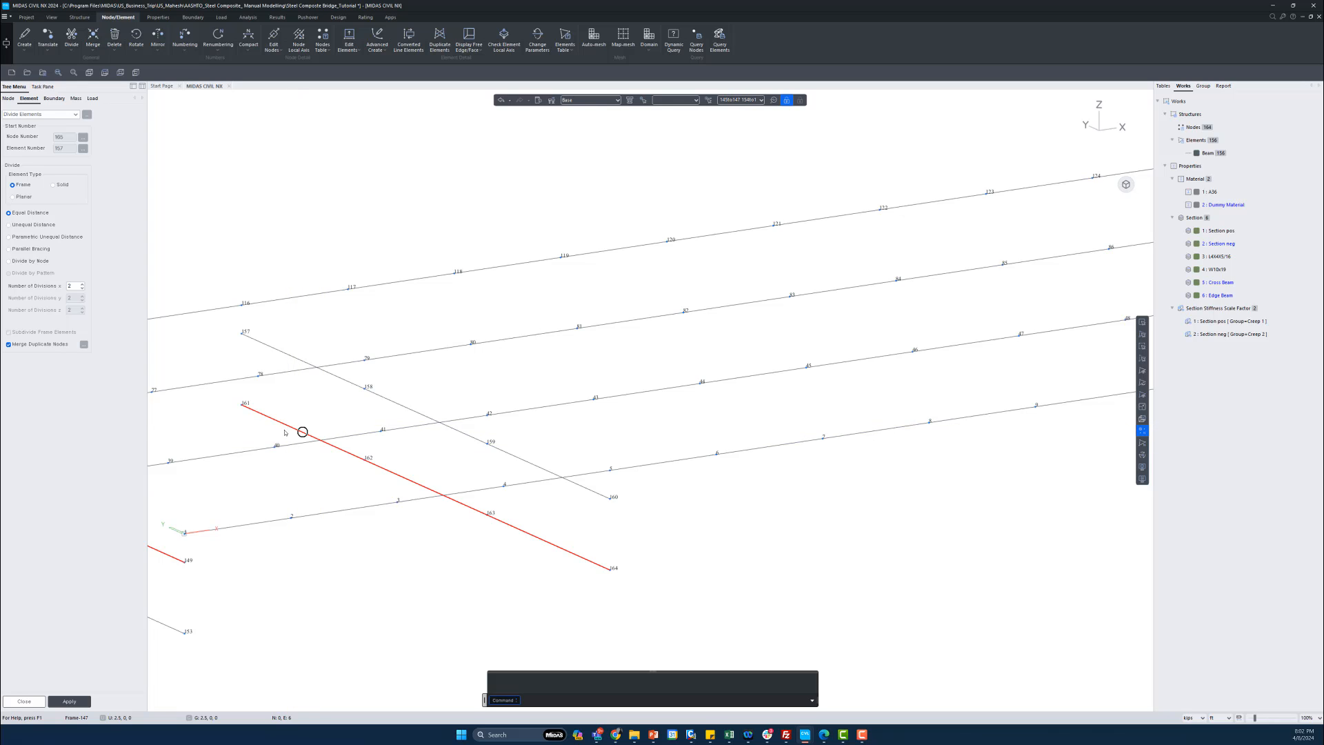
left_click(69, 701)
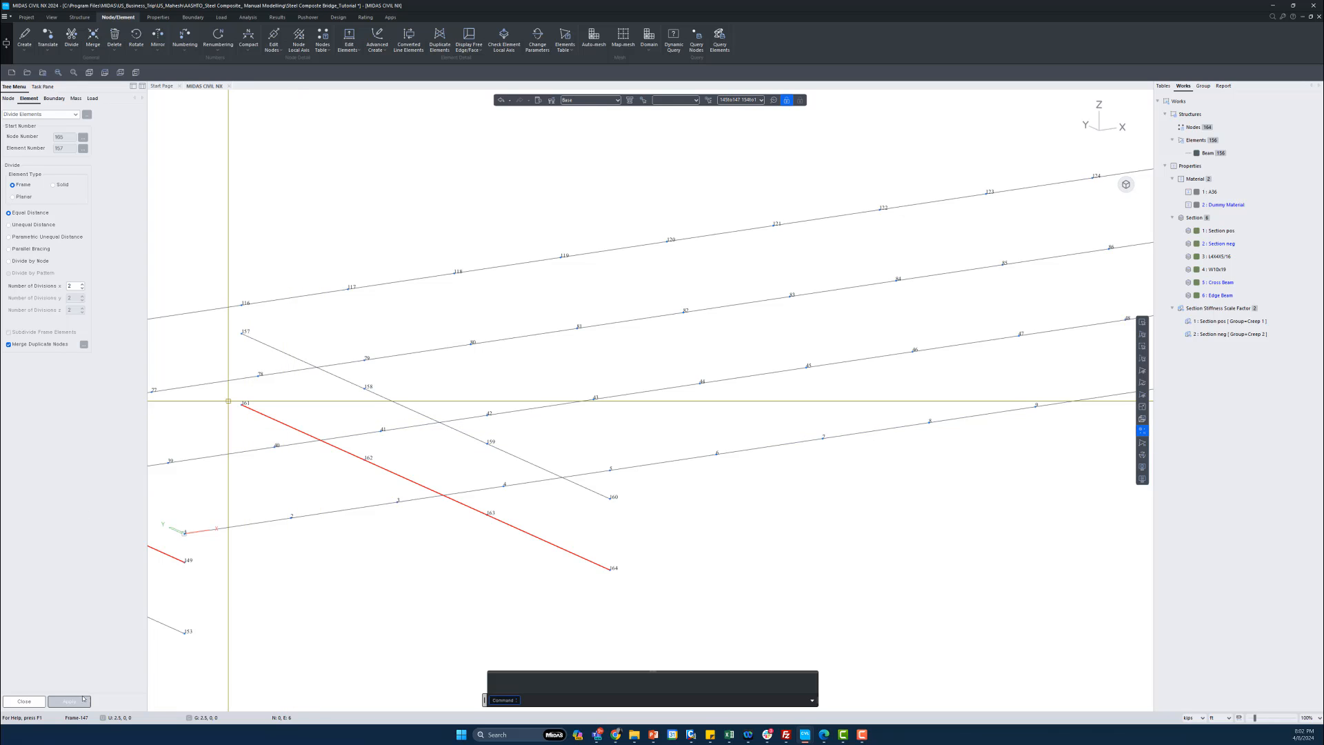
- Create end cross-frame diagonals through nodes 156, 165, 155, 166 and 154 with material A36 and section L4X4X5/16
middle_click_drag(462, 578, 735, 560)
middle_click_drag(272, 518, 380, 557)
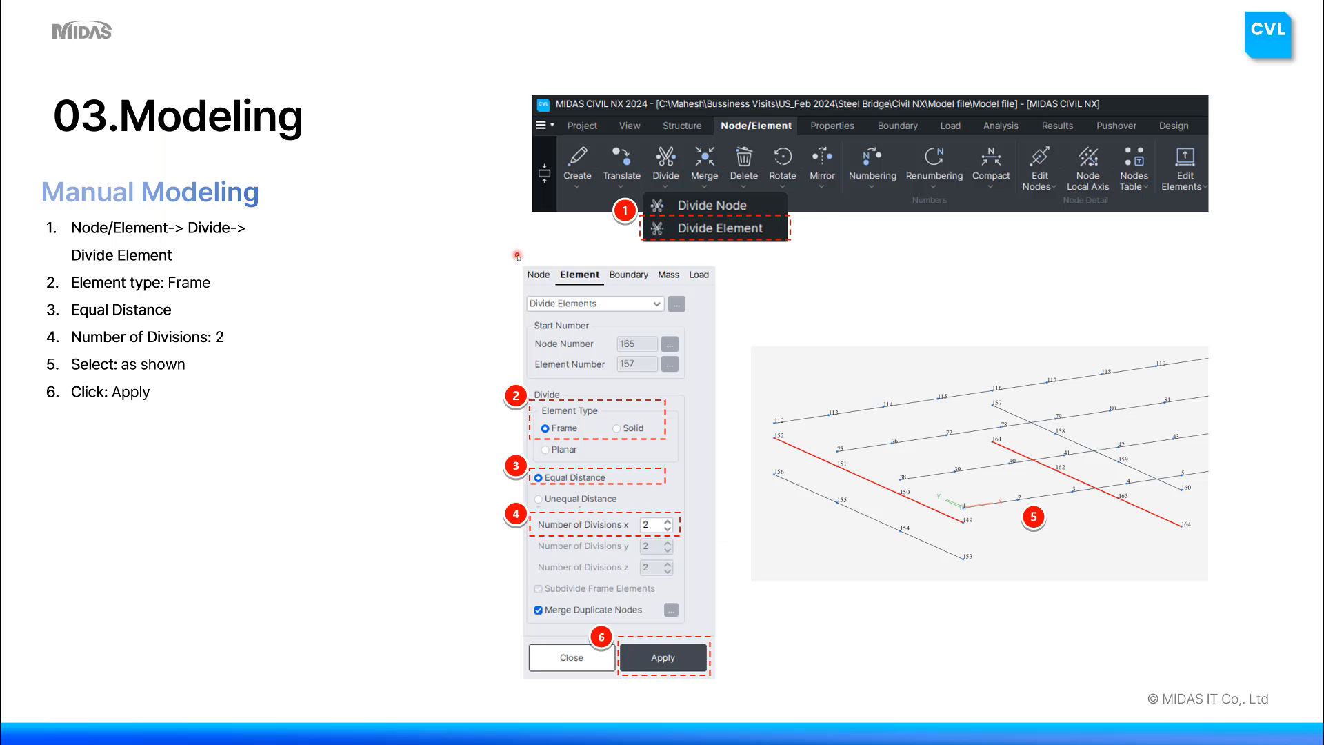
key("Right")
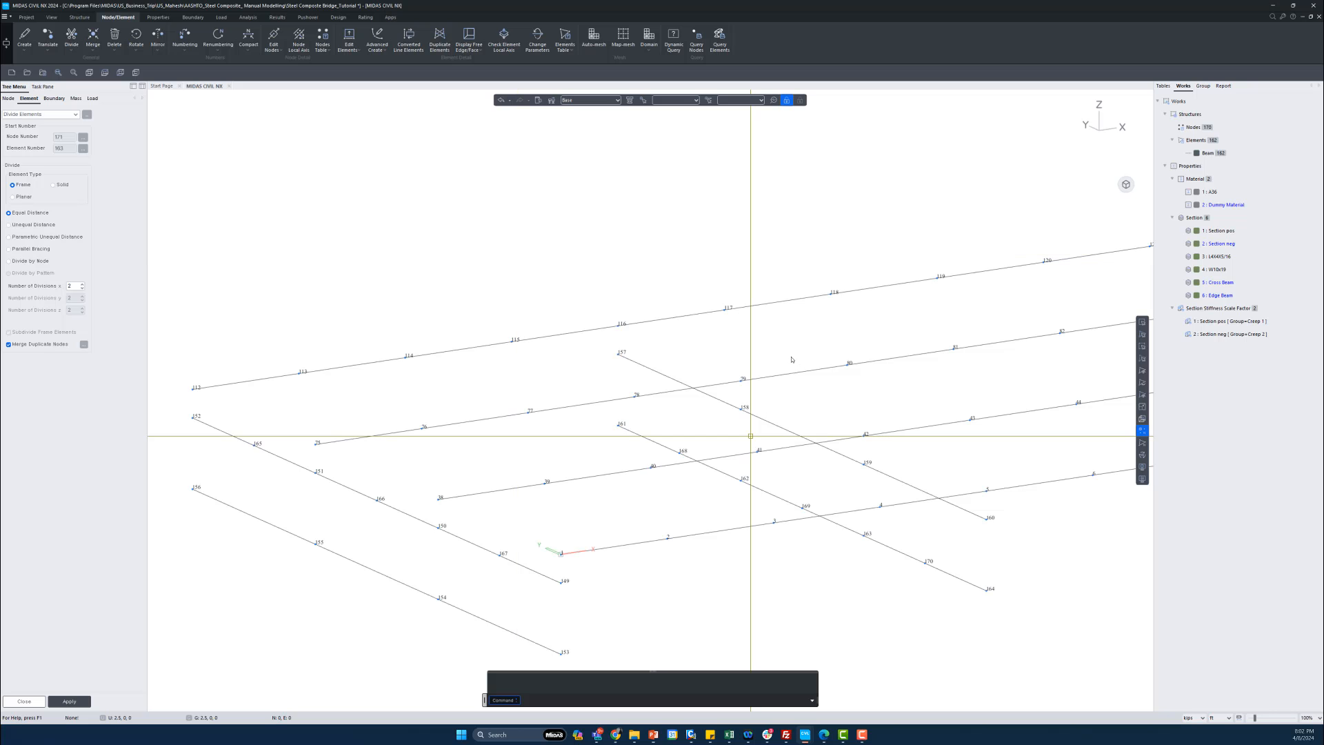
left_click(51, 114)
left_click(51, 124)
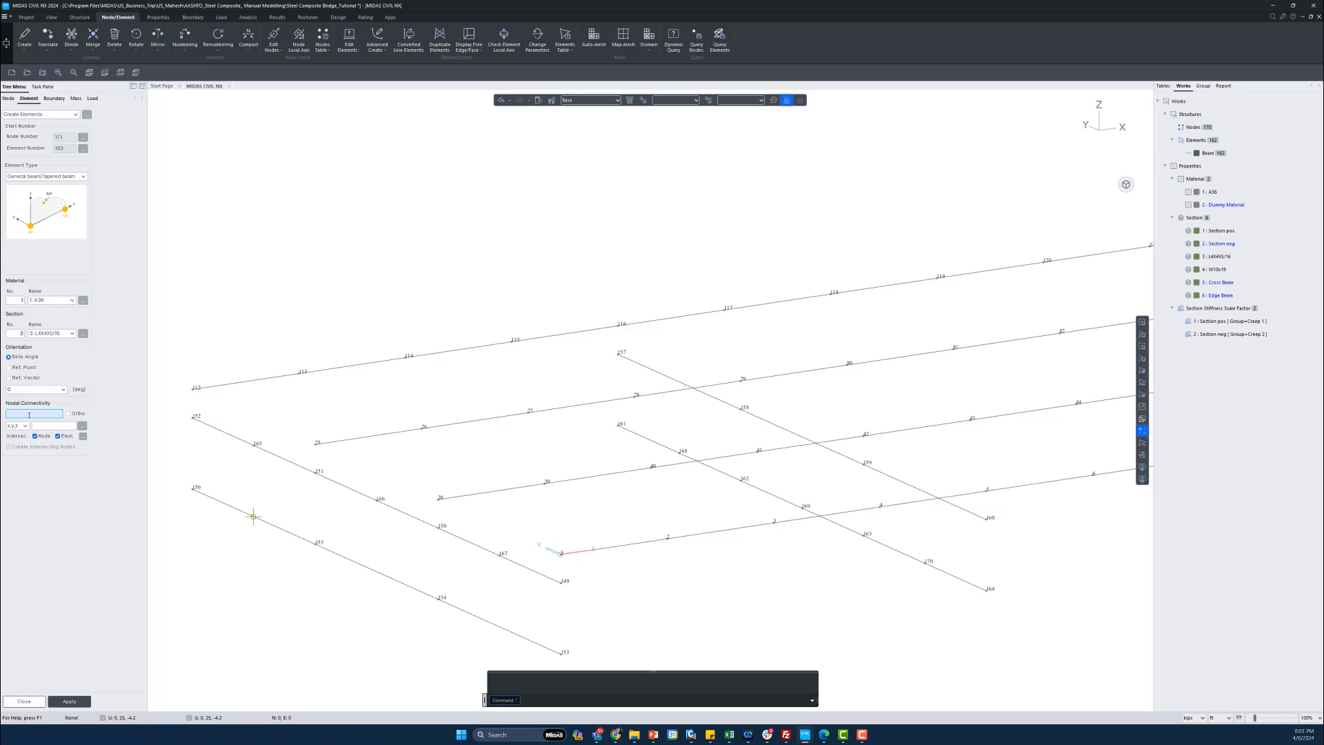
left_click(194, 488)
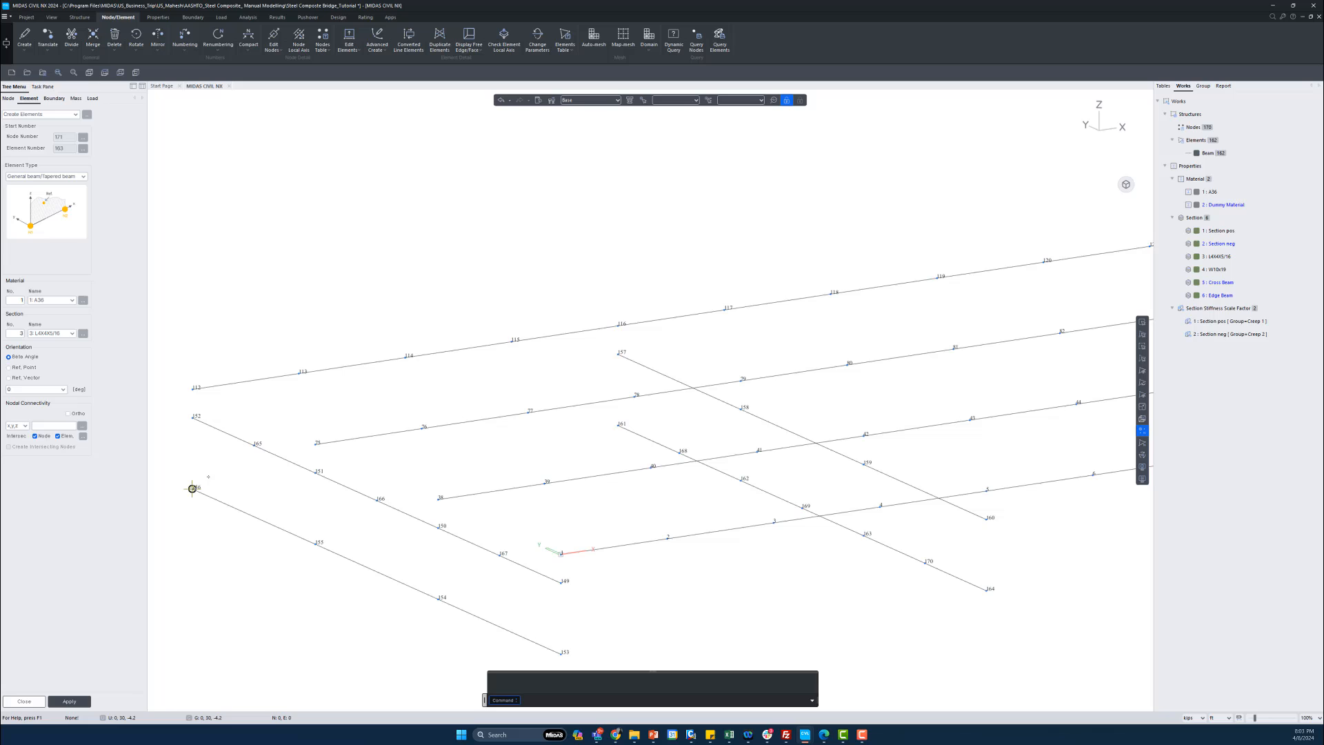
left_click(255, 445)
left_click(314, 544)
left_click(376, 502)
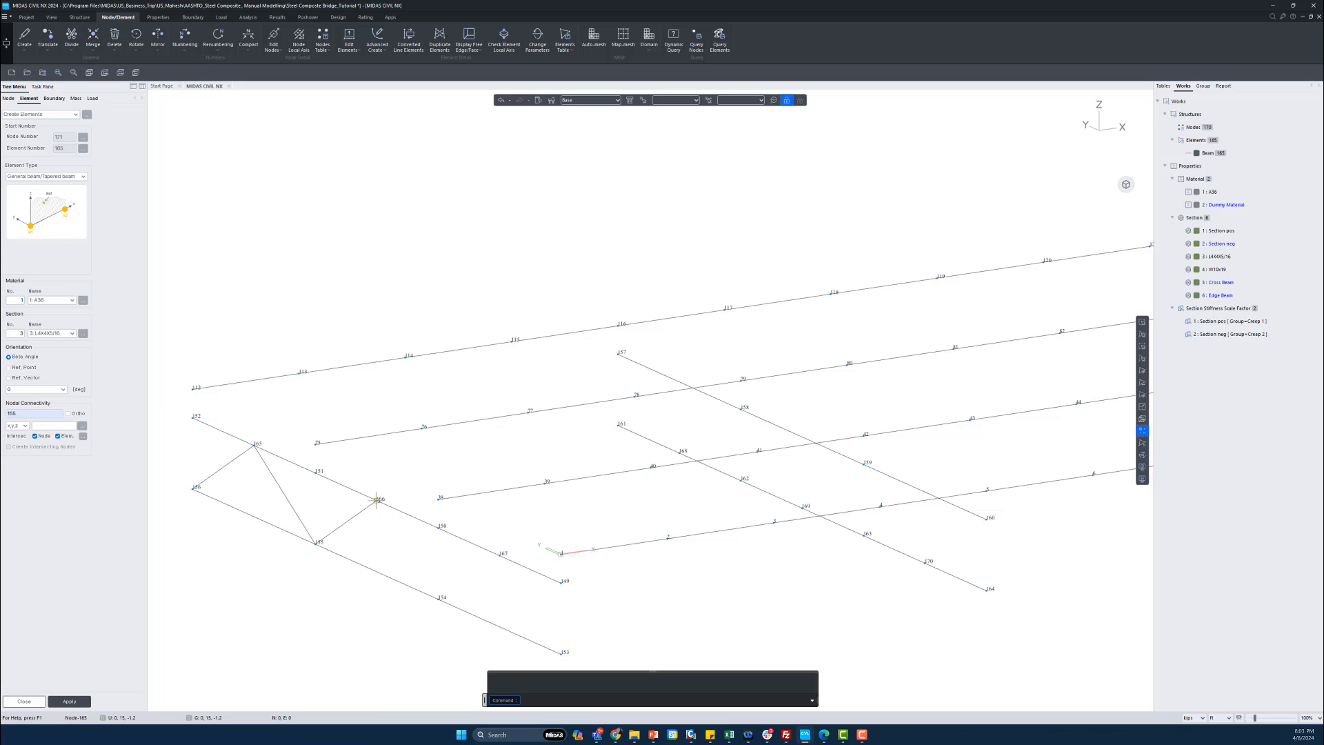
left_click(439, 599)
- Complete the end cross-frame bracing with diagonals from node 154 to 167 and from 167 to 153
left_click(438, 598)
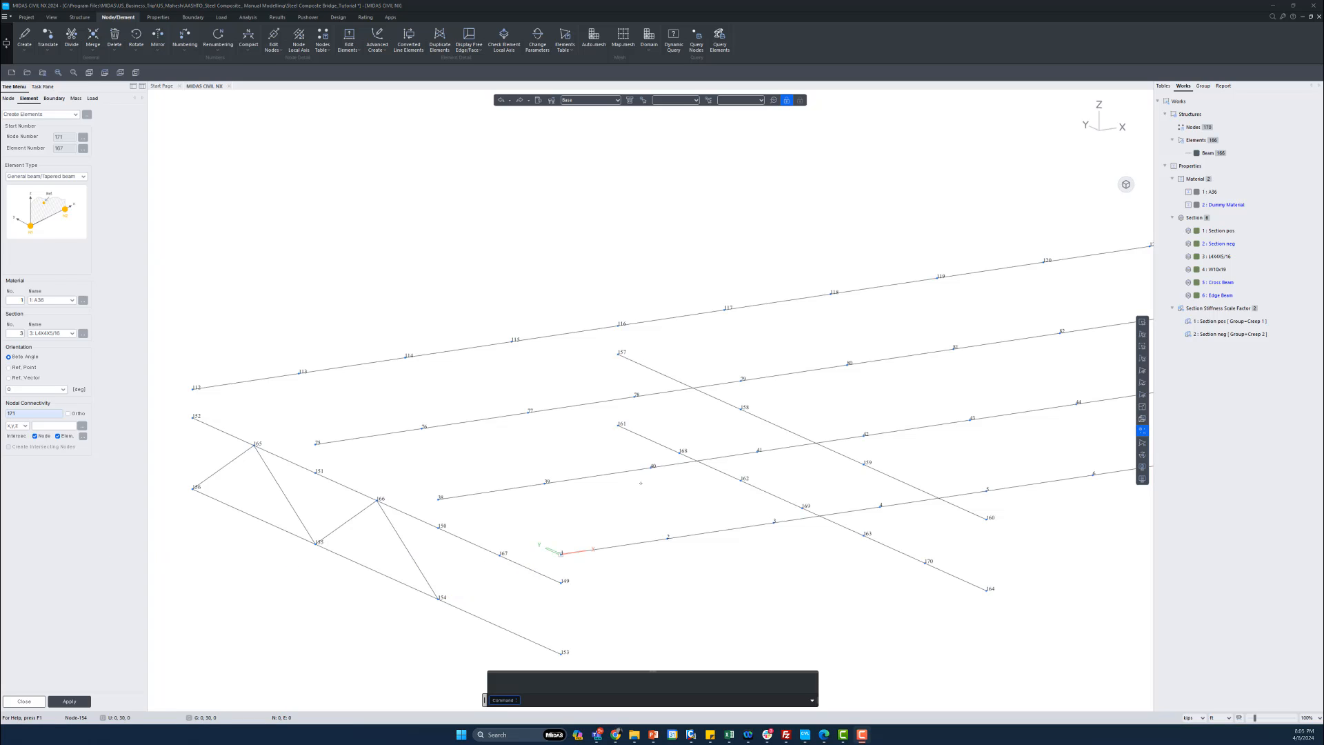
left_click(437, 598)
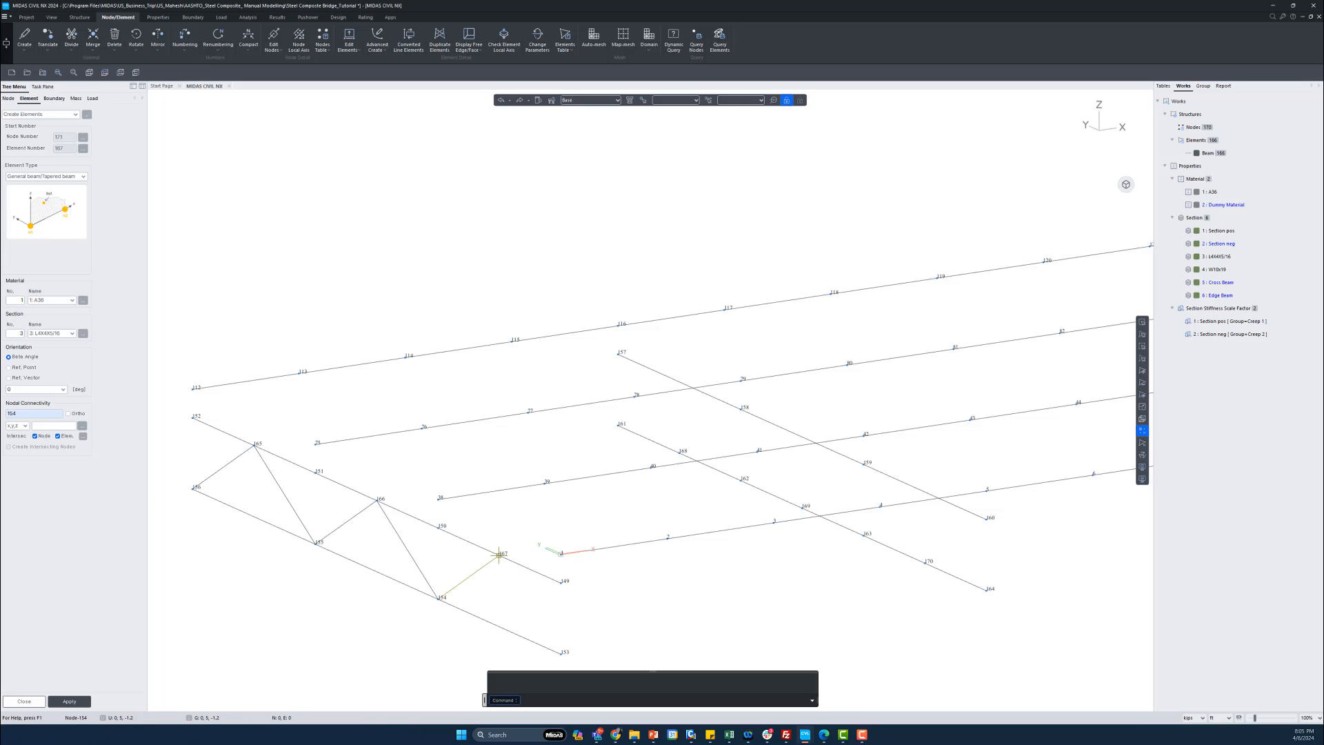
left_click(500, 554)
left_click(560, 653)
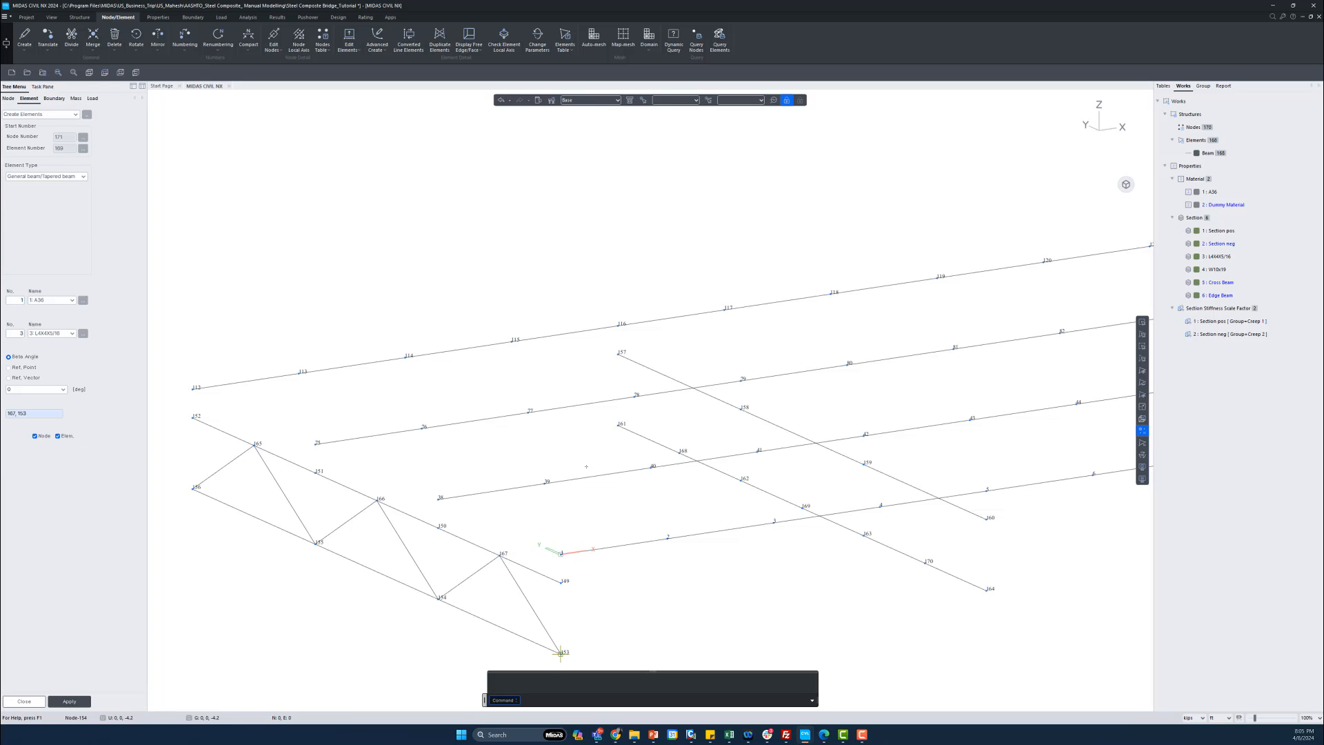
- Create the intermediate cross-frame diagonals through nodes 157, 168, 158, 169, 159, 170 and 160 with section L4X4X5/16
left_click(619, 353)
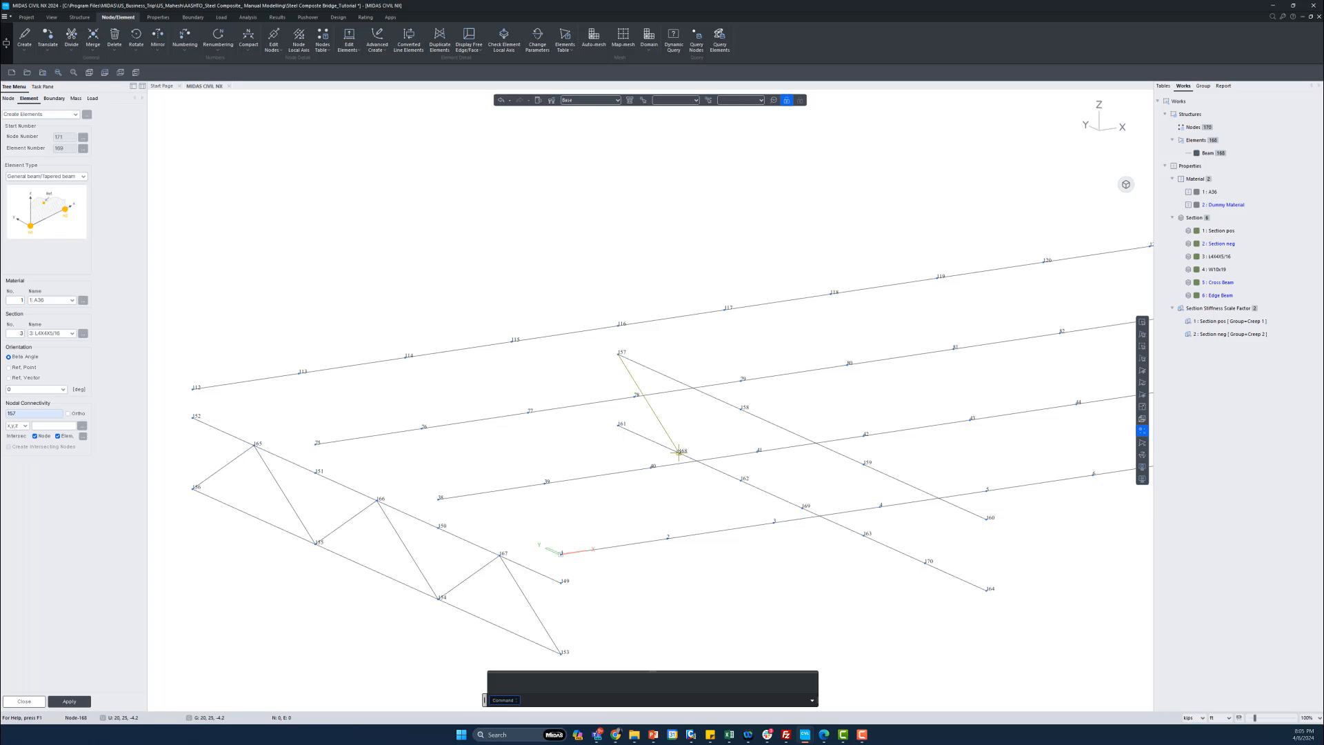
left_click(679, 451)
left_click(741, 409)
left_click(802, 508)
left_click(866, 461)
left_click(925, 563)
left_click(987, 519)
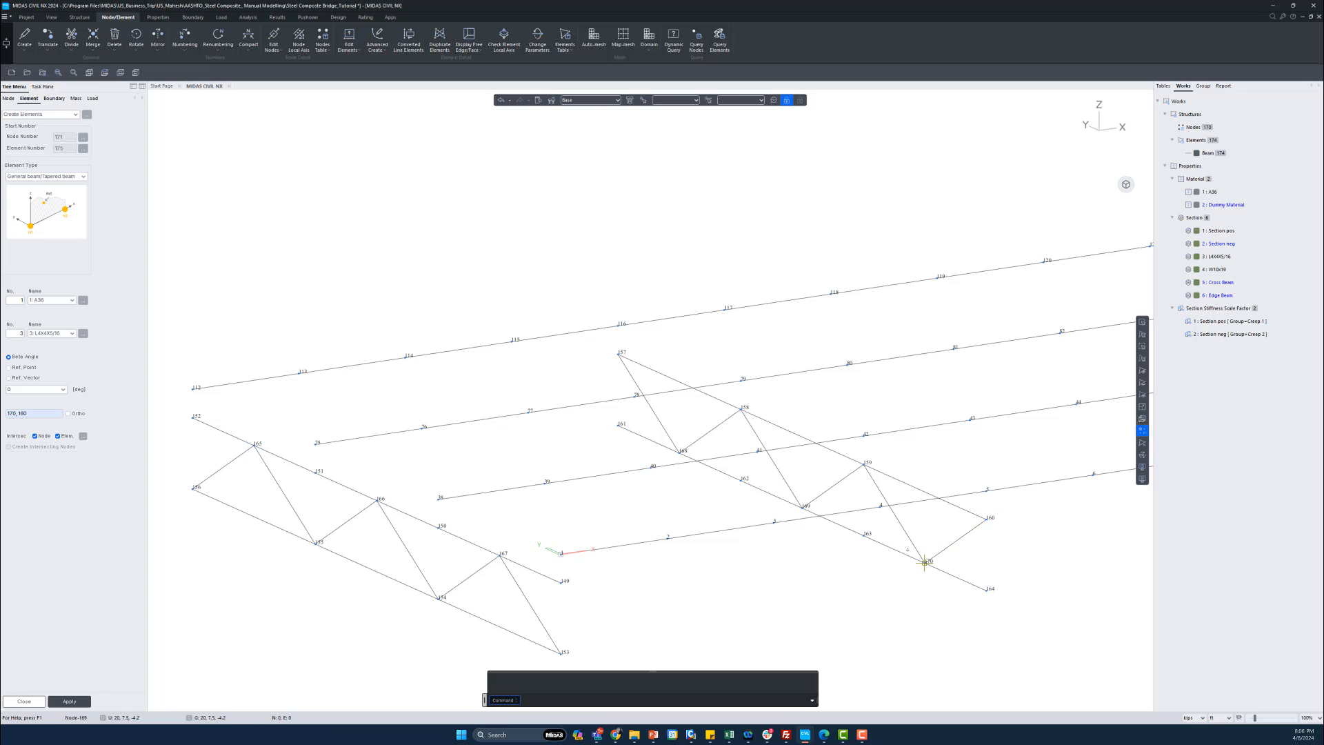
- Inspect the diagonals of both cross-frames from an oblique angle with the section shapes rendered
key("ctrl+h")
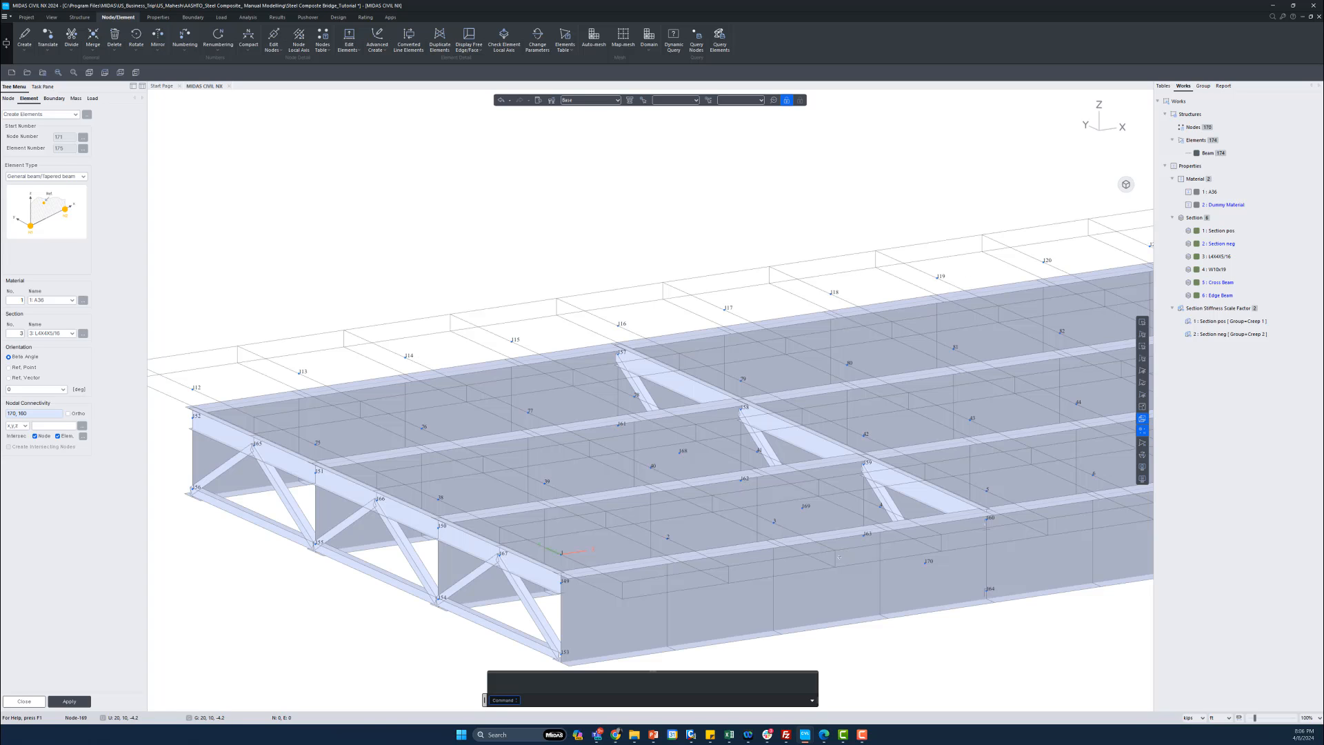
scroll(897, 545, "up", 5)
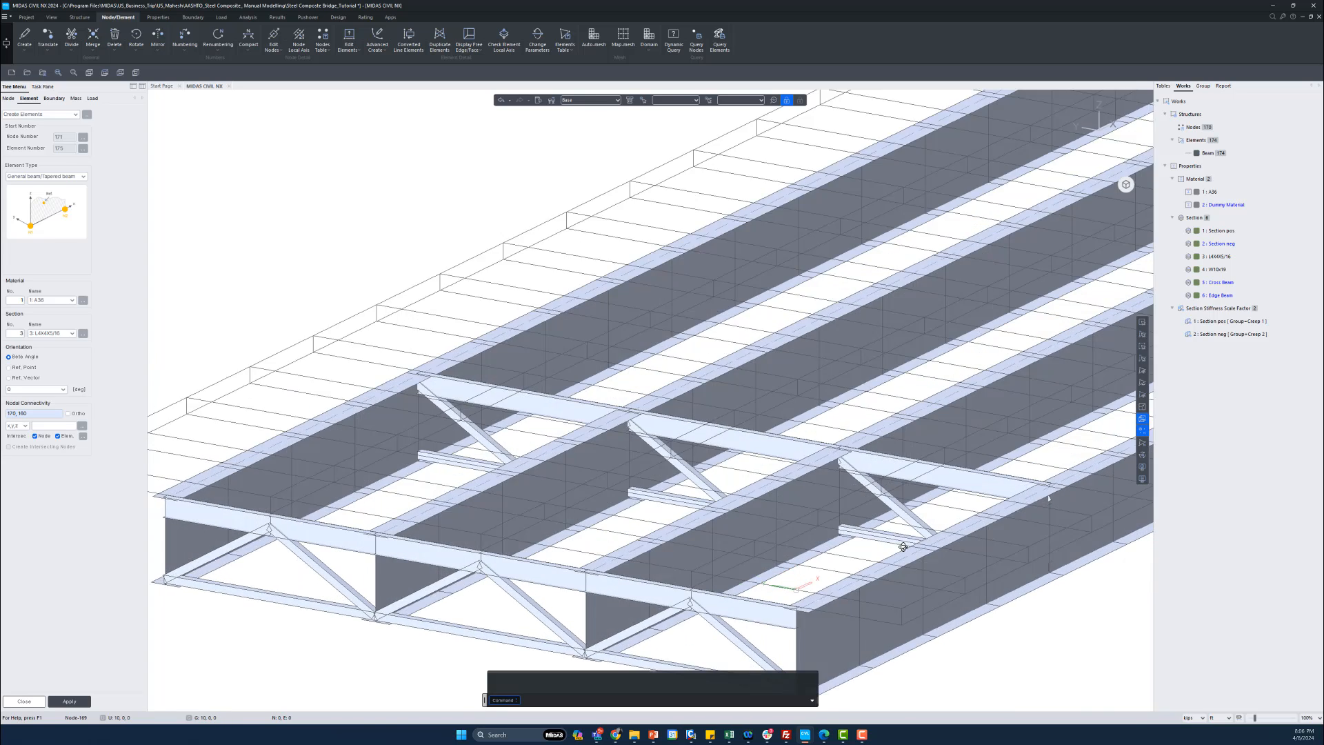
middle_click_drag(903, 547, 836, 534, "ctrl")
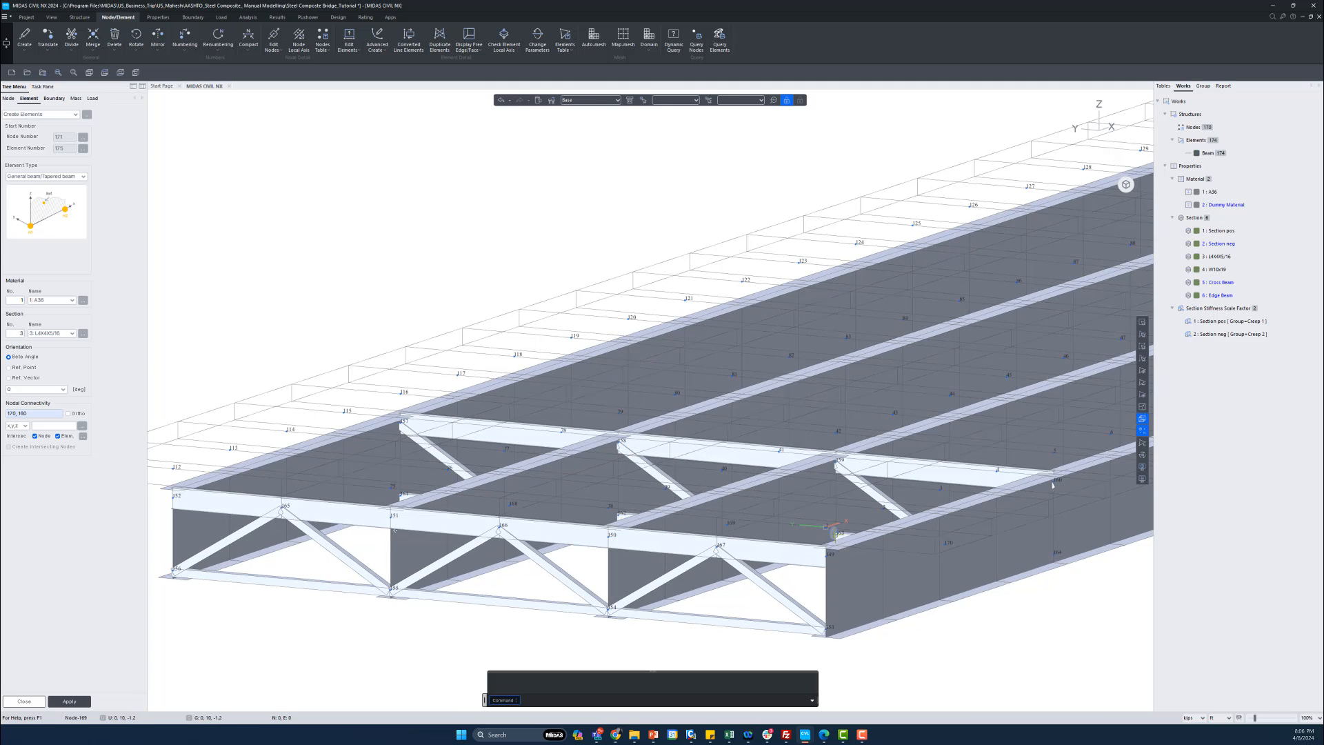
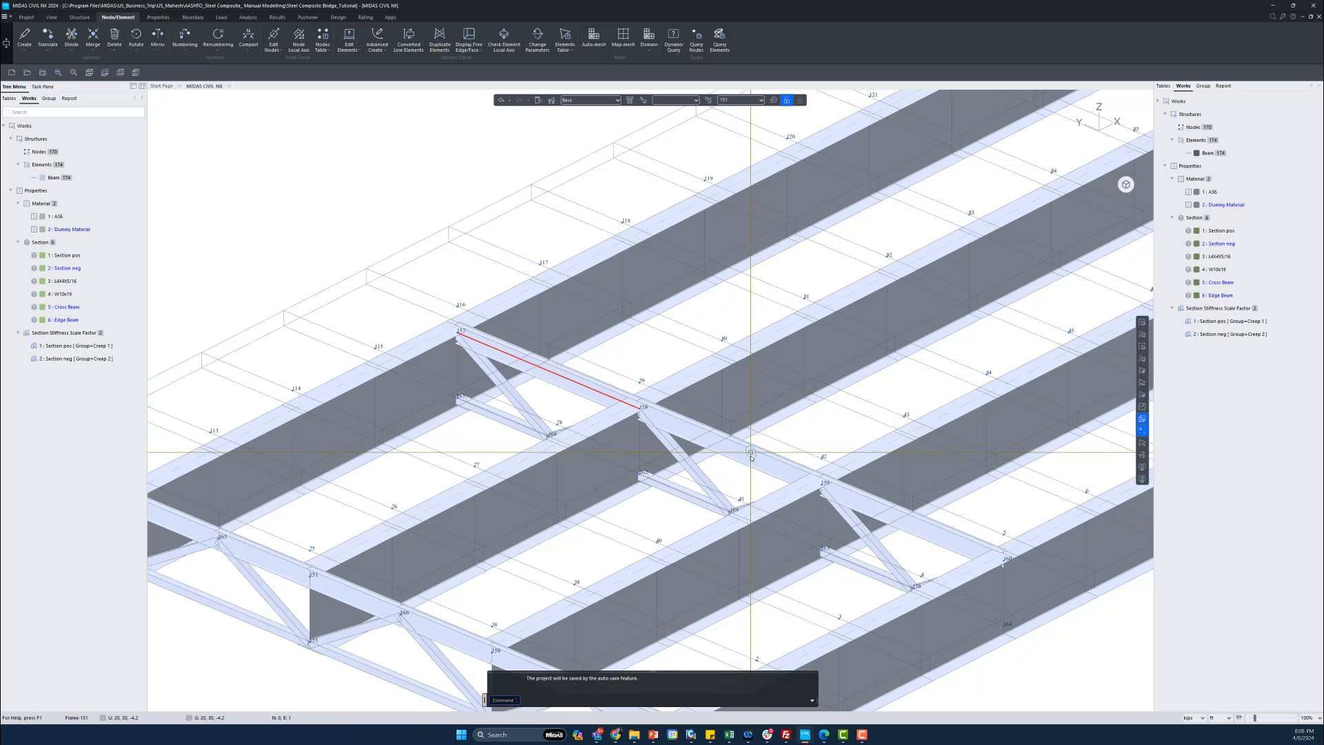
- Assign section L4X4X5/16 to the intermediate cross-frame's top chord elements between nodes 157 and 160
left_click(823, 482)
left_click(1005, 558)
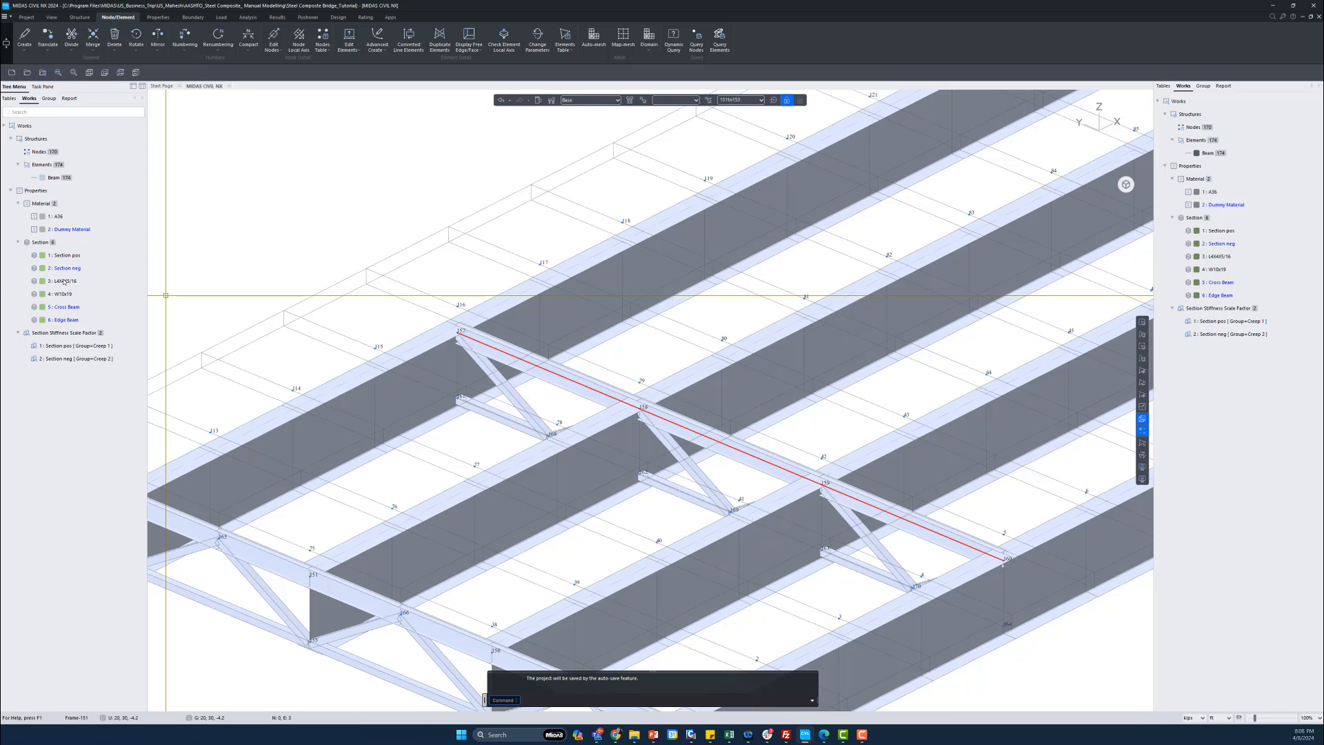
left_click(64, 281)
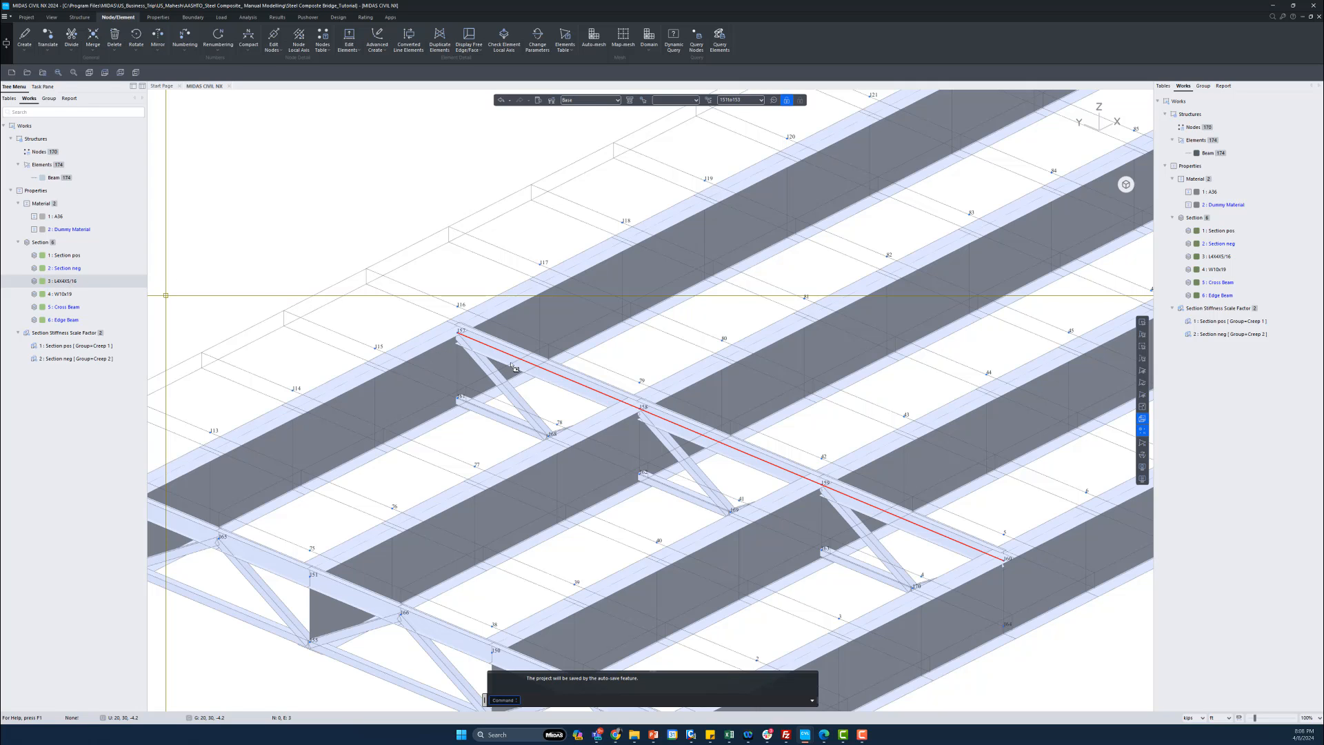
left_click_drag(559, 367, 555, 368)
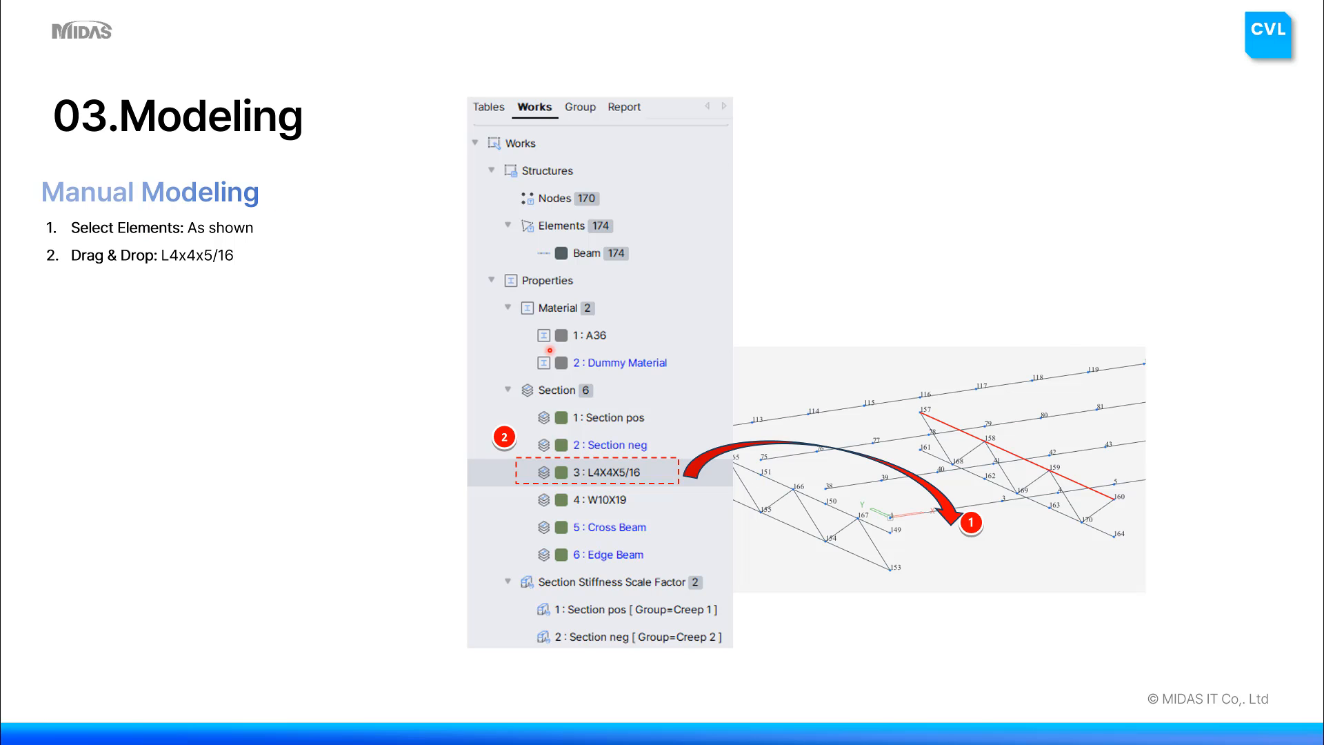
key("Right")
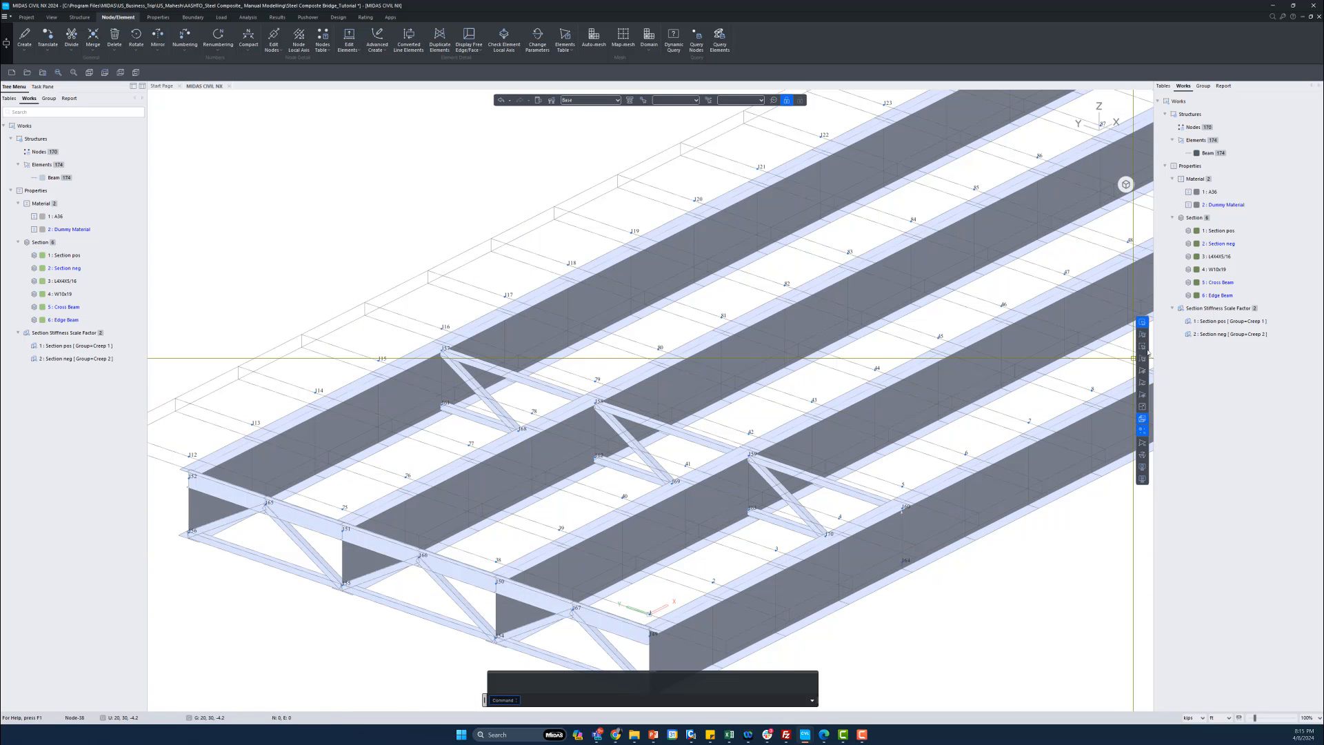
- Select all girder elements assigned to Section pos and deactivate them so only the cross-frames are displayed
left_click(1222, 233)
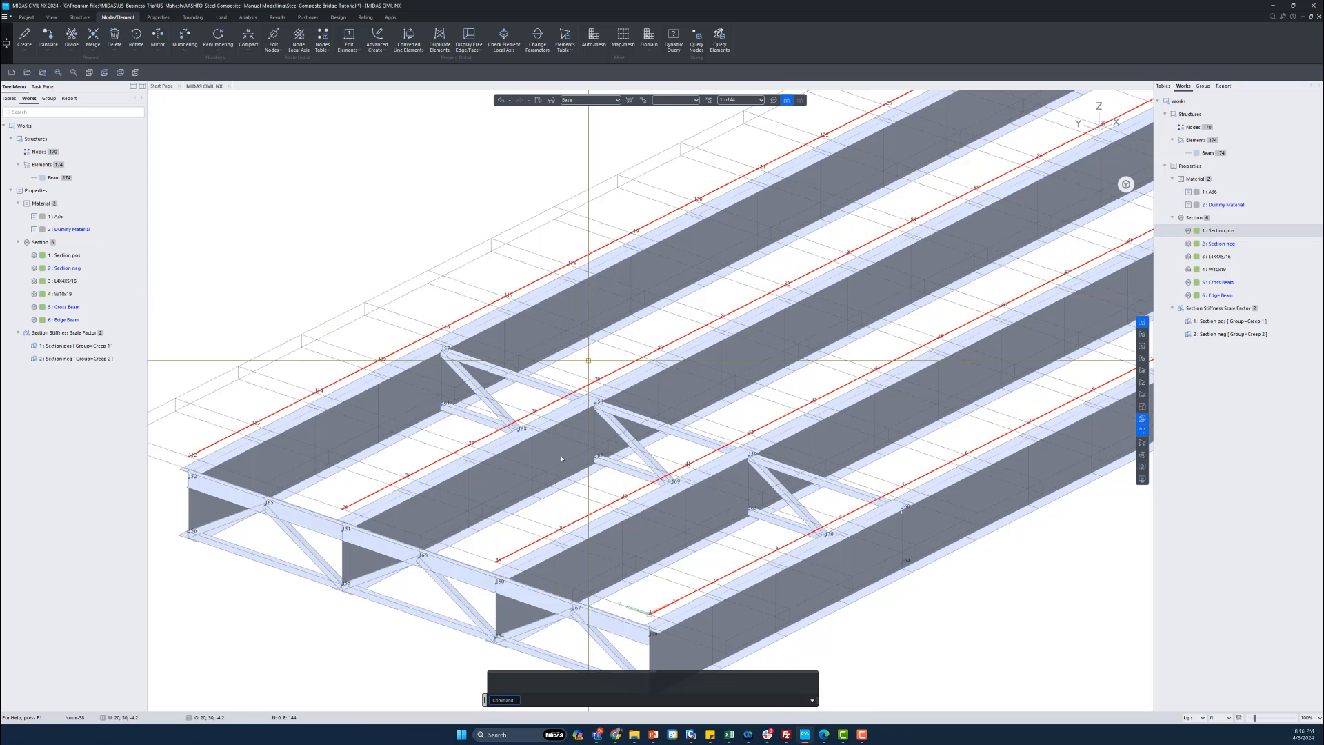
left_click(1143, 383)
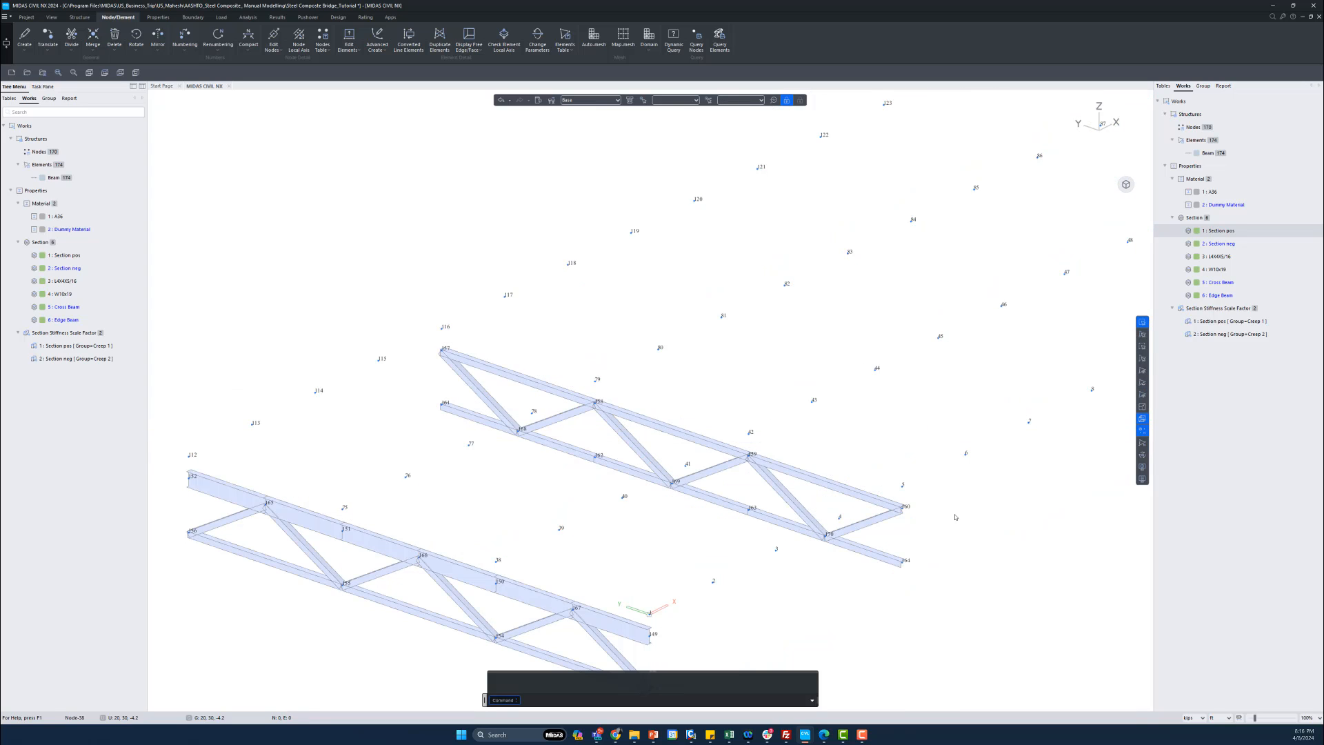
- In the top view, window-select the intermediate cross-frame and all girder nodes beyond the end cross-frame
middle_click_drag(877, 588, 850, 585, "ctrl")
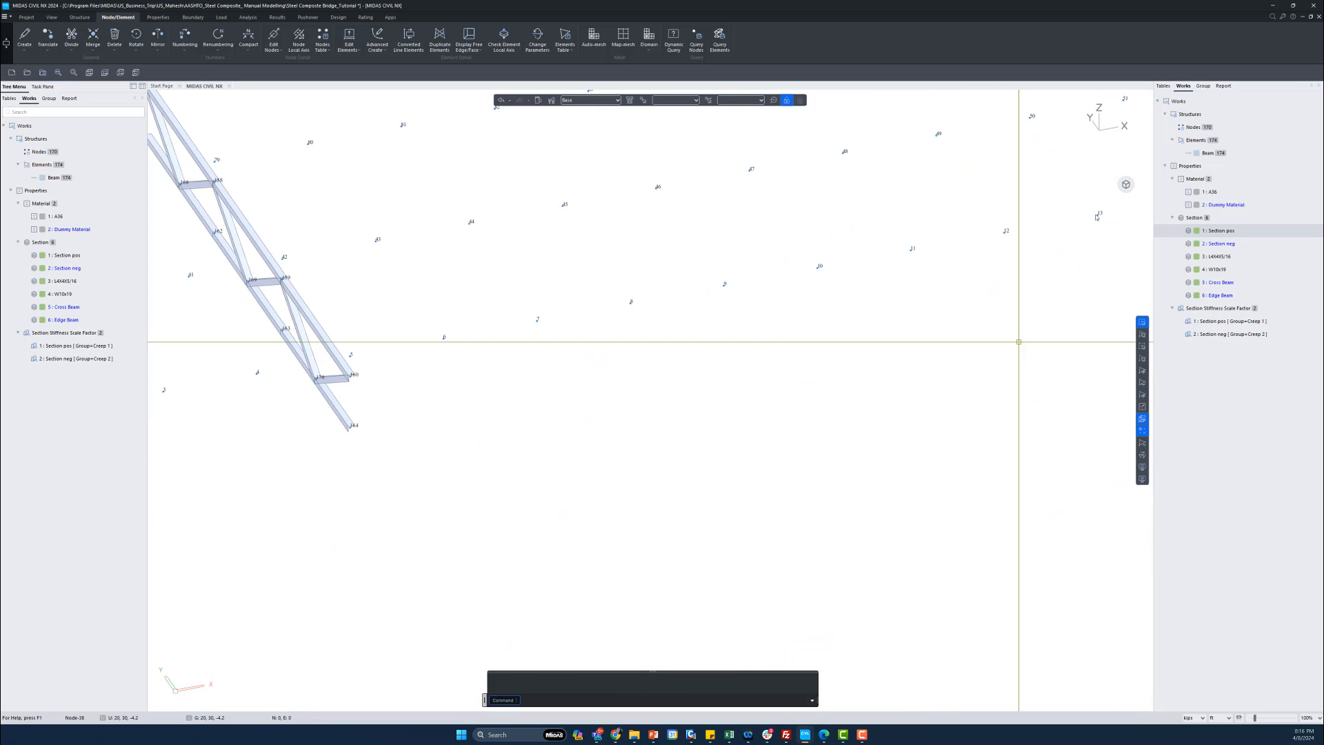
left_click(1127, 184)
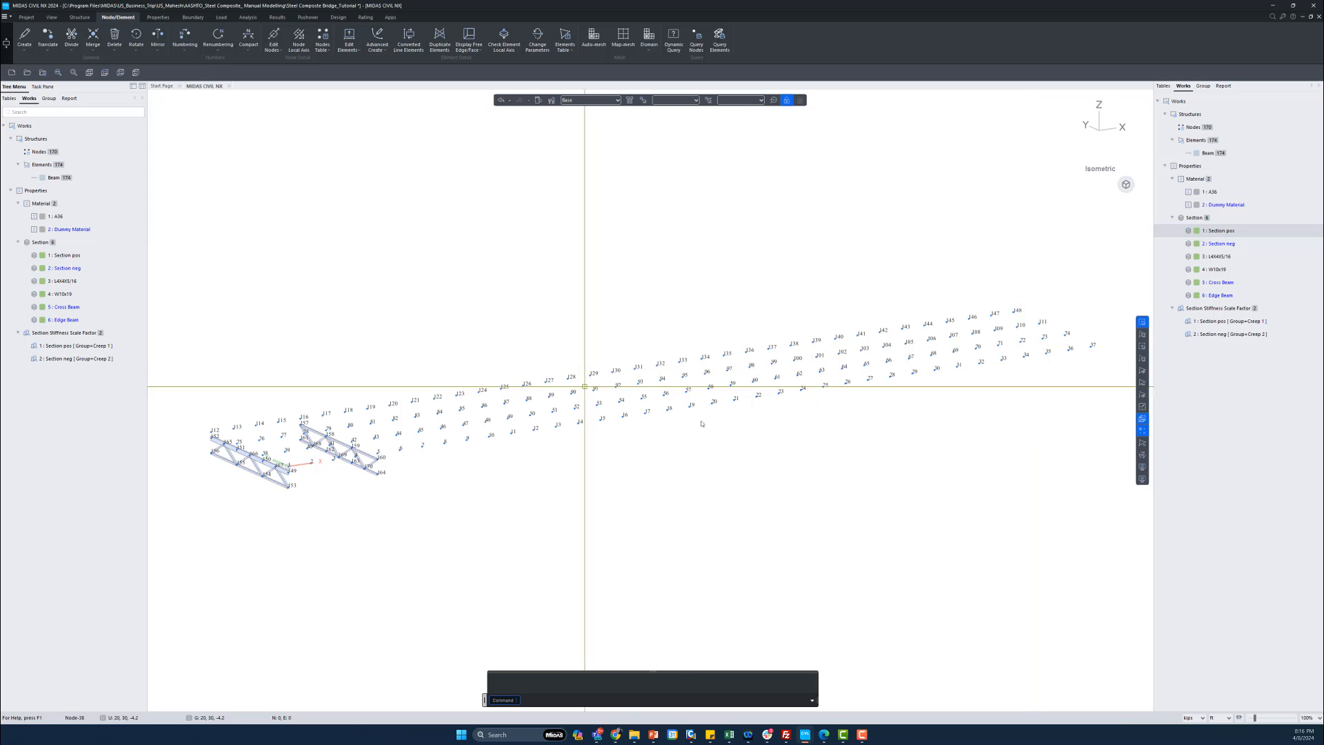
middle_click_drag(750, 473, 704, 565, "ctrl")
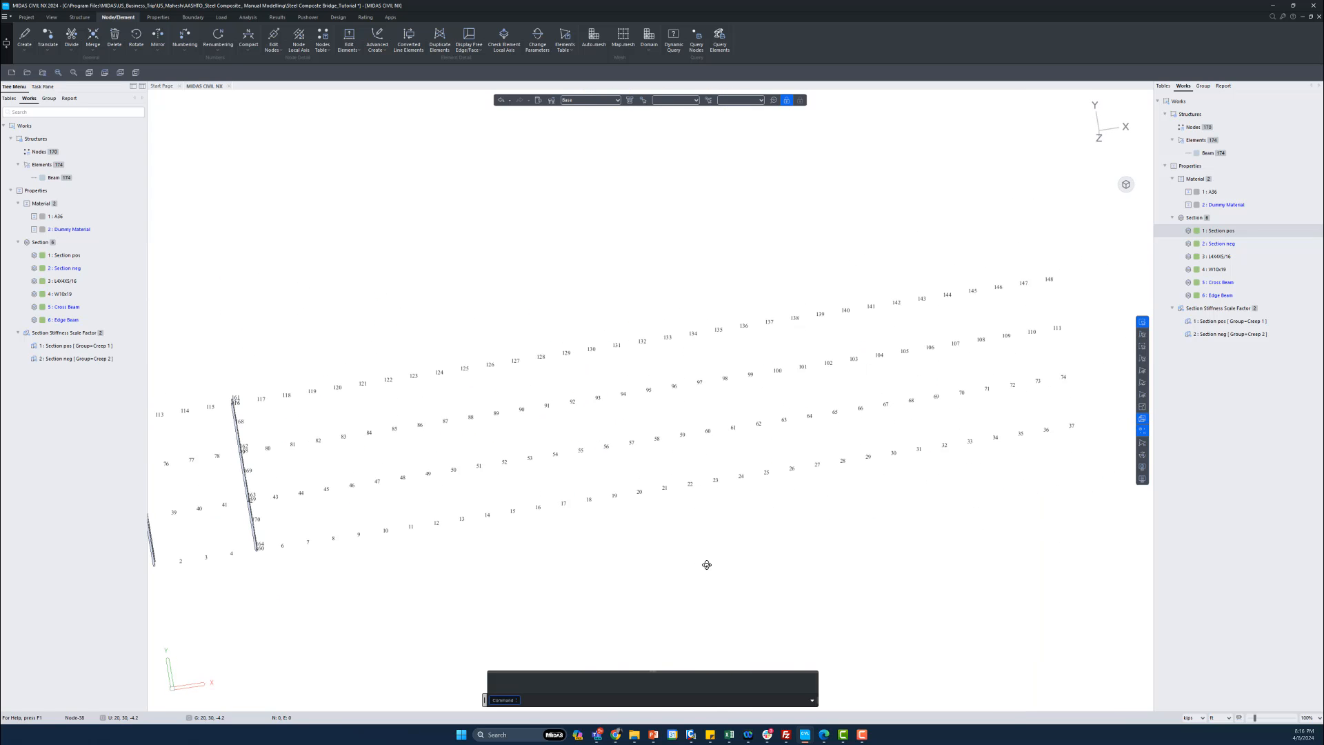
middle_click_drag(490, 541, 564, 550)
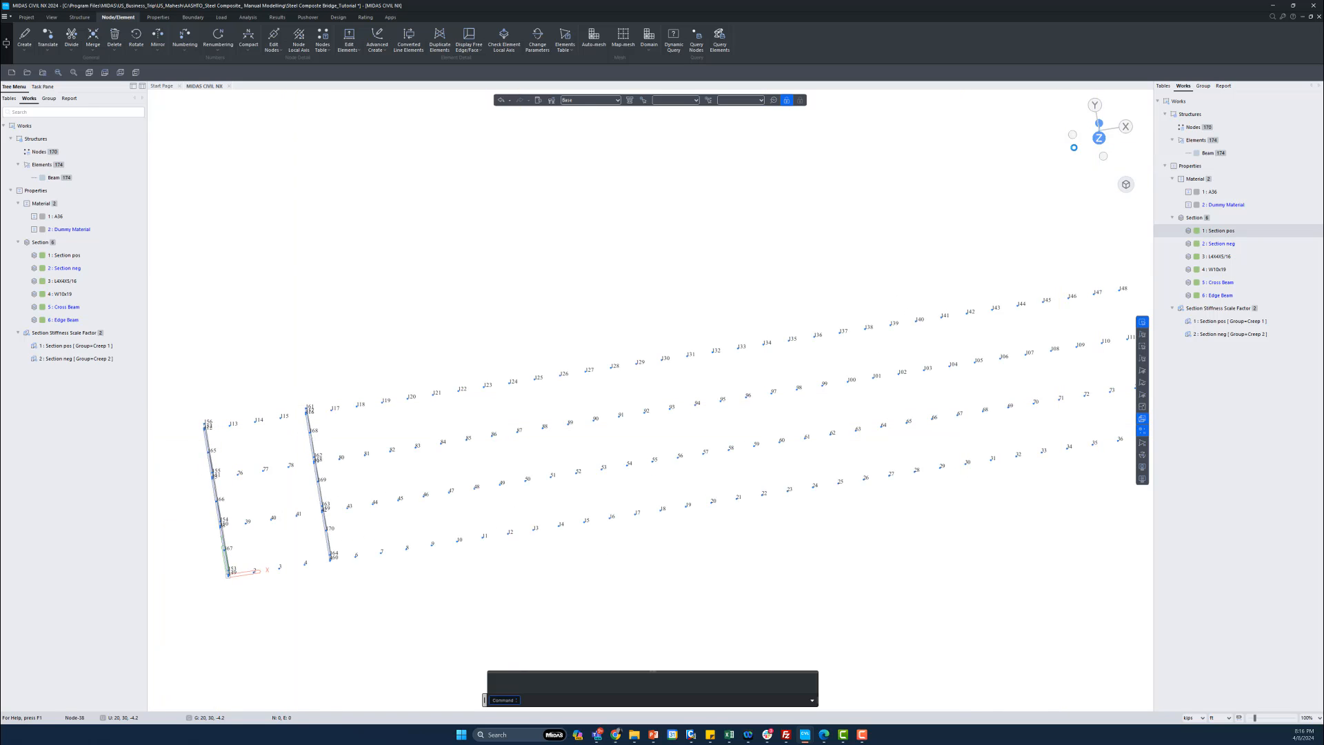
left_click(1100, 137)
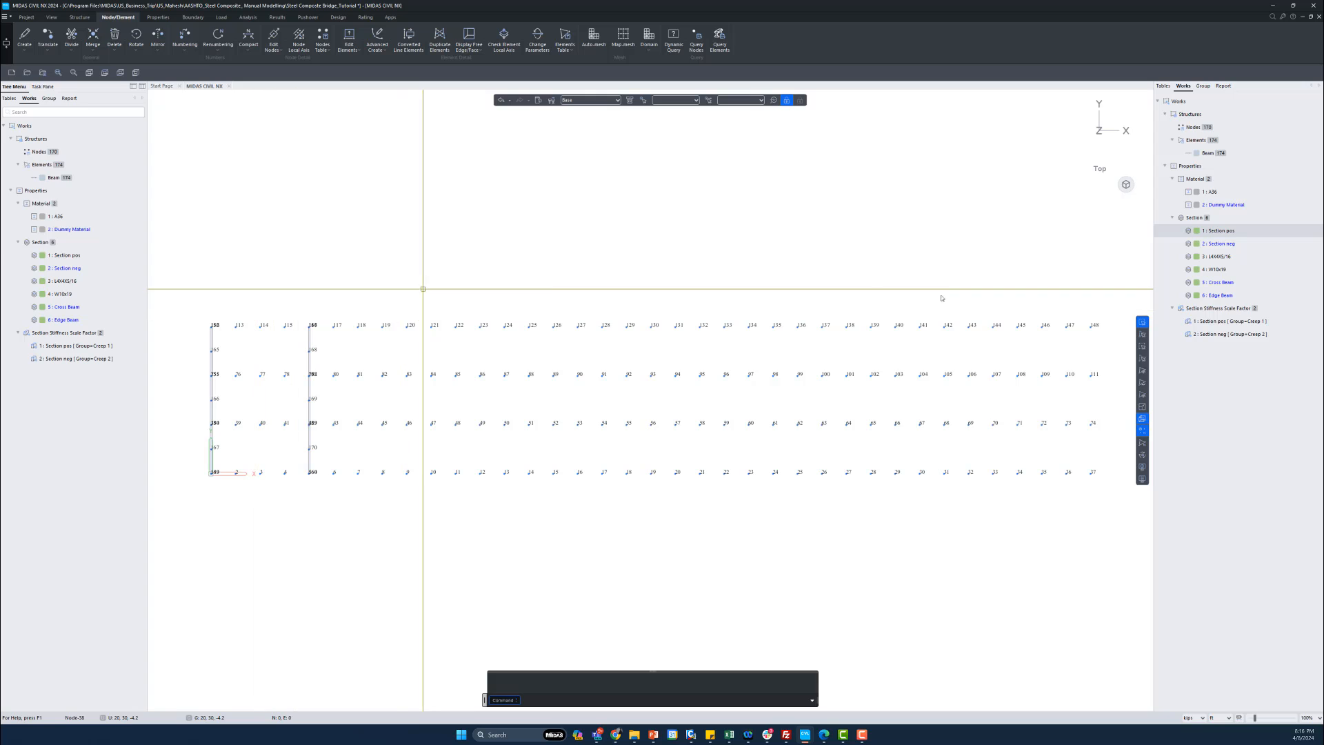
left_click(1144, 323)
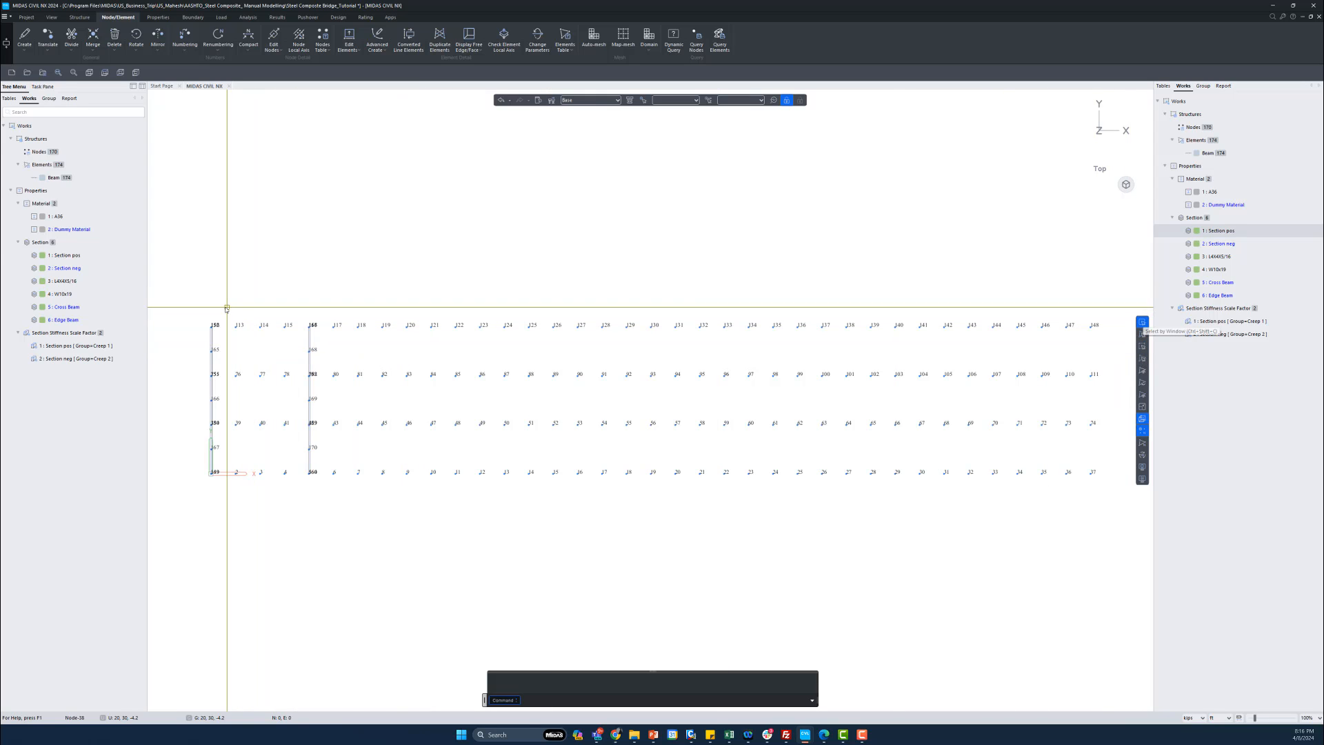
left_click_drag(226, 308, 1102, 490)
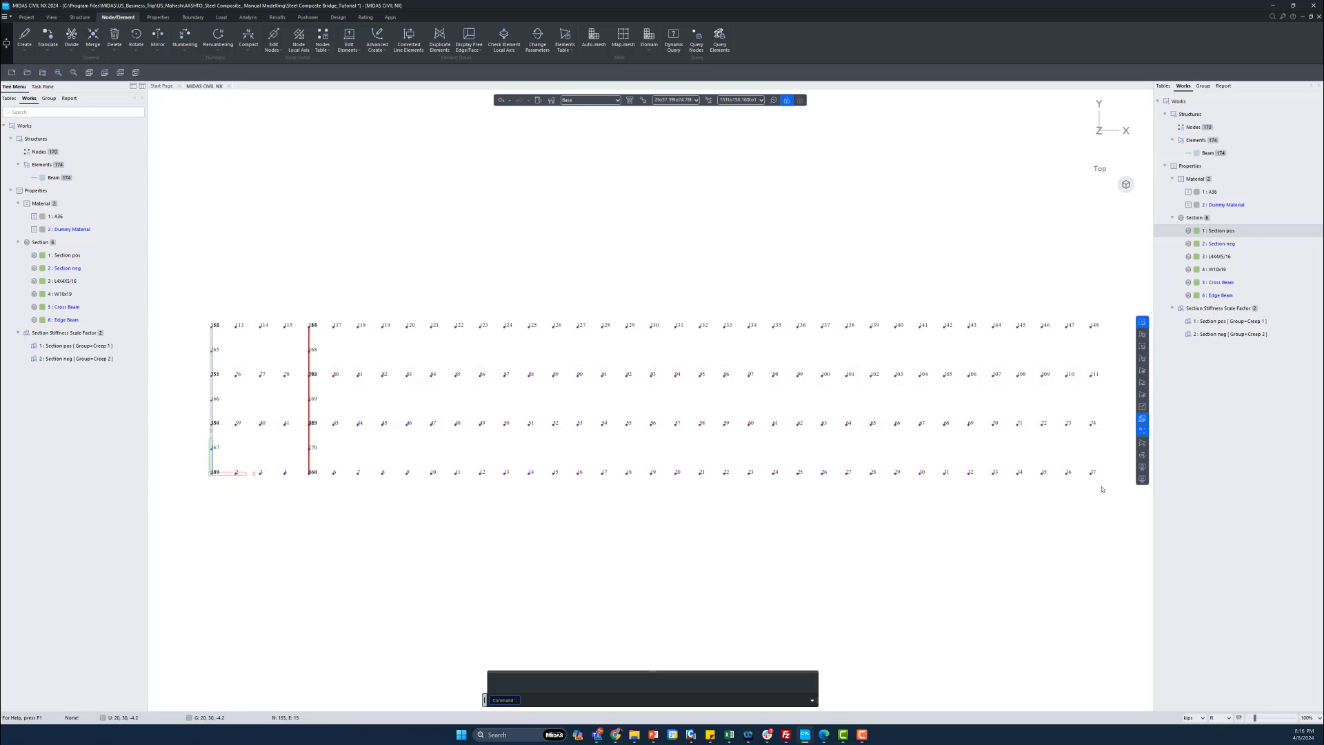
- Deactivate the selected intermediate cross frame so only the end cross frame is displayed, in the Right view
left_click(1145, 386)
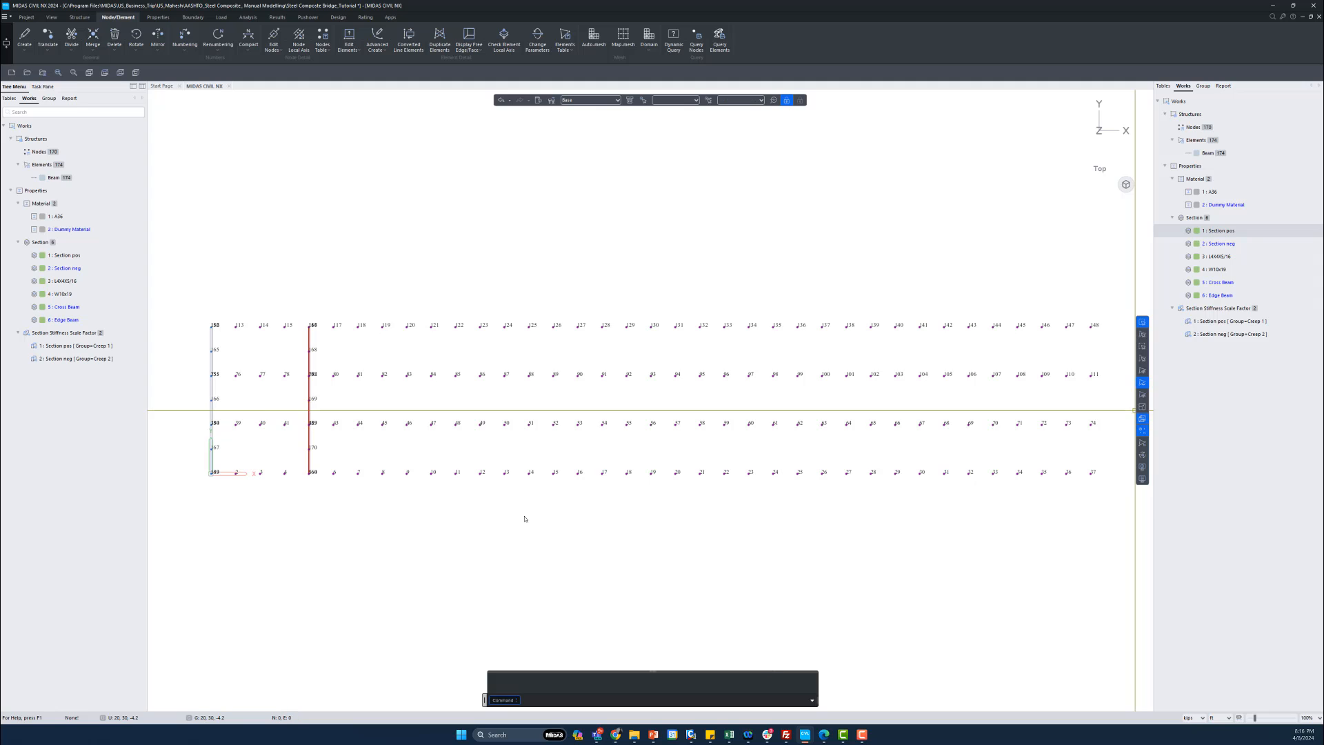
middle_click_drag(410, 544, 494, 507, "ctrl")
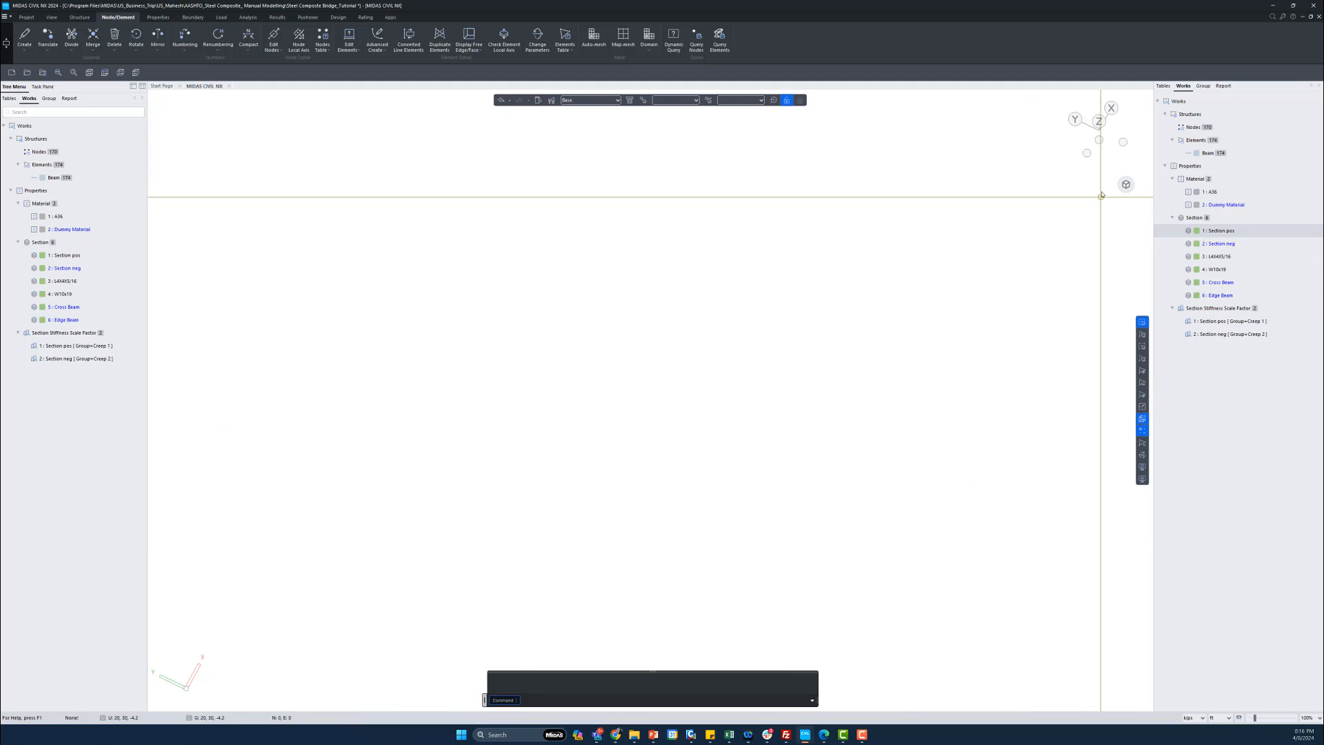
left_click(1125, 185)
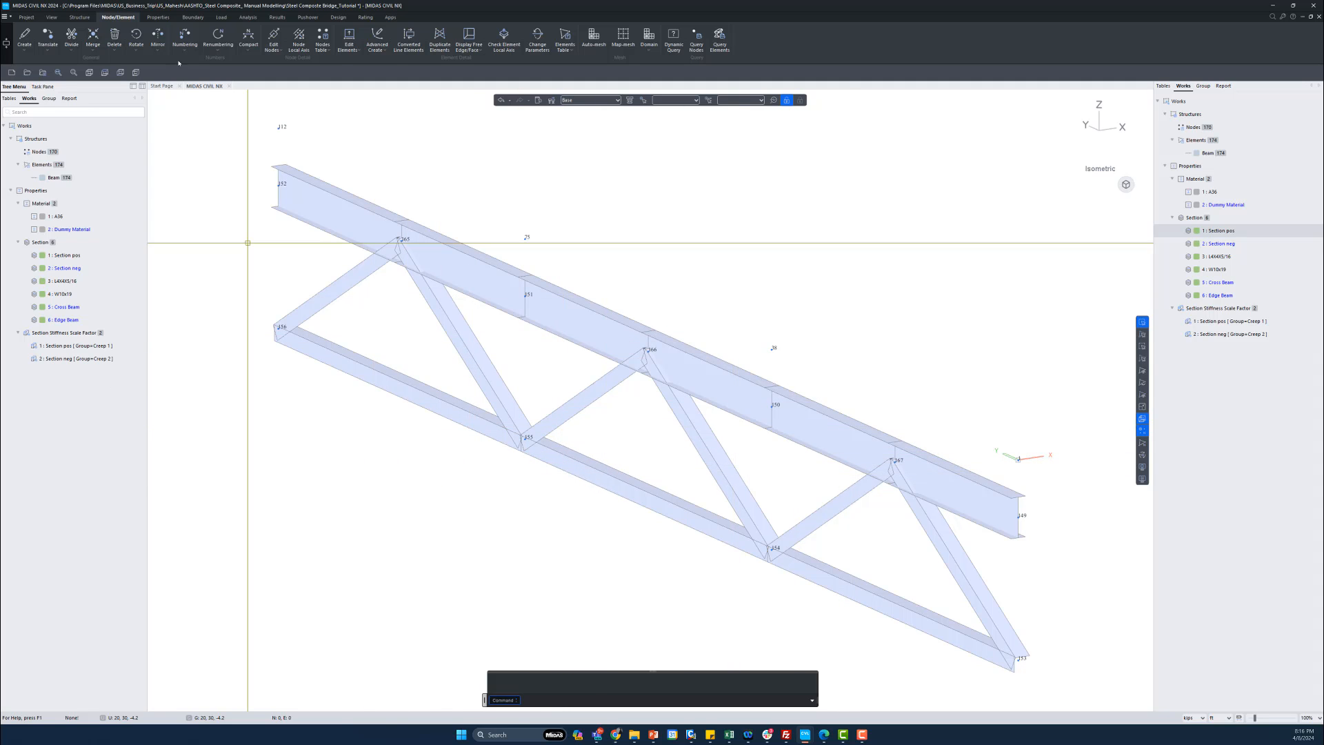
left_click(1086, 126)
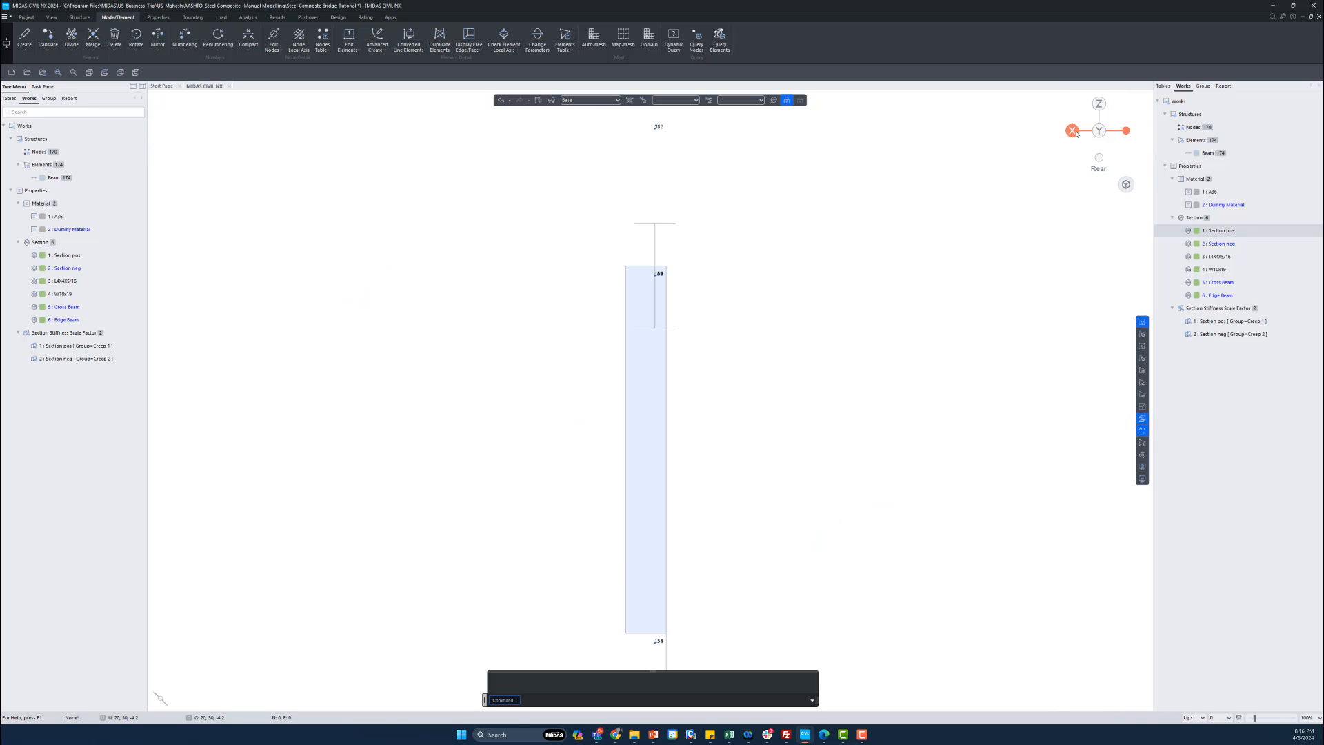
left_click(1077, 133)
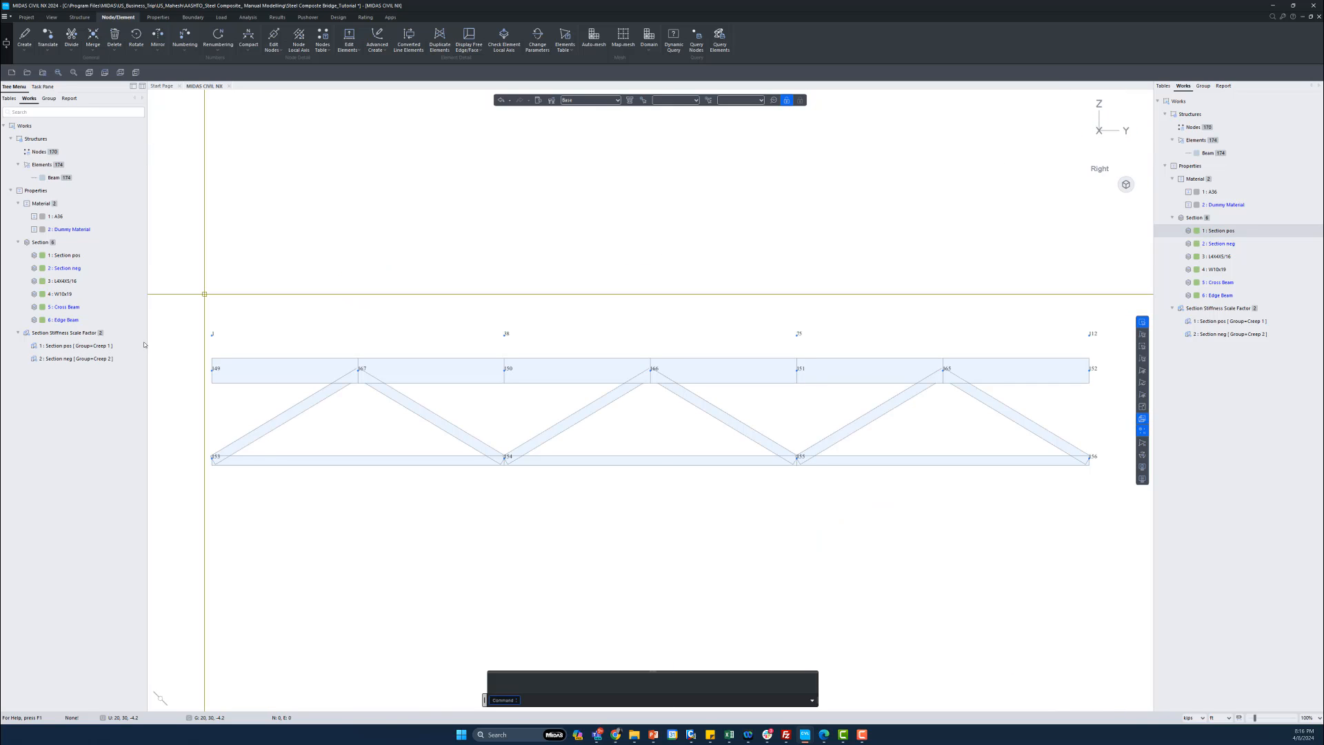
- Copy all end cross frame elements twice at an equal distance of 90, 0, 0 ft, and reactivate the whole model in isometric view
left_click(47, 48)
left_click(58, 70)
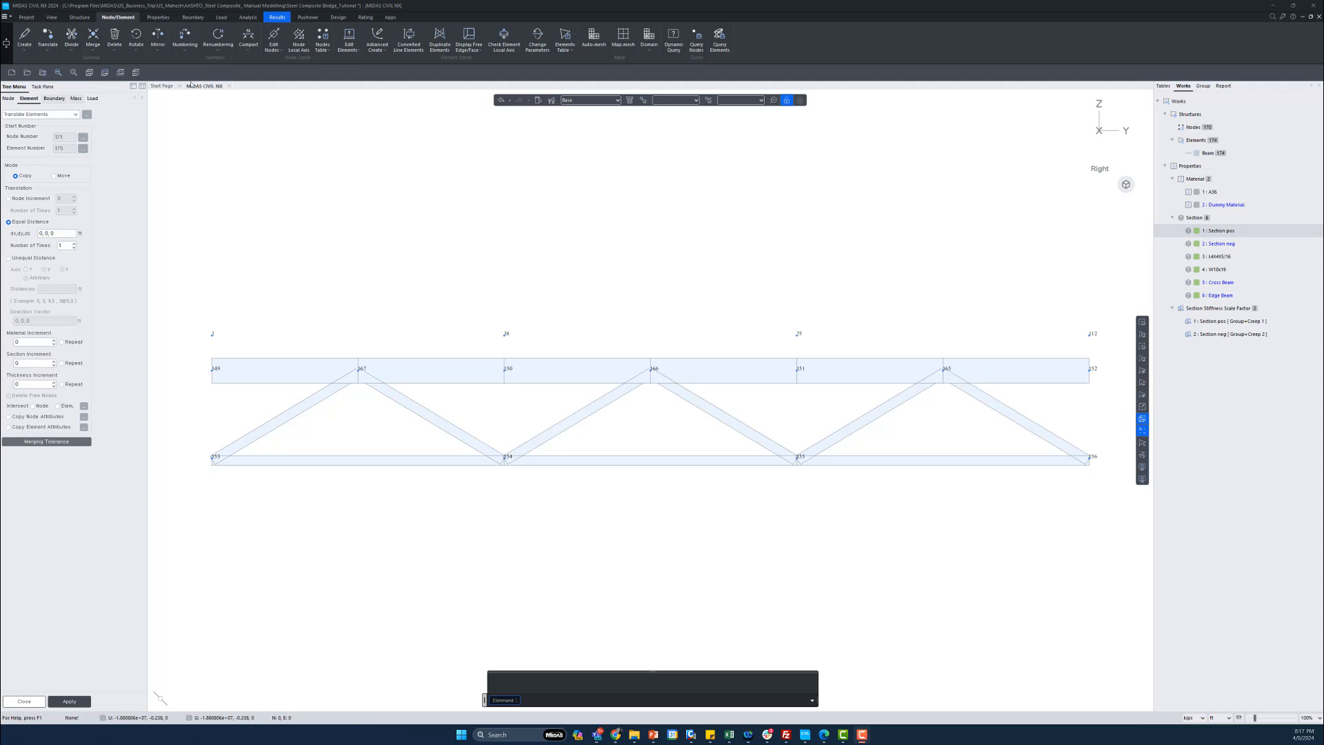
left_click(42, 234)
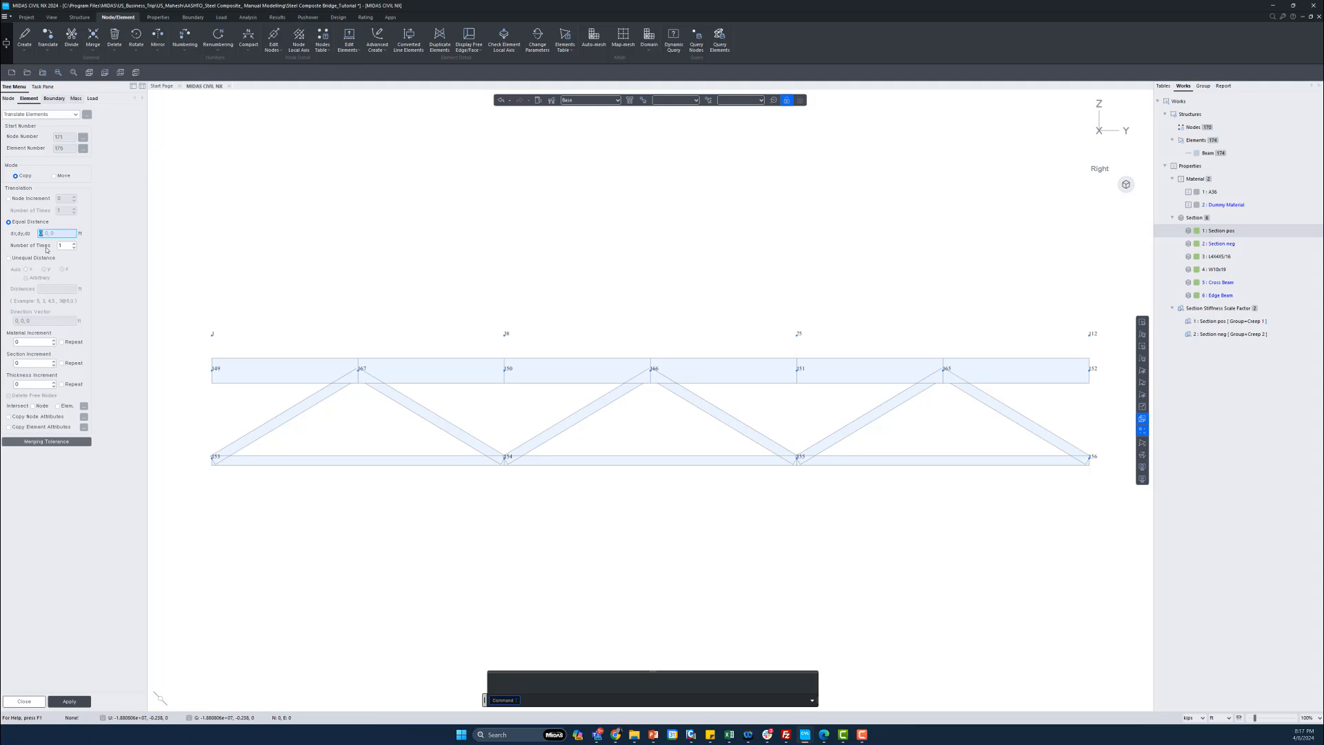
left_click(58, 246)
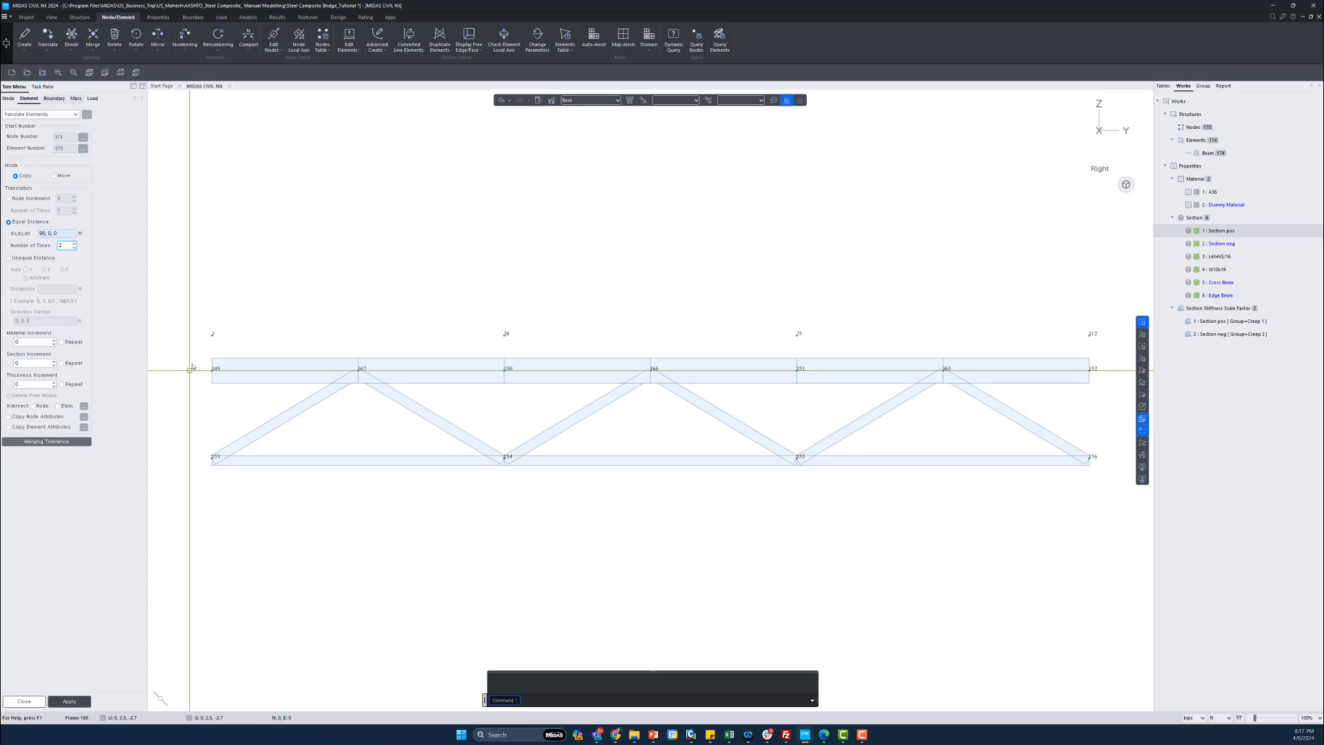
left_click_drag(193, 354, 1104, 494)
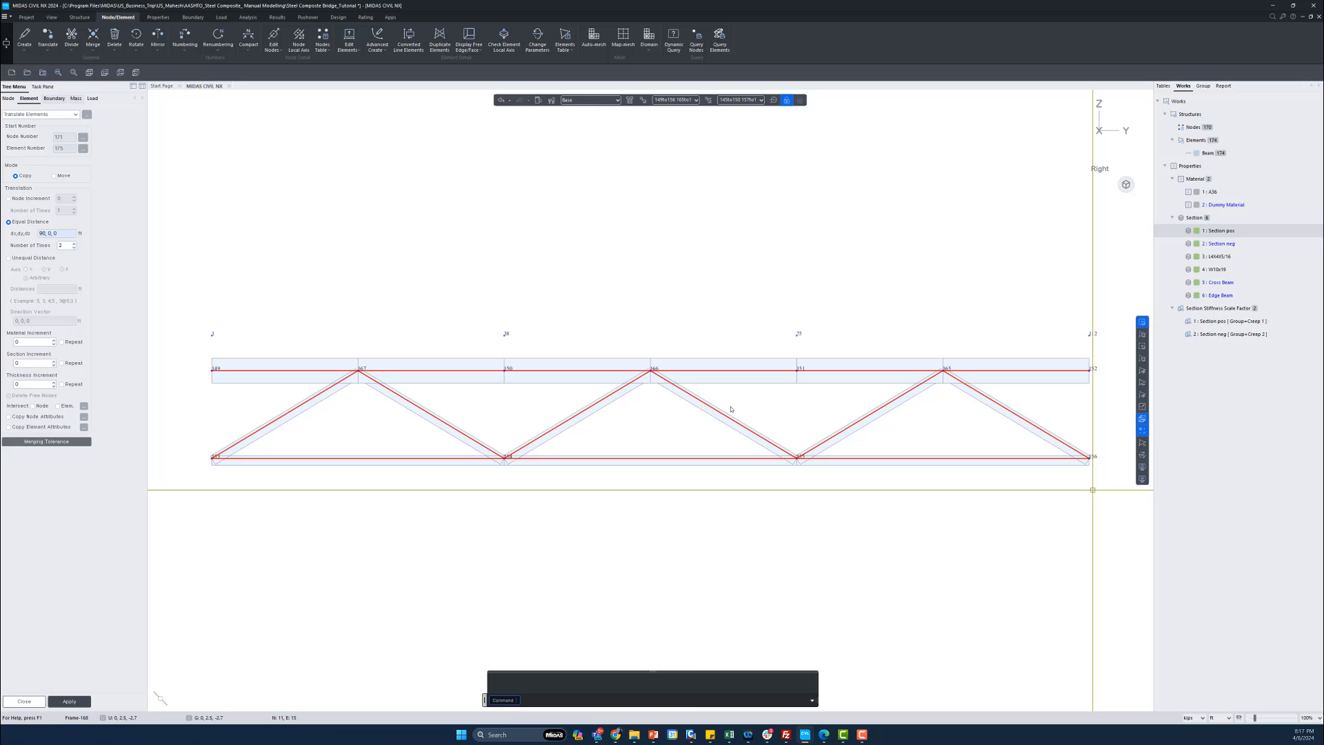
left_click(69, 701)
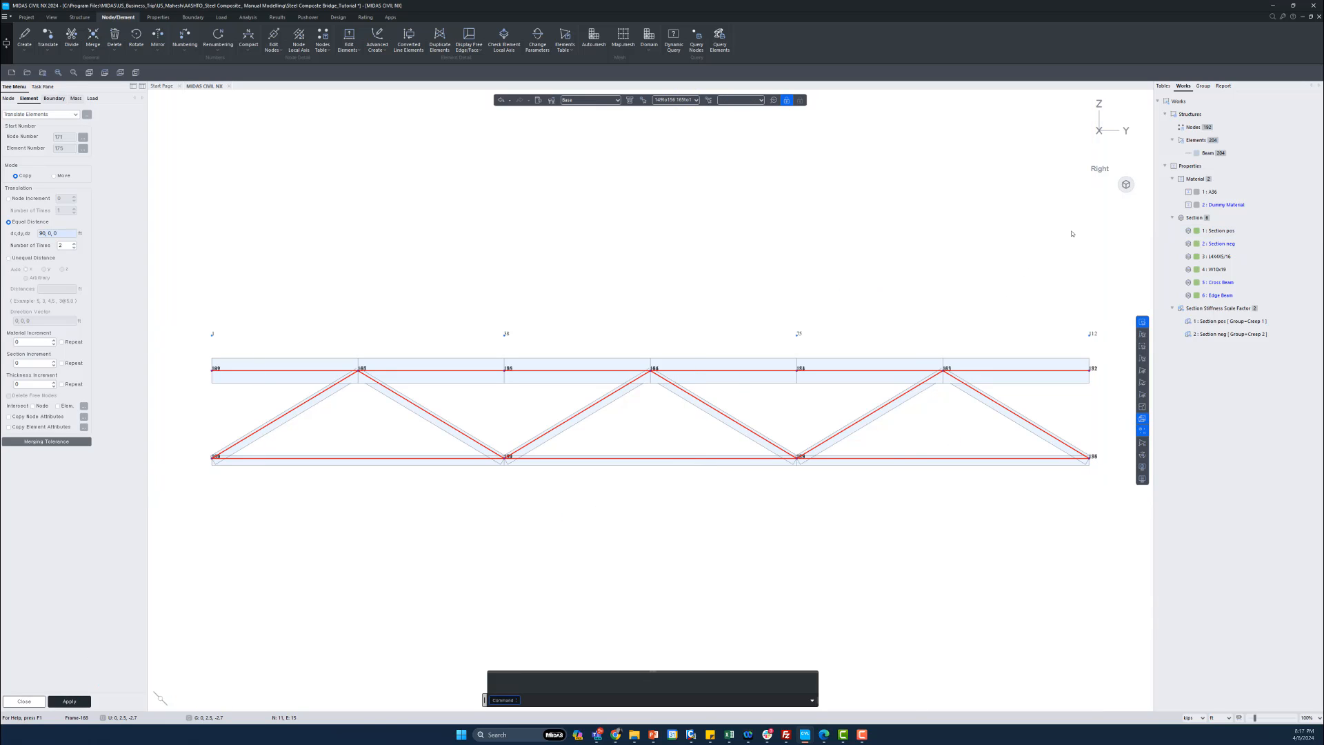
left_click(1127, 184)
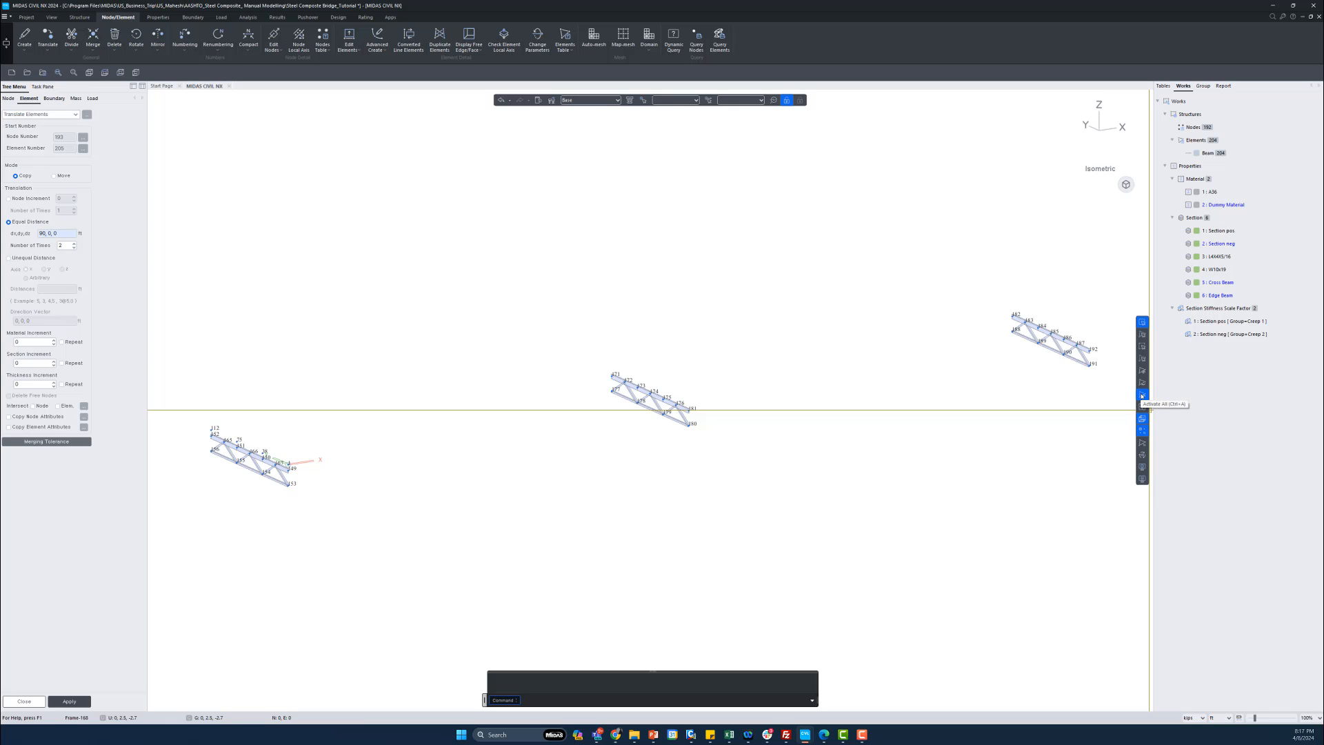
left_click(1143, 396)
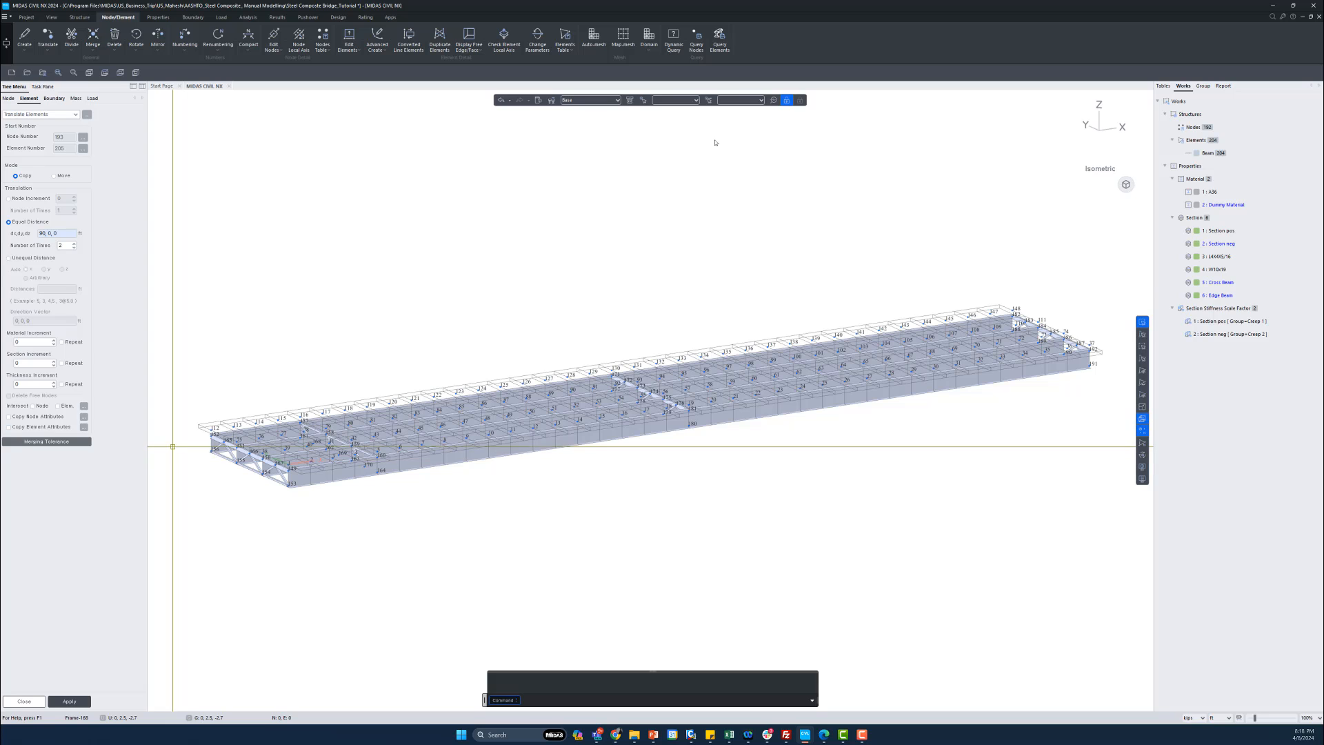
left_click(1126, 185)
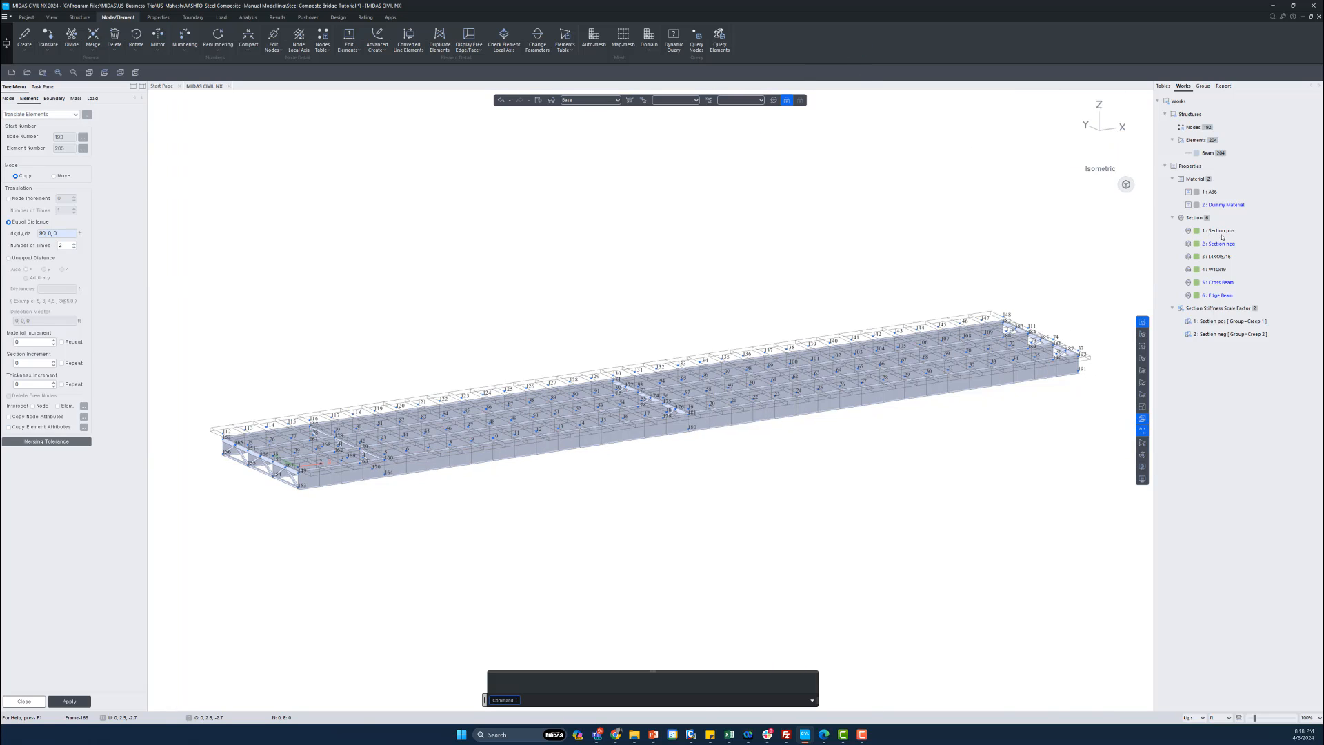
- Isolate the intermediate cross frame by deactivating the Section pos girders and the other cross frames, and show it in the Right view
left_click(1223, 231)
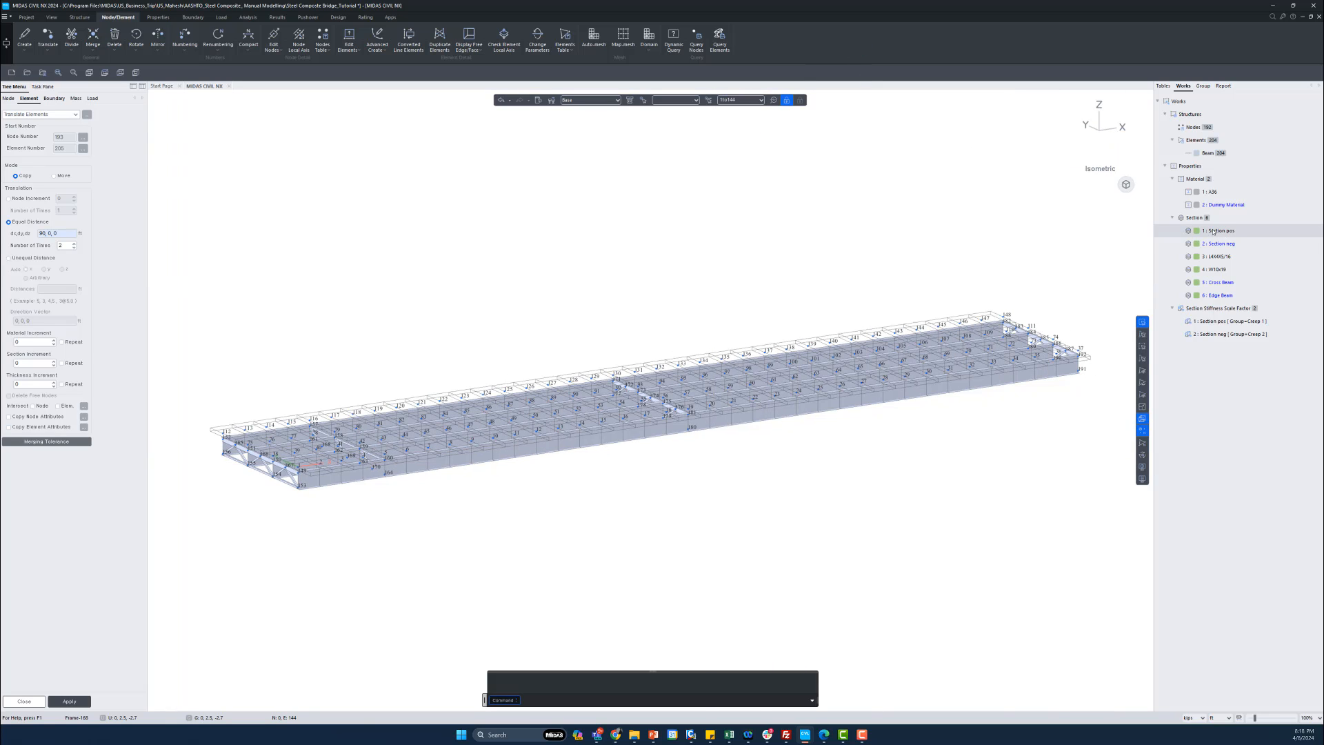
left_click(1142, 385)
middle_click_drag(721, 498, 689, 514, "ctrl")
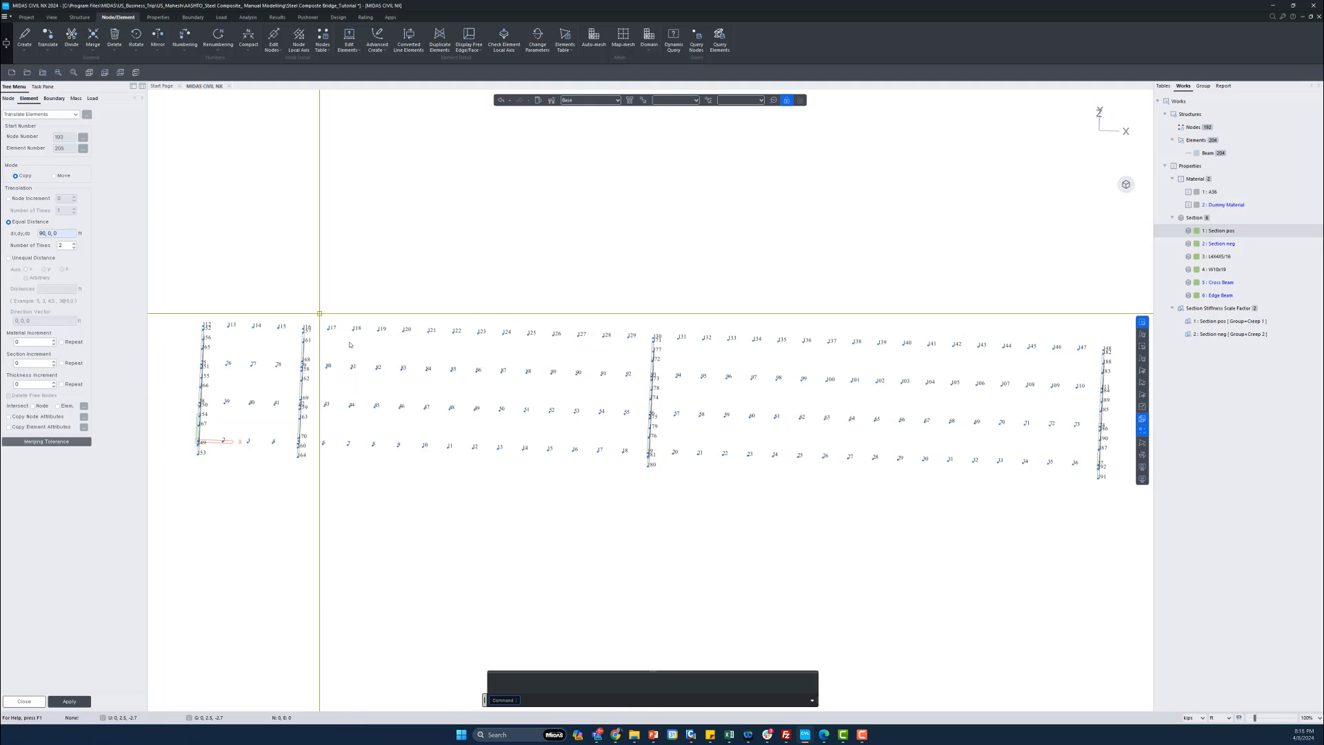
left_click_drag(320, 313, 1121, 493)
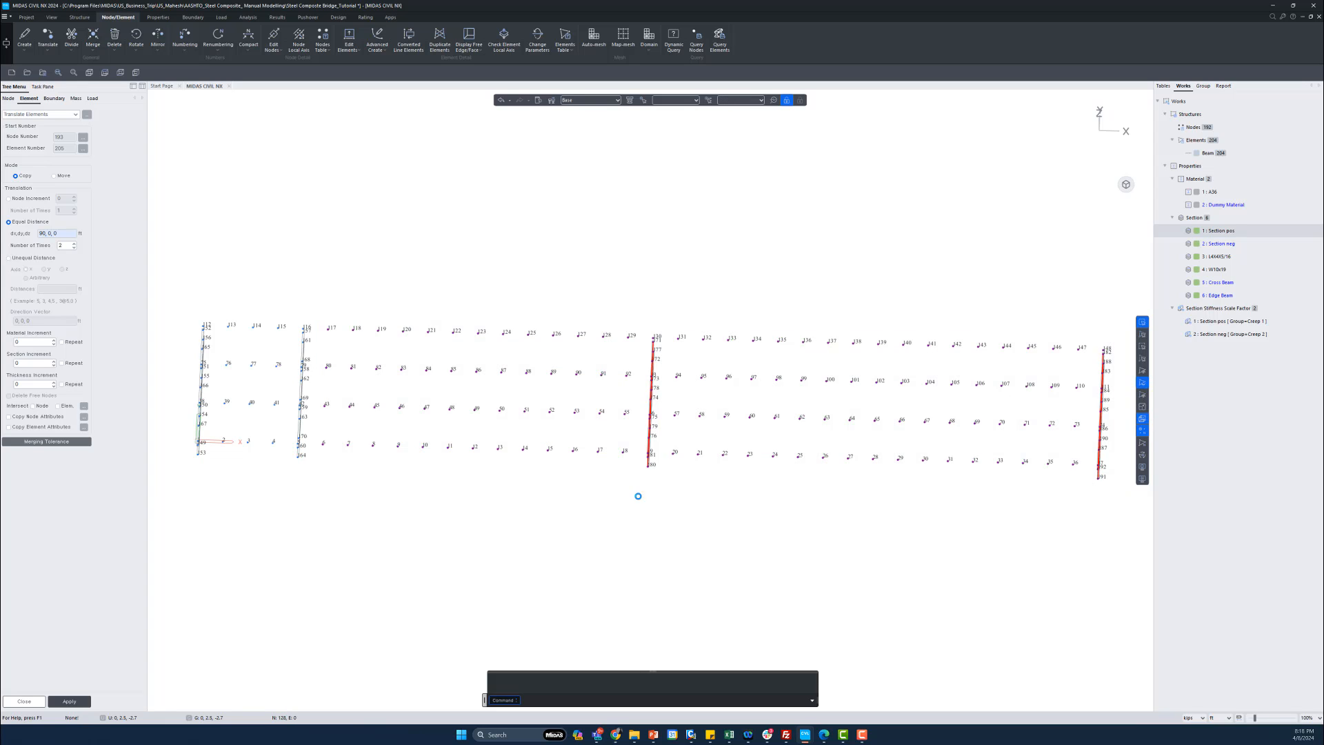
middle_click_drag(482, 525, 728, 566)
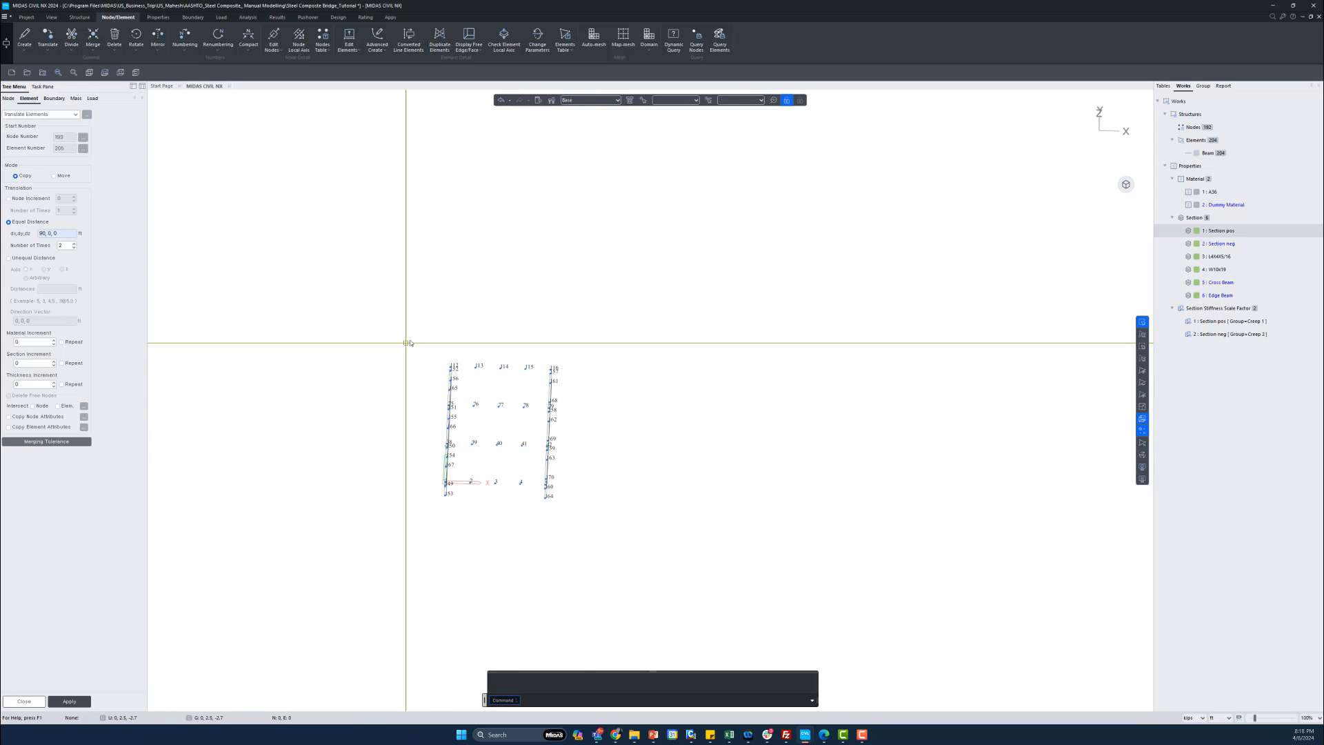
left_click_drag(407, 342, 530, 523)
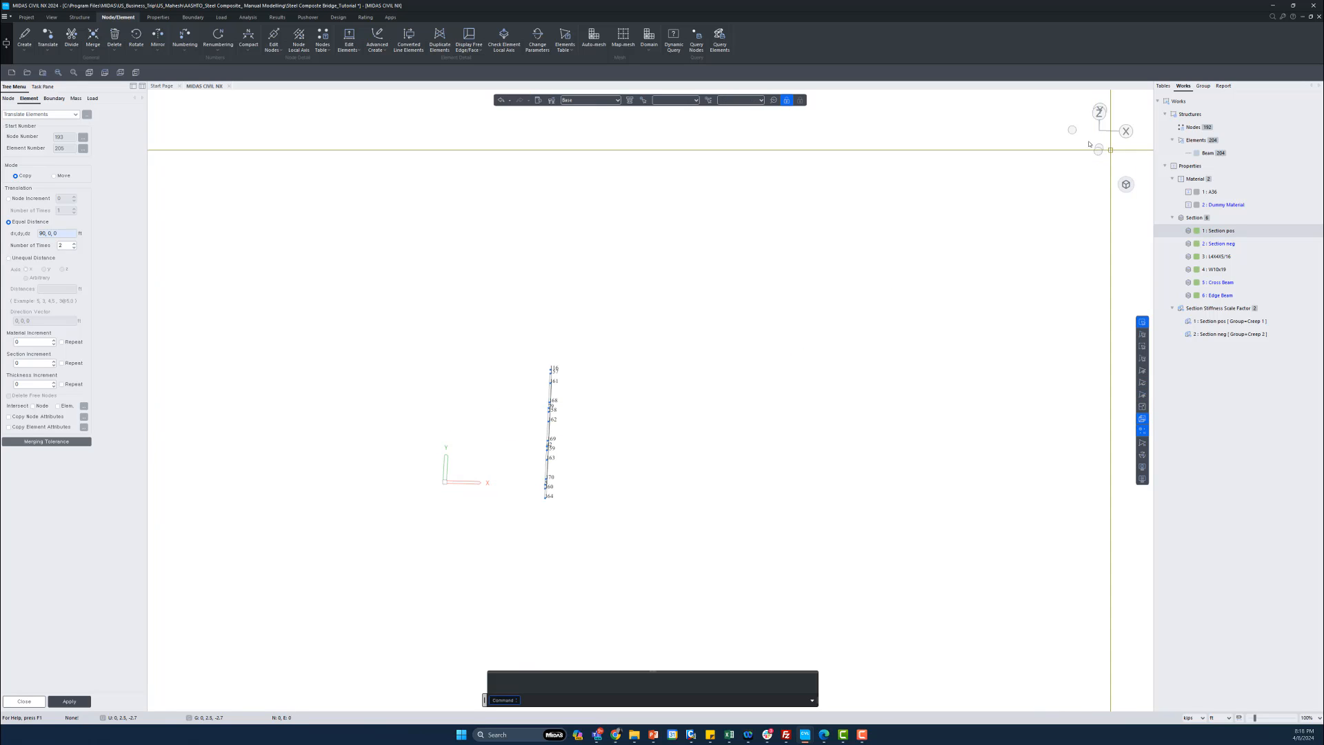
left_click(1126, 184)
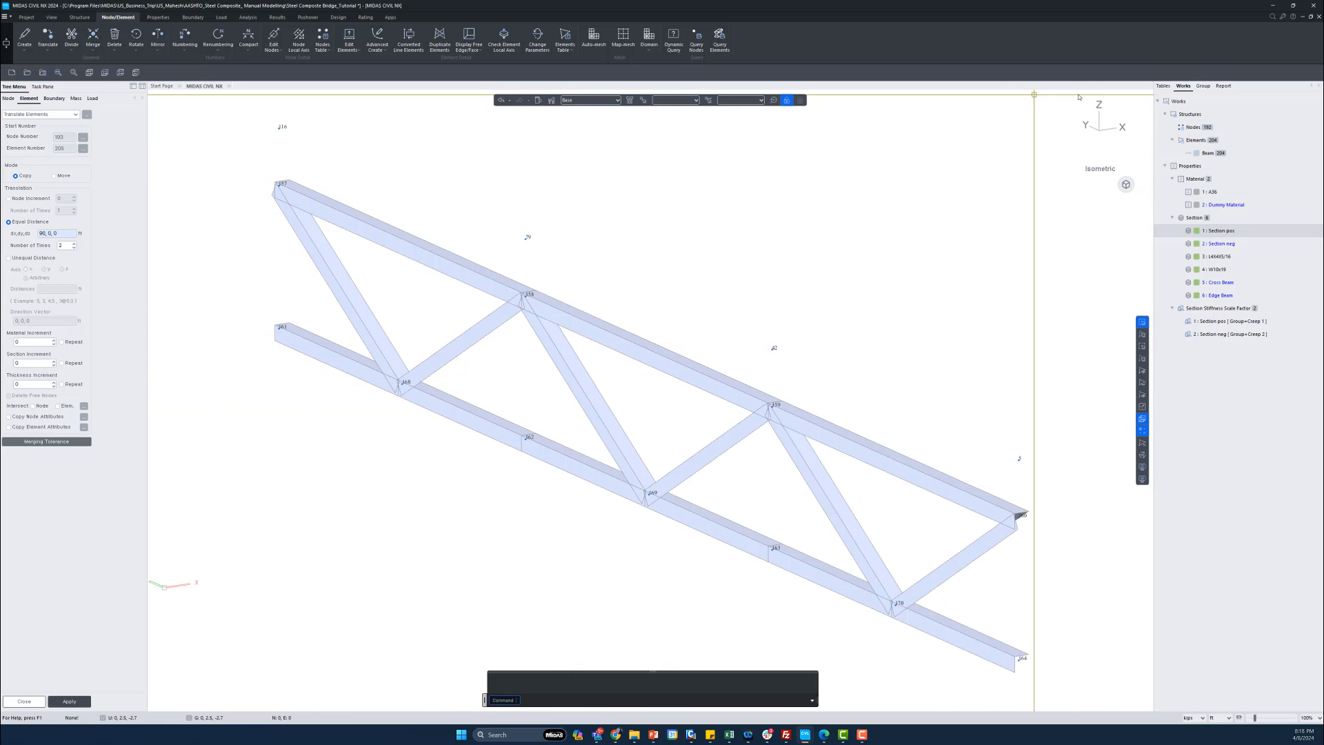
left_click(1122, 129)
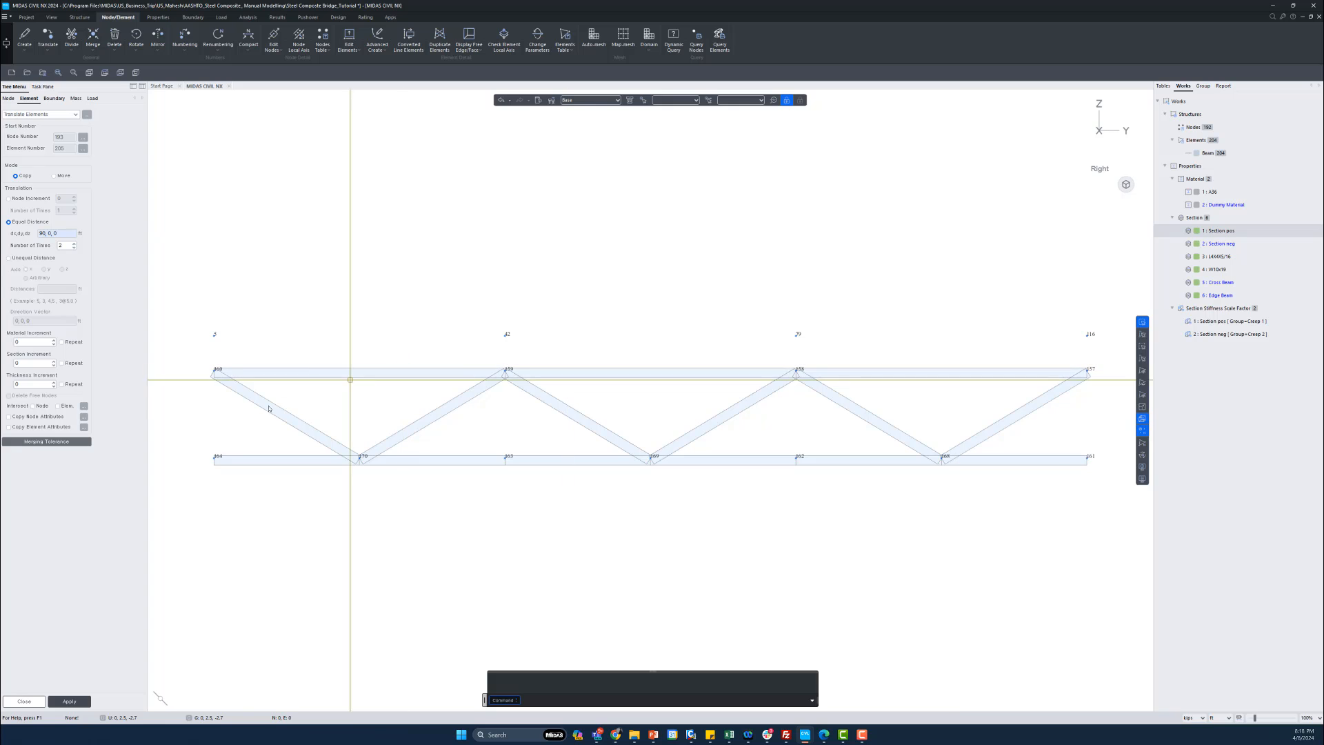
- Copy the intermediate cross frame along the X axis at unequal distances of 7@20 ft, and reactivate all elements
left_click_drag(199, 356, 1107, 512)
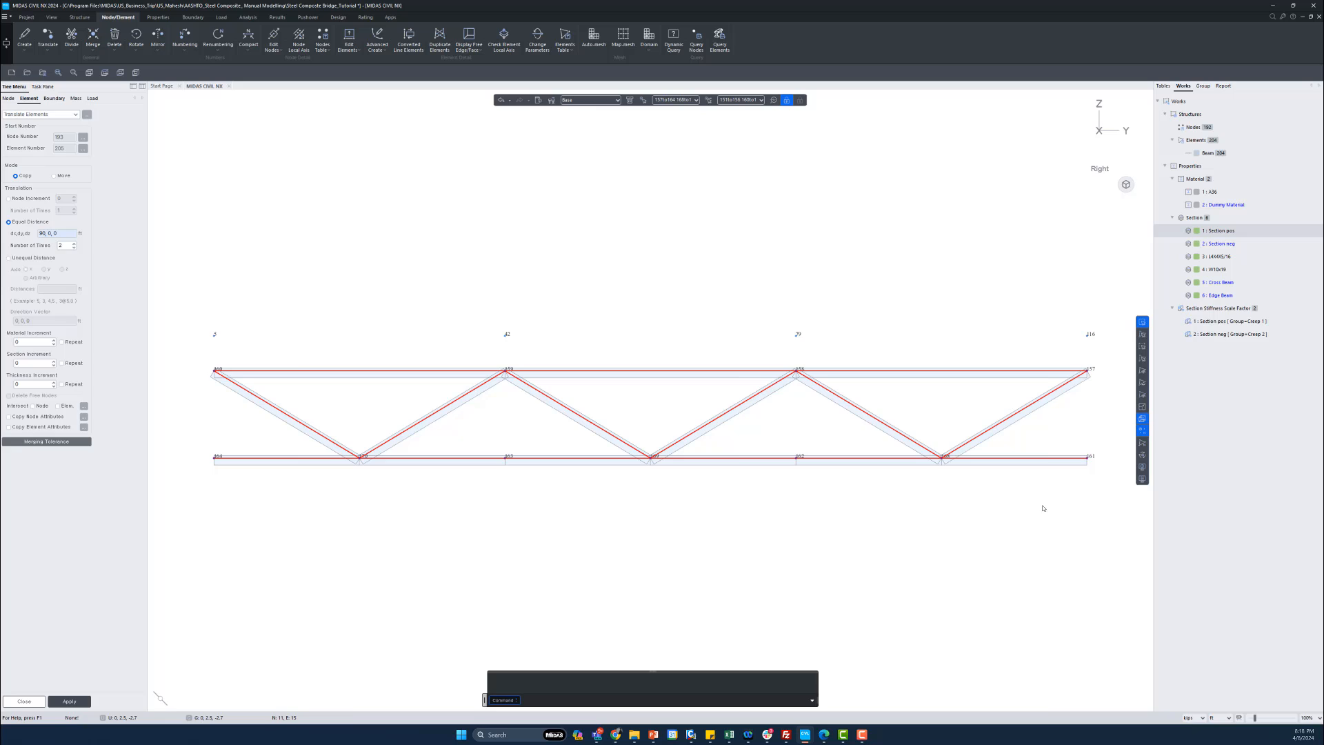
left_click(10, 259)
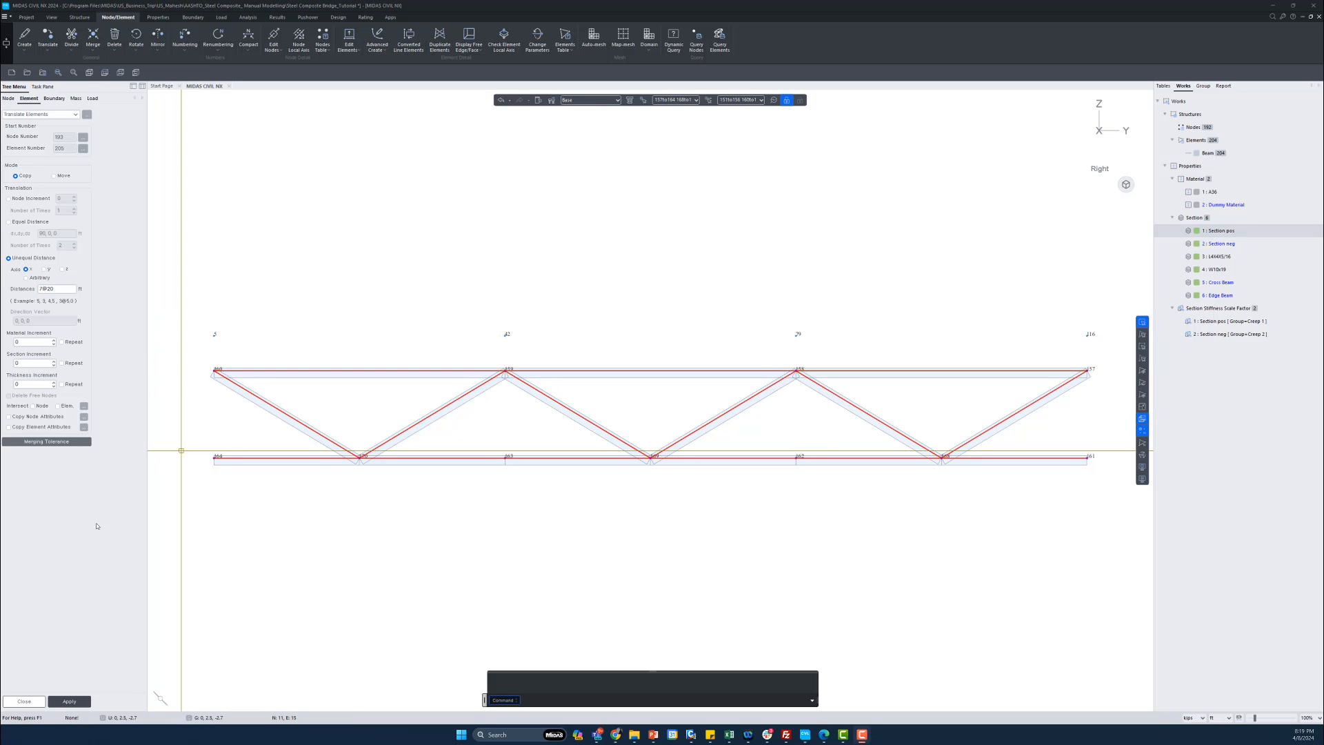
left_click(69, 702)
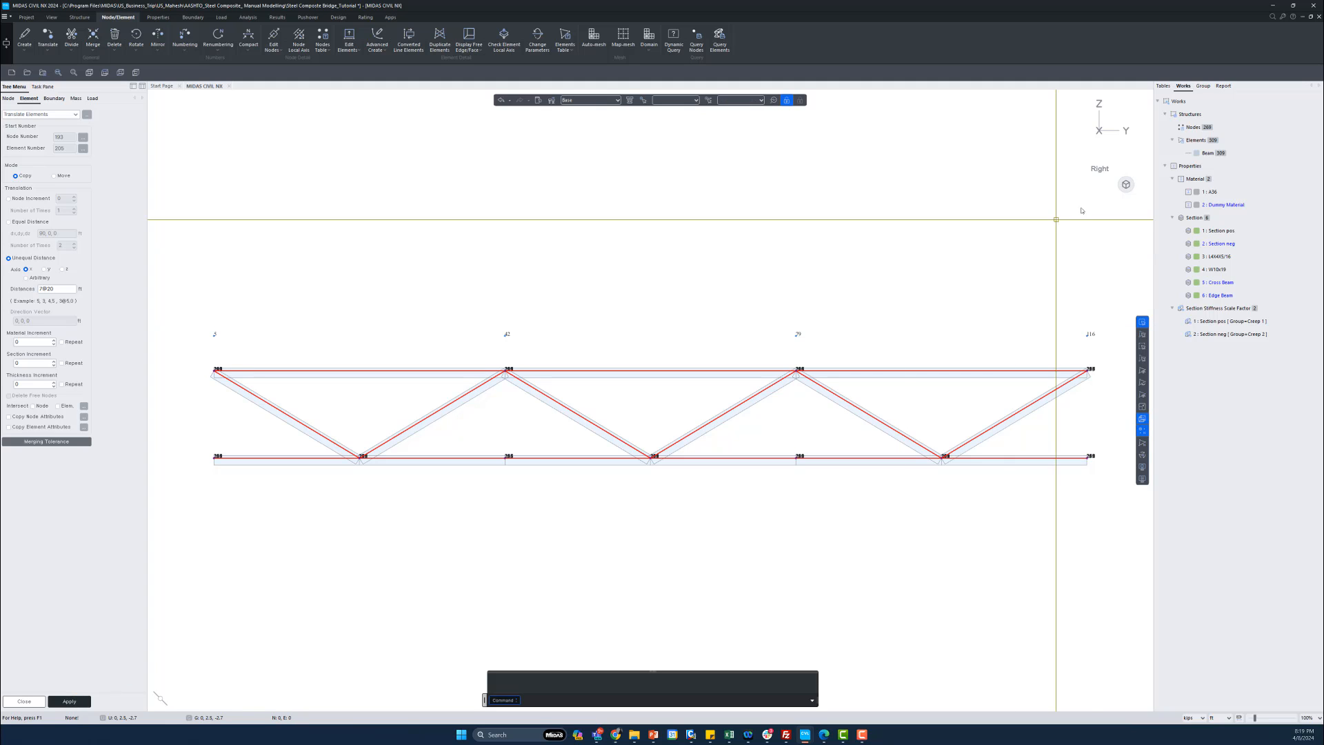
left_click(1126, 184)
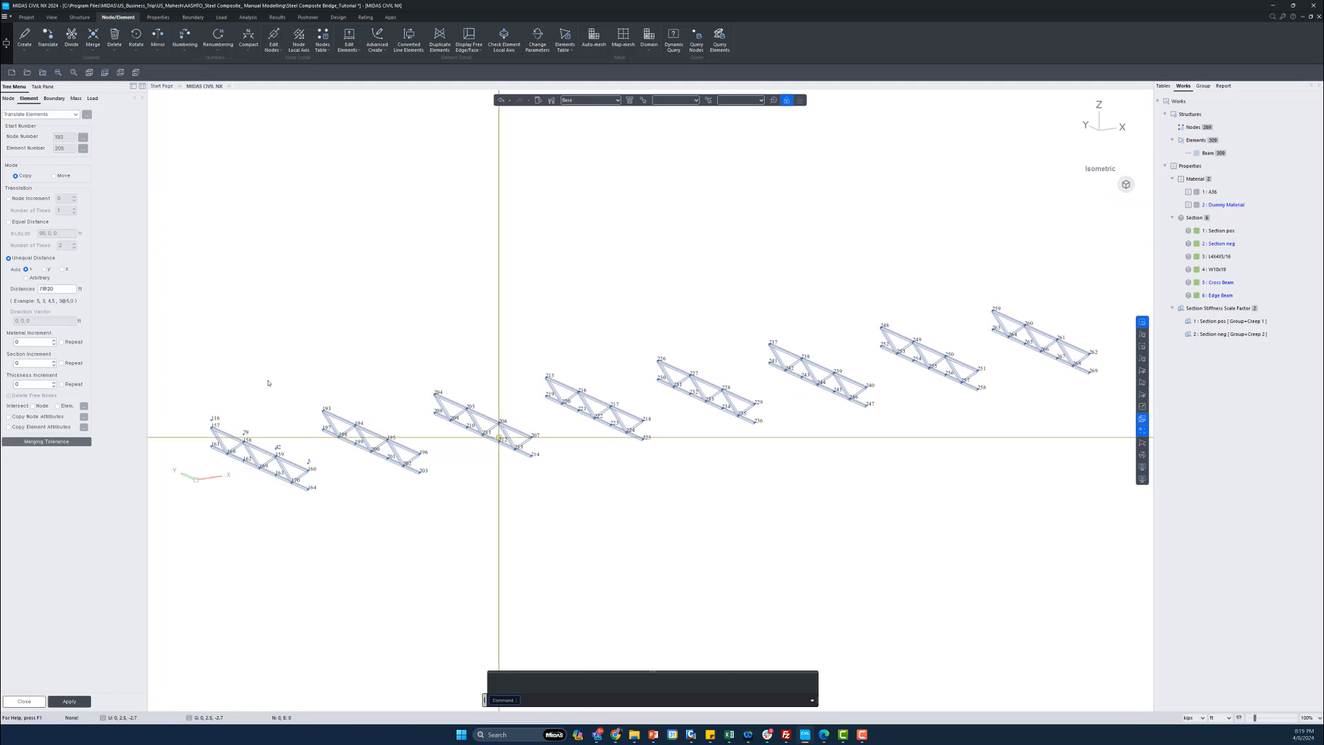
left_click(1144, 397)
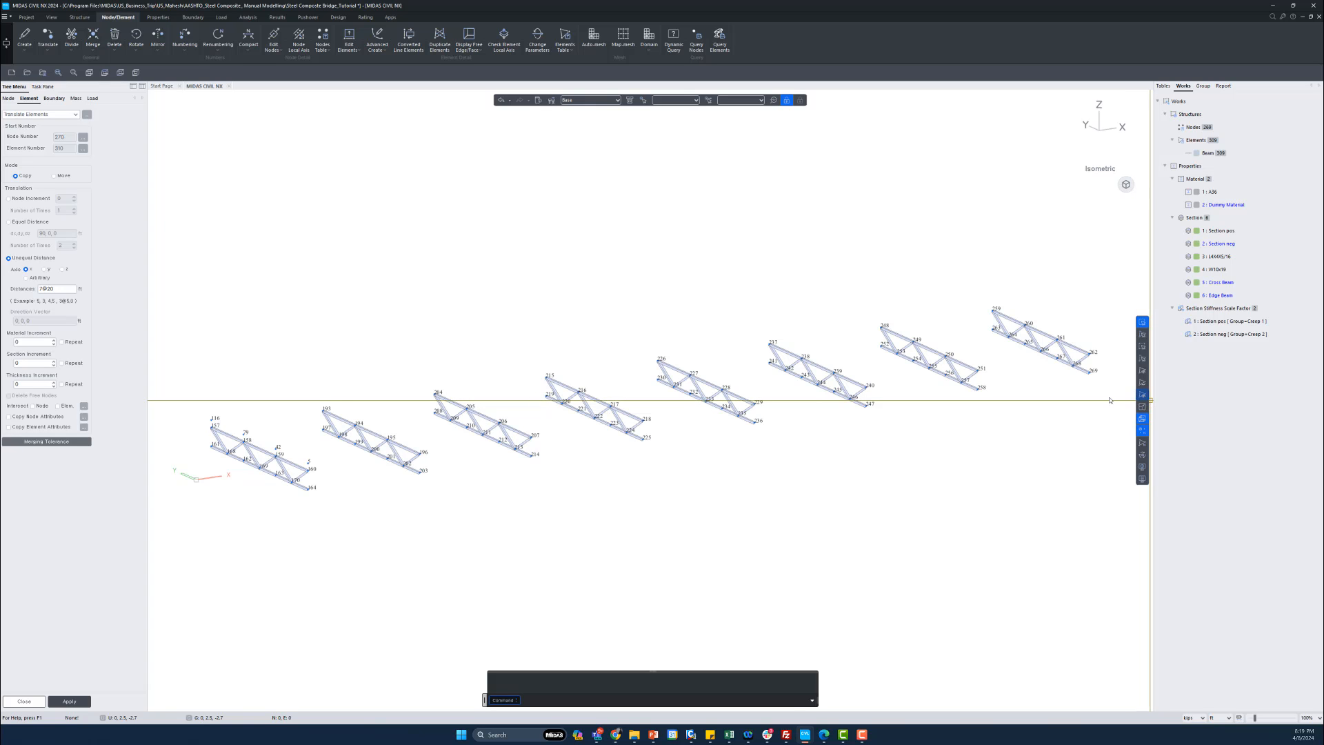
- Examine the cross frame layout along the whole bridge from several angles and zoom levels
scroll(765, 483, "up", 3)
scroll(772, 506, "up", 3)
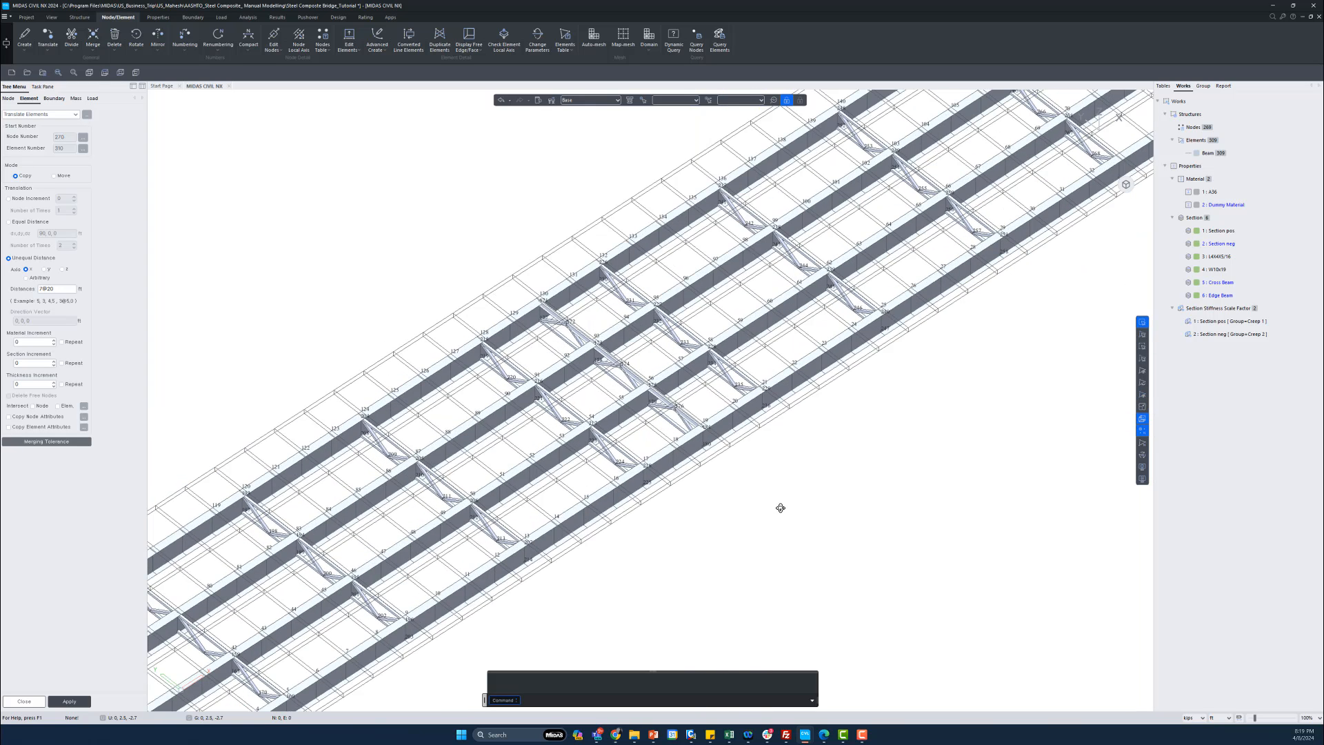
middle_click_drag(807, 469, 800, 471, "ctrl")
scroll(798, 471, "down", 3)
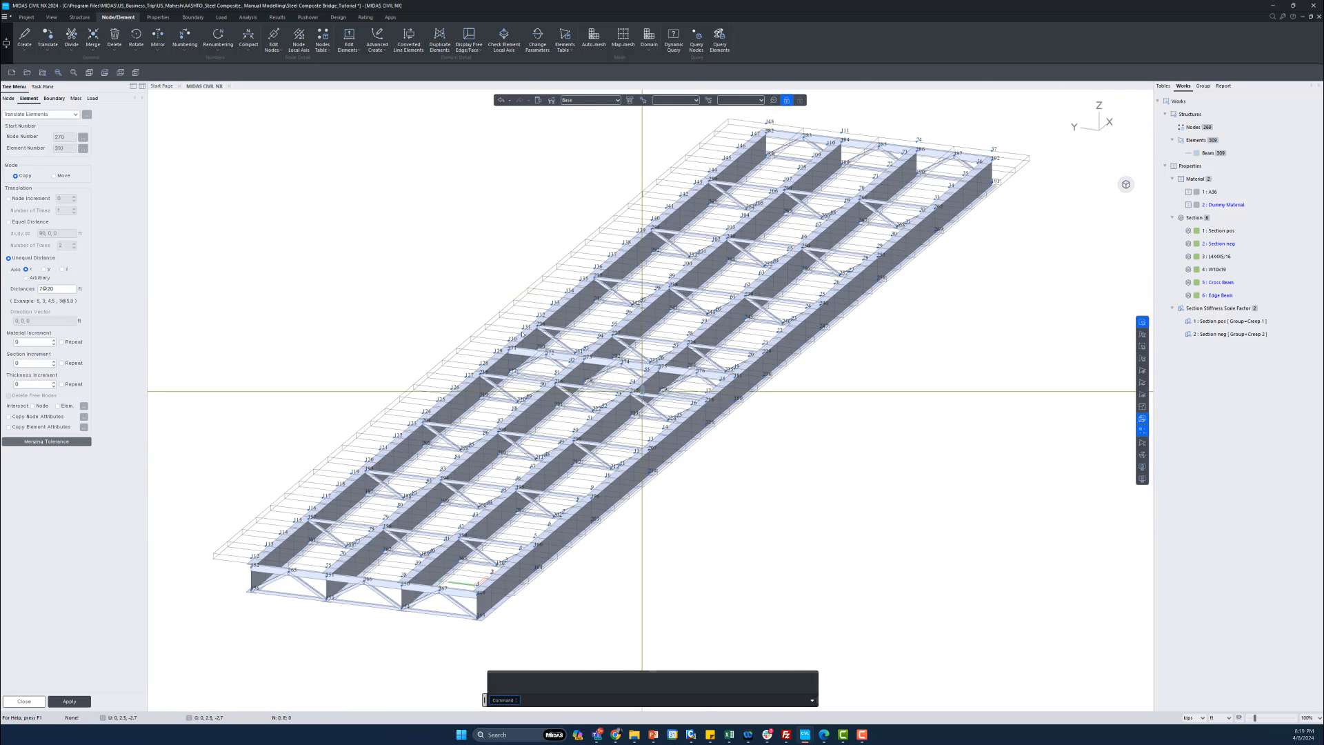
scroll(774, 458, "up", 3)
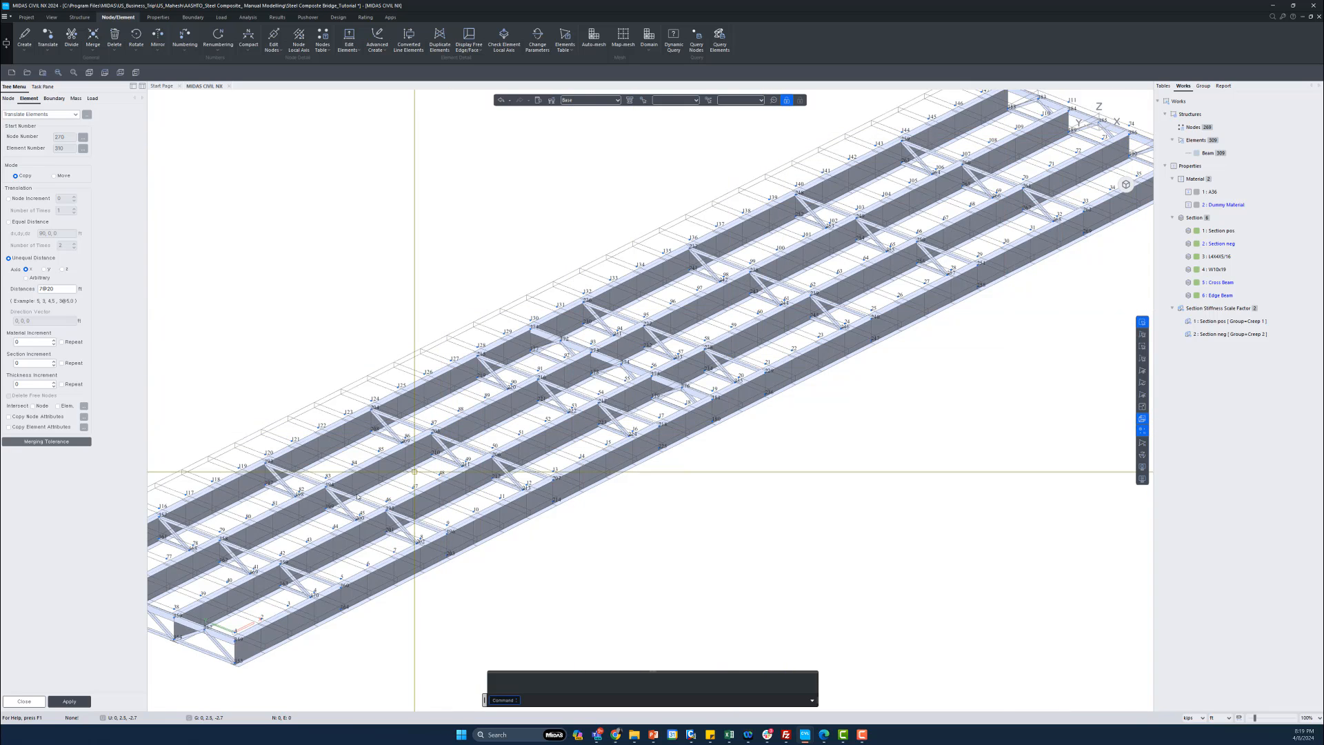
scroll(737, 431, "down", 5)
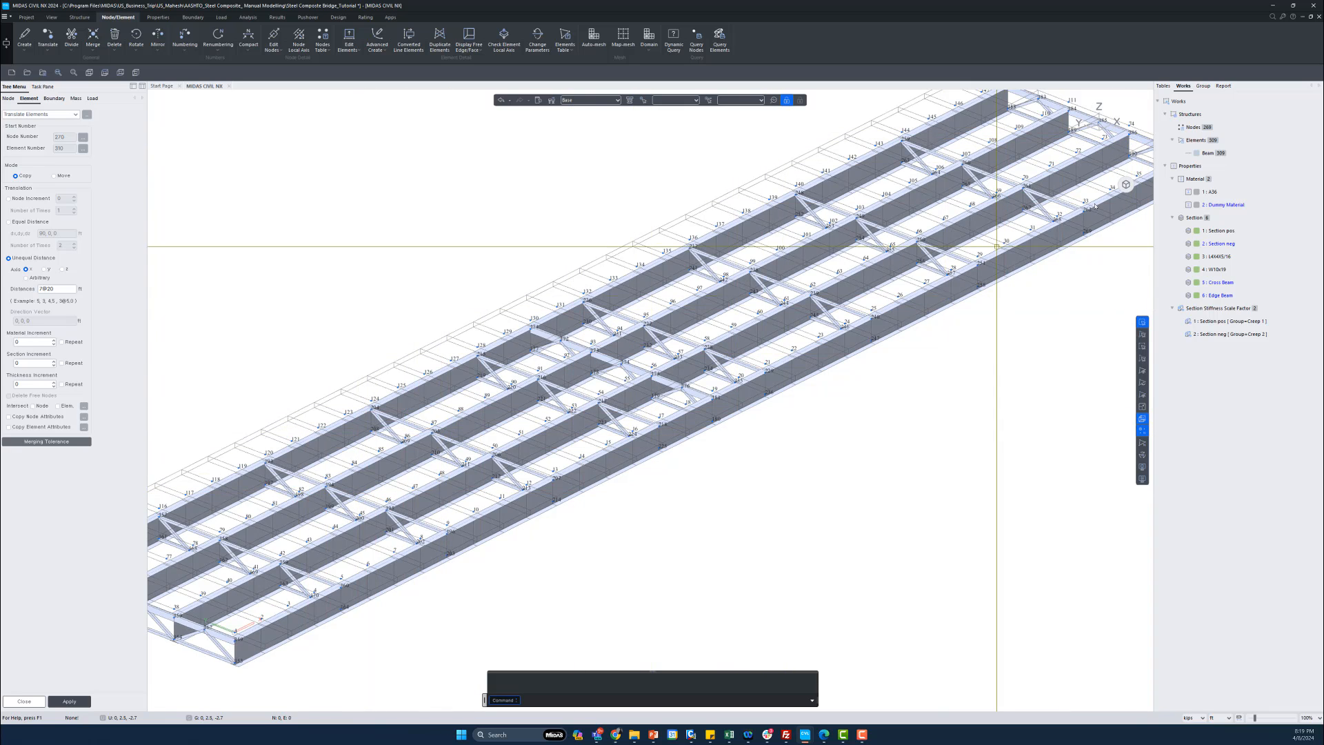
left_click(1126, 184)
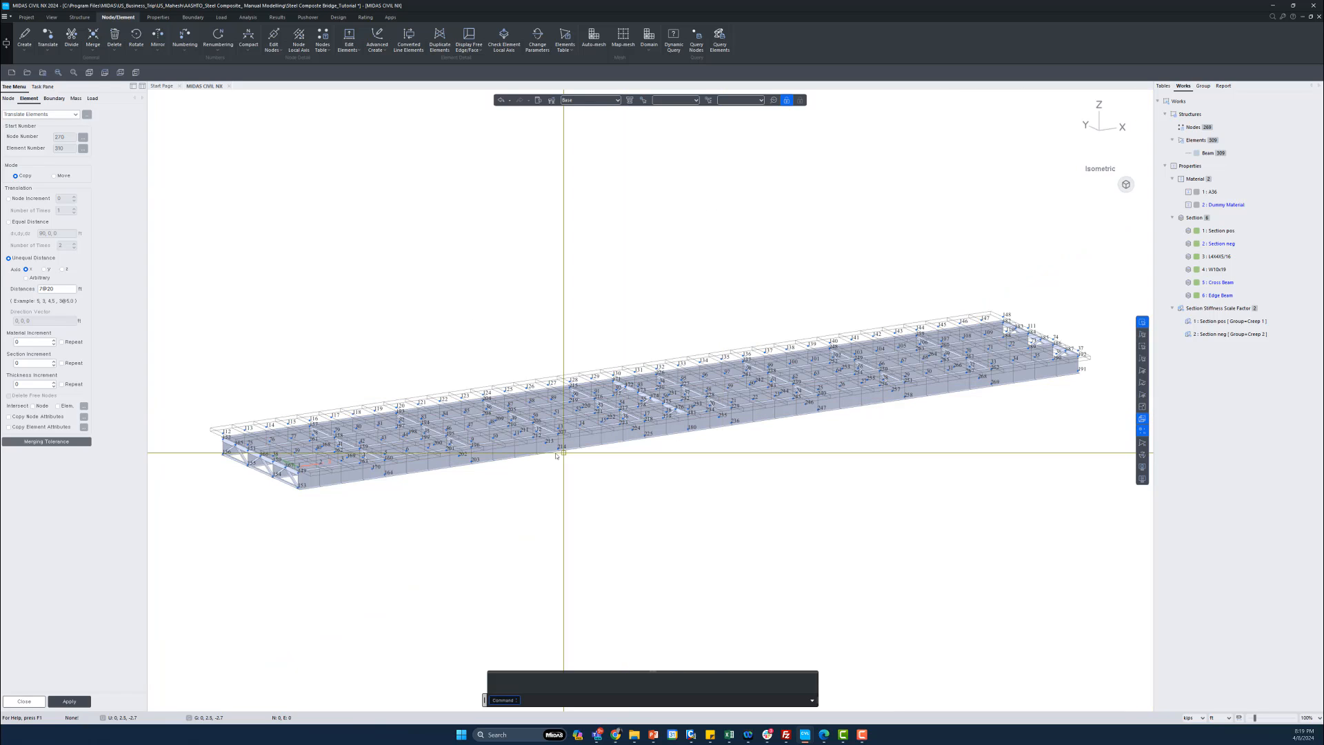
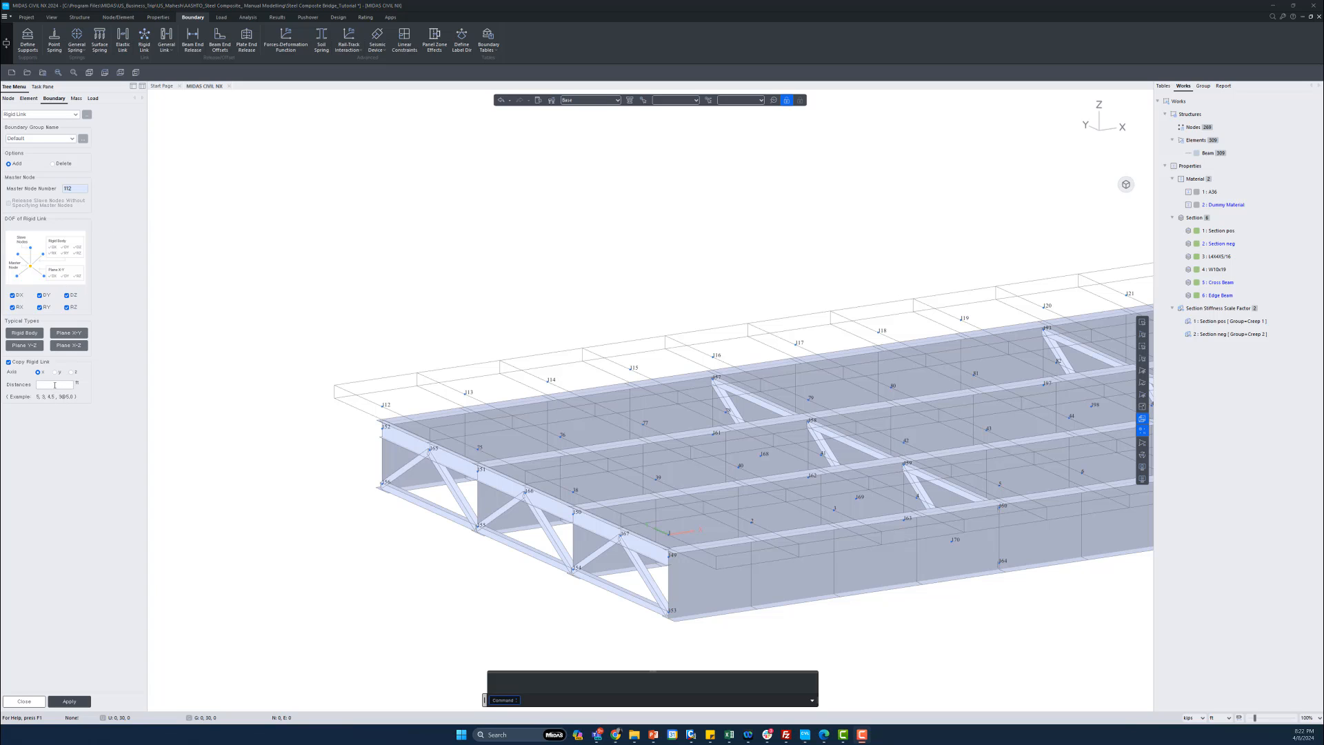
- Rigidly link nodes 152 and 156 to master node 112, copying the link along X at distances 4@20, 2@10, 4@20 ft
left_click(54, 385)
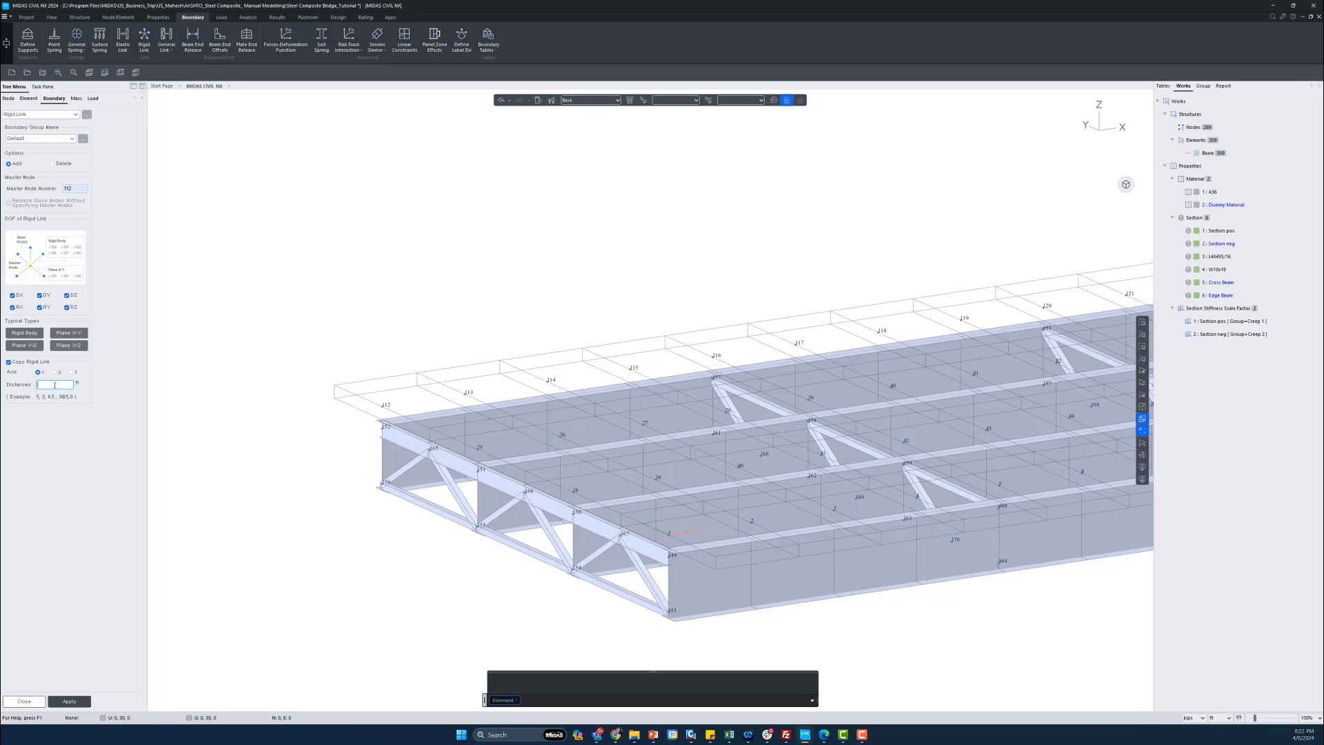
type("4@")
type("20, 2@10, 4@20")
scroll(367, 436, "up", 4)
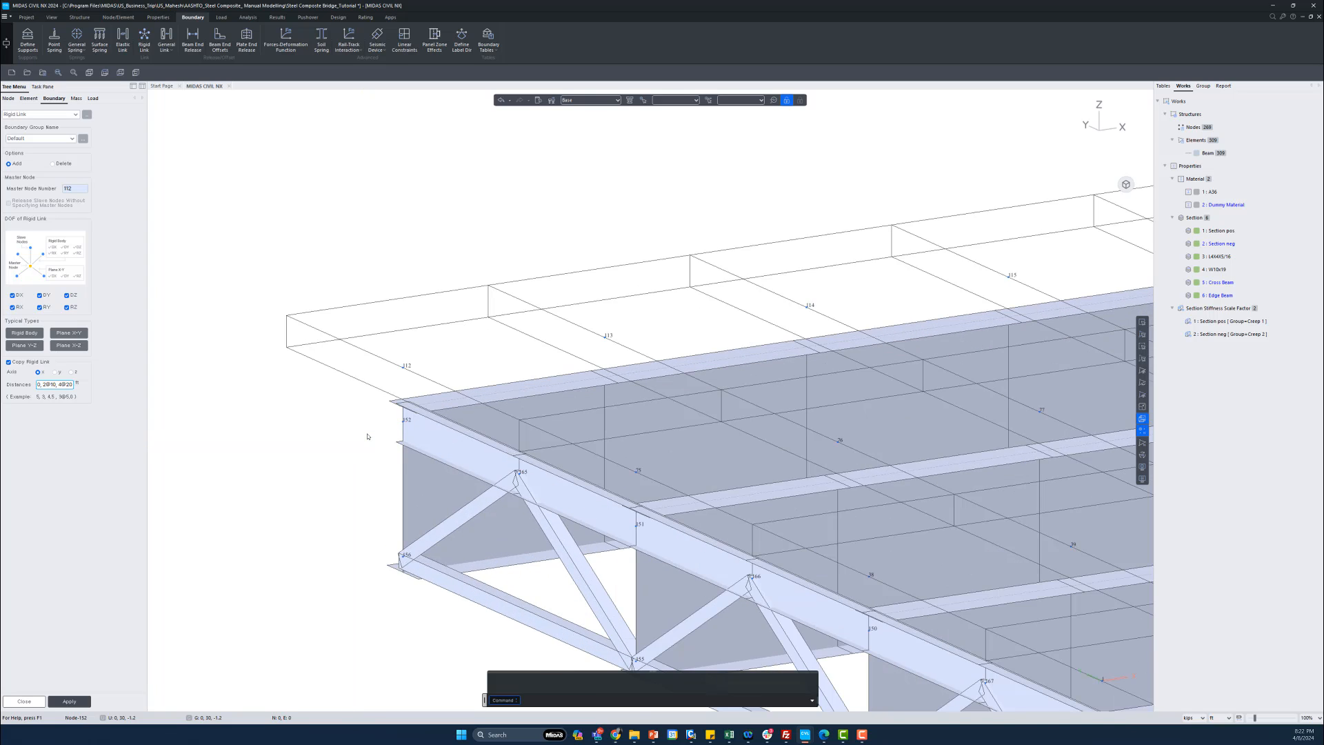
left_click(412, 418)
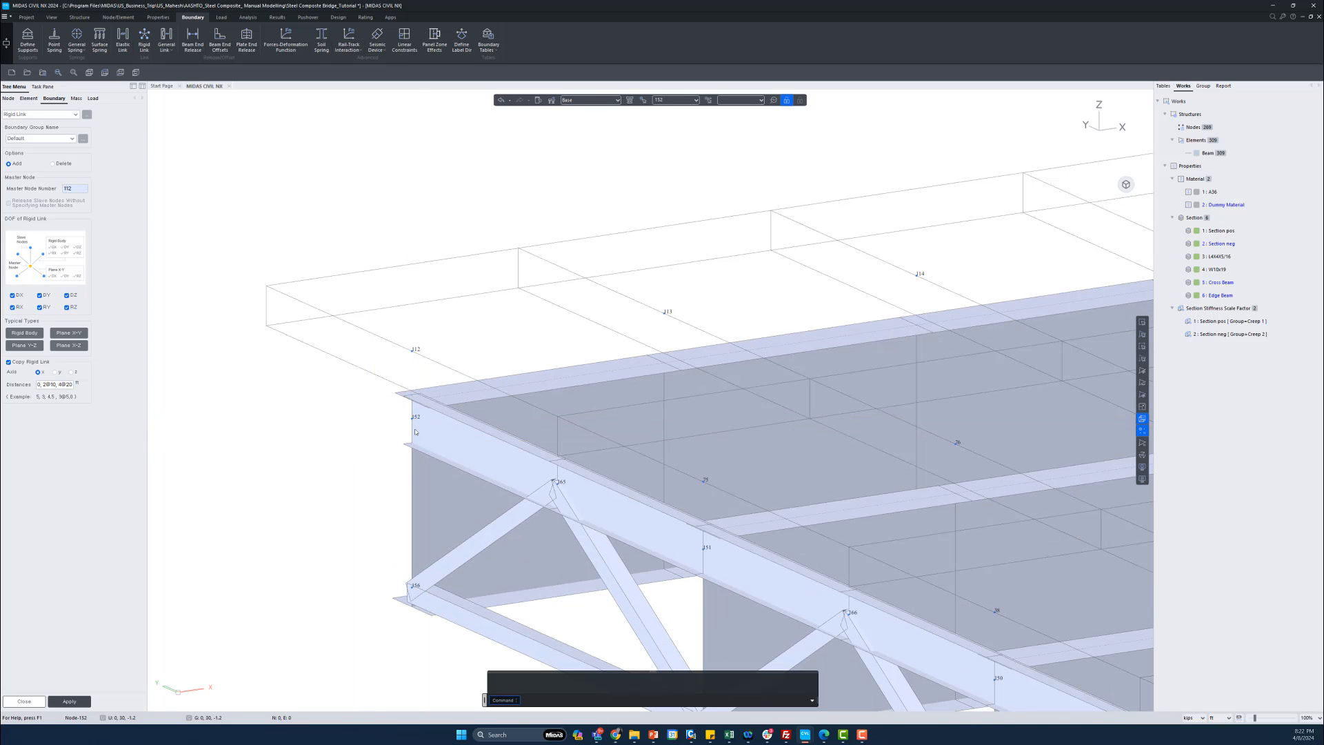
left_click(413, 589)
left_click(69, 702)
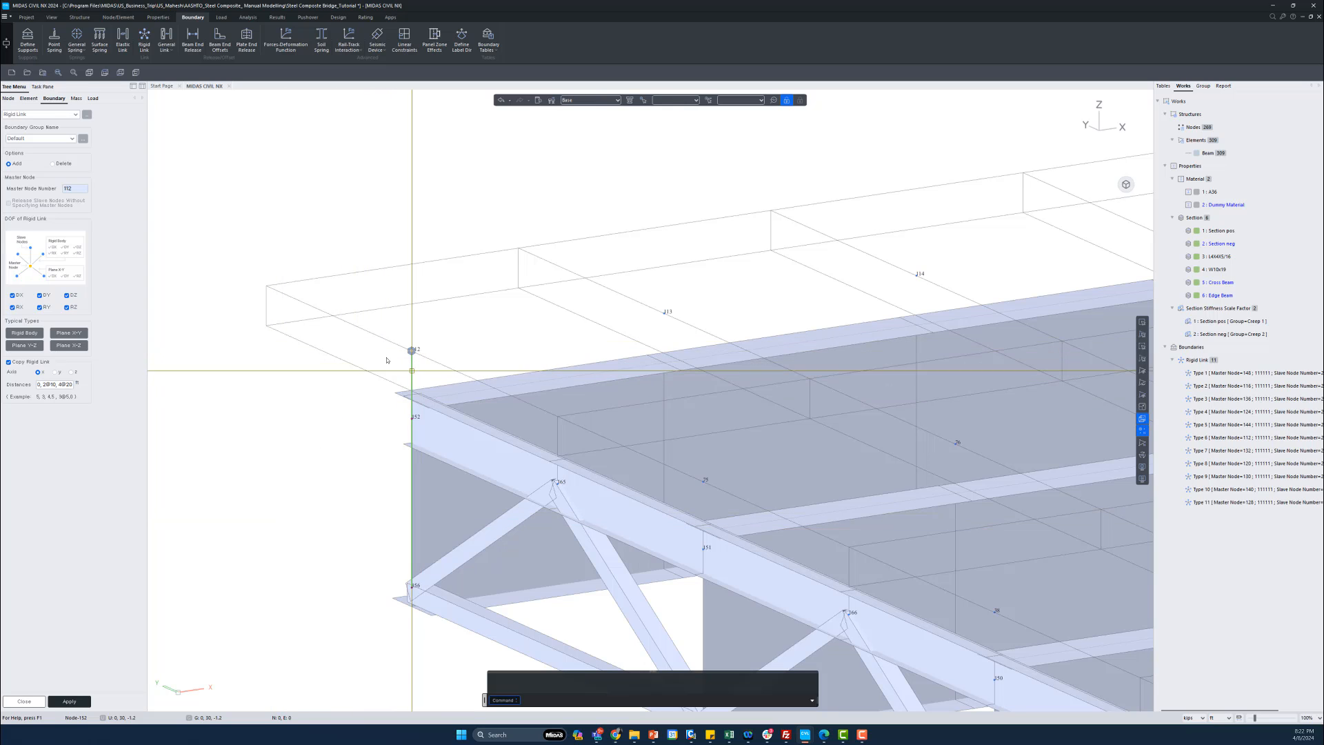
- Rigidly link nodes 151 and 155 to master node 75, copying the link along X at distances 4@20, 2@10, 4@20 ft
key("Escape")
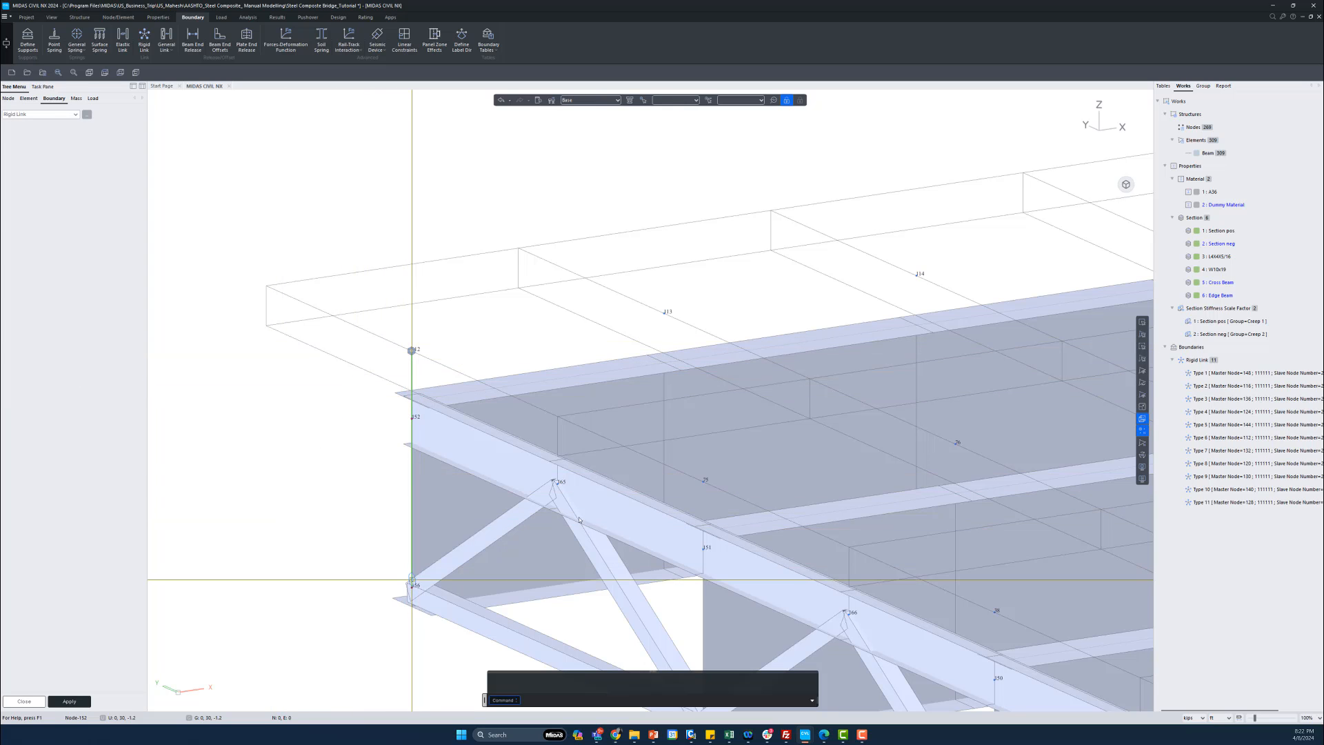
scroll(746, 427, "down", 5)
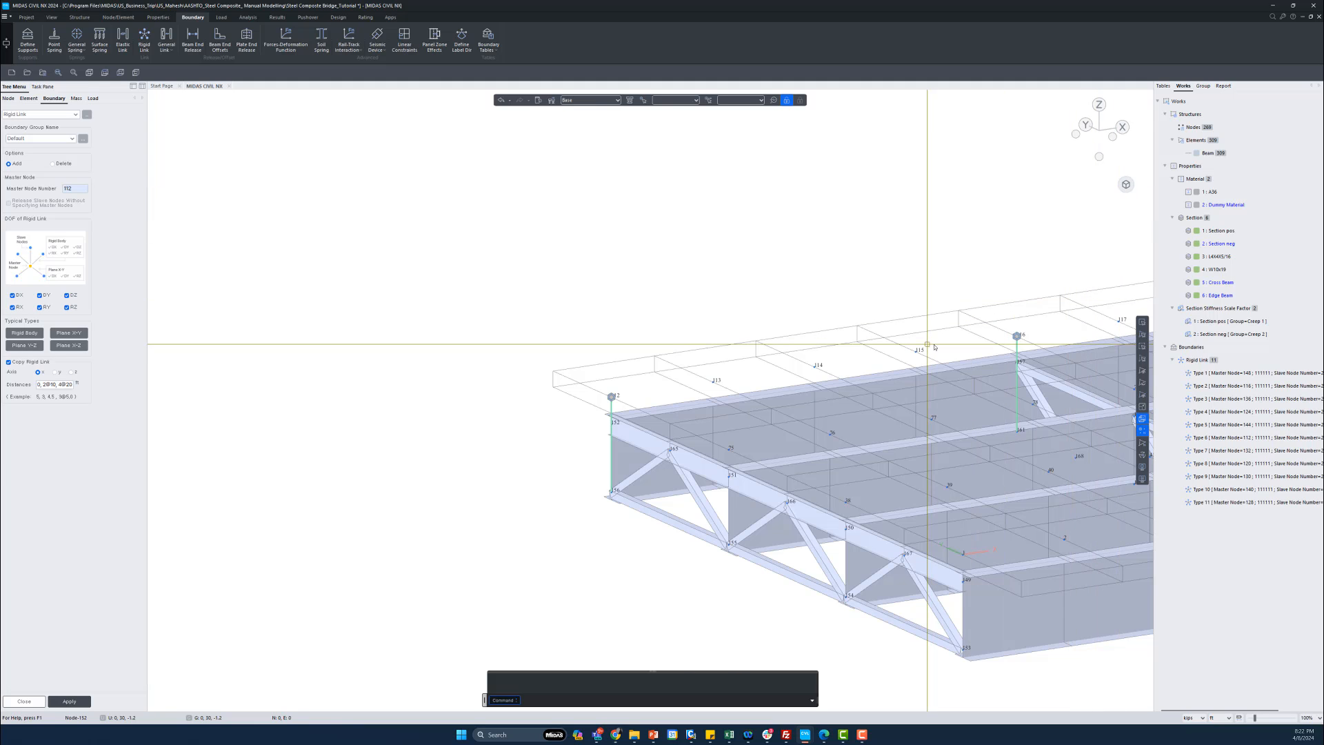
left_click(1126, 184)
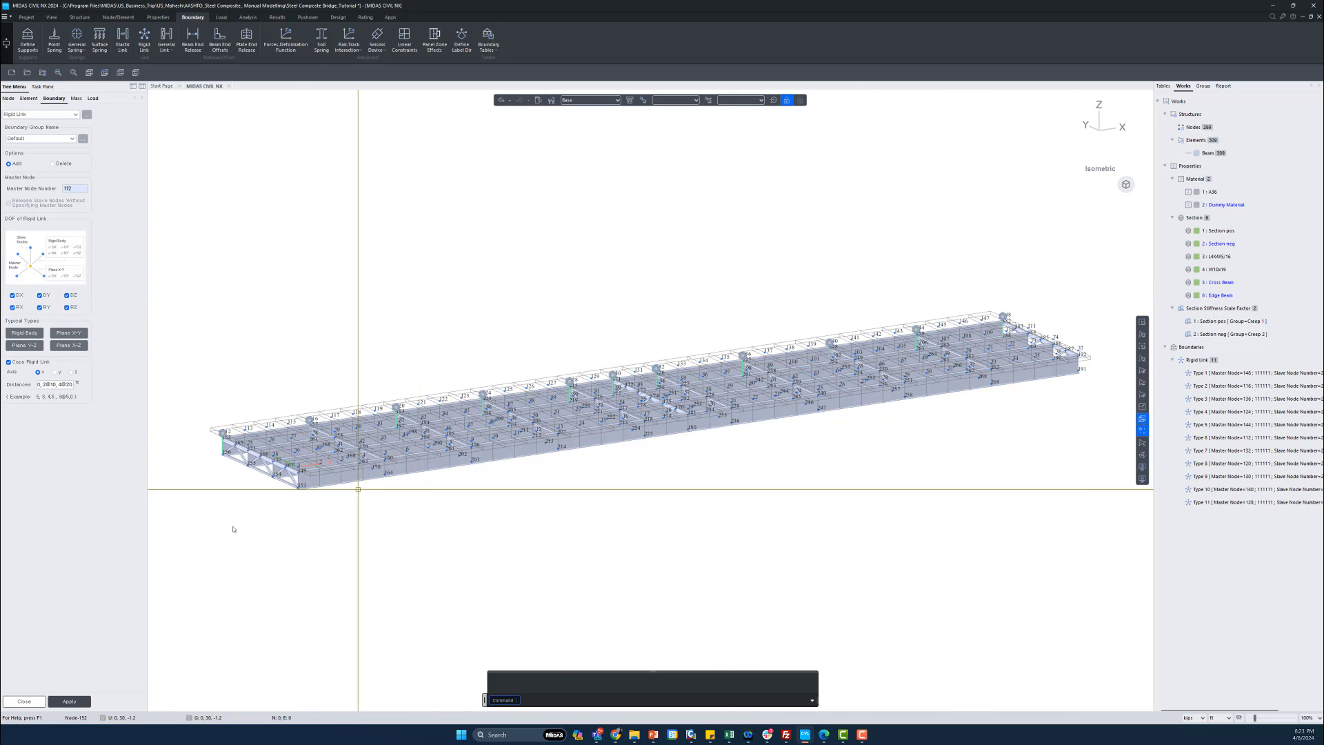
scroll(217, 469, "up", 3)
scroll(288, 449, "up", 4)
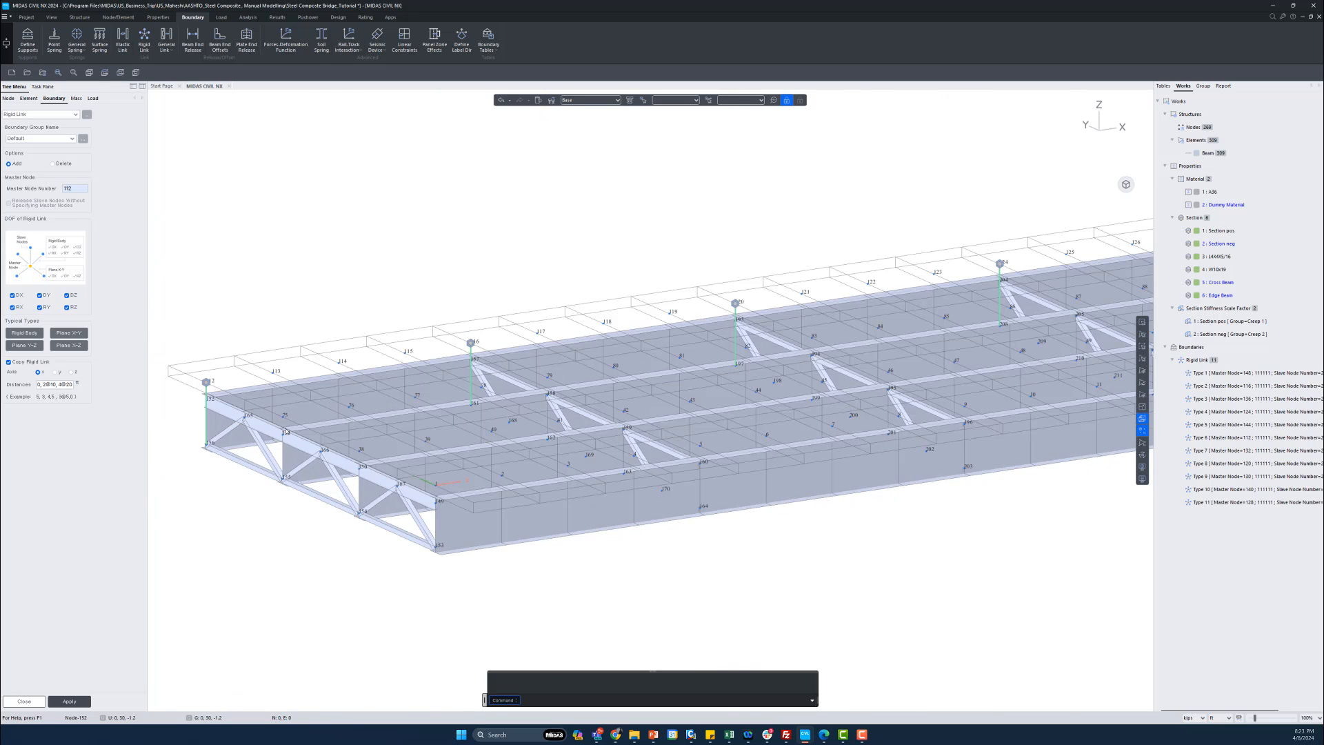
scroll(350, 476, "up", 5)
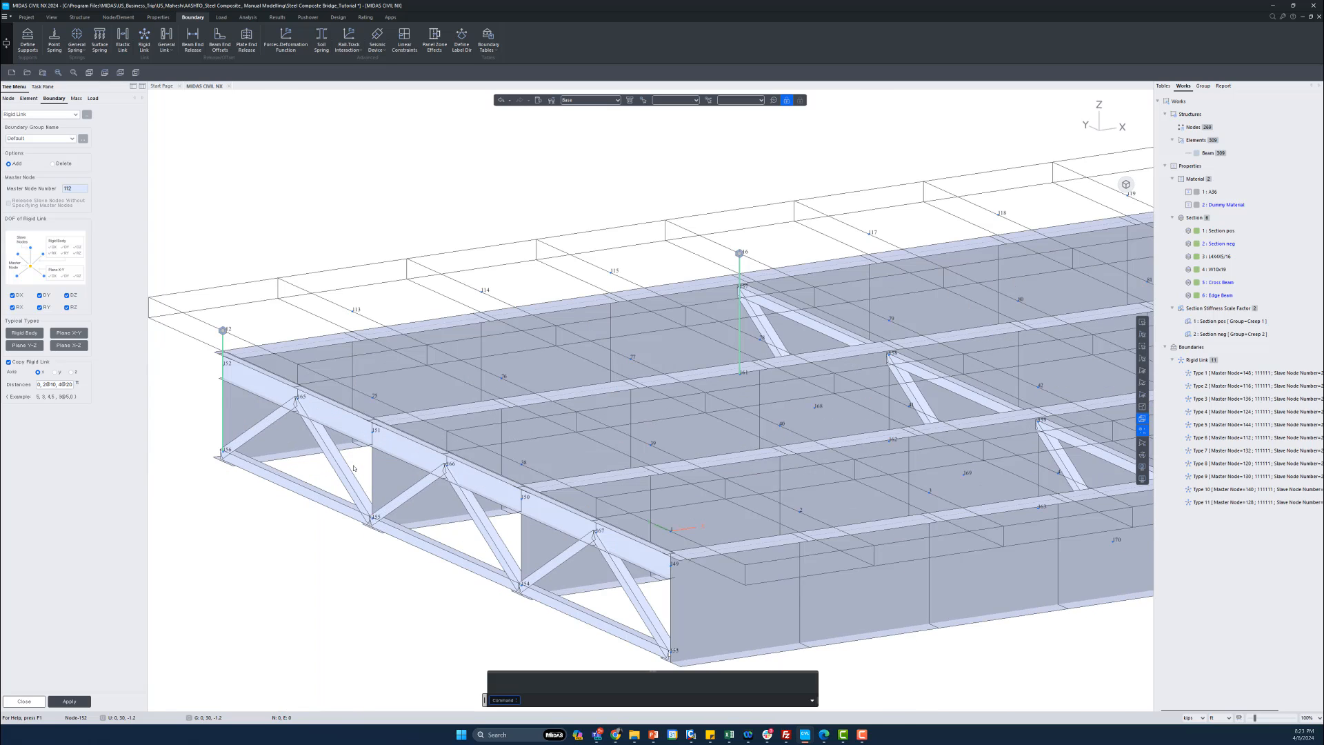
left_click(71, 188)
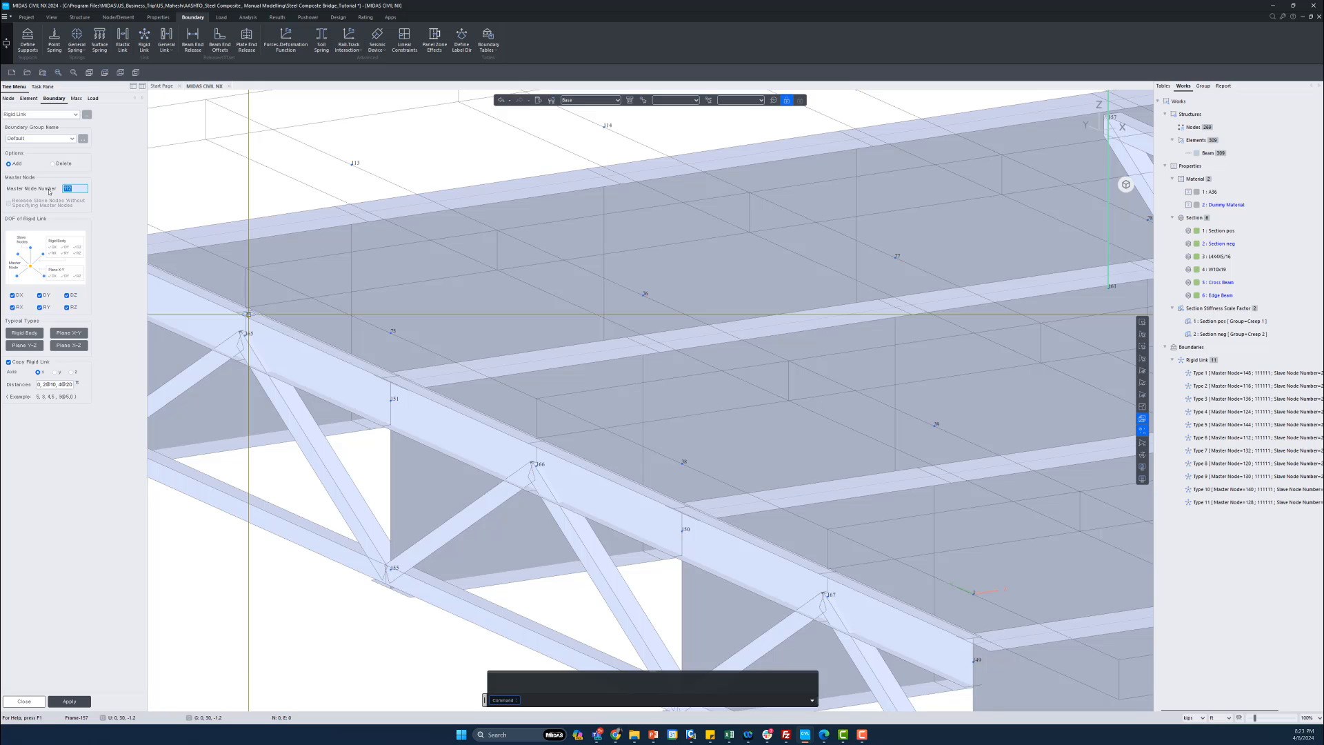
type("75")
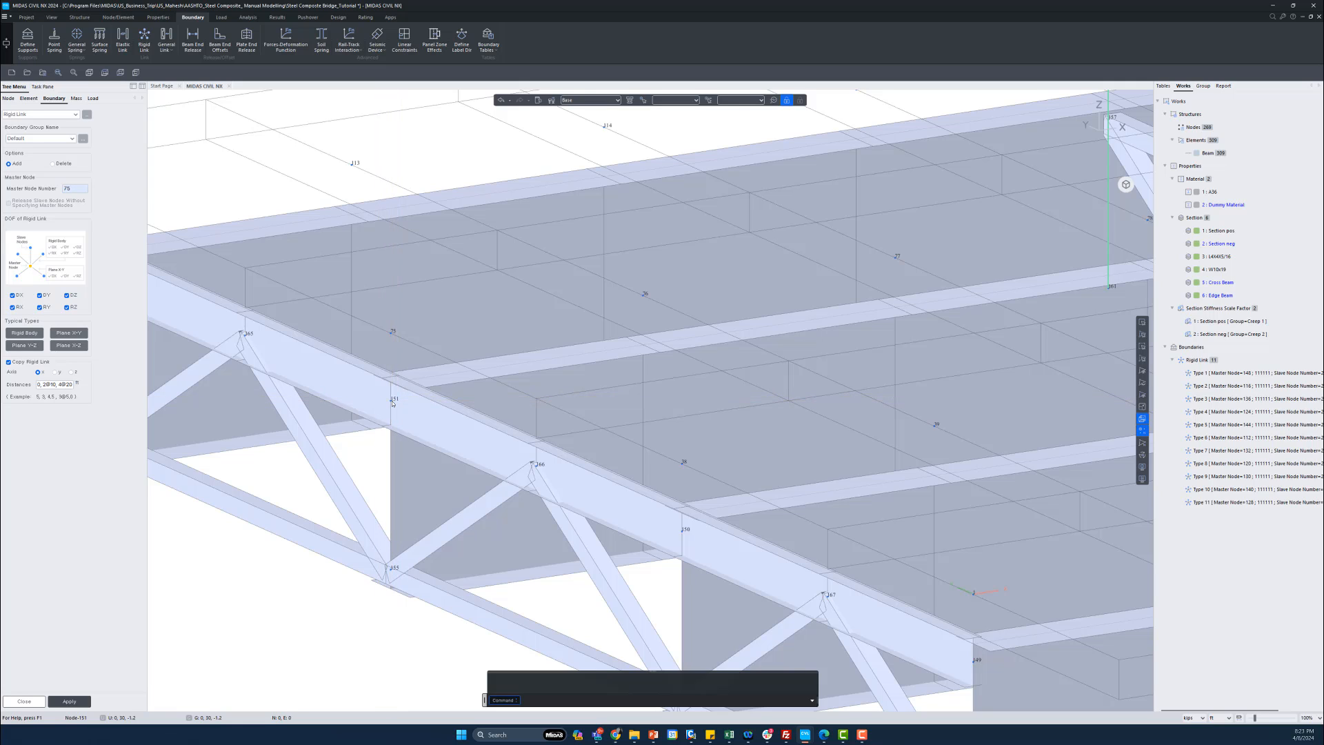
left_click(393, 571)
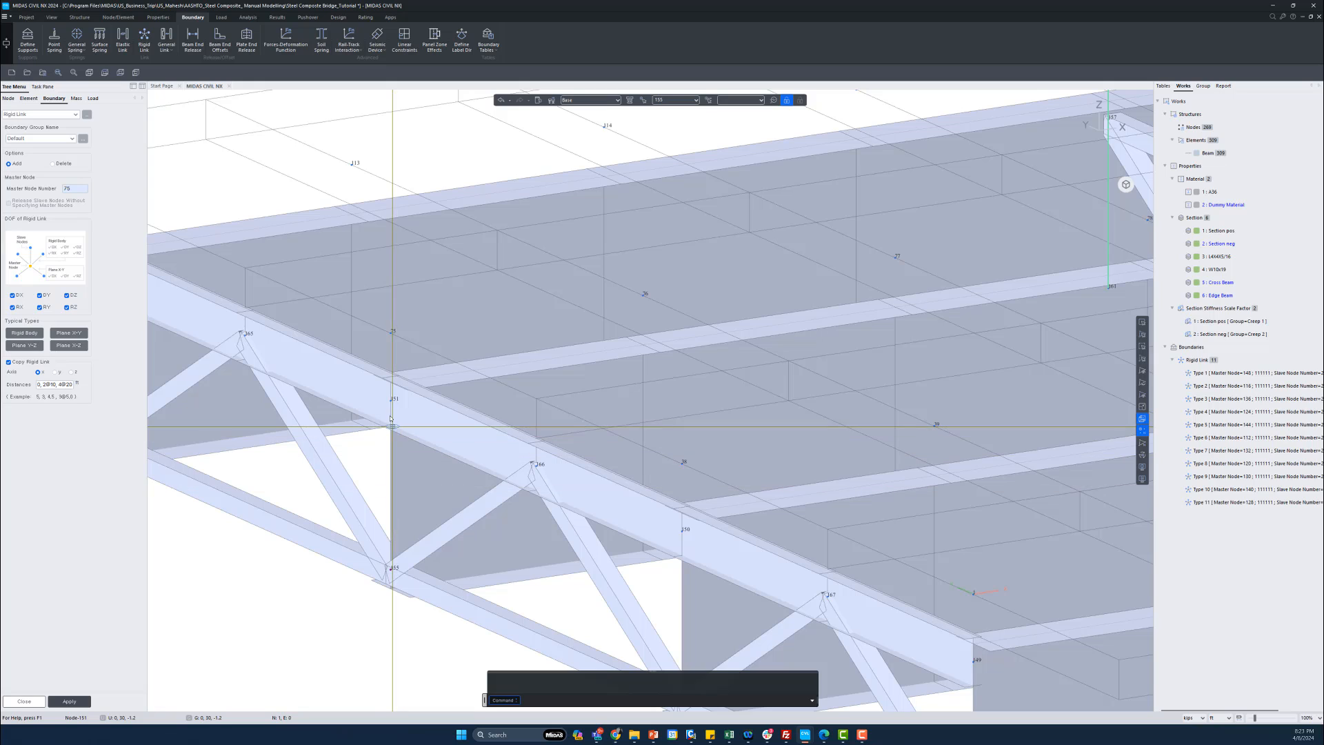
left_click(669, 104)
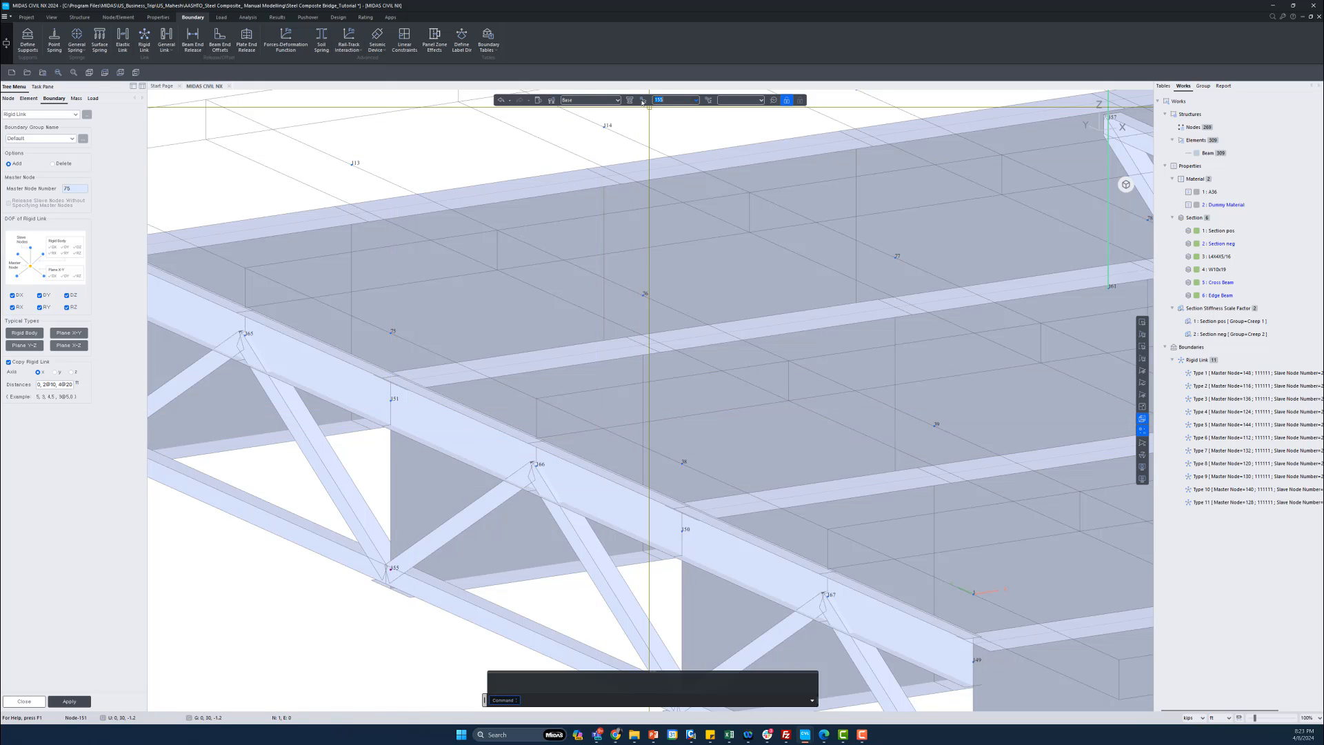
double_click(657, 102)
left_click(647, 100)
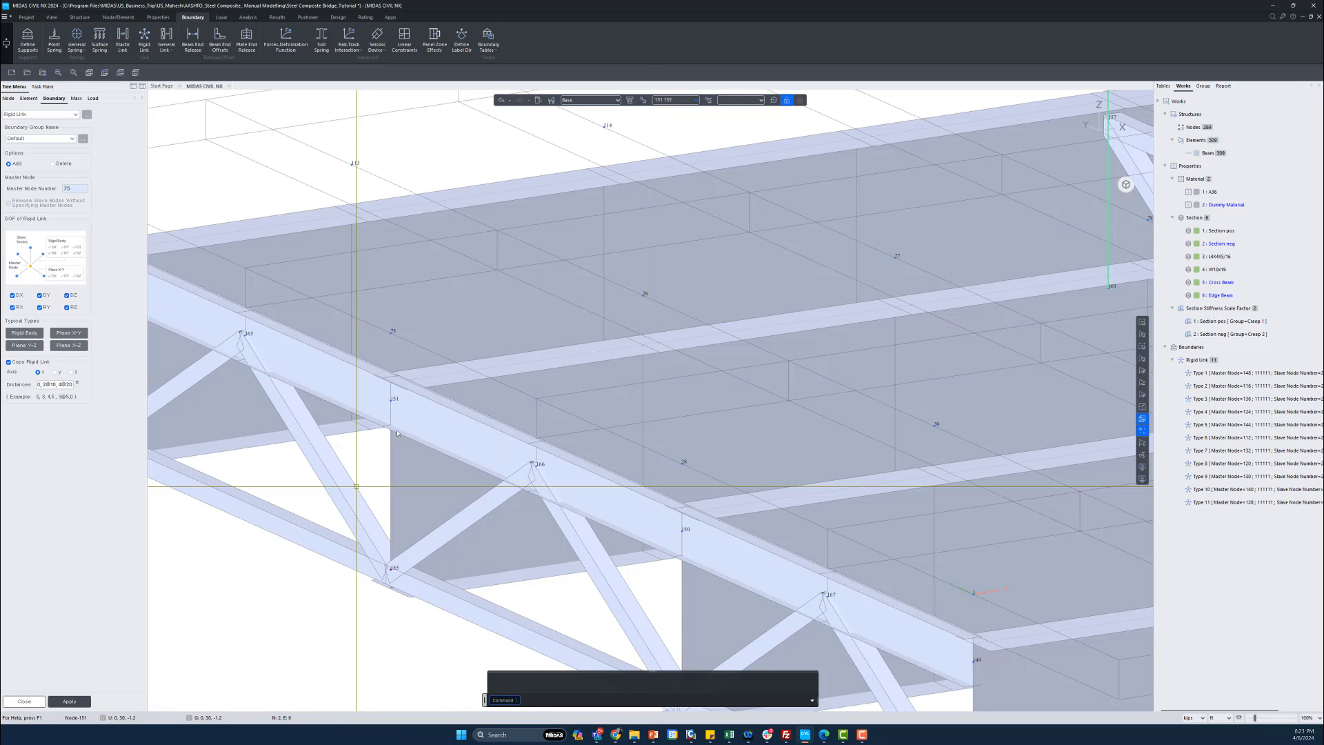
left_click(69, 701)
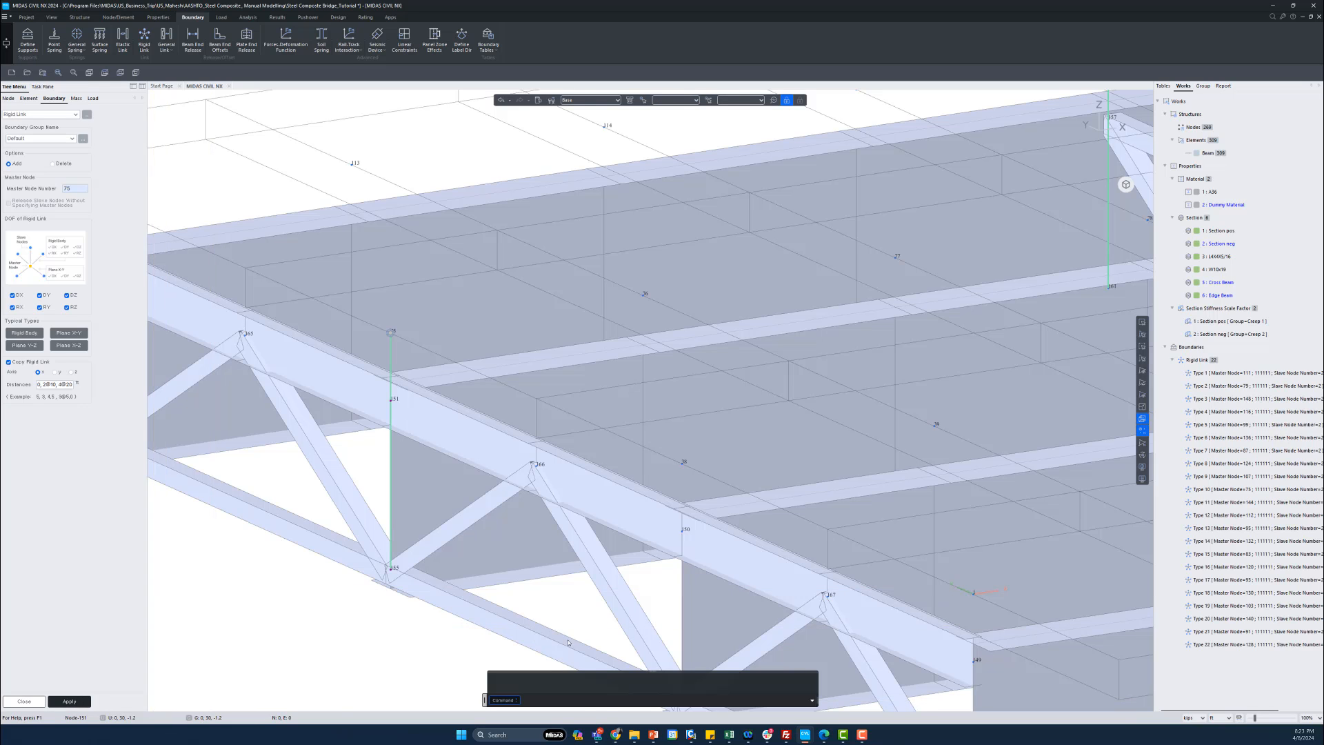
- Rigidly link nodes 150 and 154 to master node 38, keeping the same copy distances along X
middle_click_drag(664, 552, 592, 530)
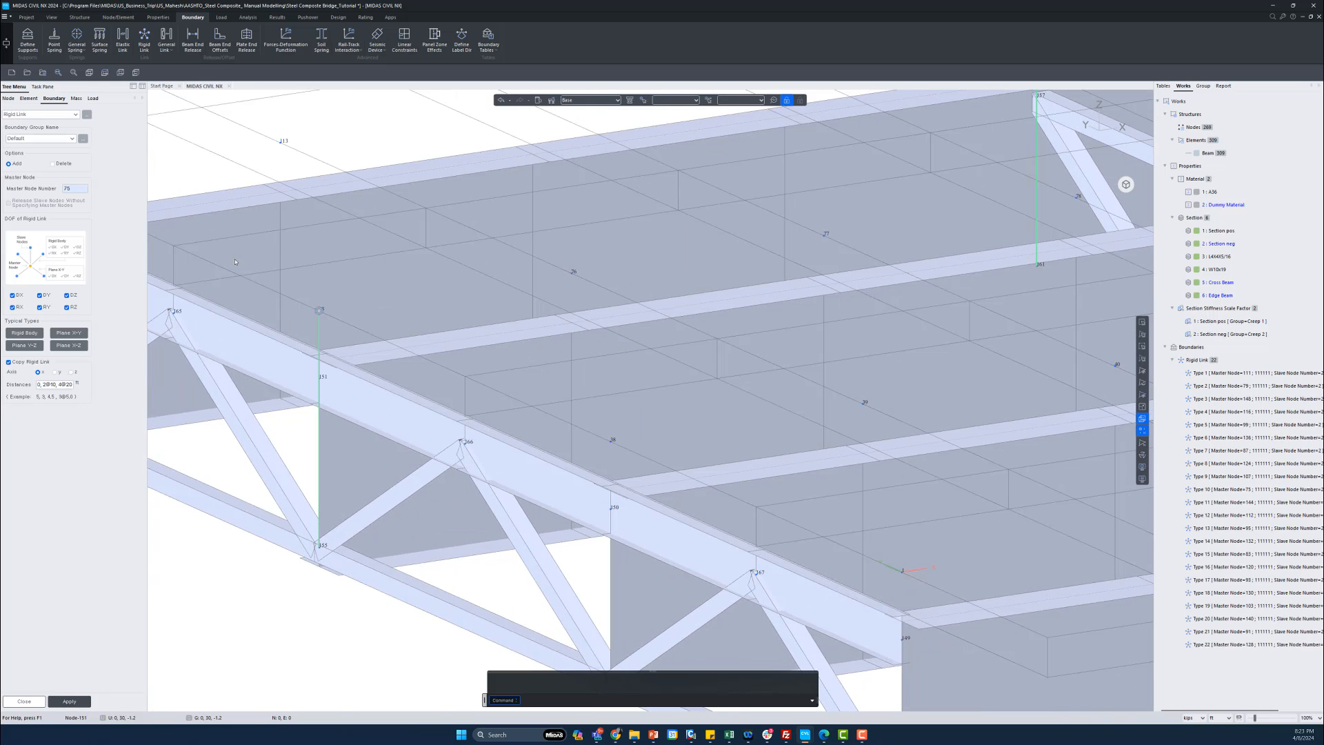
left_click_drag(77, 189, 48, 189)
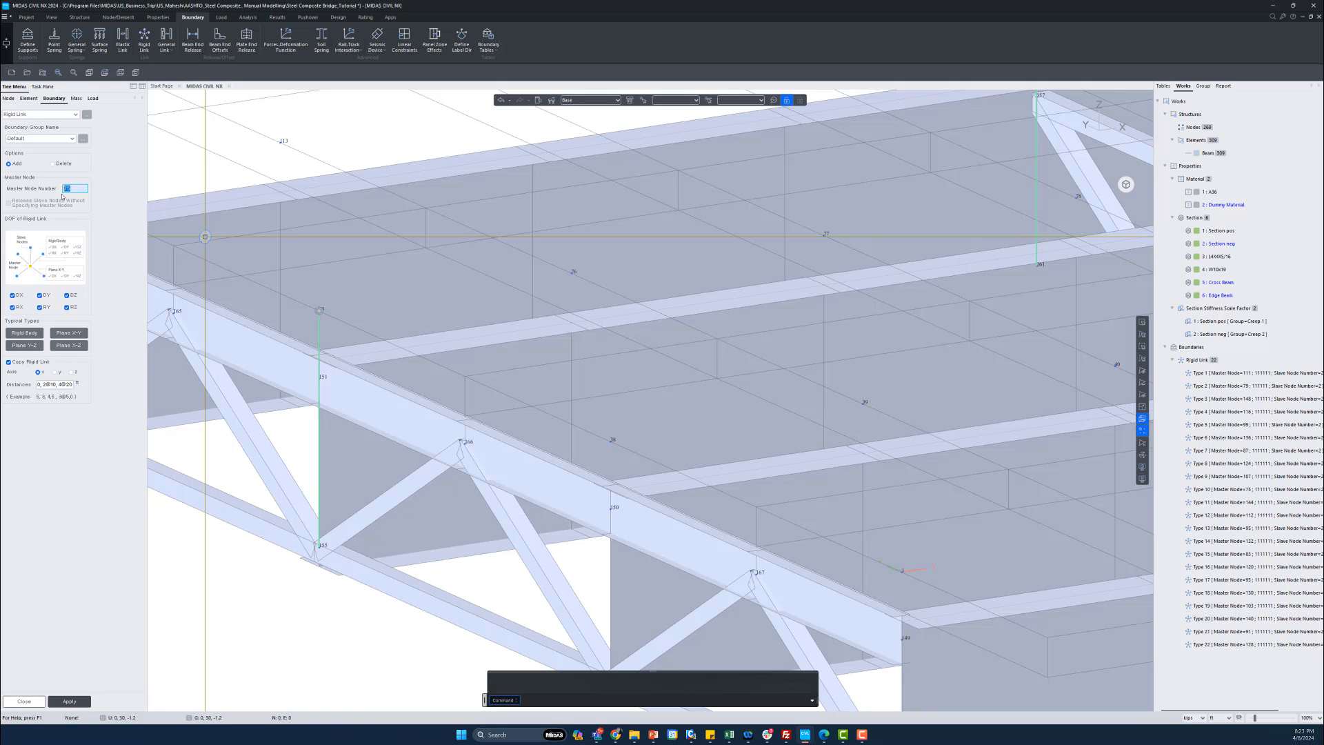
type("38")
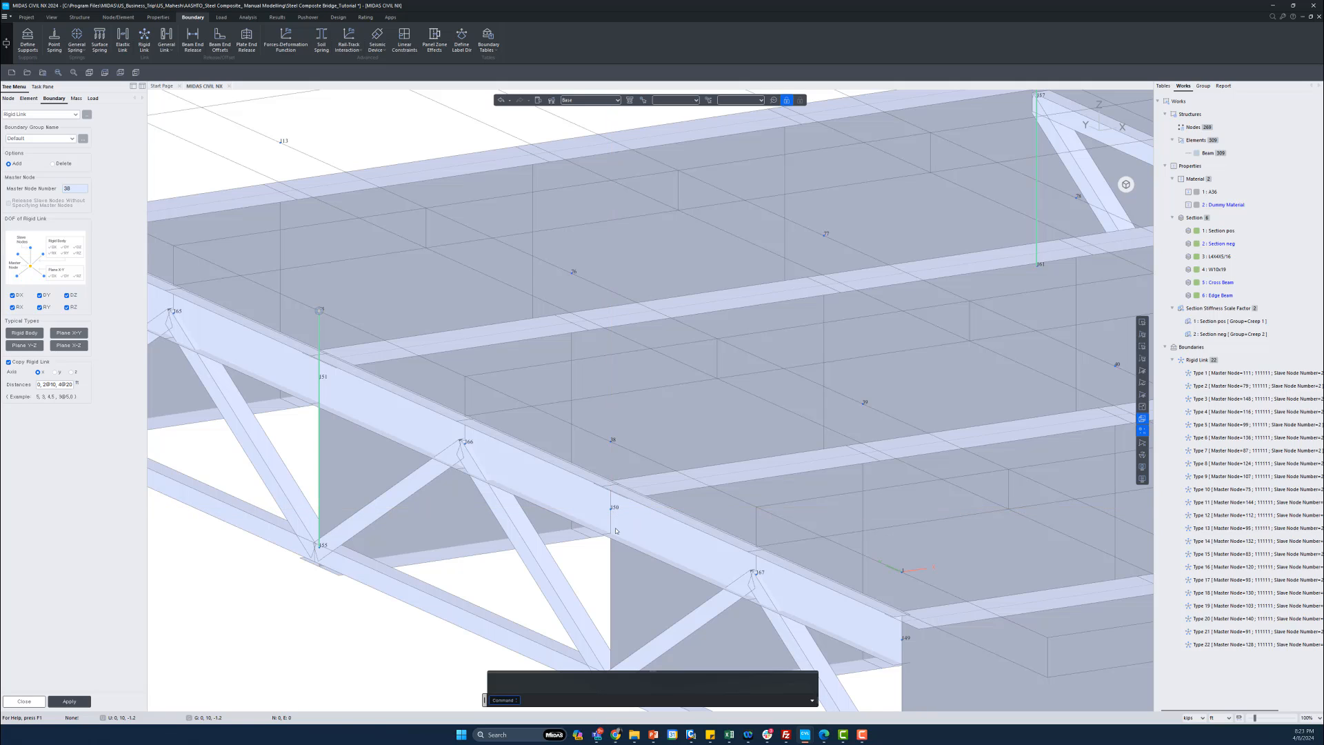
left_click(614, 523)
left_click(611, 525)
left_click(611, 510)
middle_click_drag(602, 568, 573, 468)
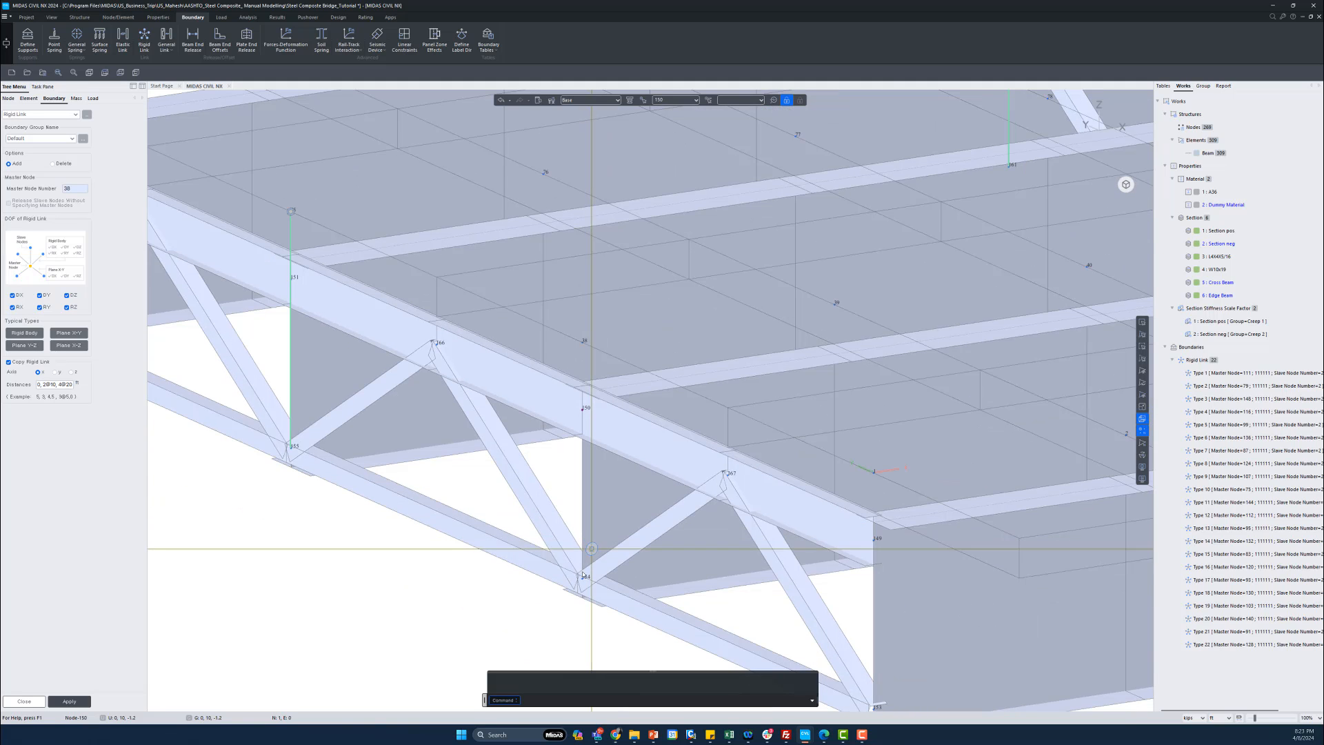
left_click(580, 585)
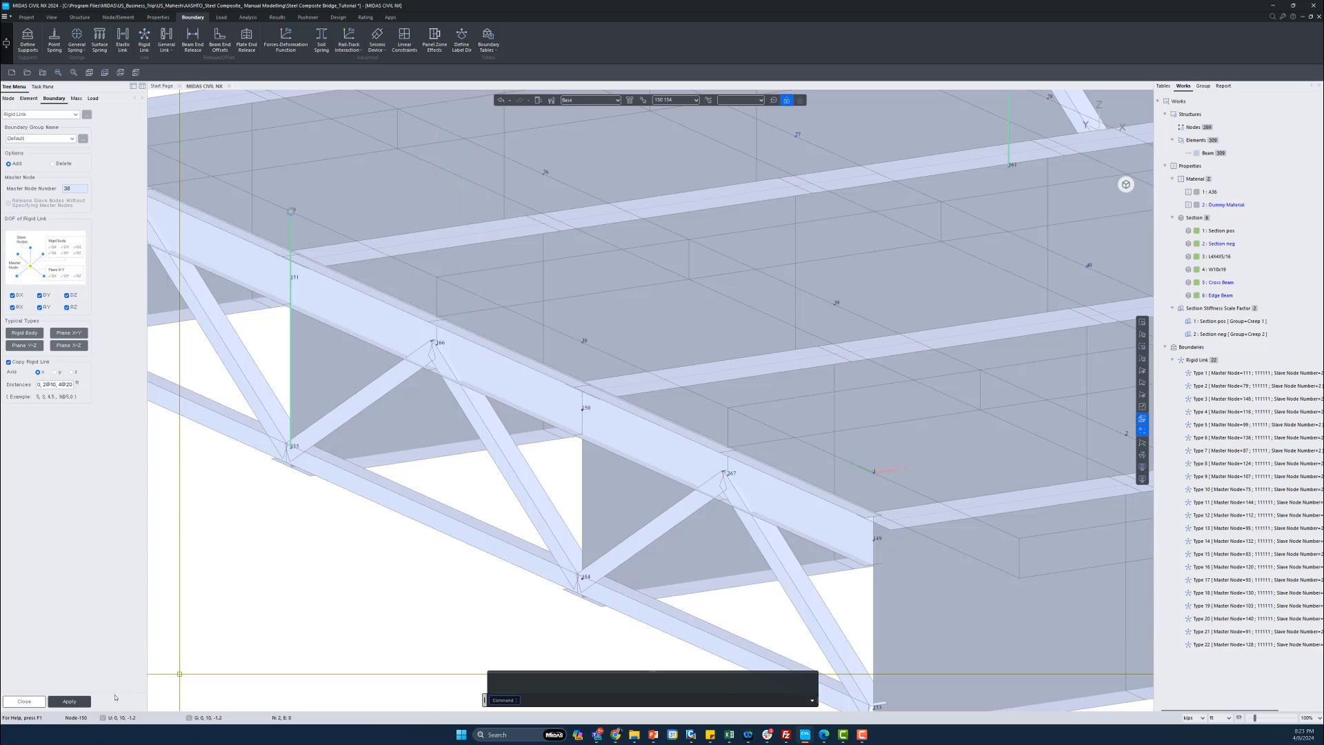
left_click(69, 701)
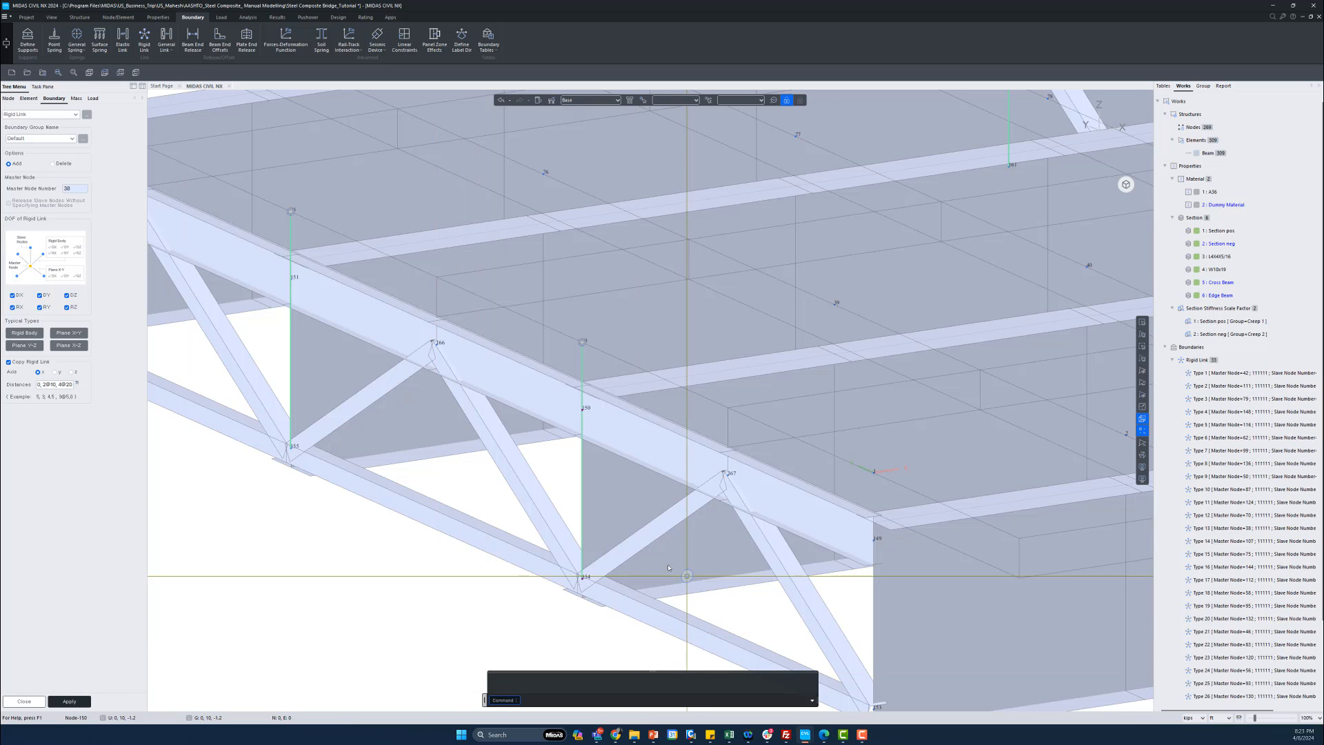
- Rigidly link nodes 149 and 153 to master node 1 with the same copies along X
middle_click_drag(686, 576, 588, 552)
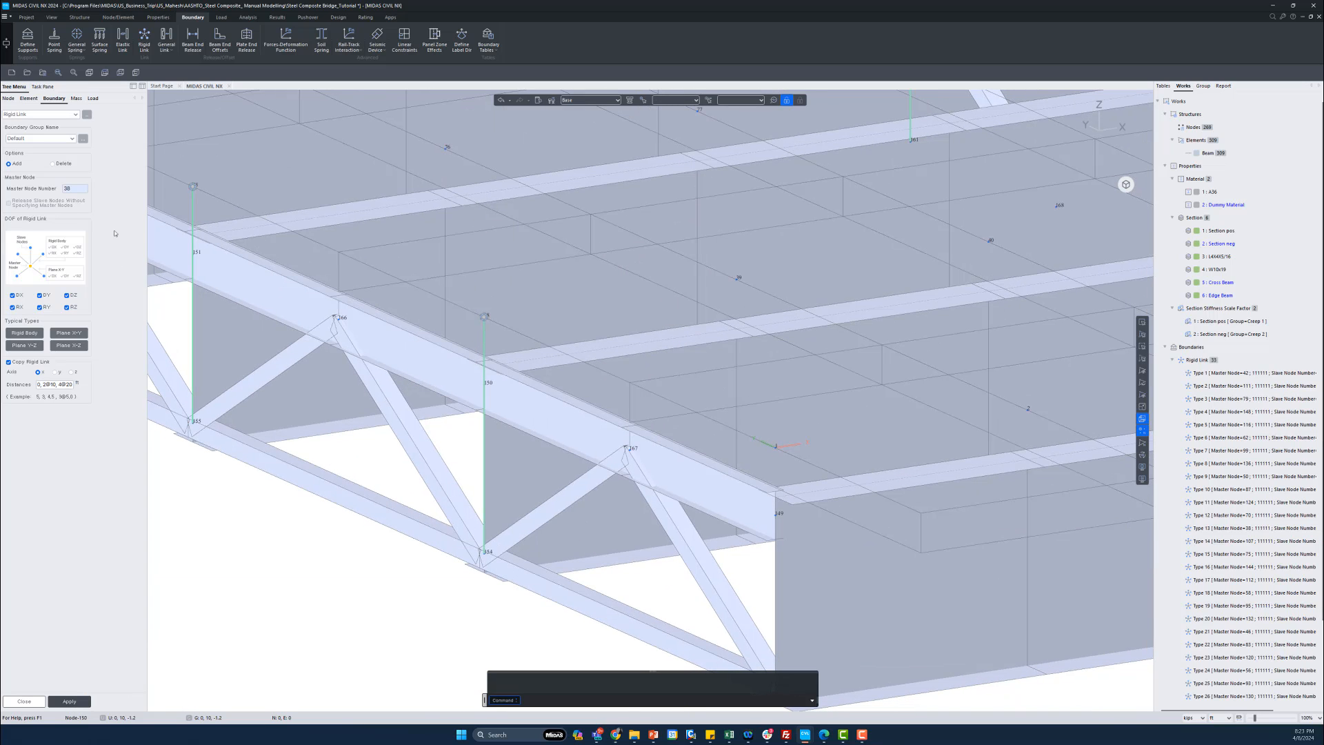
double_click(81, 187)
type("1")
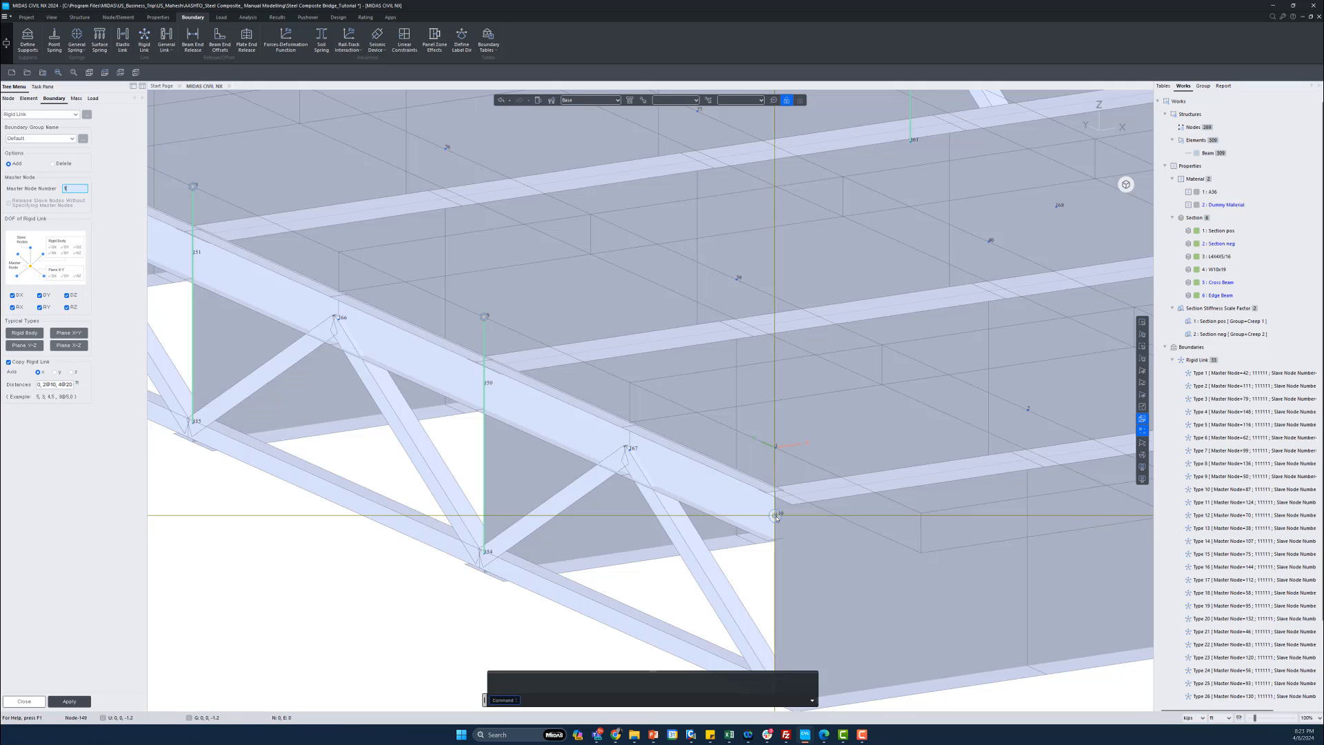
left_click(776, 517)
middle_click_drag(751, 572, 706, 493)
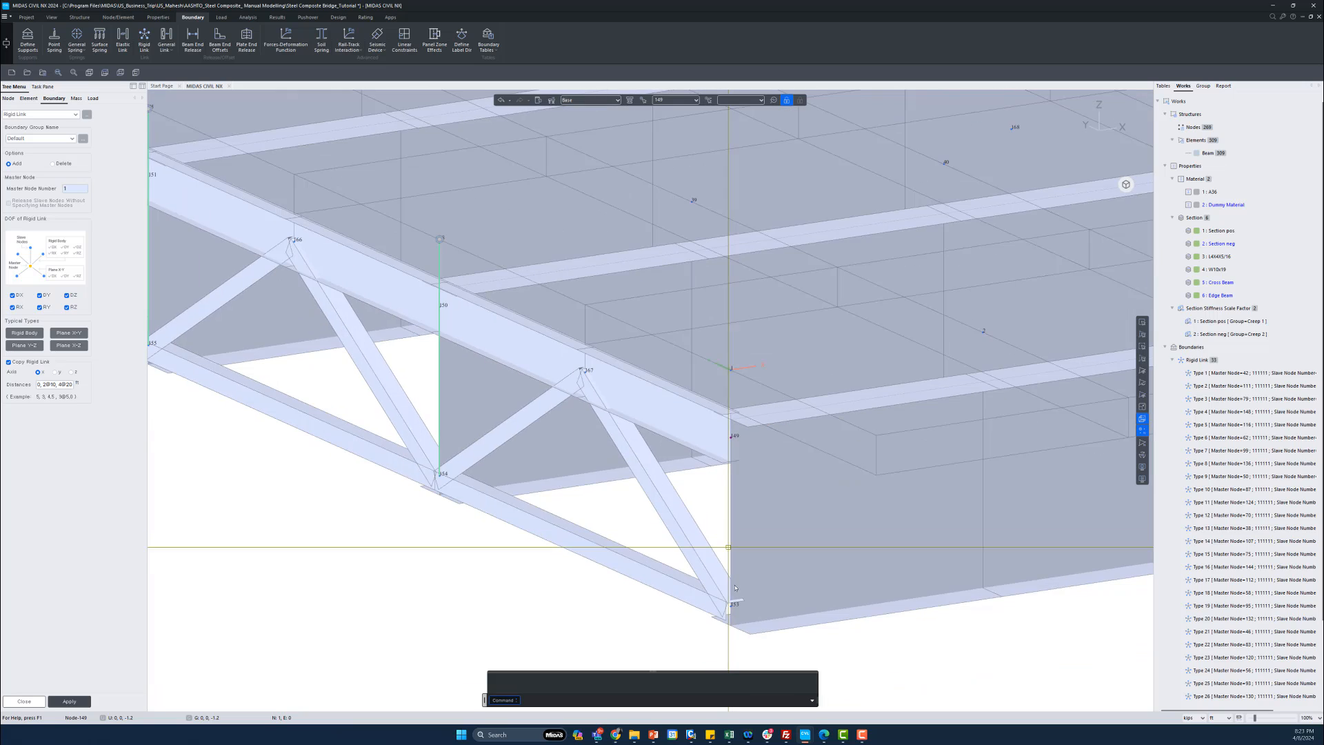
left_click(730, 605)
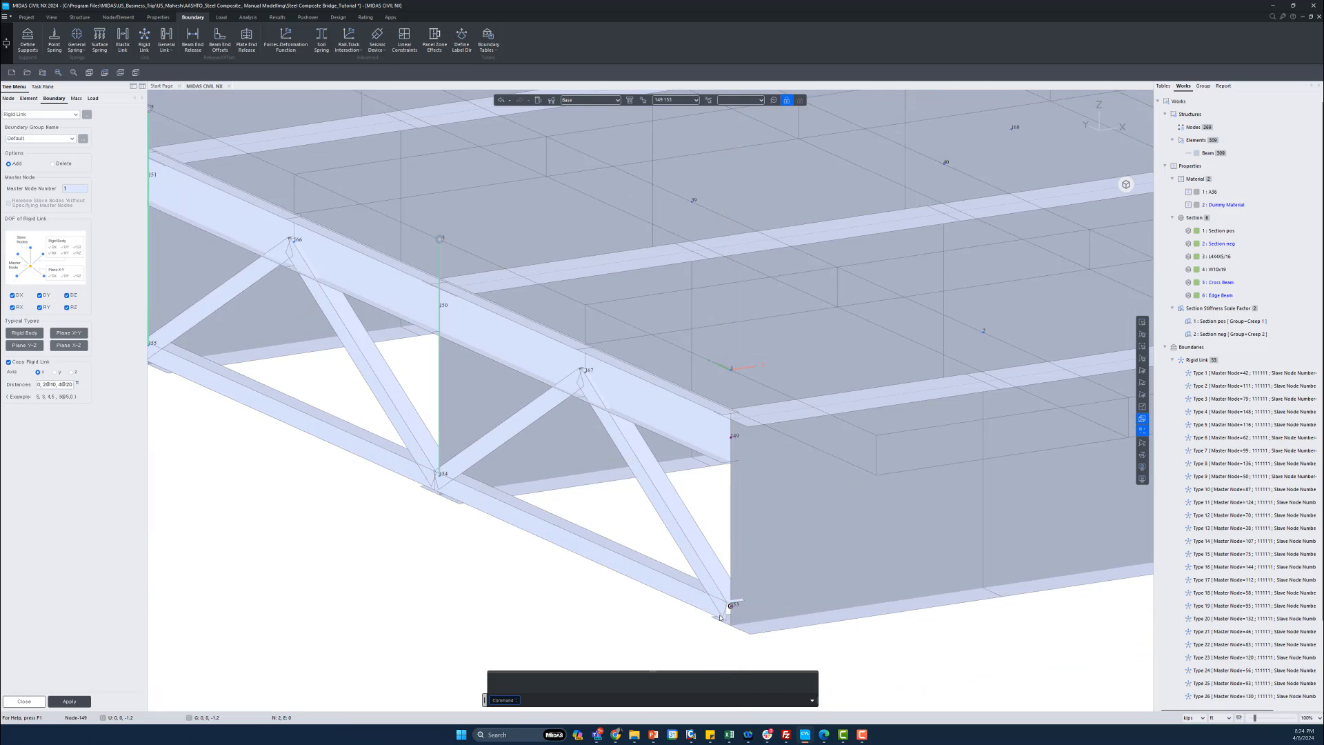
left_click(71, 701)
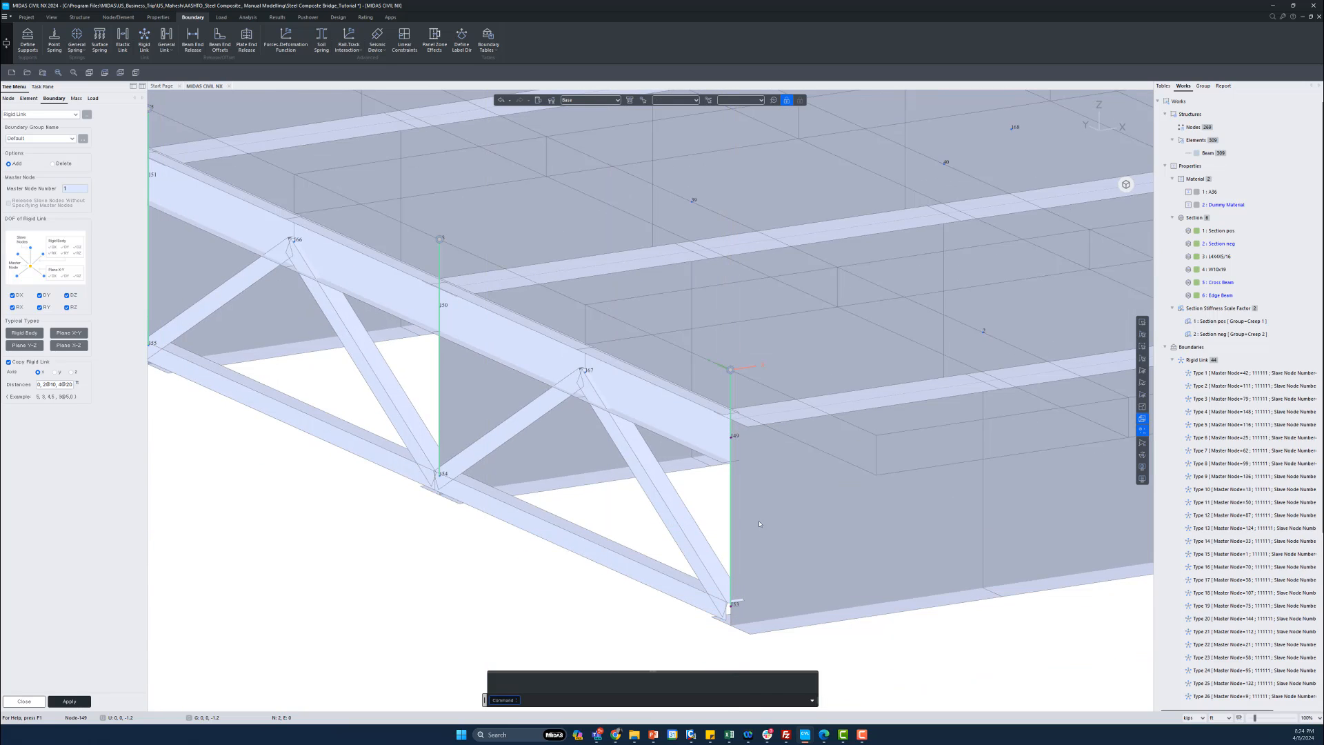
- Review the rigid links over the whole bridge and hide their symbols in the isometric view
scroll(759, 523, "down", 5)
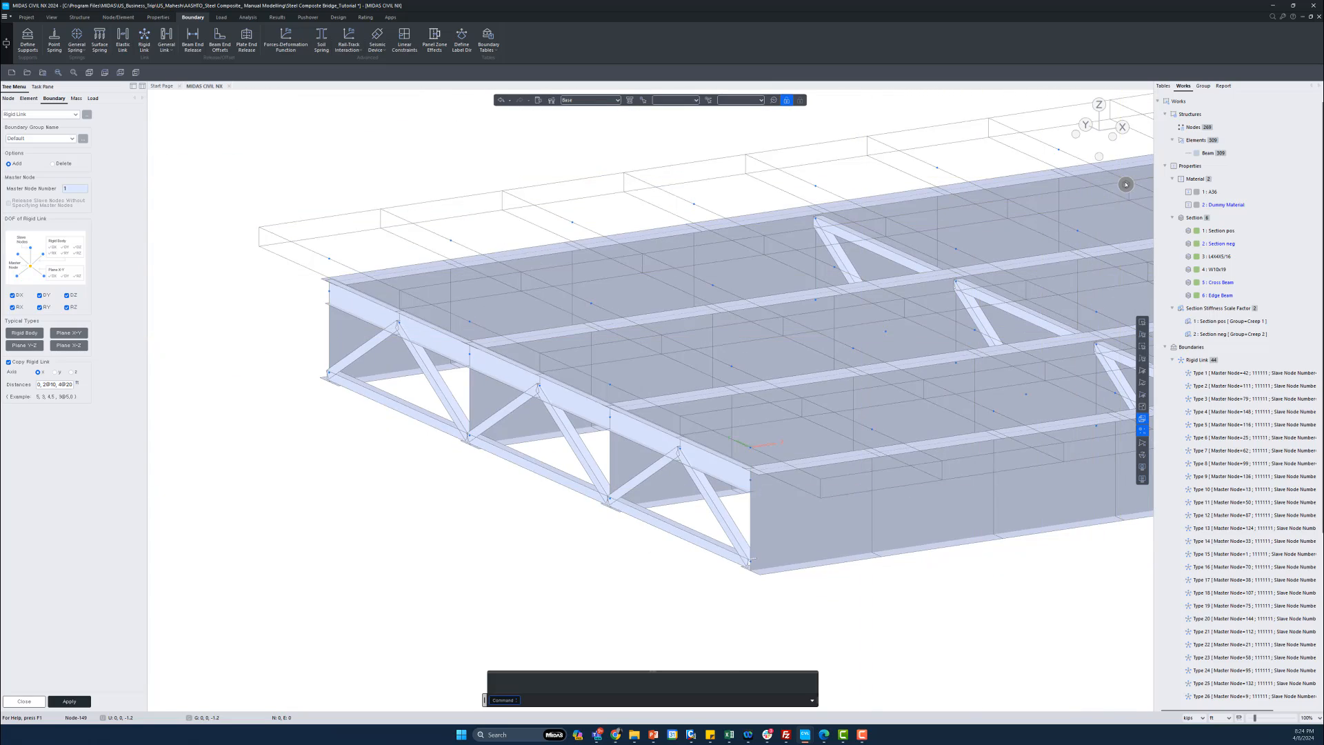
left_click(1125, 184)
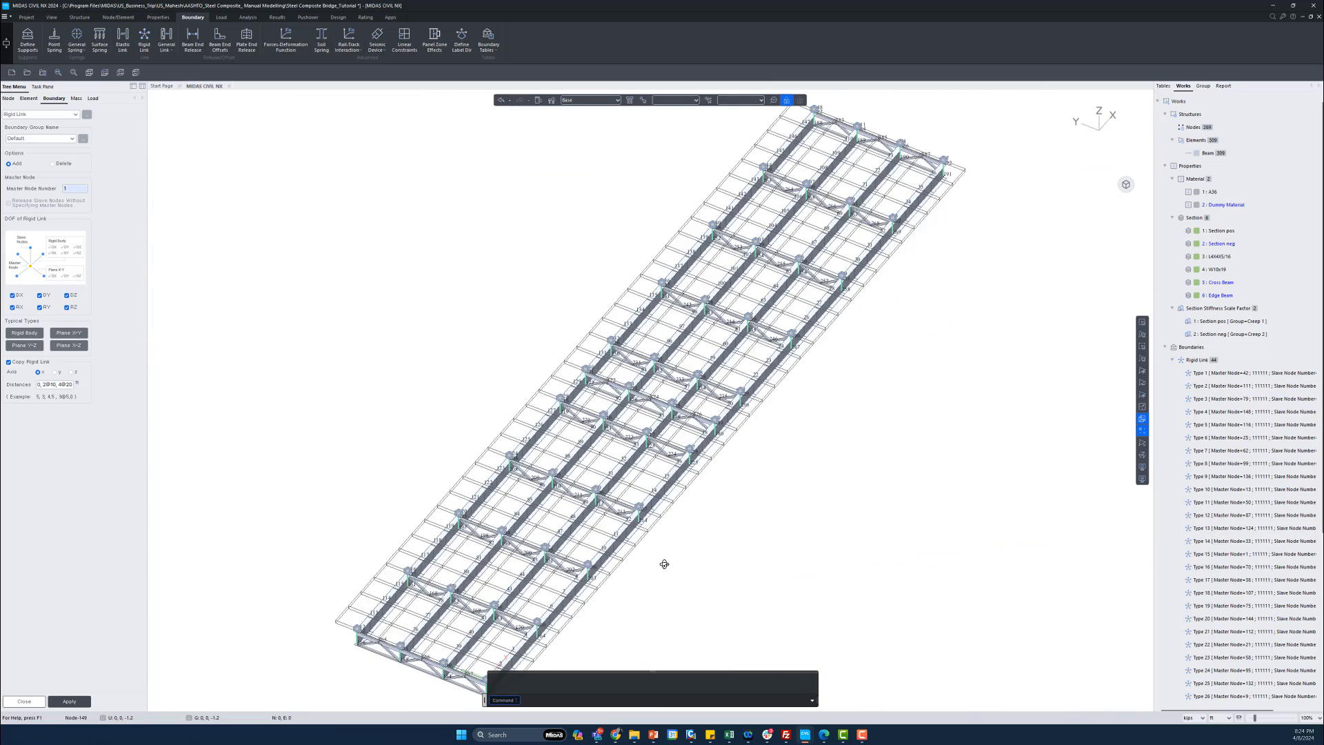
middle_click_drag(664, 564, 651, 544, "ctrl")
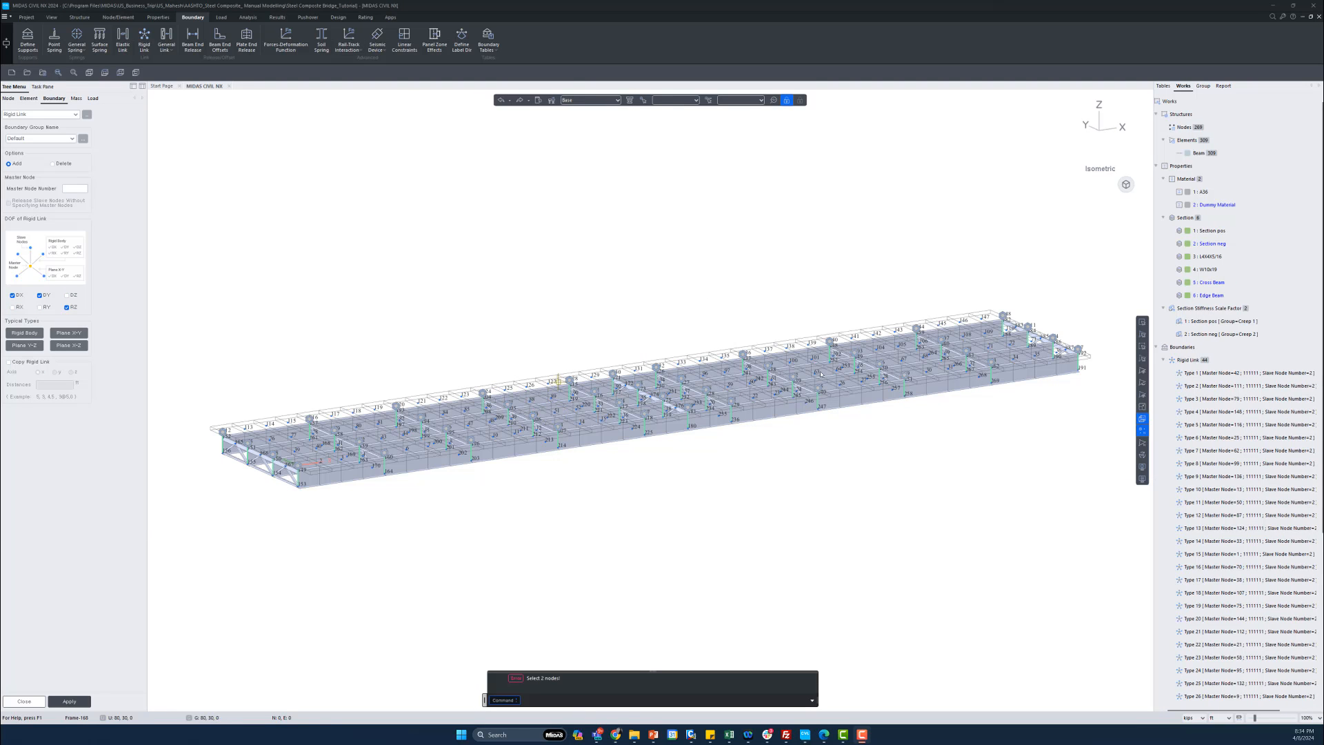
right_click(1219, 376)
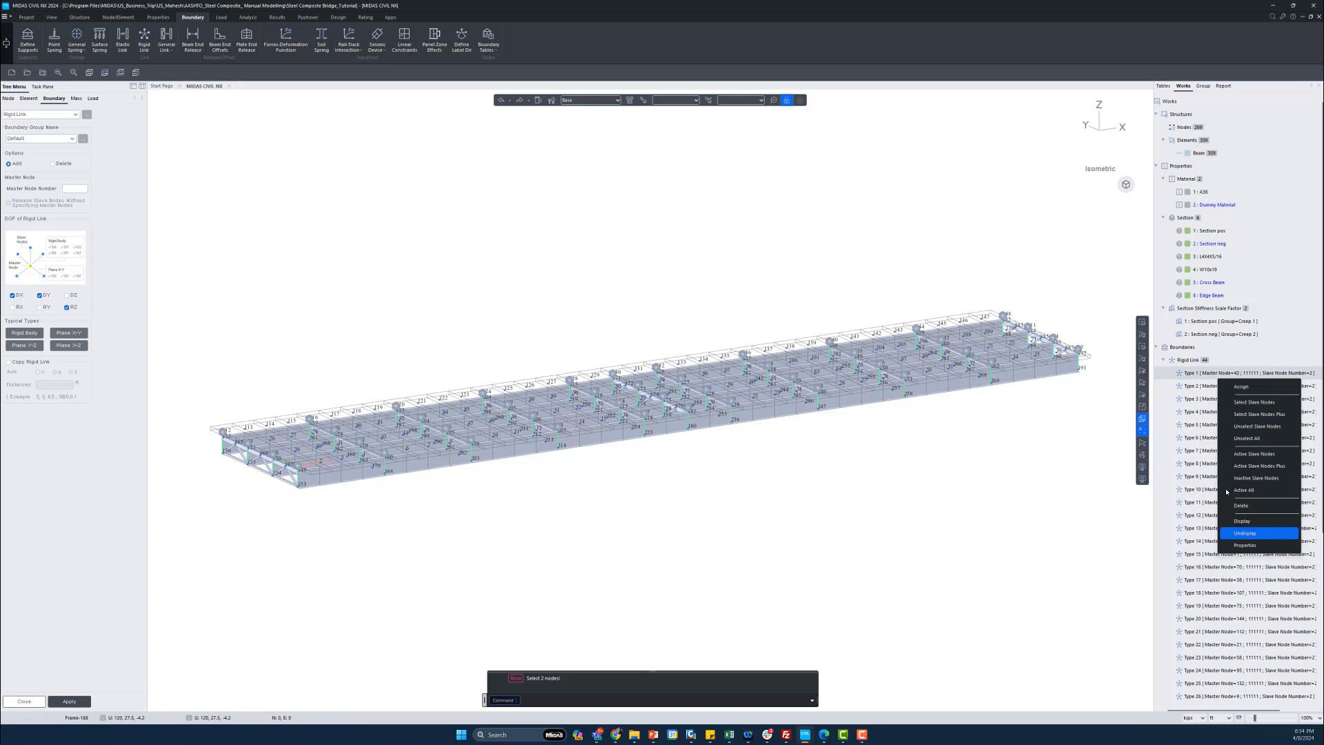
left_click(1245, 533)
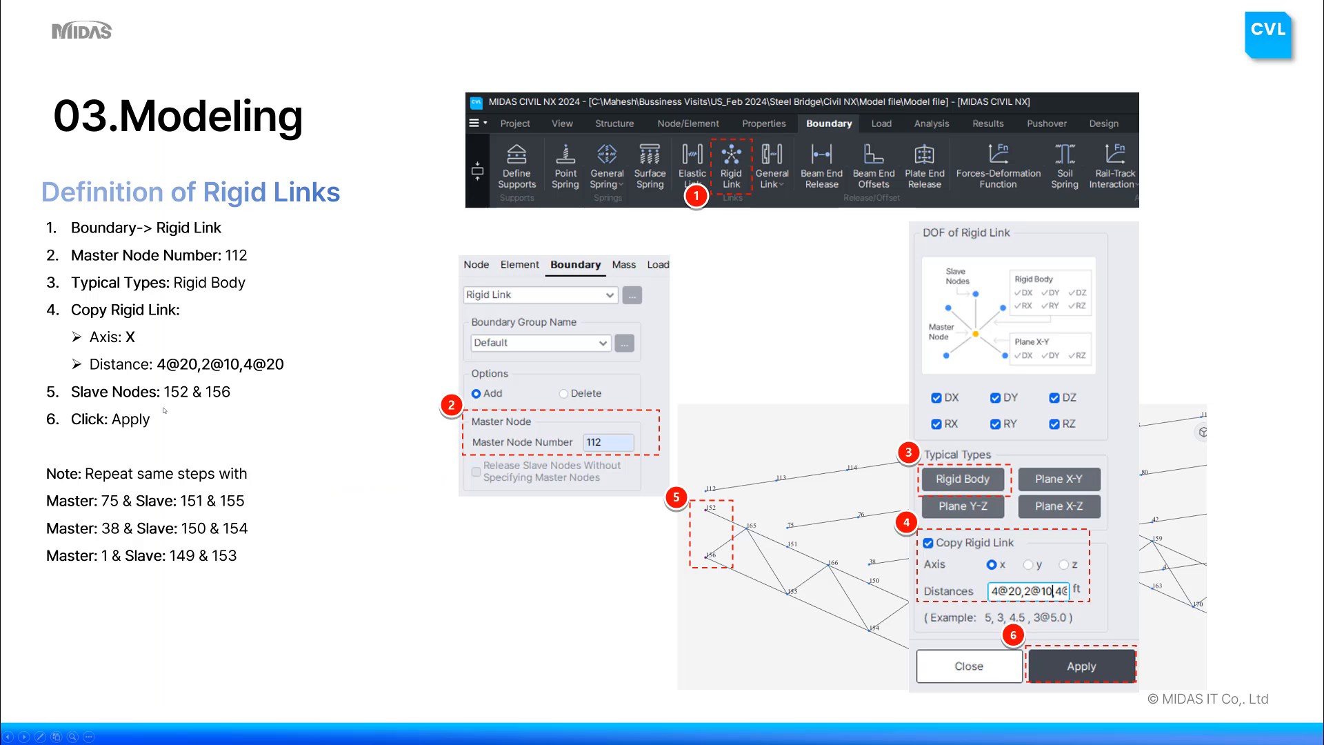
- Return to MIDAS CIVIL NX and copy nodes 153to156, 177to180 and 188to191 by an unequal distance of -1 ft along Z
left_click(164, 410)
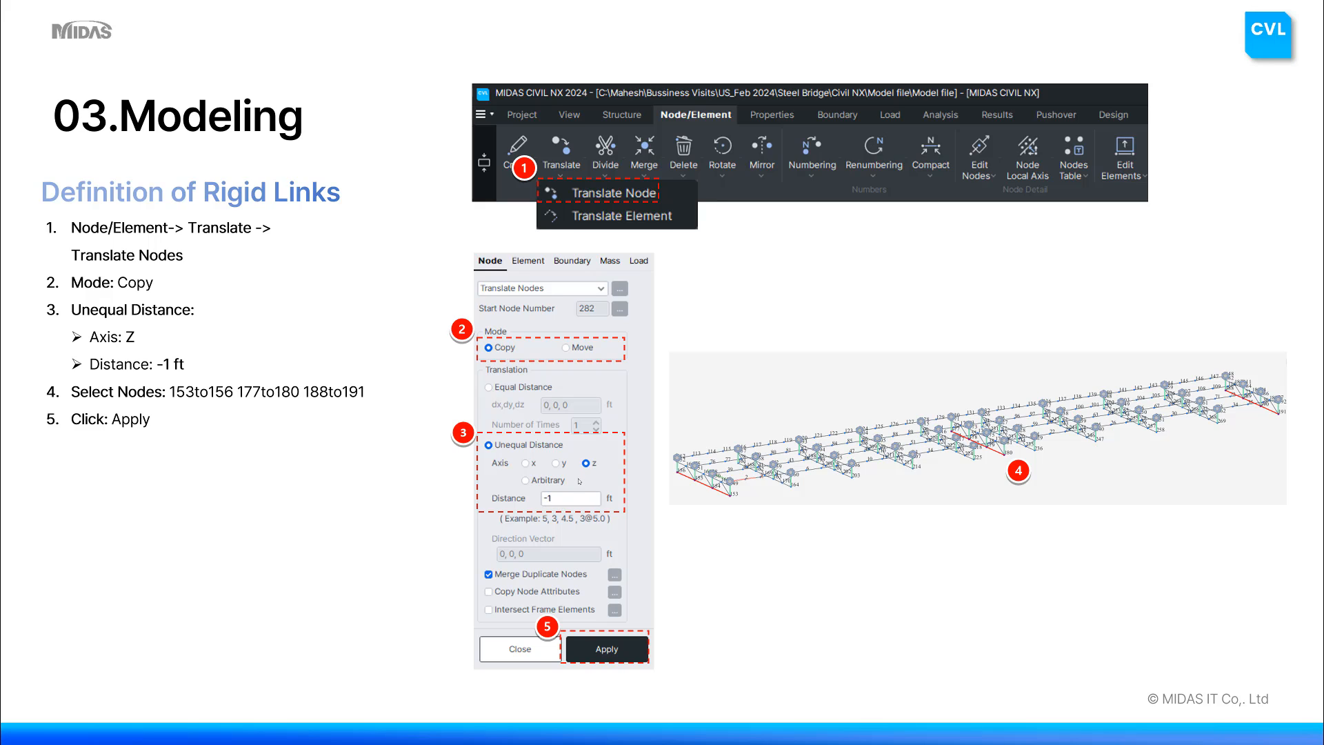
key("alt+Tab")
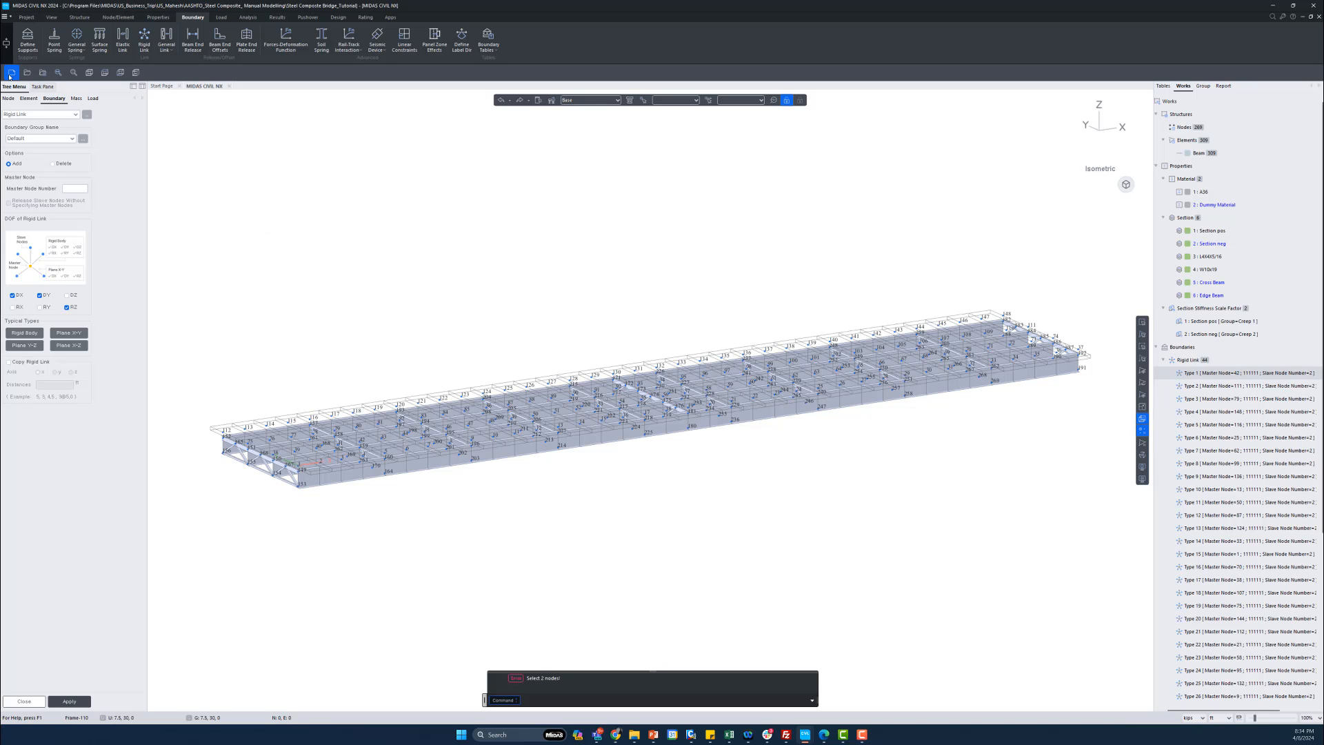
left_click(118, 18)
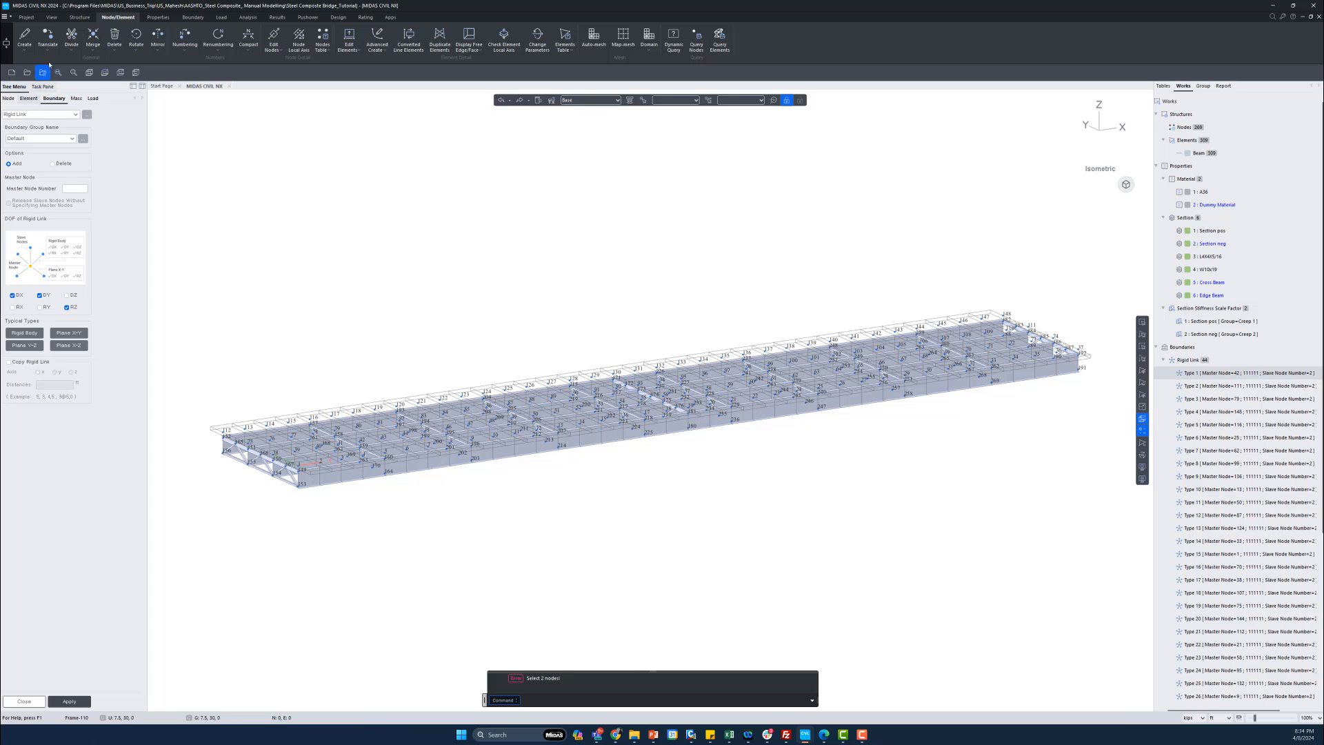
left_click(25, 42)
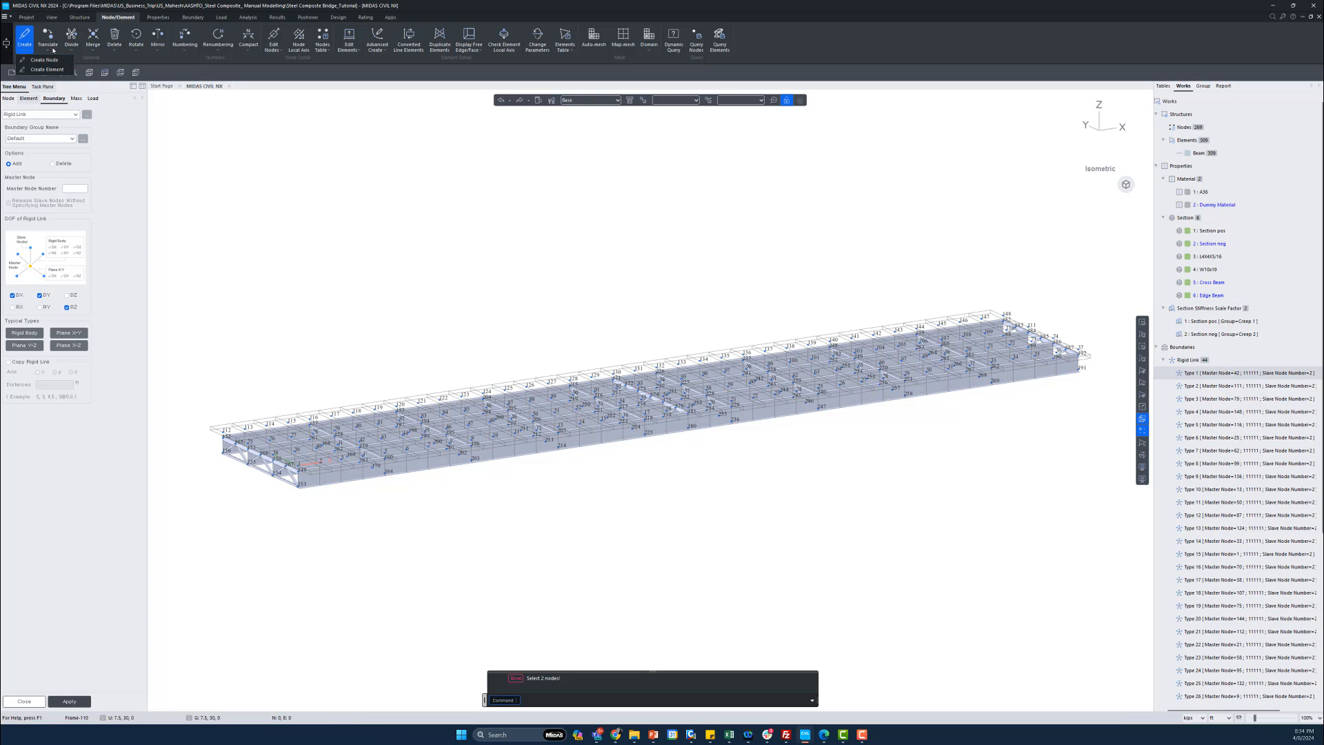
left_click(49, 43)
left_click(56, 62)
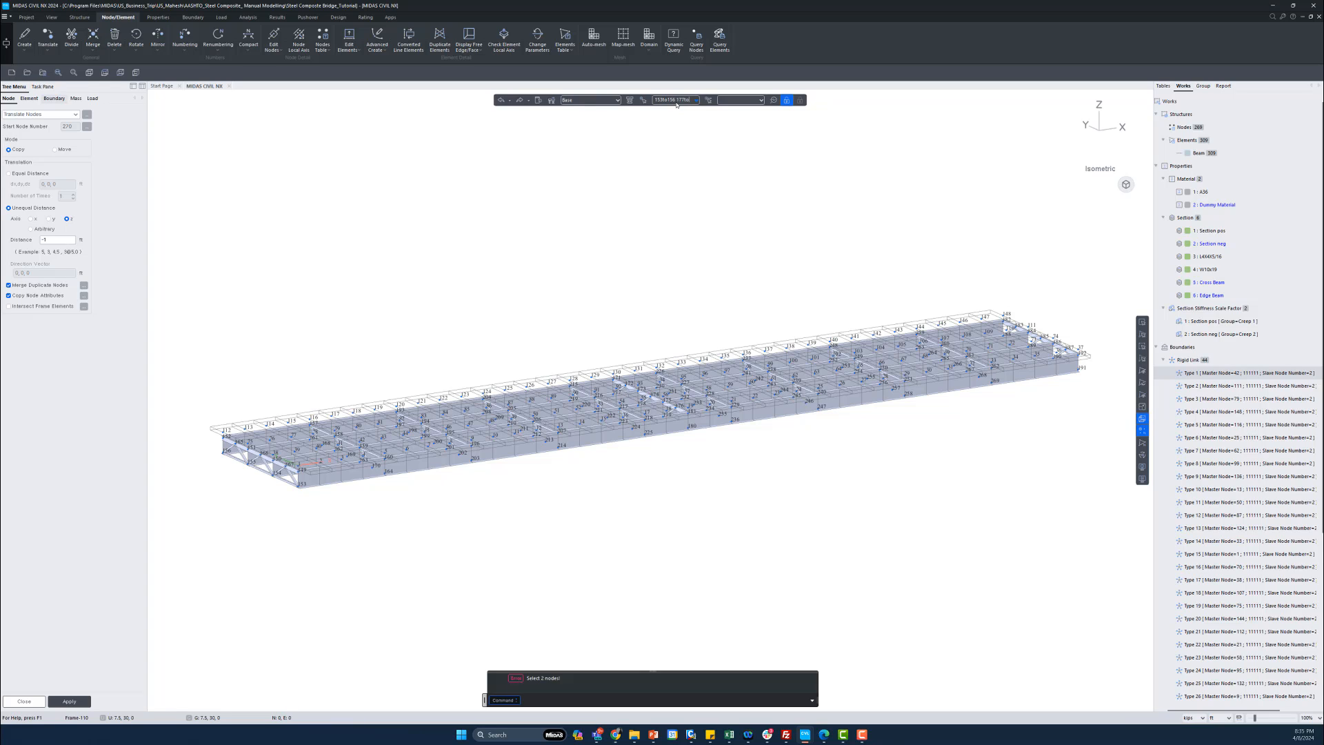
type("180 188to1591")
key("Return")
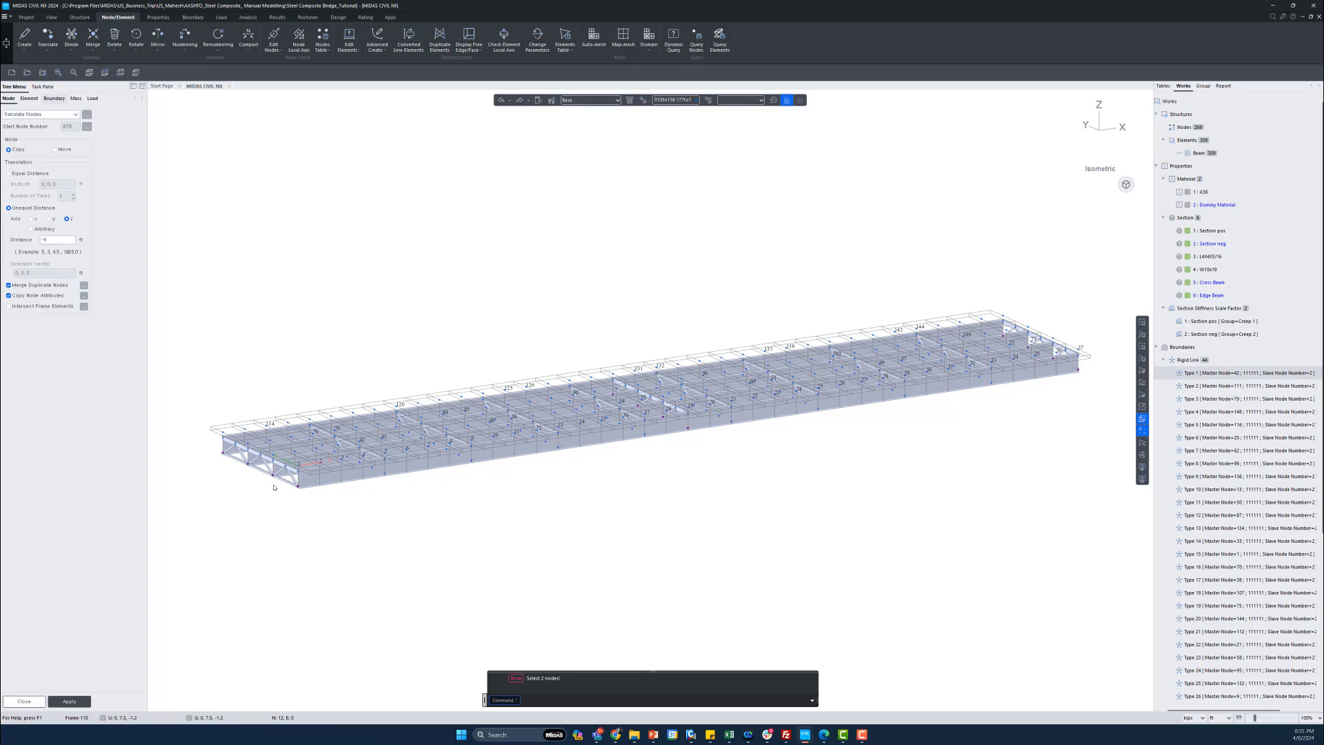
scroll(165, 473, "up", 3)
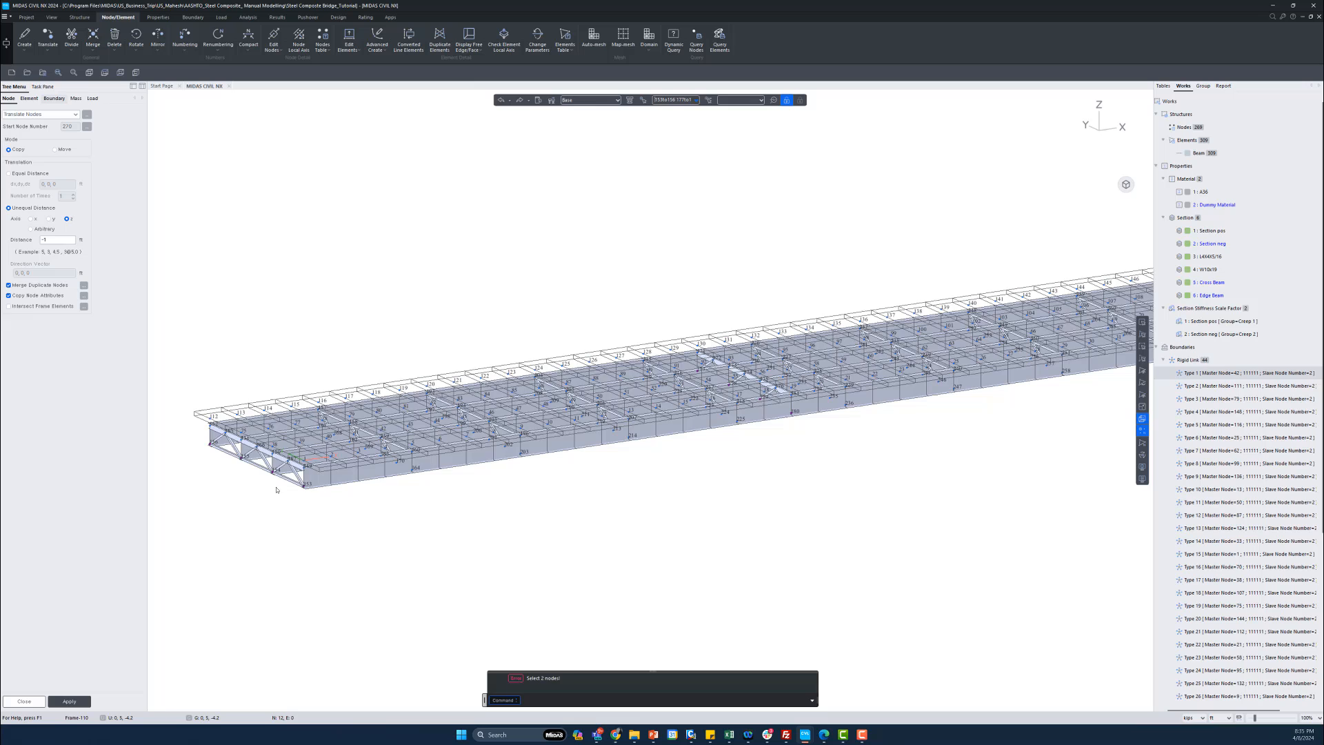
left_click(69, 702)
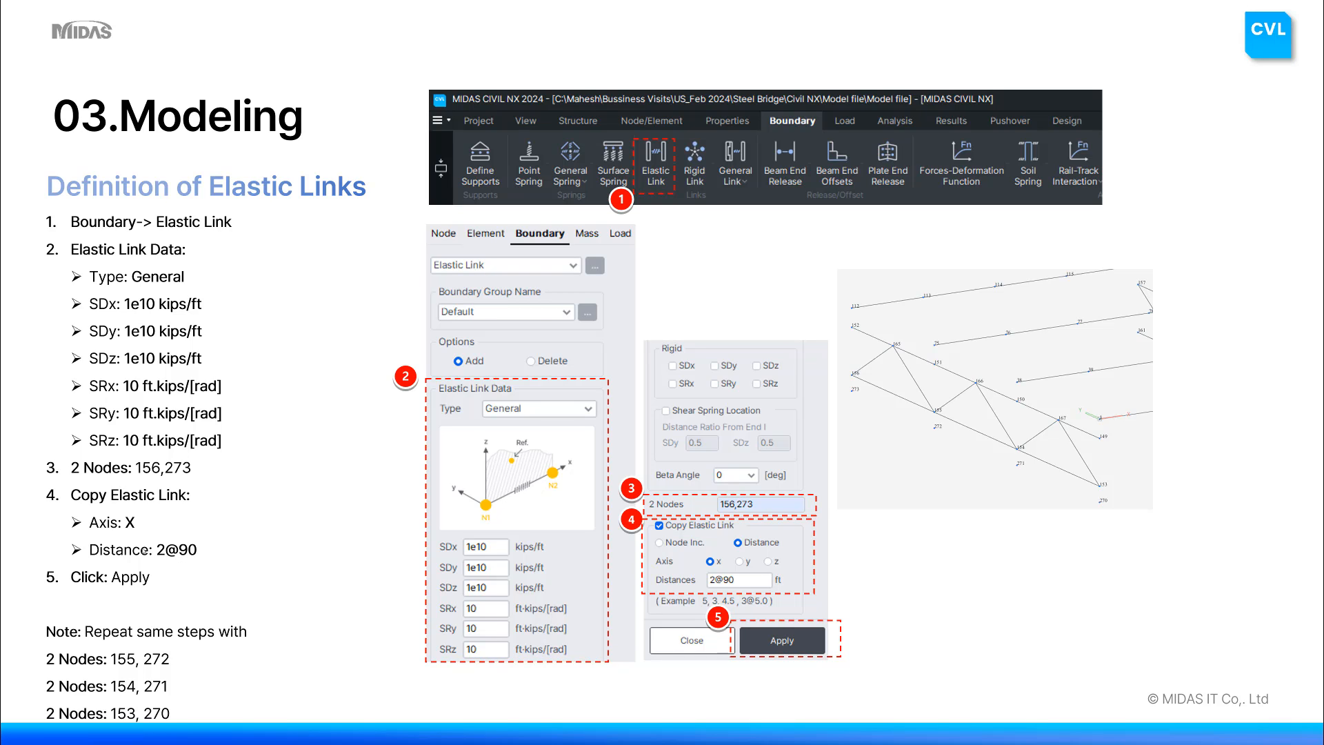
- Return to MIDAS CIVIL NX and set the General elastic link's SDx, SDy and SDz stiffnesses to 1e10 kips/ft
key("alt+Tab")
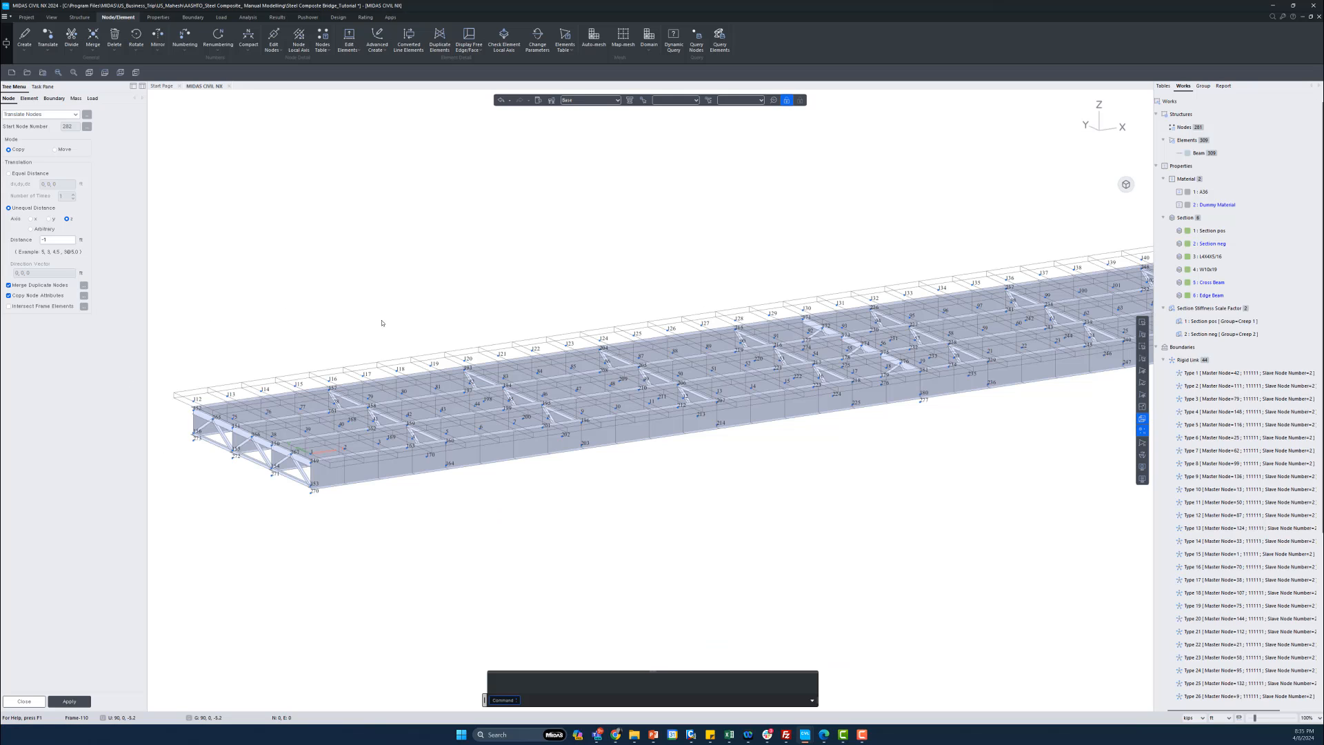
left_click(193, 17)
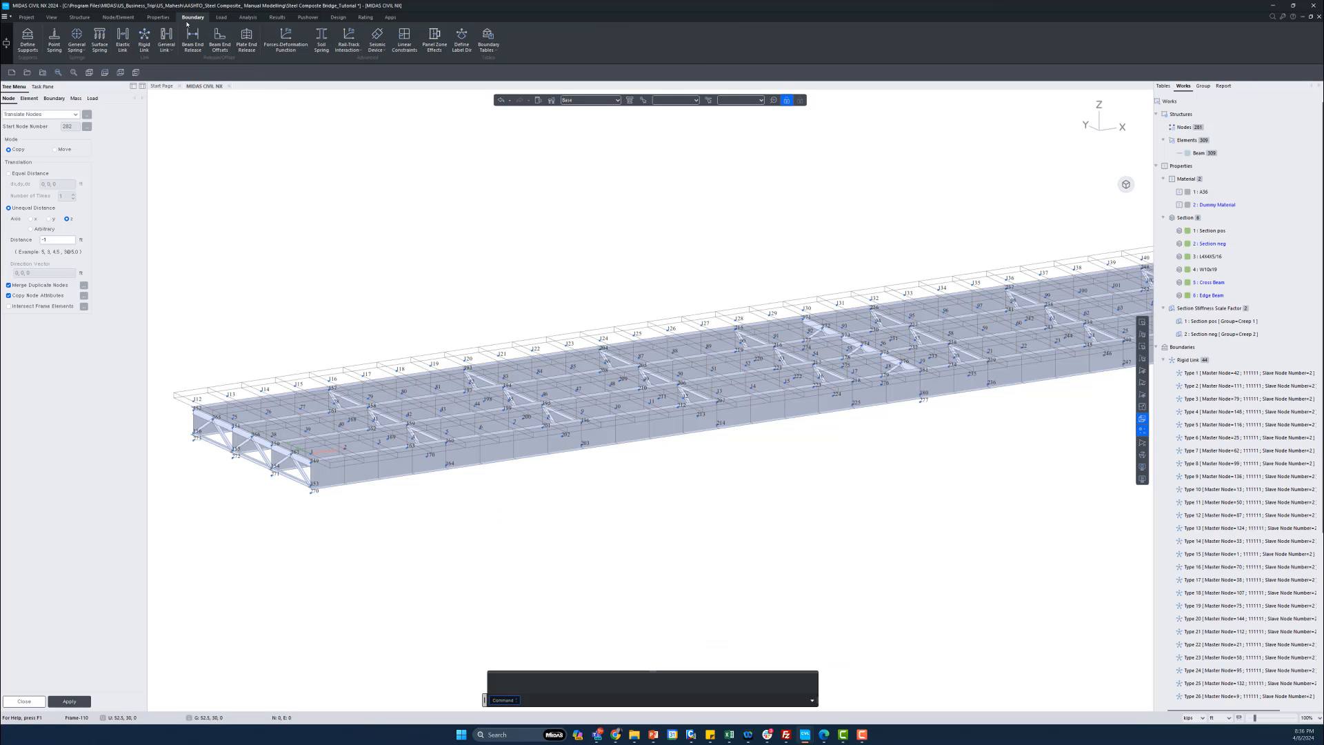
left_click(137, 40)
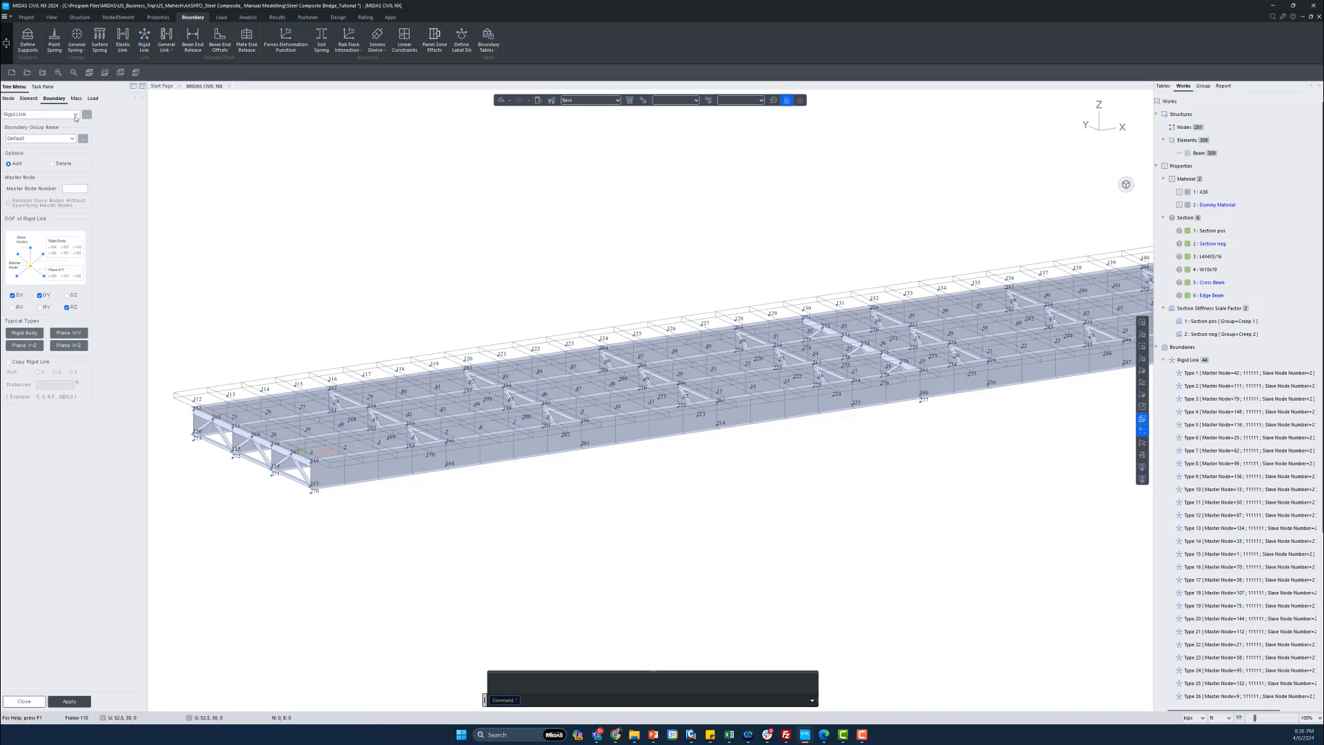
left_click(75, 114)
left_click(41, 143)
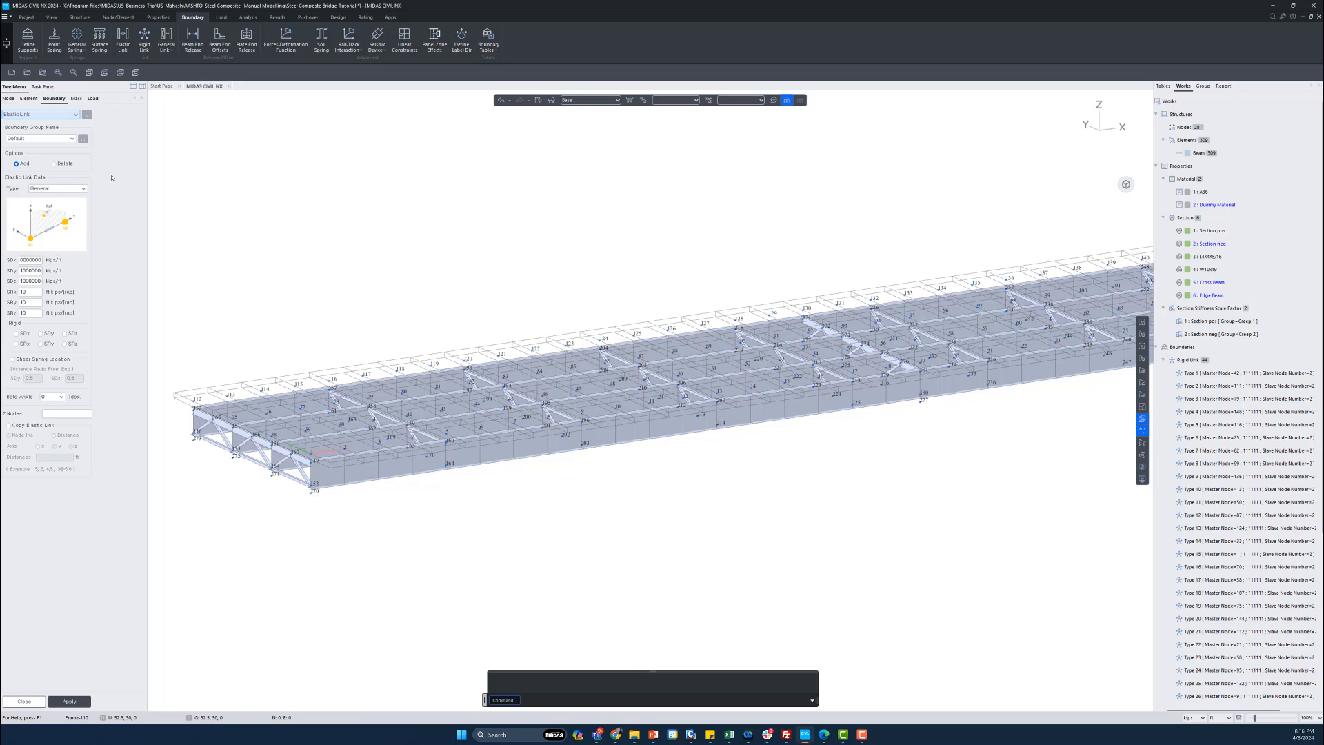
double_click(28, 261)
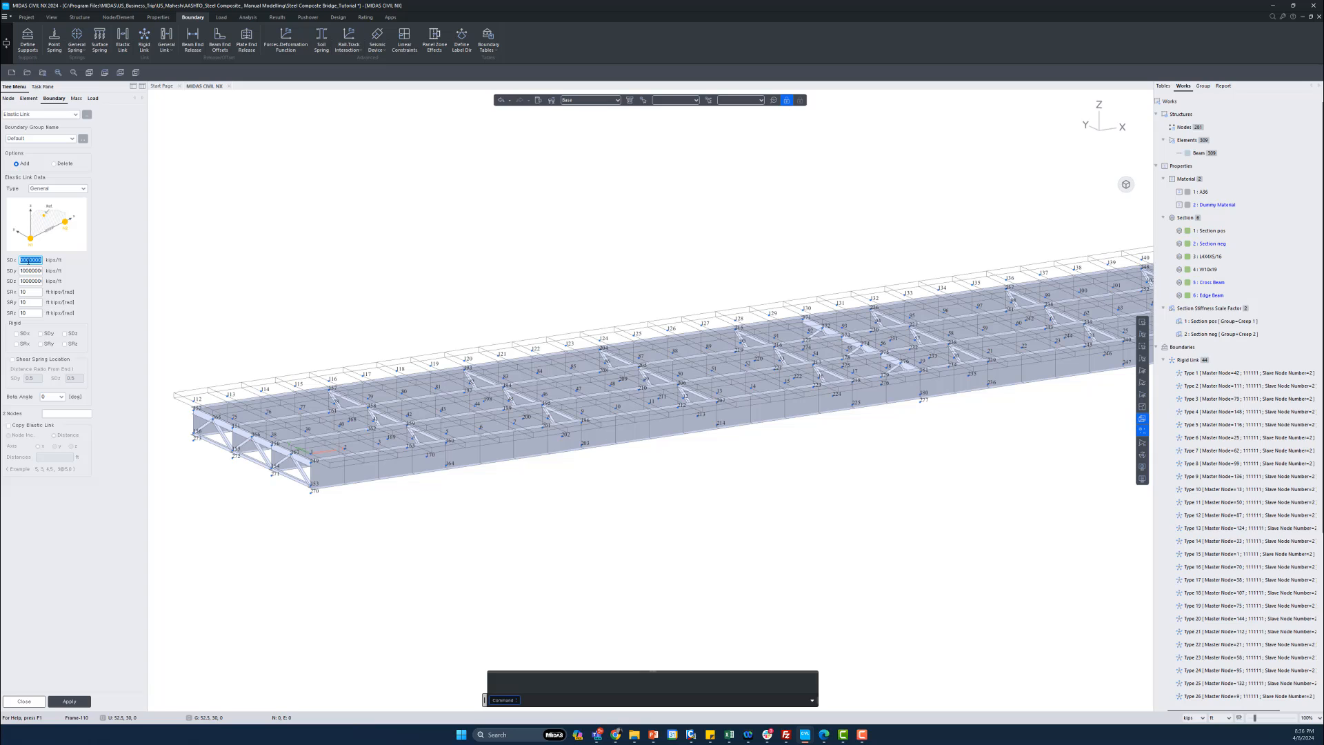
type("1")
key("Tab")
double_click(28, 261)
left_click(30, 262)
double_click(28, 273)
type("1e10")
key("Tab")
type("1e10")
- Create an elastic link between nodes 156 and 273, copied along X at distances of 2@90 ft
left_click(10, 425)
left_click(53, 458)
type("2")
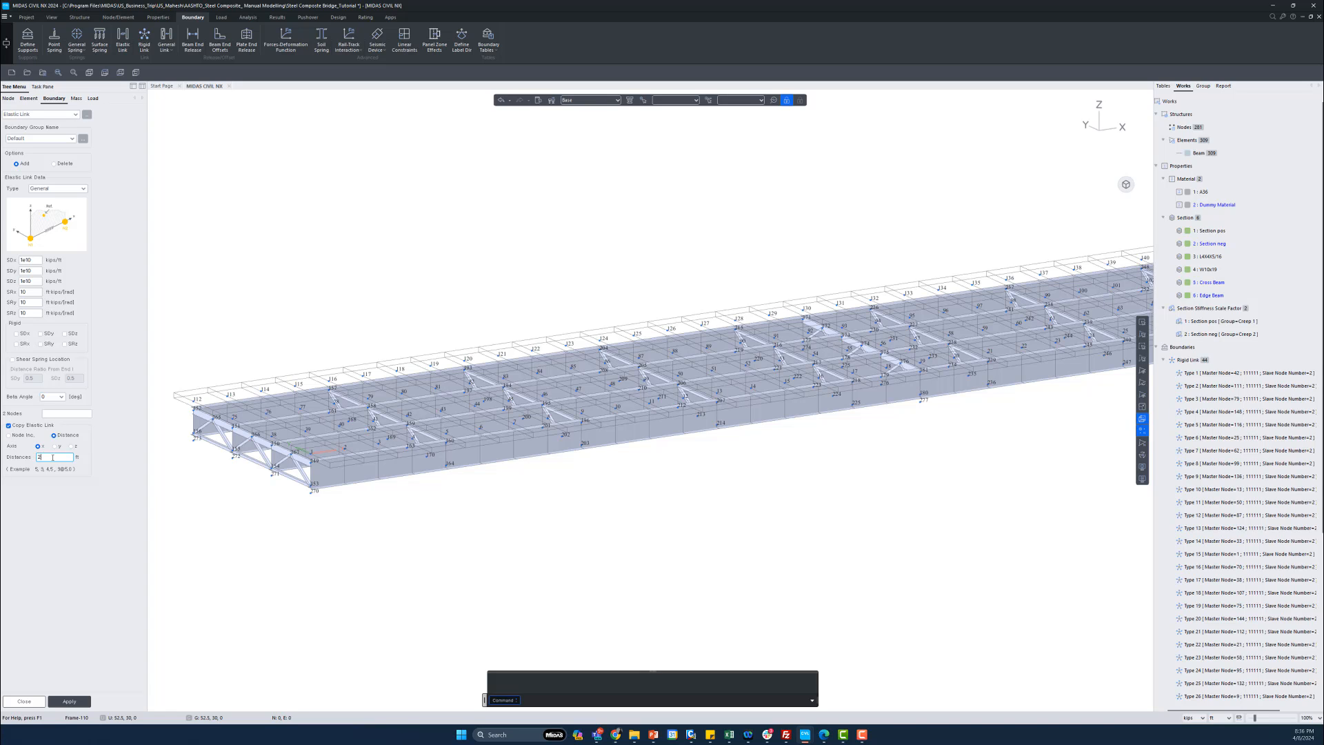
type("0")
left_click(56, 416)
scroll(181, 433, "up", 4)
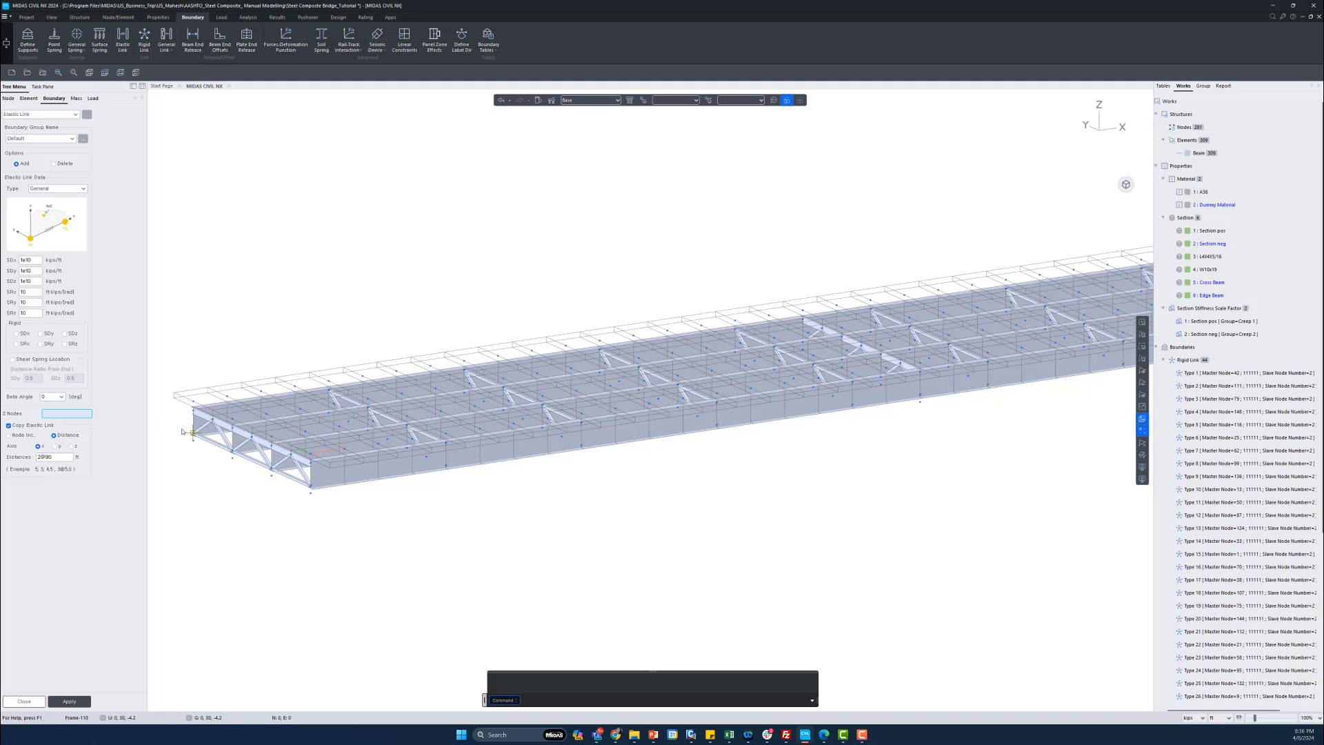
left_click(209, 442)
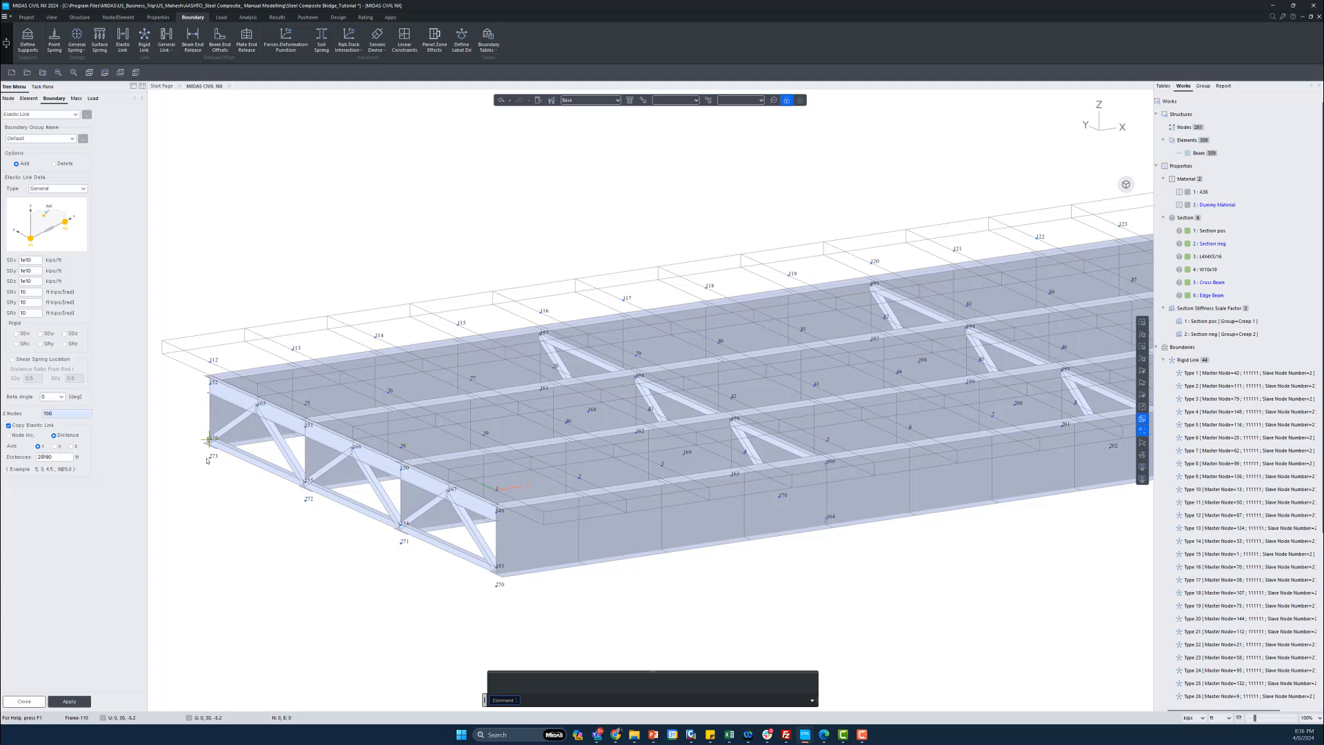
left_click(210, 456)
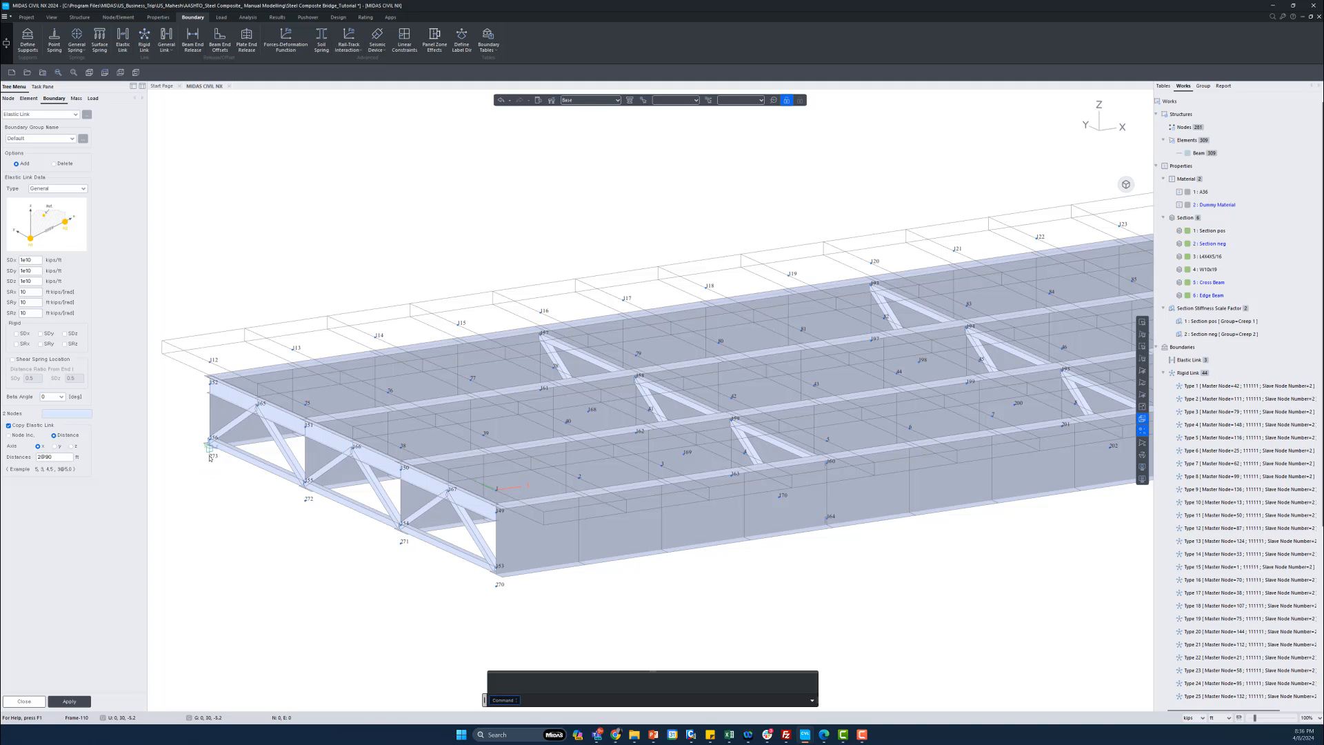
- Create an elastic link between nodes 155 and 272 with the same copies along X
scroll(993, 417, "down", 5)
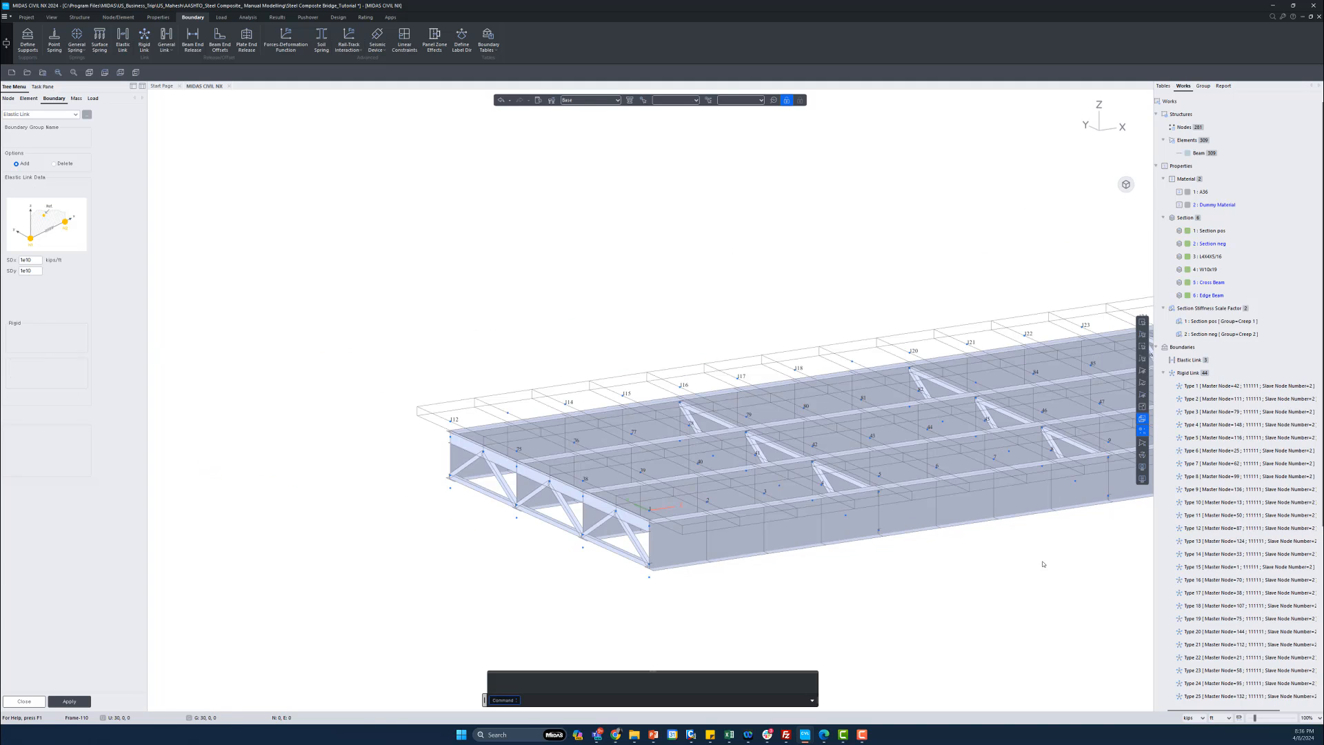
left_click(1126, 185)
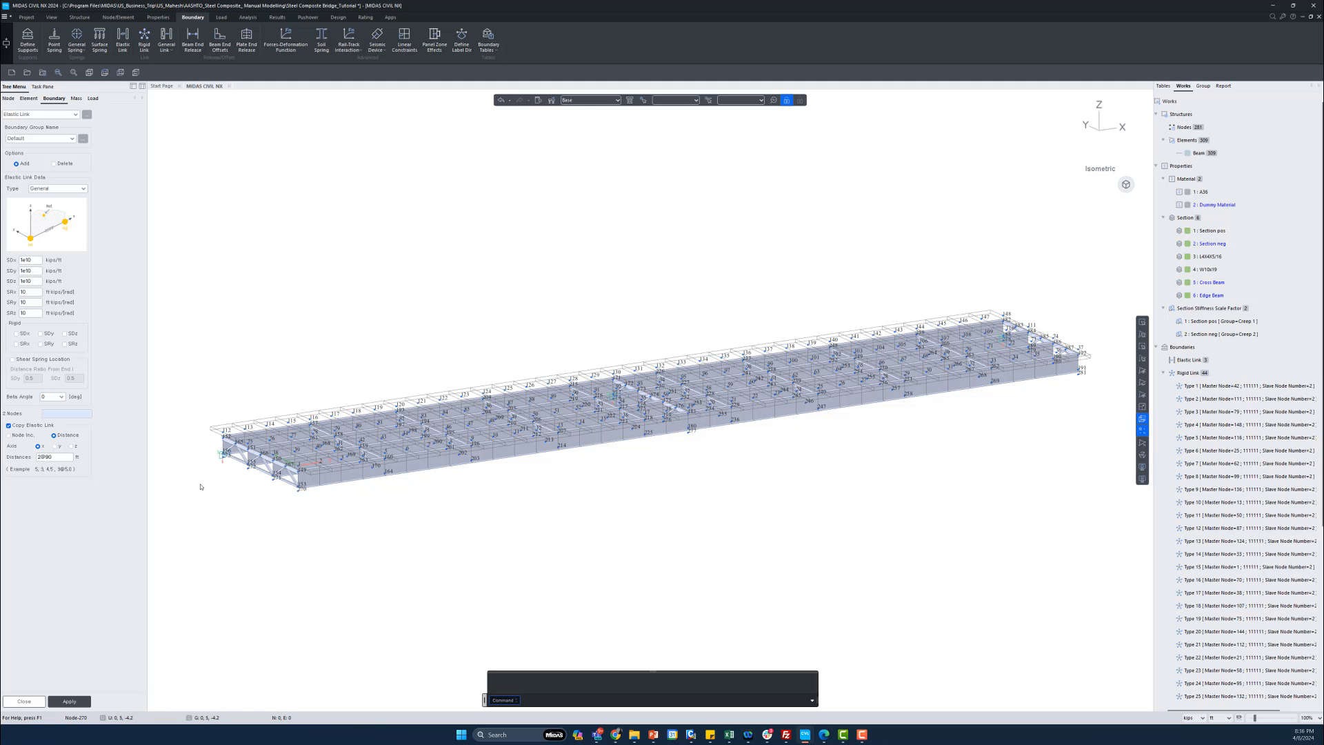
scroll(196, 461, "up", 6)
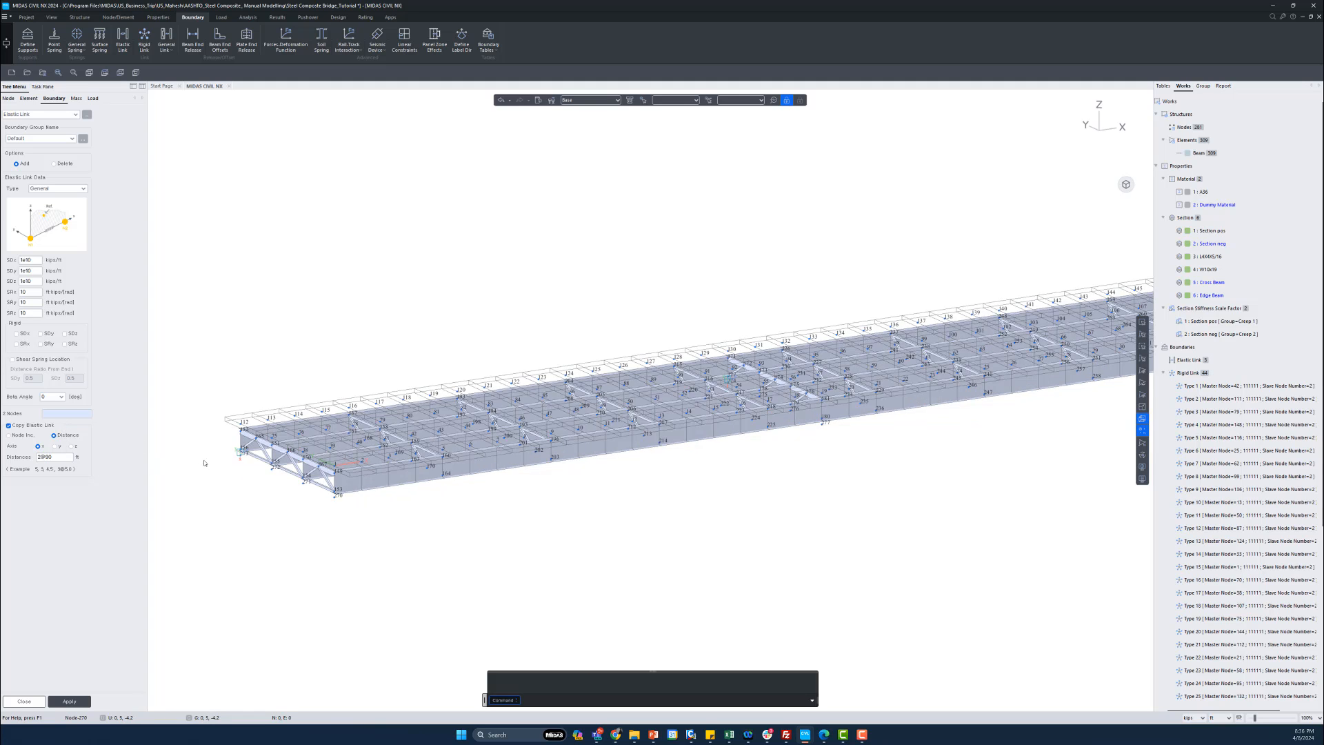
left_click(62, 412)
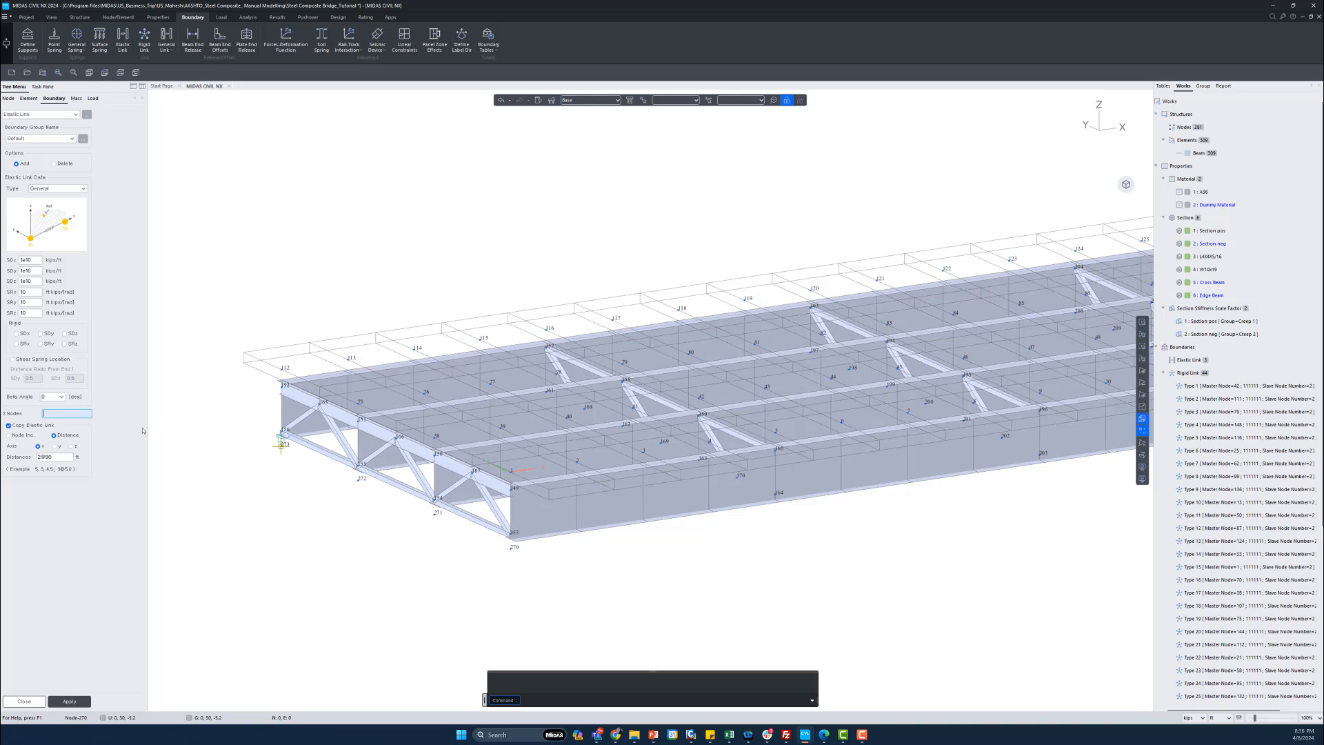
left_click(359, 465)
left_click(358, 482)
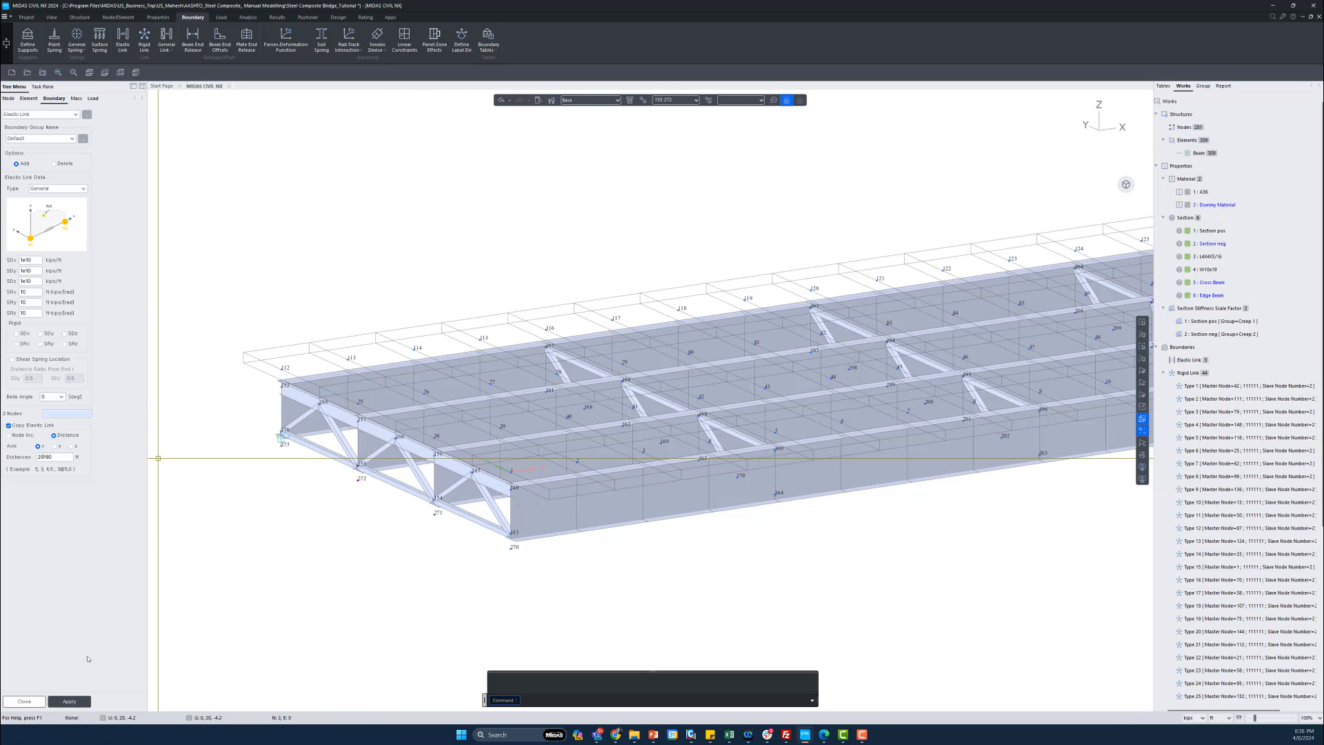
left_click(63, 414)
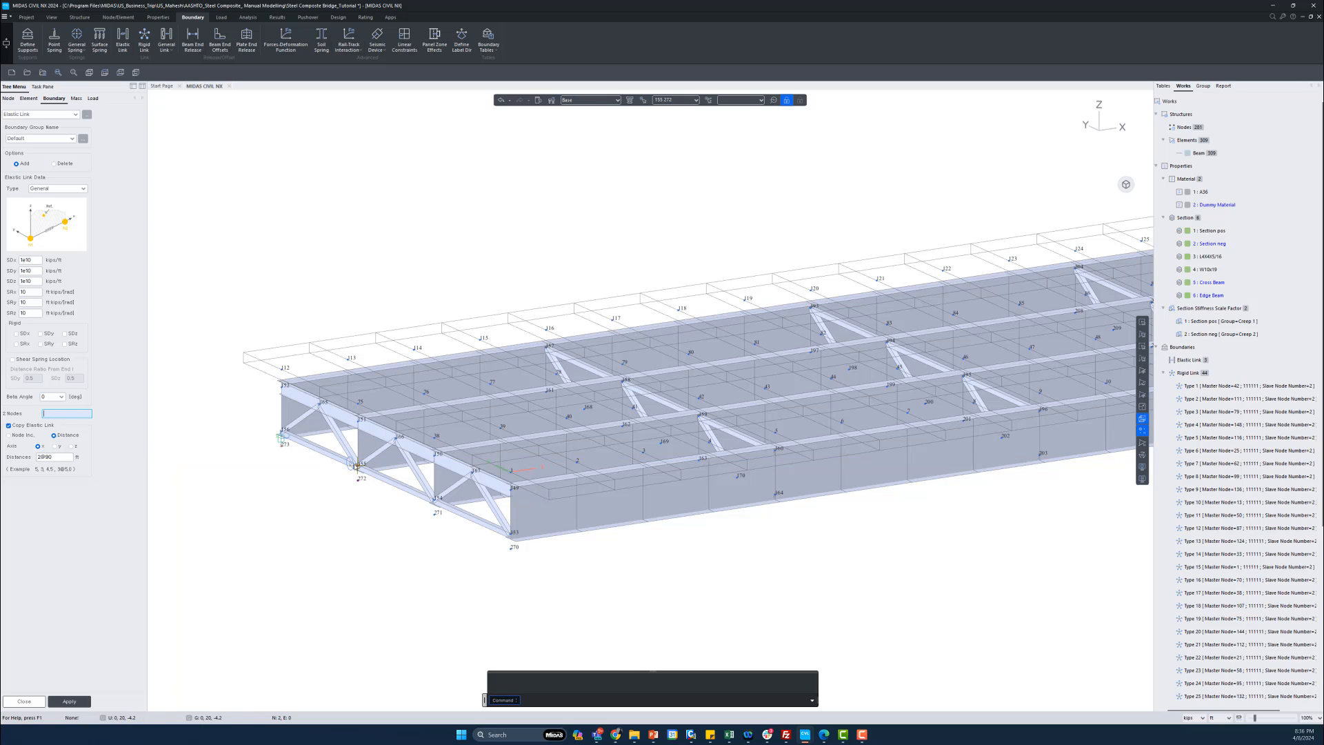
left_click(359, 464)
left_click(358, 481)
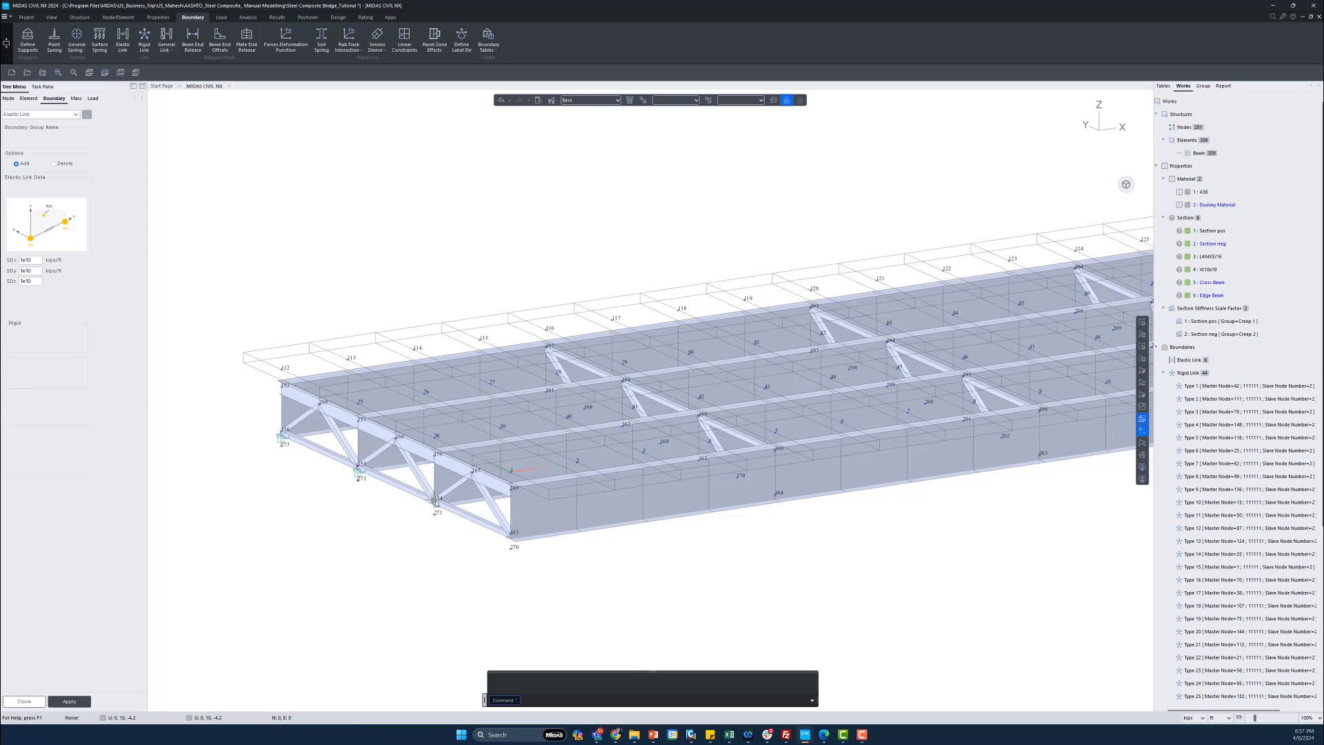
- Create elastic links between nodes 154 and 271 and between nodes 153 and 270, keeping the same copies along X
left_click(435, 501)
left_click(436, 511)
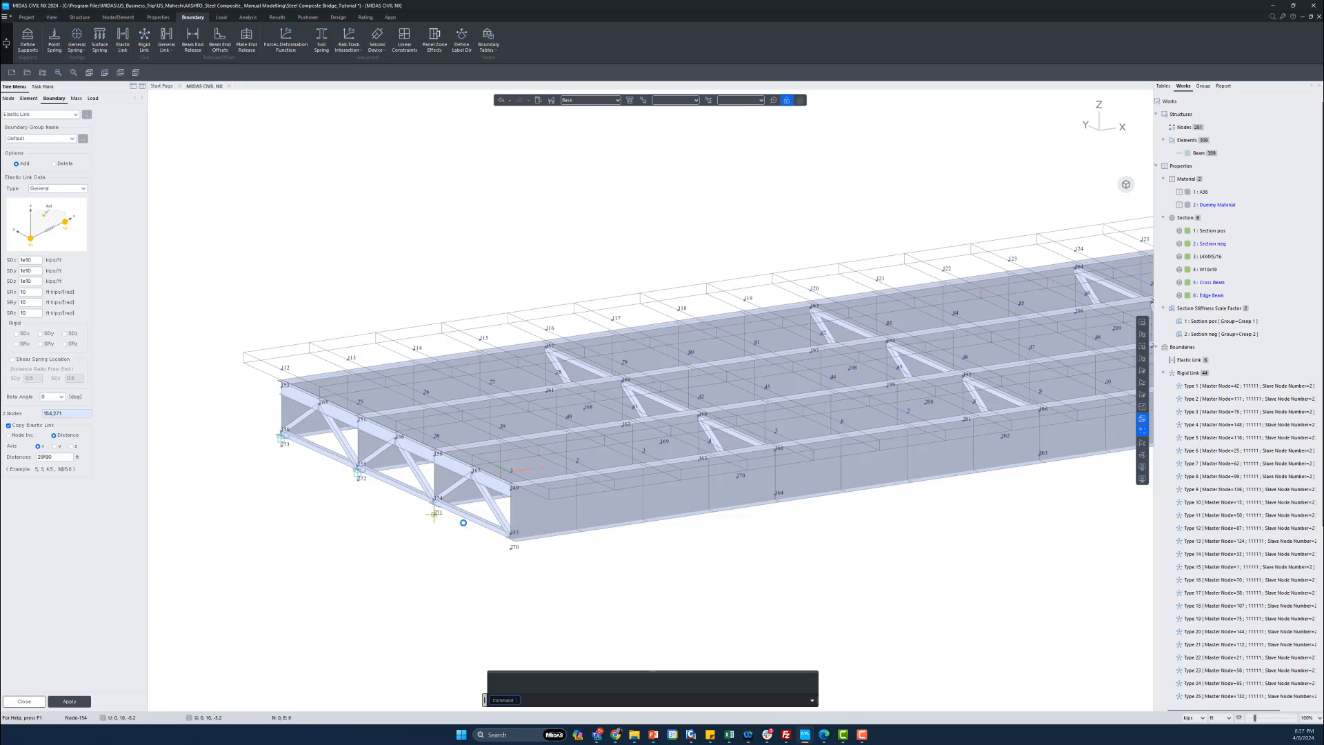
left_click(510, 538)
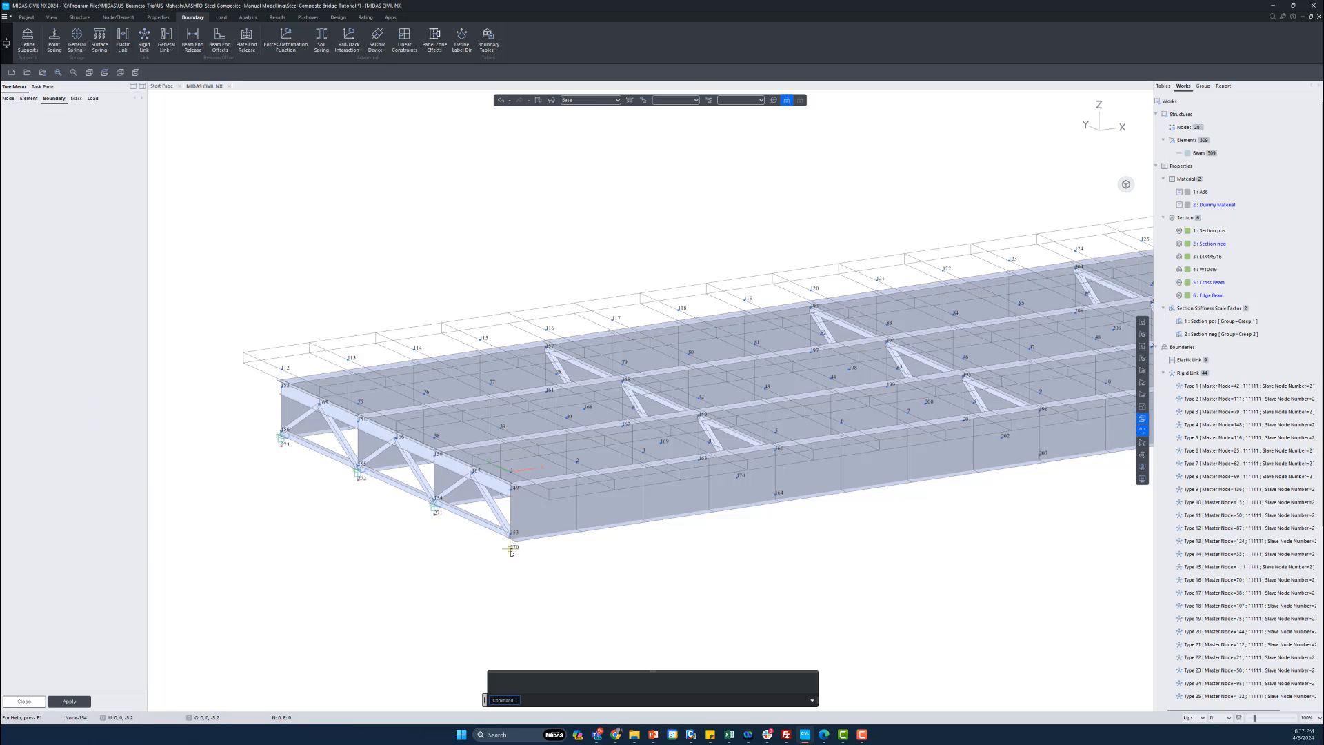
left_click(509, 550)
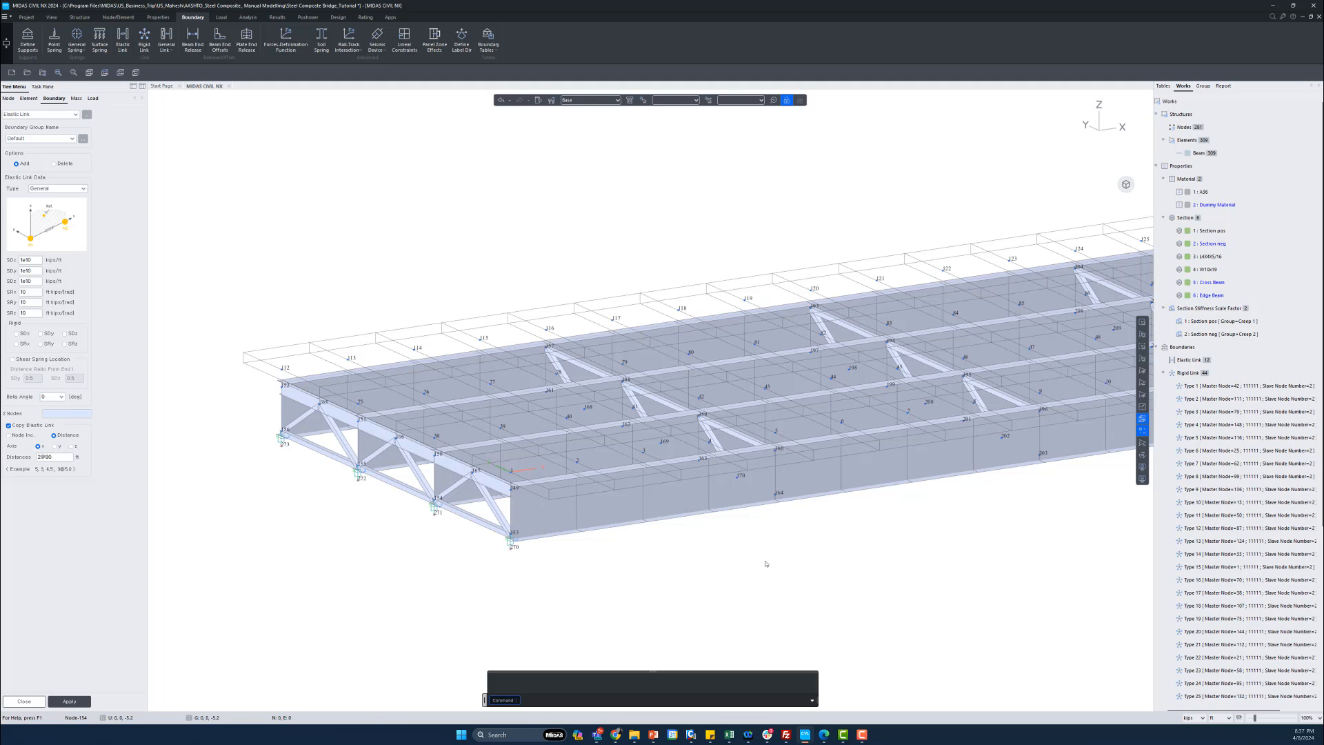
- Show the whole bridge in the isometric view and hide the elastic link symbols
scroll(776, 559, "down", 2)
left_click(1127, 184)
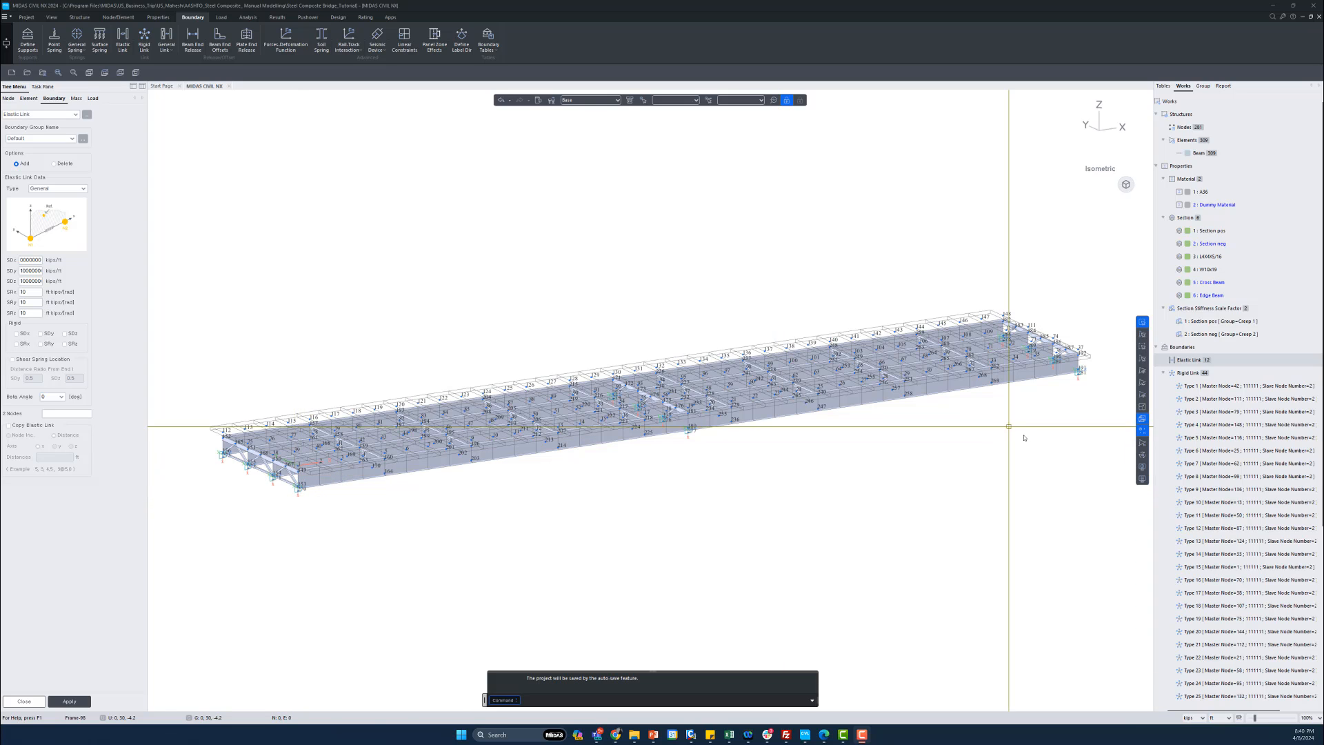
left_click(1143, 457)
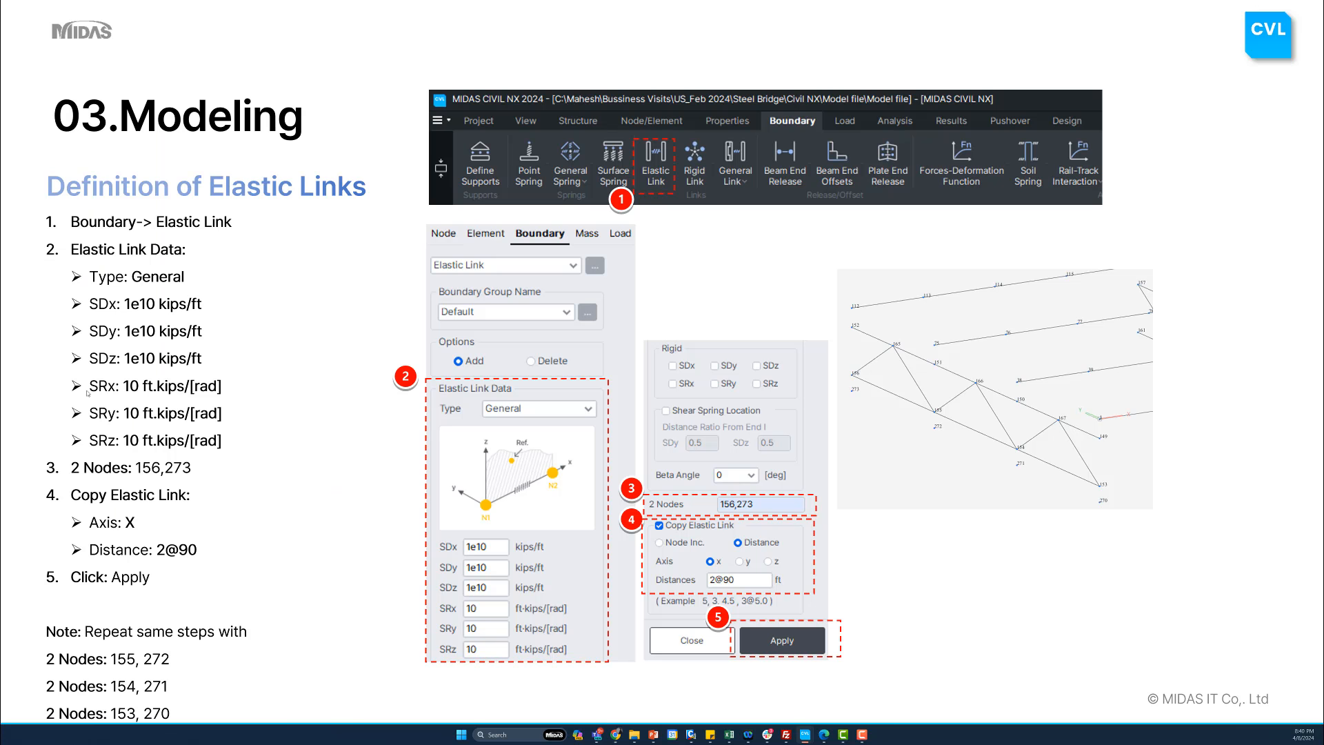
- Check the support instructions, return to MIDAS CIVIL NX and assign supports with all D and R directions fixed to nodes 270to281
left_click(29, 374)
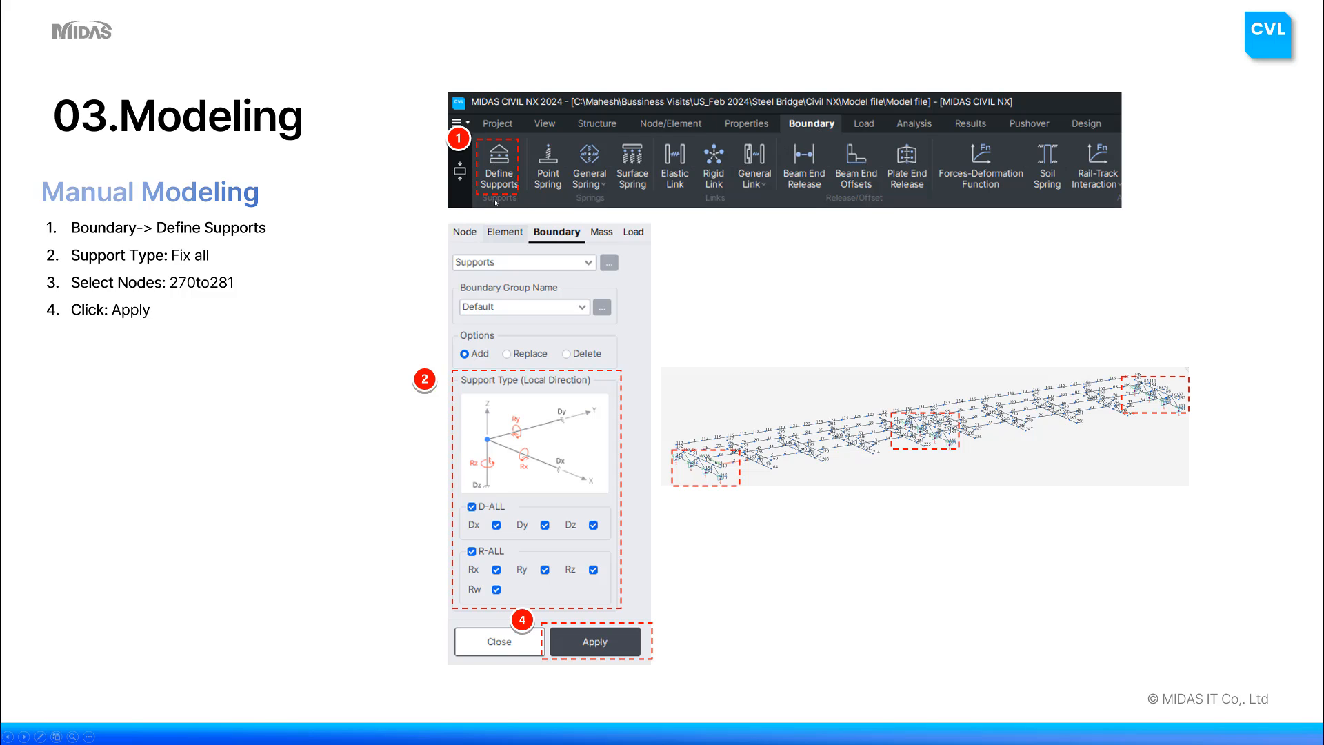
key("alt+Tab")
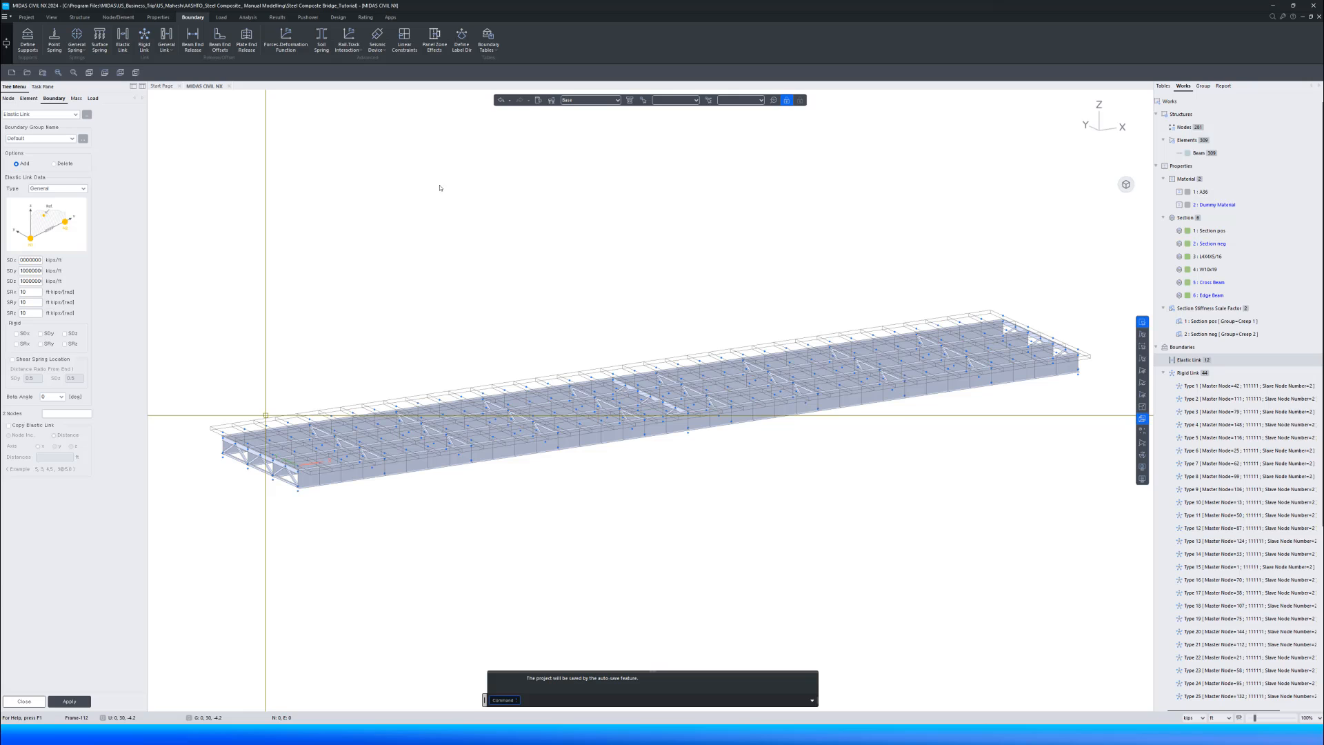
left_click(28, 42)
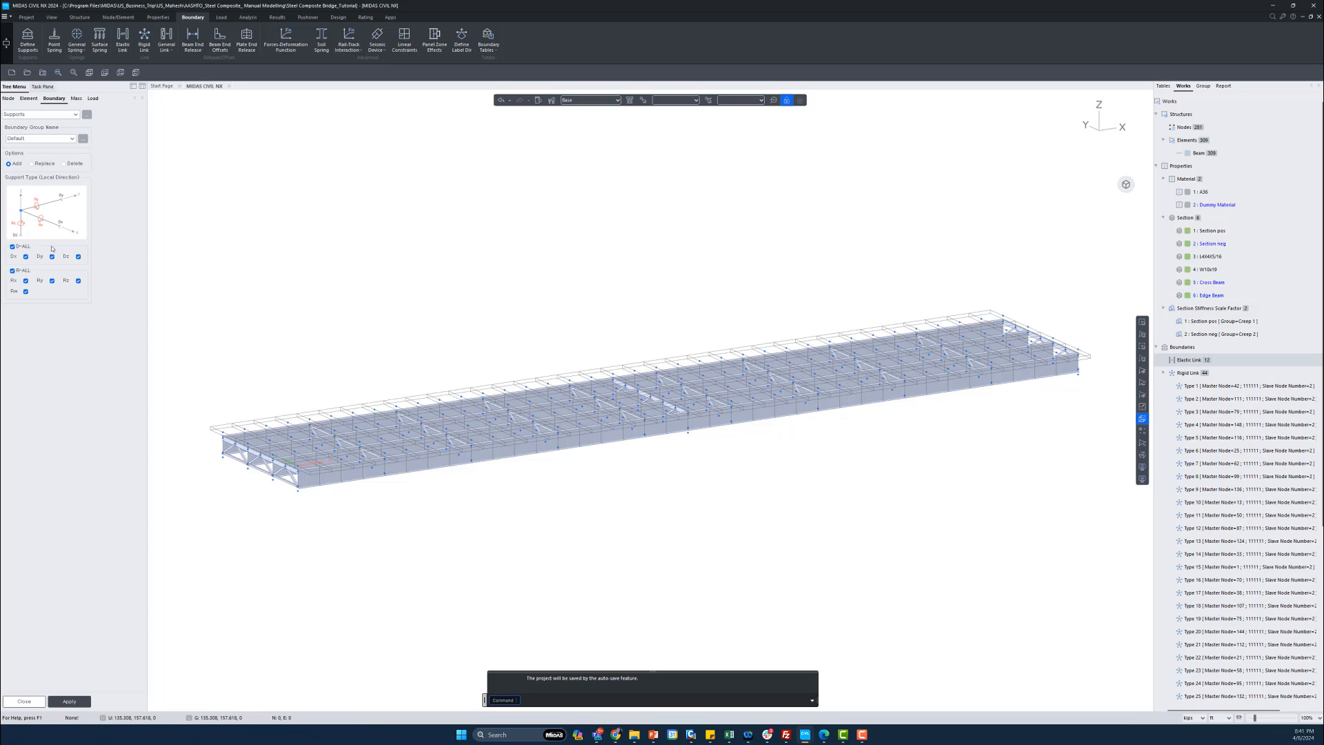
left_click(13, 246)
left_click(1142, 430)
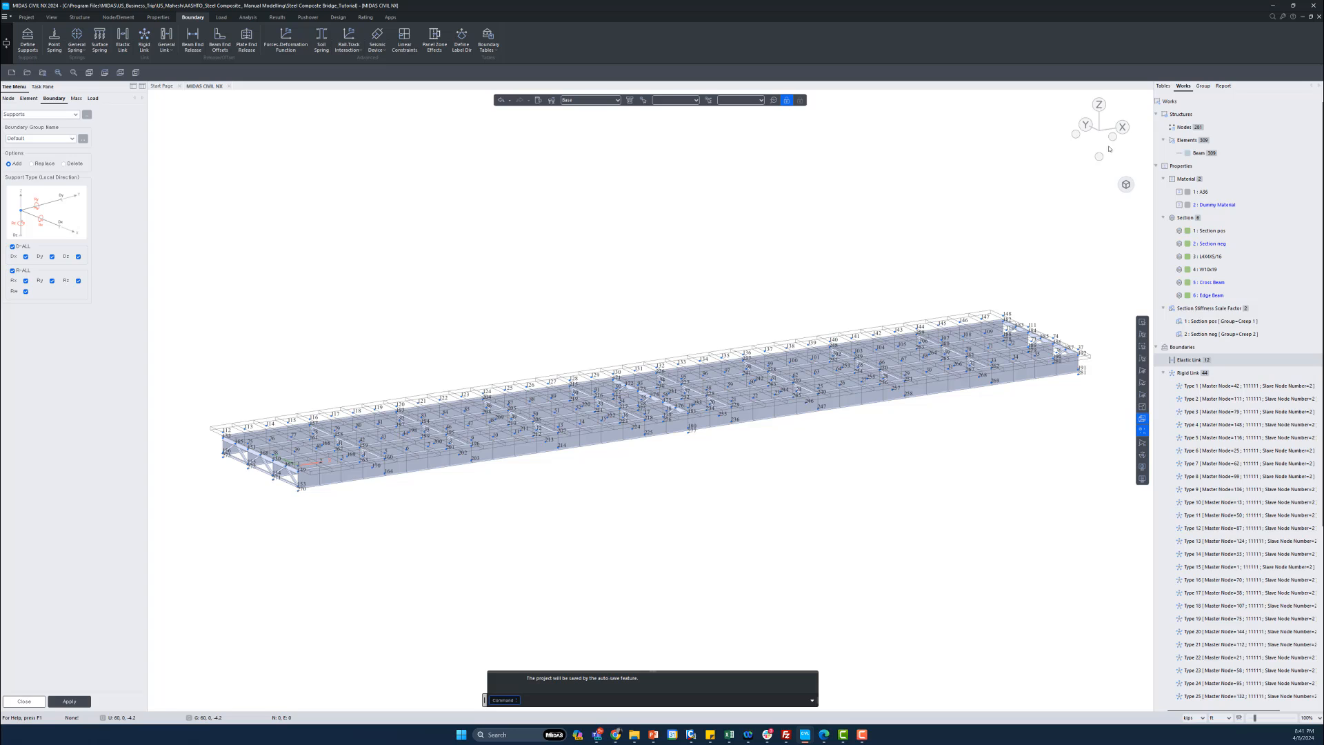
left_click(1113, 138)
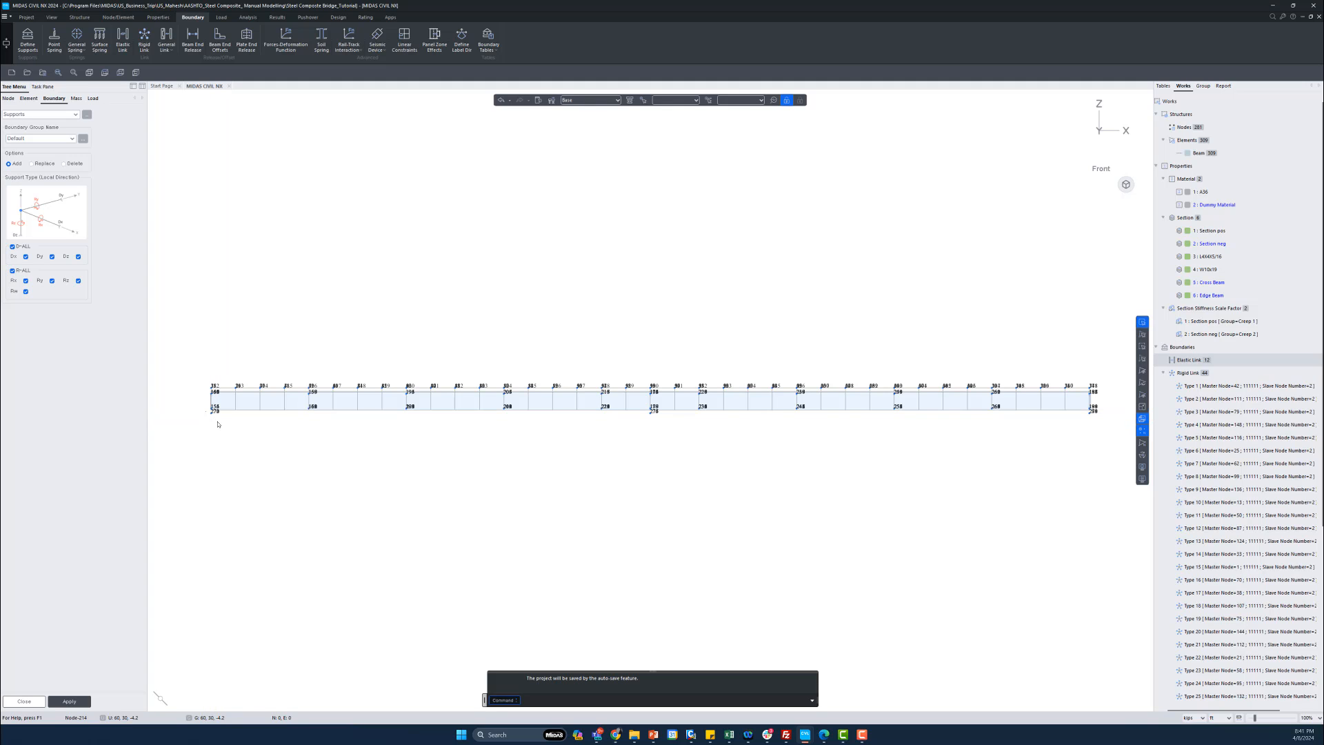
left_click_drag(205, 412, 1102, 468)
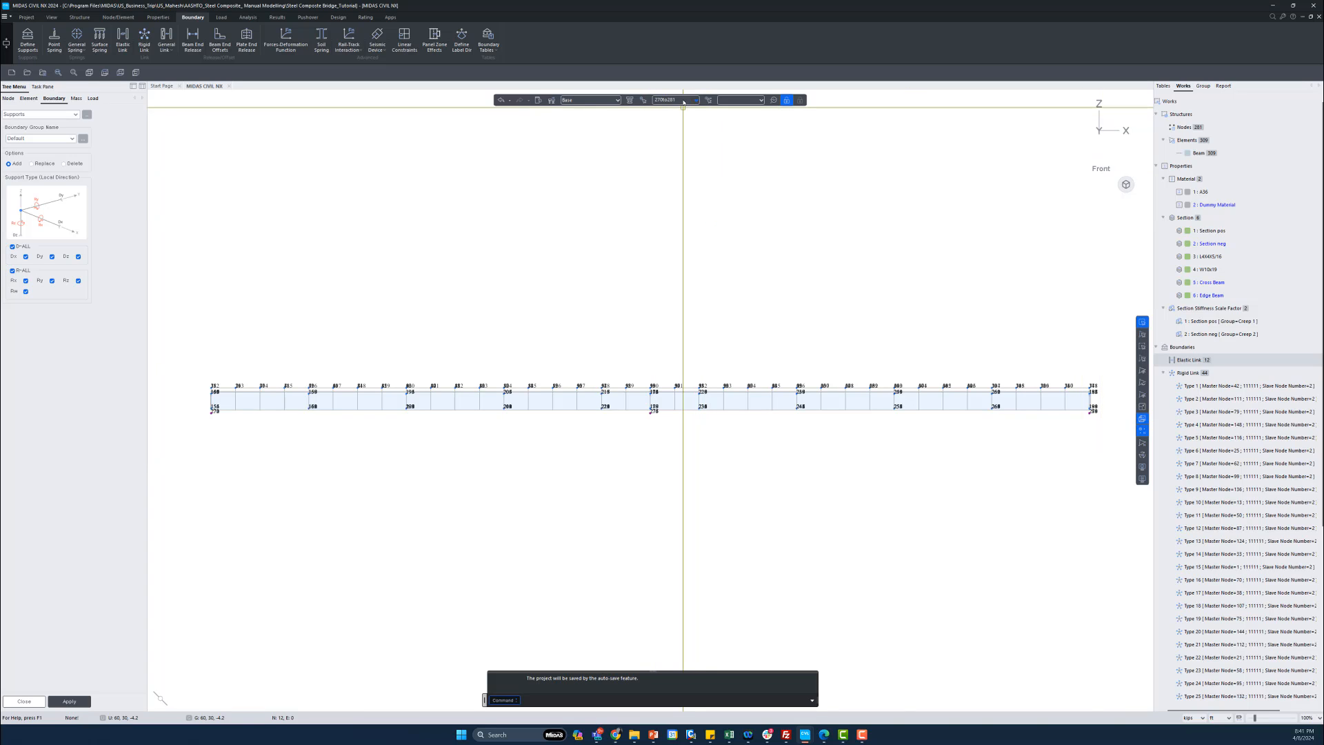
left_click(68, 702)
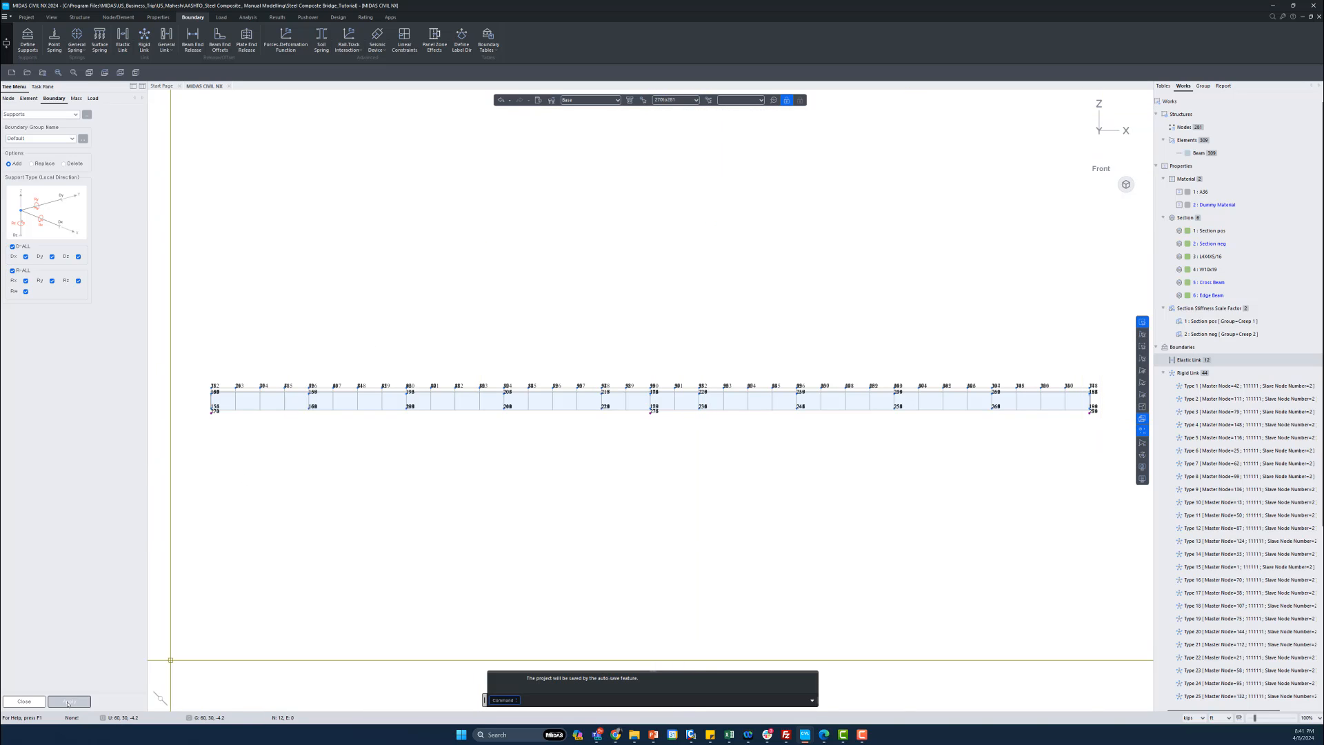
- Activate only the Section pos girder elements and display them as plain lines in the top view
middle_click_drag(494, 479, 529, 502, "ctrl")
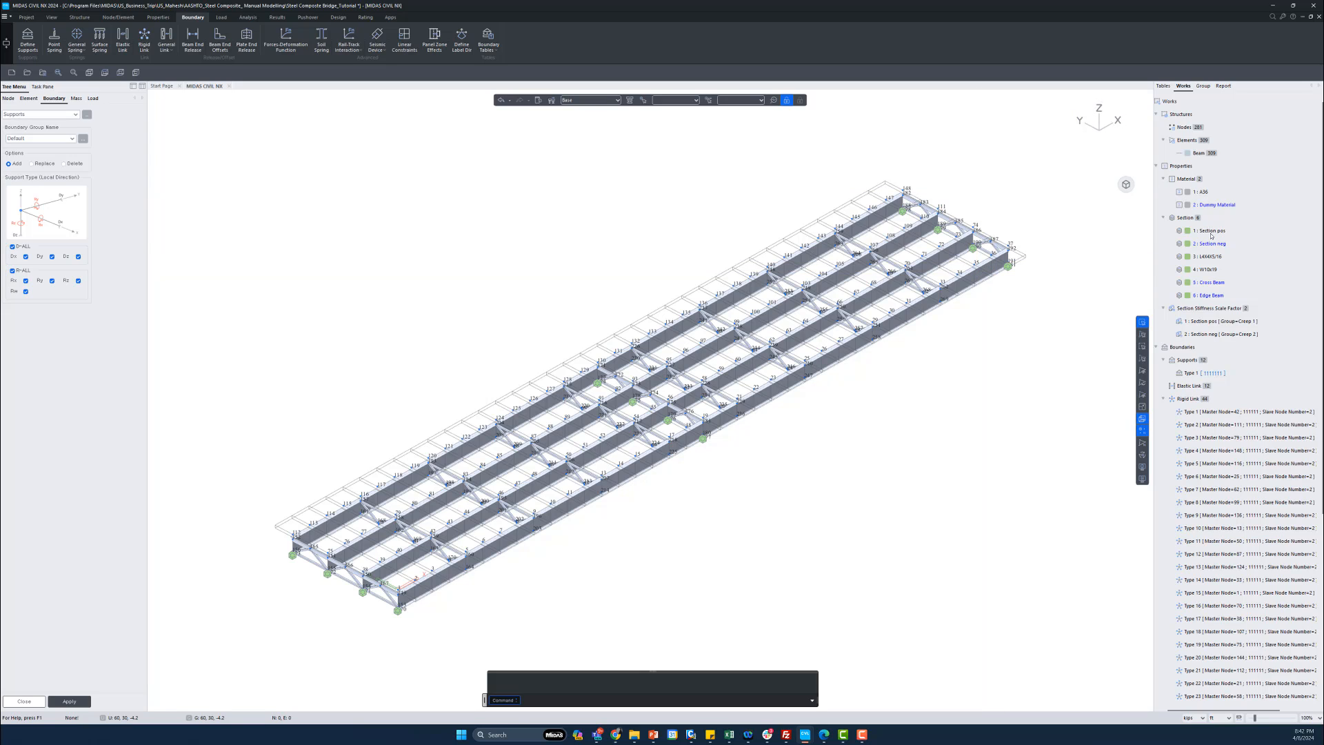
left_click(1212, 235)
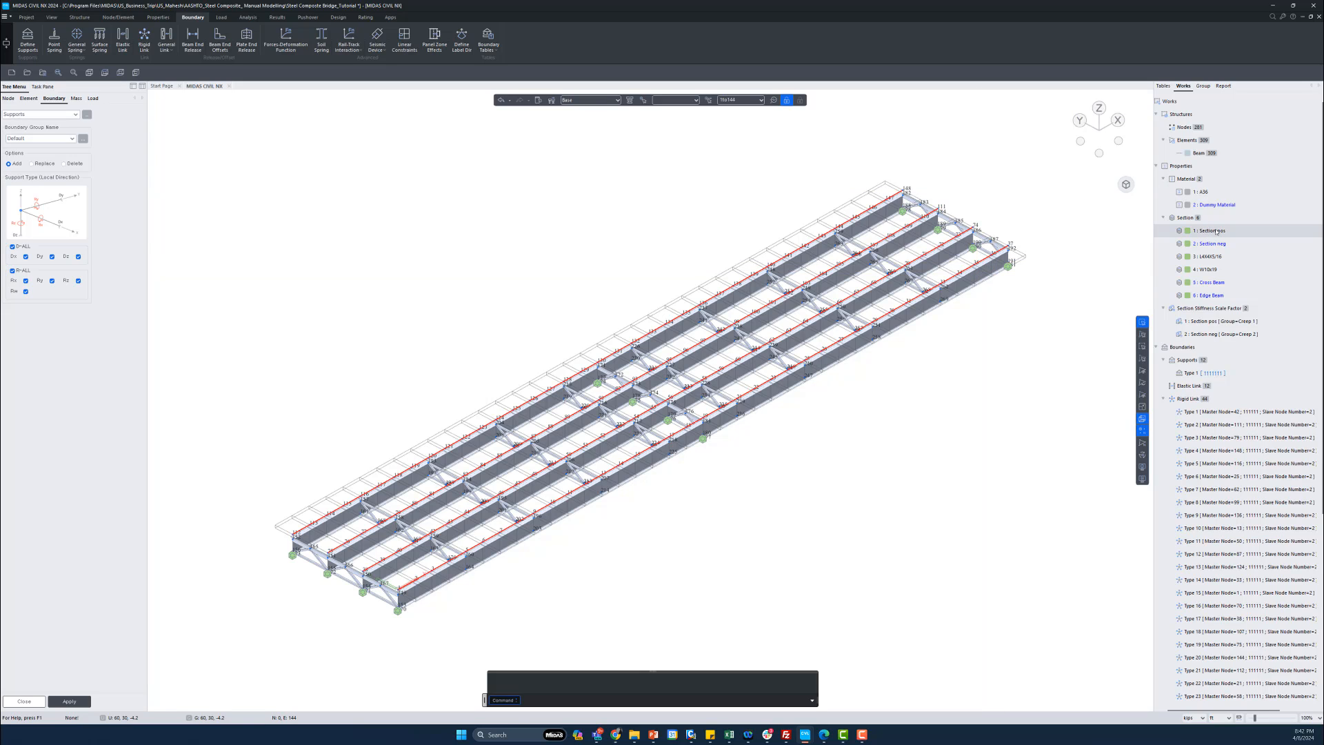
right_click(1211, 235)
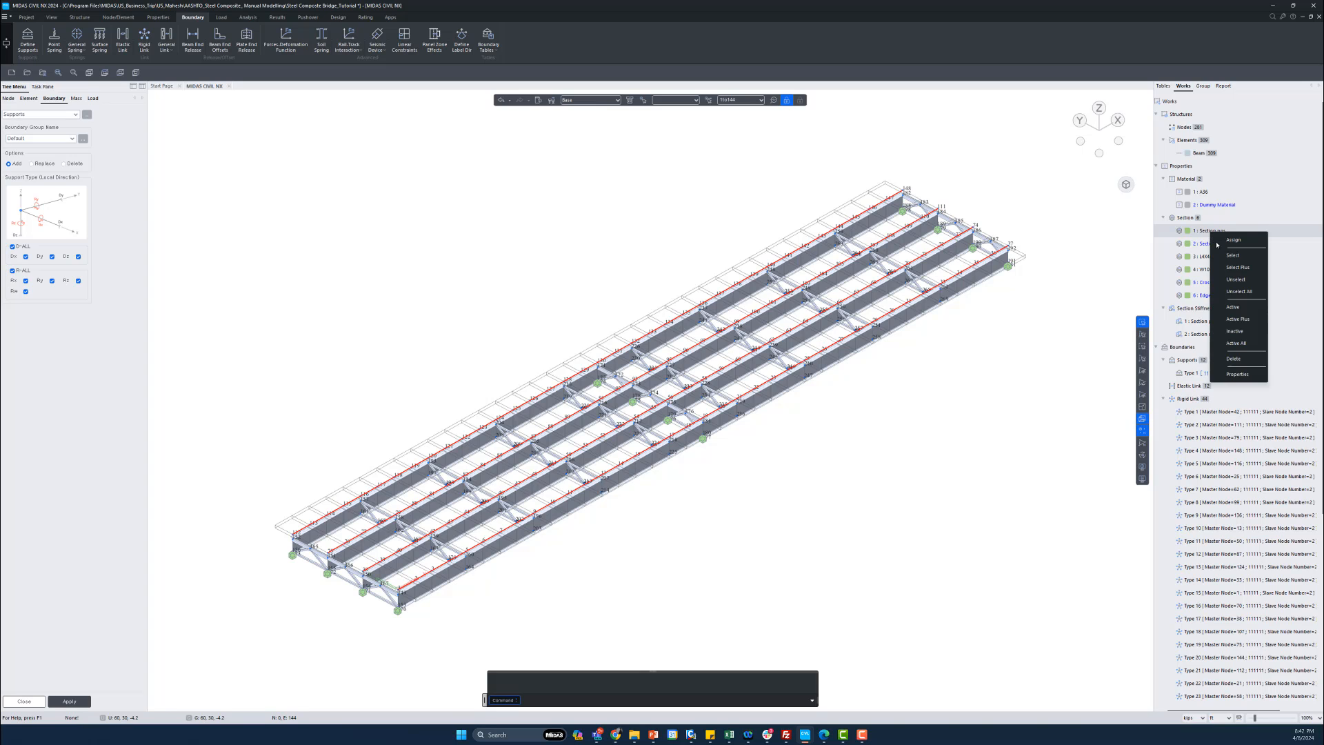
left_click(1238, 318)
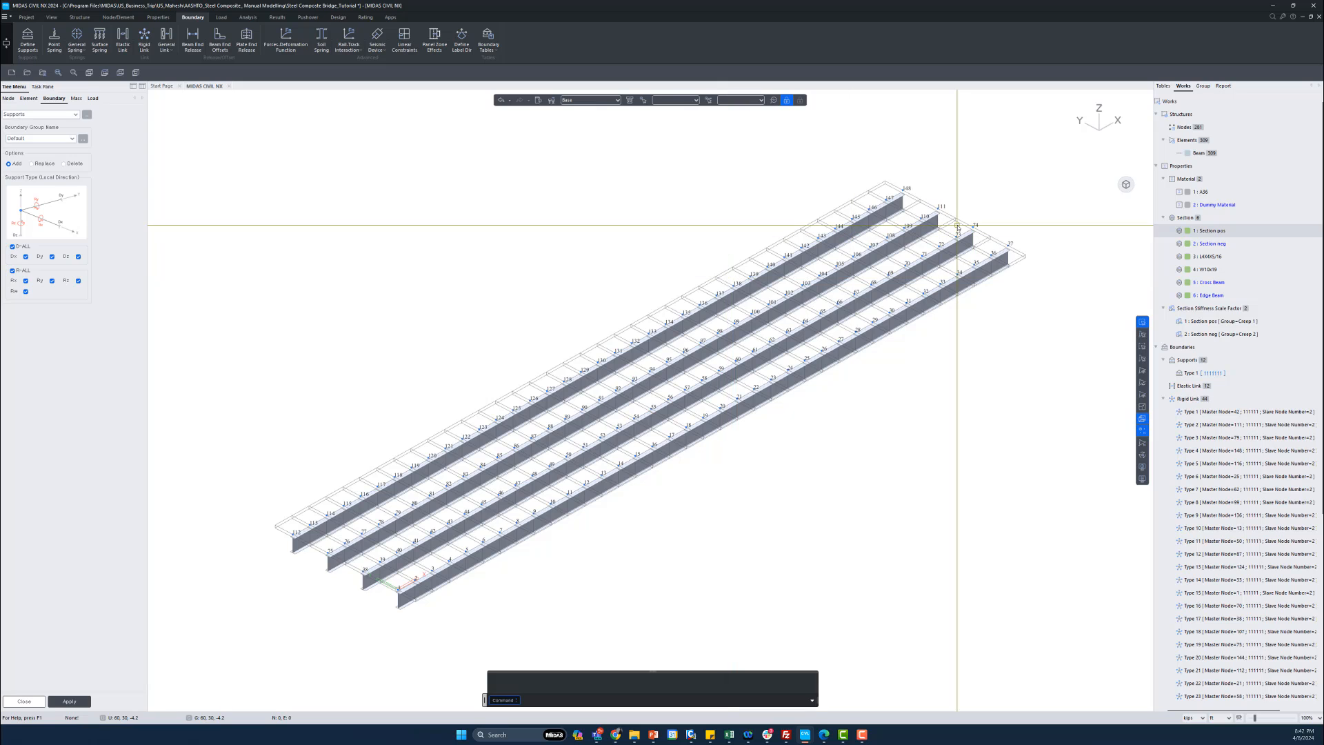
key("ctrl+h")
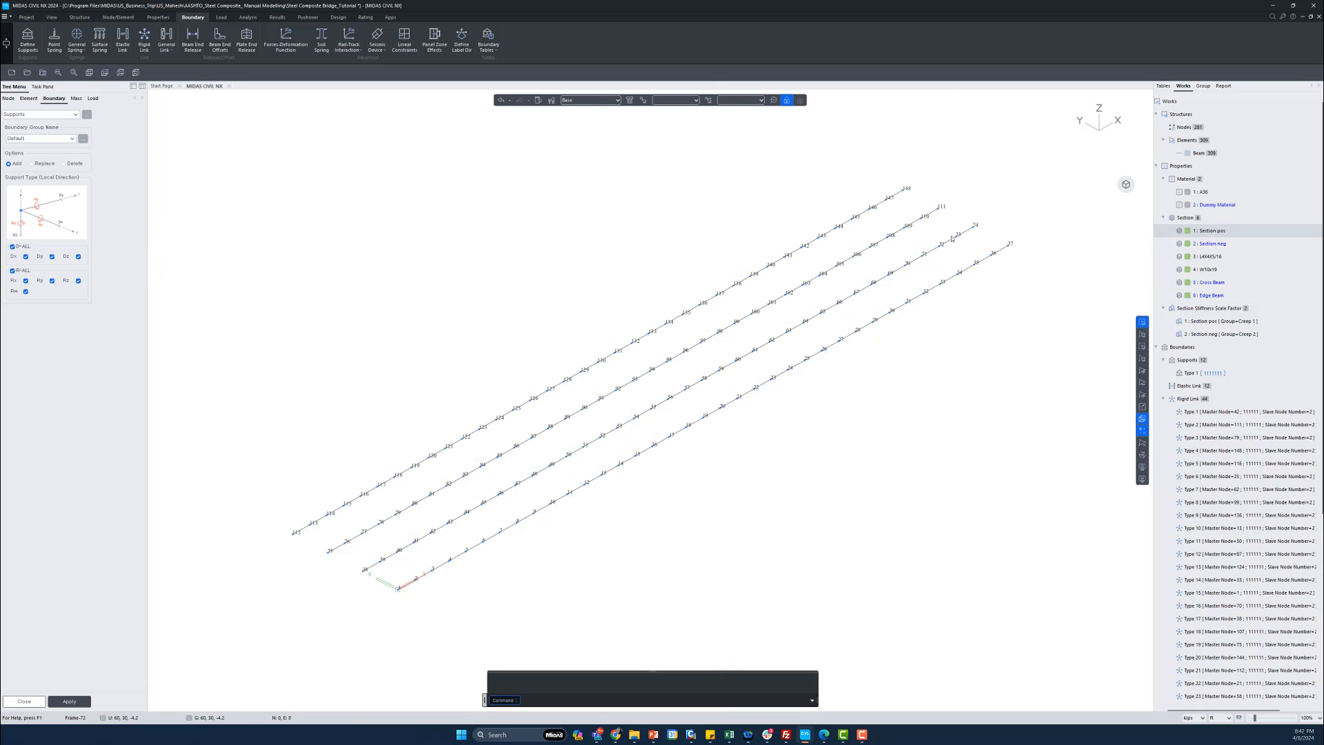
left_click(1099, 108)
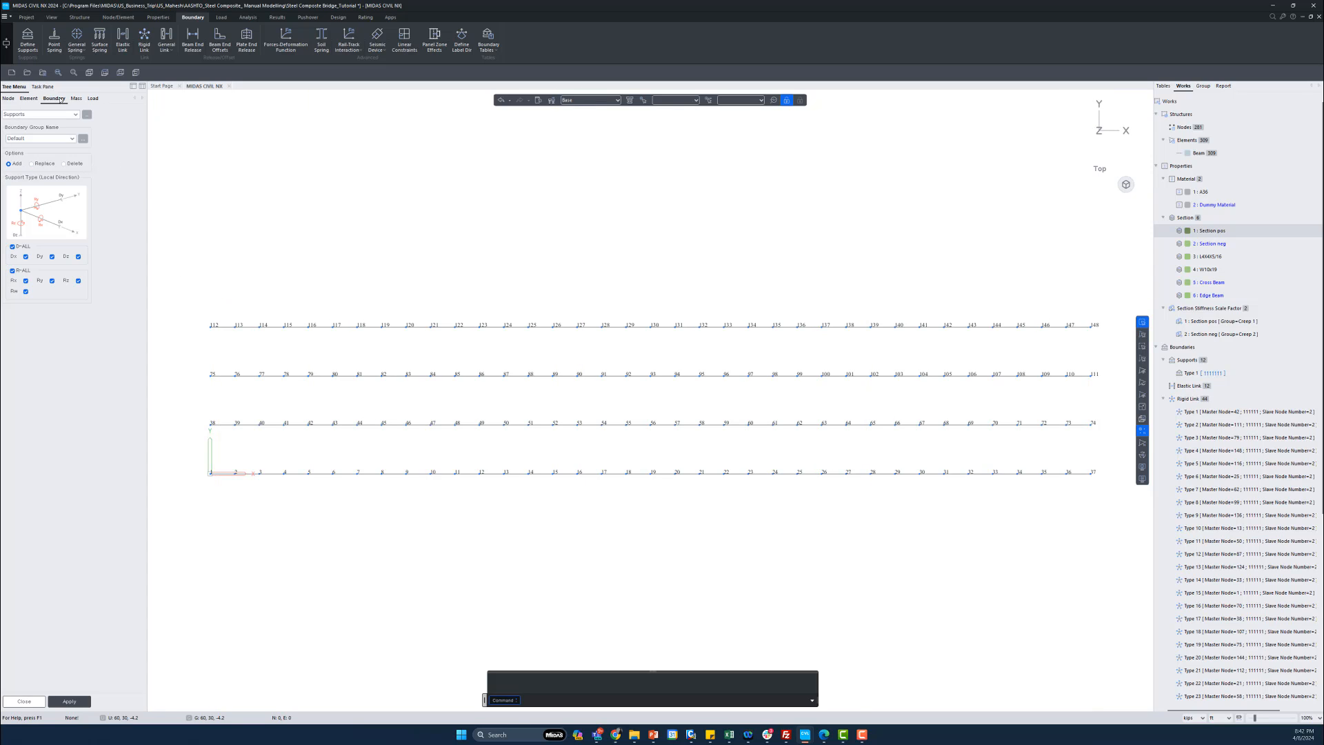
left_click(120, 19)
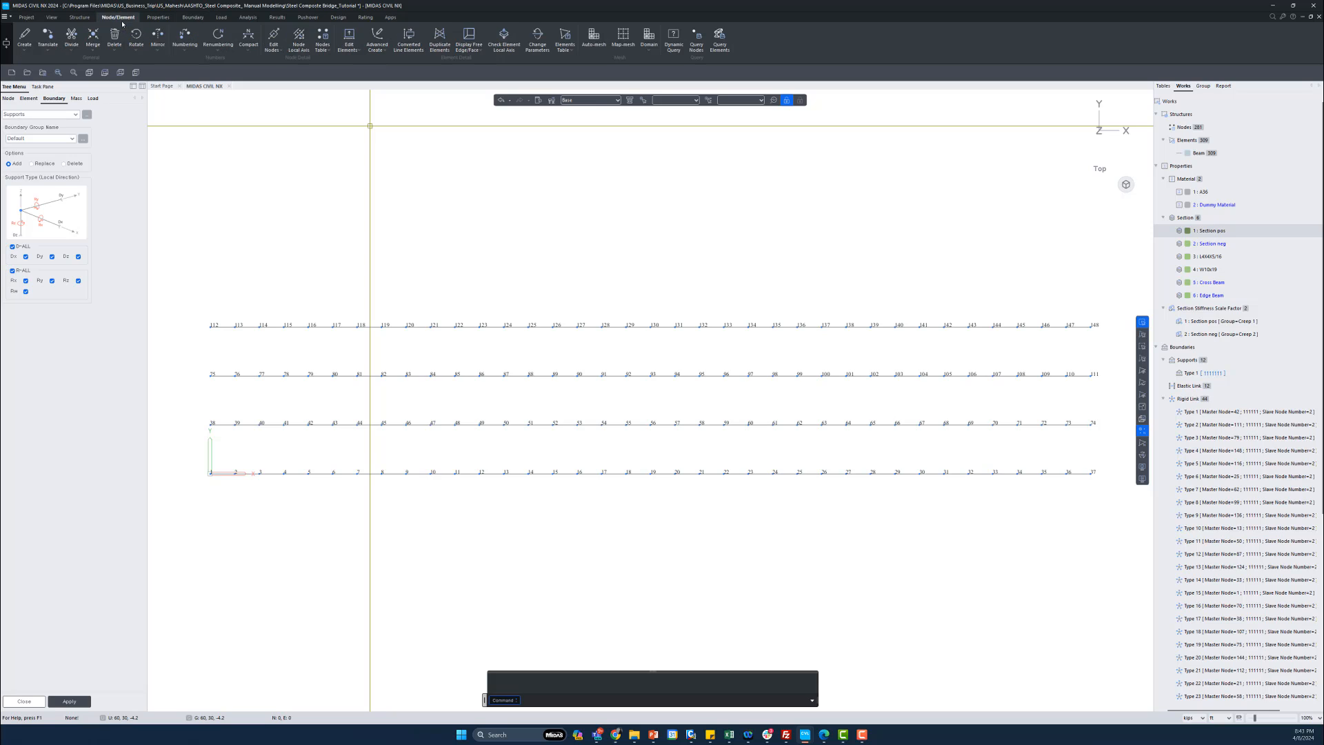
- Copy the nodes of the girder line 1 to 37 once by an equal distance of 0, -3.5, 0 ft
left_click(47, 40)
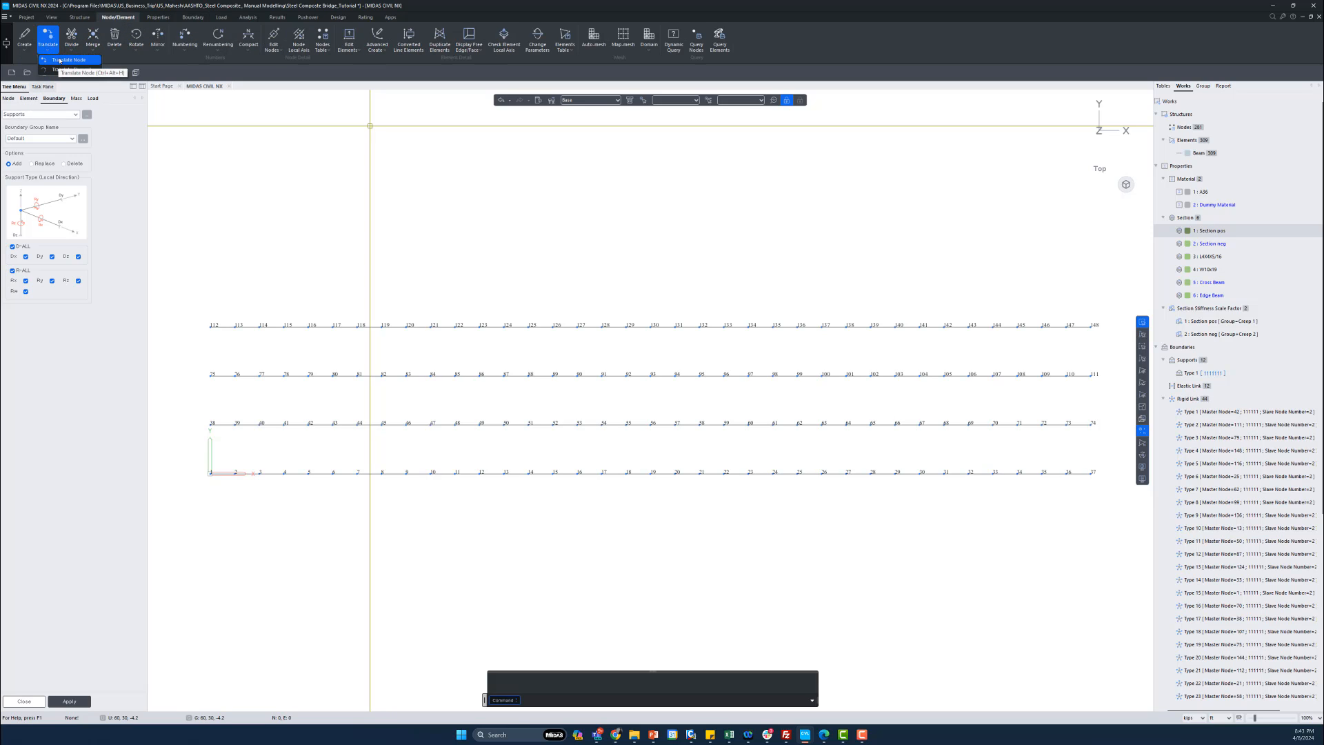
left_click(60, 60)
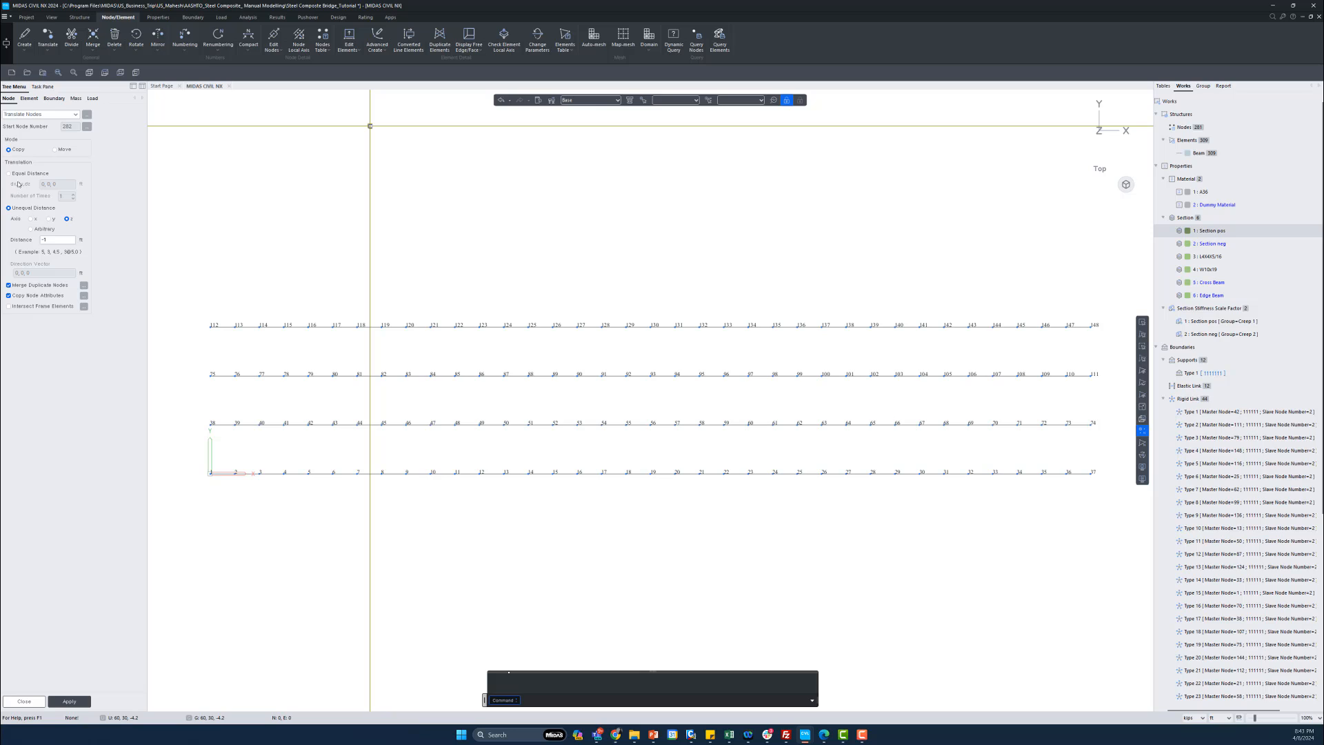
left_click(15, 174)
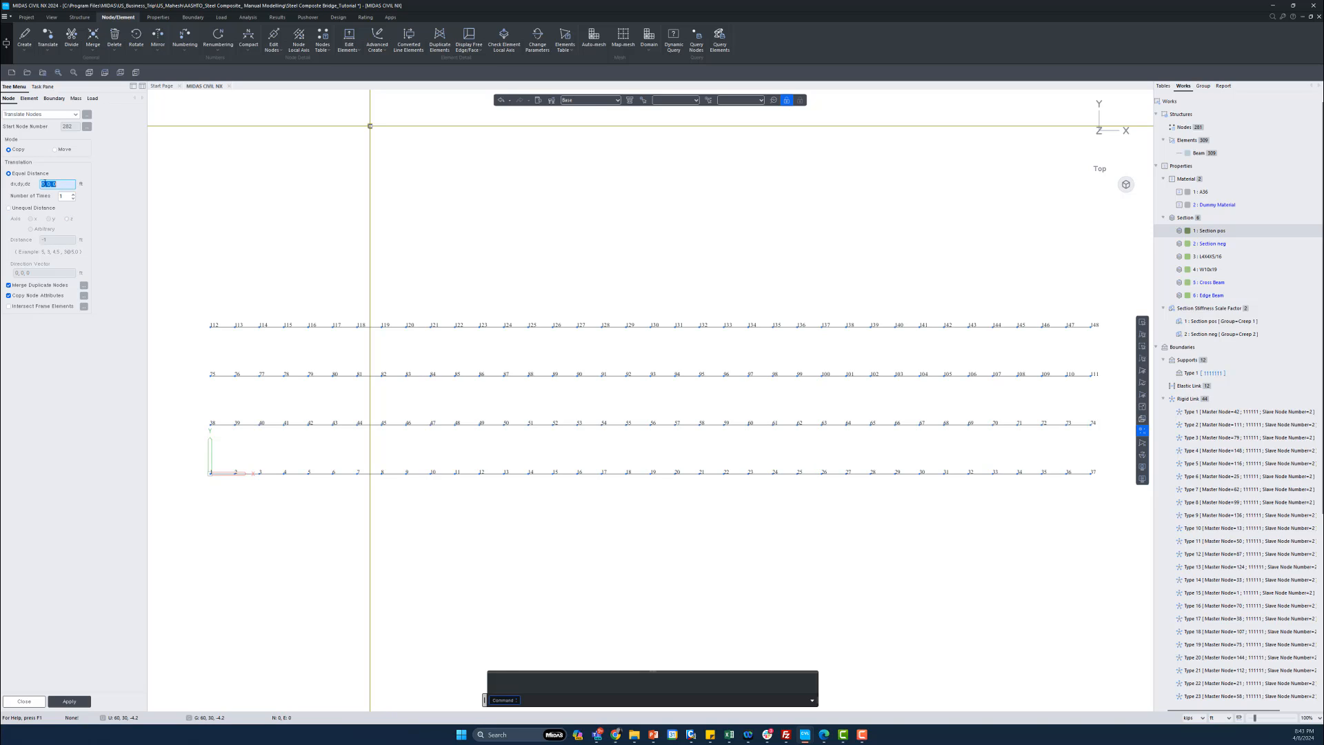
left_click(58, 184)
key("BackSpace")
type("-3.5")
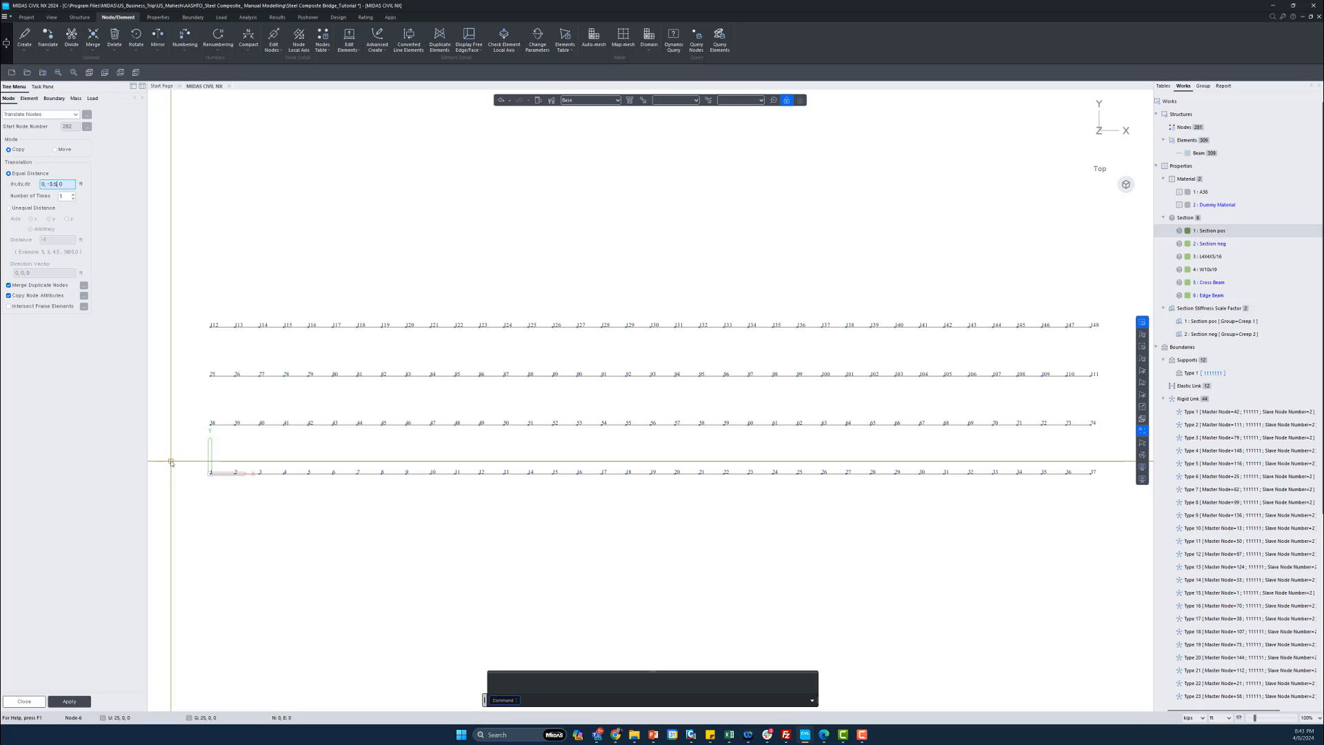
left_click_drag(186, 458, 1103, 503)
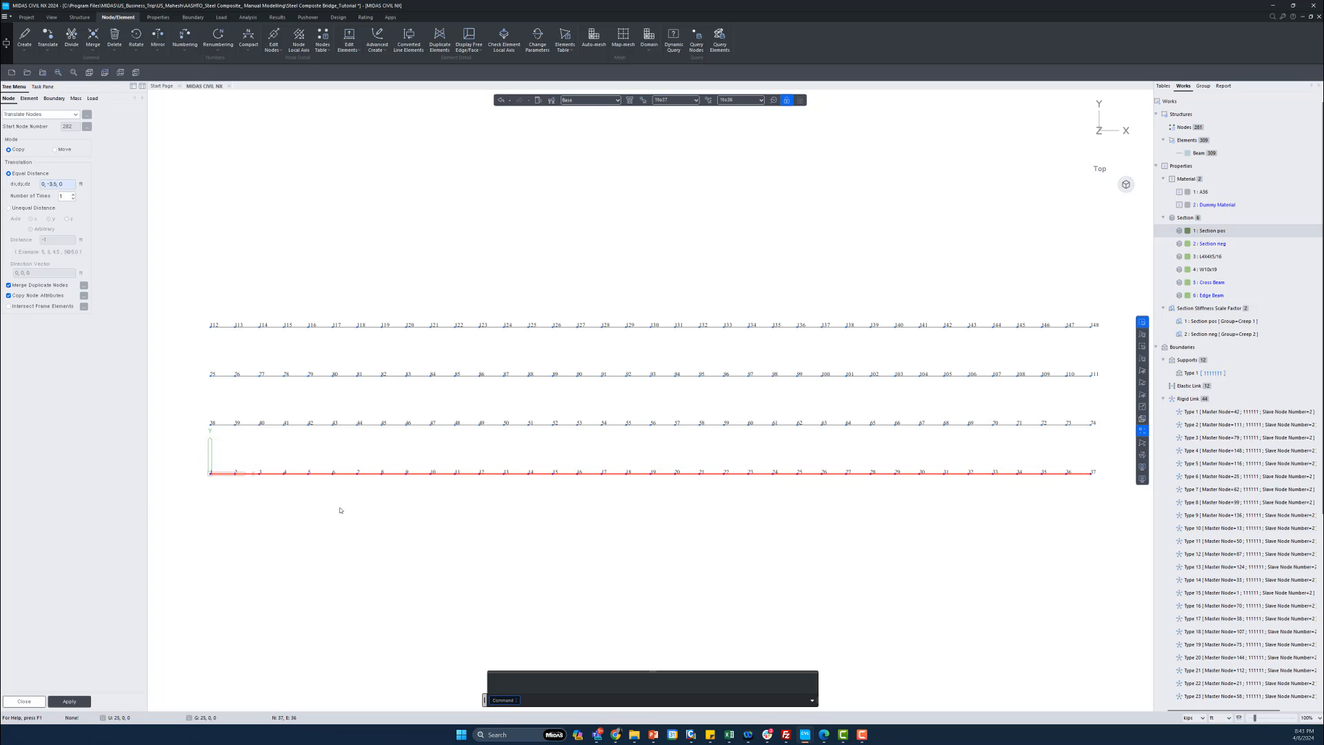
left_click(70, 702)
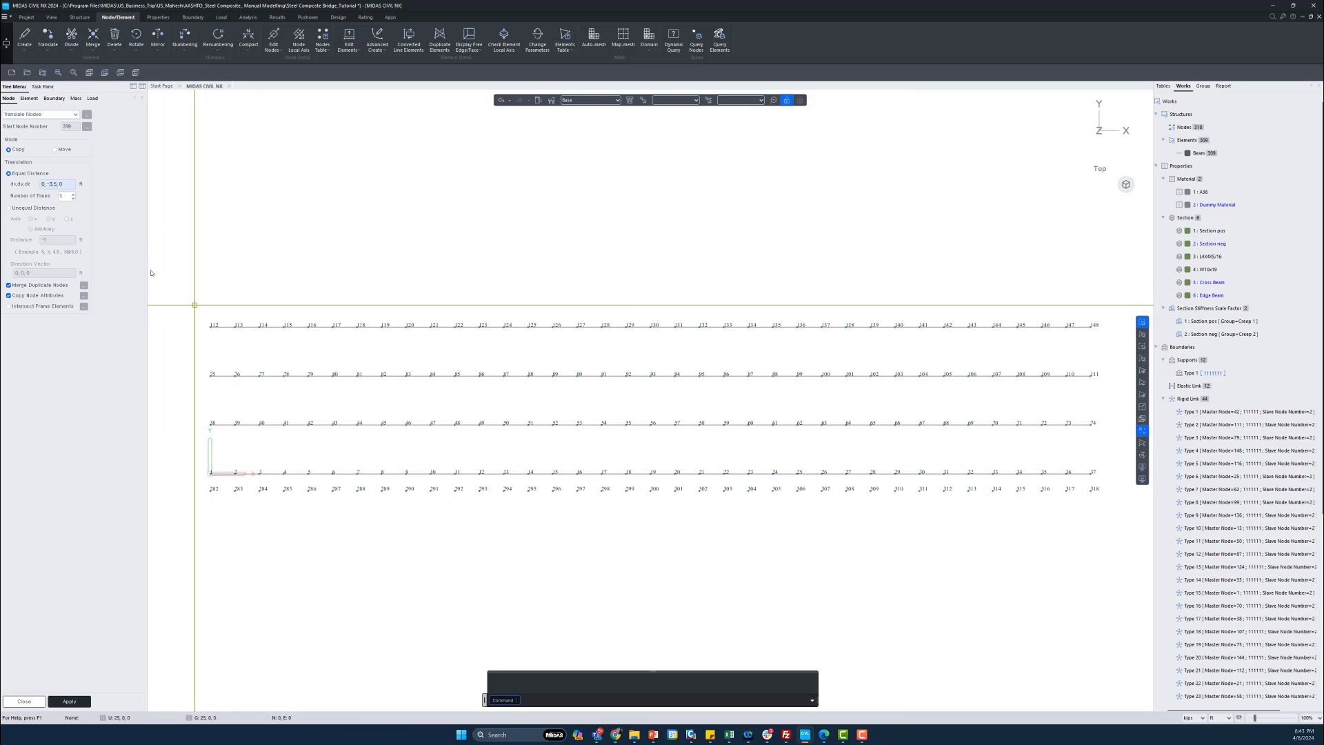
- Copy the nodes of the girder line 112 to 148 once by an equal distance of 0, 3.5, 0 ft
left_click(51, 185)
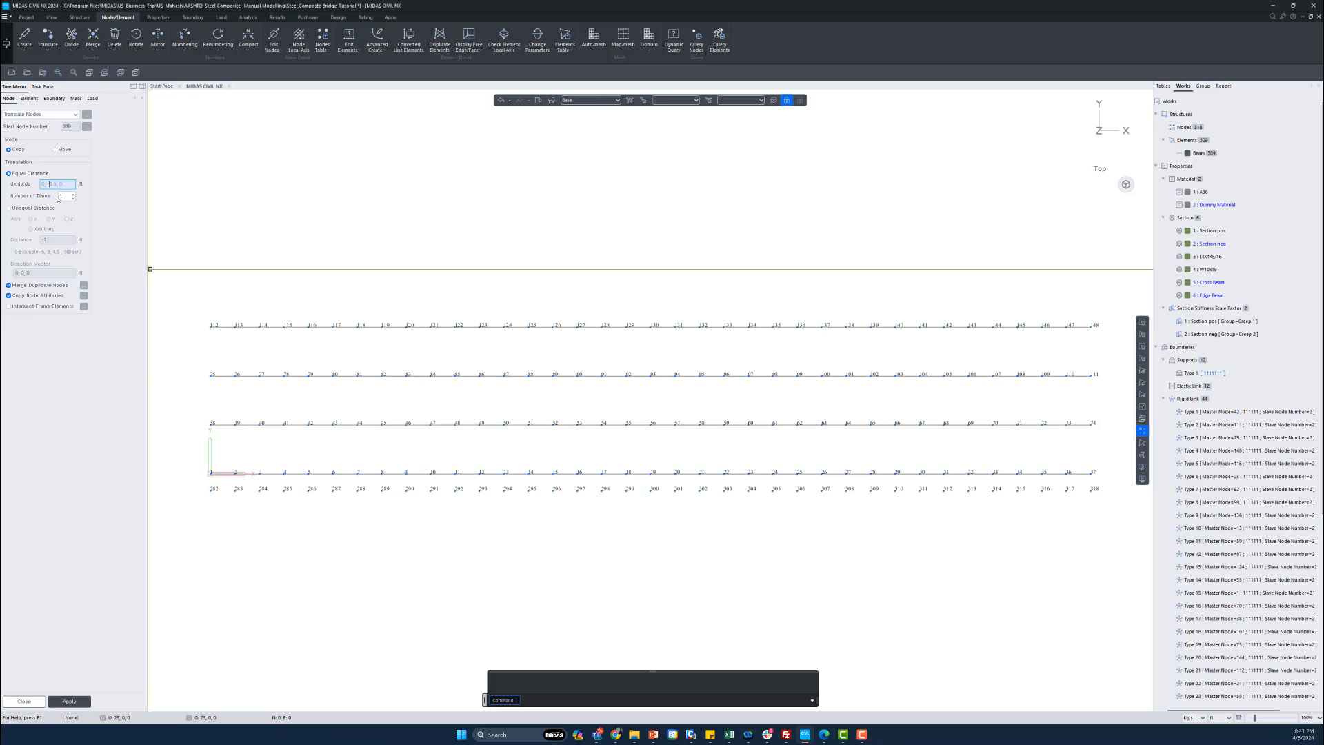
key("BackSpace")
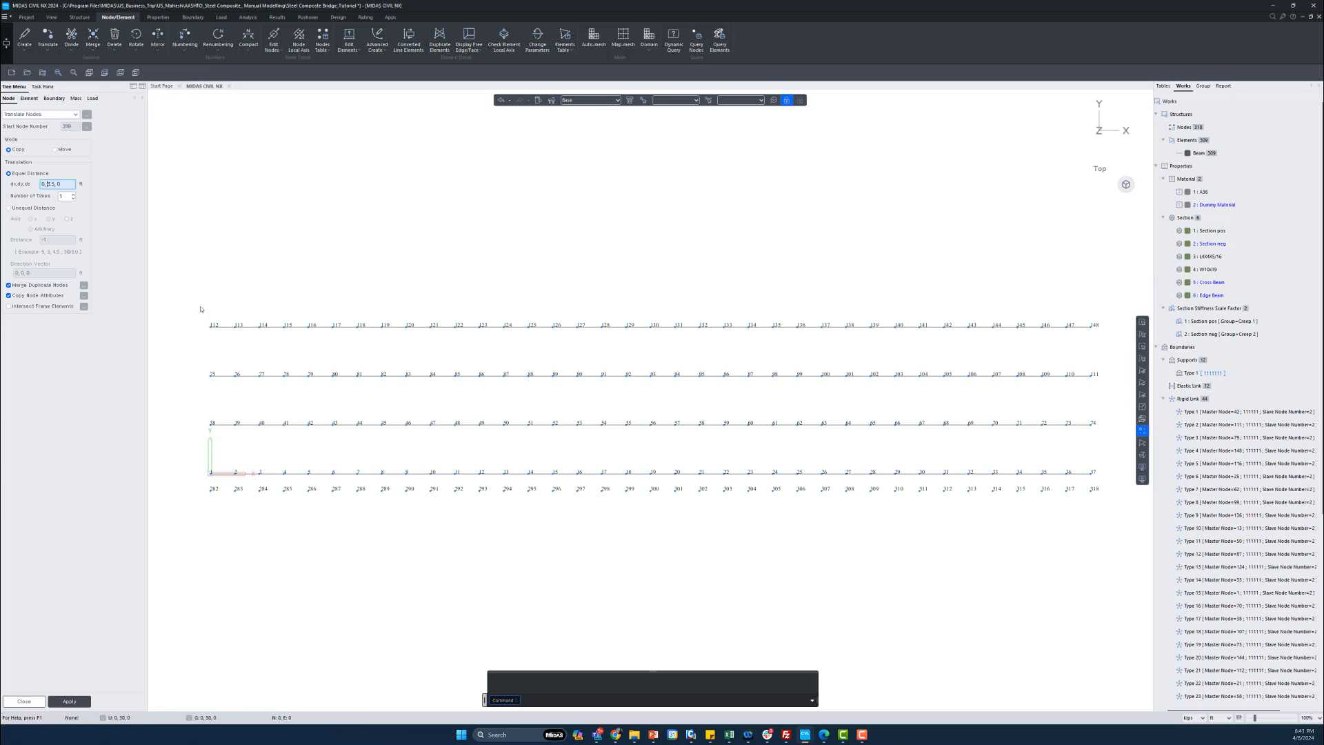
left_click_drag(199, 311, 1099, 344)
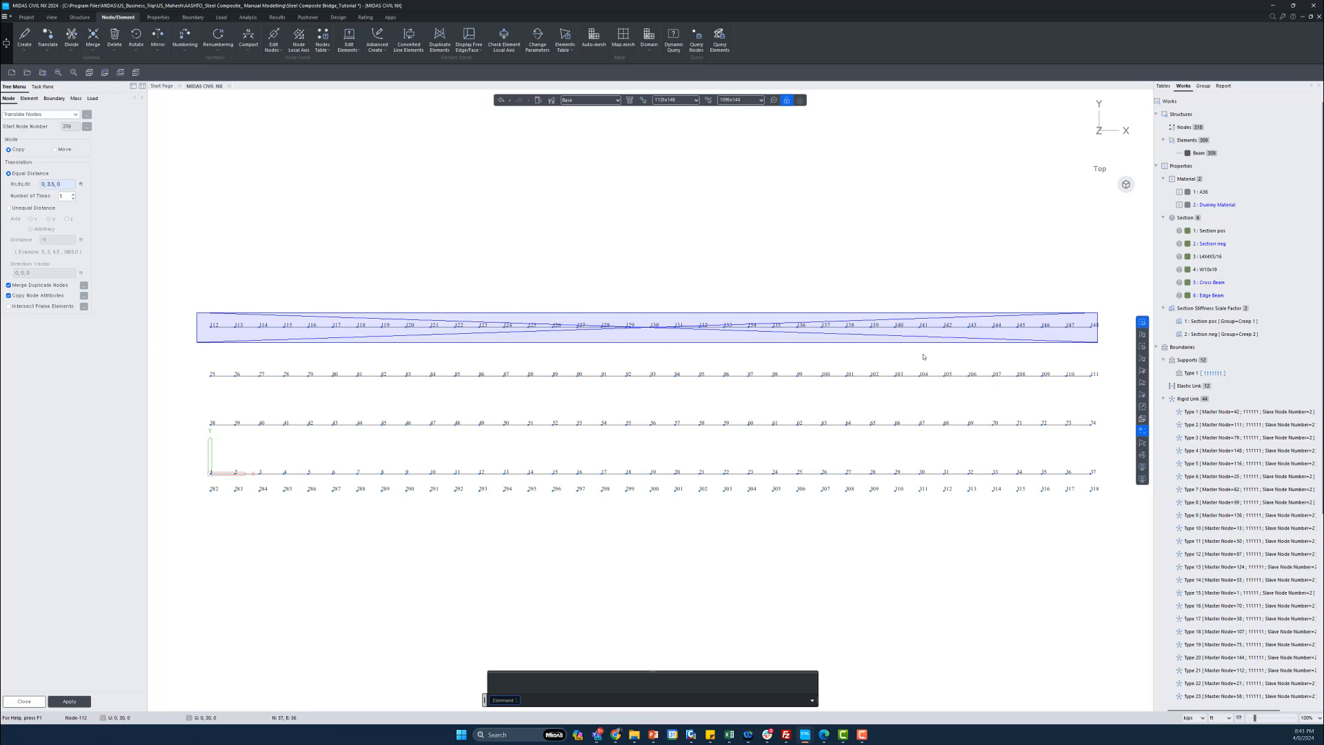
left_click(69, 701)
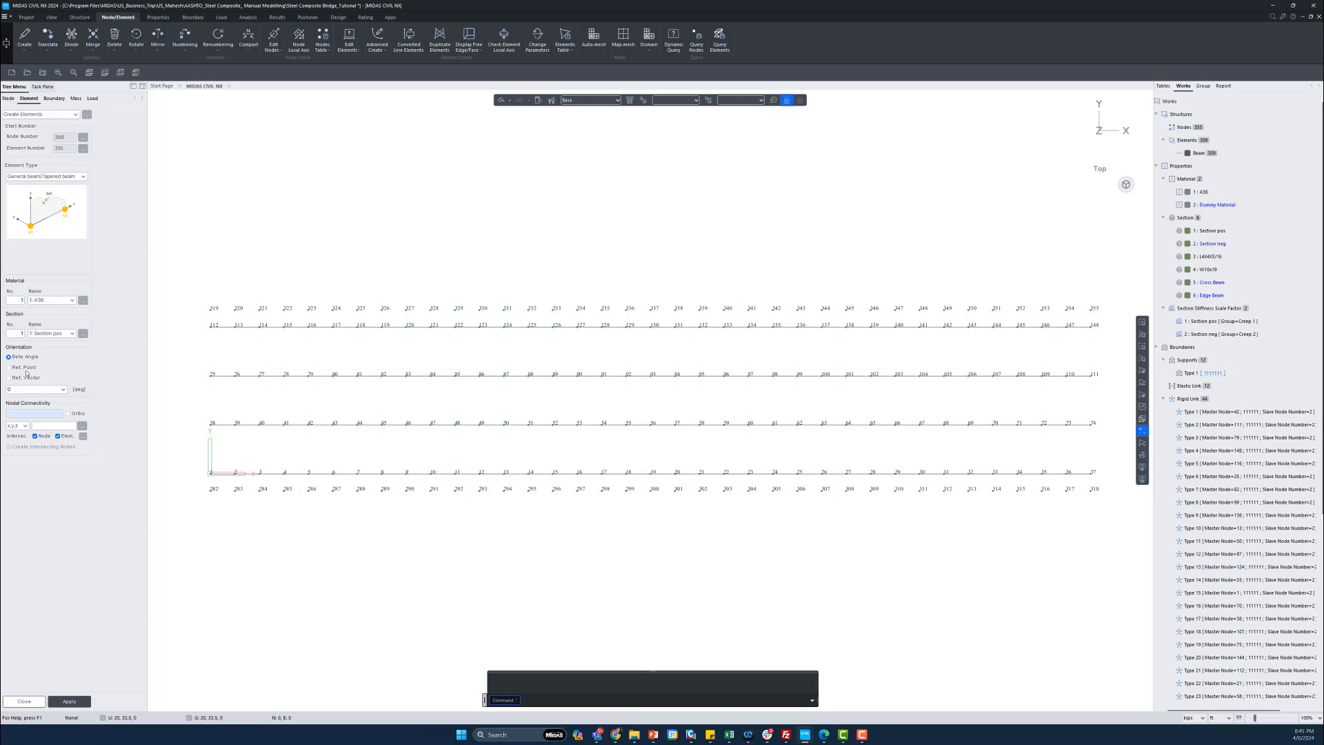
- Create a cross beam from node 282 to node 319 using Dummy Material, the Cross Beam section and beta angle 0
left_click(51, 336)
left_click(50, 343)
left_click(53, 304)
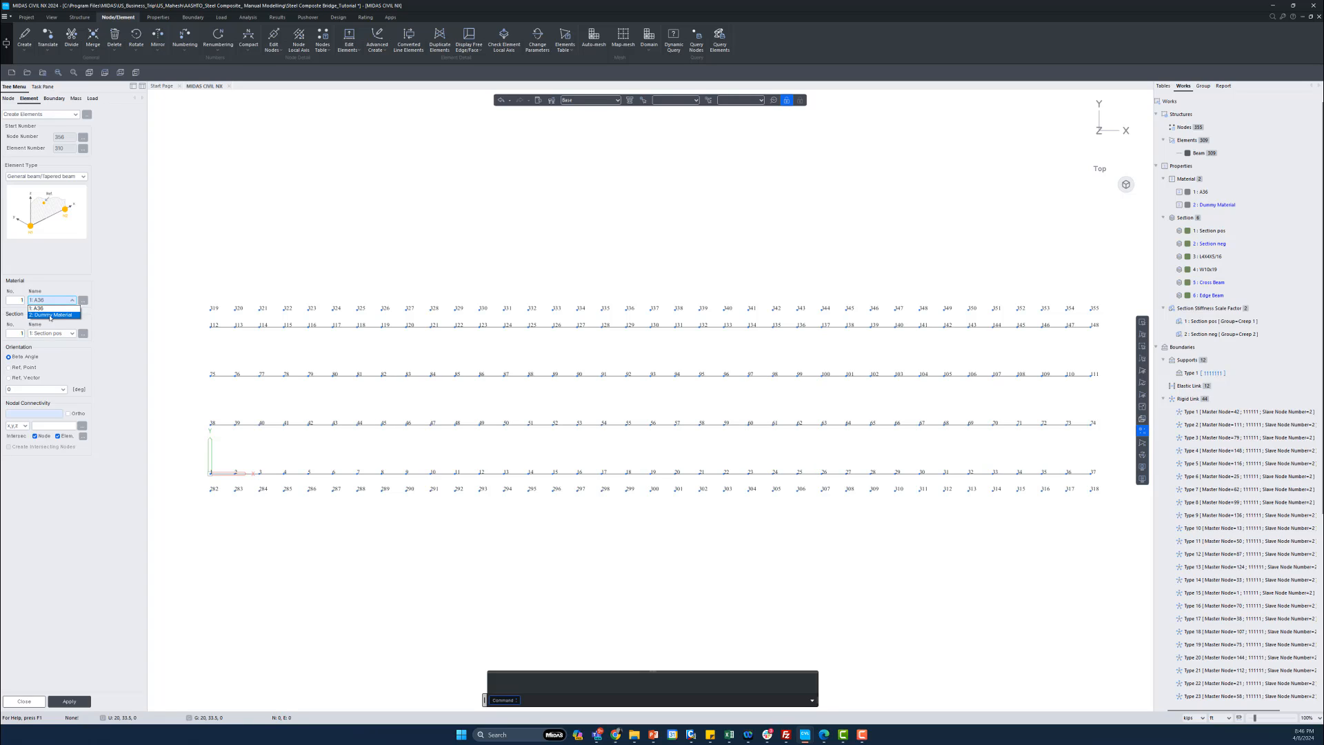
left_click(51, 318)
left_click(58, 338)
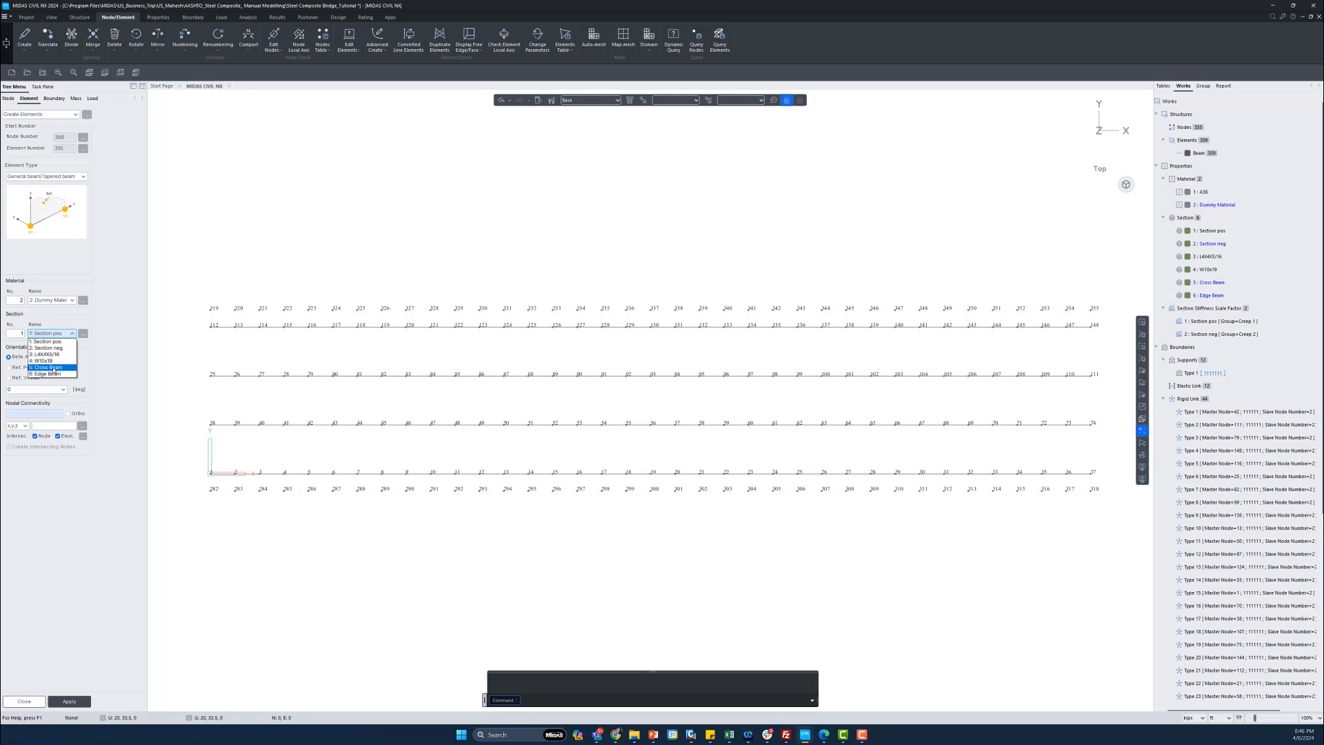
left_click(53, 371)
left_click(30, 413)
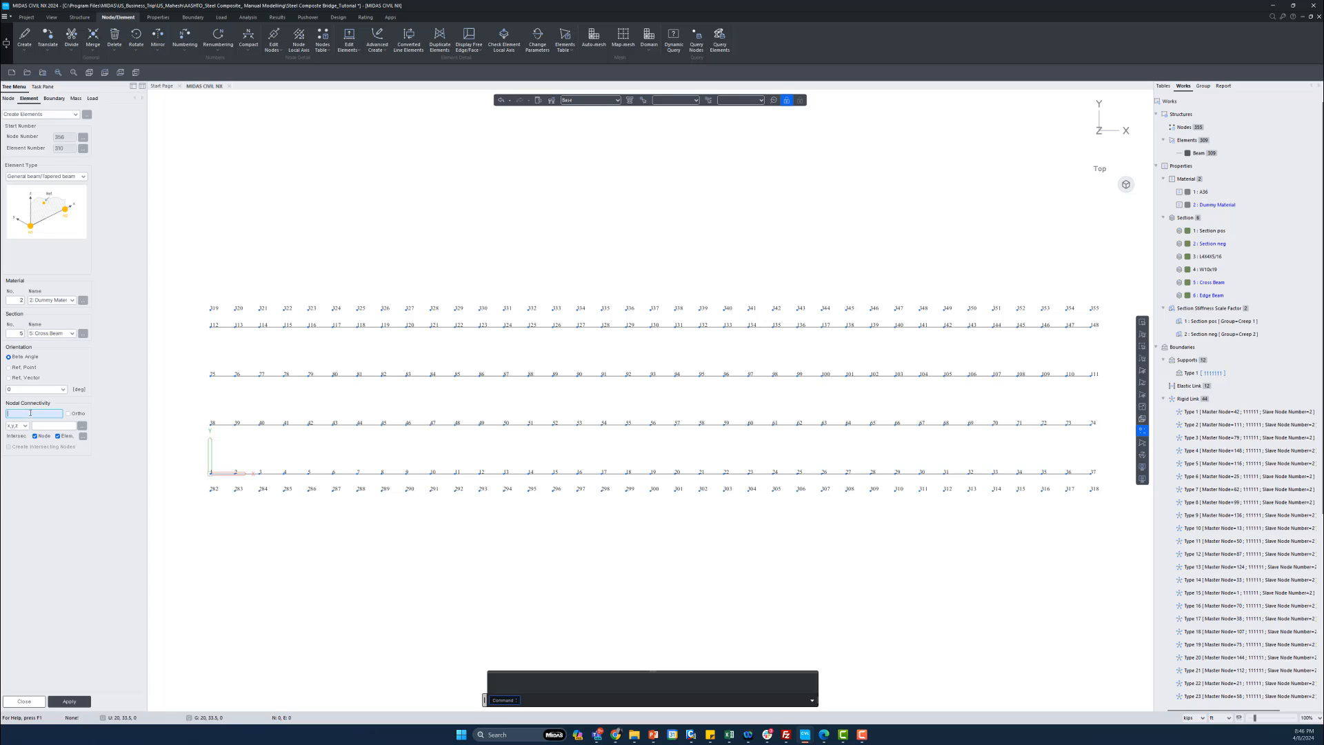
left_click(211, 490)
- Copy the cross beam elements between nodes 282 and 319 along the bridge 36 times at an equal distance of 5, 0, 0 ft
left_click(67, 116)
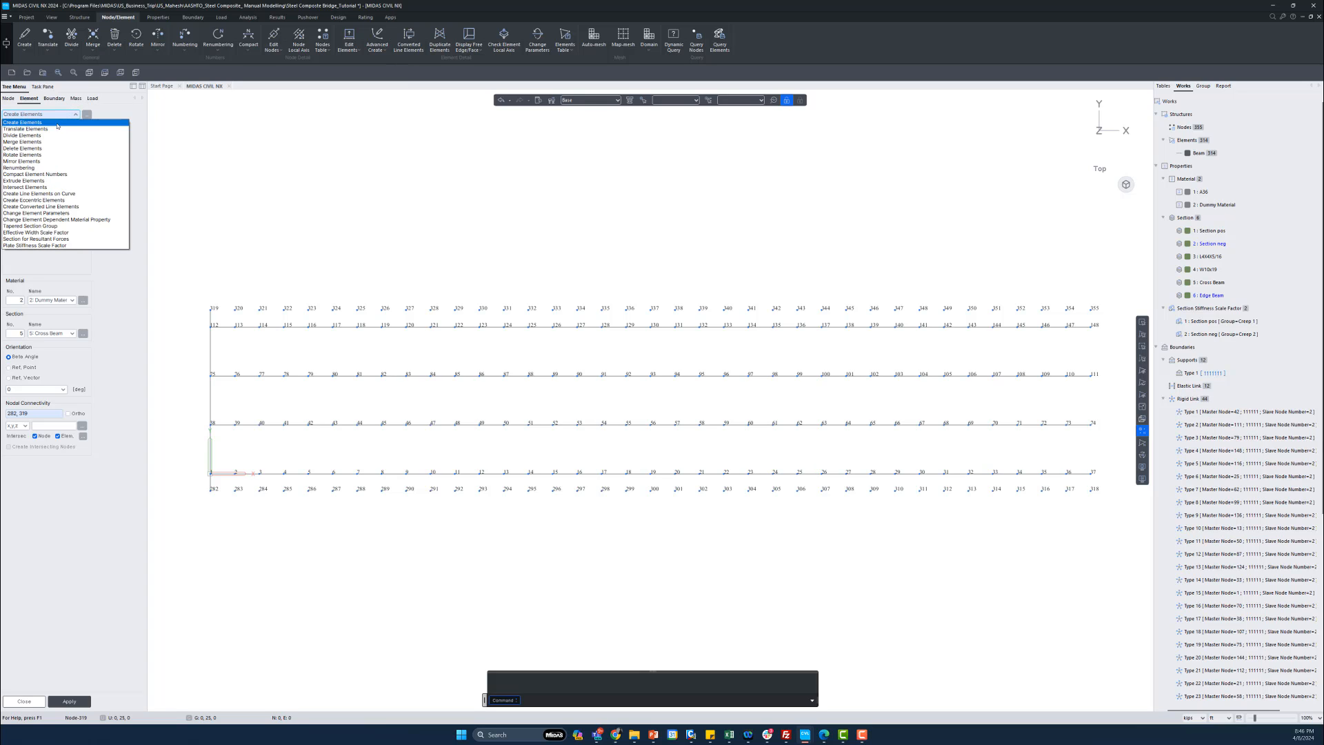
left_click(51, 130)
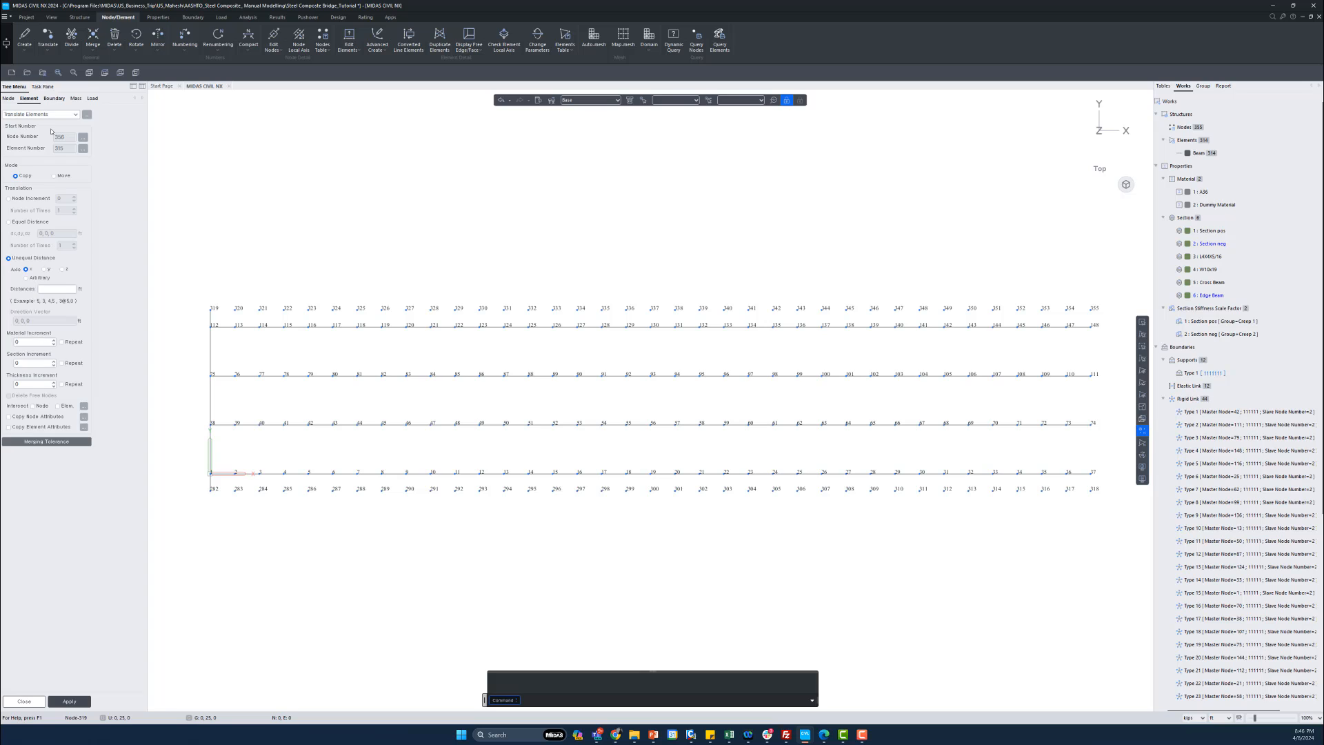
left_click(10, 222)
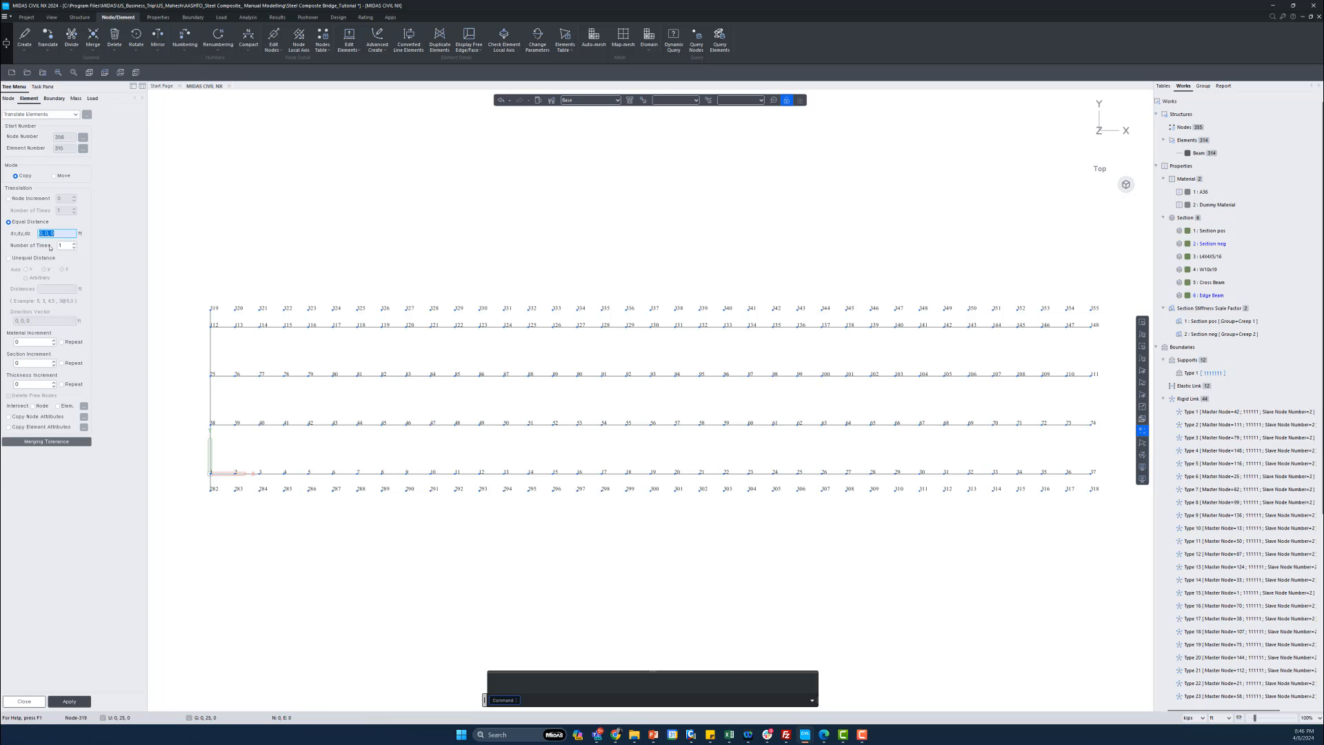
left_click(41, 233)
type("5")
key("Tab")
left_click(210, 317)
left_click(211, 349)
left_click(212, 410)
left_click(201, 456)
left_click(209, 483)
left_click(68, 701)
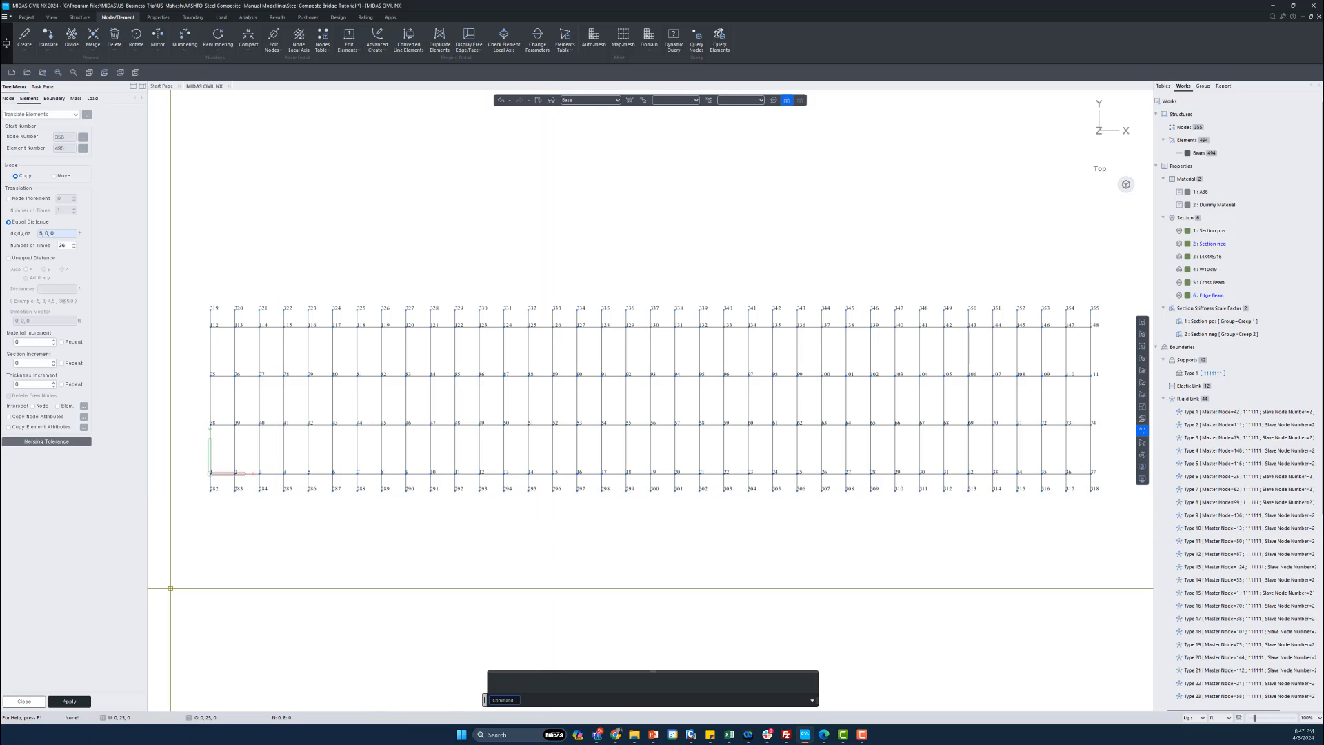
- Display the whole bridge with solid sections in the isometric view and advance the cross and edge beam instructions to the next slide
left_click(1143, 420)
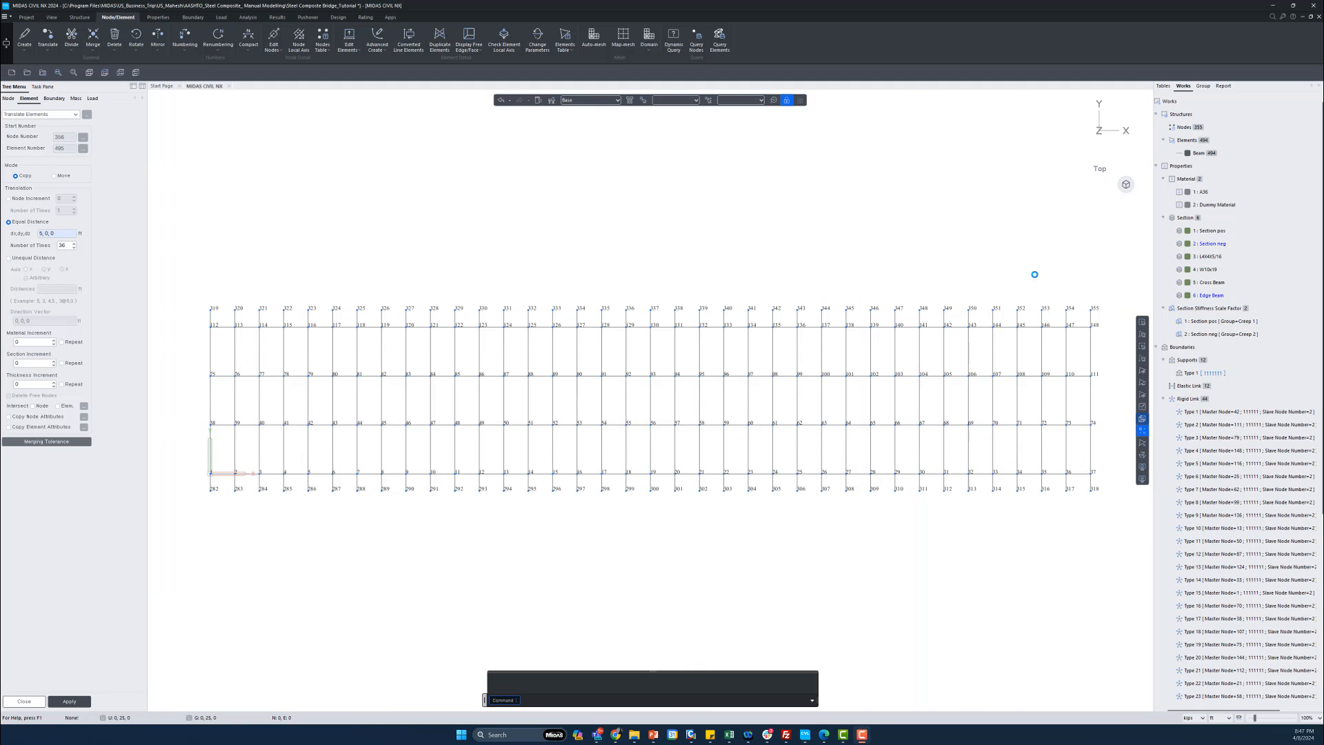
left_click(1143, 395)
left_click(1127, 184)
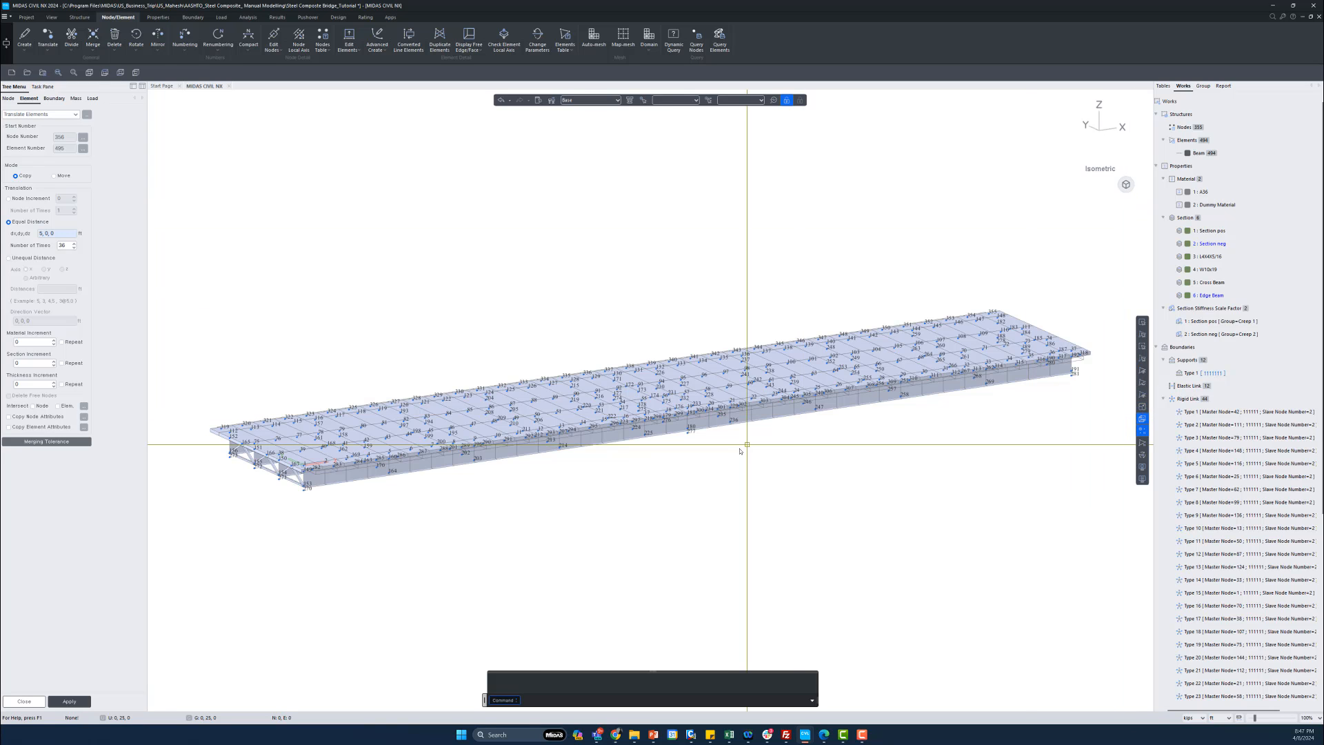
mouse_move(742, 452)
middle_mouse_down("ctrl")
mouse_move(758, 481)
mouse_move(742, 483)
mouse_move(736, 455)
mouse_move(770, 454)
mouse_move(748, 464)
middle_mouse_up("ctrl")
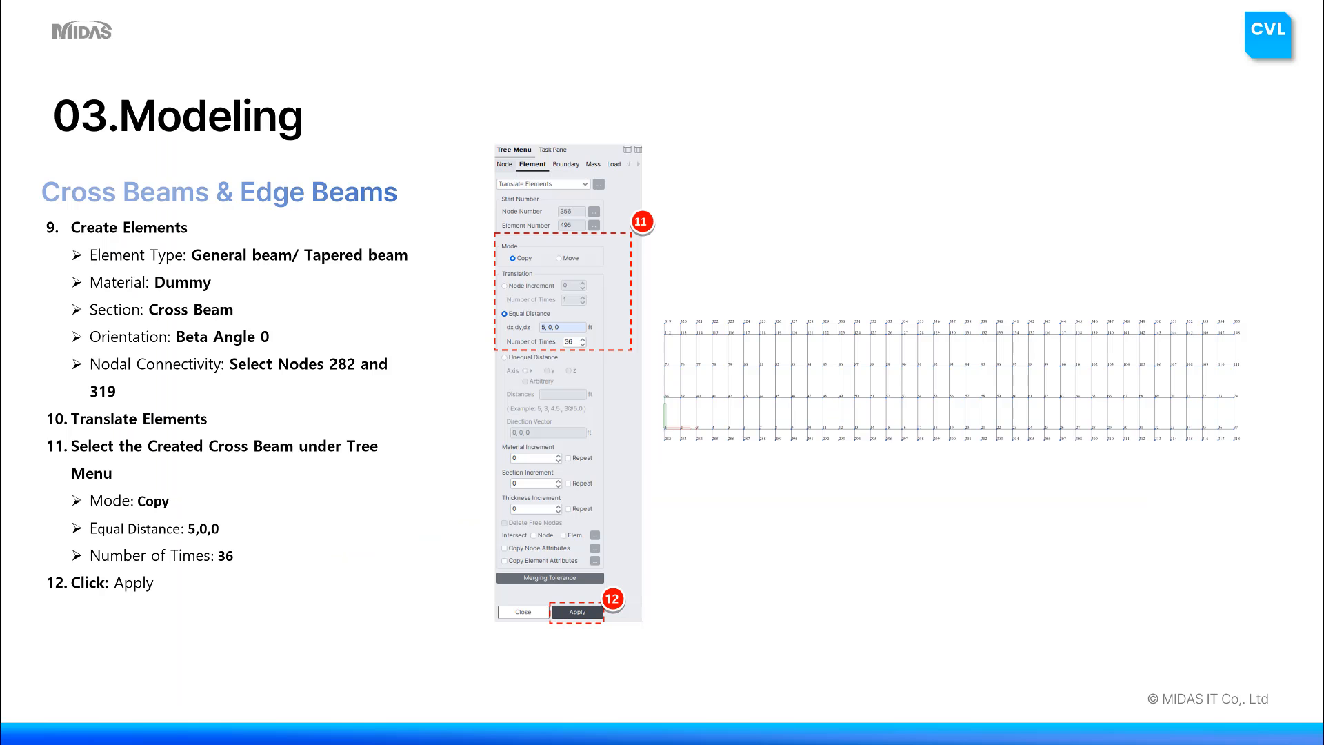
key("Right")
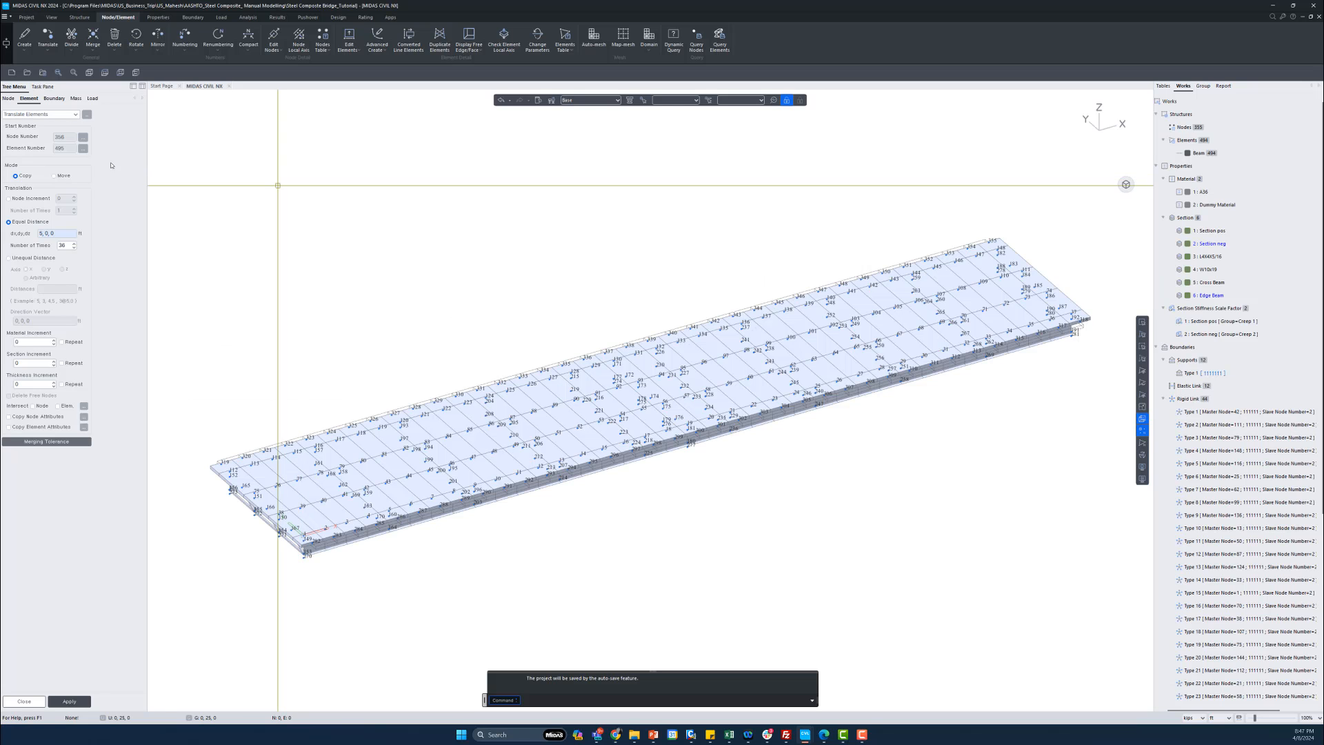
- Create Edge Beam elements with Dummy Material between nodes 282 and 318 and between nodes 319 and 355
left_click(57, 115)
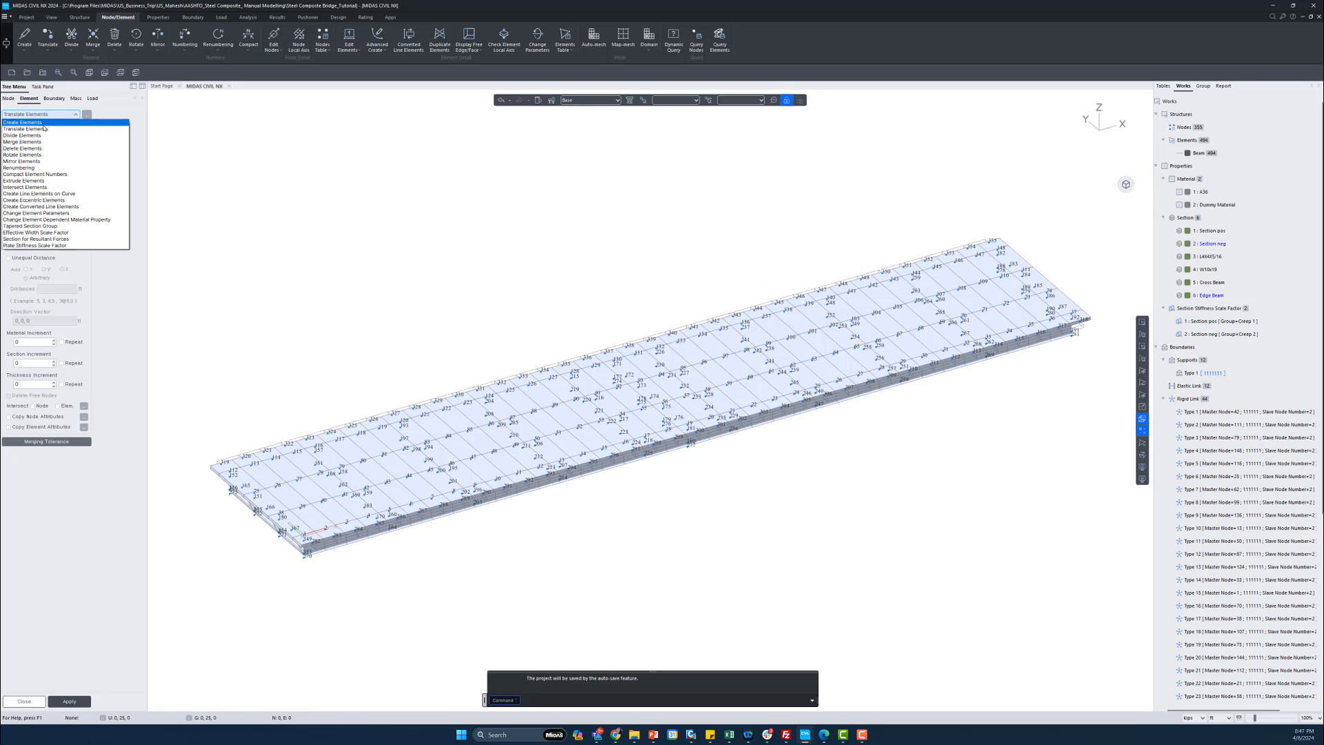
left_click(41, 126)
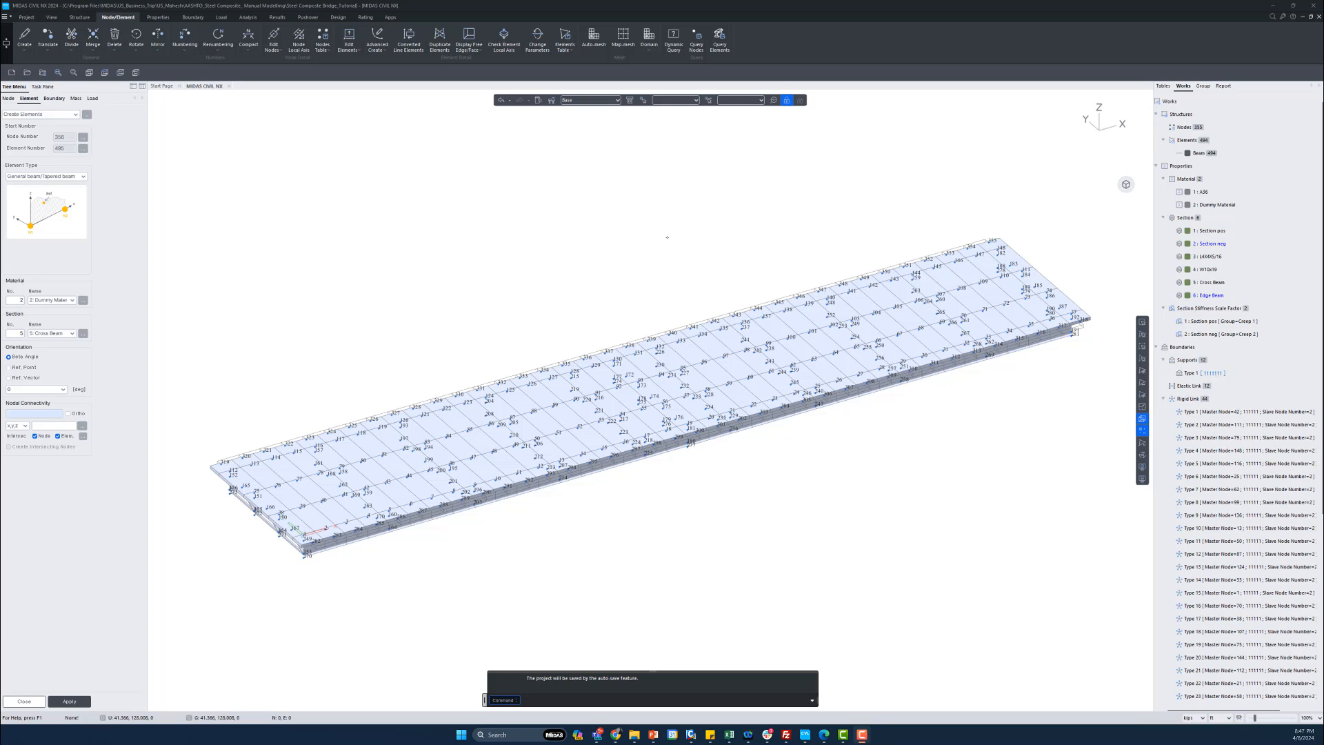
left_click(1100, 109)
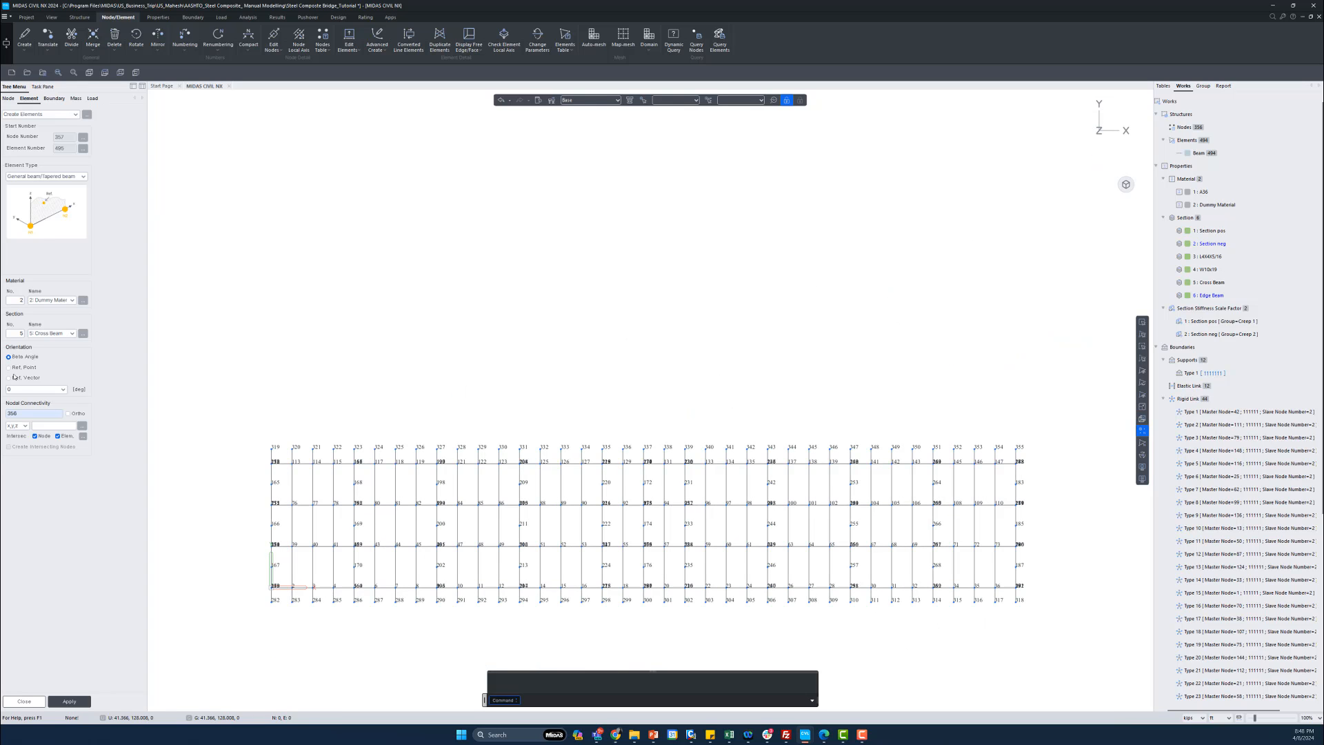
left_click(57, 335)
left_click(46, 379)
left_click(34, 413)
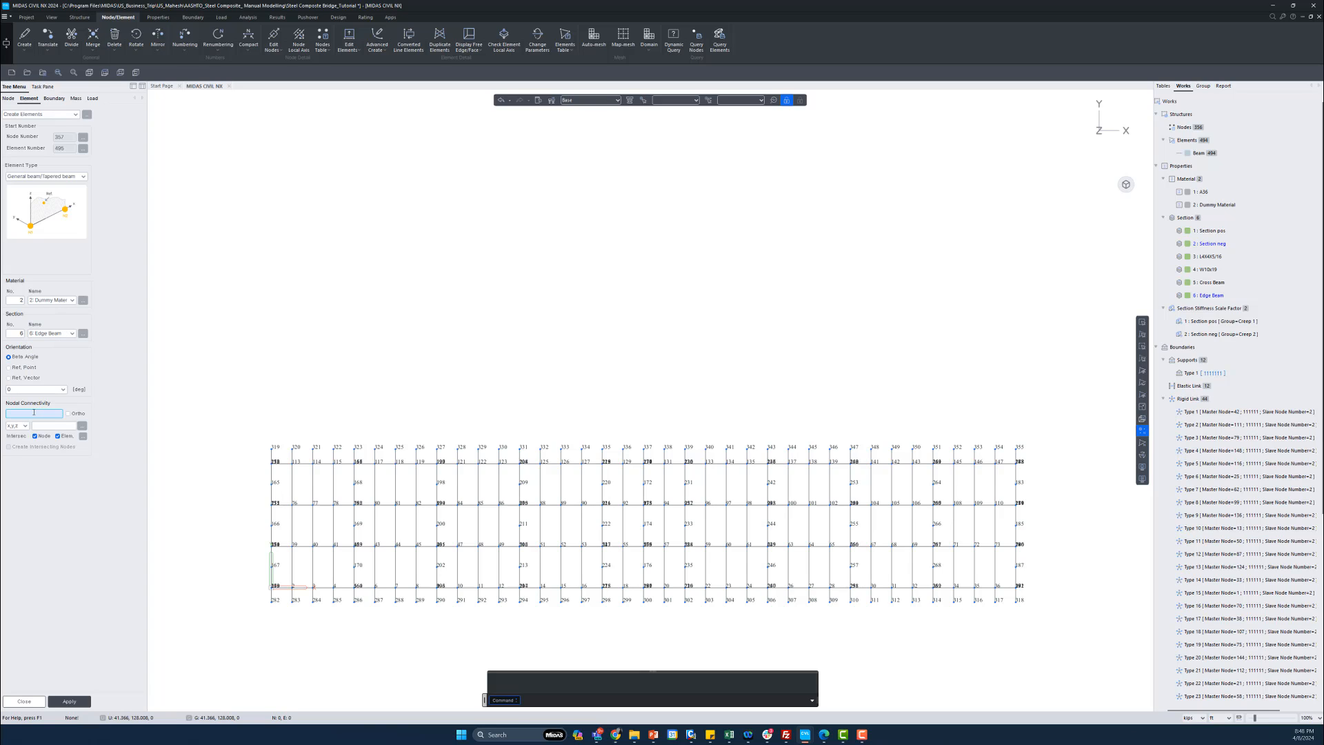
left_click(274, 599)
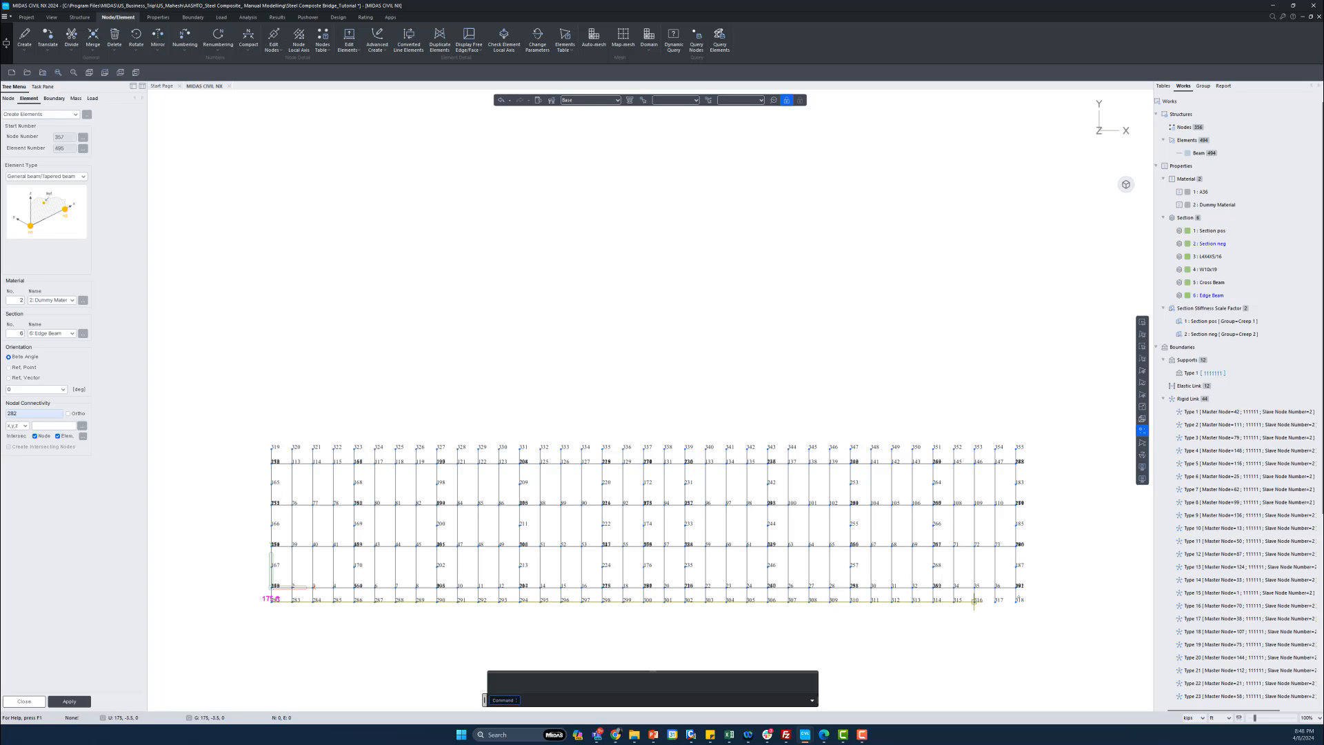
left_click(1016, 600)
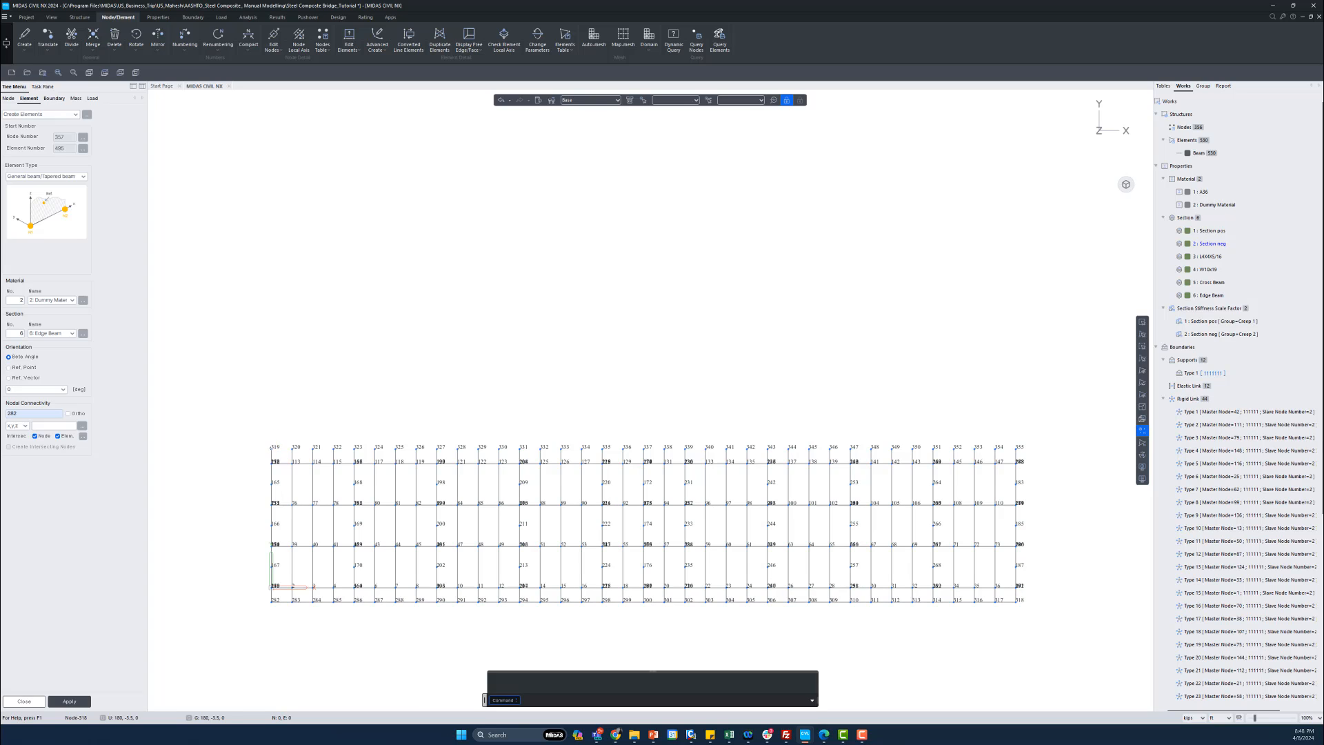
left_click(273, 448)
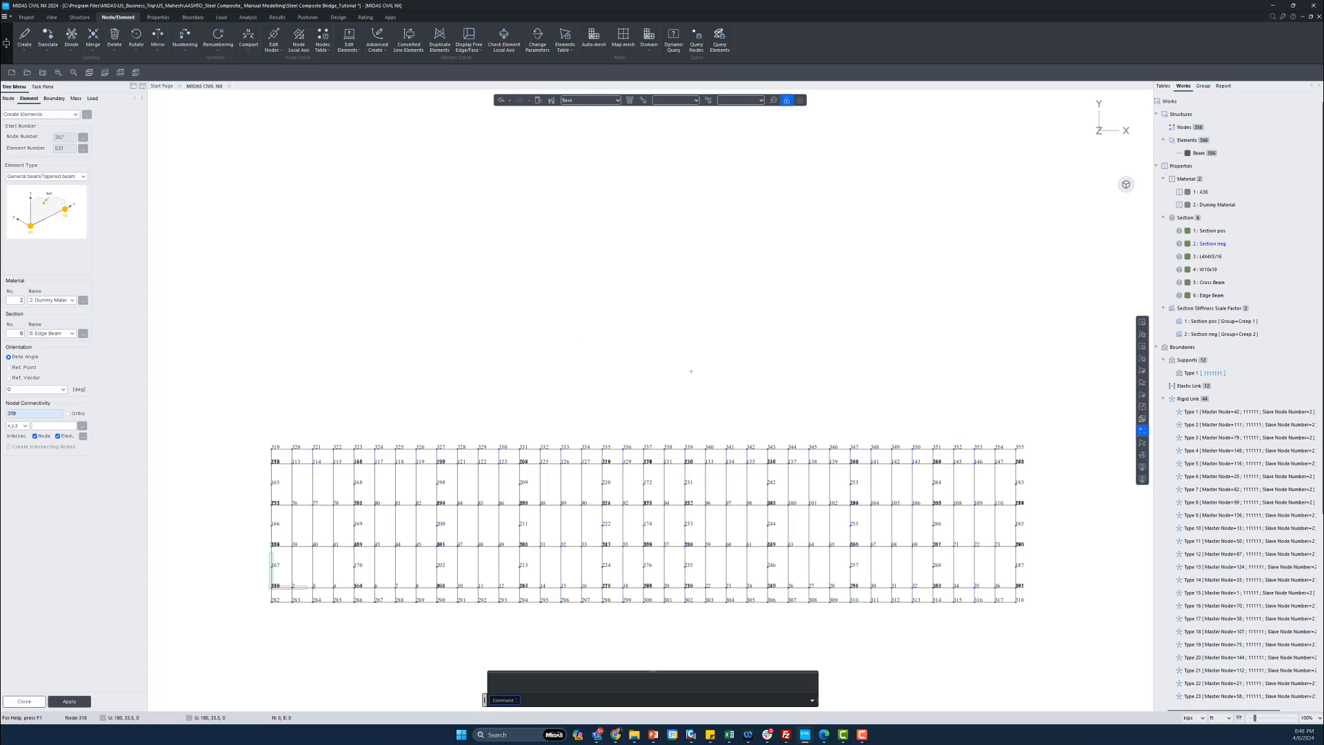
key("Escape")
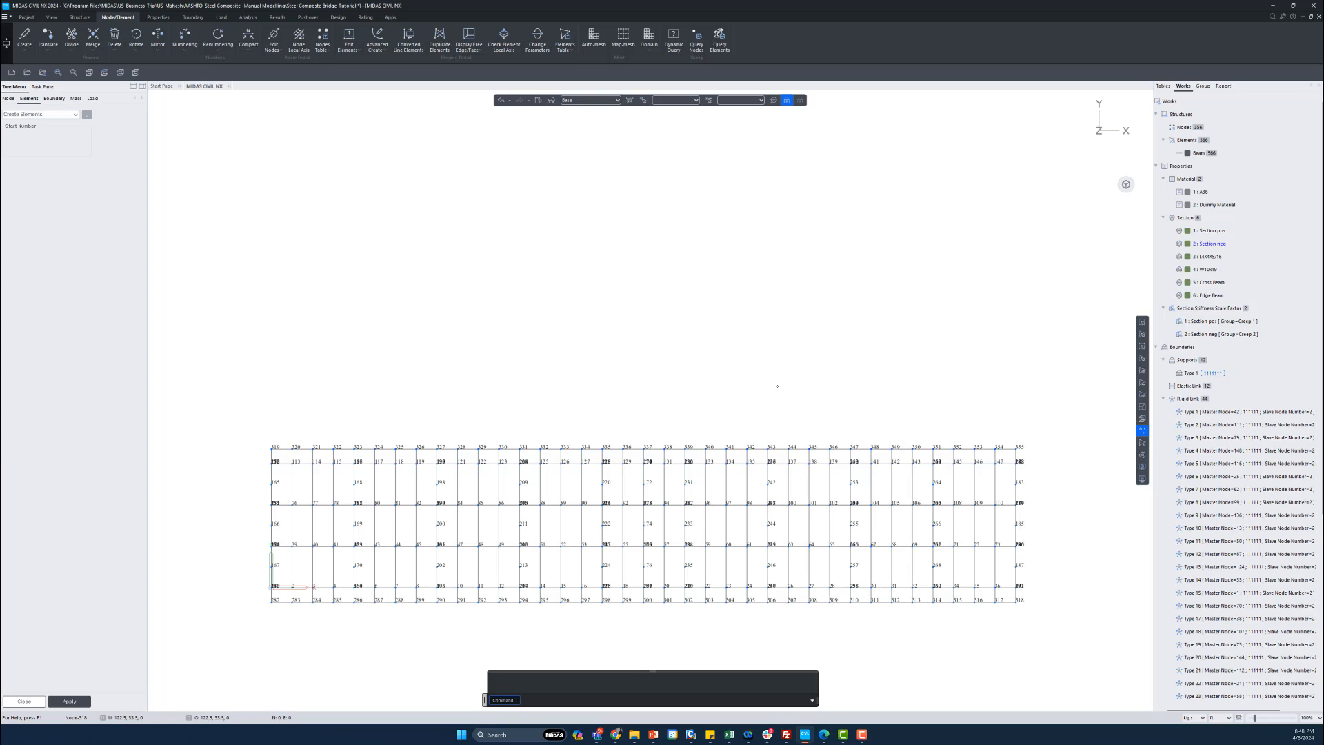
- Add a self weight load with a Z factor of -1 to load case DC 1
left_click(1126, 184)
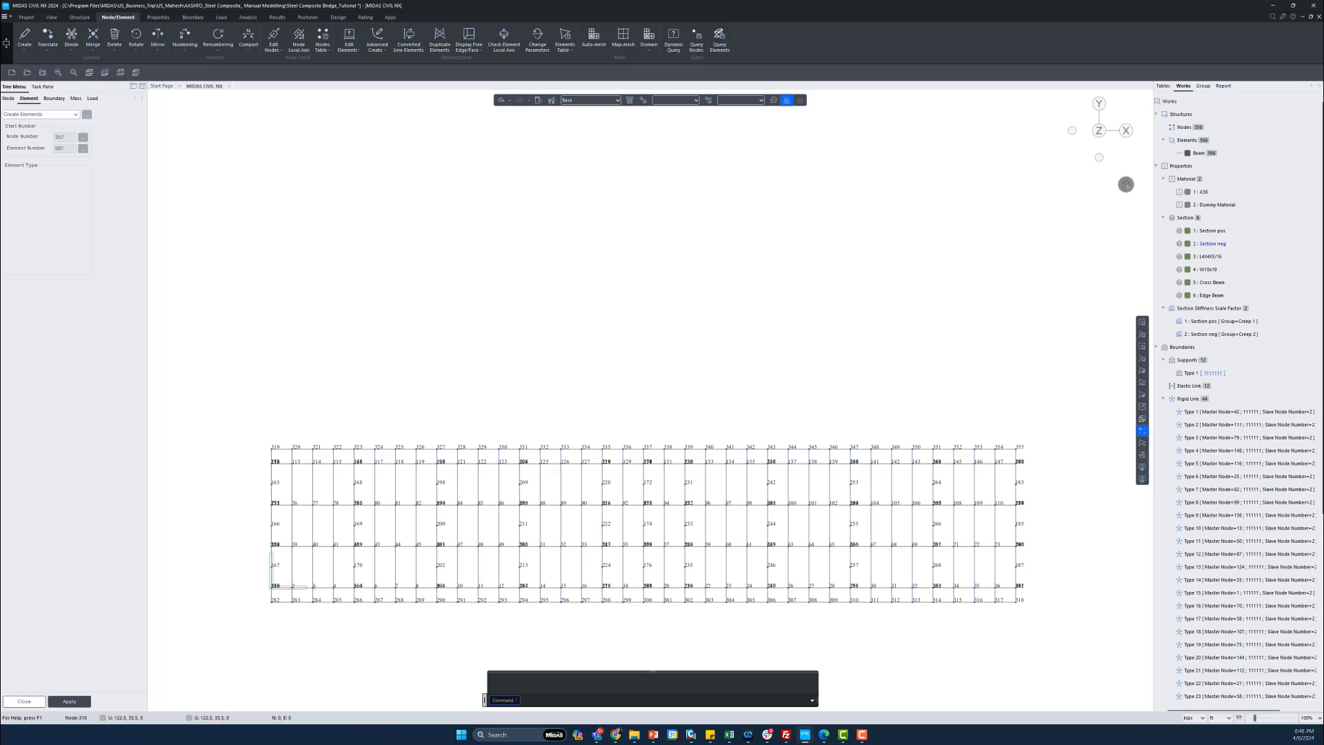
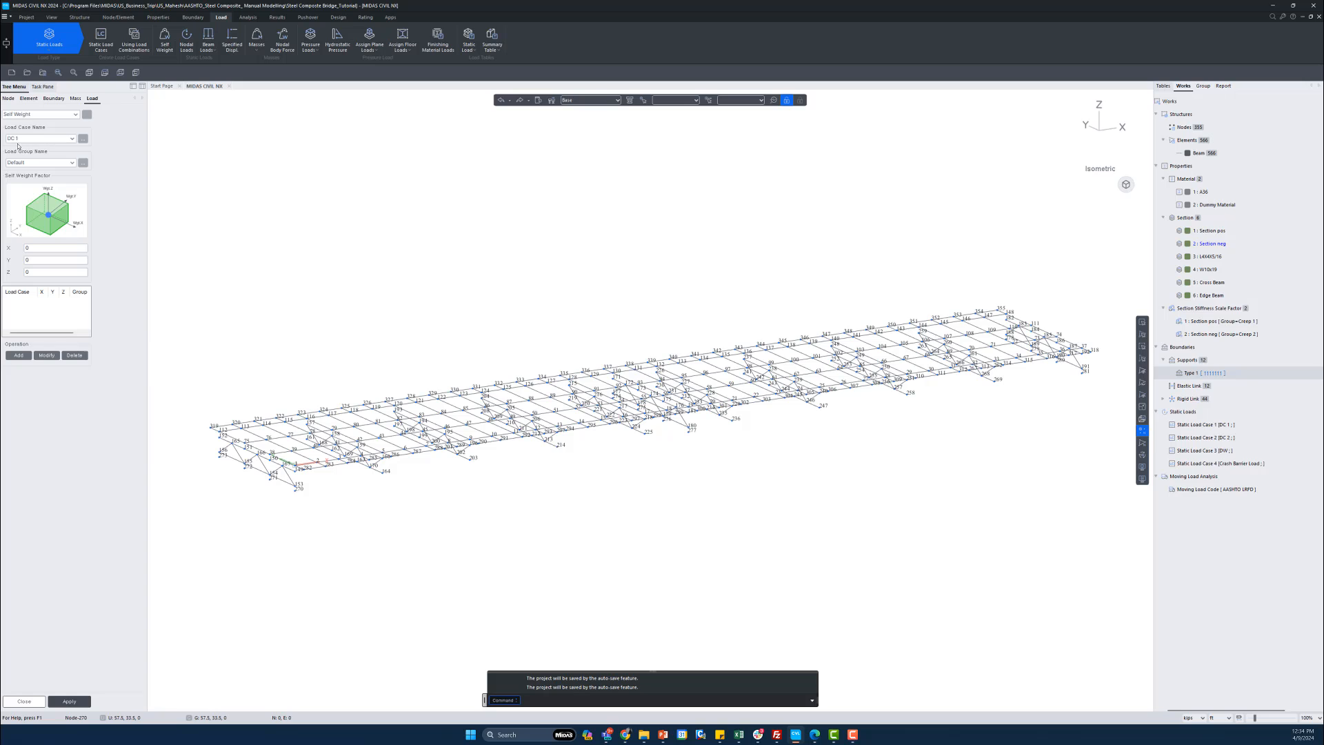
double_click(36, 272)
left_click(15, 355)
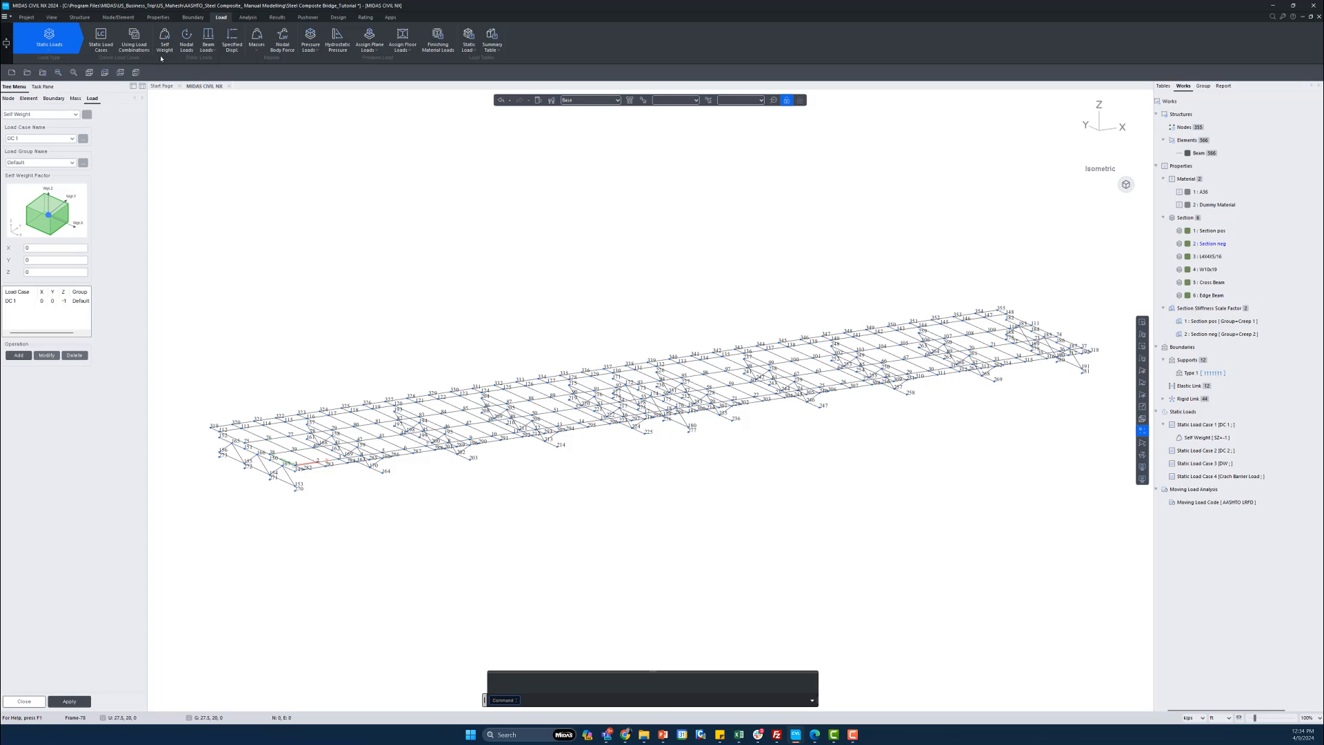
- Apply a uniform element beam load of -0.26 kips/ft in load case DC 2 to all Section pos girder elements
left_click(68, 115)
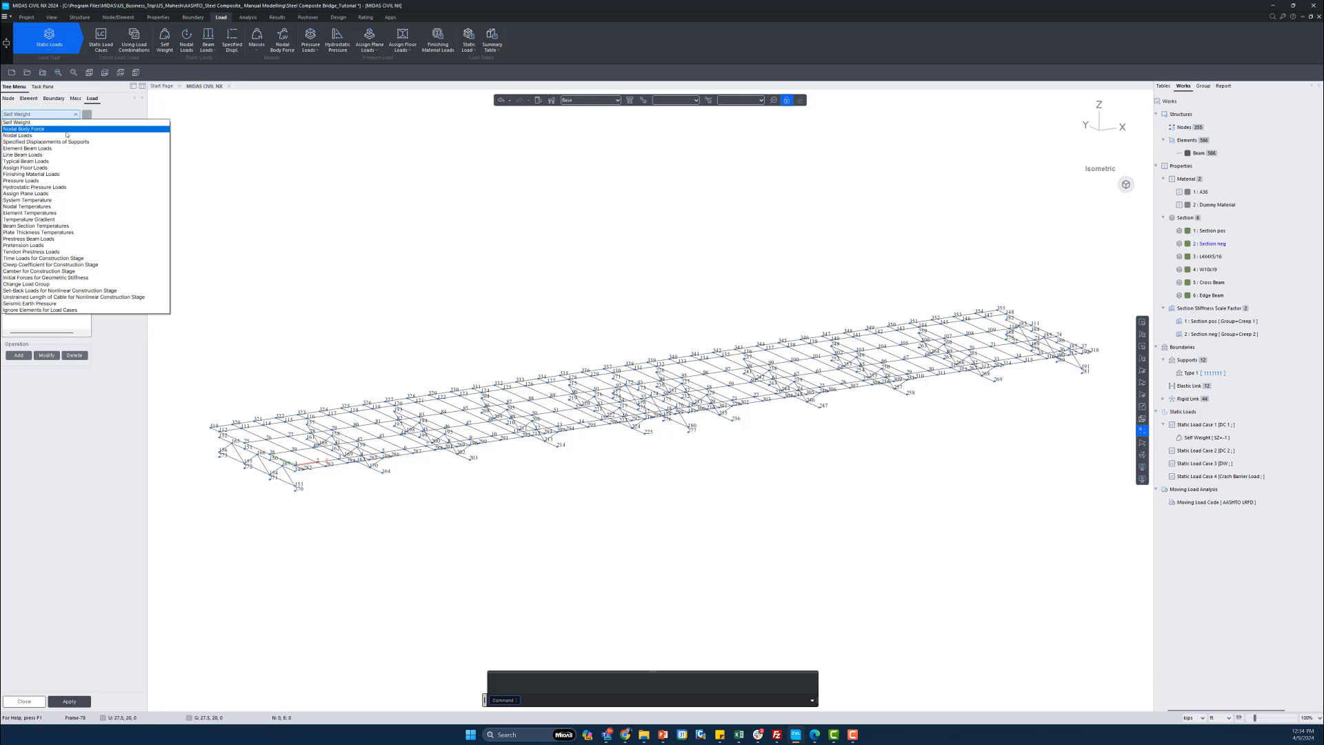
left_click(63, 149)
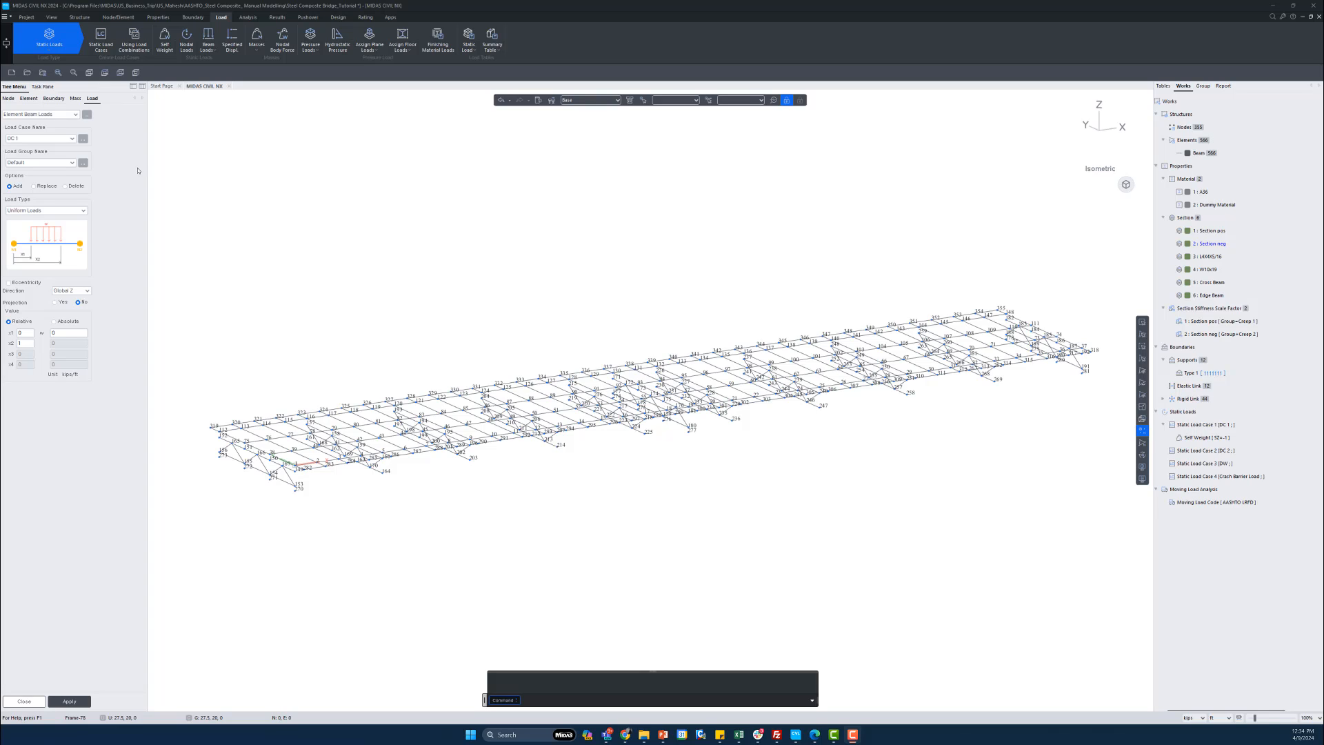
left_click(61, 138)
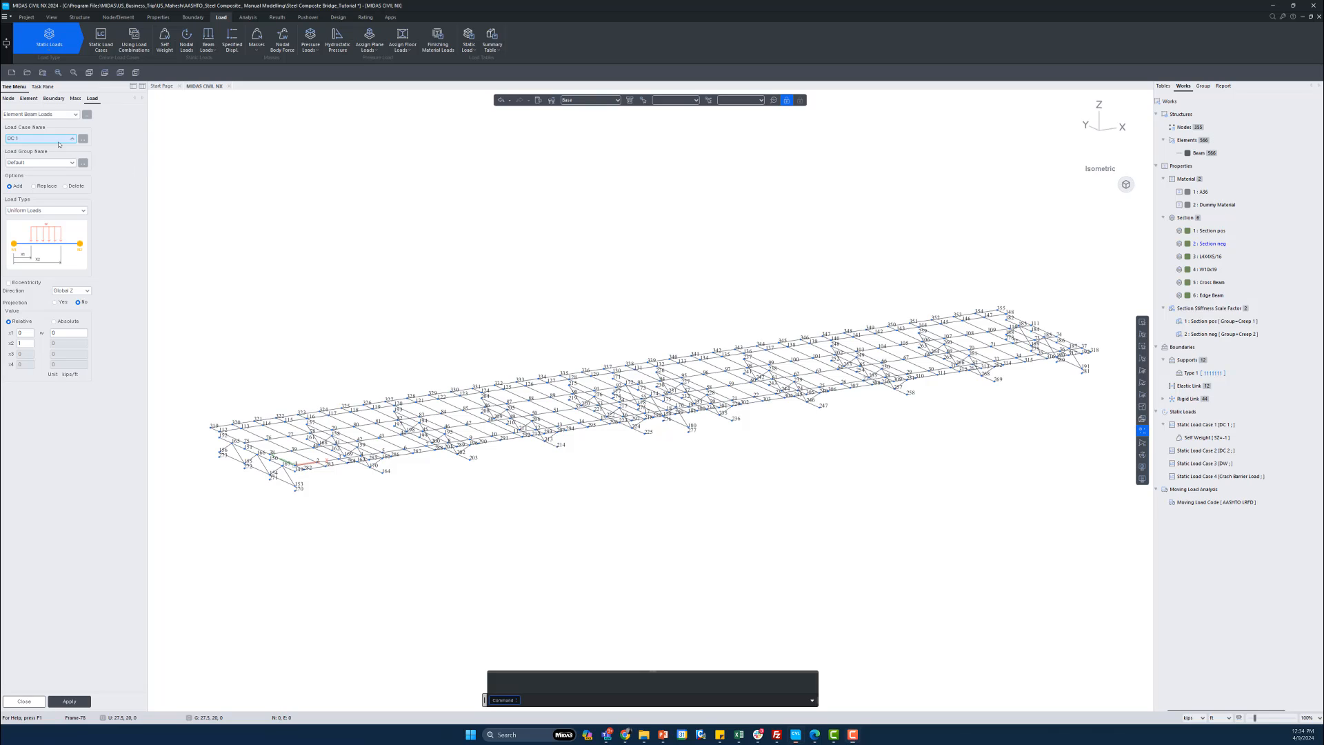
left_click(43, 154)
left_click(57, 334)
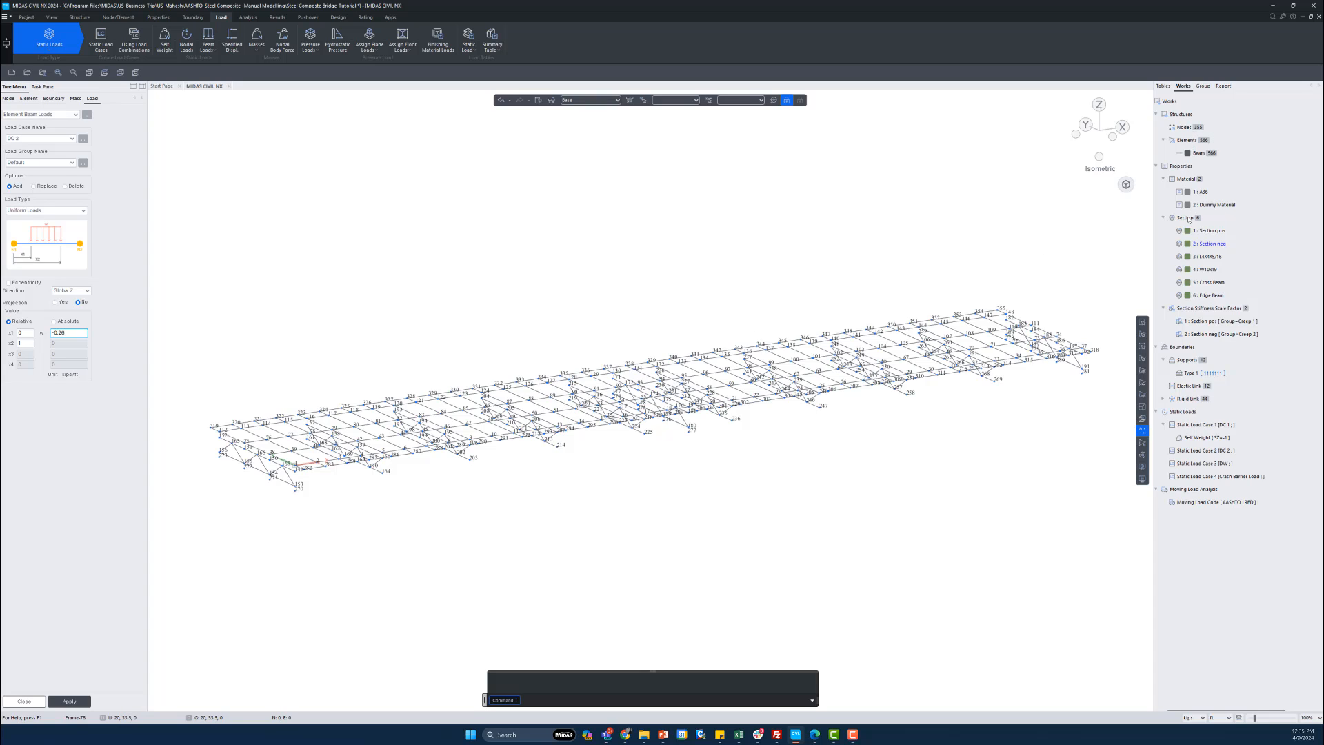
left_click(1209, 231)
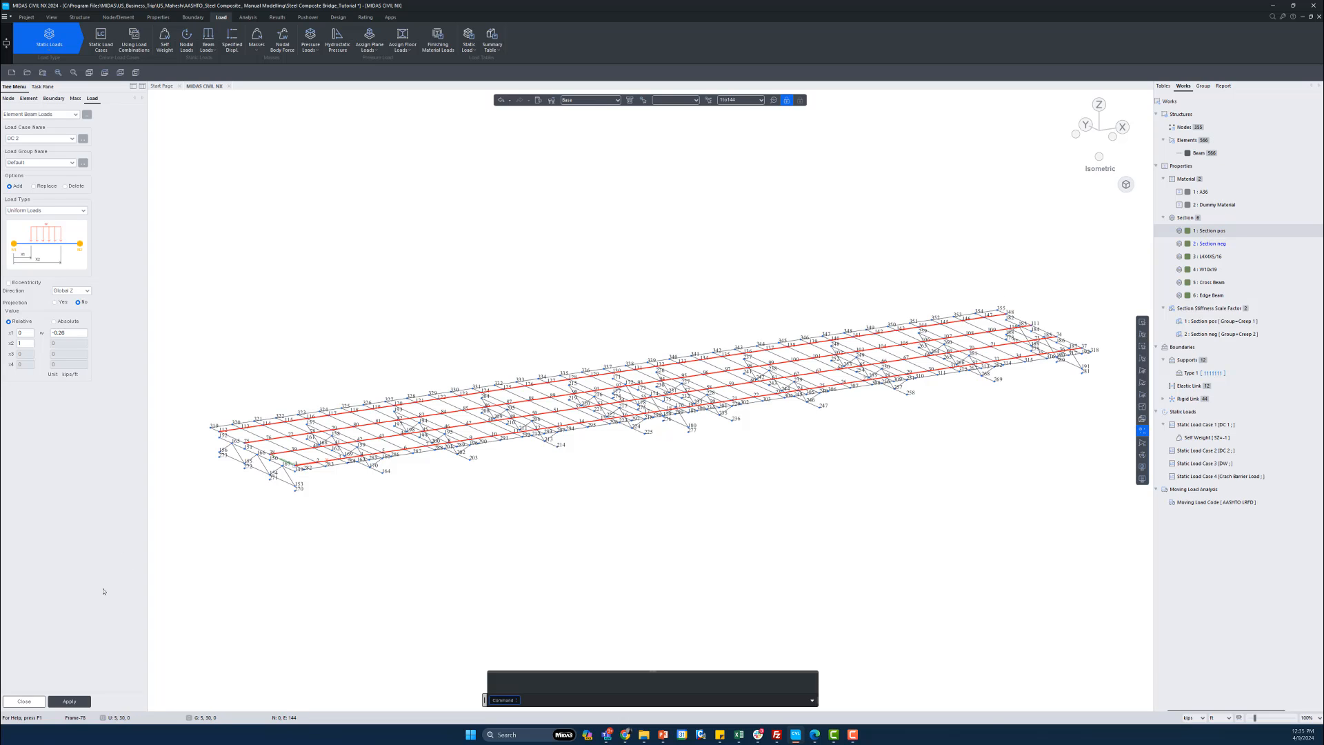
left_click(77, 705)
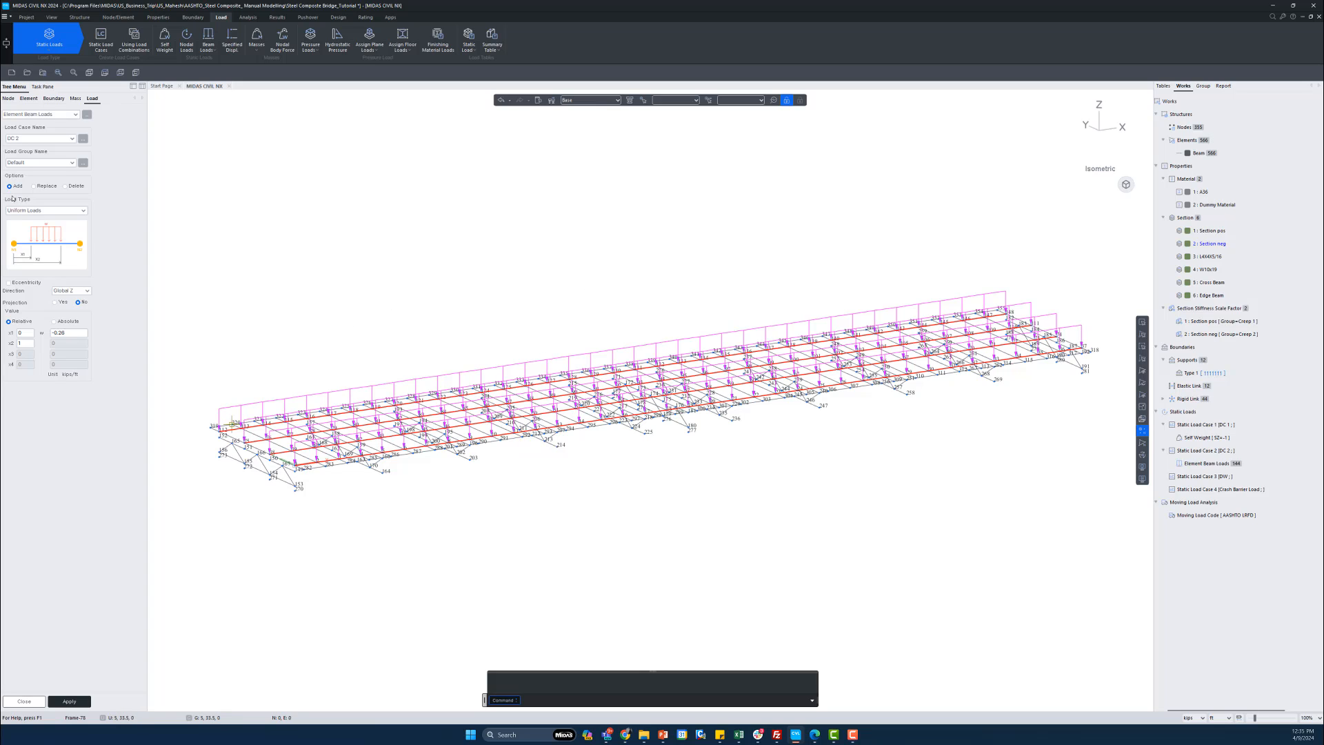
- Apply a uniform element beam load of -0.212 kips/ft in load case DW to all Section pos girder elements
left_click(38, 139)
left_click(31, 160)
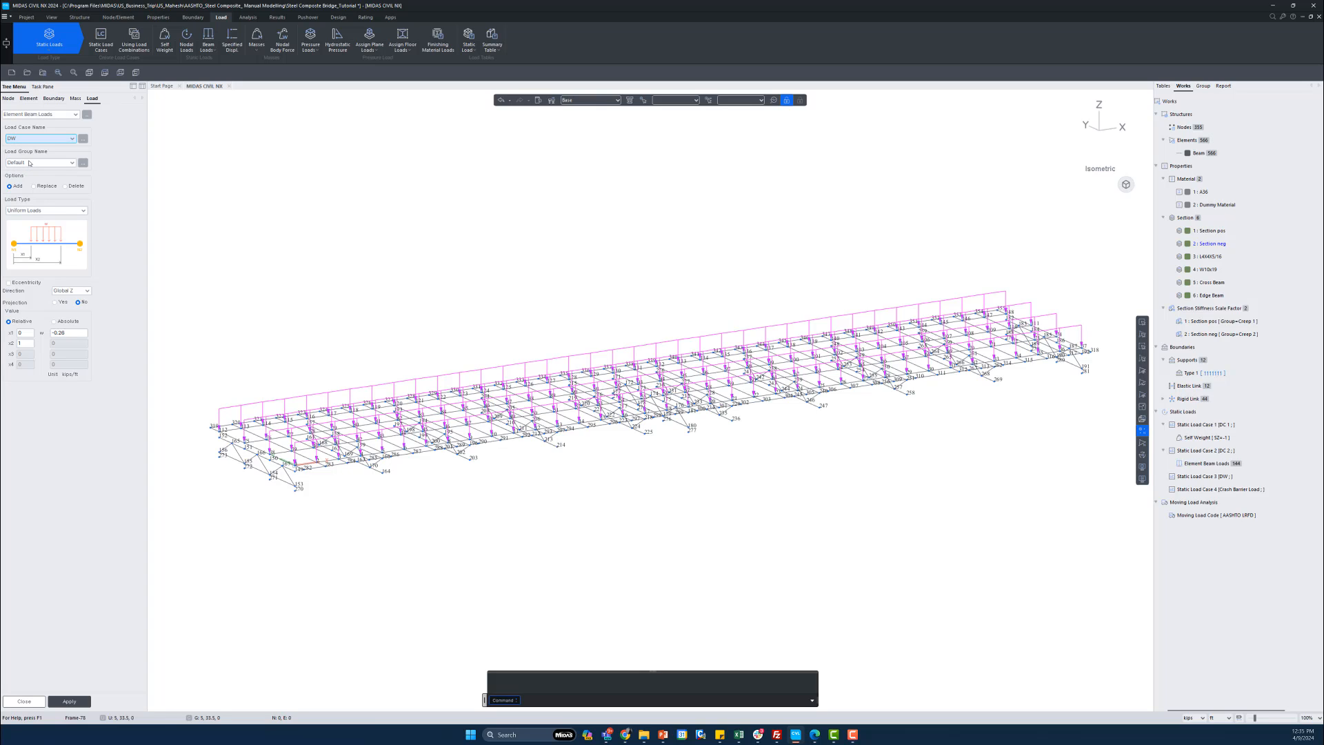
left_click(67, 333)
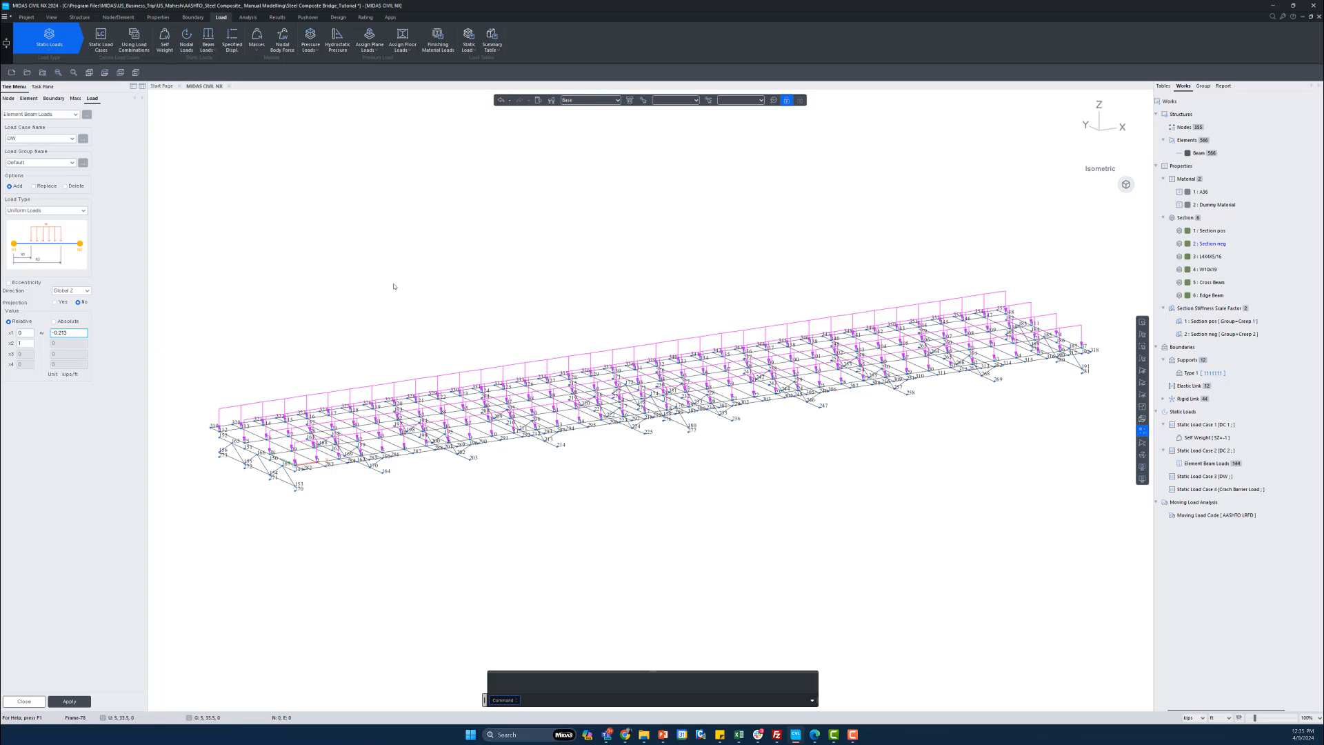
left_click(1212, 233)
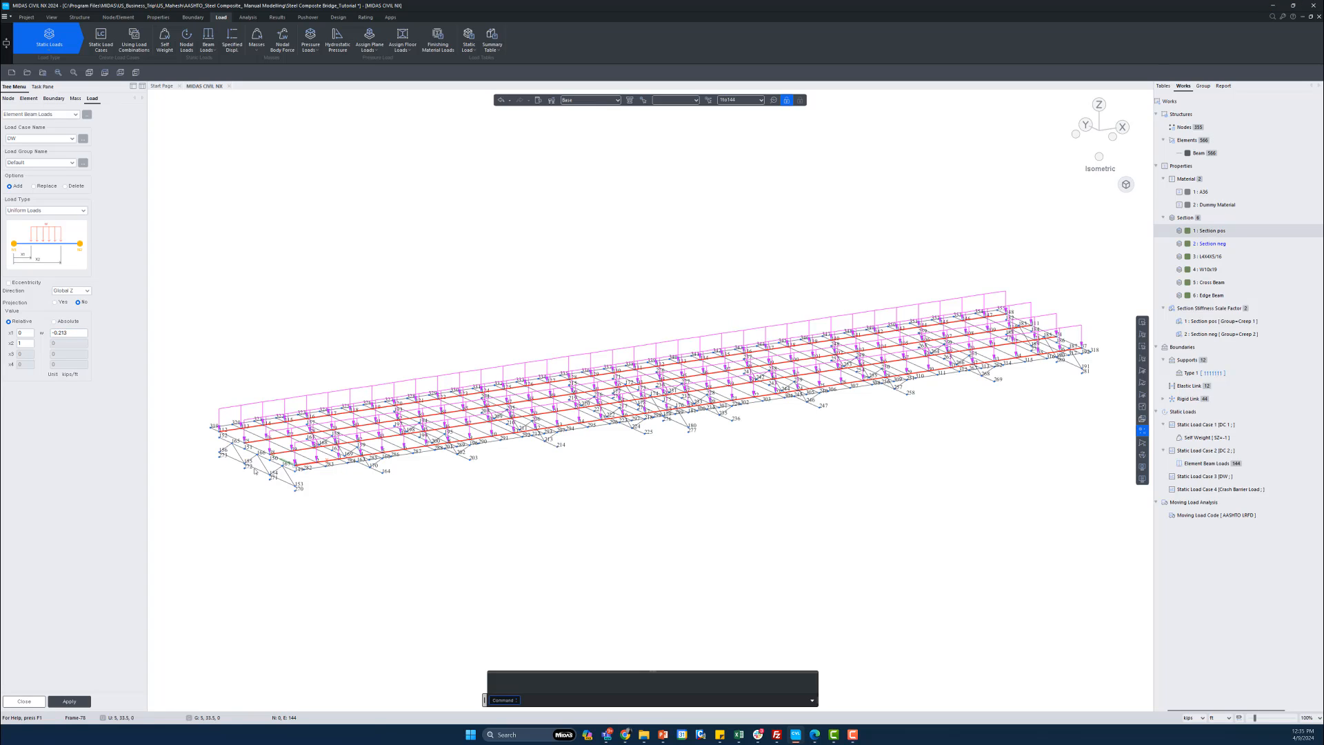
left_click(70, 701)
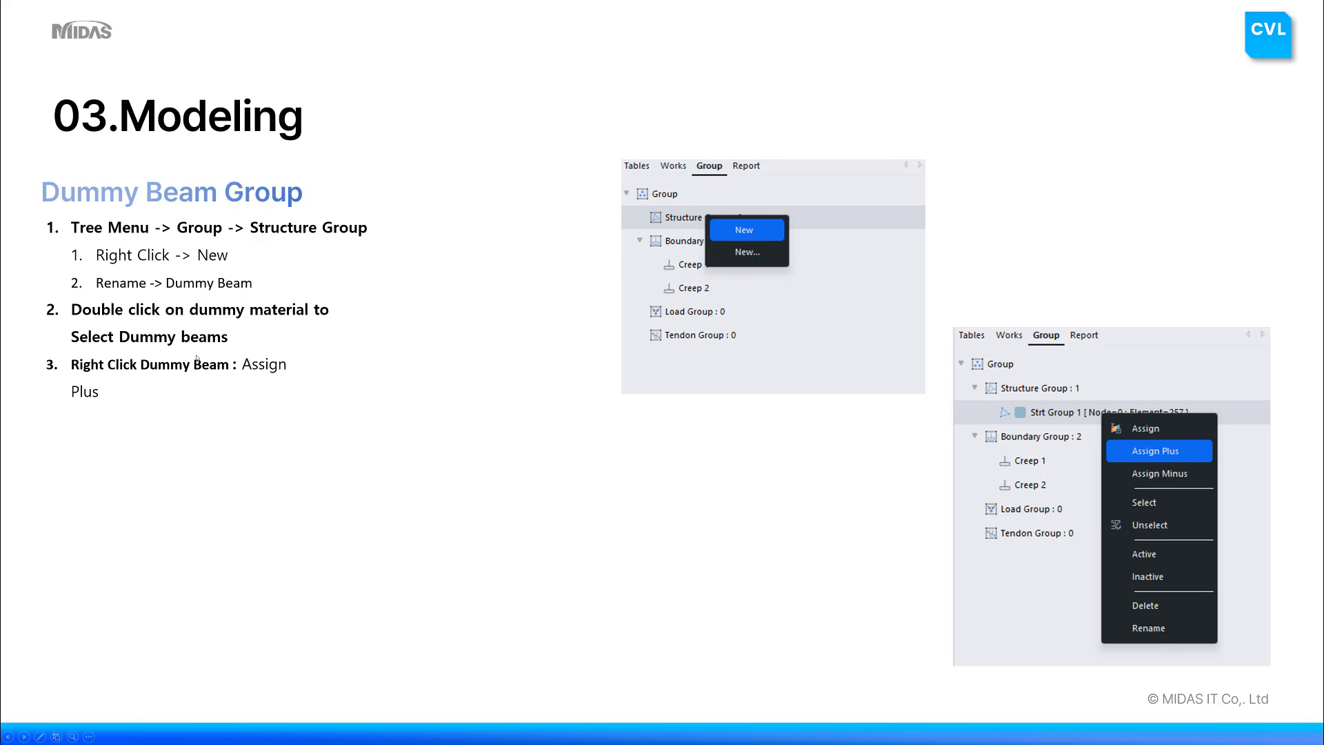
- Return to MIDAS CIVIL NX and create a new structure group named Dummy Beams
key("alt+Tab")
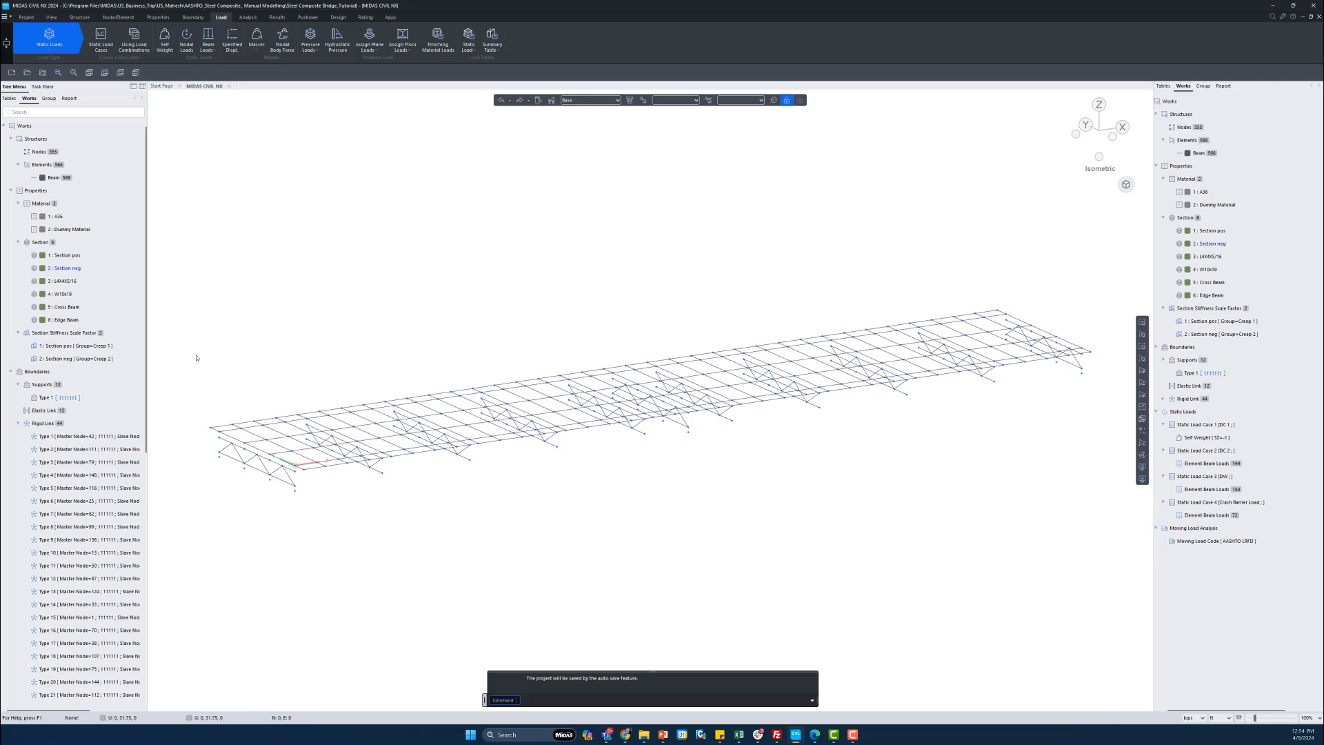
left_click(1202, 86)
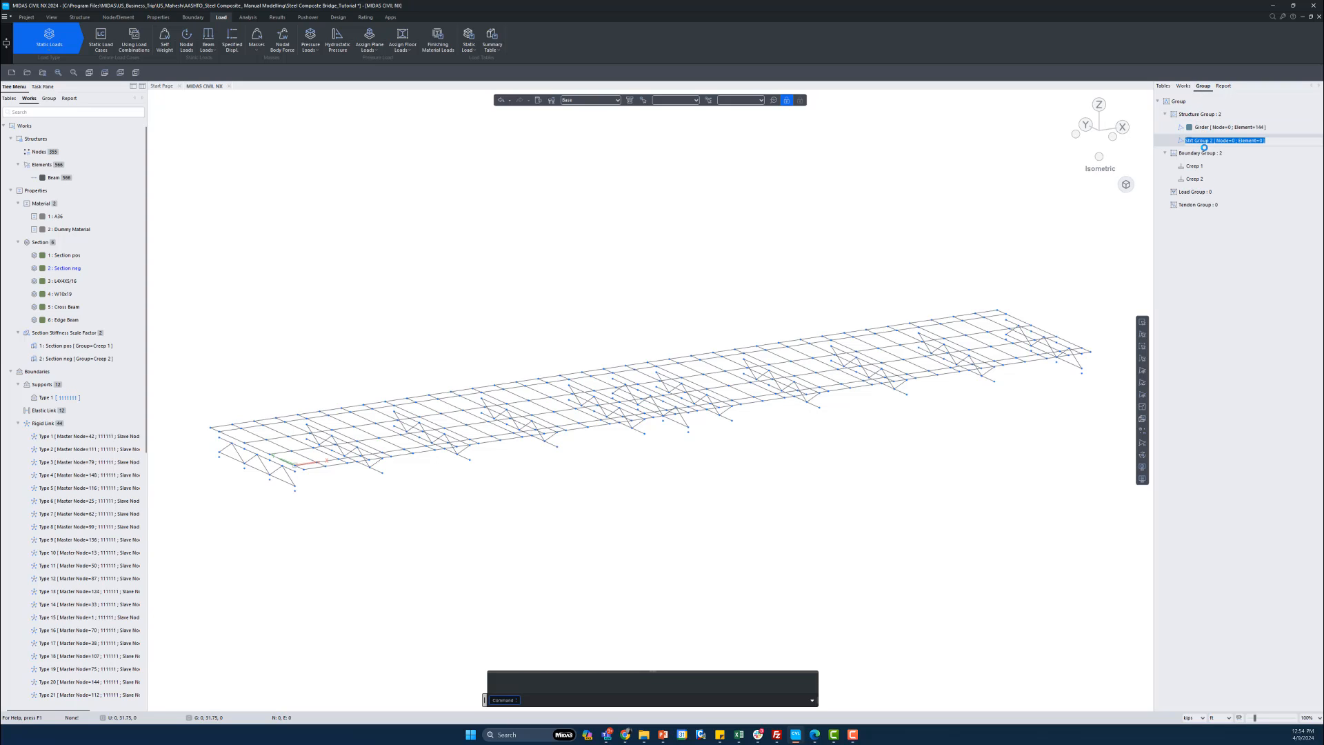
type("Dummy Beams")
key("Return")
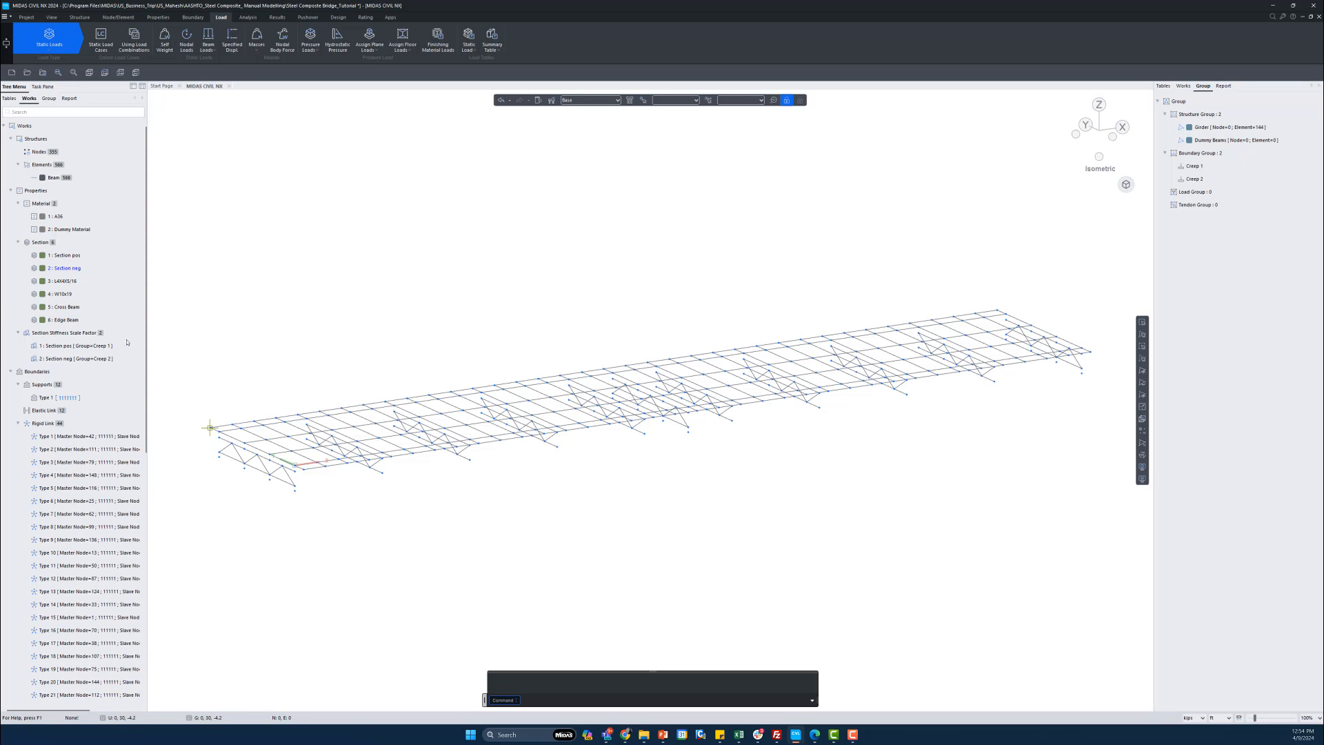
- Assign all Dummy Material elements to the Dummy Beams structure group and select the group to check its members
left_click(84, 234)
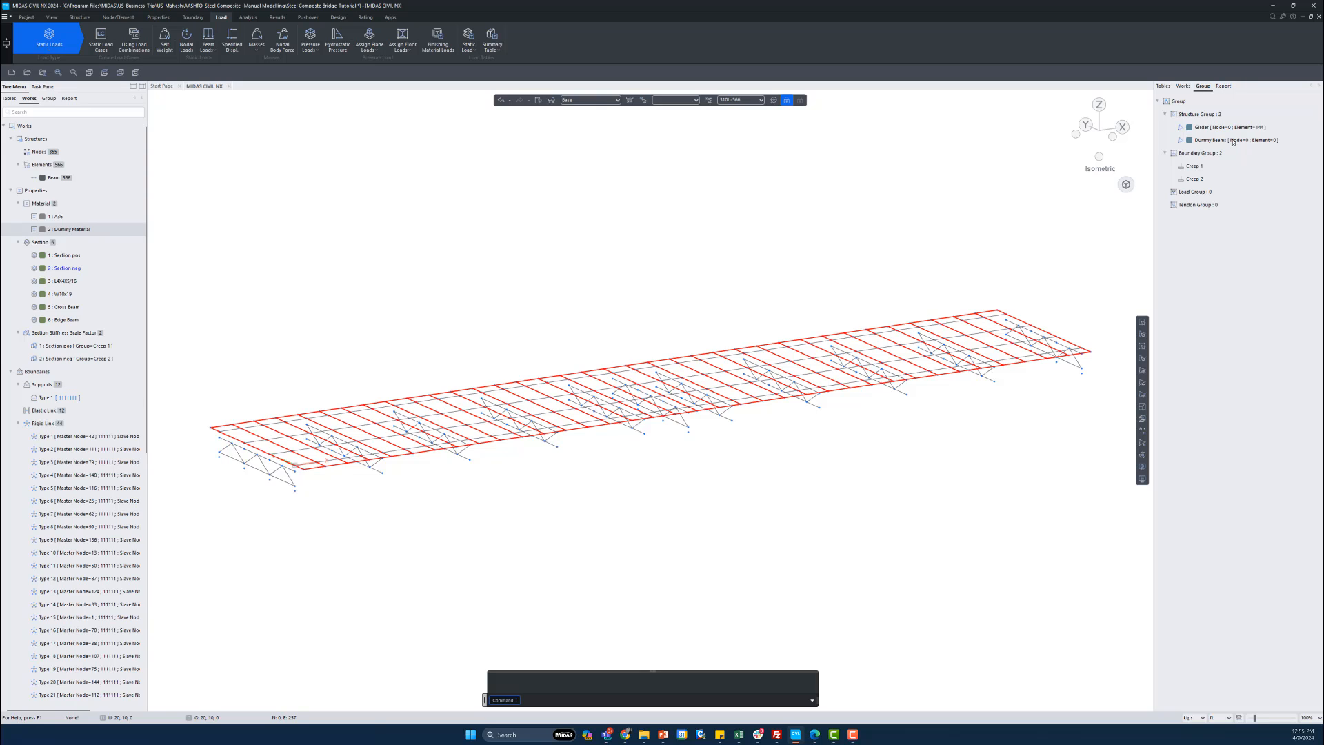
left_click(1233, 141)
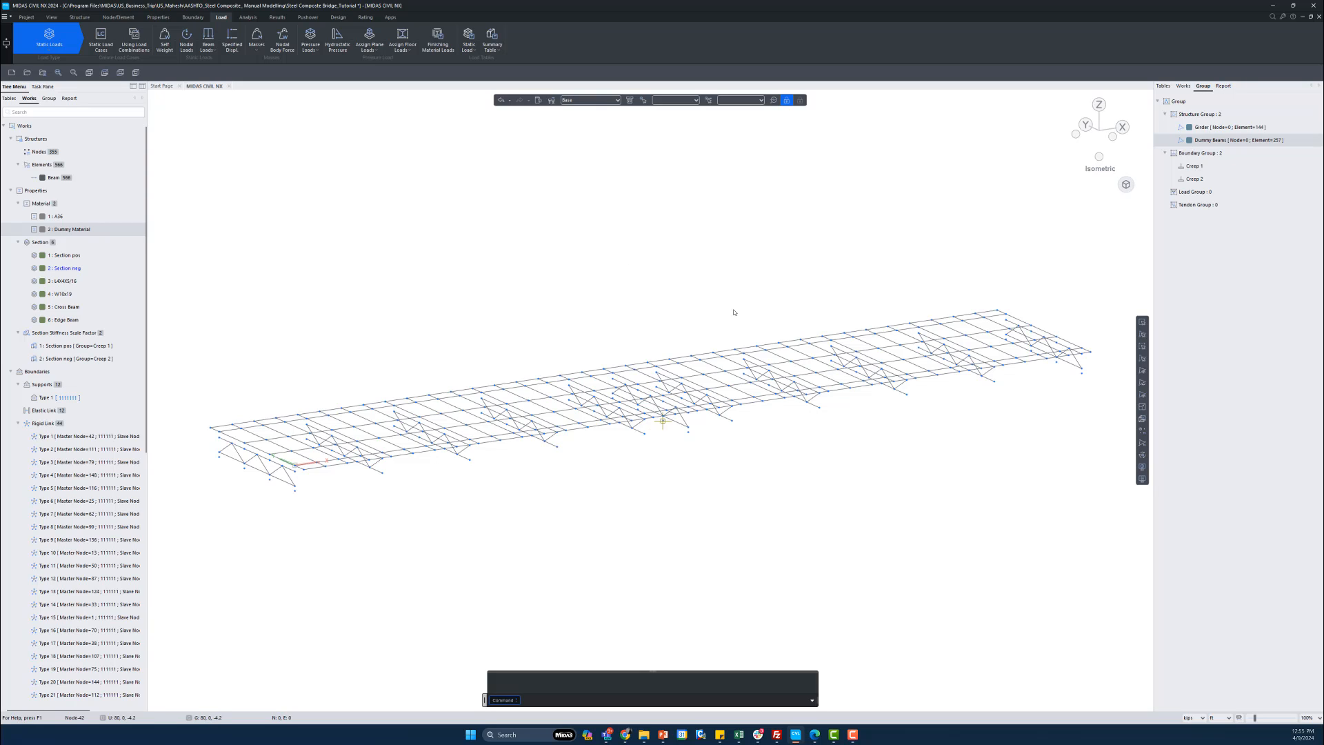
double_click(1212, 141)
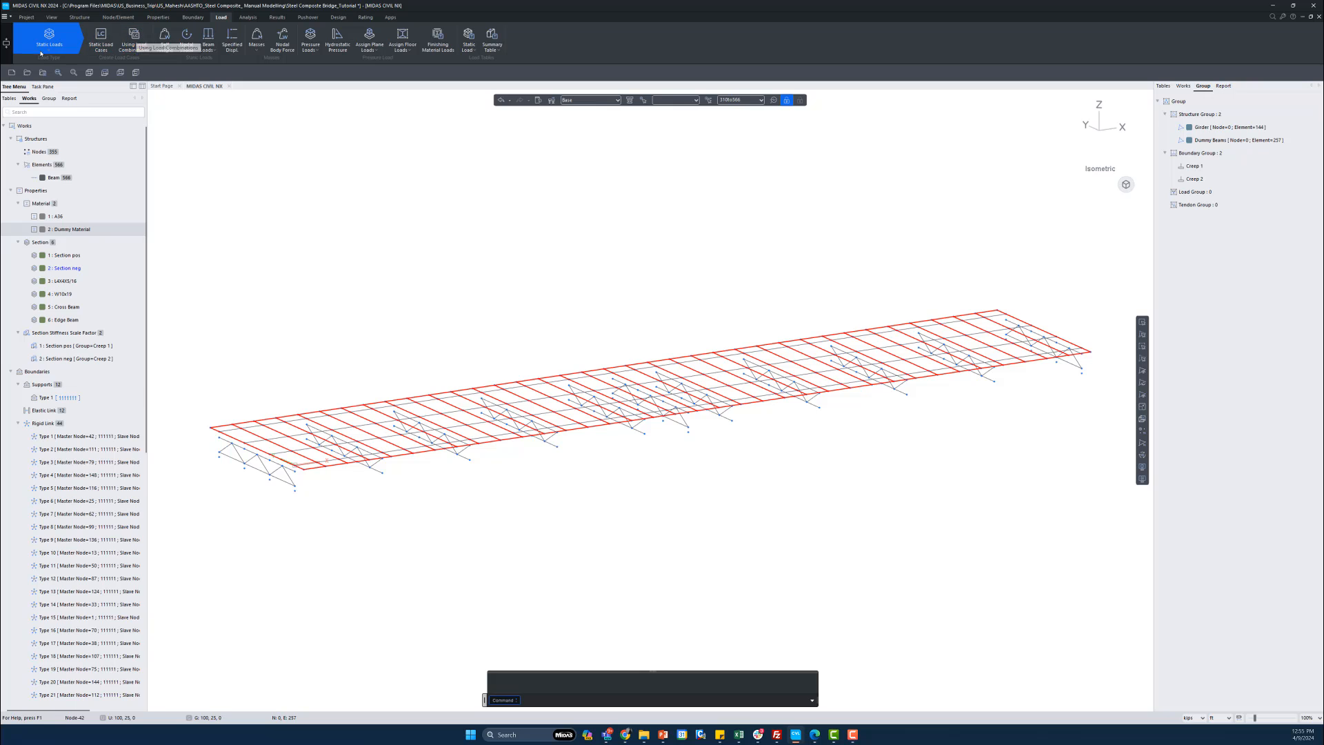
- Switch to the moving load settings and choose AASHTO LRFD as the moving load code
left_click(64, 52)
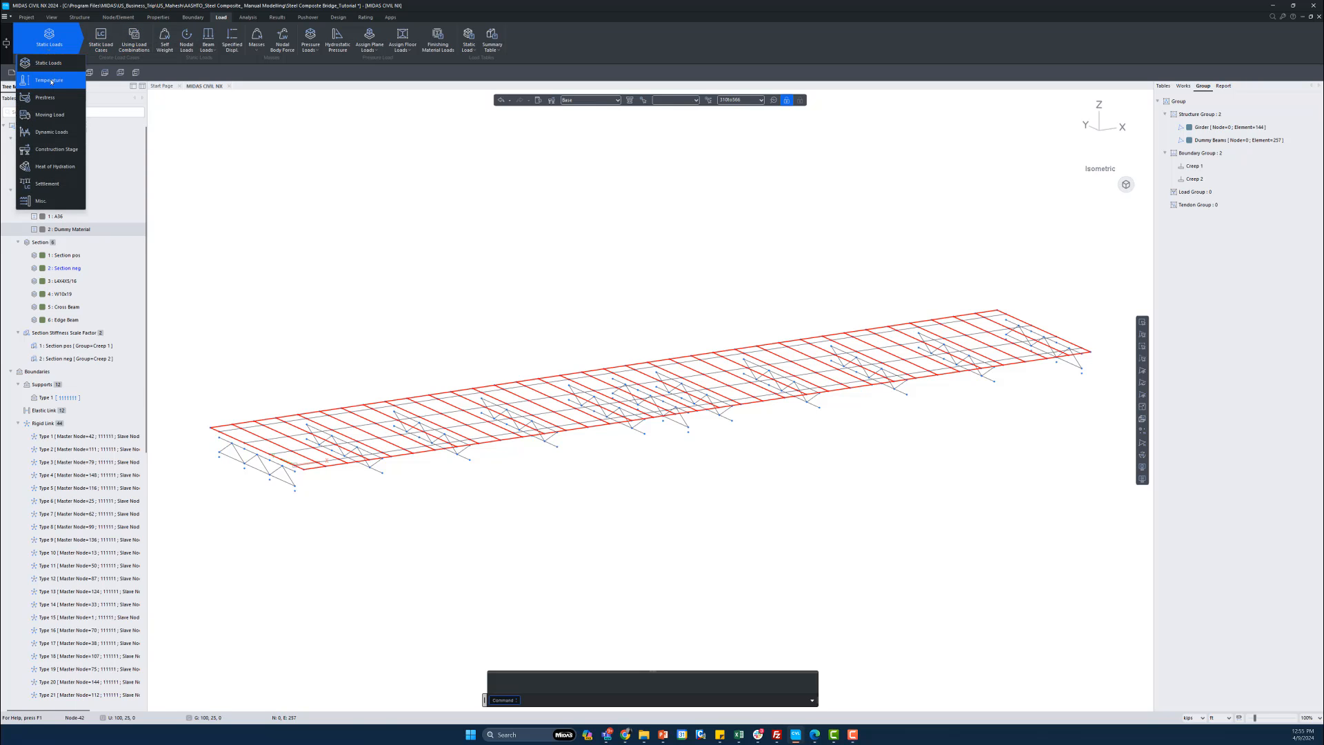
left_click(47, 121)
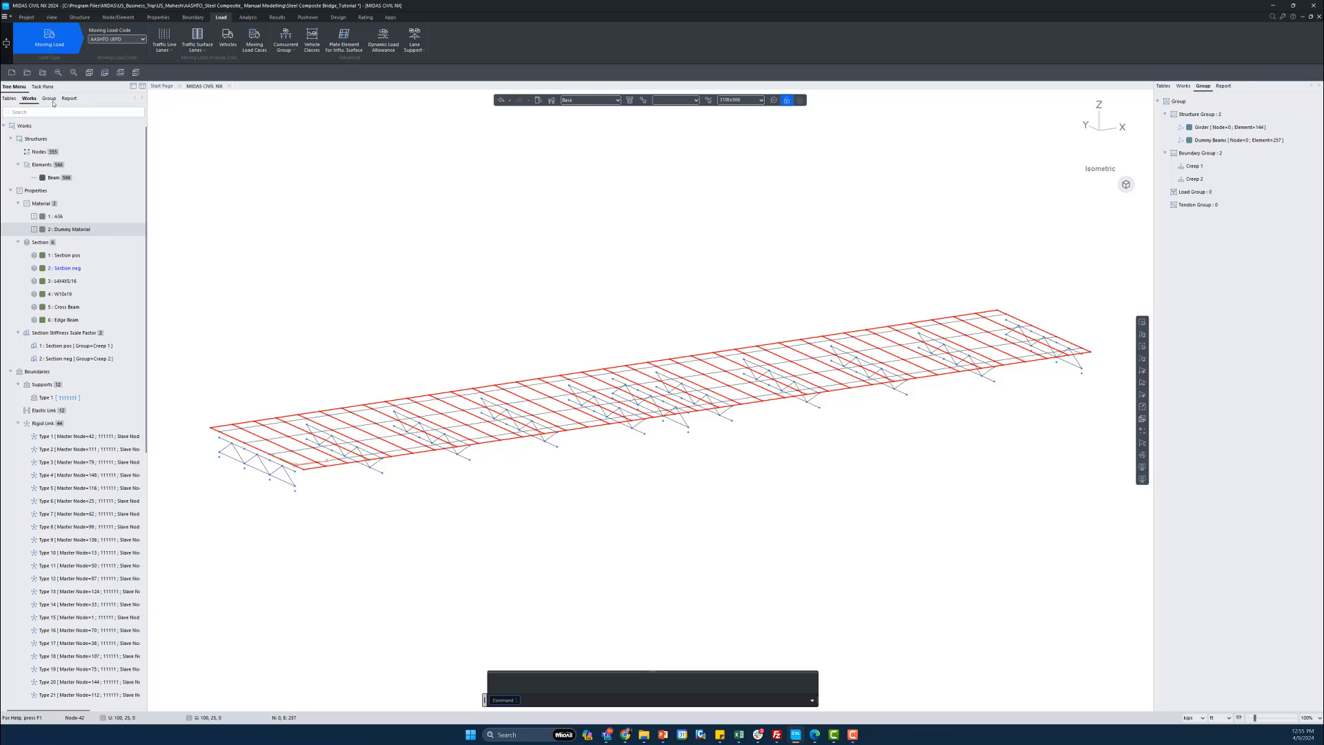
left_click(122, 40)
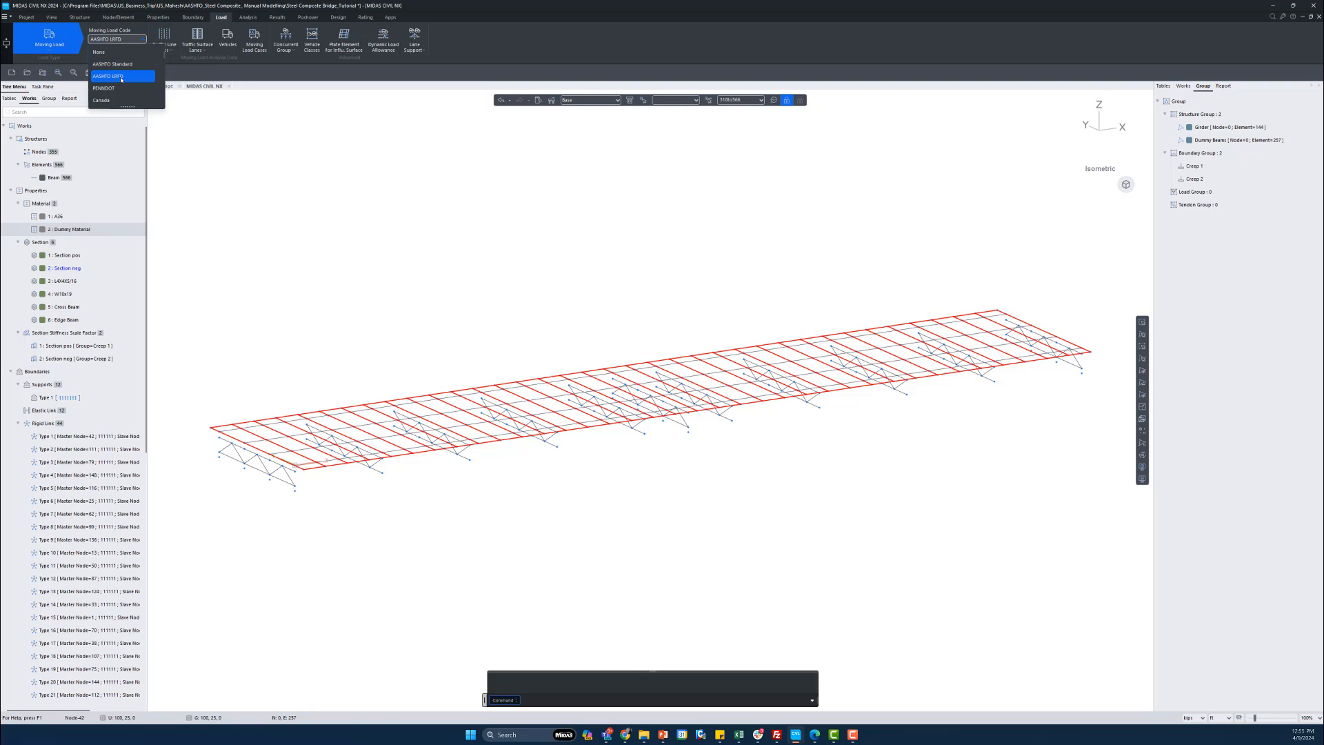
left_click(122, 77)
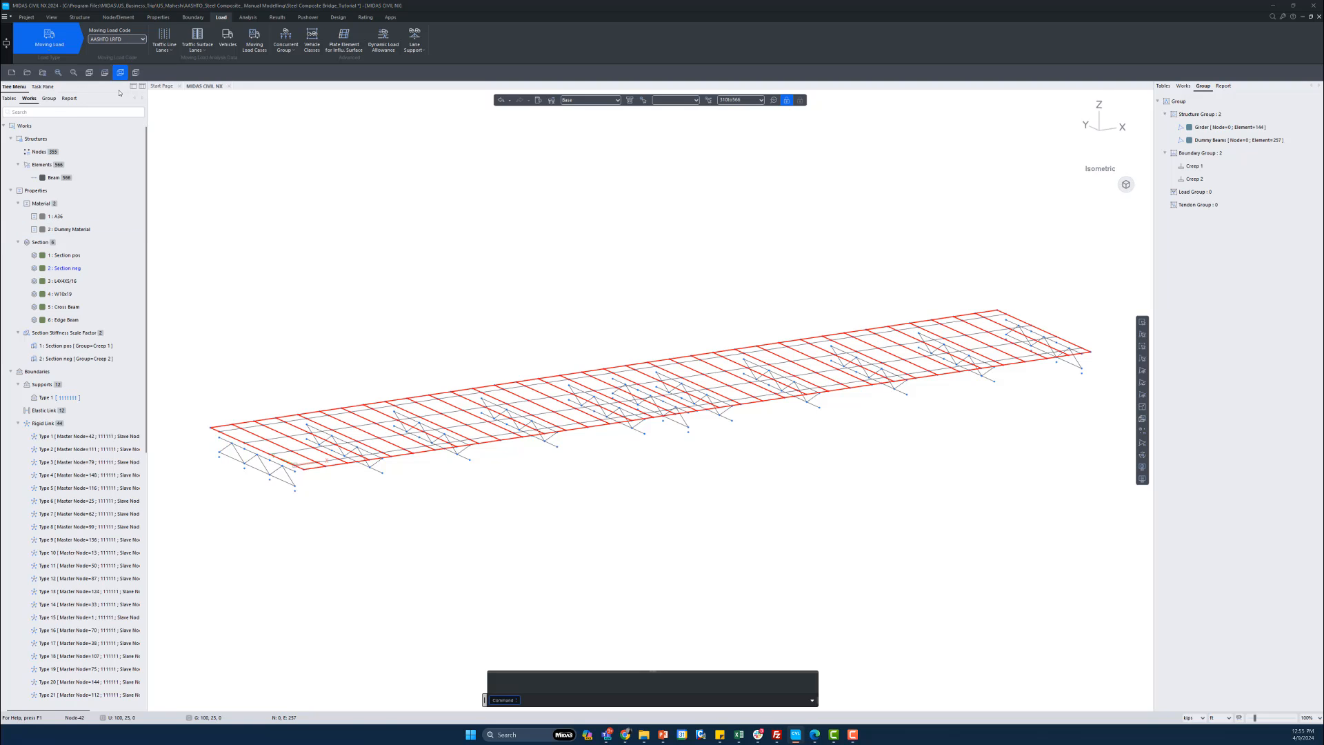
- Switch to the presentation, review the Moving Load (AASHTO LRFD) instructions on the next slide, and return to MIDAS CIVIL NX
key("alt+Tab")
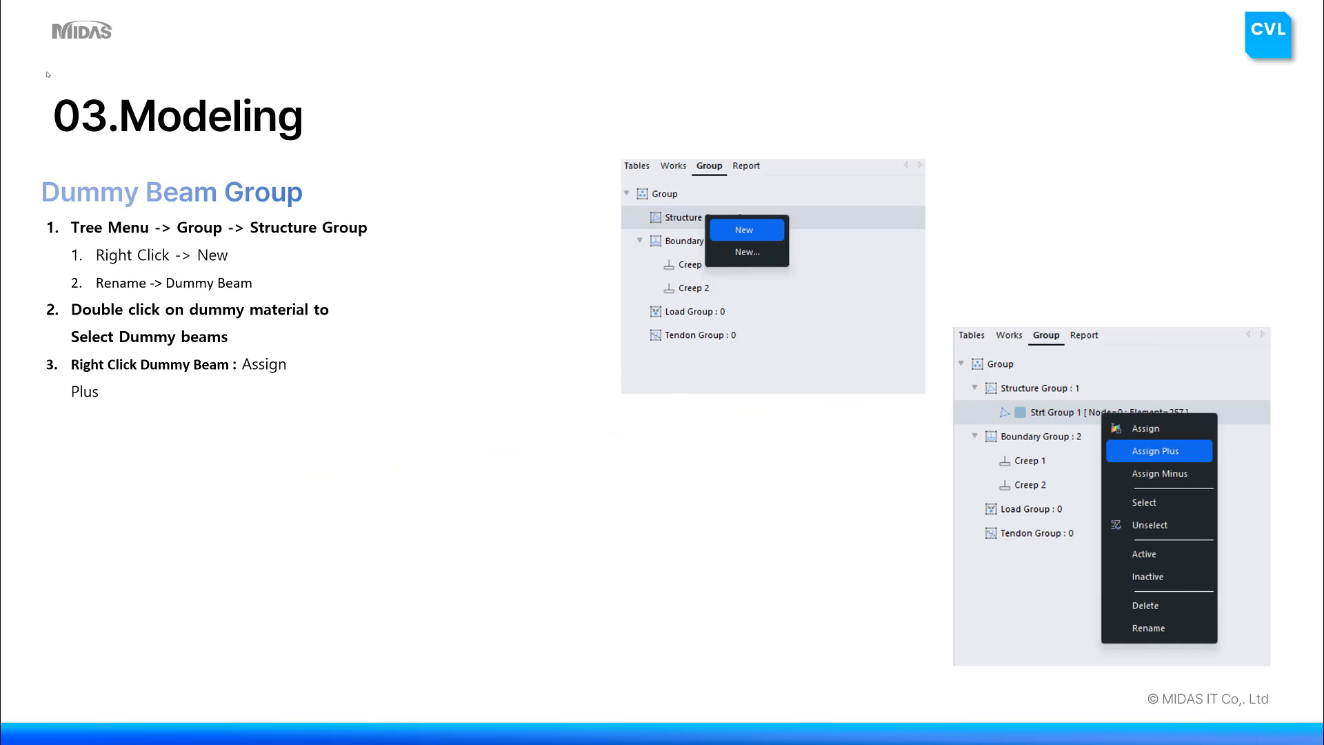
key("Right")
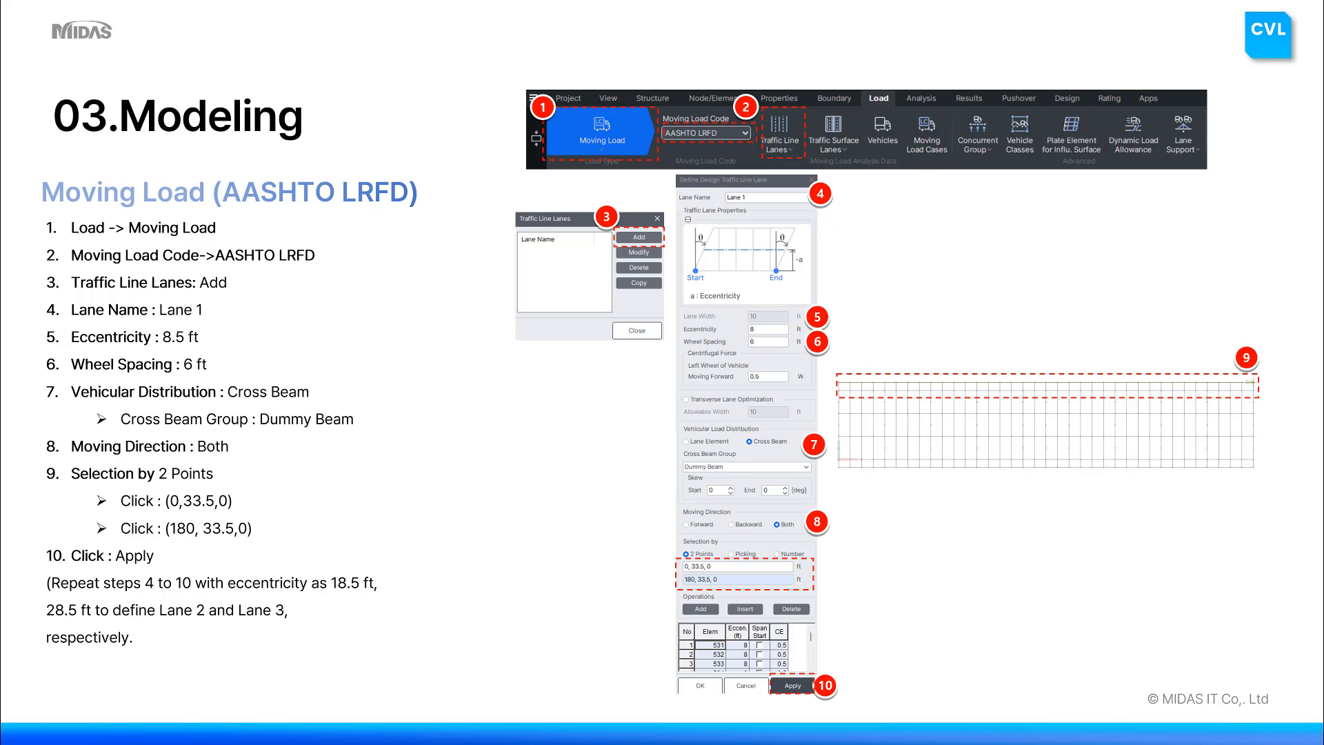
key("alt+Tab")
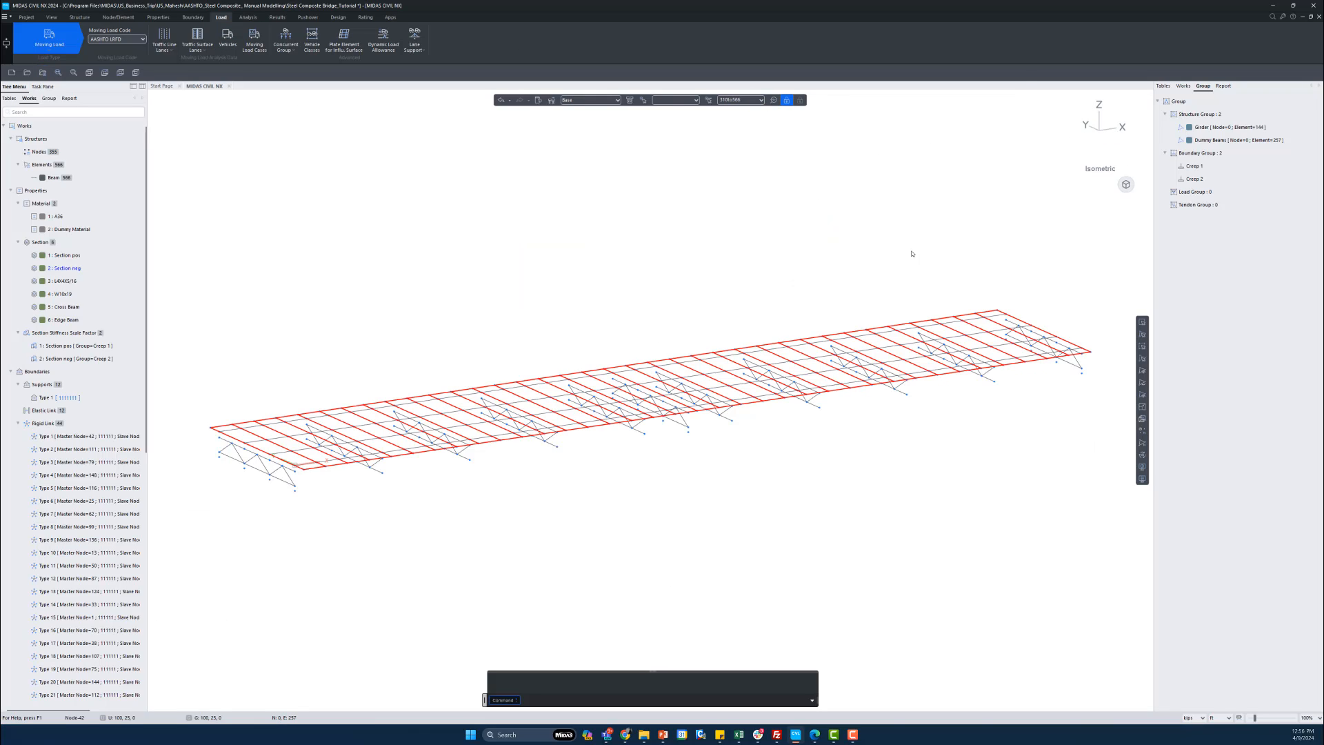
- Clear the element selection, start a new traffic line lane, and show the whole bridge deck in the top view
key("Escape")
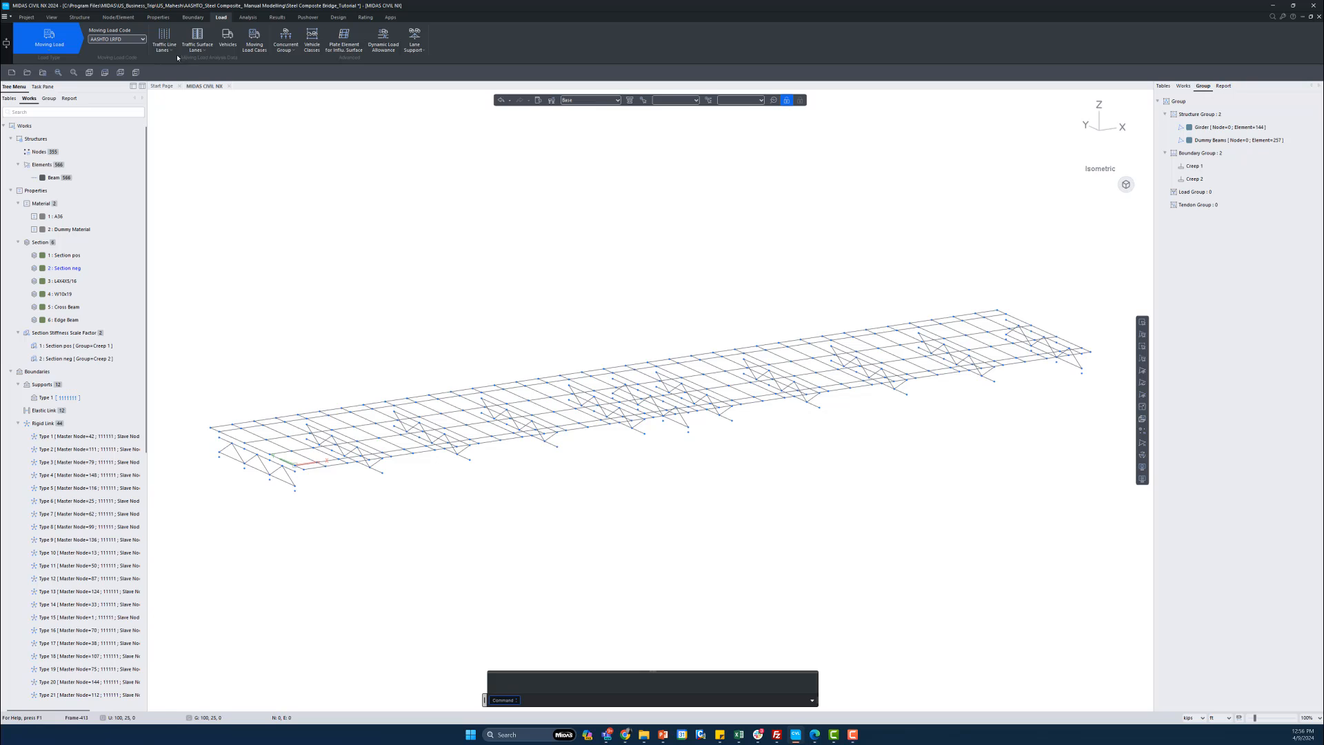
left_click(165, 48)
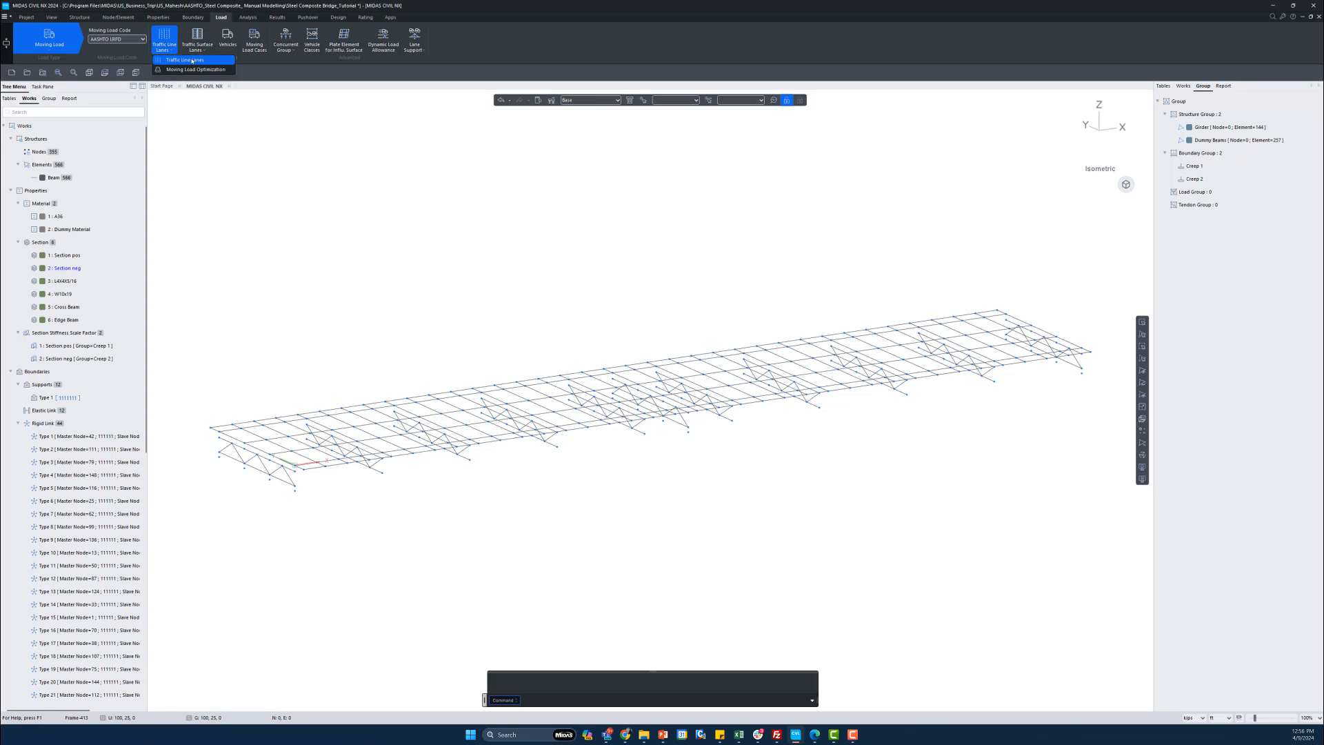
left_click(193, 60)
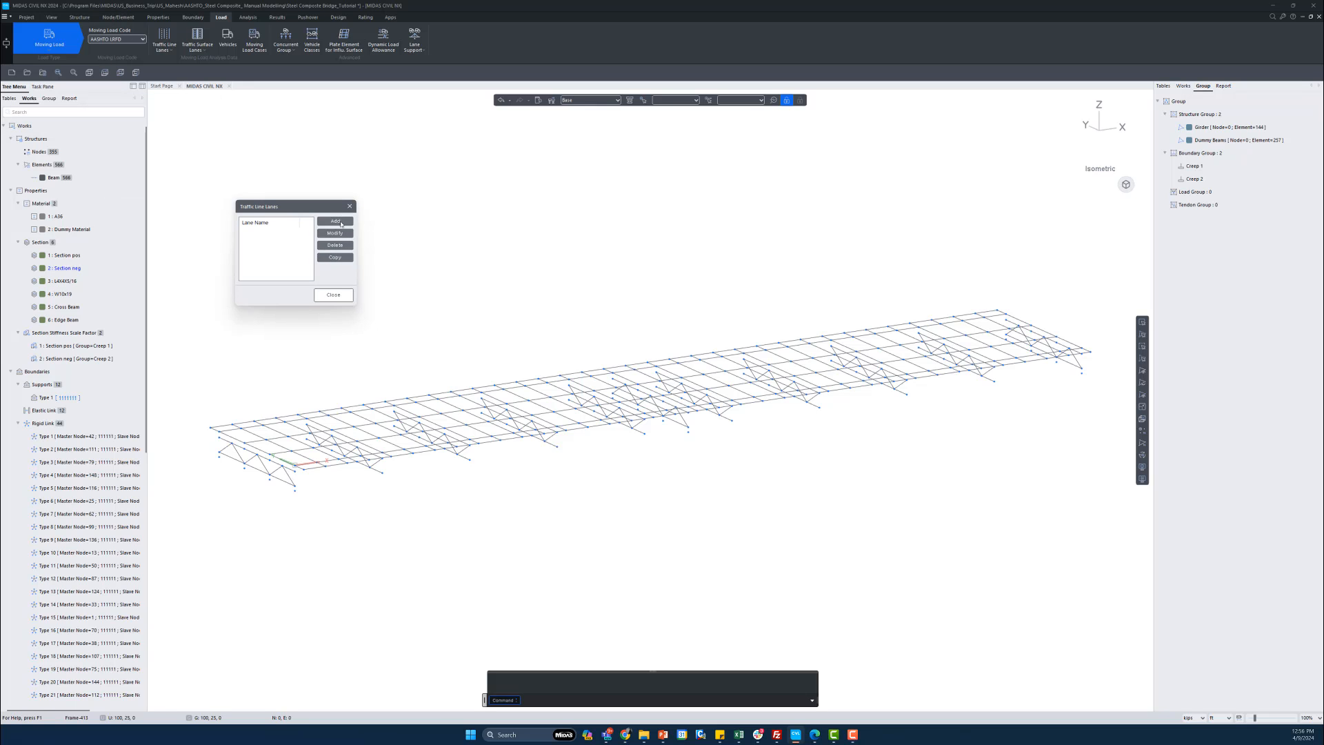
left_click(341, 221)
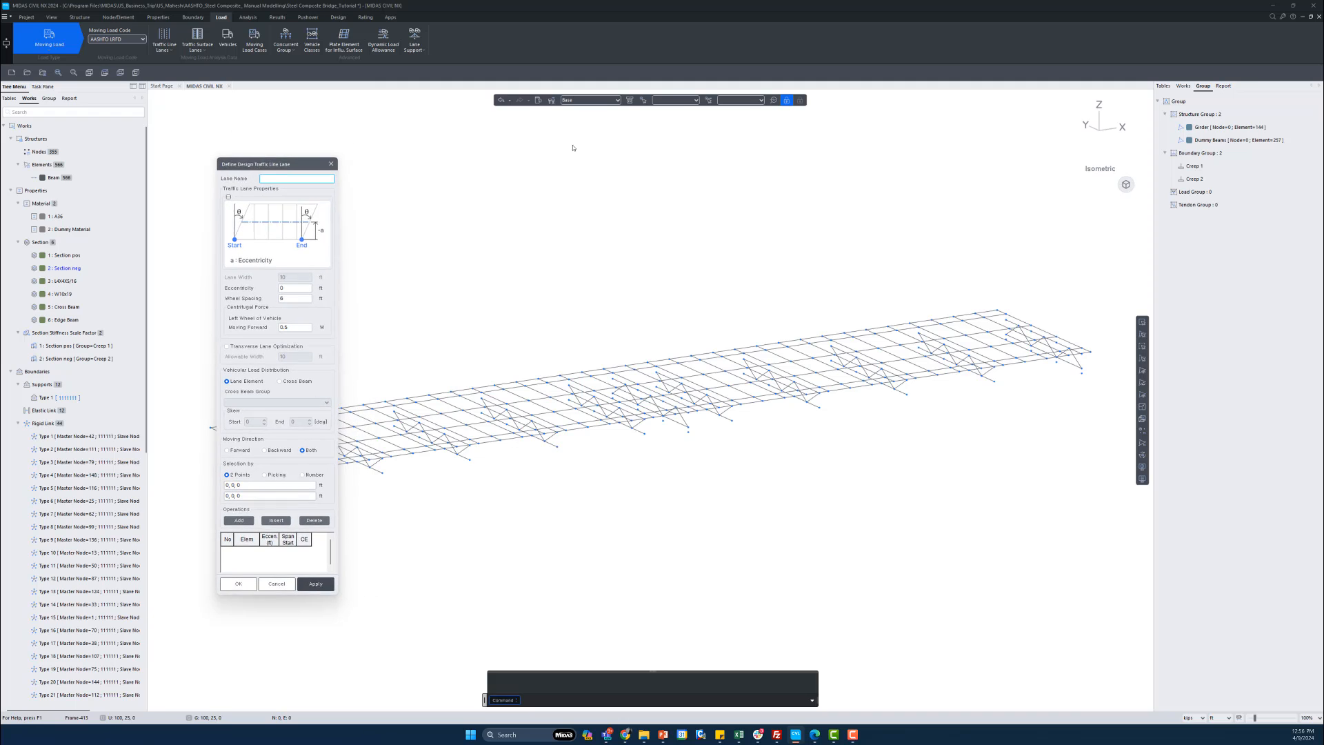
left_click(1101, 105)
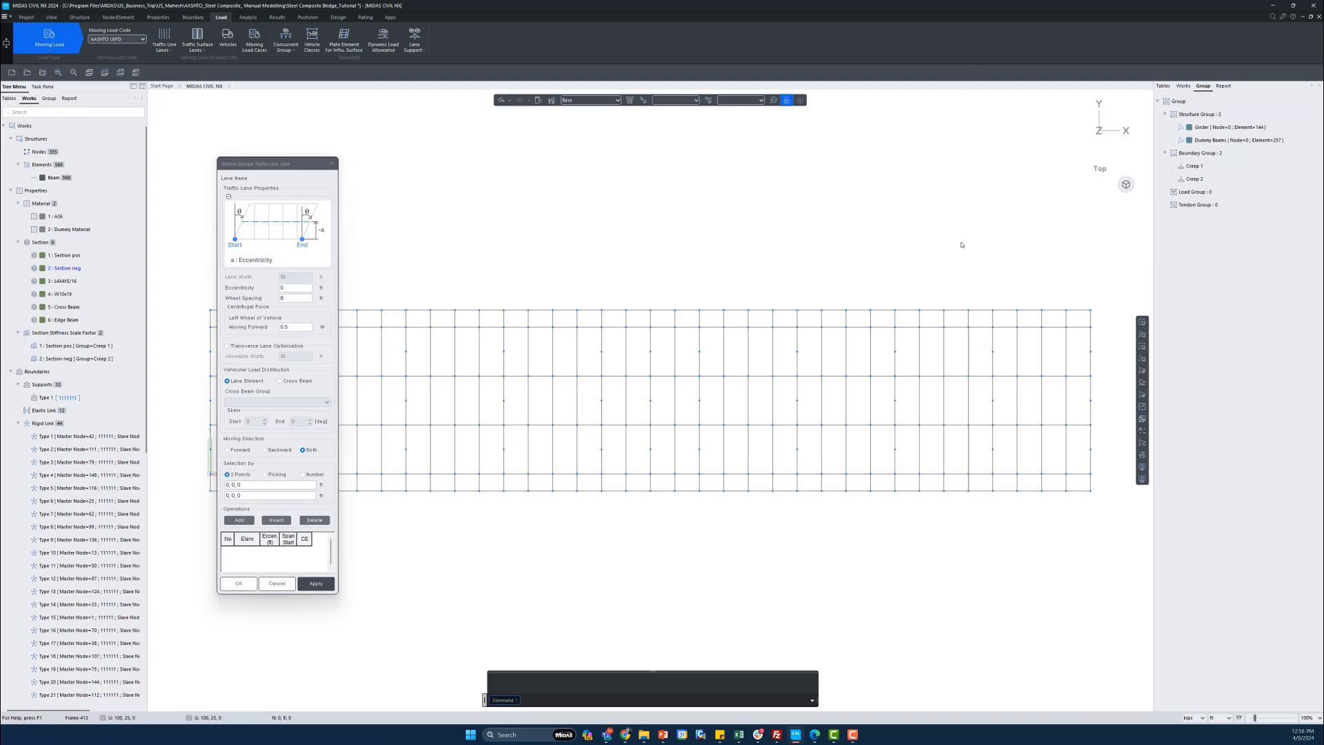
middle_click_drag(769, 565, 794, 586)
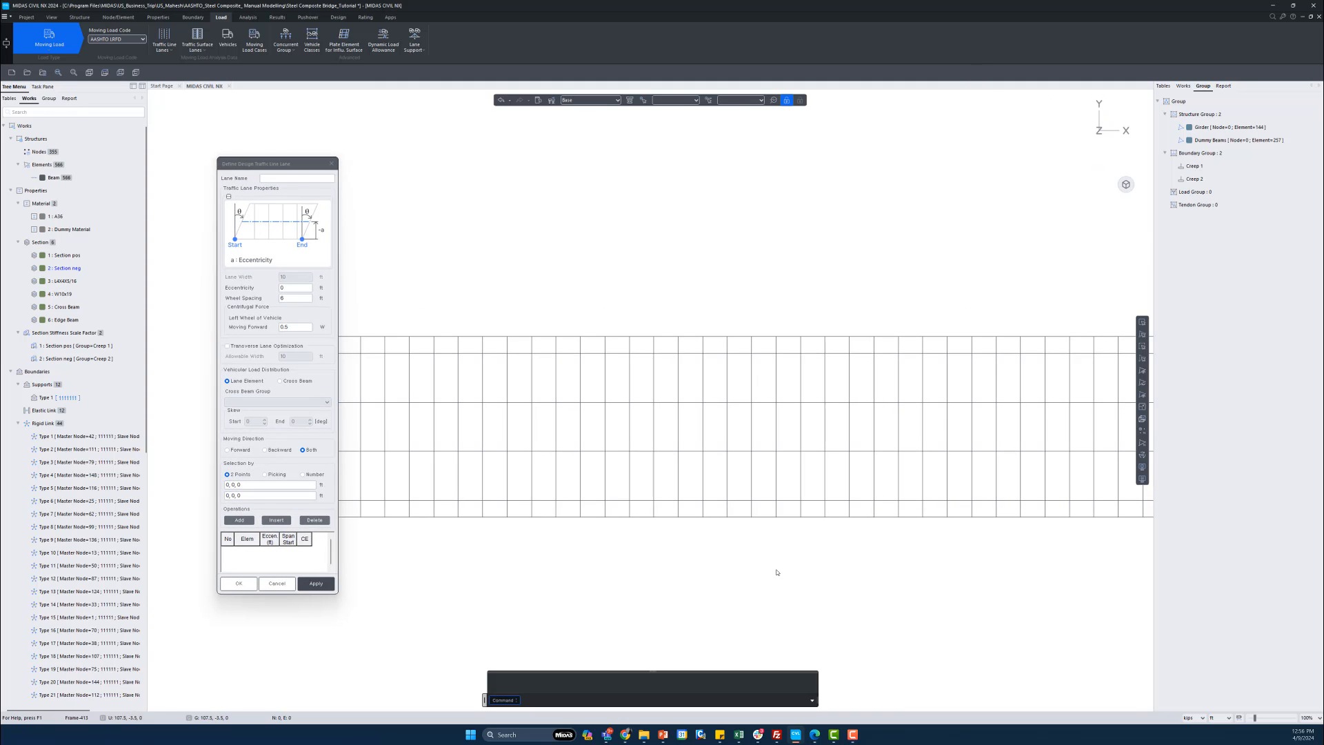
scroll(774, 571, "down", 1)
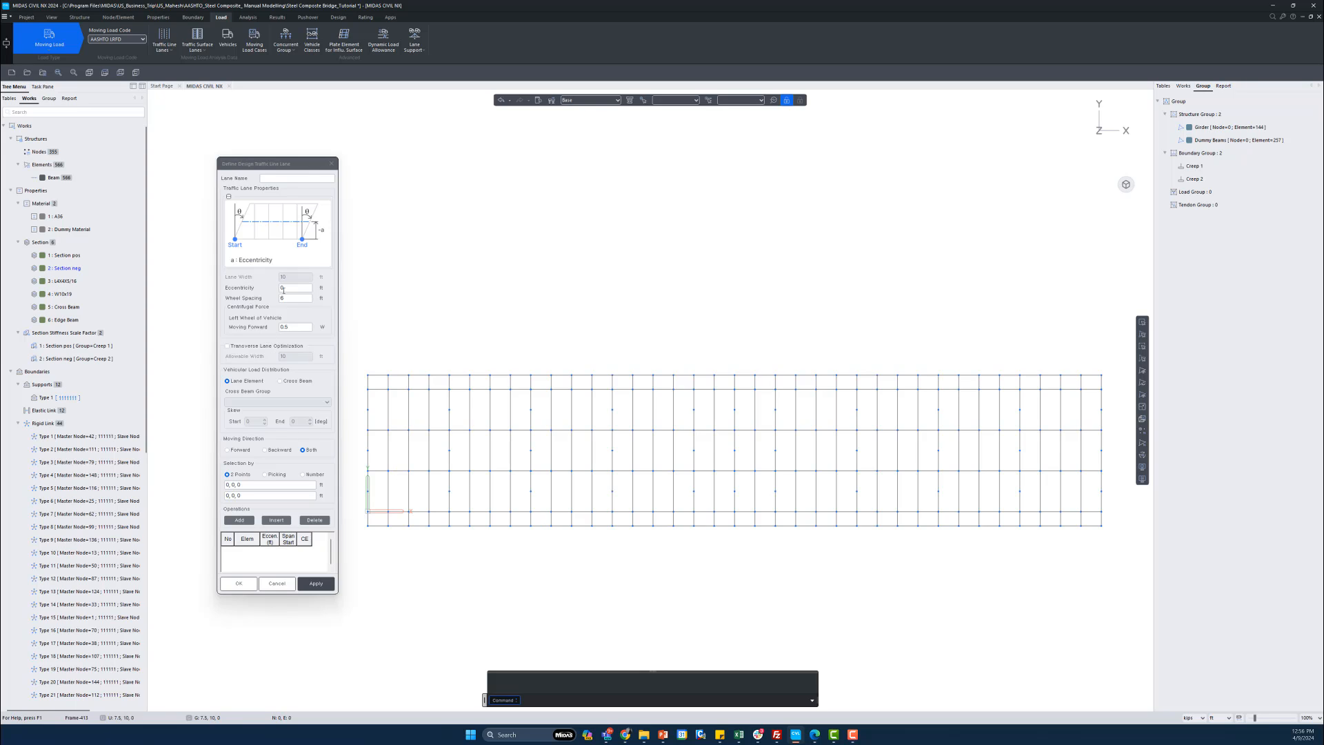
- Name the traffic lane Lane 1, set its eccentricity to 8.5 ft, and distribute vehicular load by cross beam using the Dummy Beams group
left_click(276, 179)
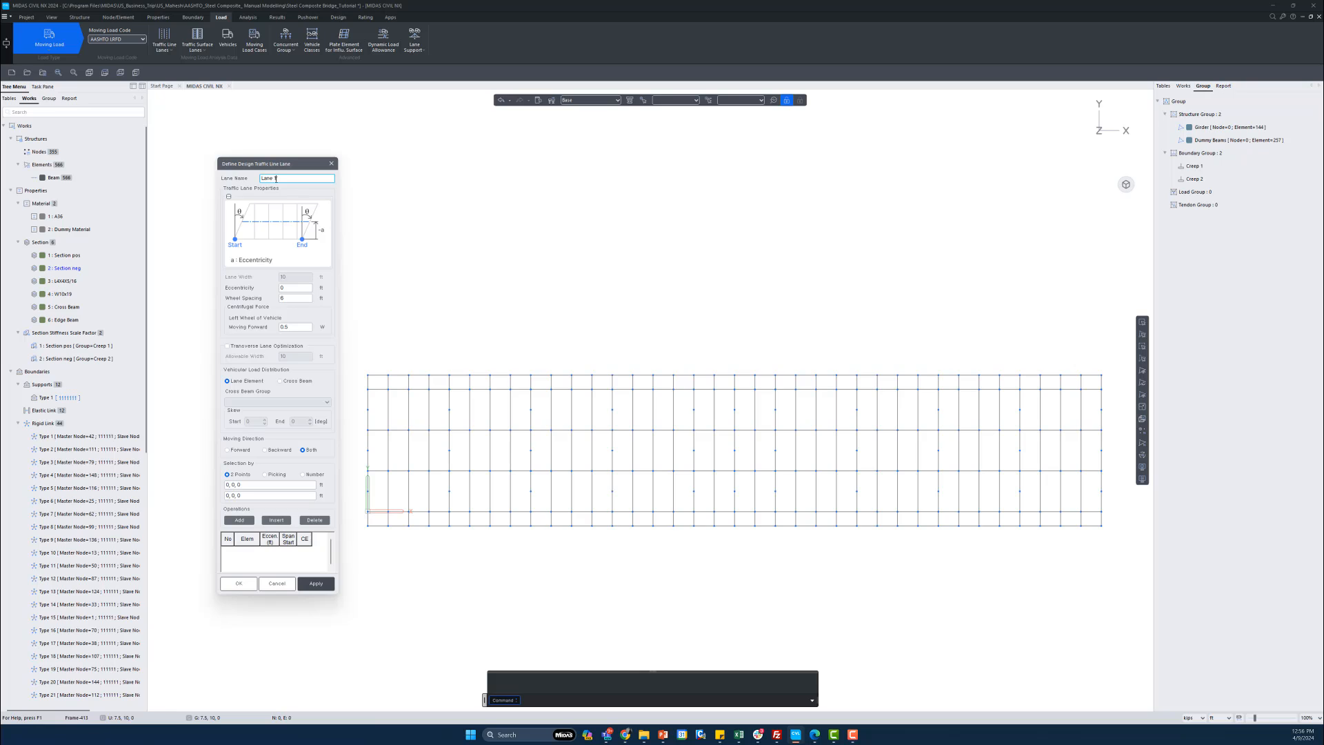
double_click(287, 289)
type("8.5")
left_click(280, 382)
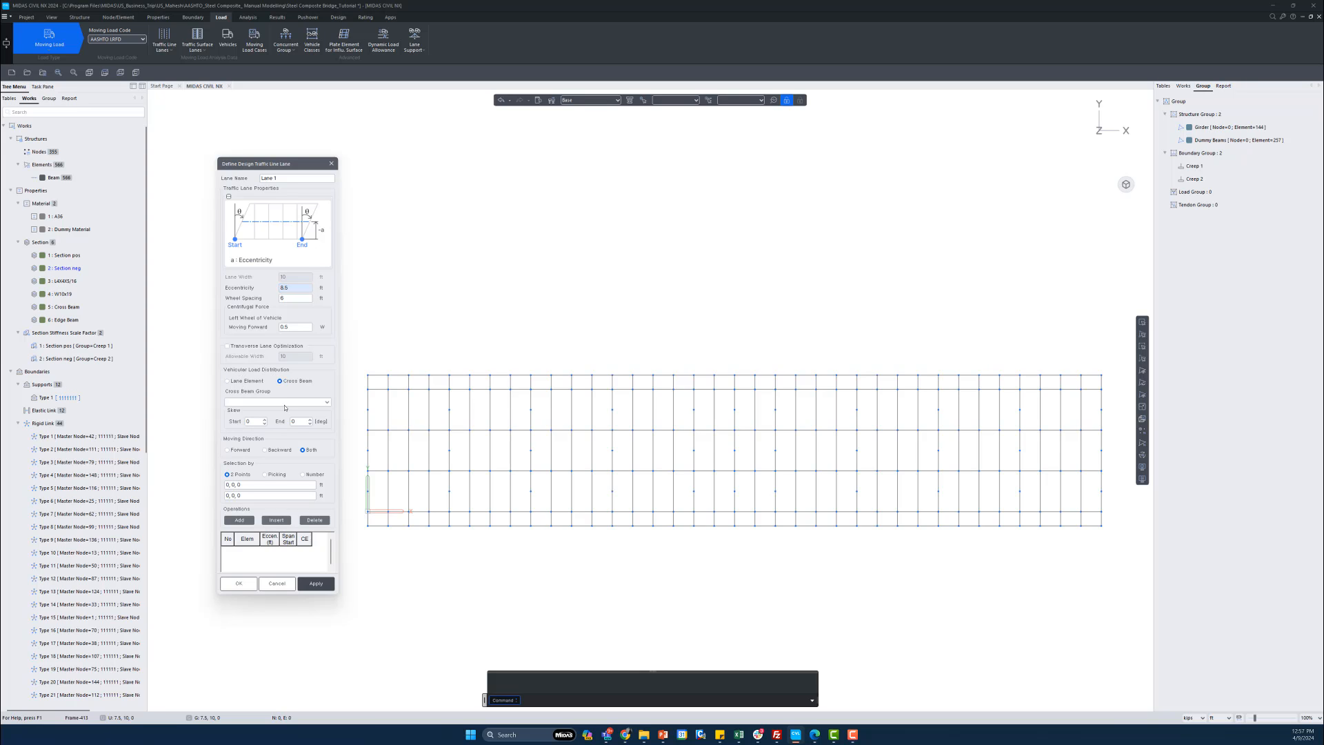
left_click(241, 400)
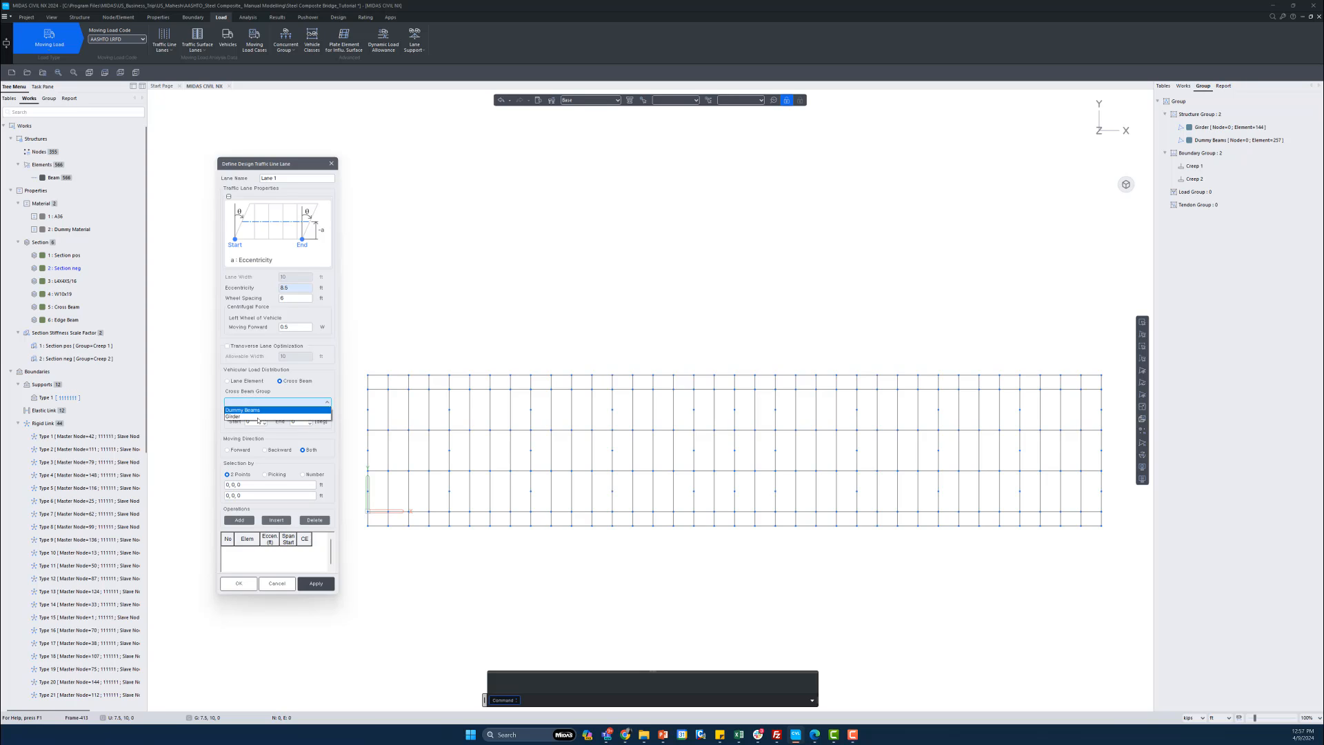
left_click(252, 411)
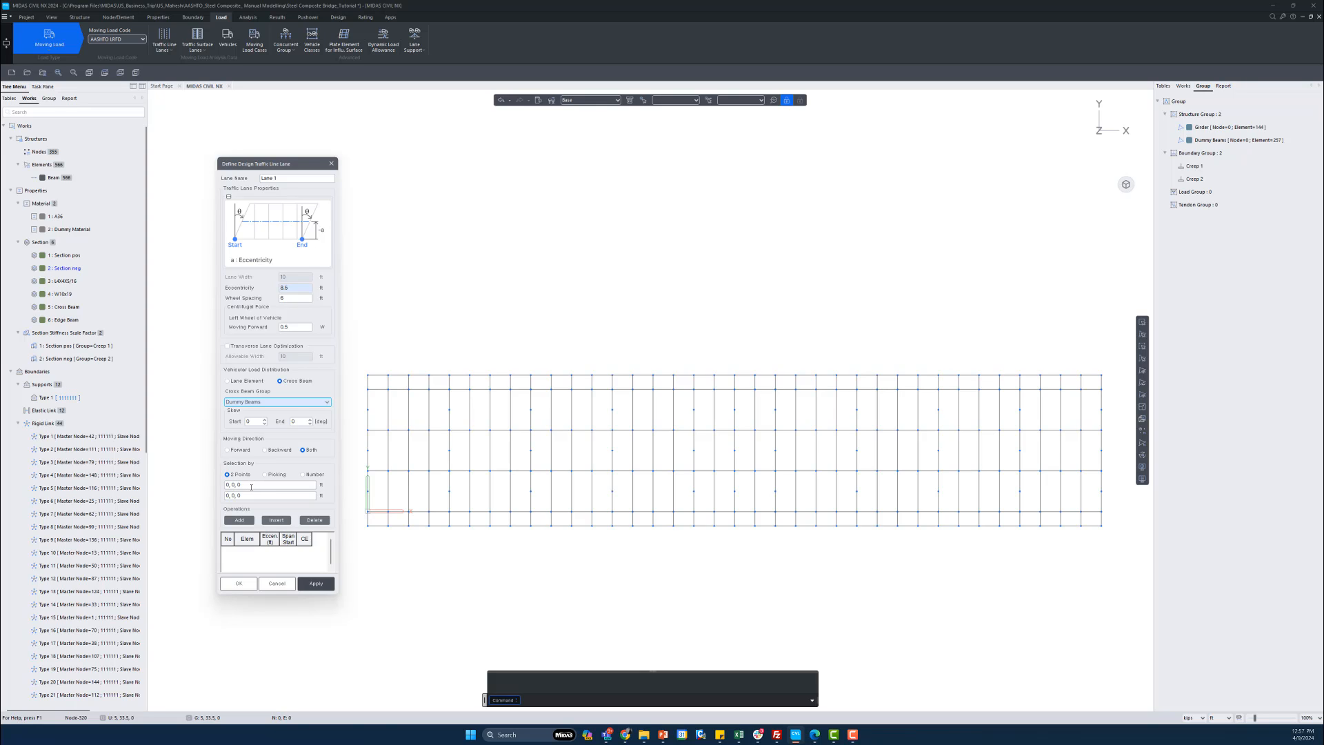
- Define Lane 1 by two points along the deck's upper edge, from 0, 33.5, 0 to 180, 33.5, 0, and save it
left_click(251, 487)
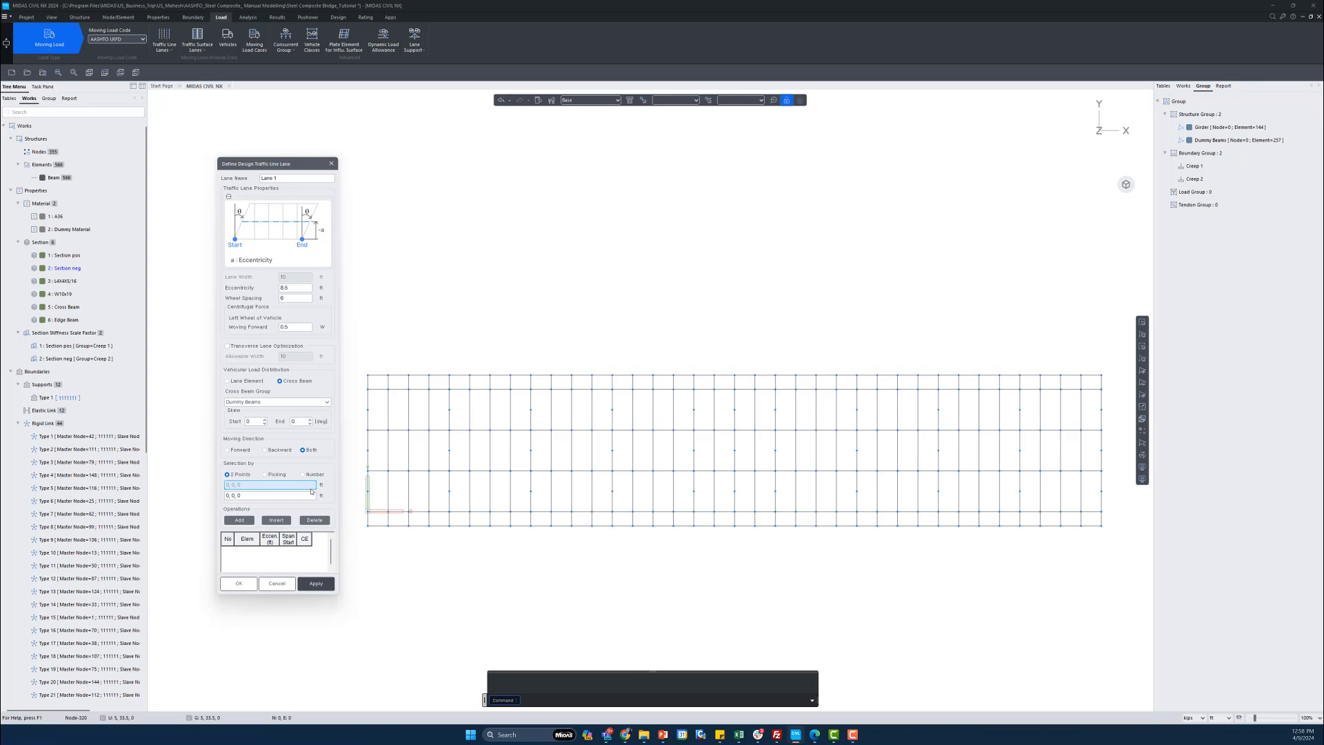
left_click(368, 376)
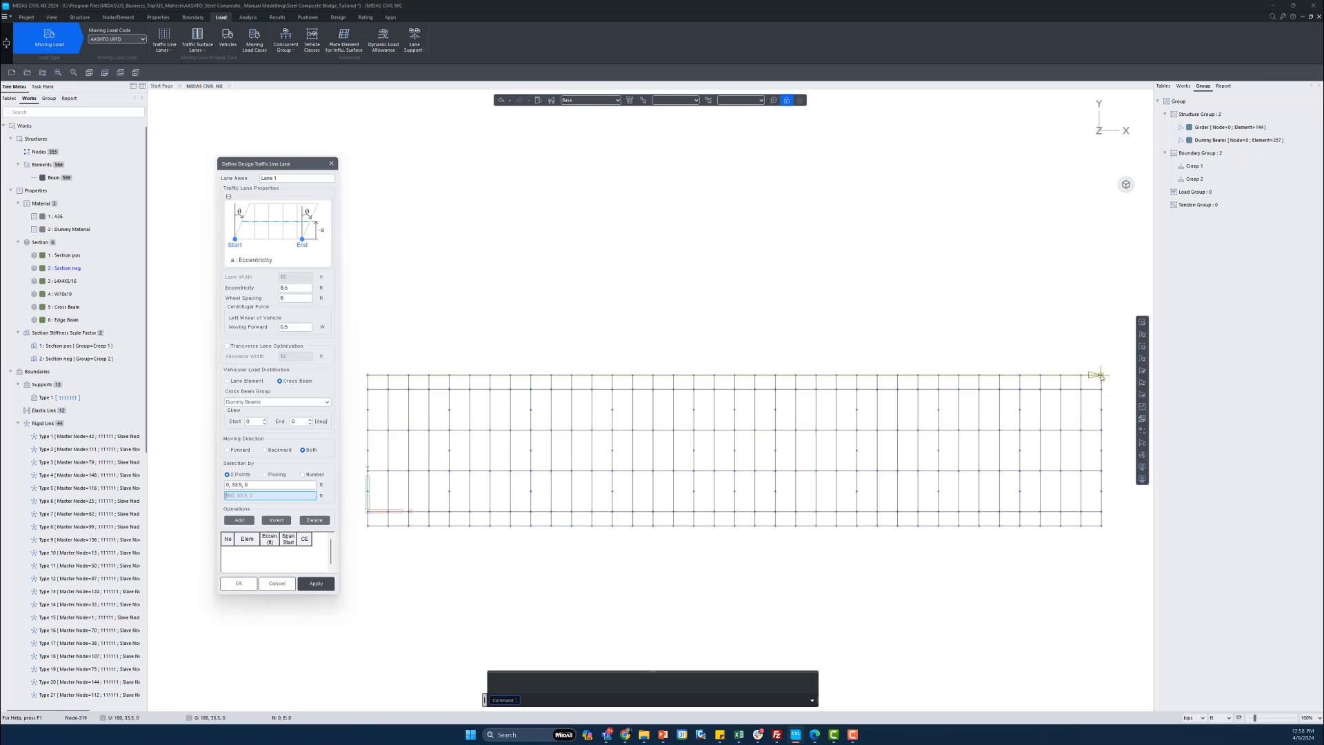
left_click(1102, 376)
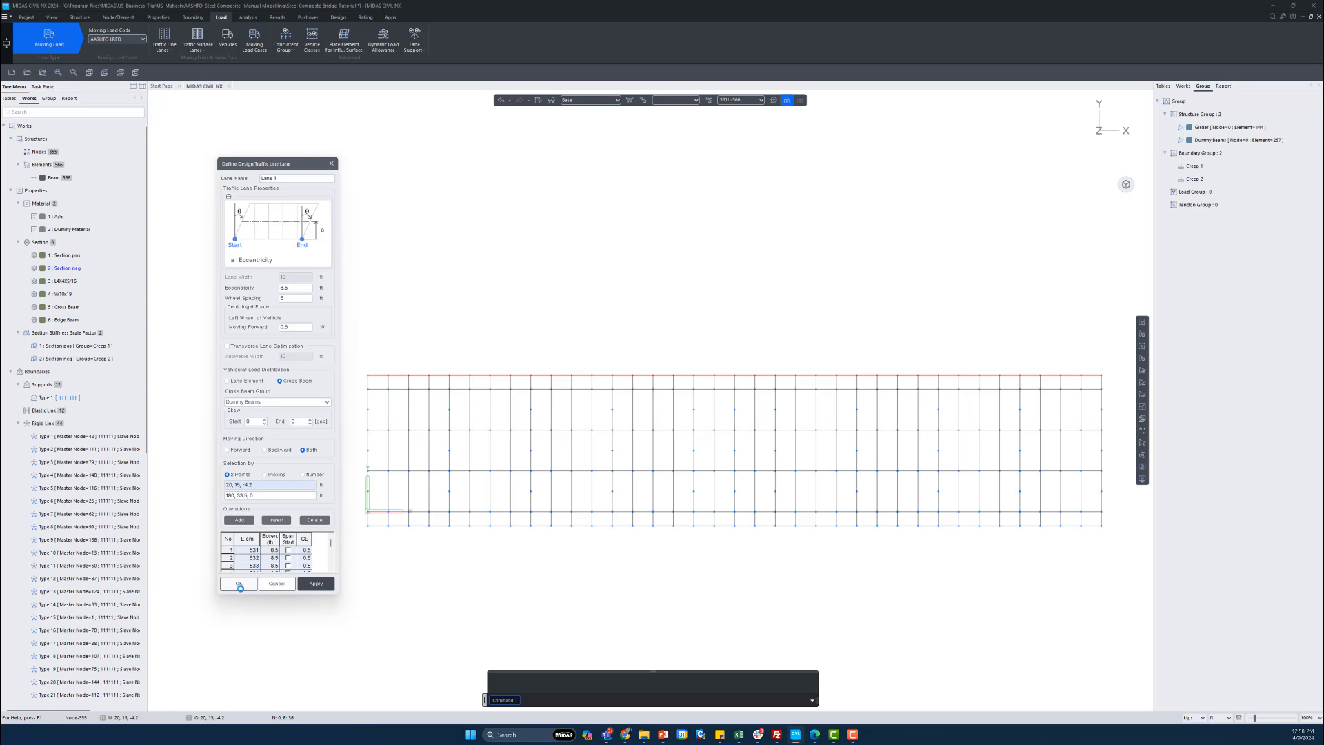
left_click(241, 584)
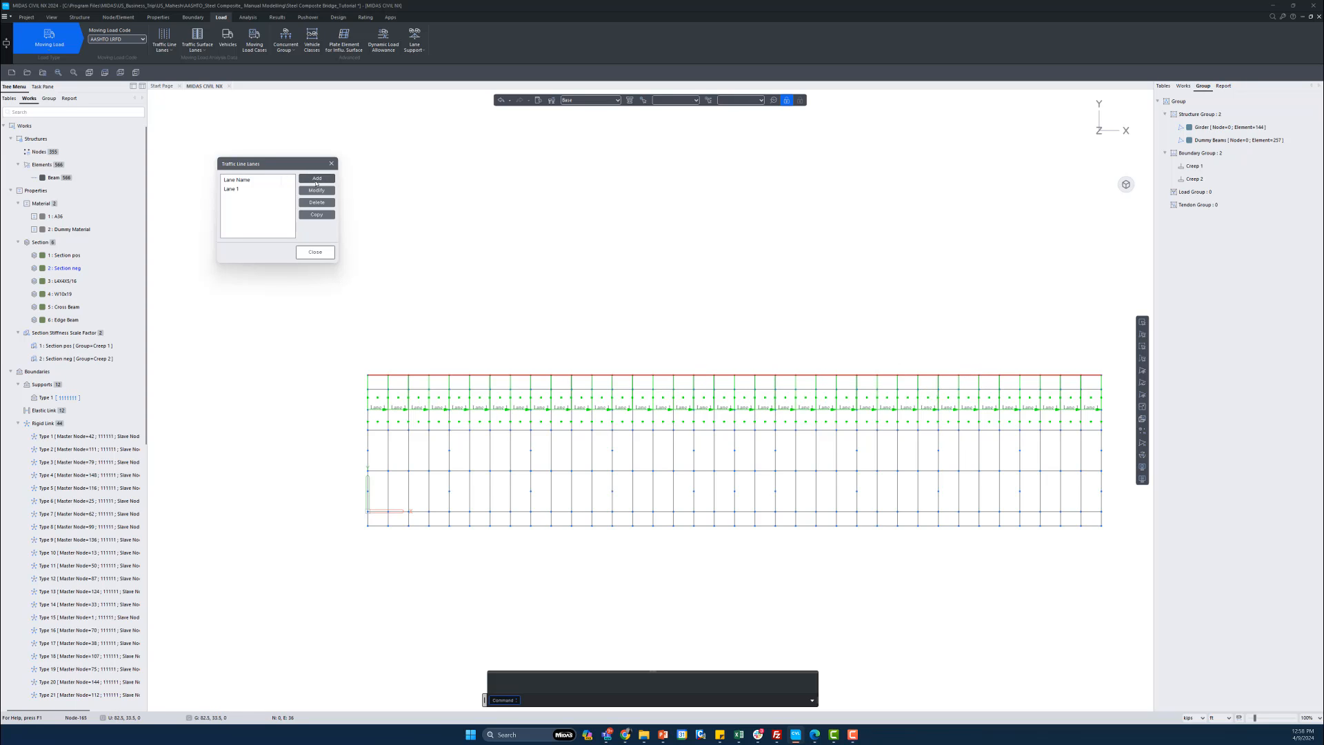
- Add a traffic lane named Lane 2 with 18.5 ft eccentricity and cross beam load distribution through the Dummy Beams group
left_click(317, 180)
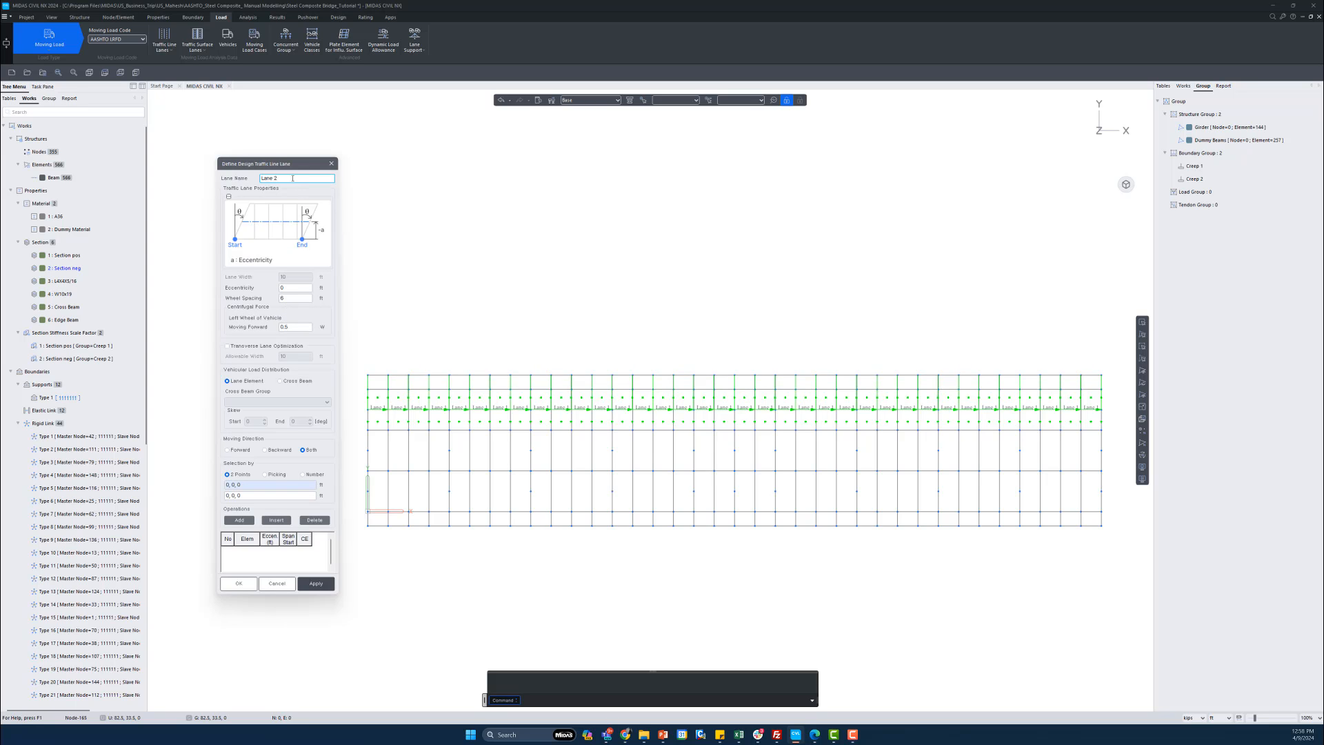
double_click(292, 288)
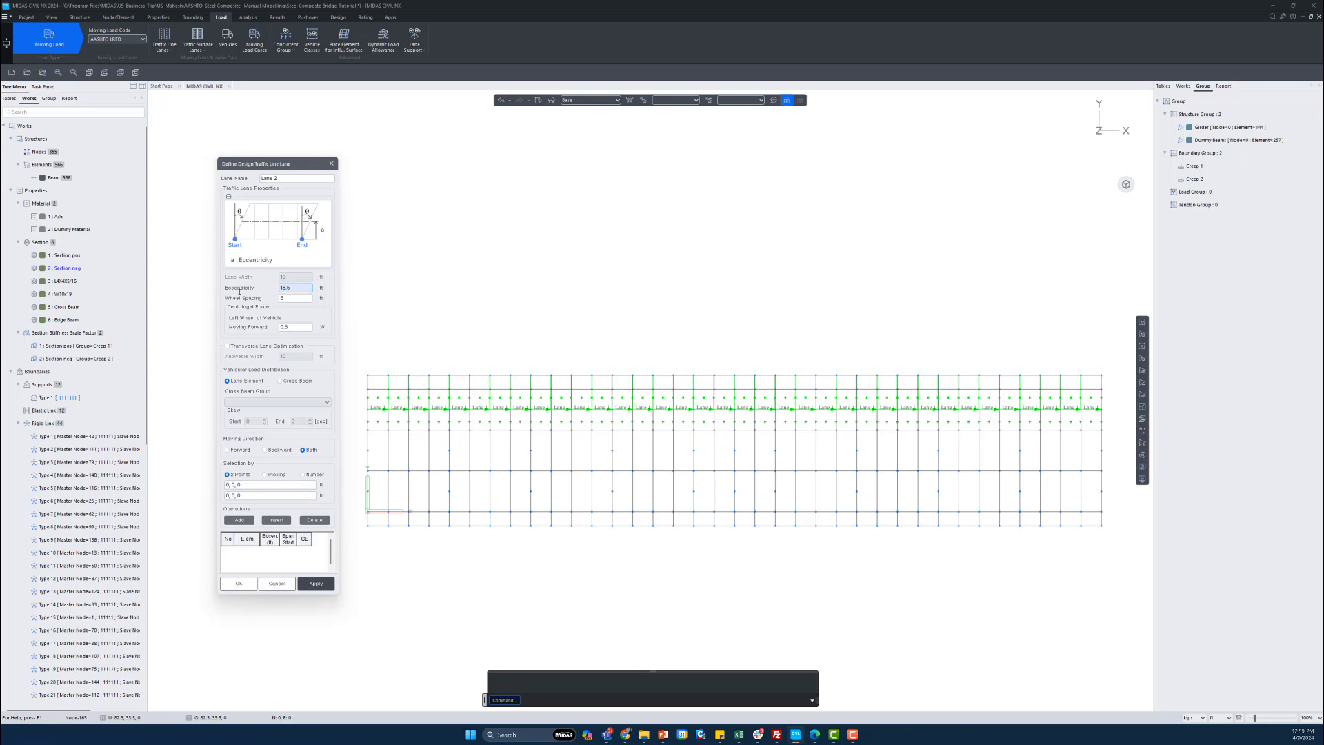
left_click(281, 382)
left_click(289, 403)
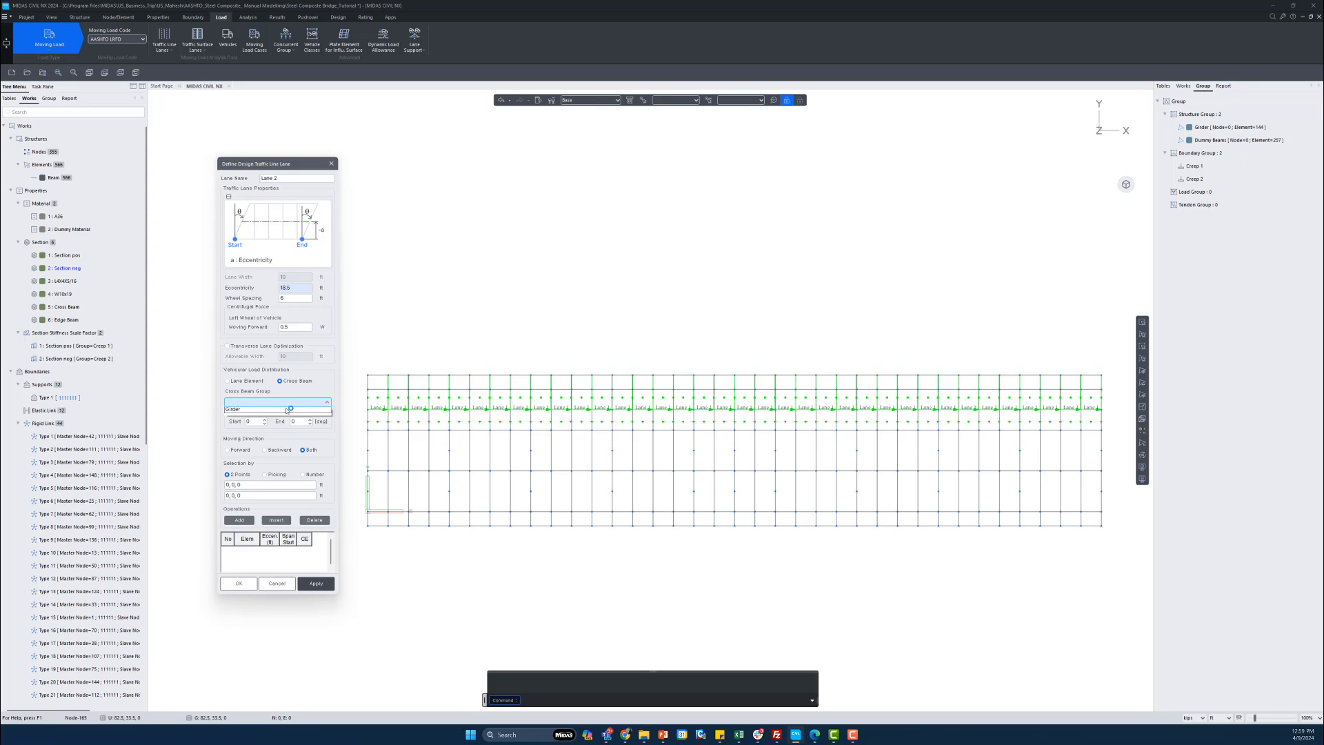
left_click(272, 418)
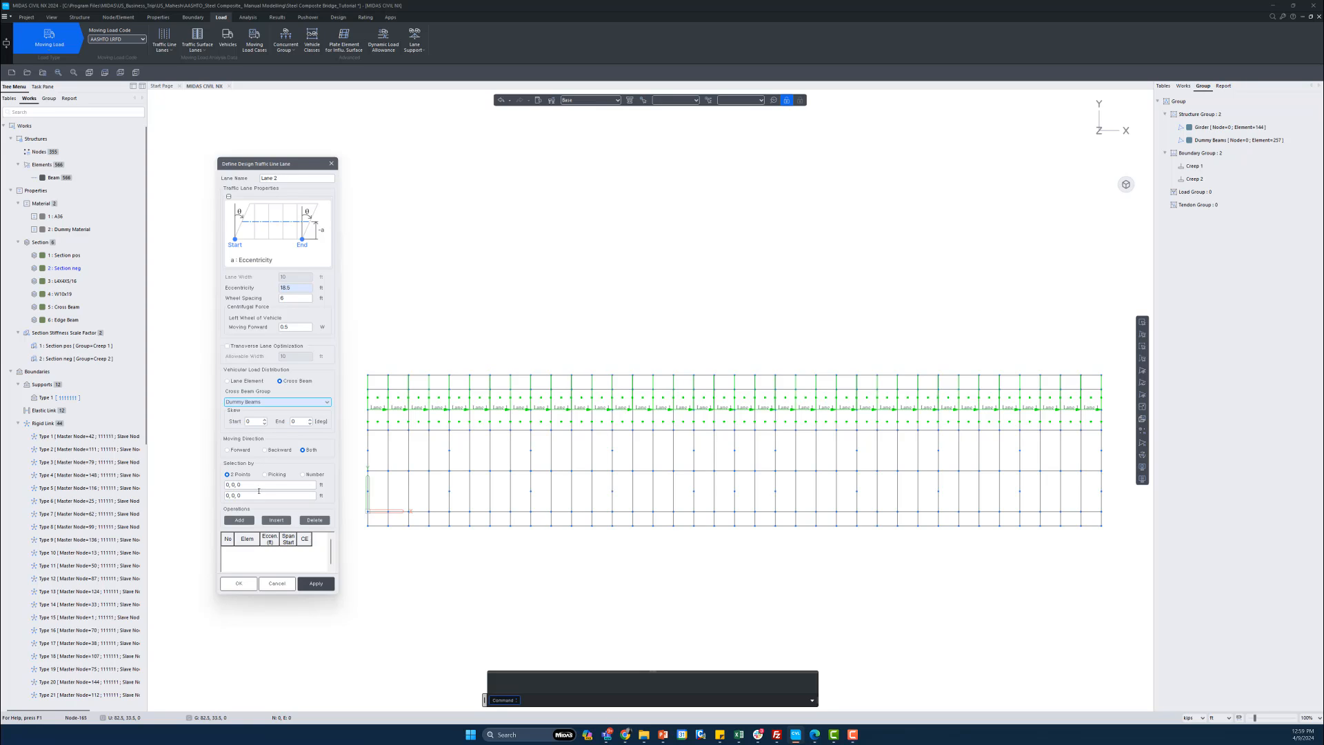
- Run Lane 2 between the two end nodes of the deck's upper edge, apply it, and check the lanes in the Works tree
left_click(258, 487)
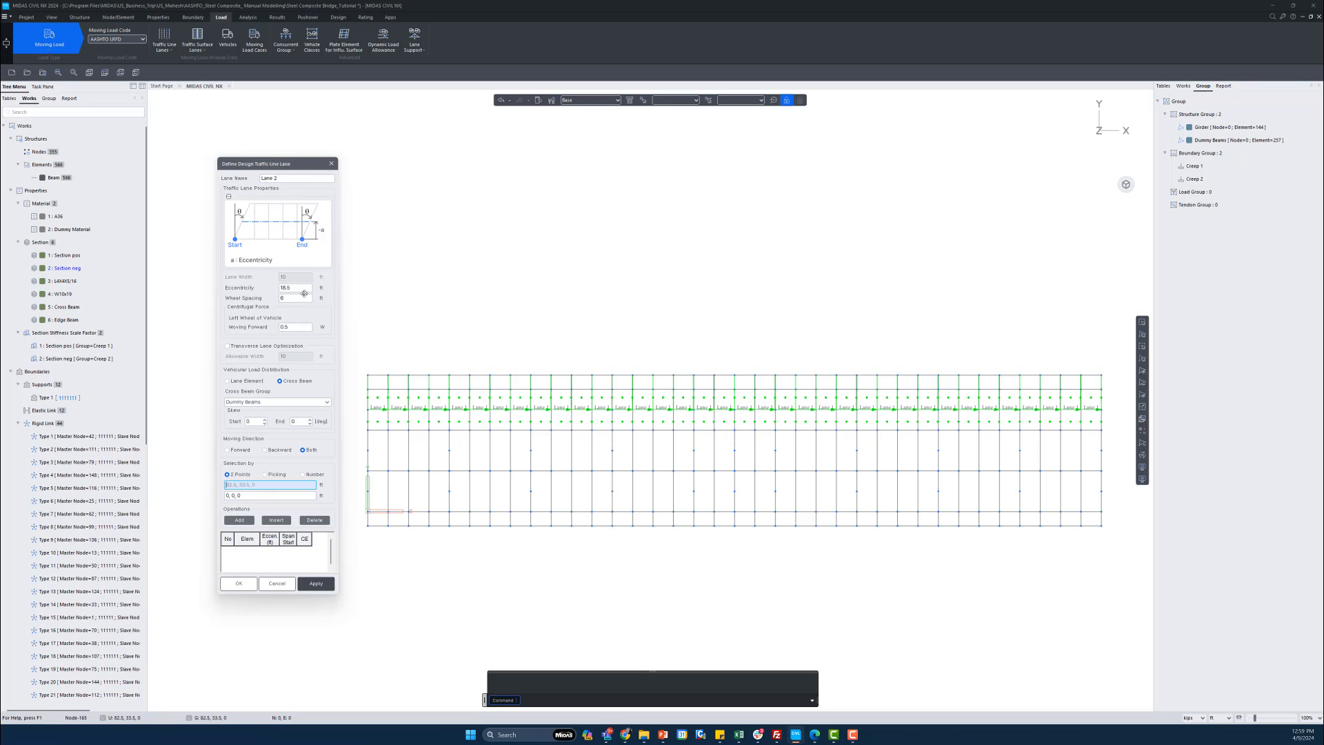
left_click(367, 375)
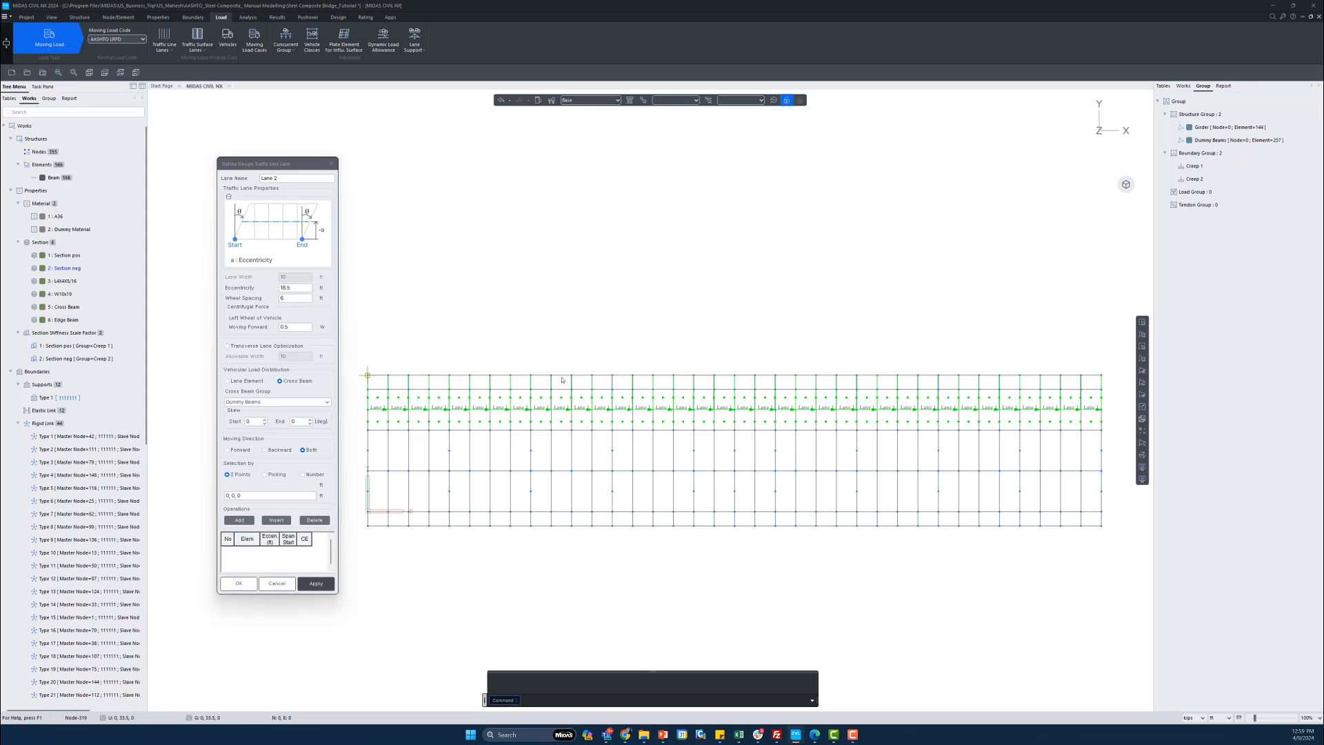
left_click(1102, 376)
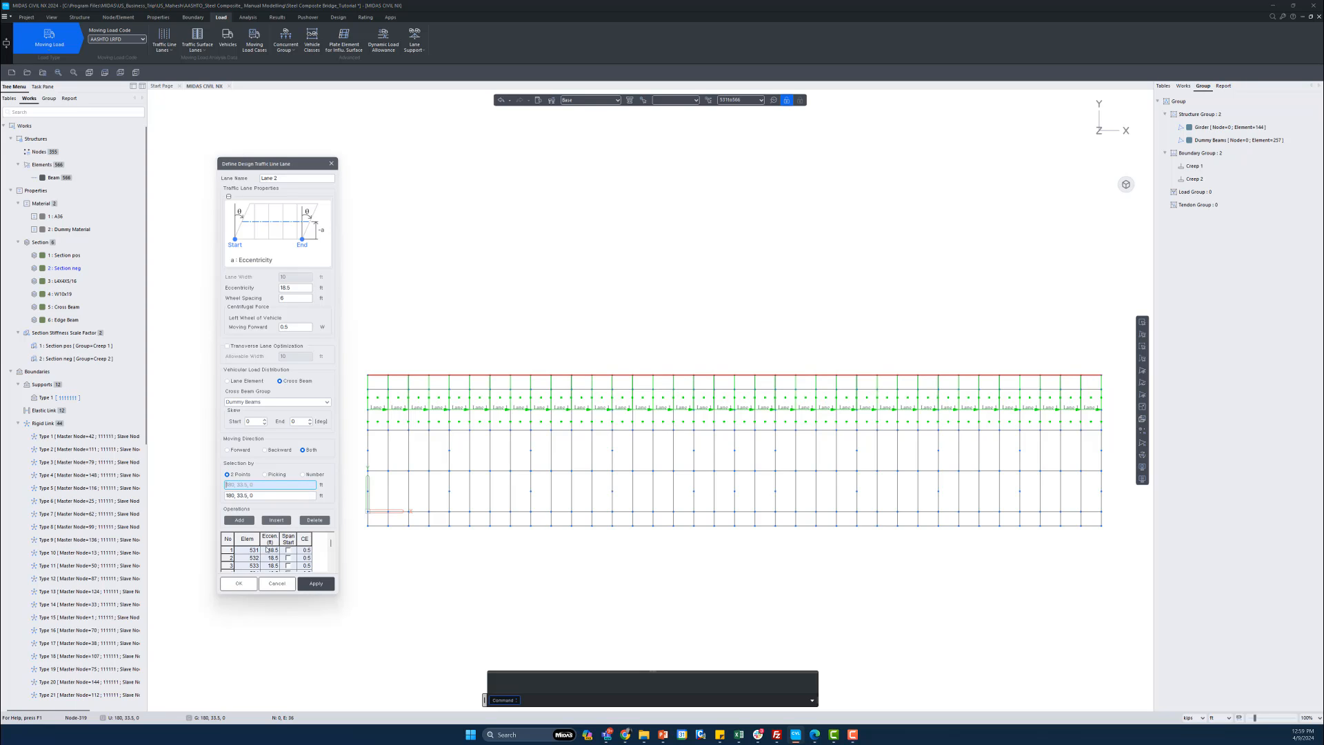
left_click(316, 589)
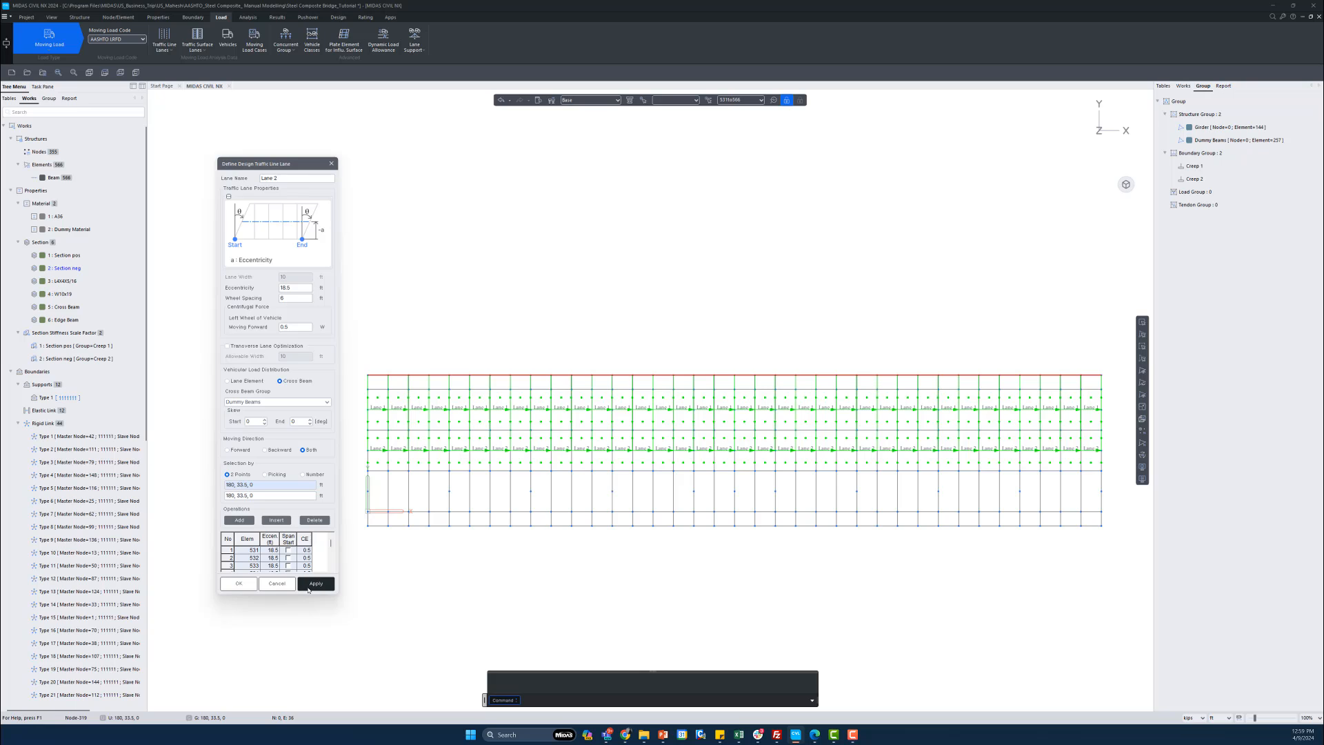
left_click(1184, 86)
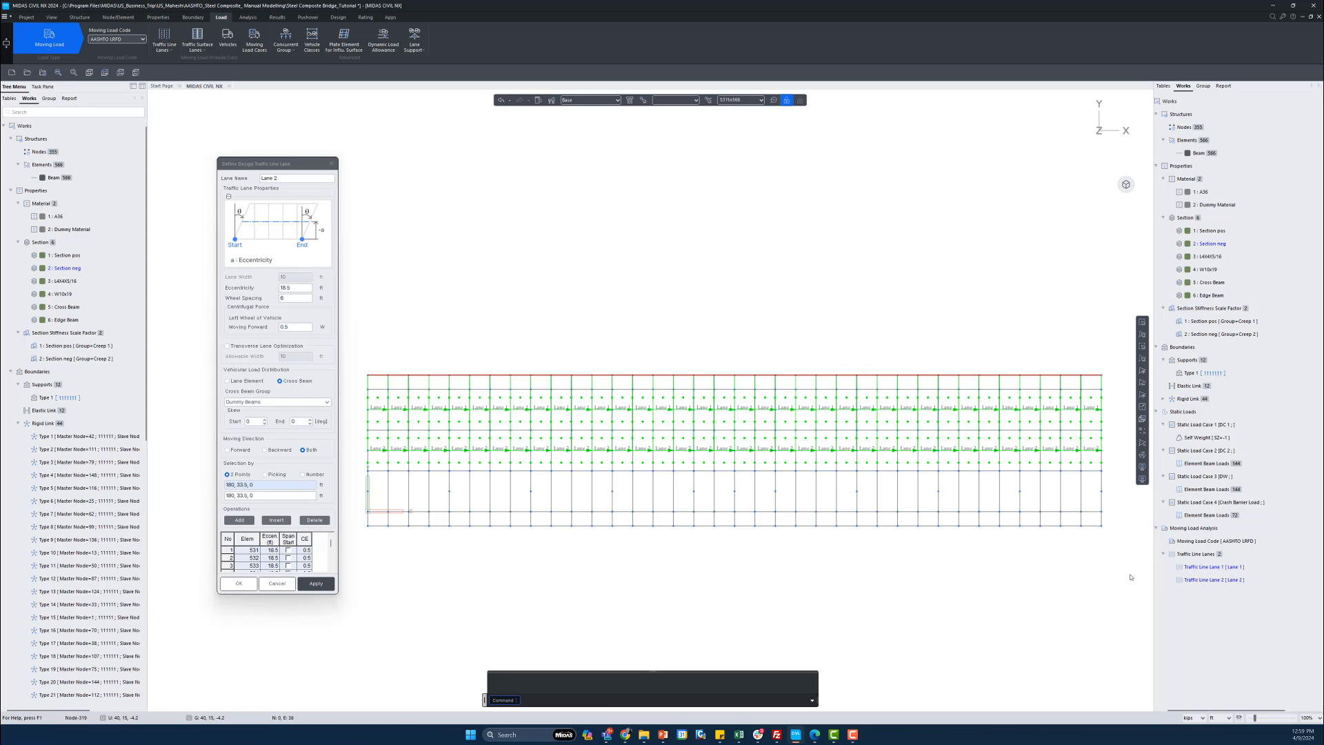
- Change the lane name to Lane 3 and set the eccentricity to 28.5 ft for the third lane
left_click(278, 178)
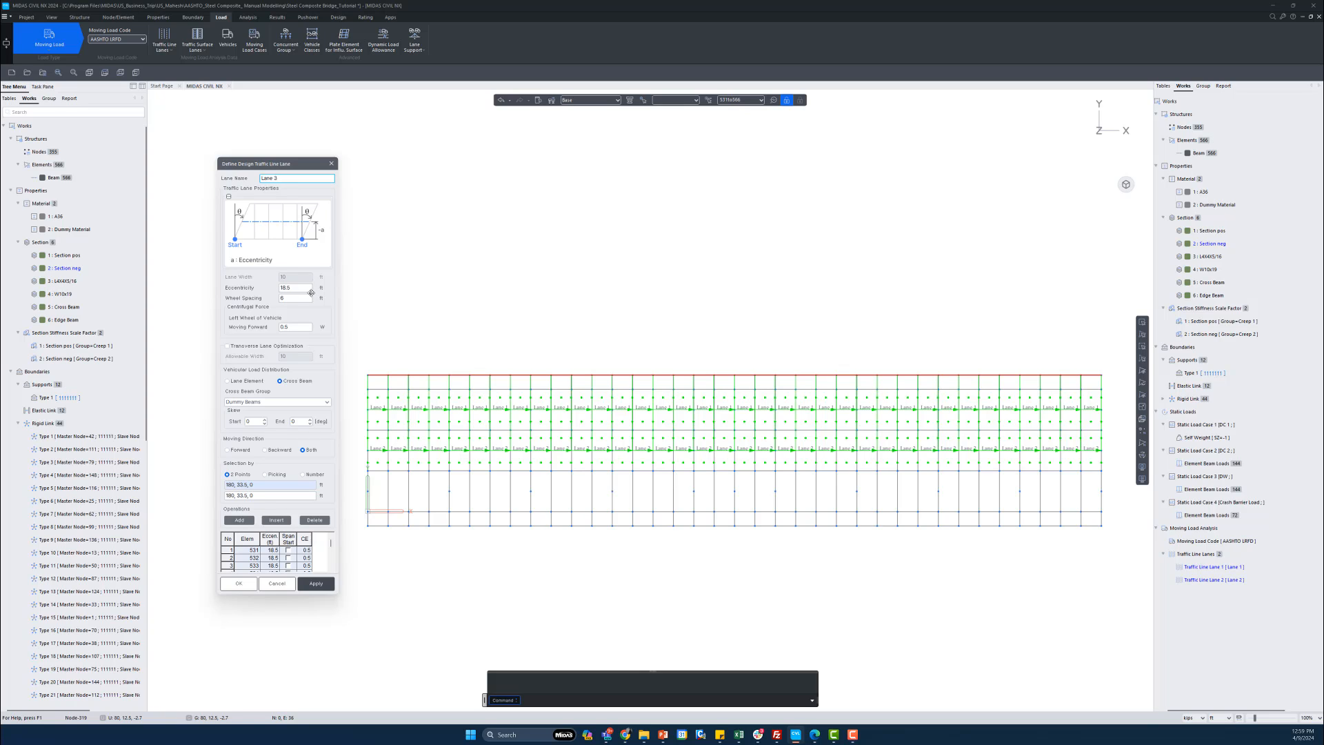
double_click(305, 288)
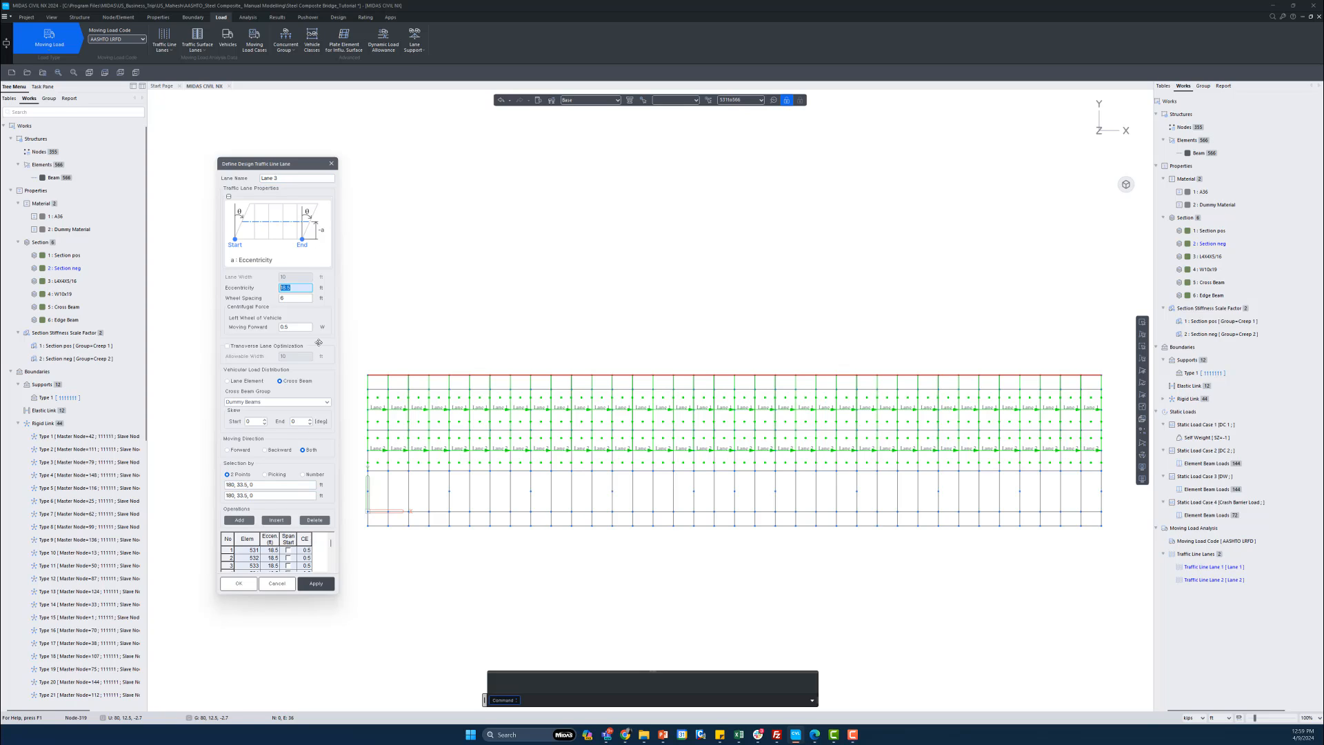
type("2")
- Delete all the element rows carried over from Lane 2 in the lane's element list
left_click(226, 550)
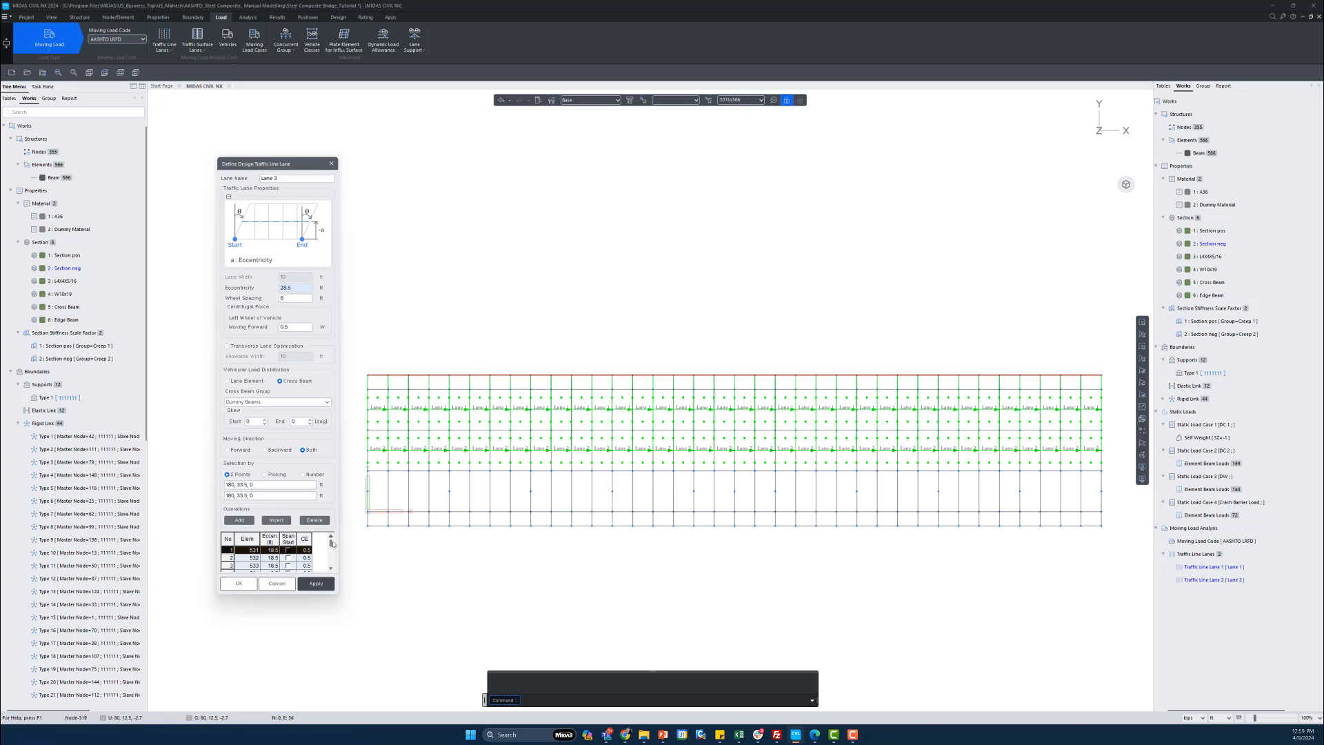
scroll(323, 572, "down", 10)
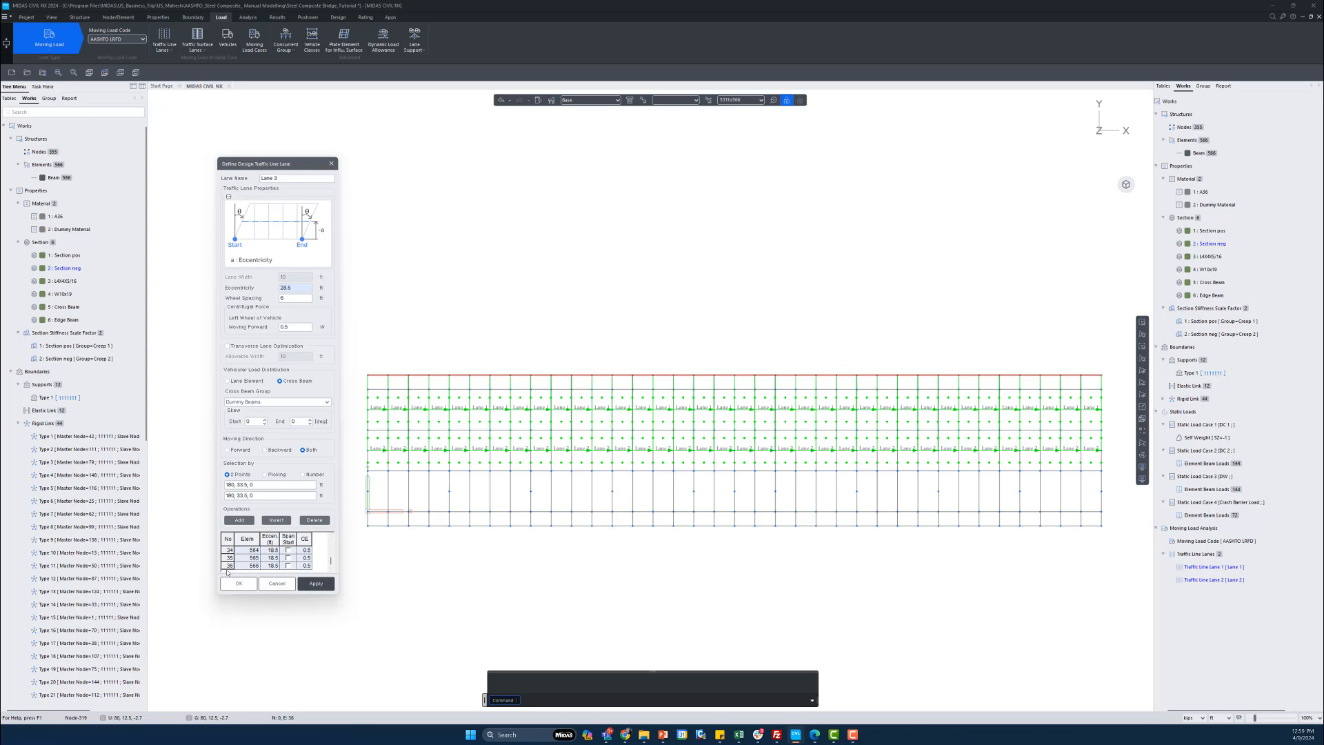
left_click(229, 566)
left_click_drag(331, 565, 331, 542)
left_click(228, 550, "shift")
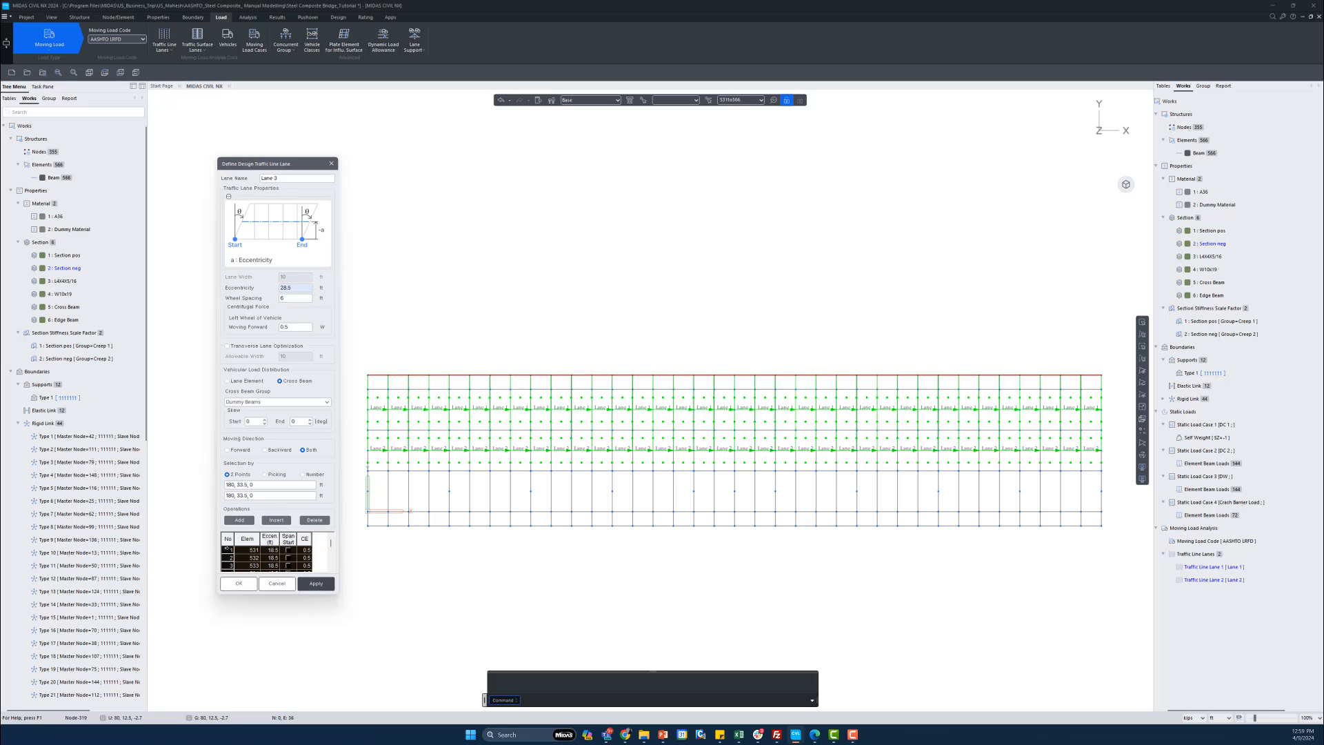
left_click(311, 520)
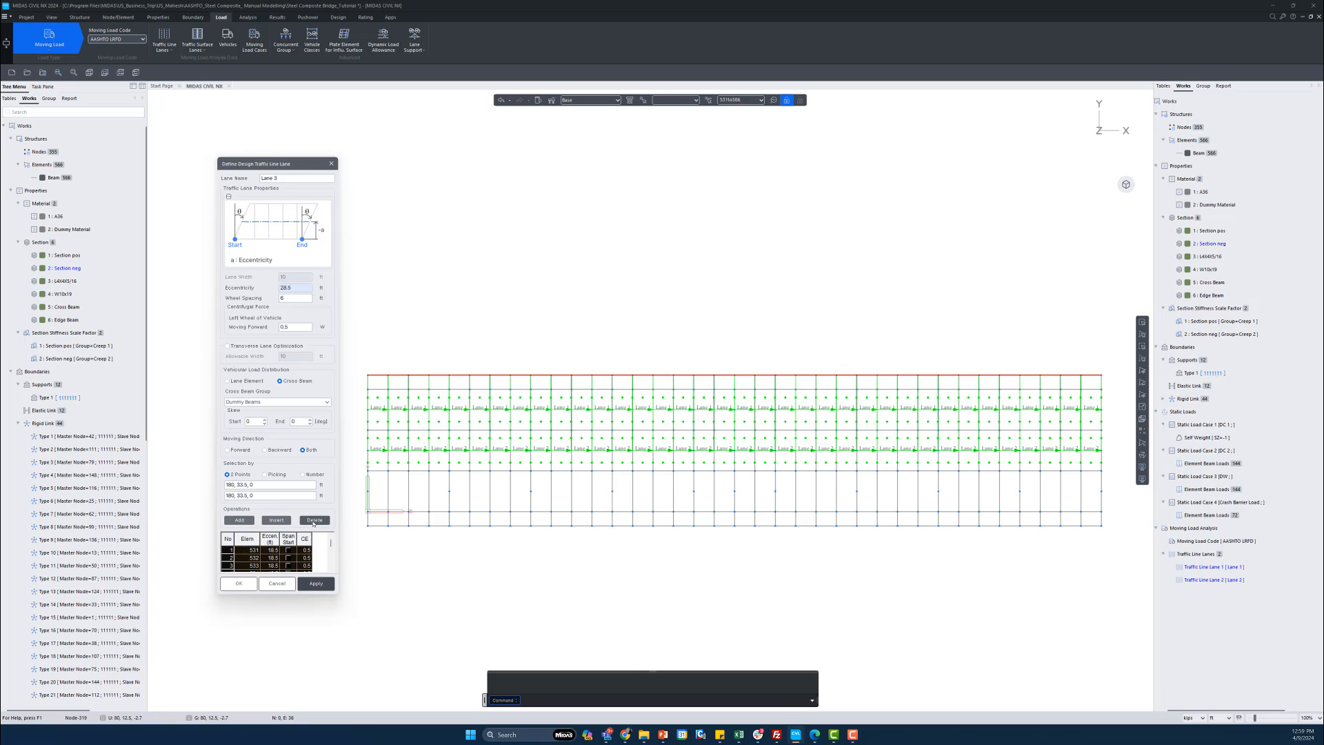
- Define Lane 3 between the two end nodes of the deck's upper edge, save it, and close the traffic line lanes list
left_click(265, 485)
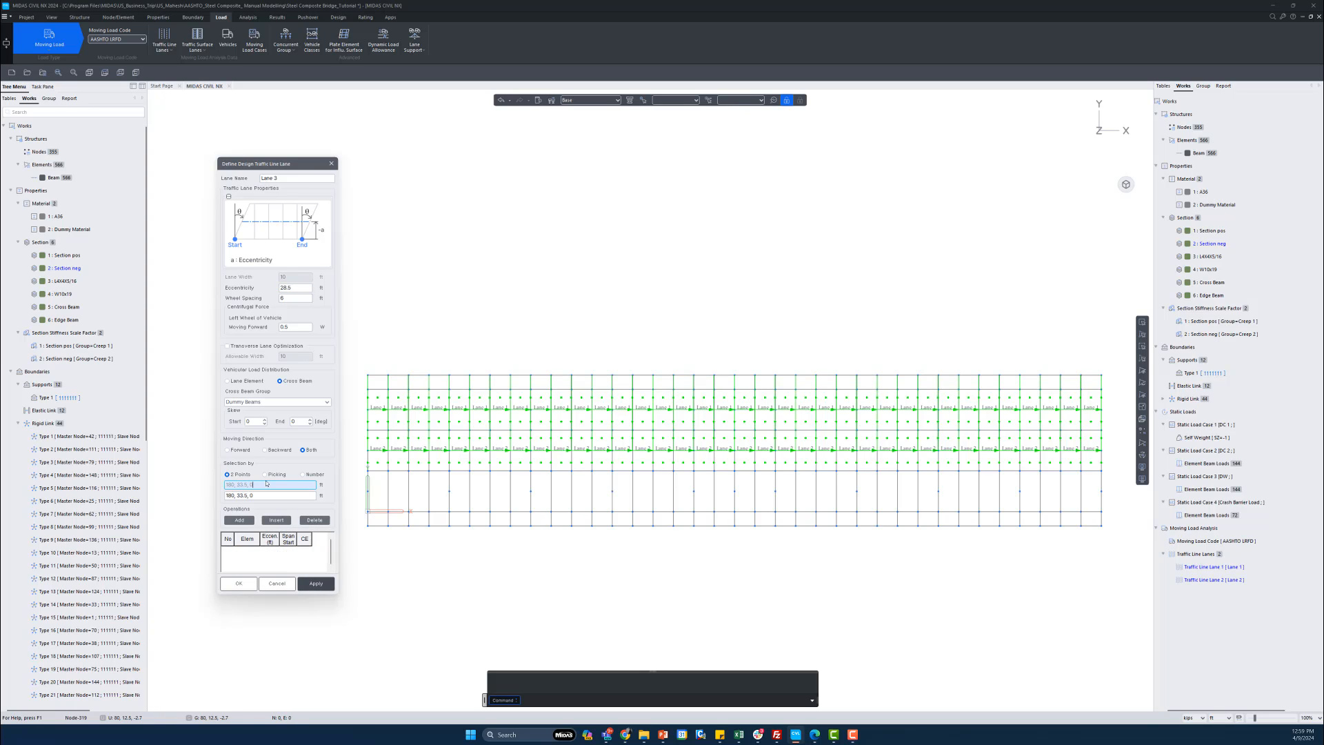
left_click(367, 375)
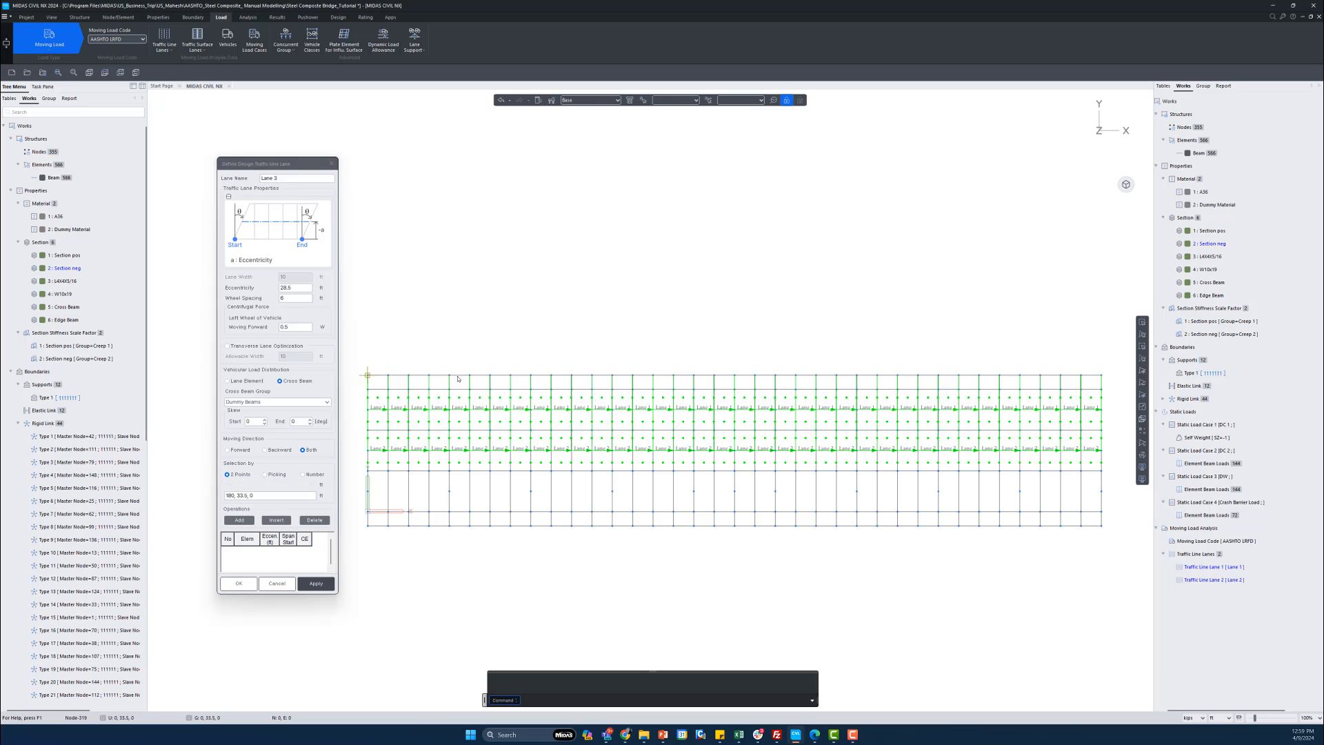
left_click(1104, 377)
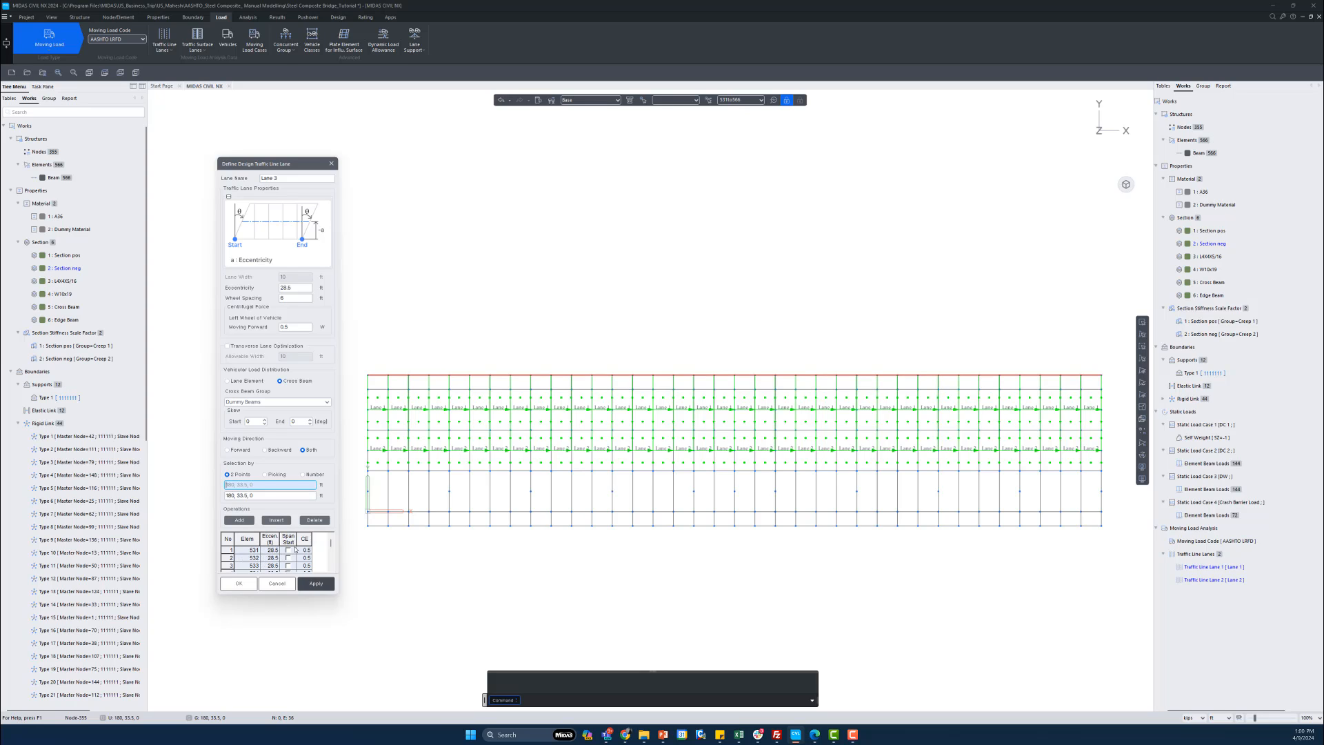
left_click(246, 586)
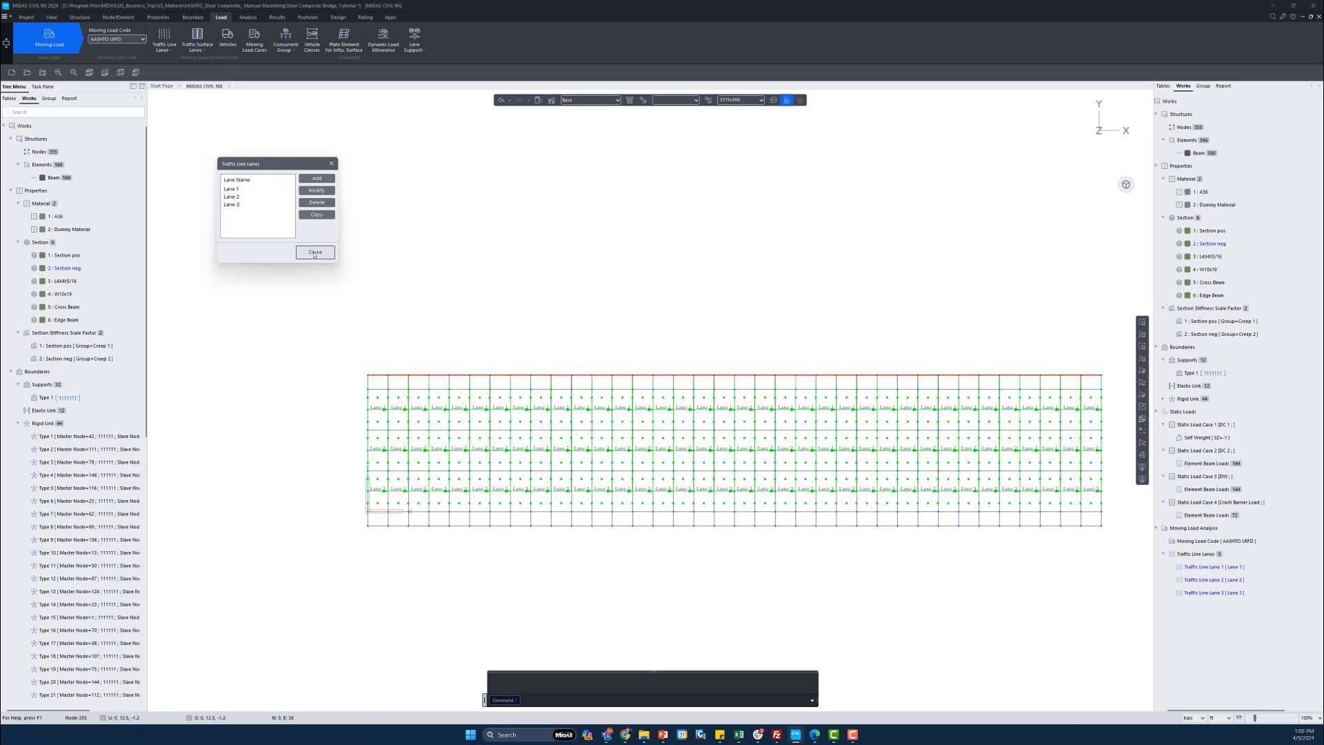
left_click(314, 252)
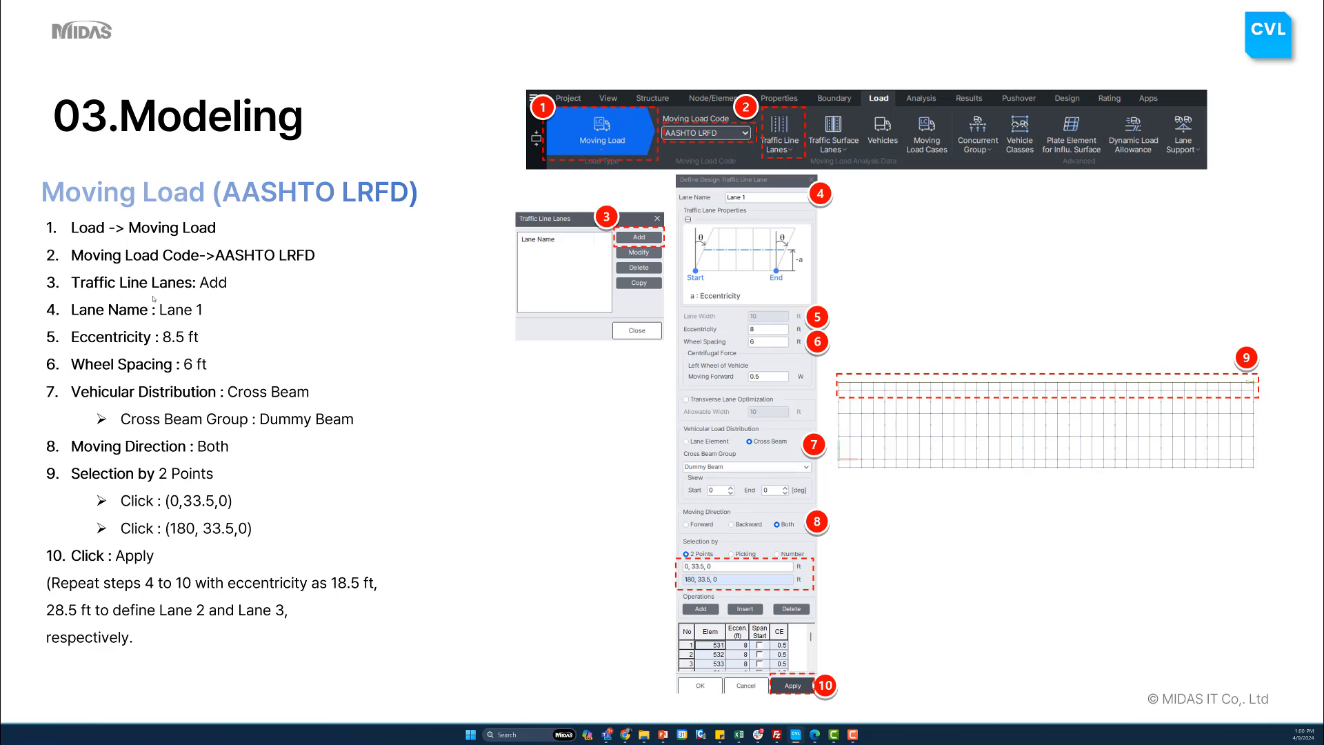
- Check the vehicle slide, switch to MIDAS Civil NX, and add the standard AASHTO LRFD Load vehicle HL-93TRK with 33% dynamic load allowance
key("Right")
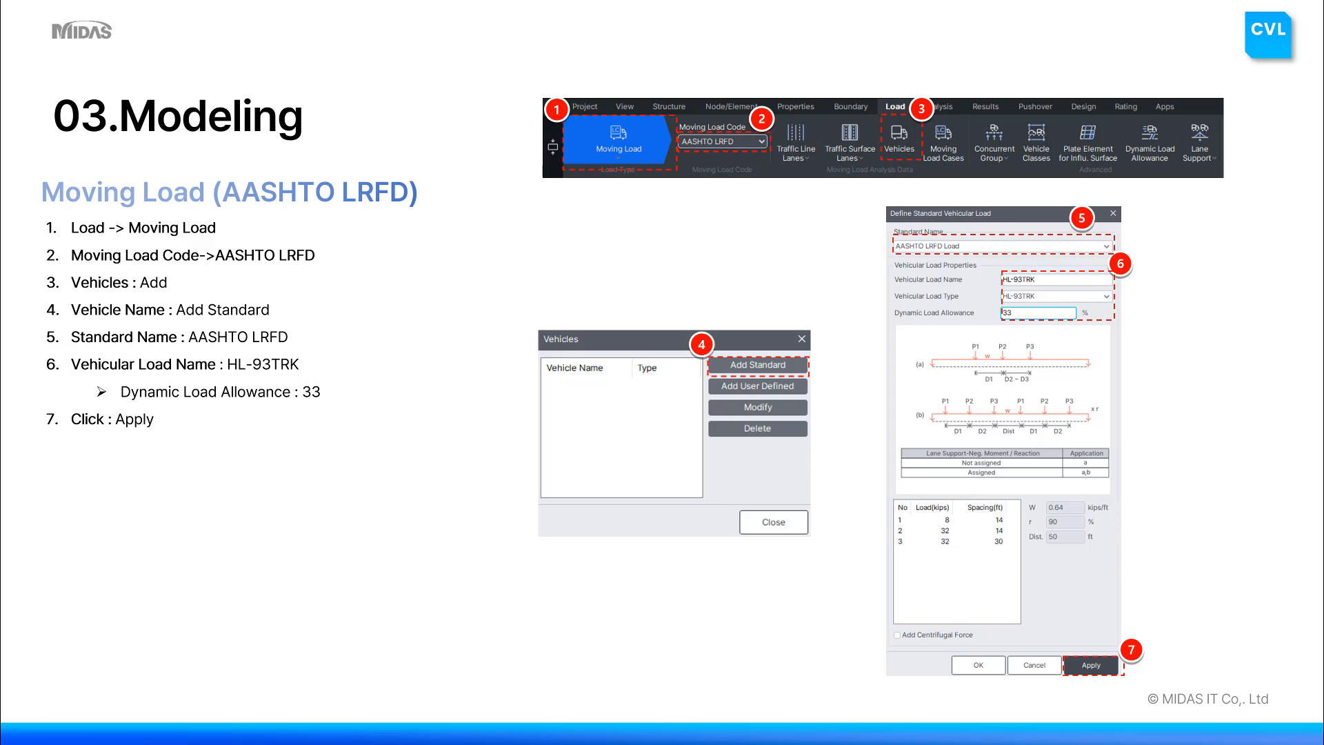
key("alt+Tab")
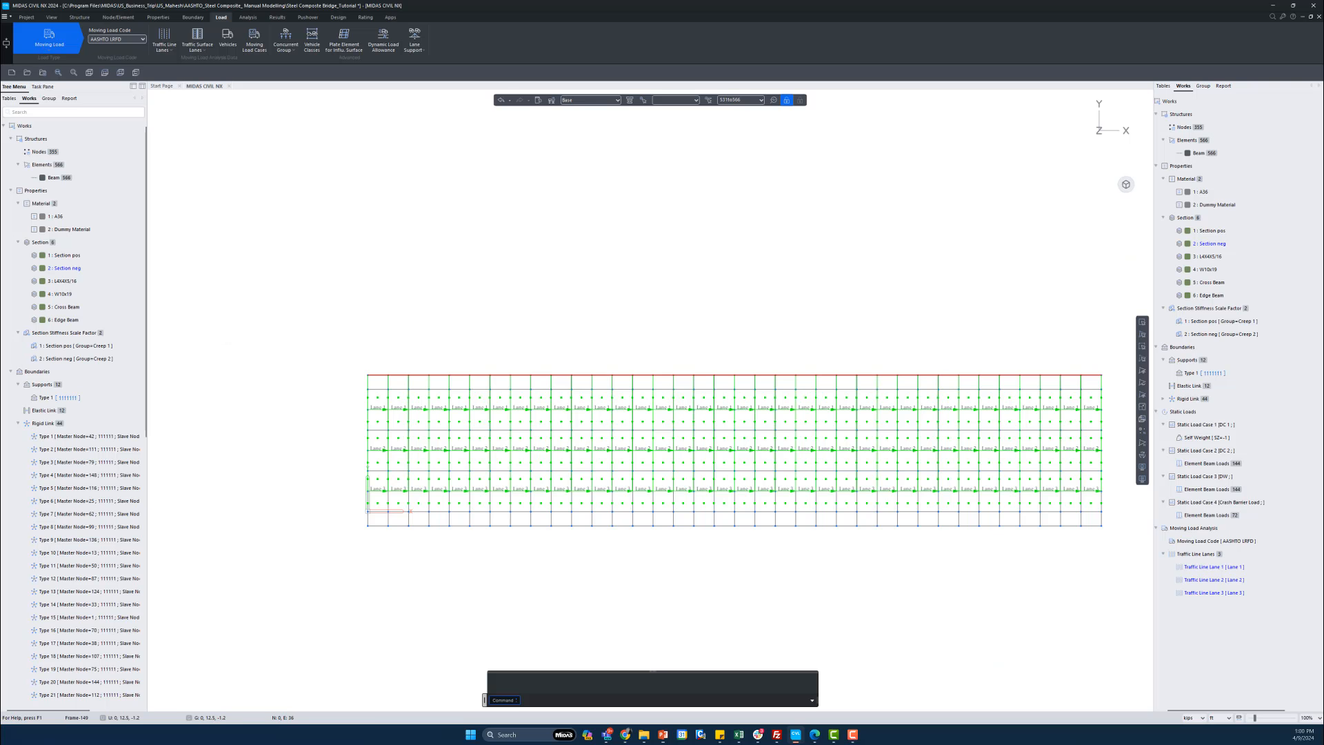
left_click(228, 40)
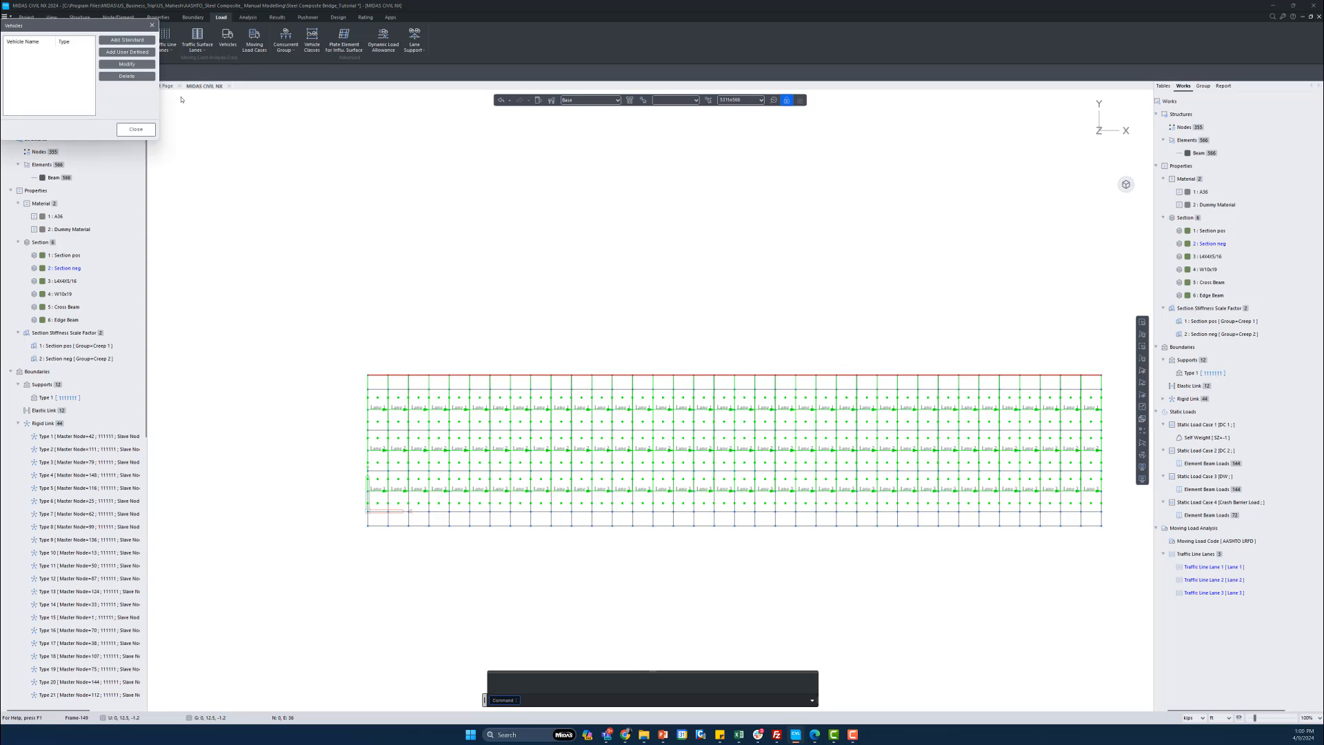
left_click_drag(106, 29, 335, 247)
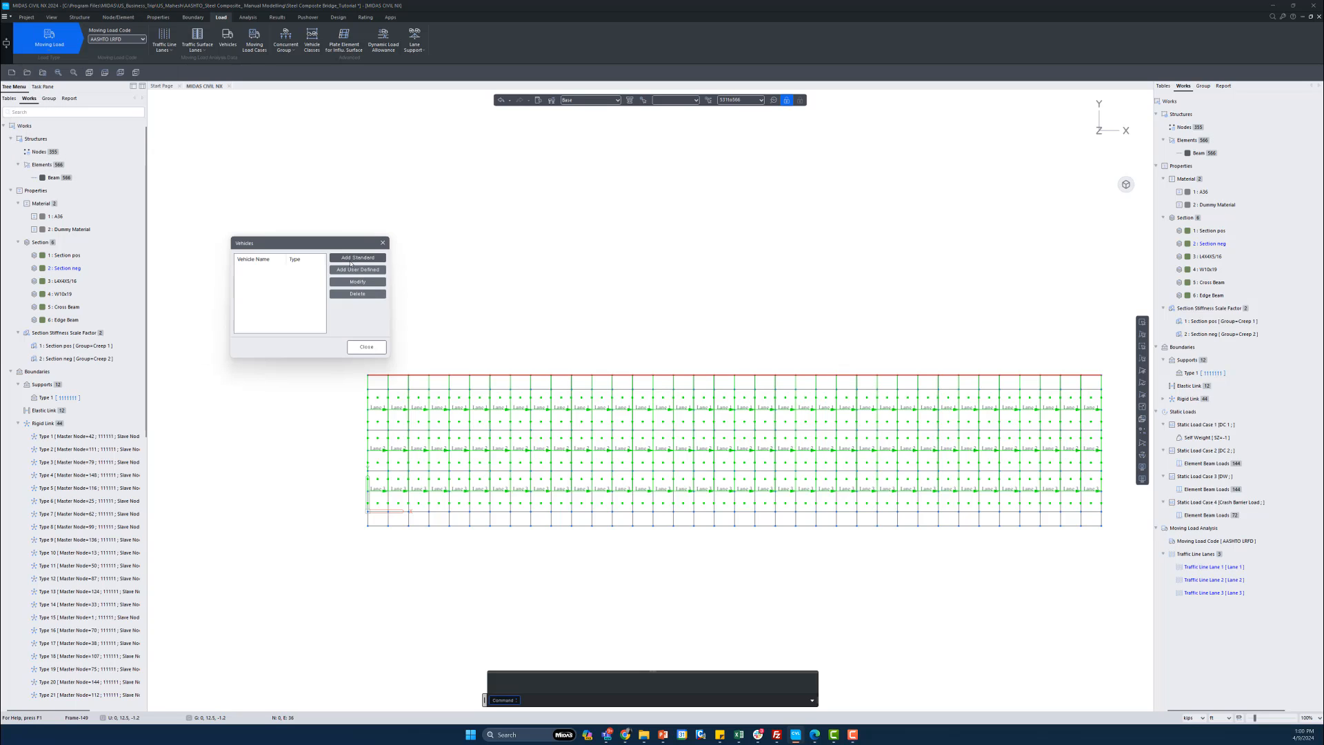
left_click(351, 260)
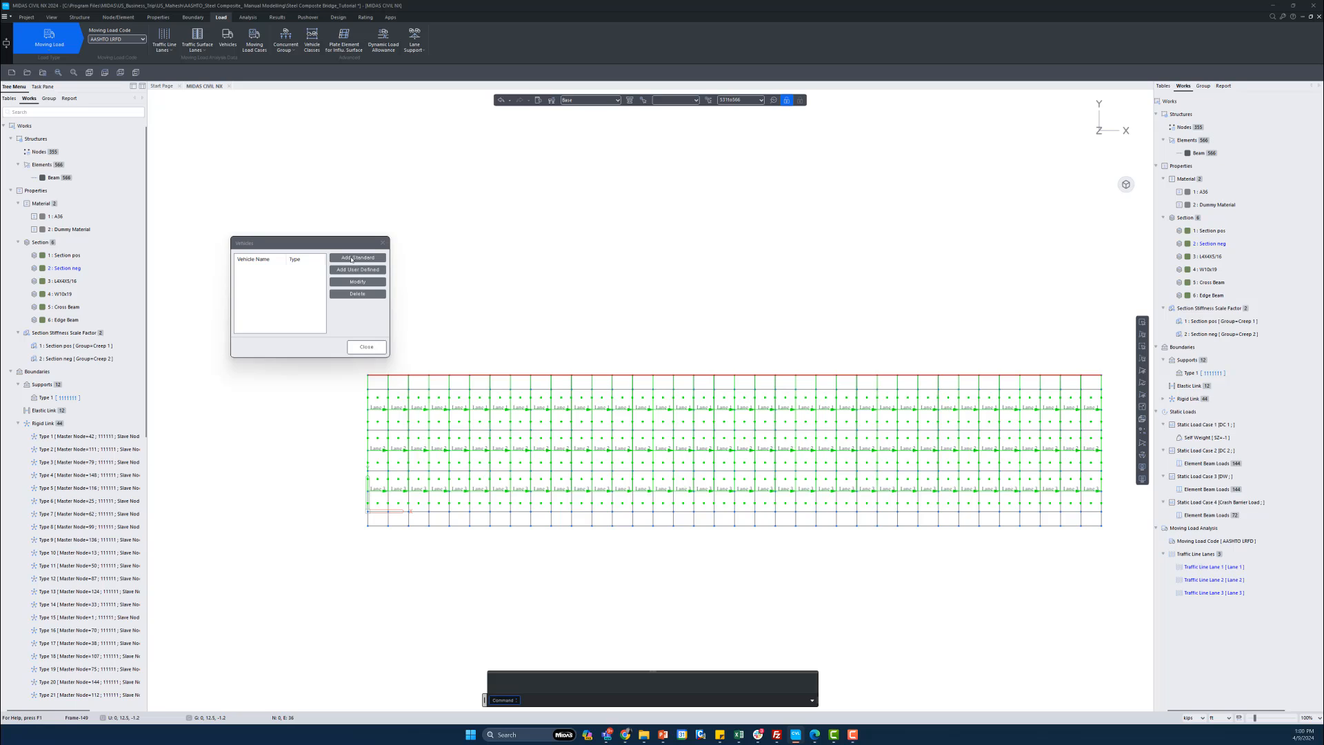
left_click(334, 258)
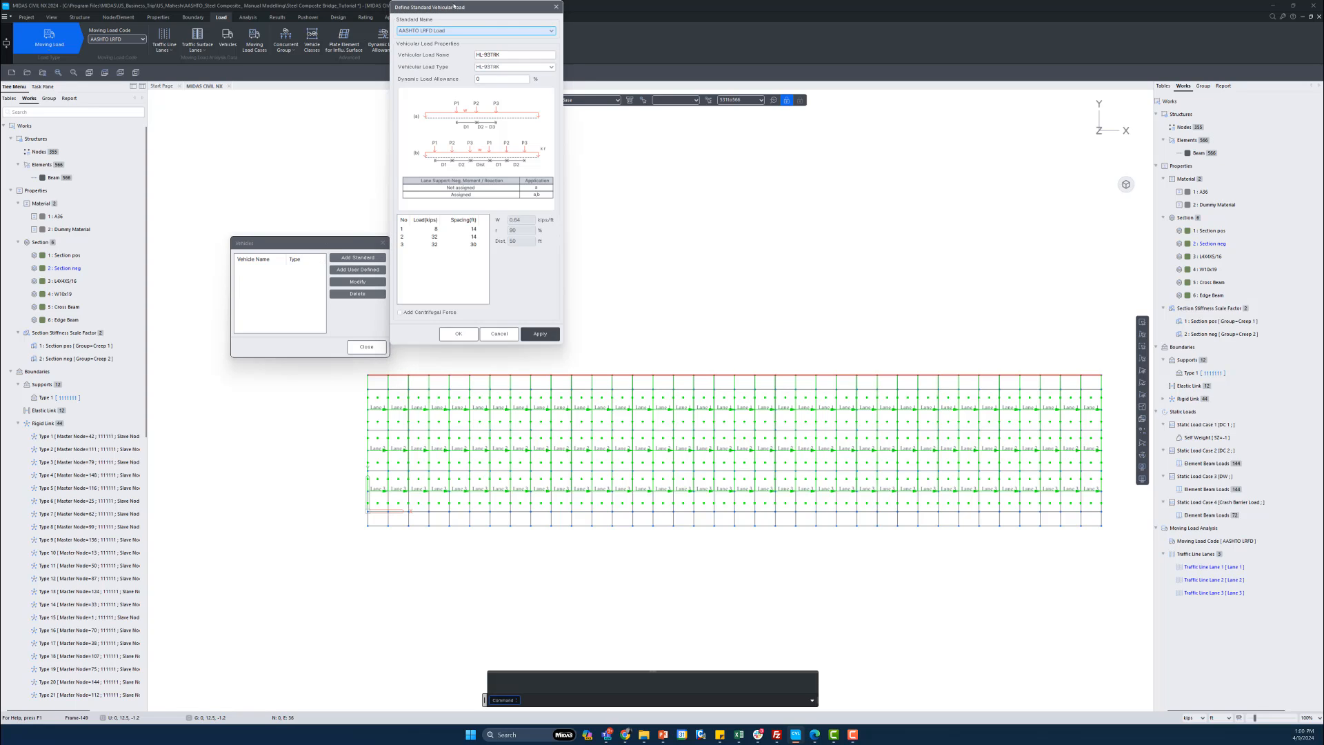
left_click_drag(462, 15, 570, 234)
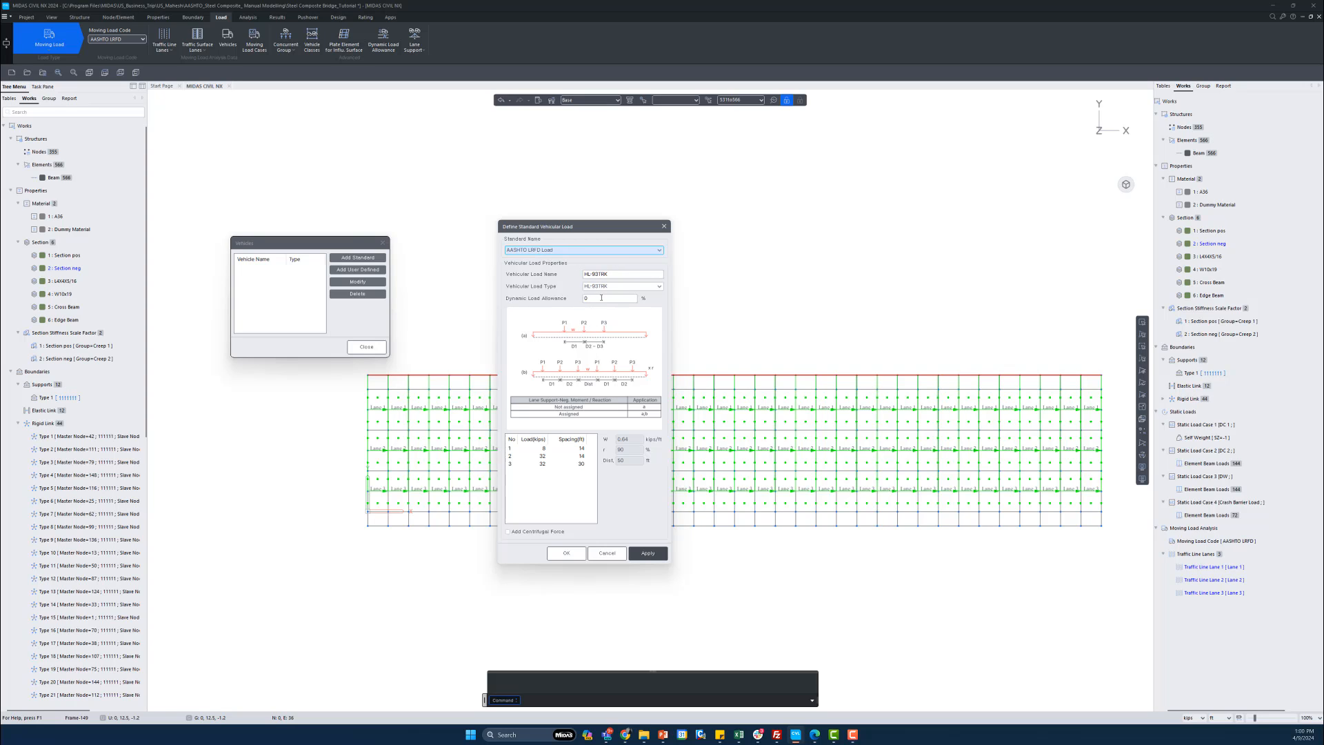
double_click(589, 298)
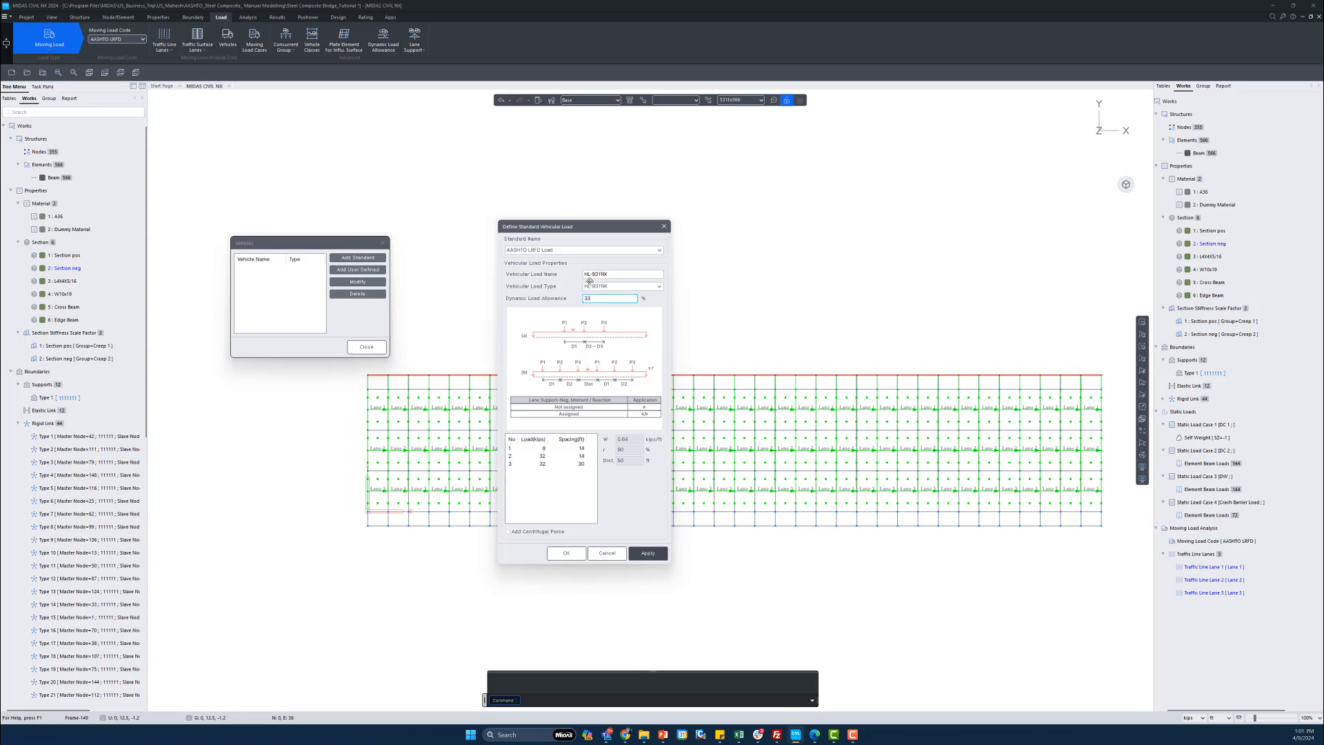
left_click(567, 553)
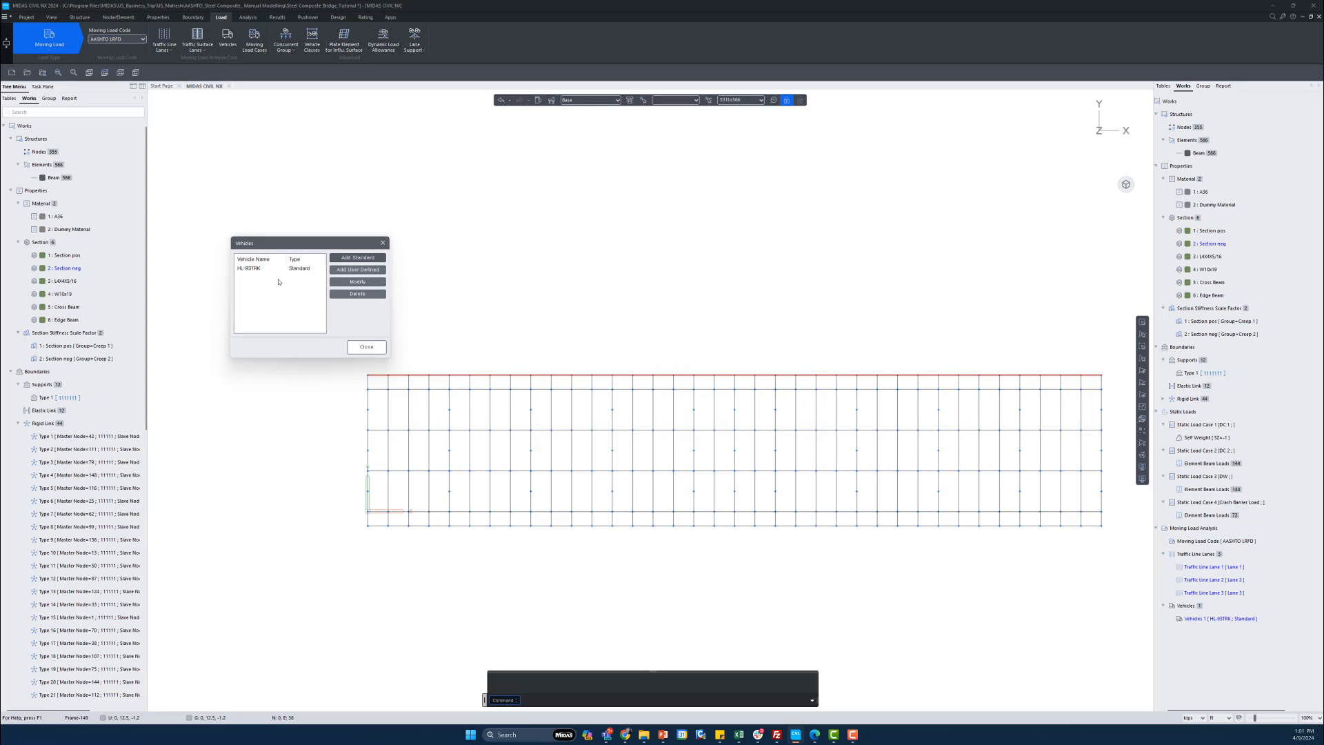
left_click(366, 347)
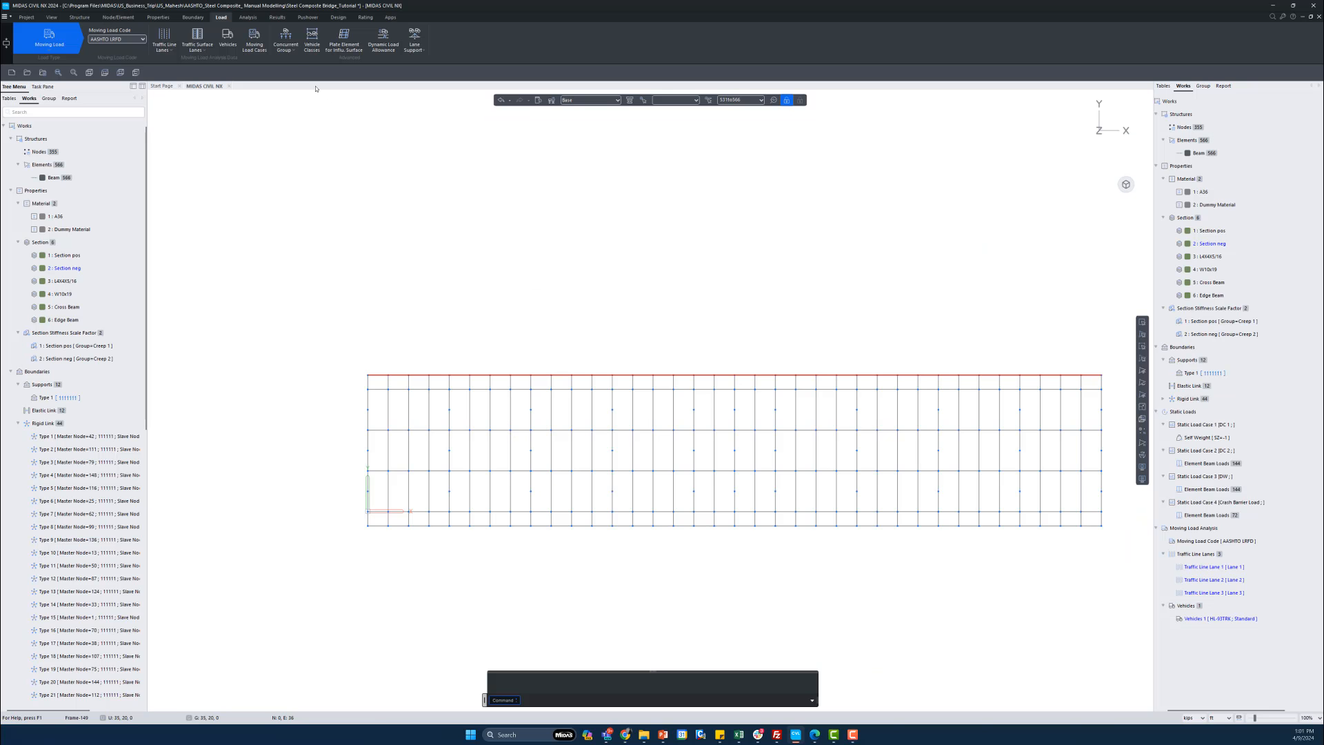
- Start a new moving load case and name it MVL 1
left_click(250, 48)
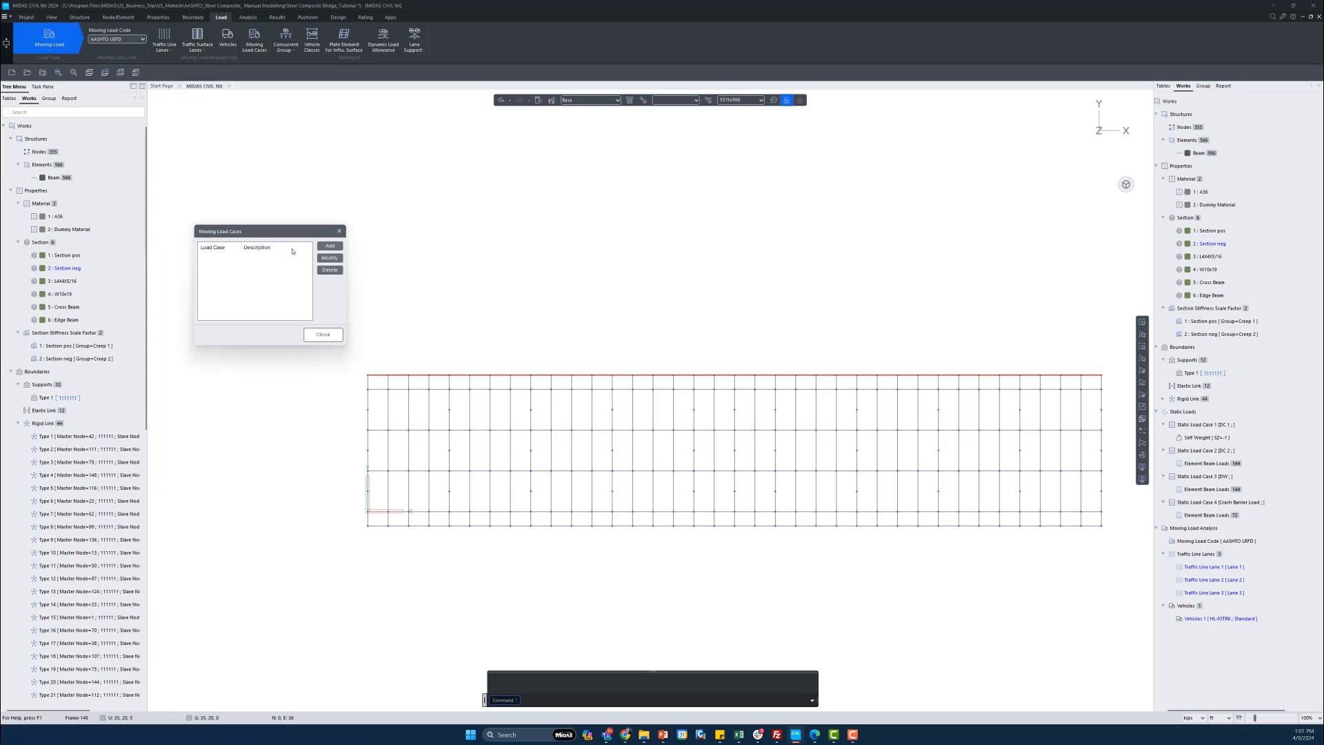
left_click(332, 245)
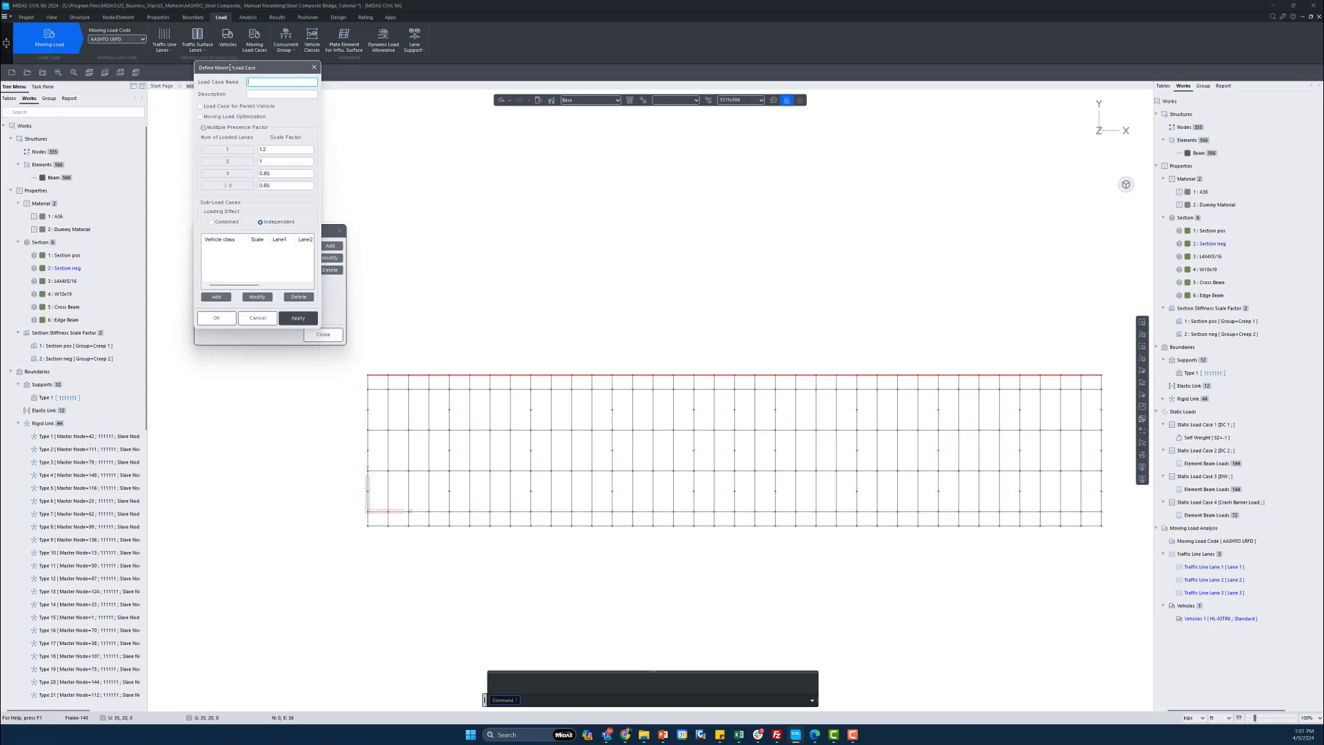
left_click_drag(230, 68, 393, 130)
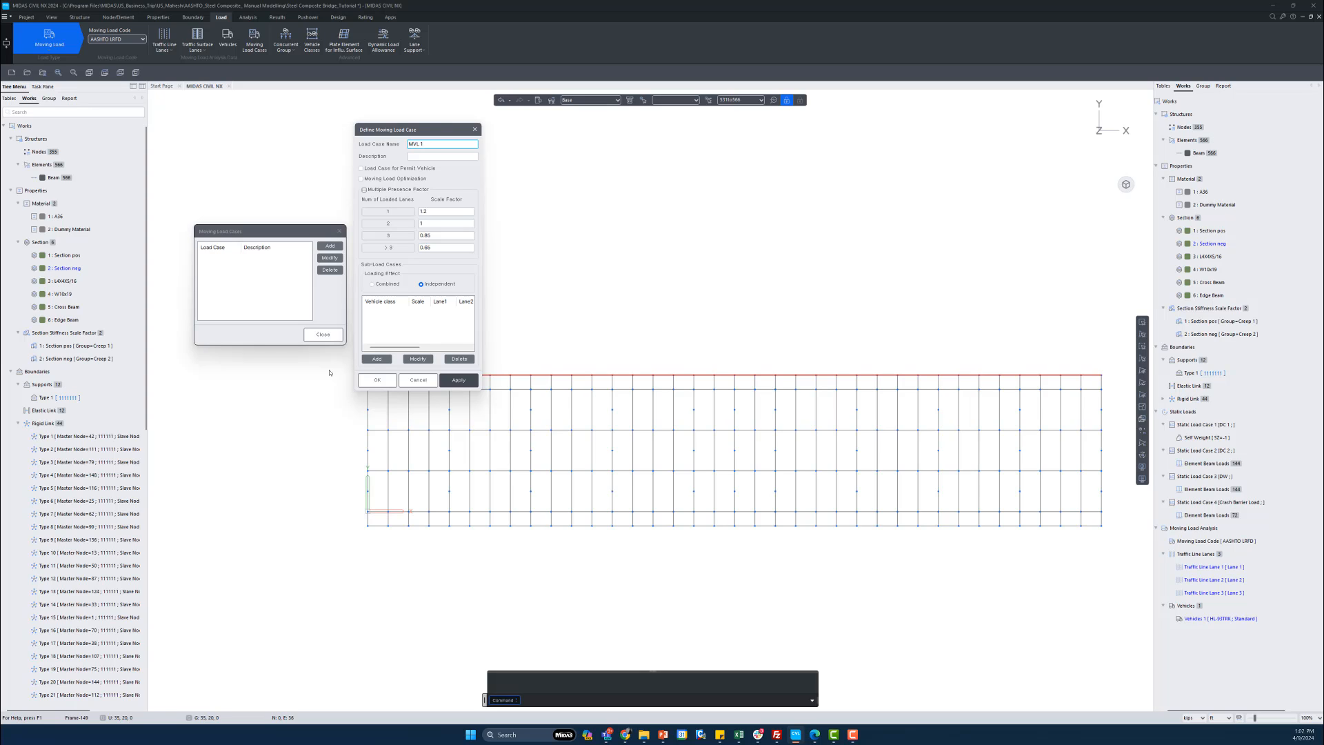
- Add a sub-load case for vehicle class VL:HL-93TRK with minimum 1 and maximum 3 loaded lanes, assigning Lanes 1, 2 and 3
left_click(374, 359)
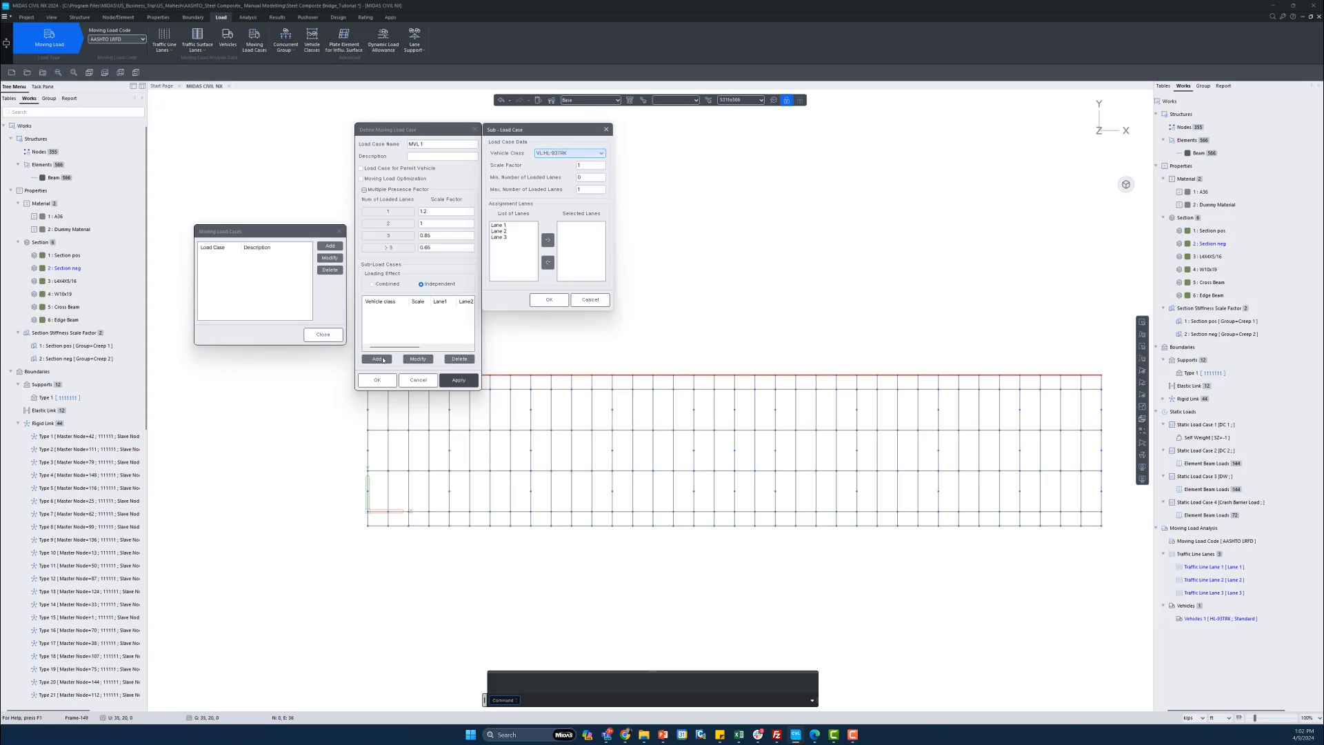
left_click_drag(565, 133, 620, 226)
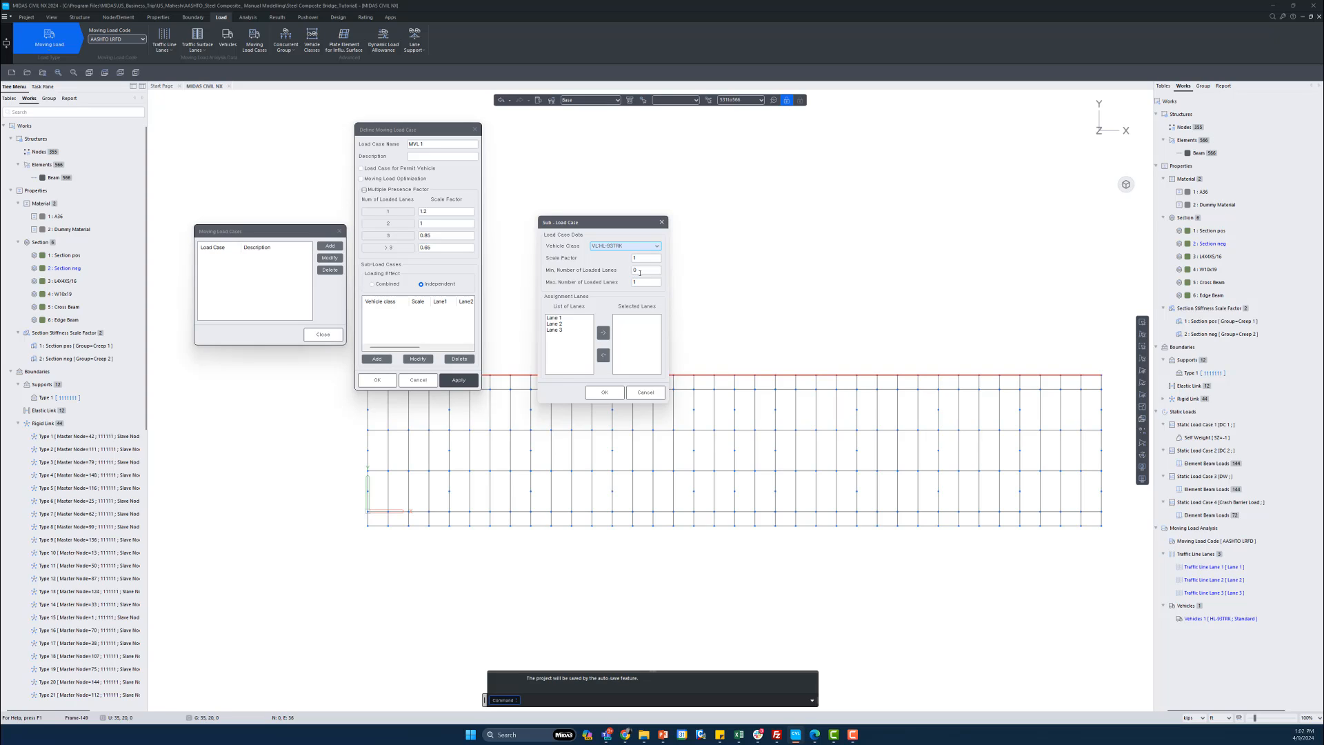
left_click(640, 272)
type("1")
left_click(651, 283)
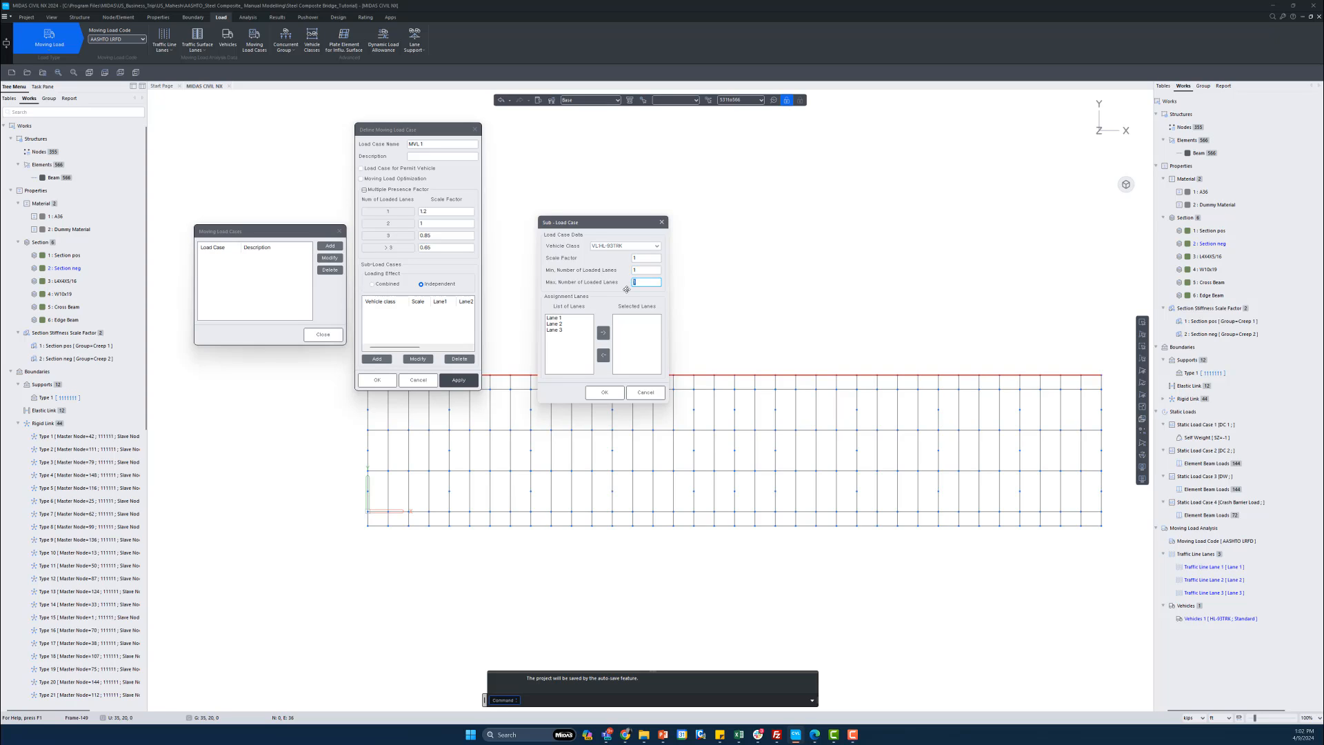
type("3")
left_click_drag(556, 318, 557, 330)
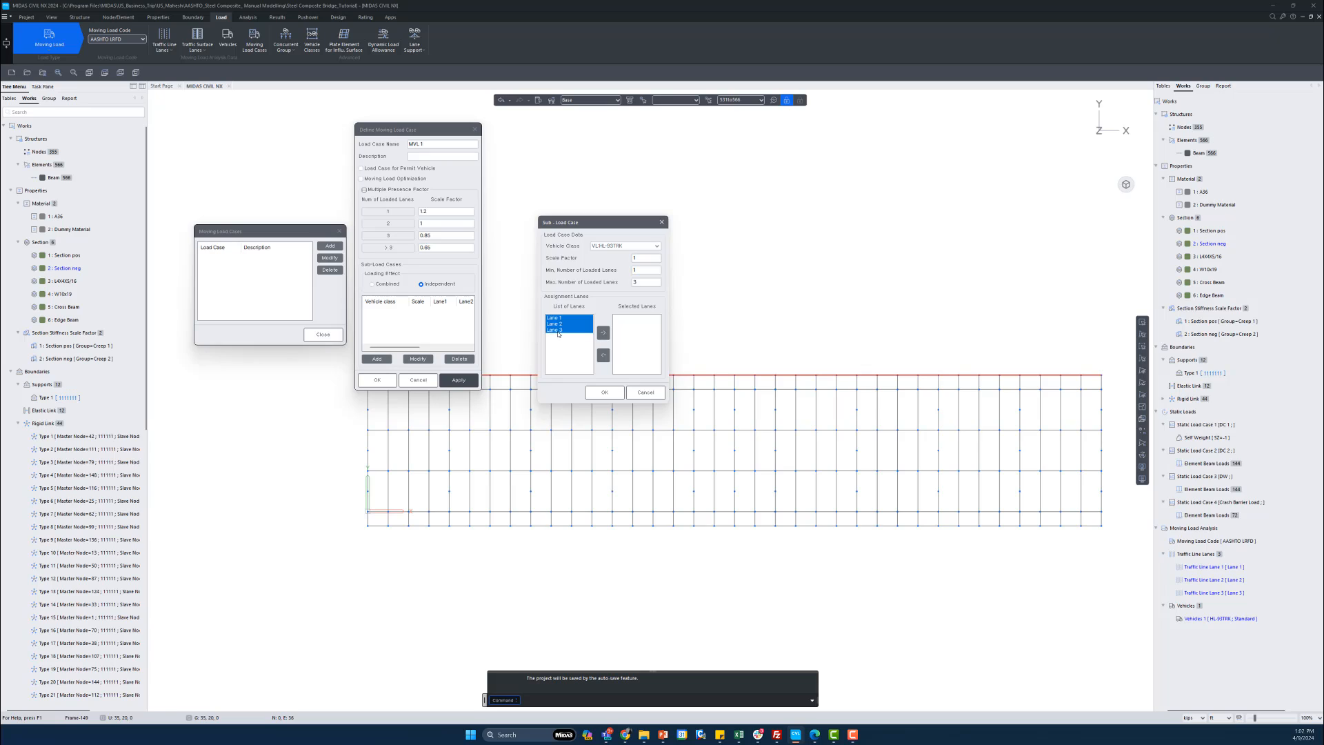
left_click(604, 334)
left_click(603, 393)
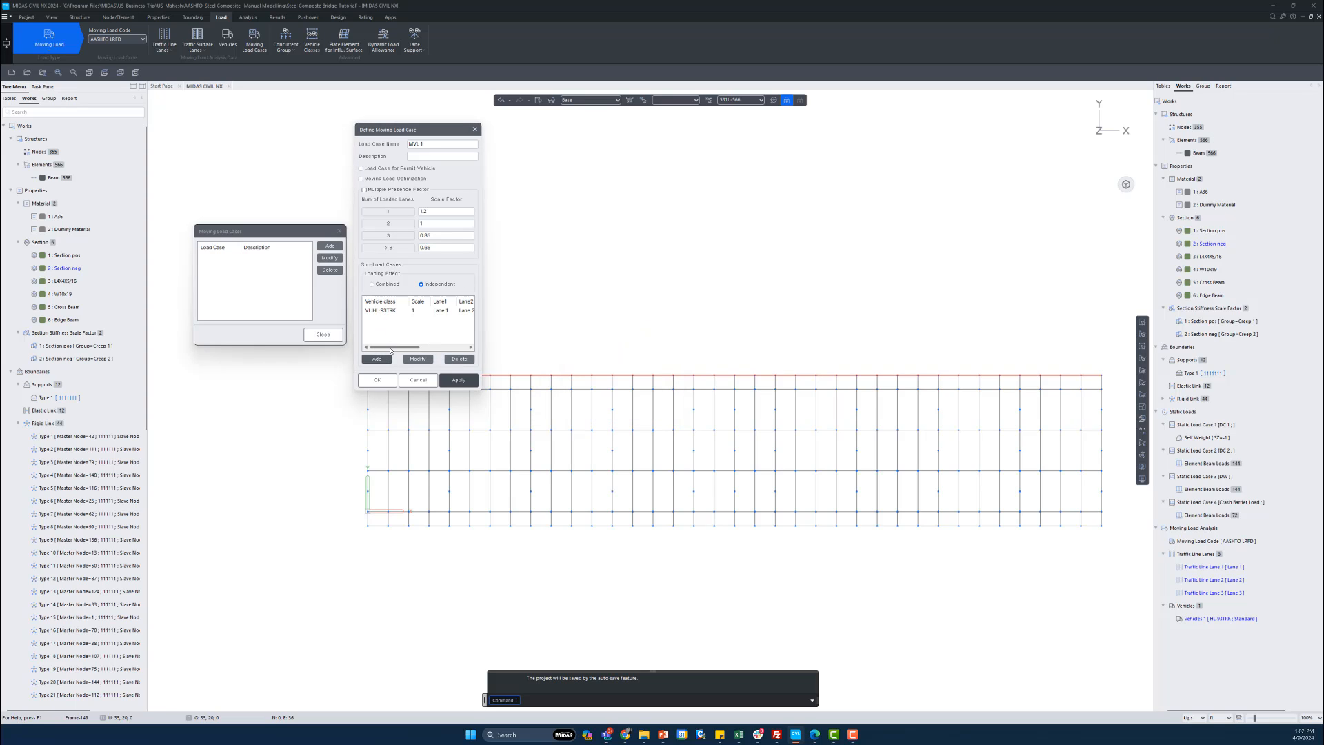
- Review the sub-load case's lane assignment, save the MVL 1 load case, and close the moving load cases list
mouse_move(390, 350)
left_mouse_down()
mouse_move(439, 348)
mouse_move(400, 348)
left_mouse_up()
left_click(382, 382)
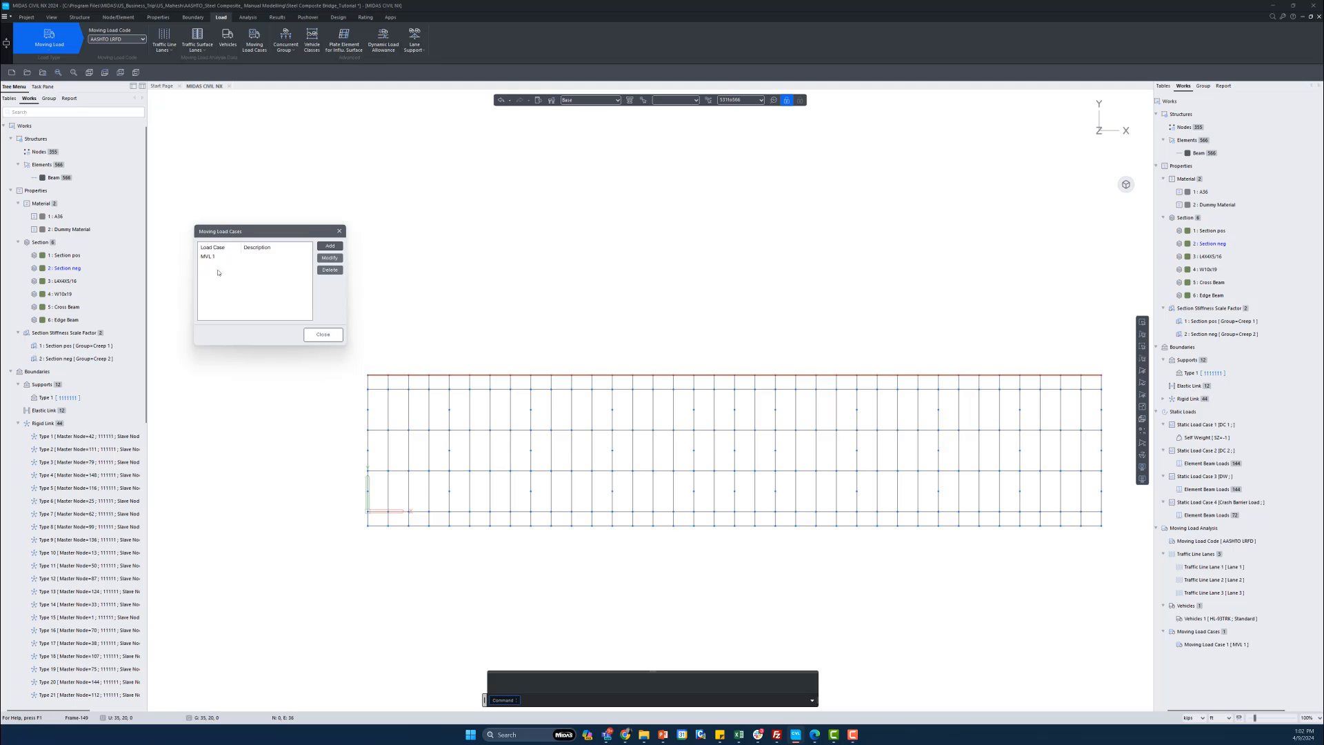
left_click(322, 334)
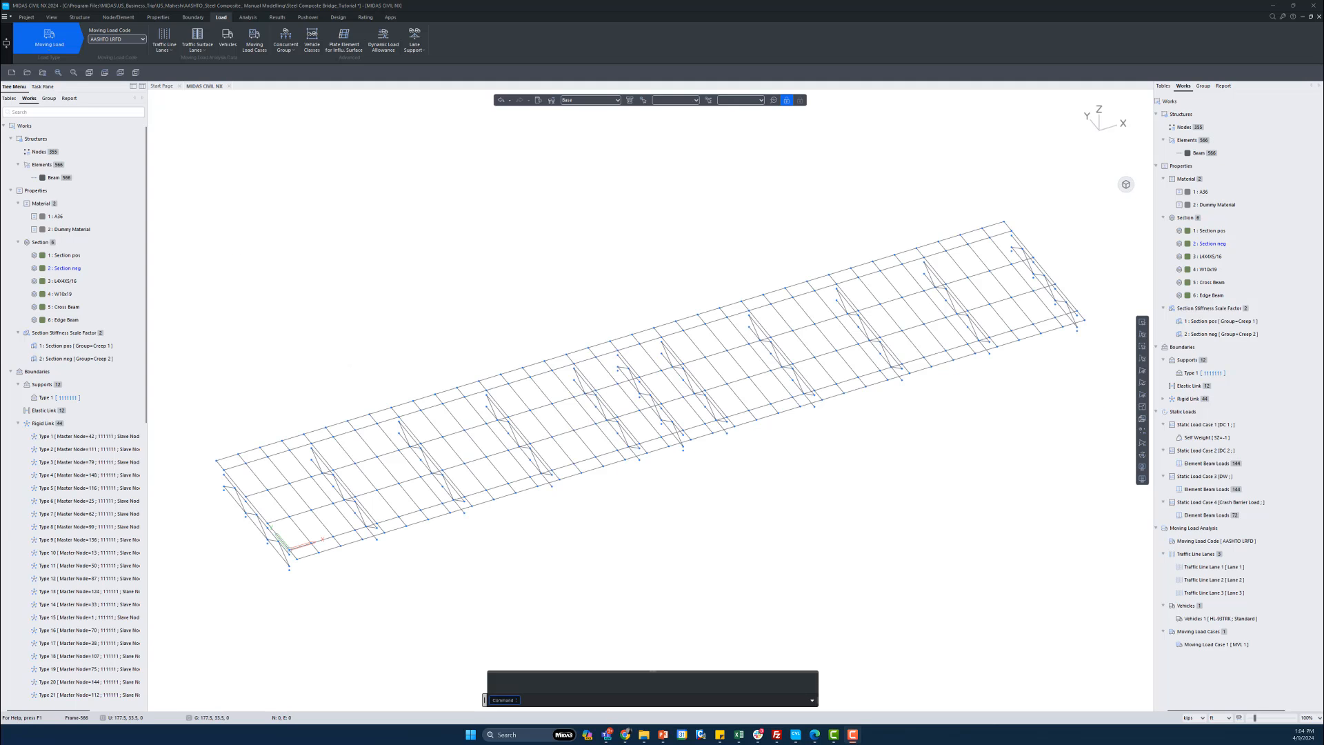